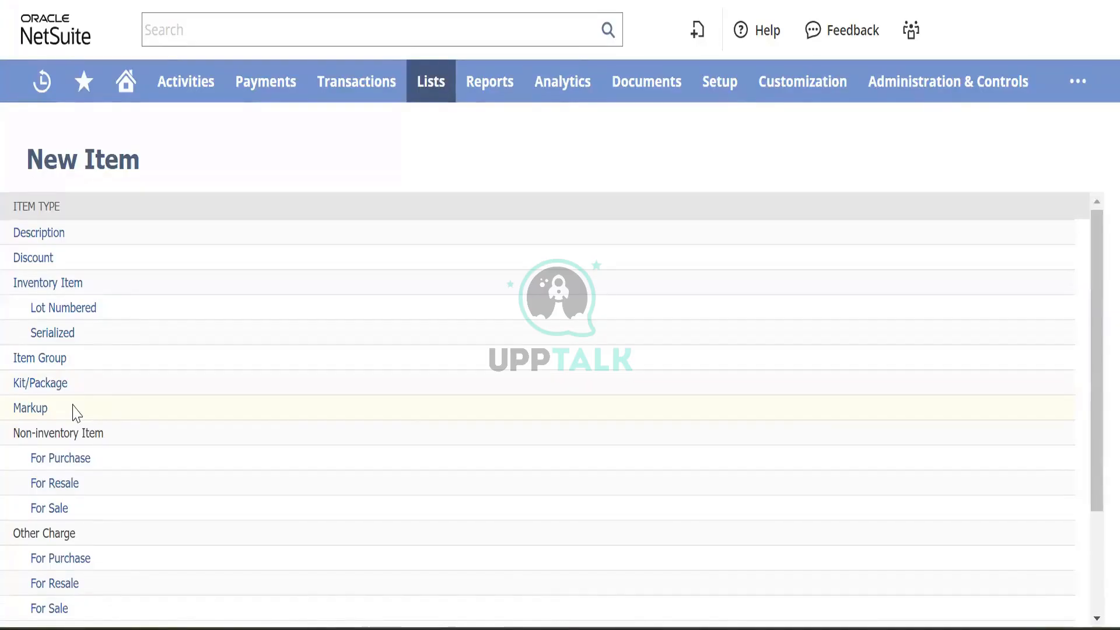
- From the New Item list, open Service > For Purchase in a new browser tab
left_click(74, 411)
scroll(74, 411, "down", 3)
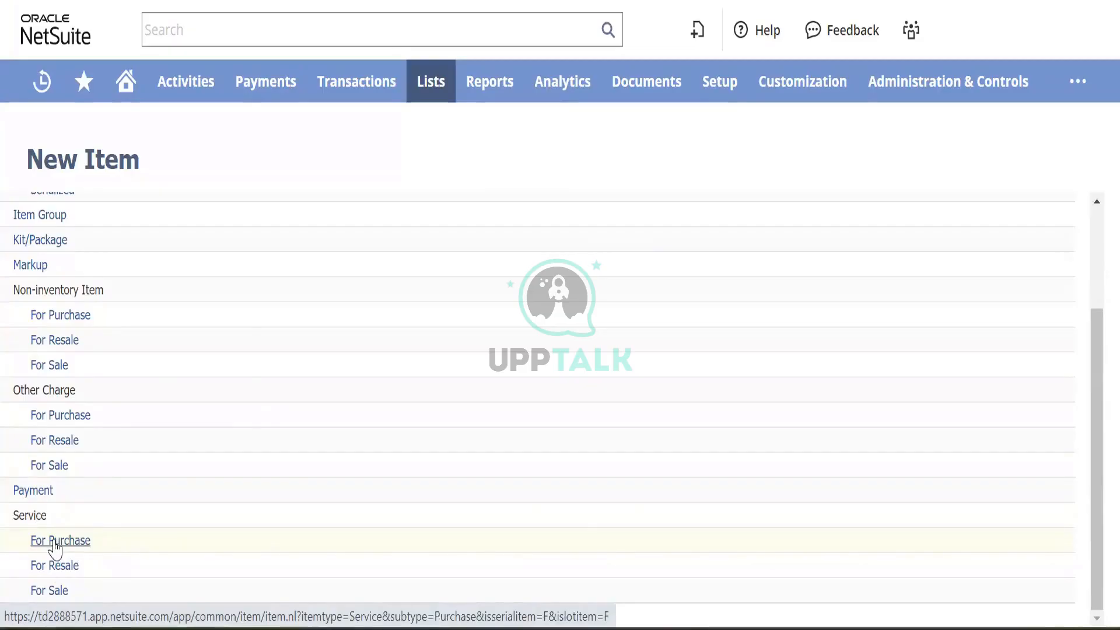
right_click(53, 543)
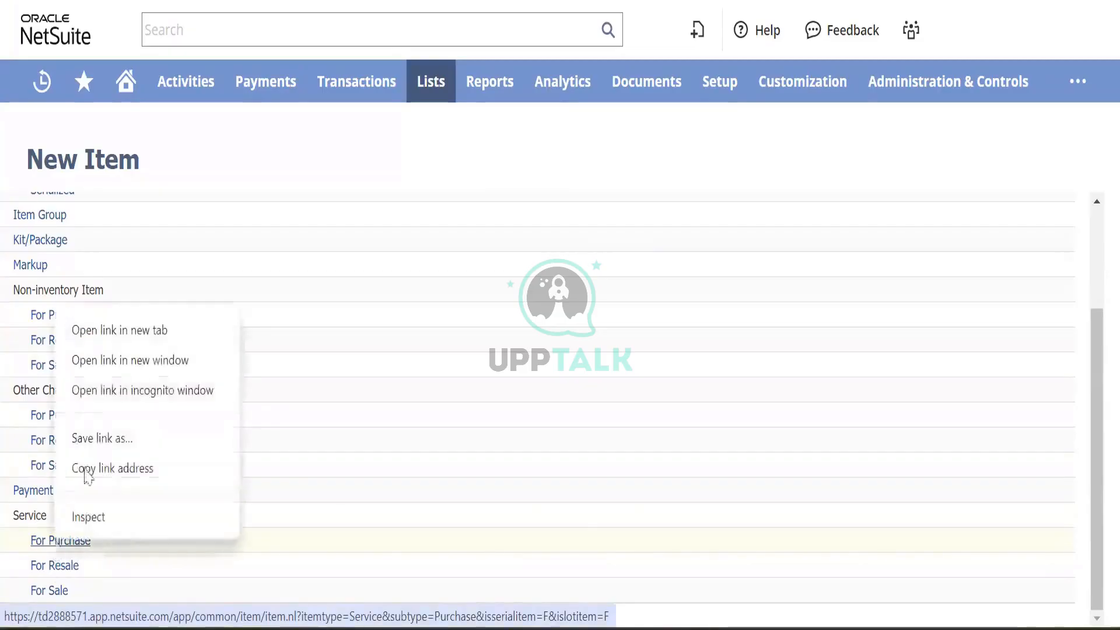
left_click(172, 337)
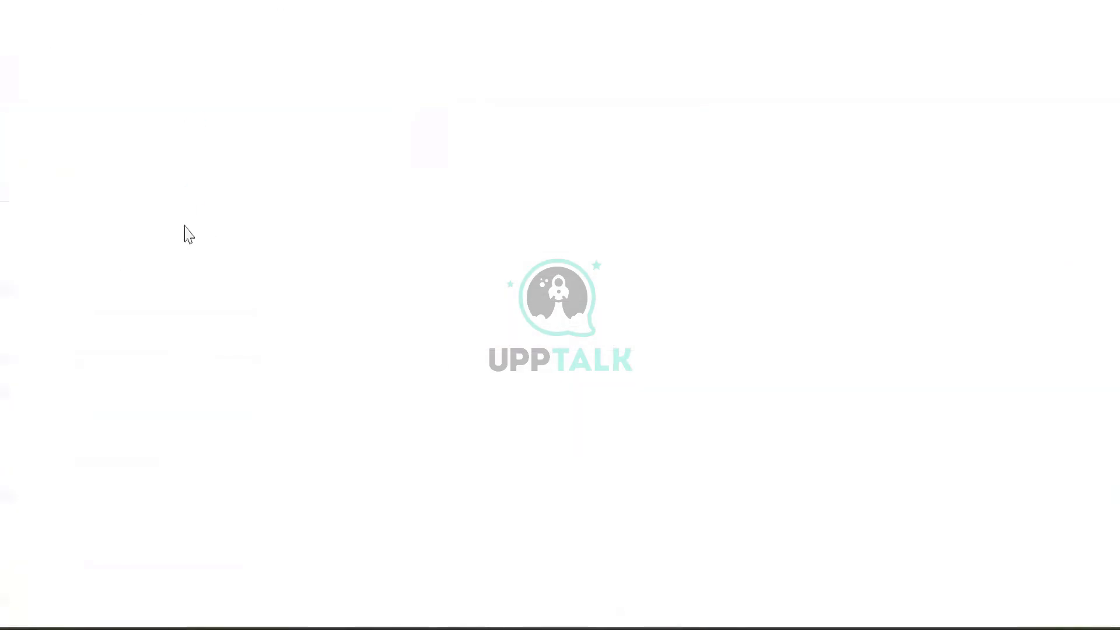
- Enter item name Test Item 001 and set subsidiary BK Canada with children included
left_click(164, 248)
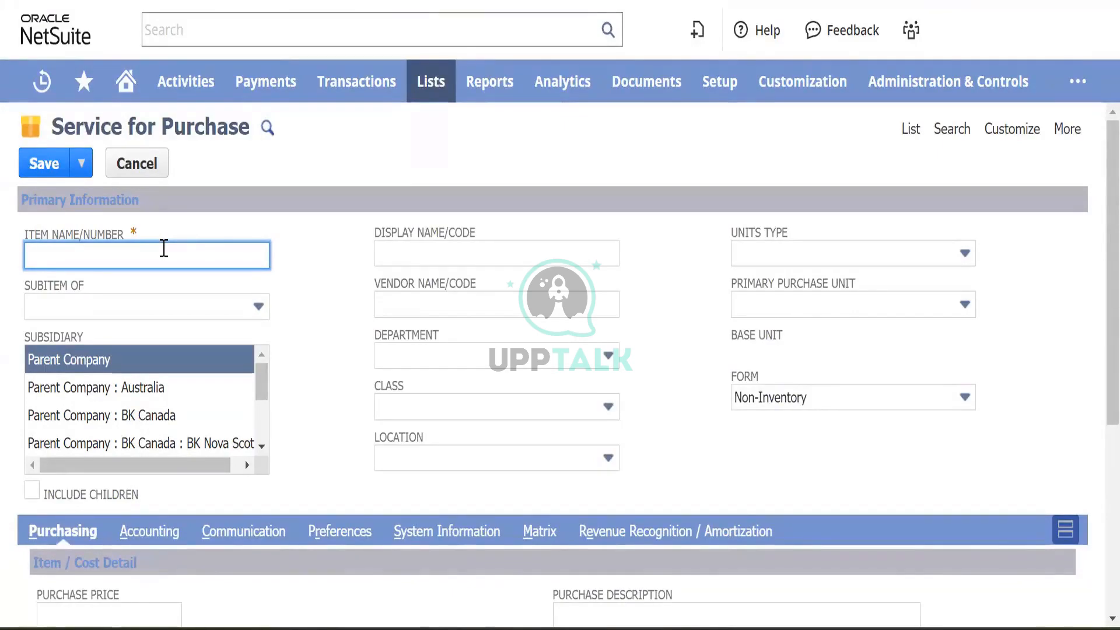
type("Test ")
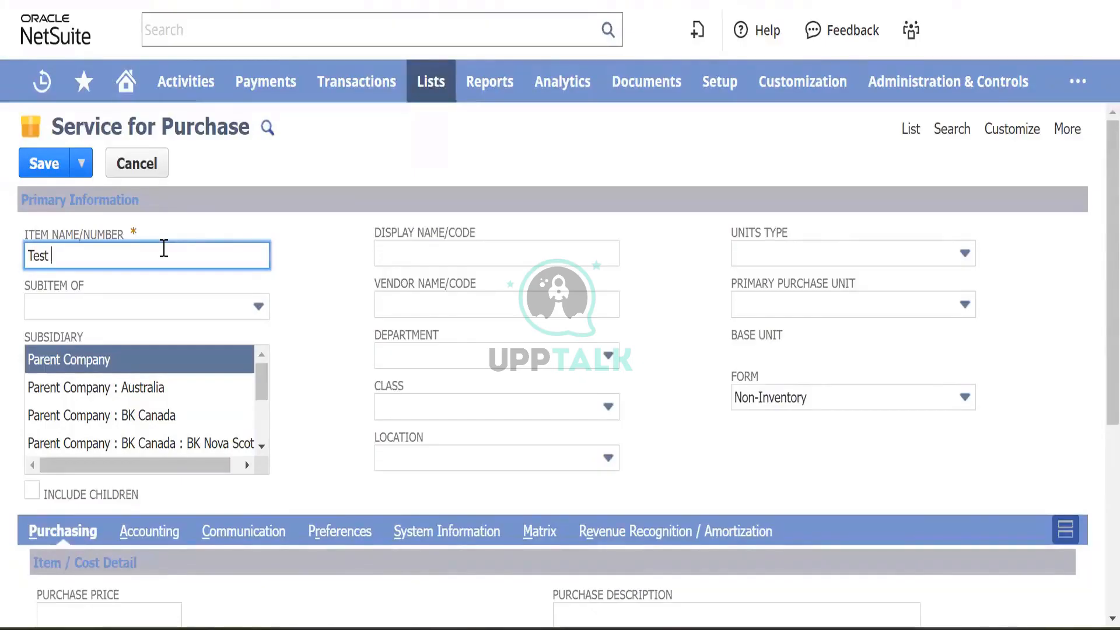
type("Item 001")
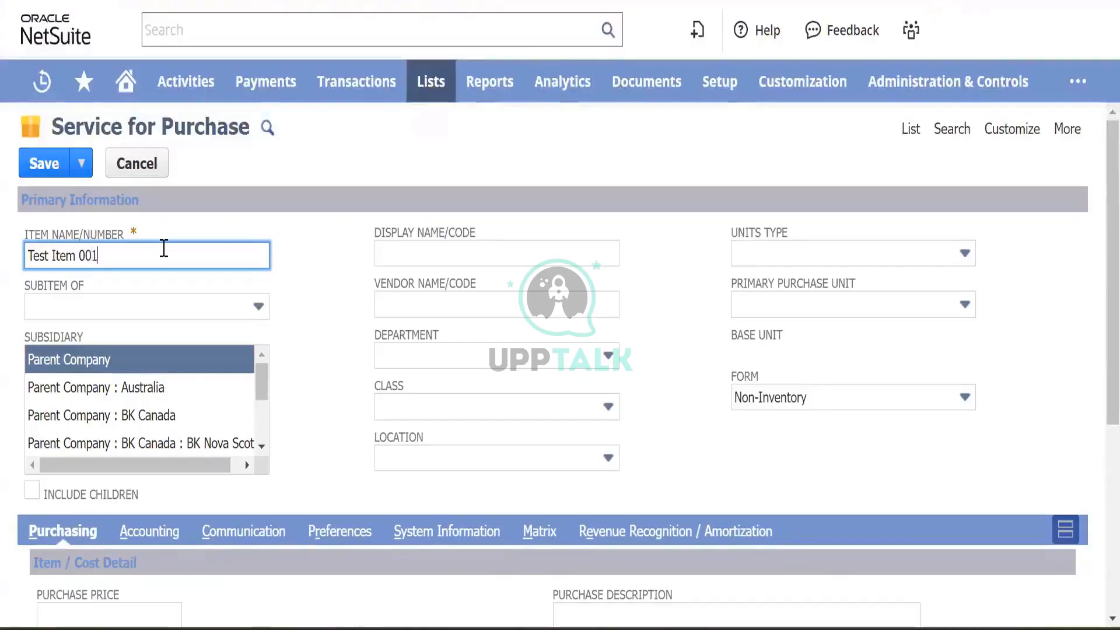
key("Tab")
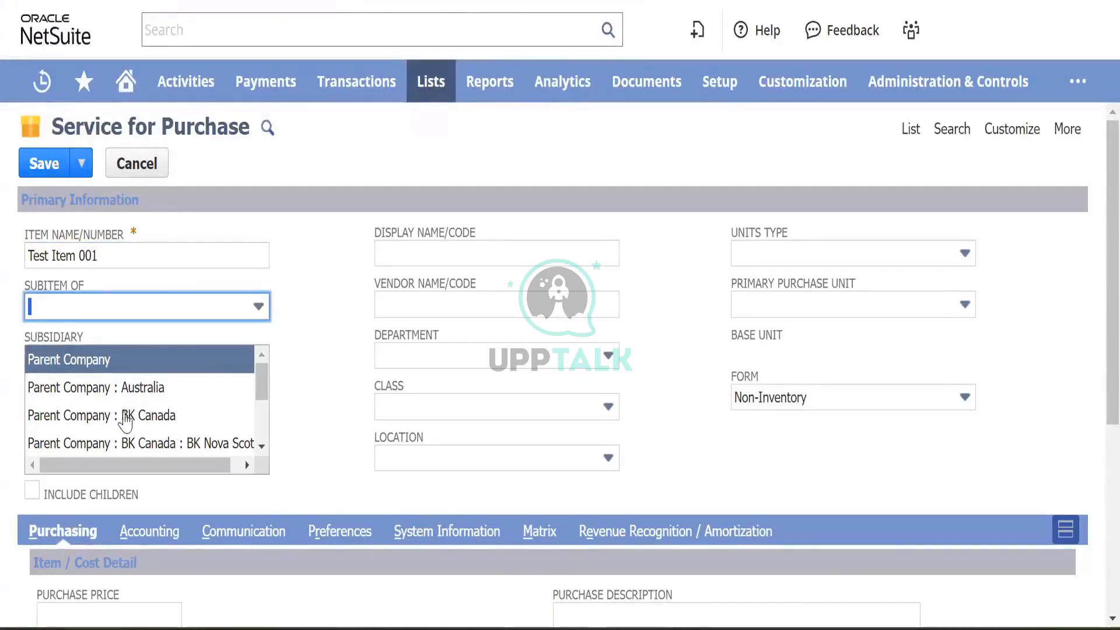
scroll(148, 417, "down", 2)
scroll(155, 415, "up", 1)
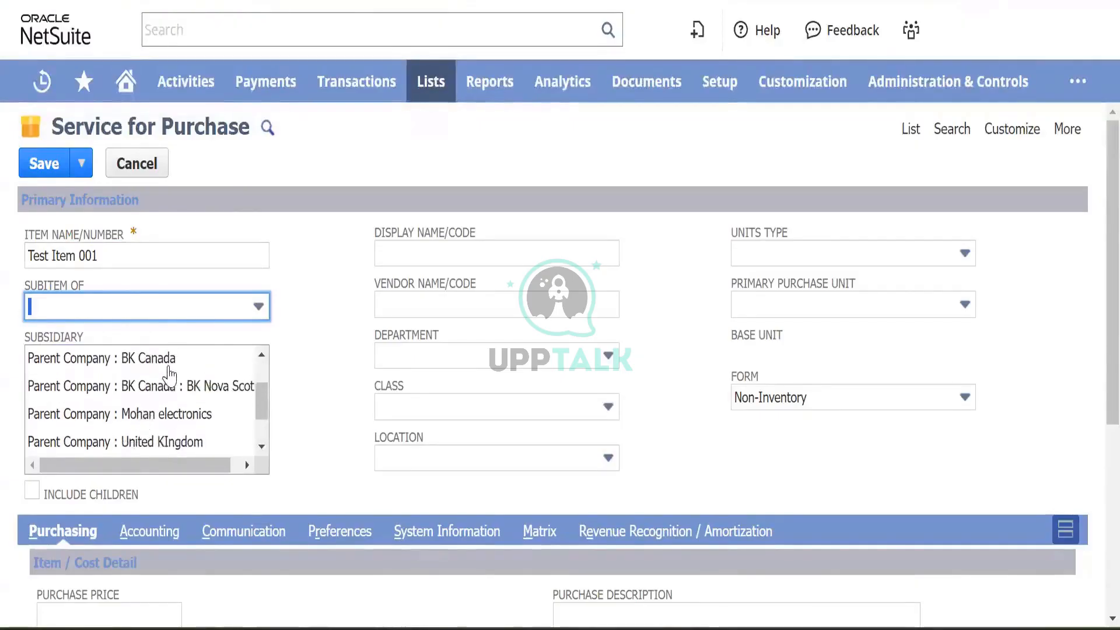
left_click(167, 366)
scroll(168, 367, "up", 1)
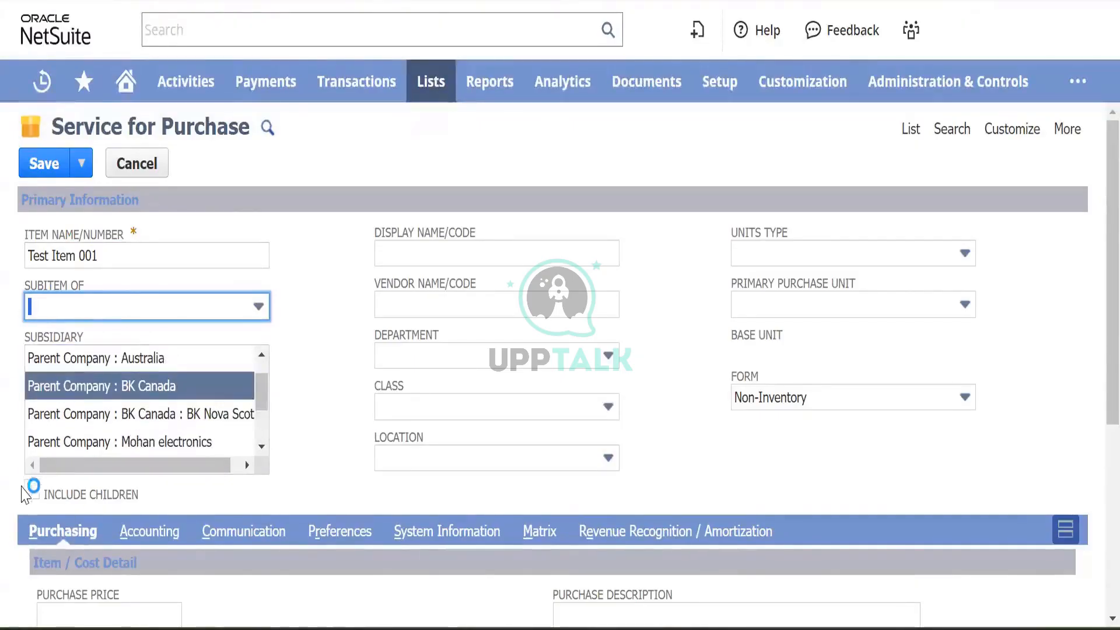
left_click(31, 497)
left_click(31, 498)
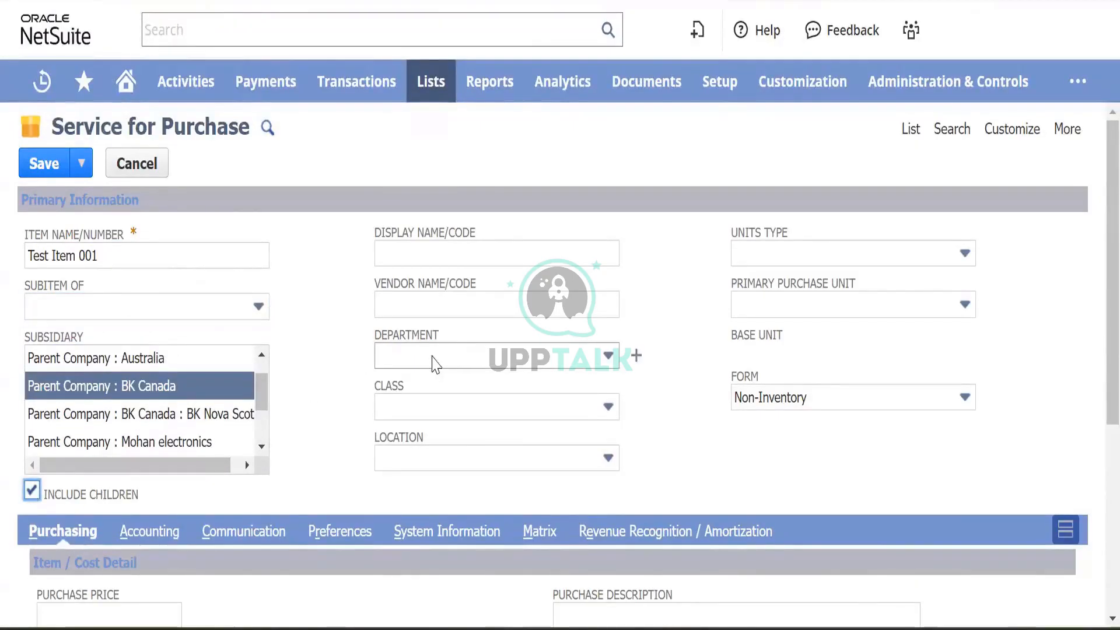
- Set the item's display name to Training Session
left_click(429, 247)
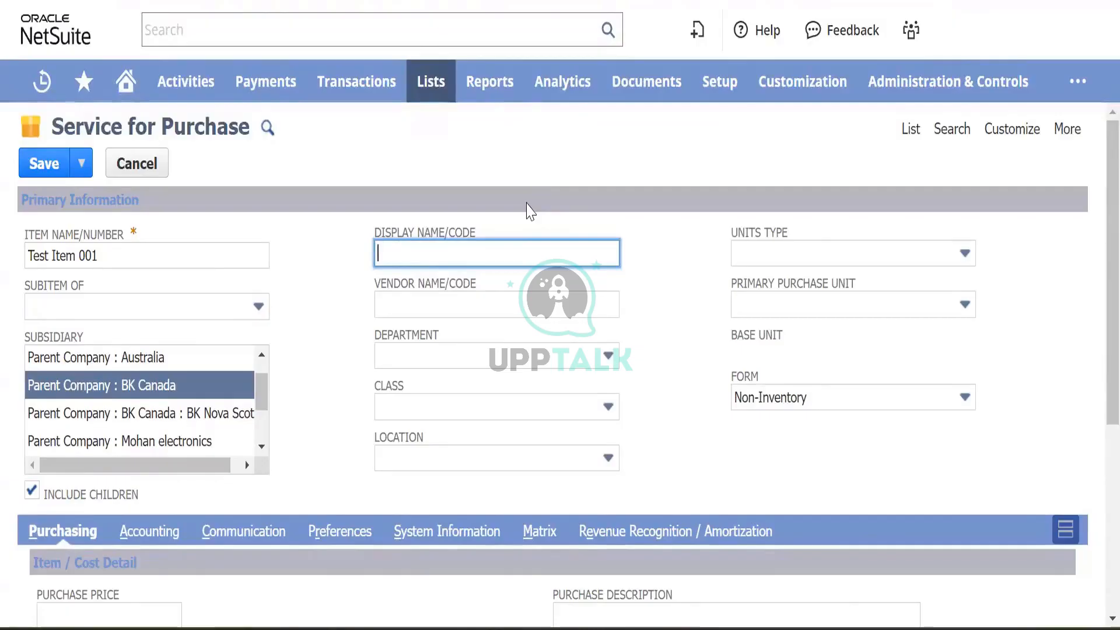
type("Training ")
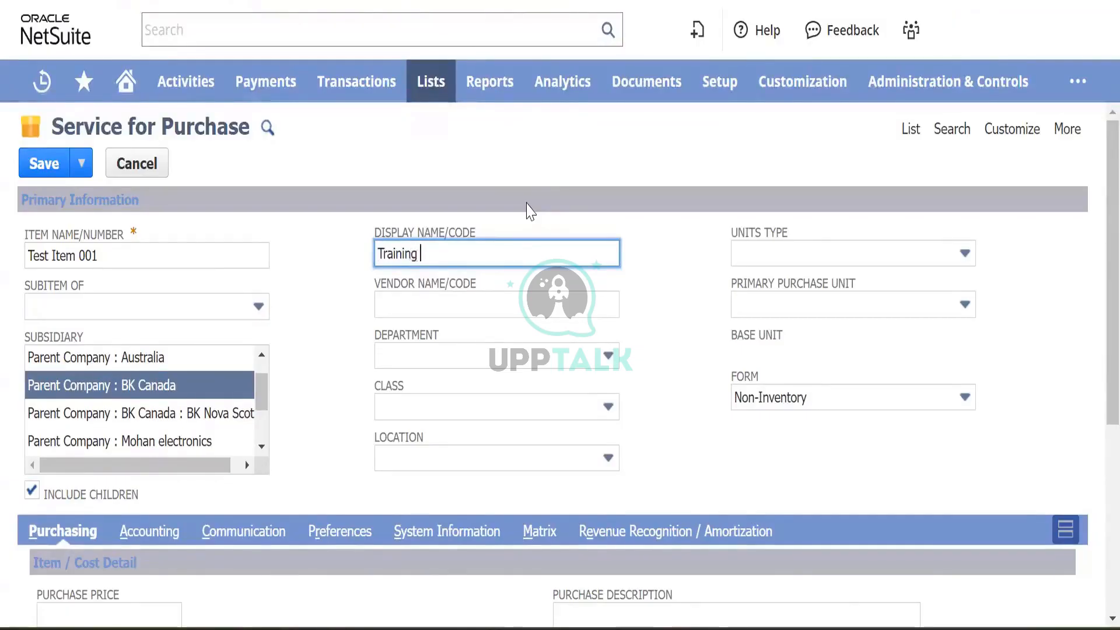
type("Session")
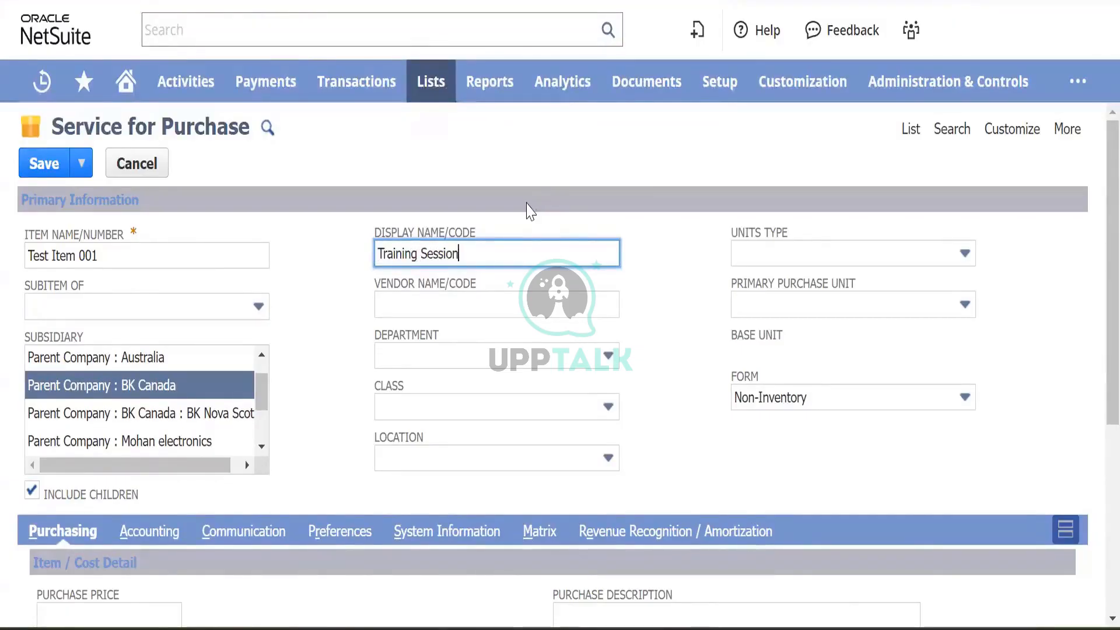
key("Tab")
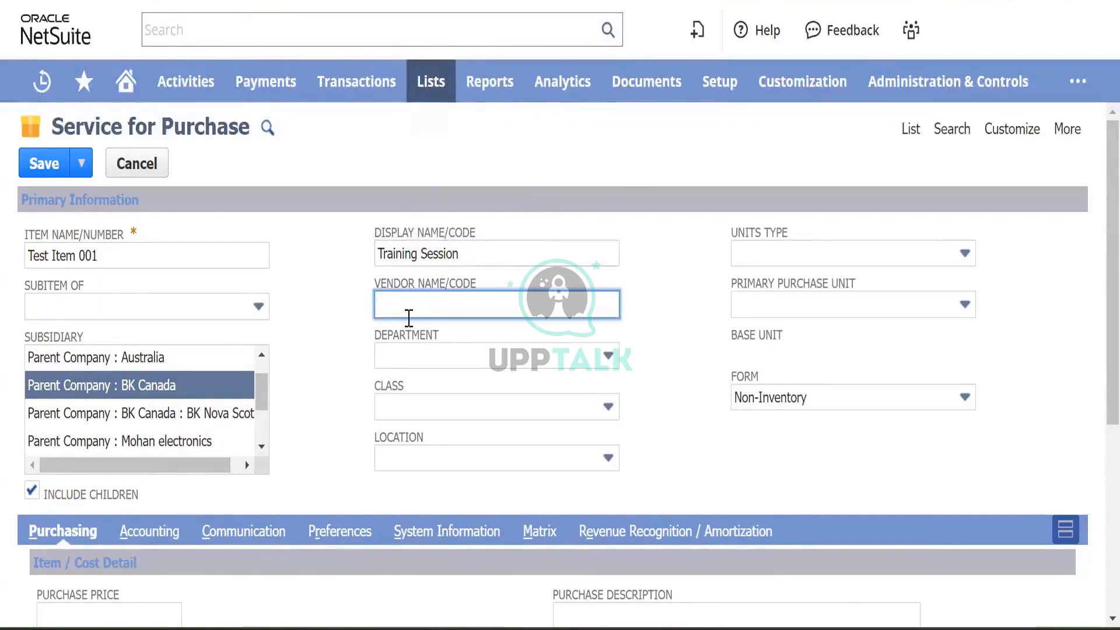
left_click(489, 357)
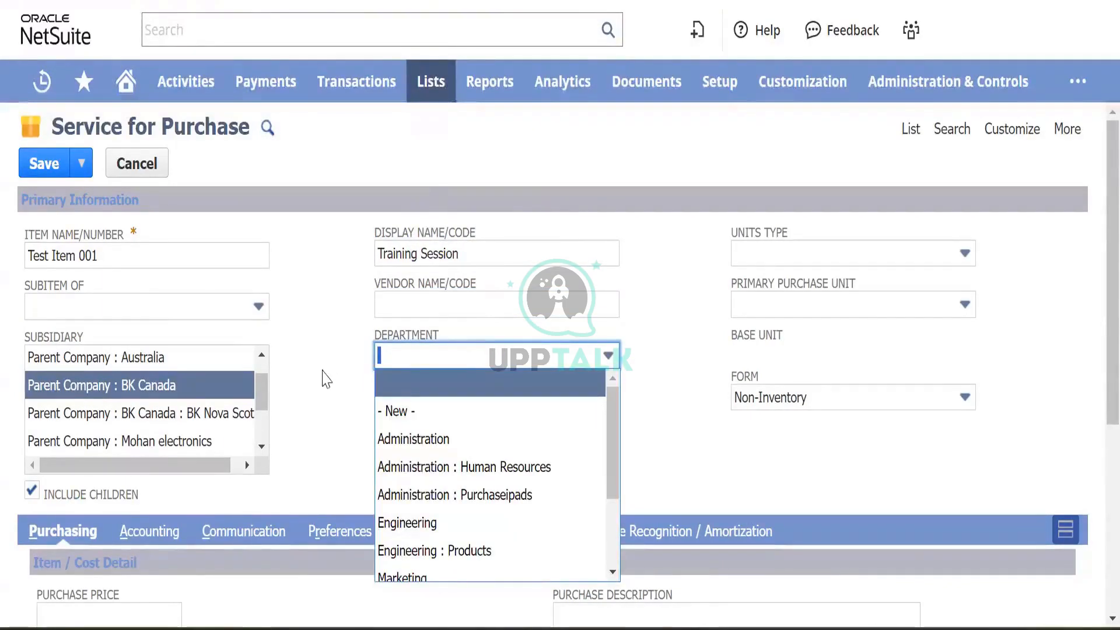
- Set the item's department to Administration : Purchaseipads
left_click(324, 373)
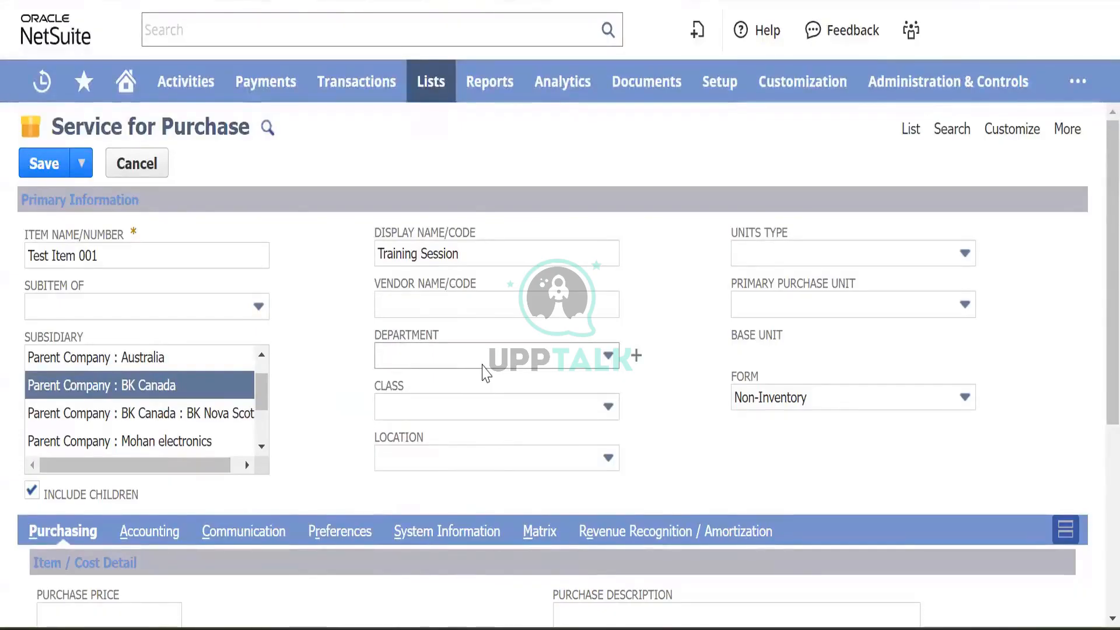
left_click(492, 363)
scroll(450, 471, "down", 1)
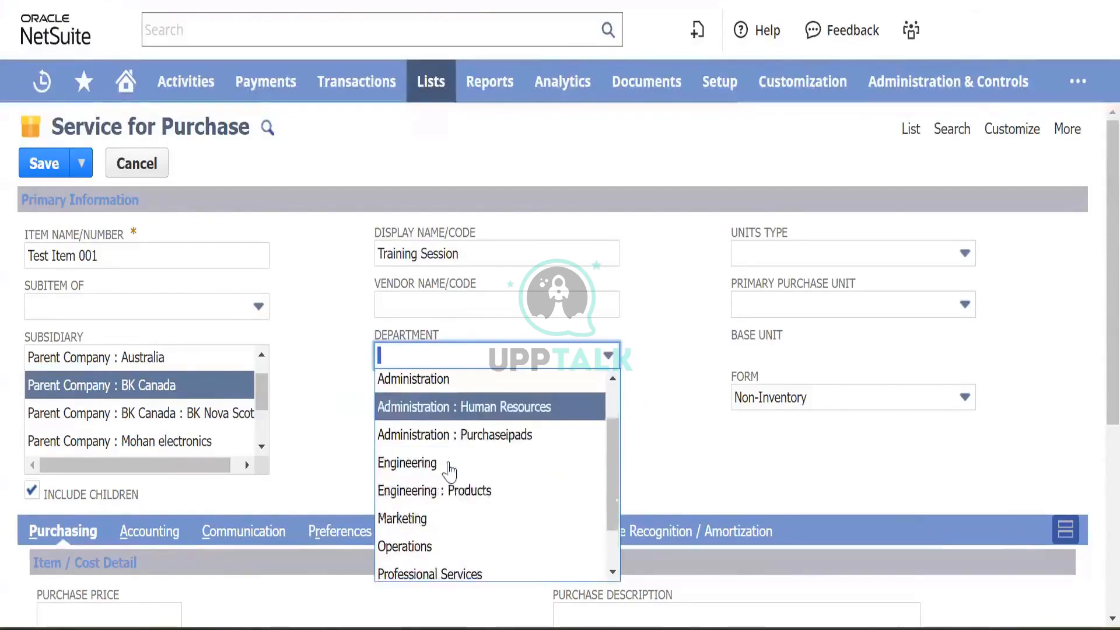
scroll(450, 472, "up", 1)
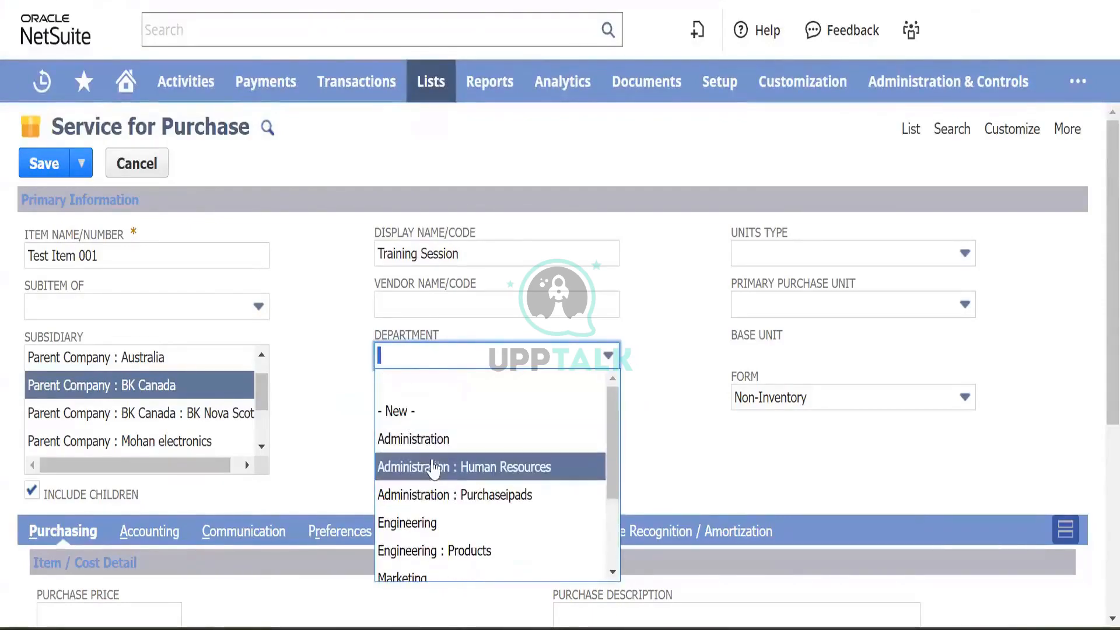
scroll(435, 471, "down", 1)
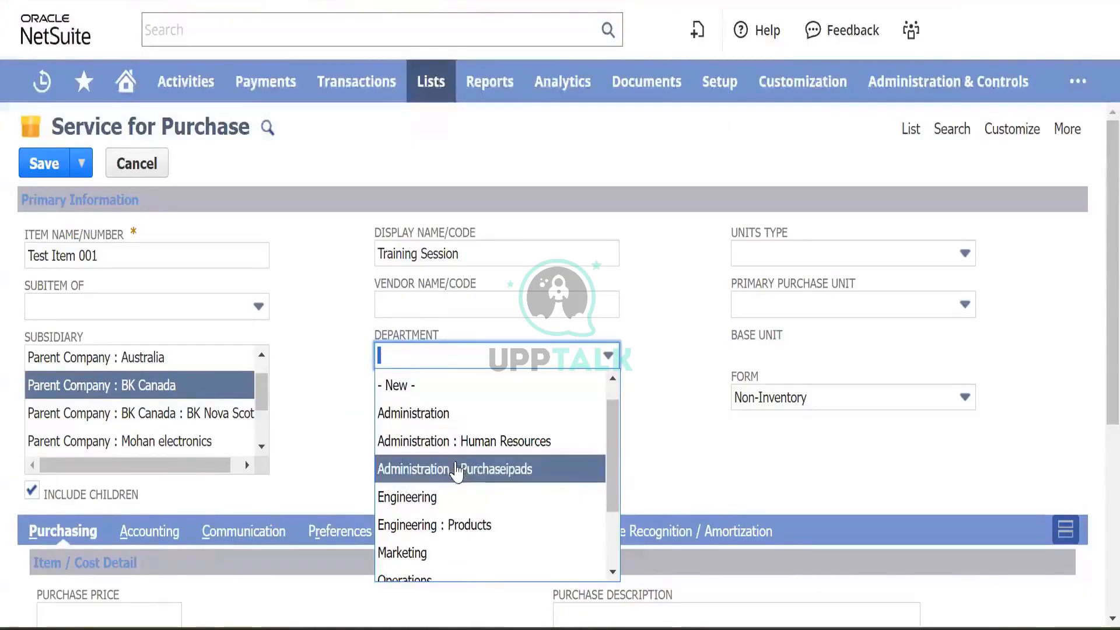
left_click(458, 469)
- Set the class to Class-A and leave Location blank
left_click(460, 409)
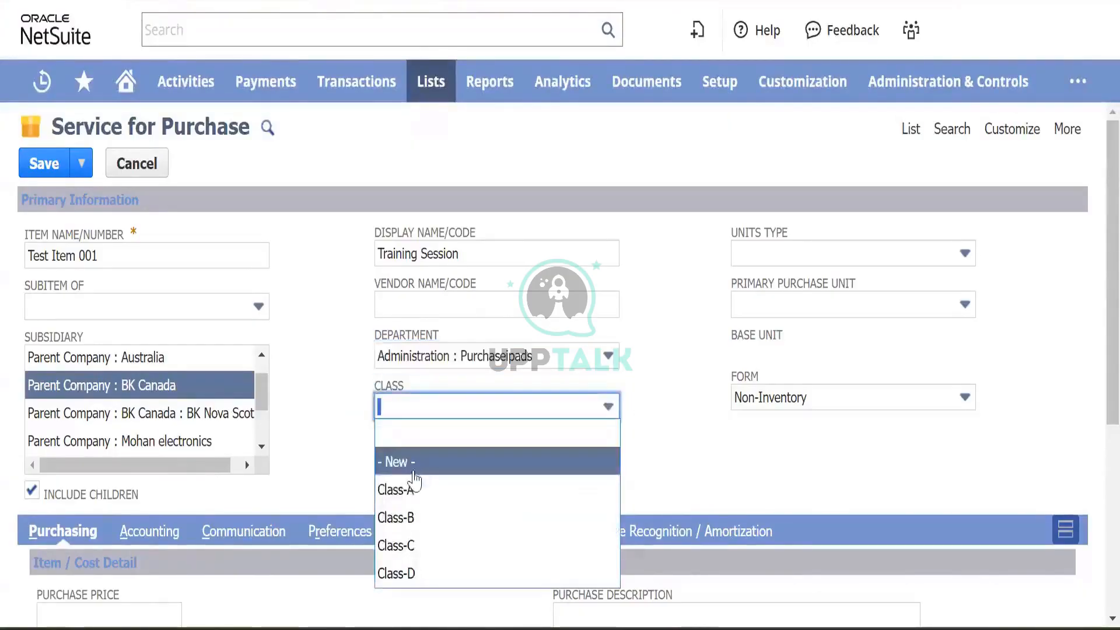
left_click(420, 498)
left_click(465, 457)
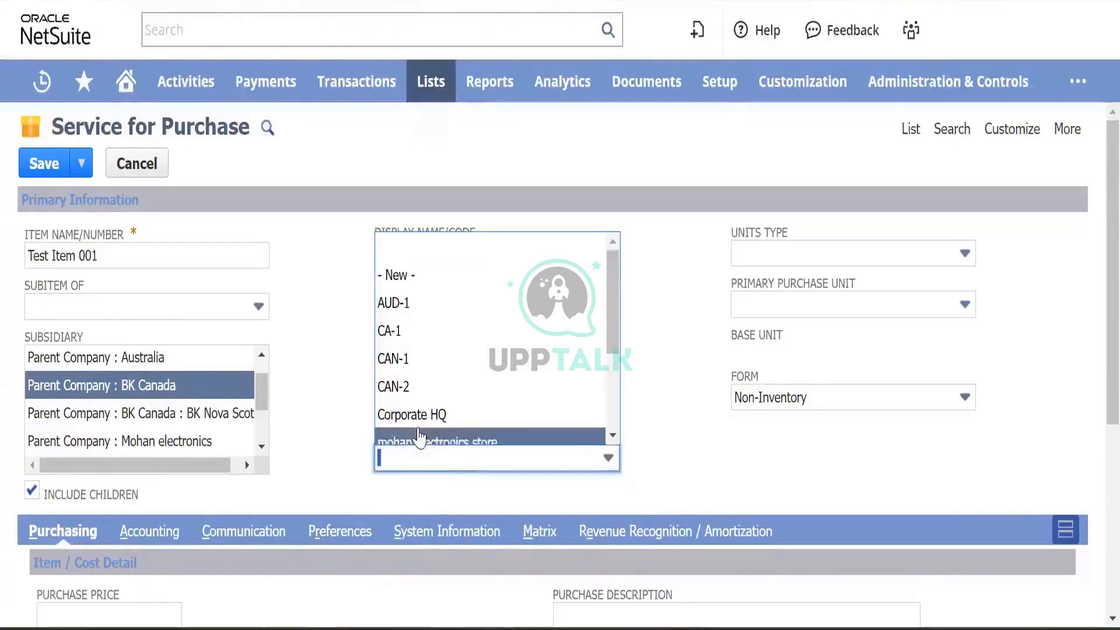
scroll(430, 343, "down", 1)
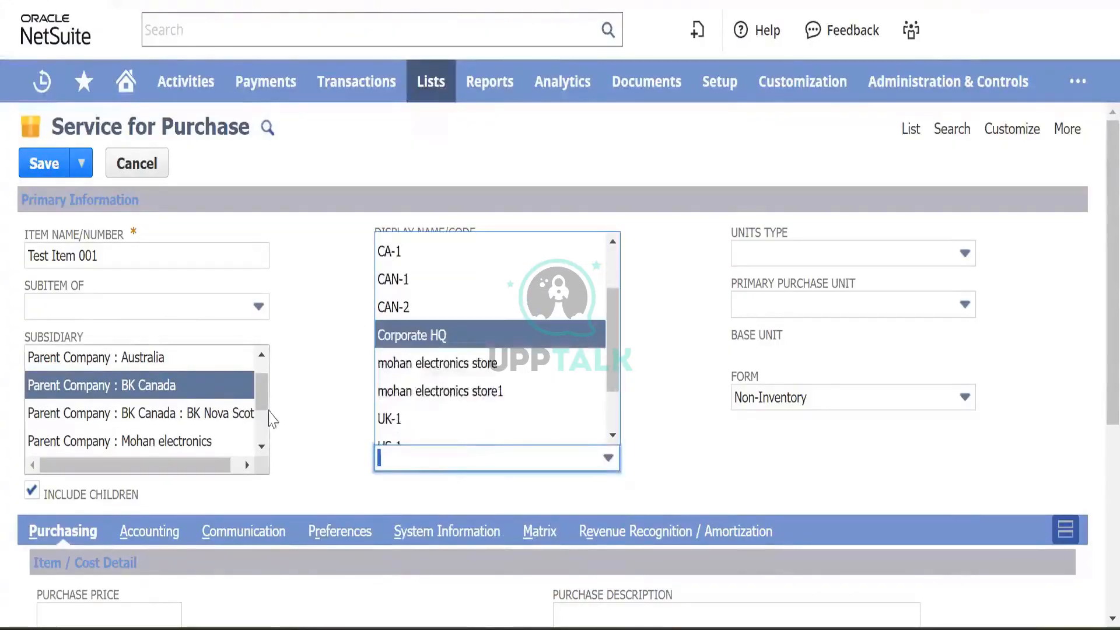
left_click(311, 400)
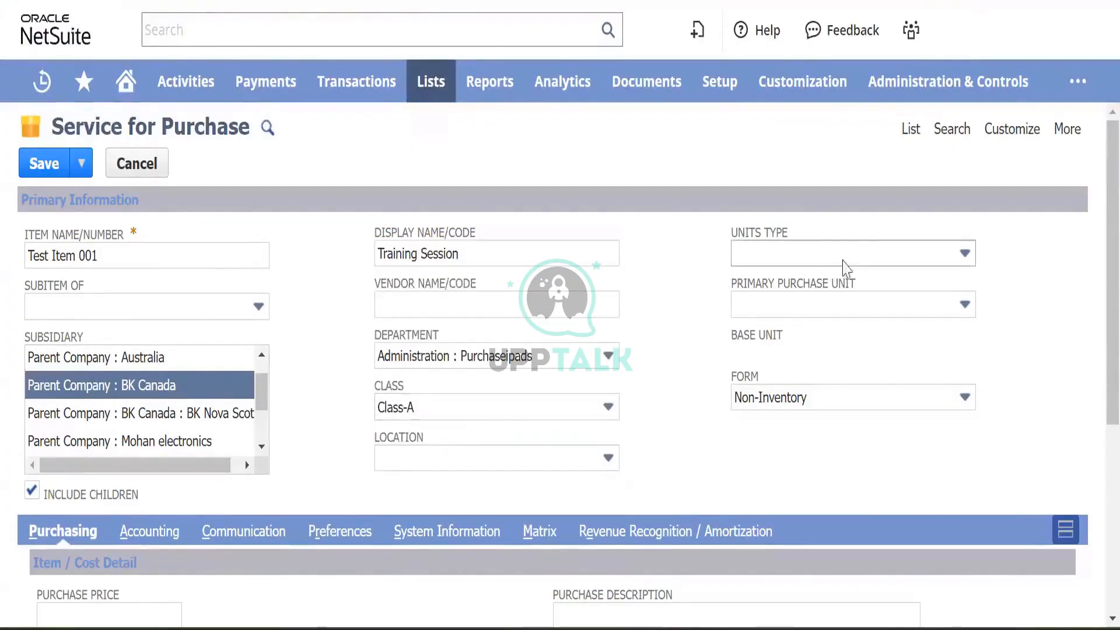
- Pick Box as units type, then clear it so no units type is set
left_click(856, 256)
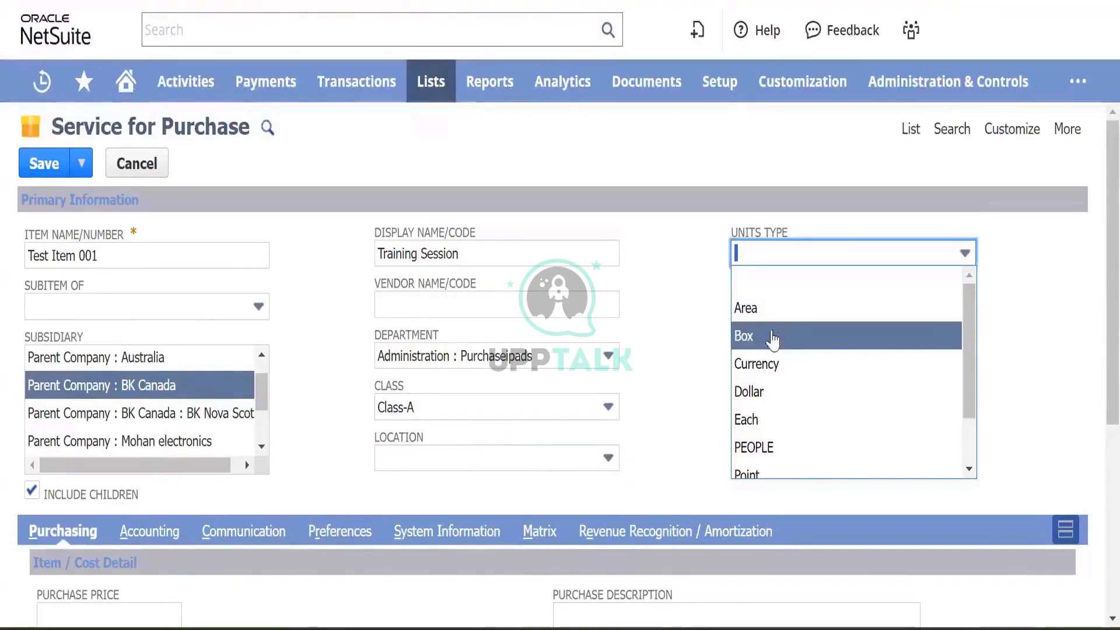
scroll(764, 374, "down", 1)
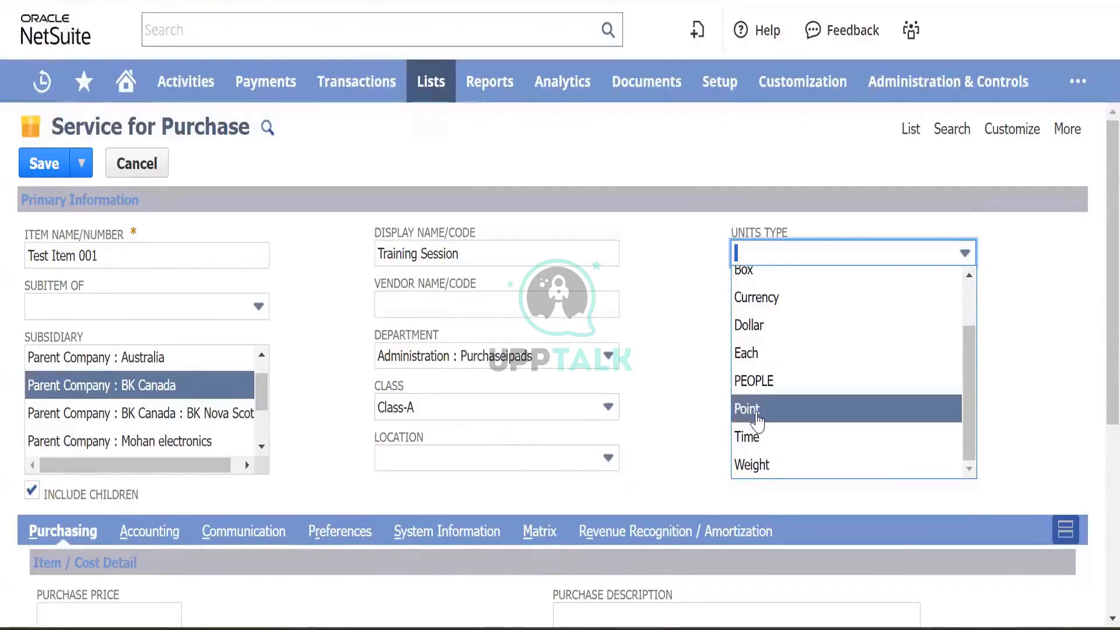
scroll(753, 420, "up", 1)
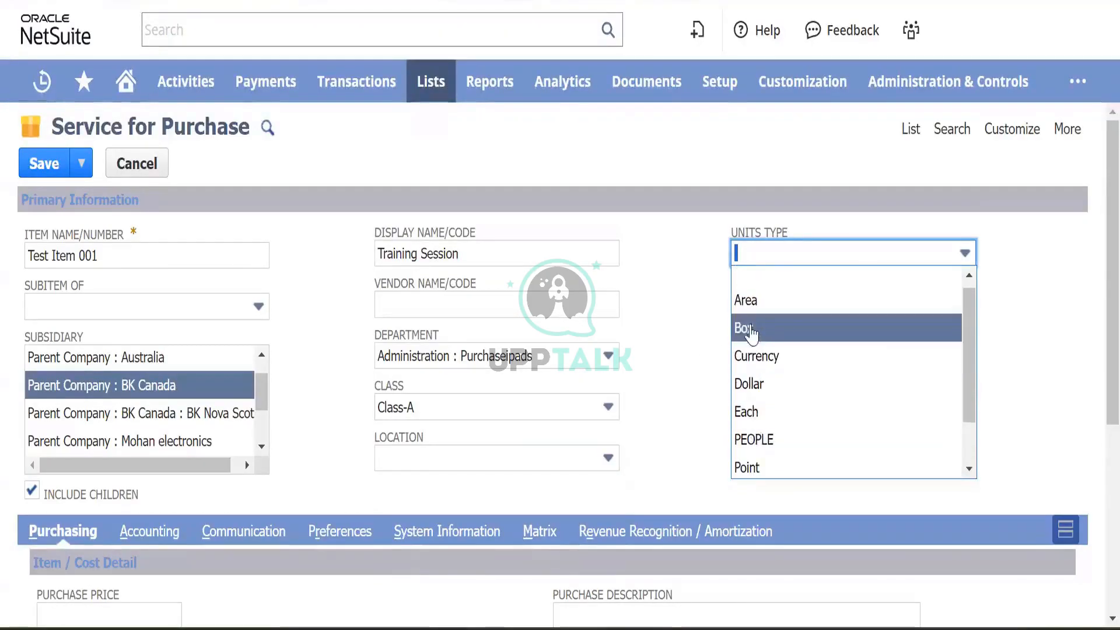
left_click(758, 329)
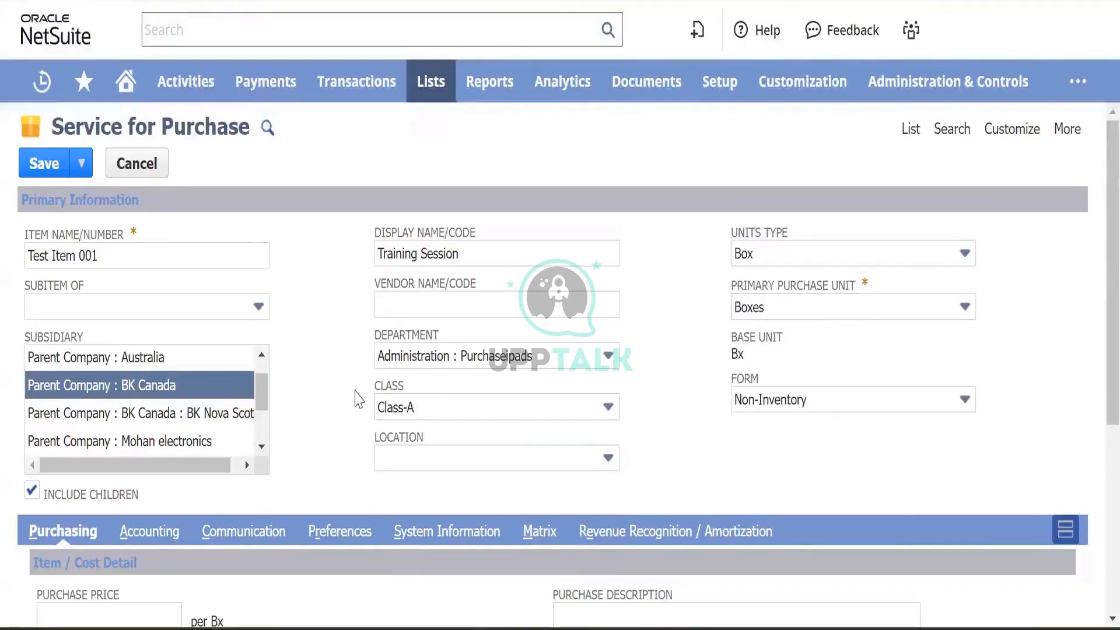
scroll(403, 368, "down", 5)
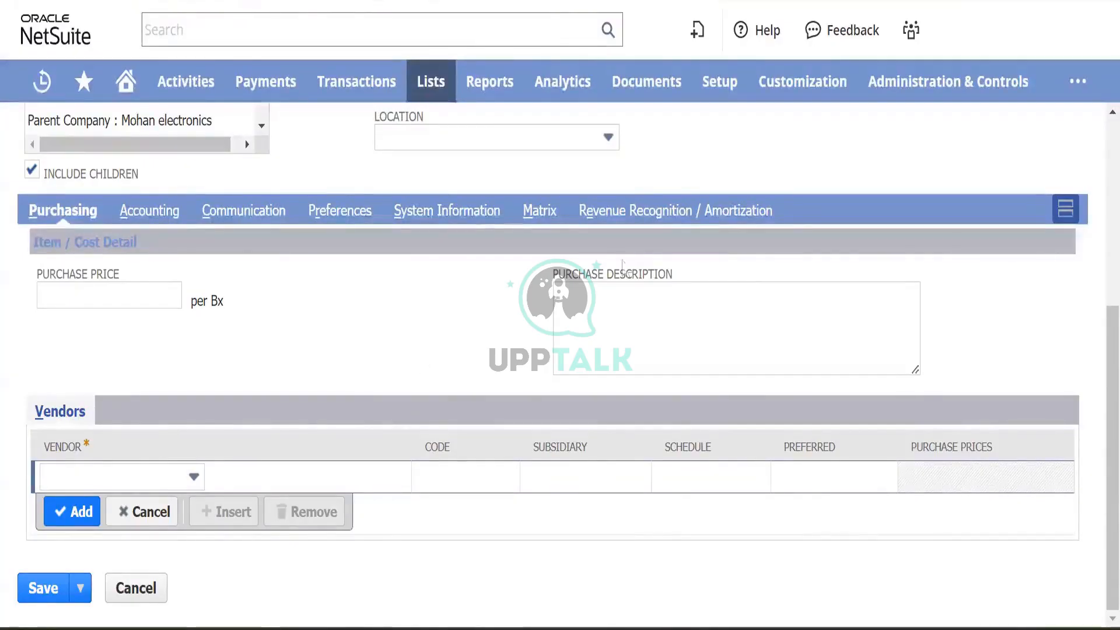
scroll(753, 146, "up", 5)
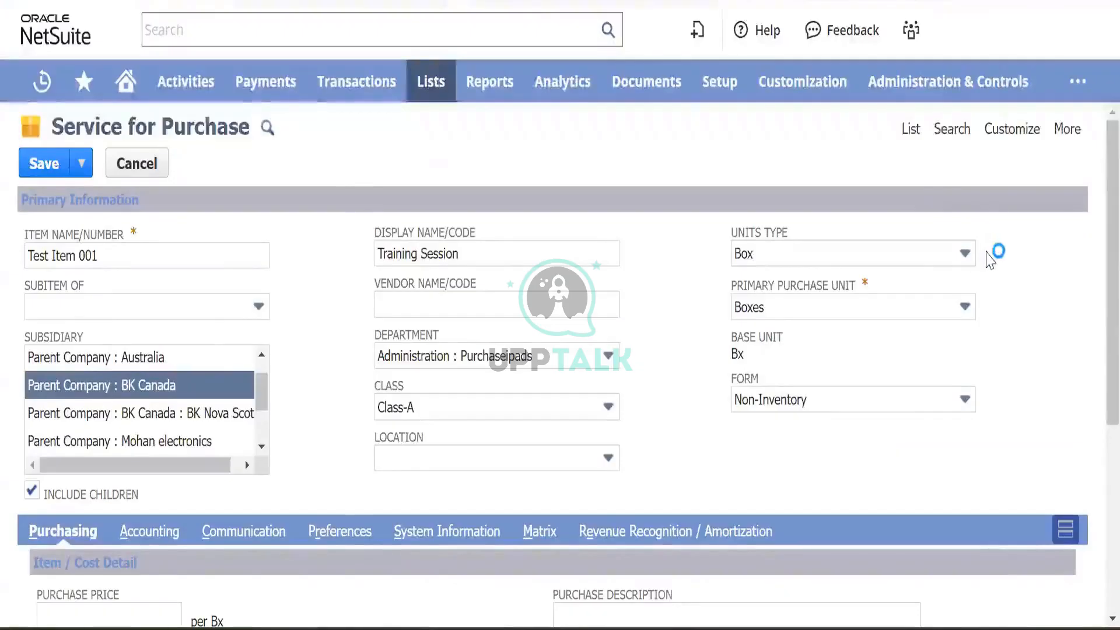
left_click(945, 263)
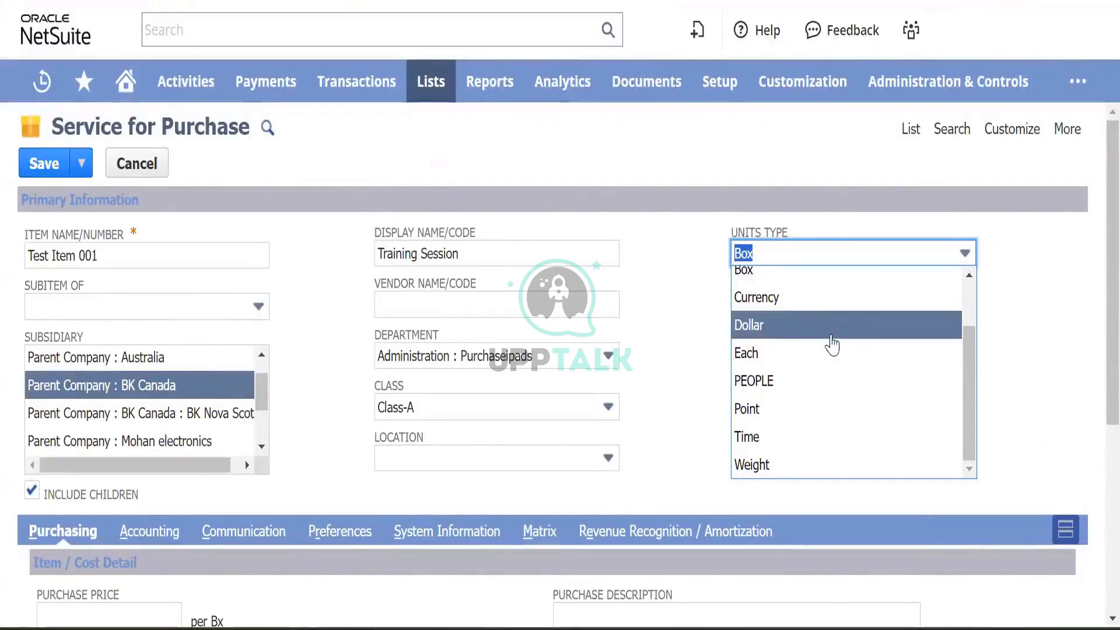
scroll(784, 285, "up", 2)
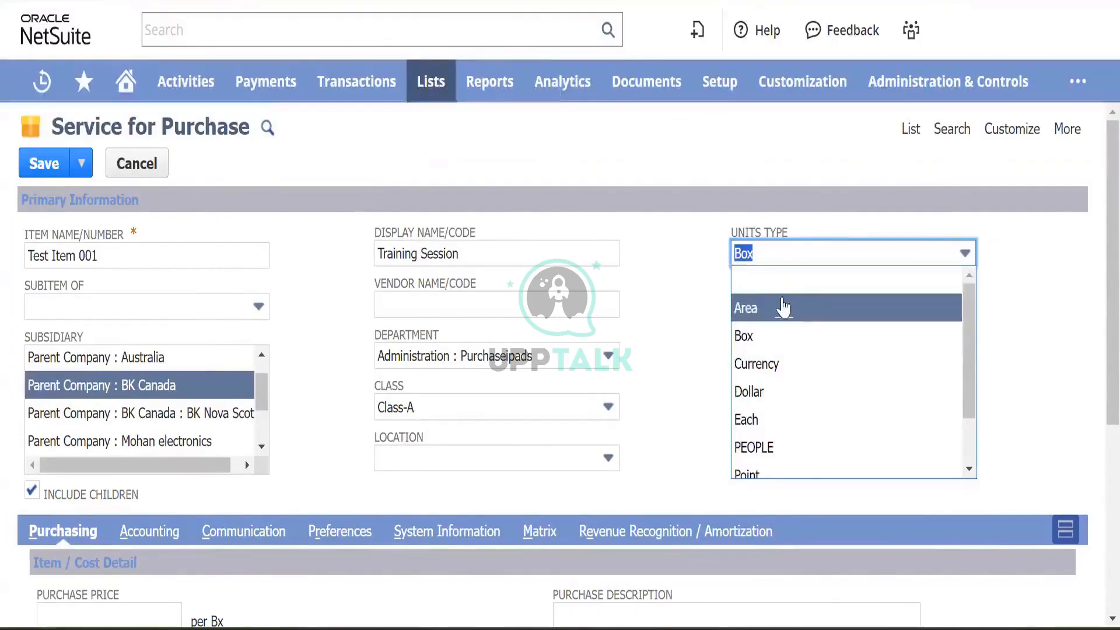
left_click(782, 287)
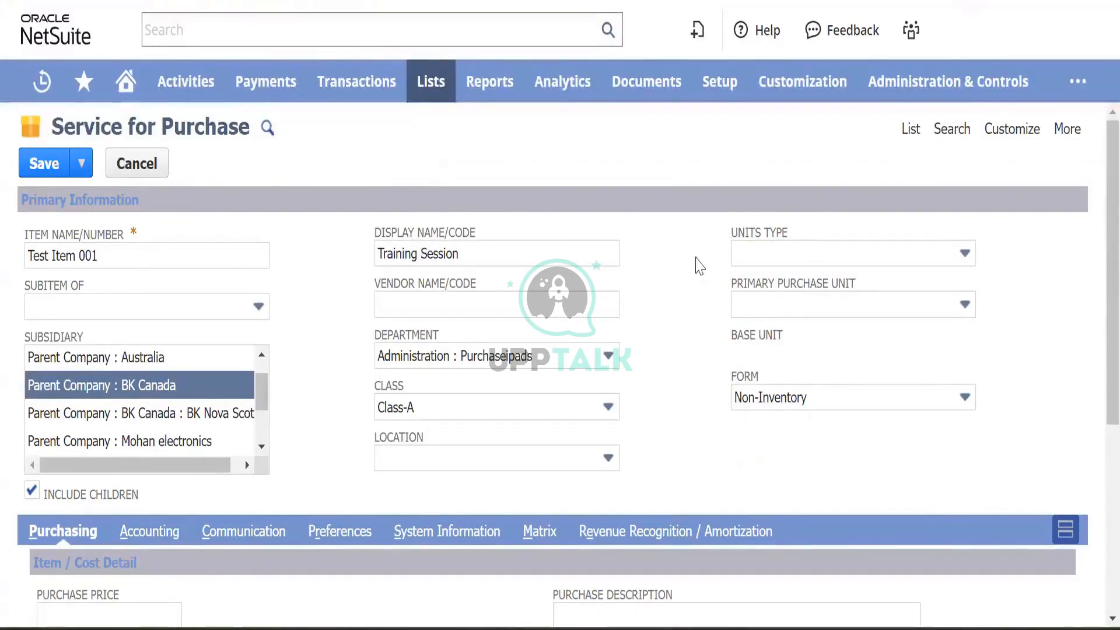
scroll(700, 257, "down", 5)
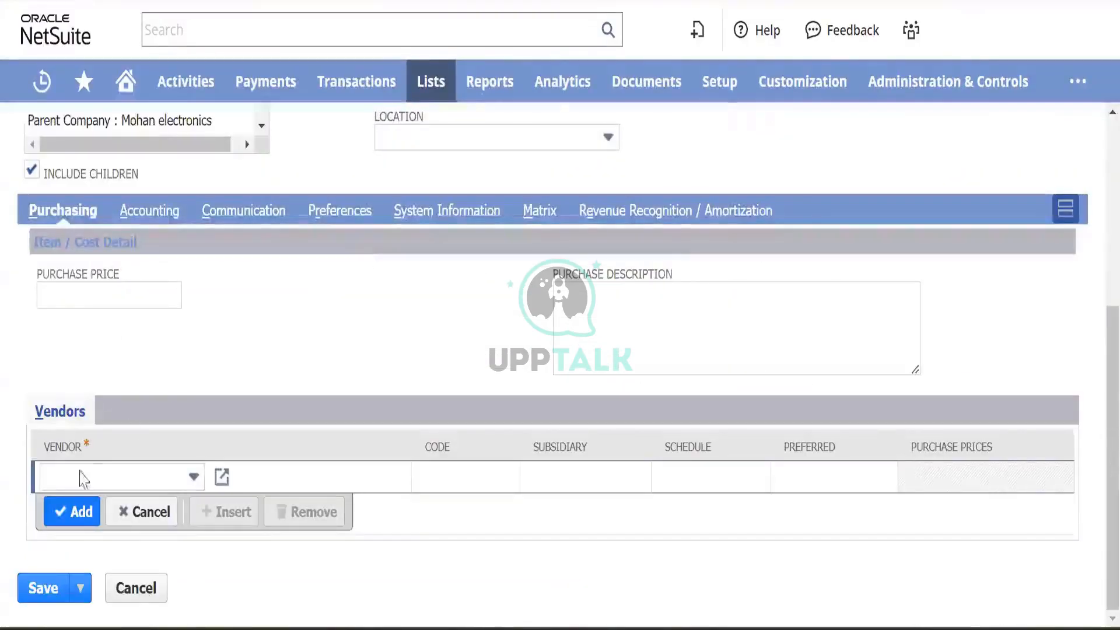
left_click(64, 290)
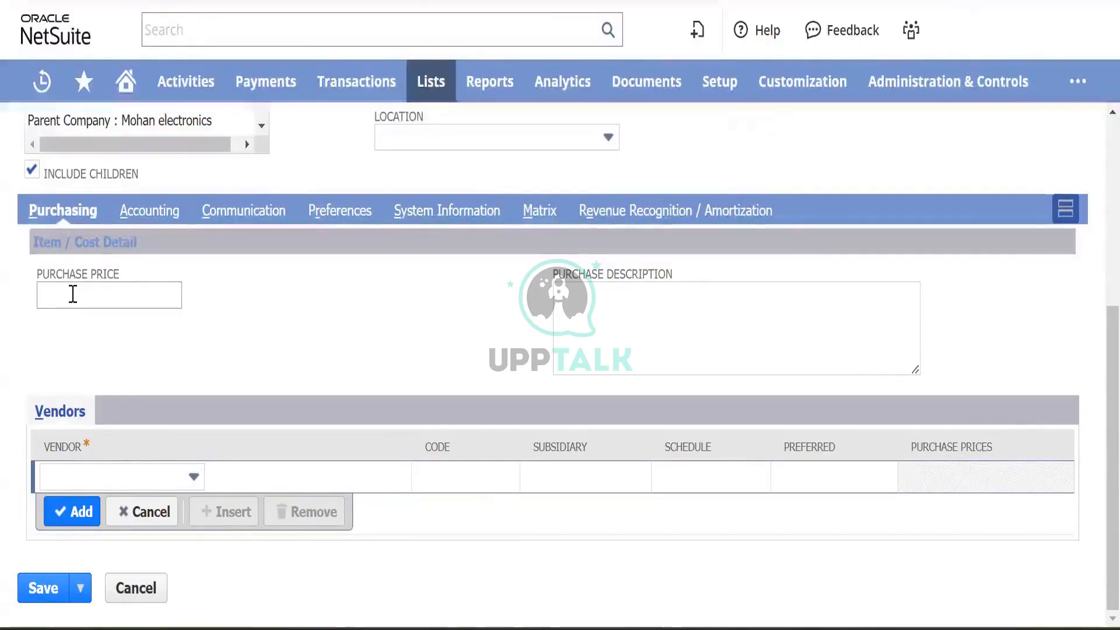
left_click(74, 293)
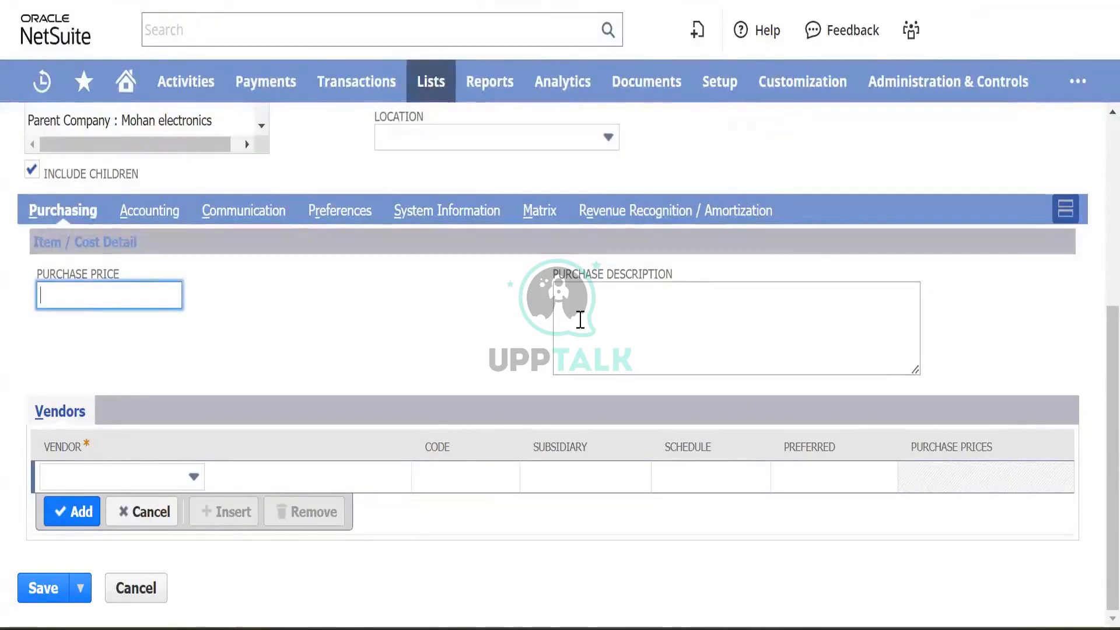
left_click(584, 312)
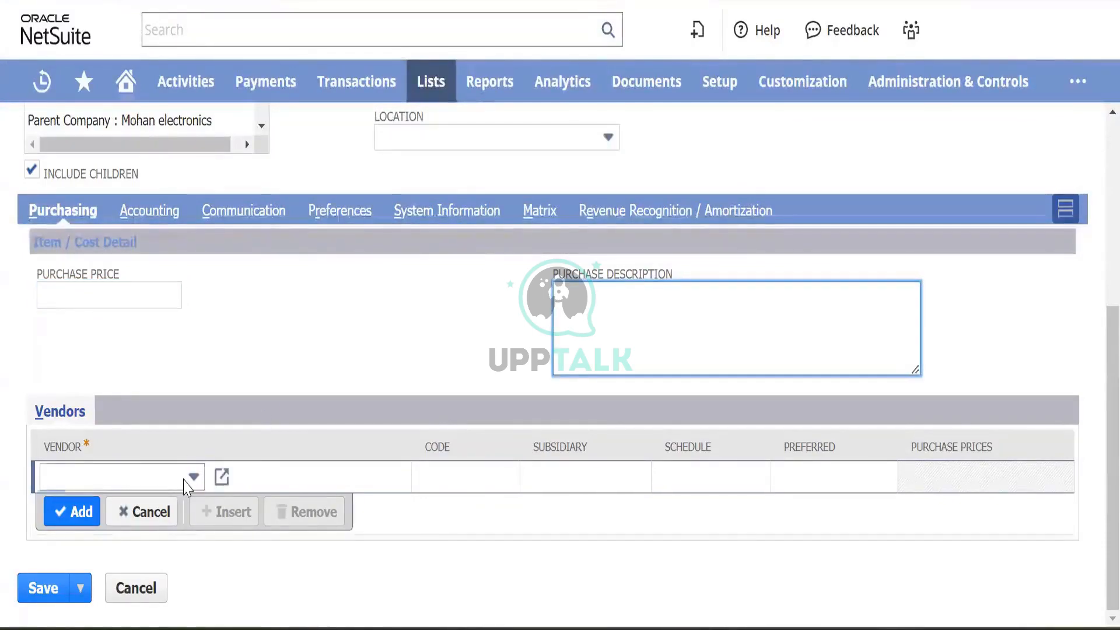
left_click(185, 480)
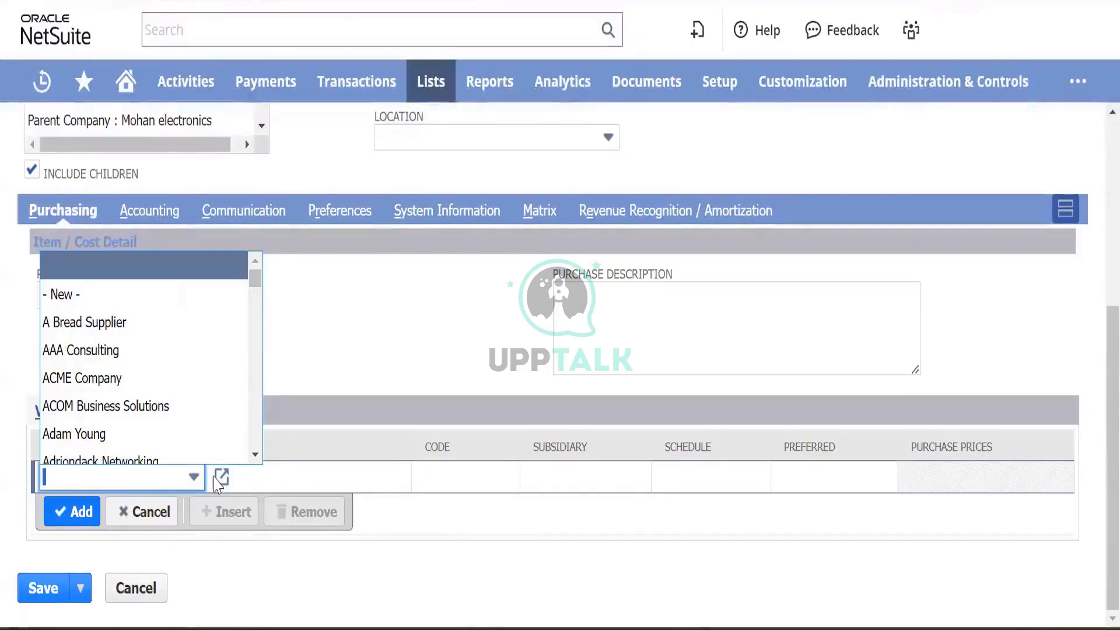
left_click(245, 365)
scroll(261, 336, "up", 5)
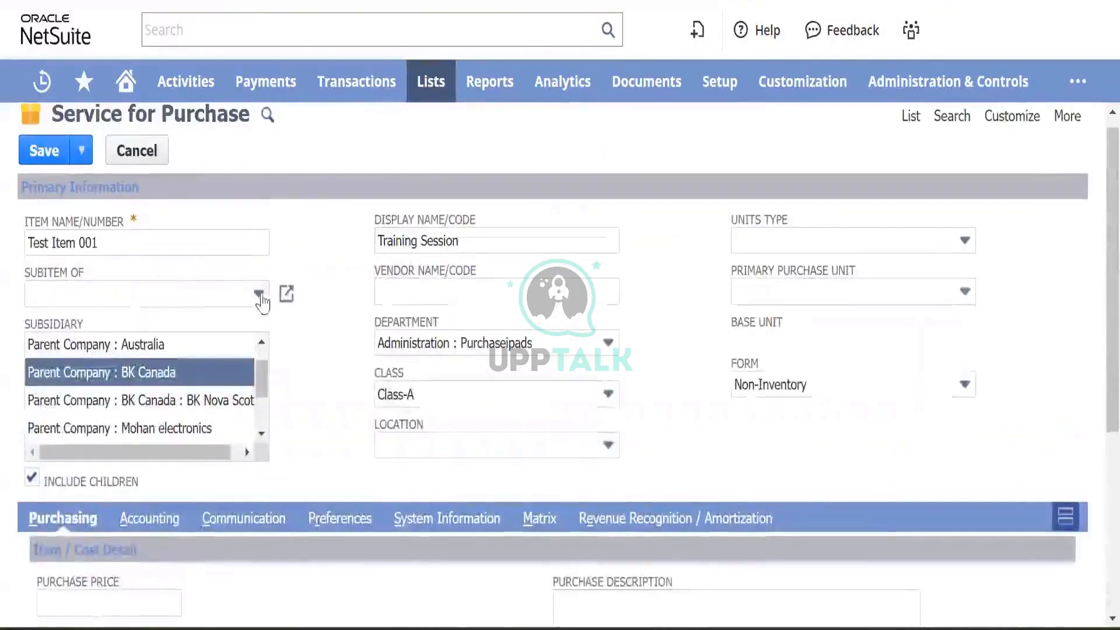
scroll(290, 388, "down", 5)
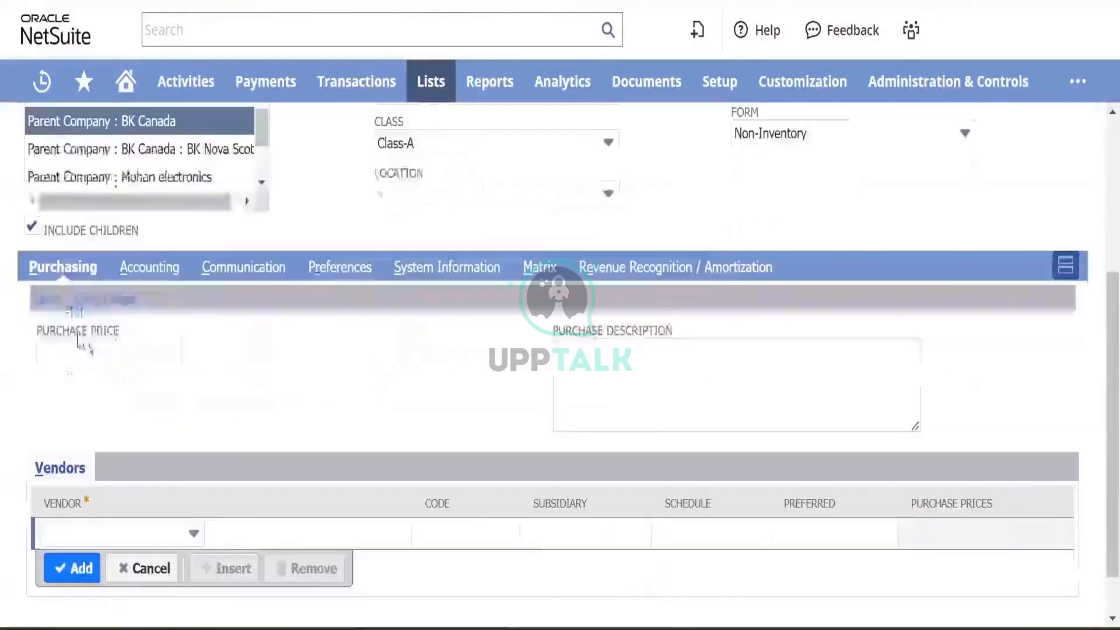
- On the Accounting subtab, choose expense account 6010 Operating Expenses : Advertising
left_click(151, 268)
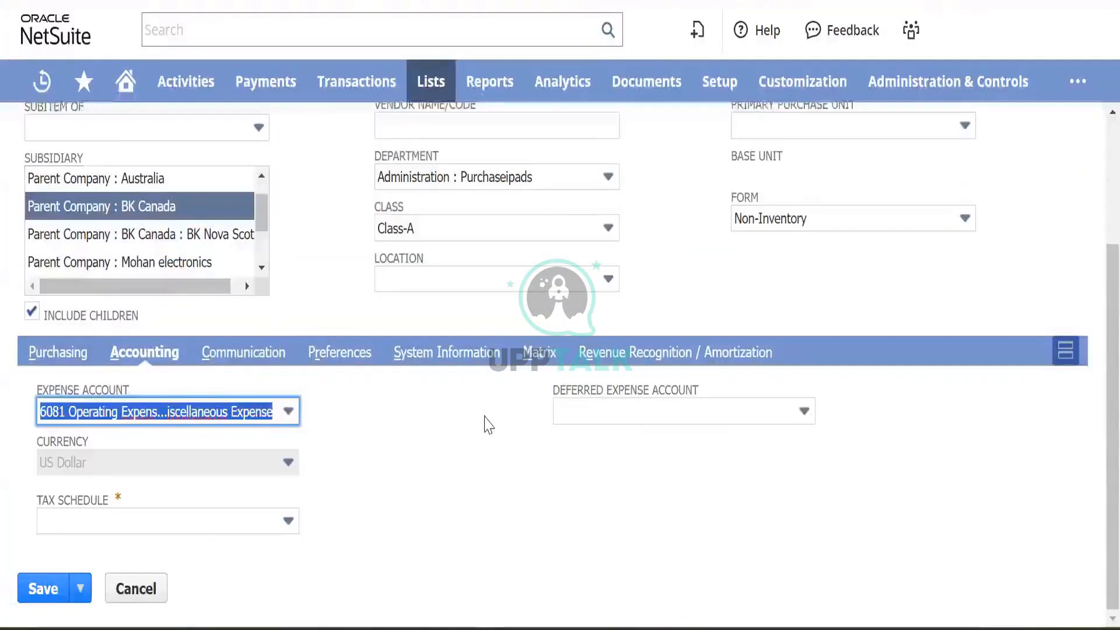
left_click(289, 412)
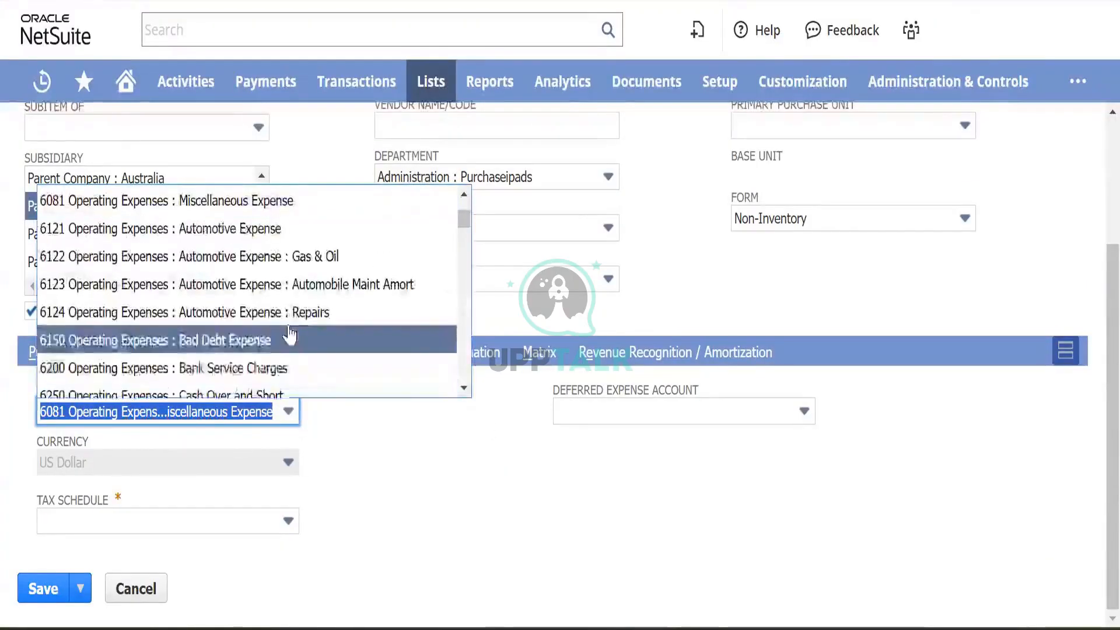
scroll(288, 337, "up", 3)
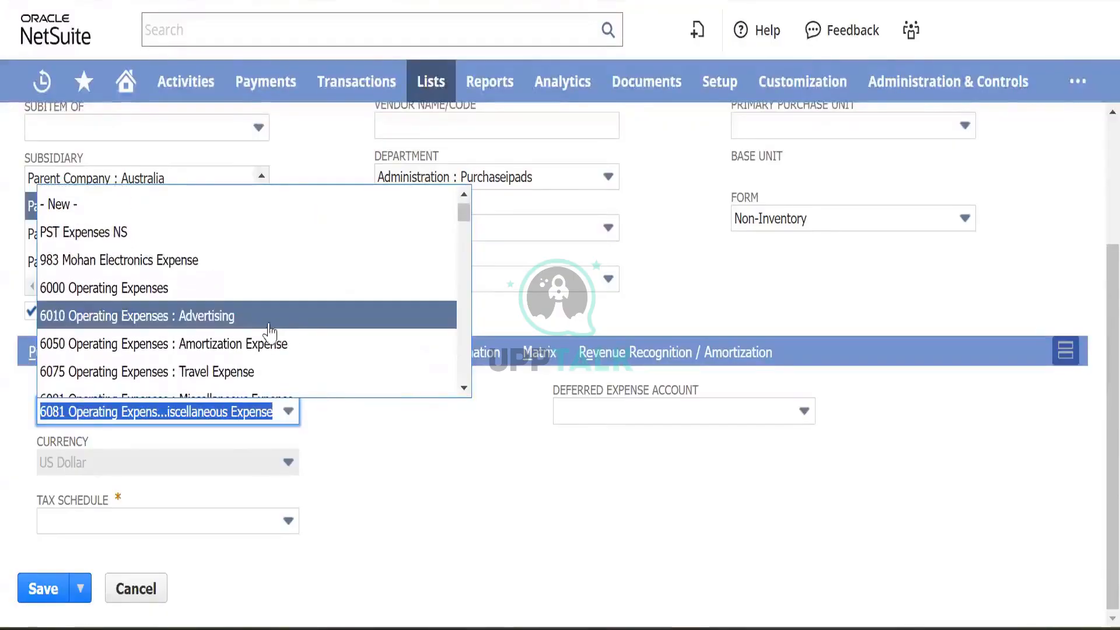
scroll(301, 326, "down", 5)
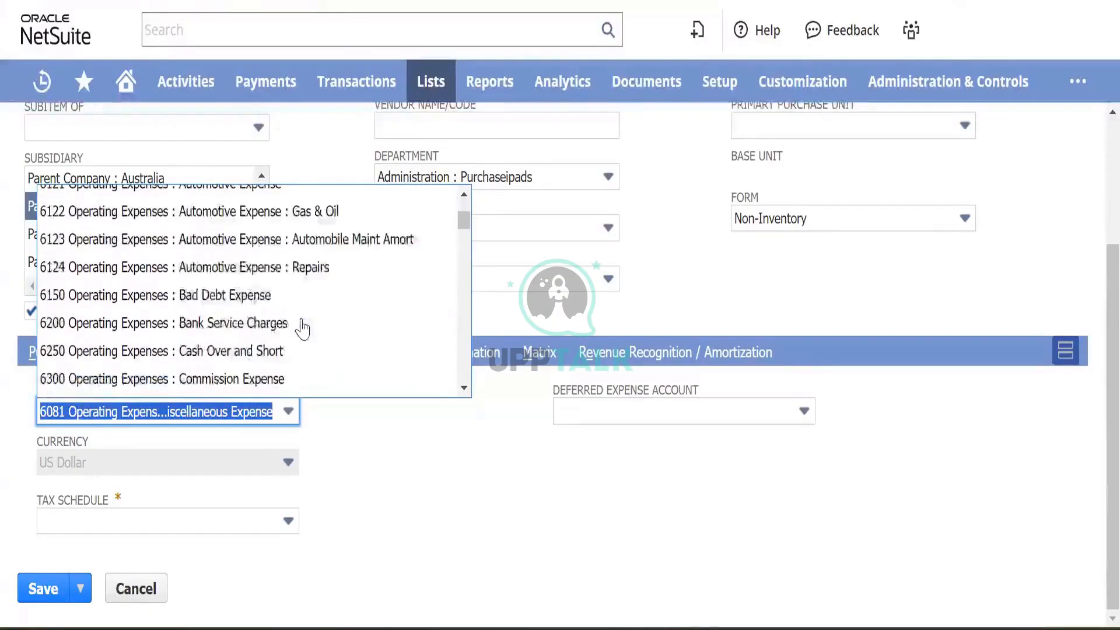
scroll(302, 328, "down", 3)
scroll(302, 328, "down", 4)
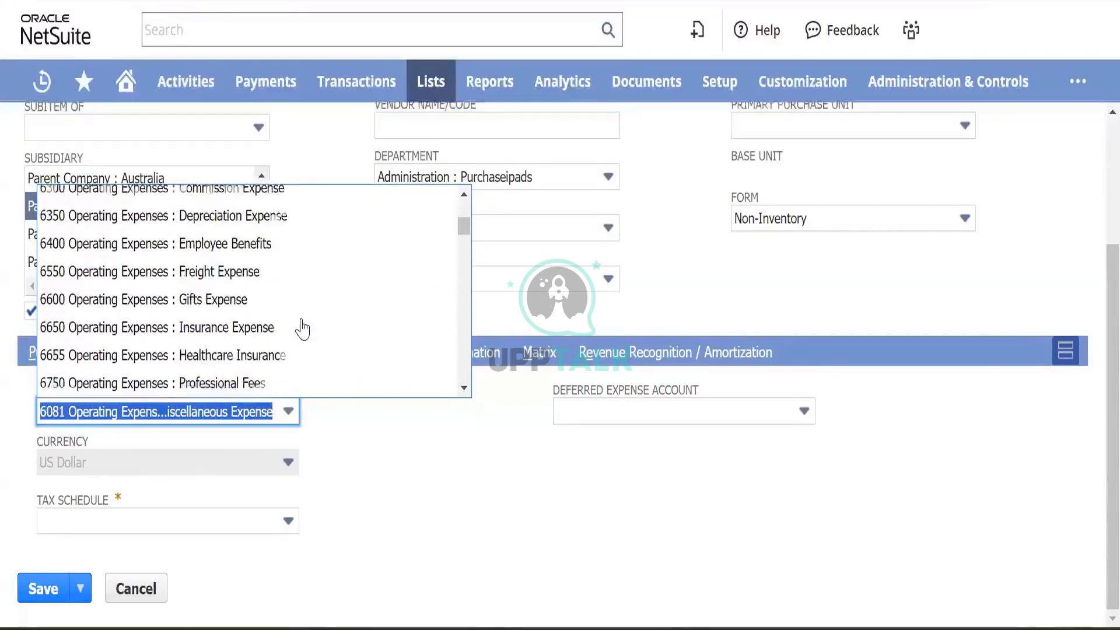
scroll(302, 328, "down", 5)
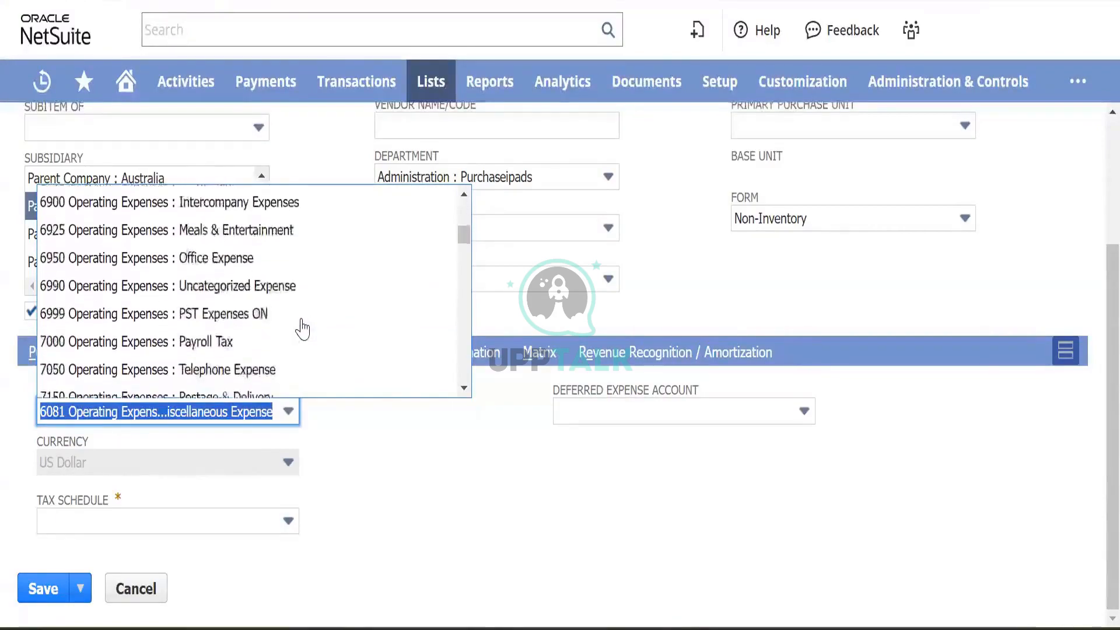
scroll(303, 328, "down", 1)
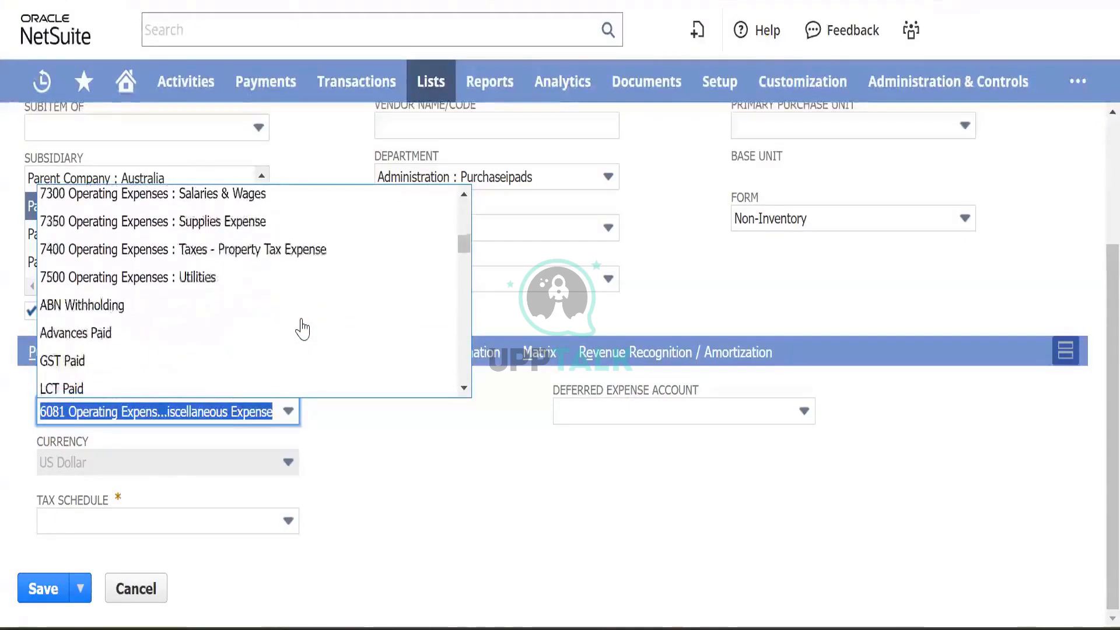
scroll(302, 329, "up", 10)
scroll(301, 325, "down", 2)
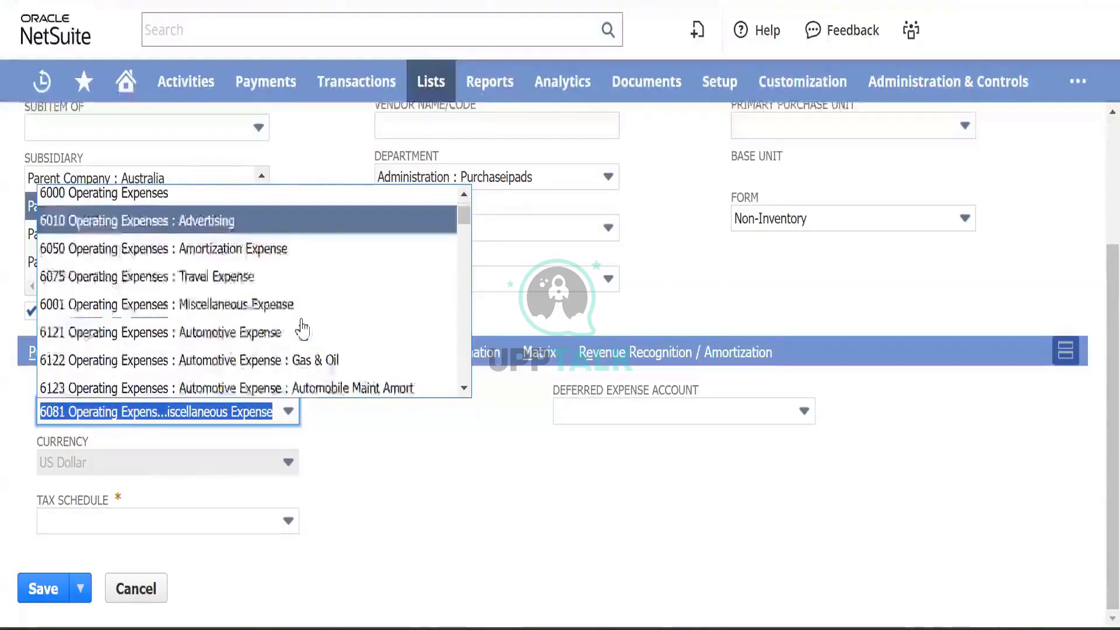
scroll(300, 310, "down", 1)
scroll(274, 286, "up", 1)
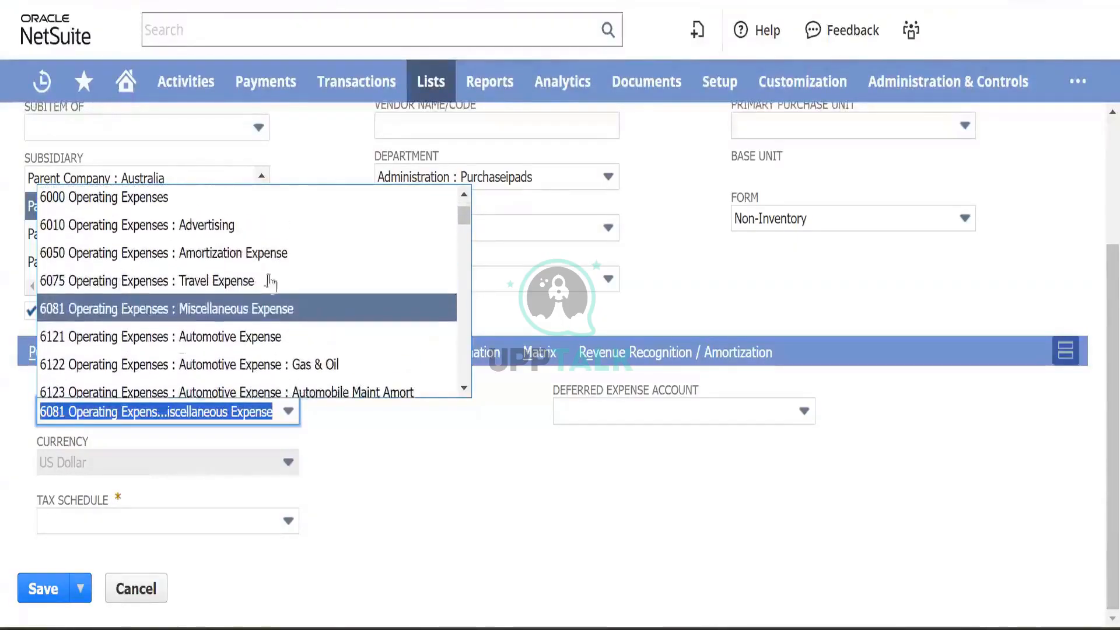
left_click(222, 235)
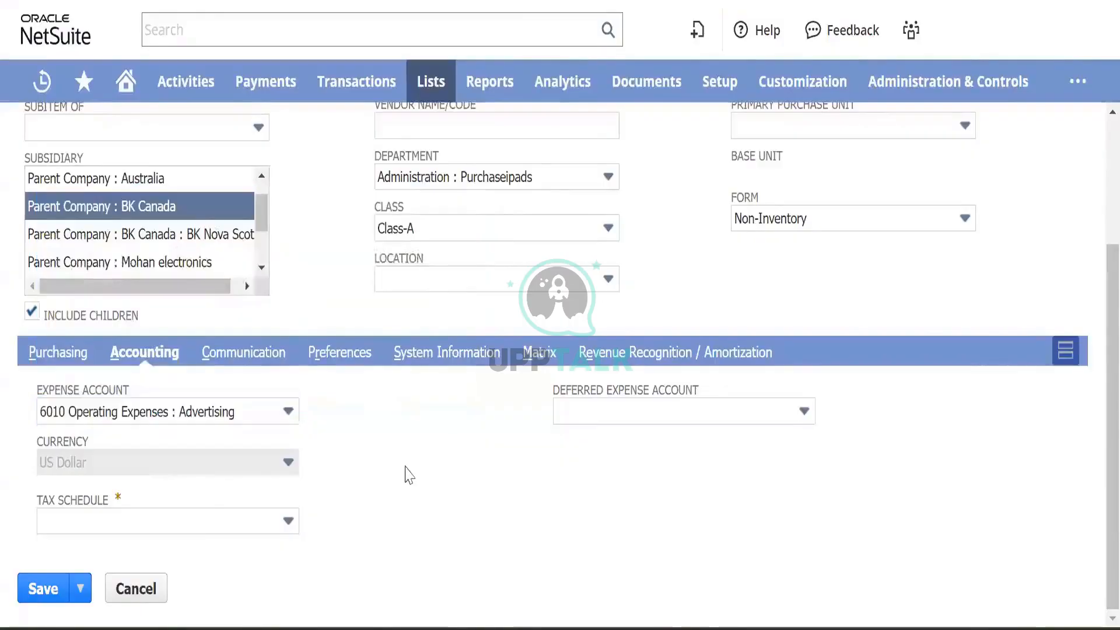
- Set the tax schedule to Taxable
left_click(251, 525)
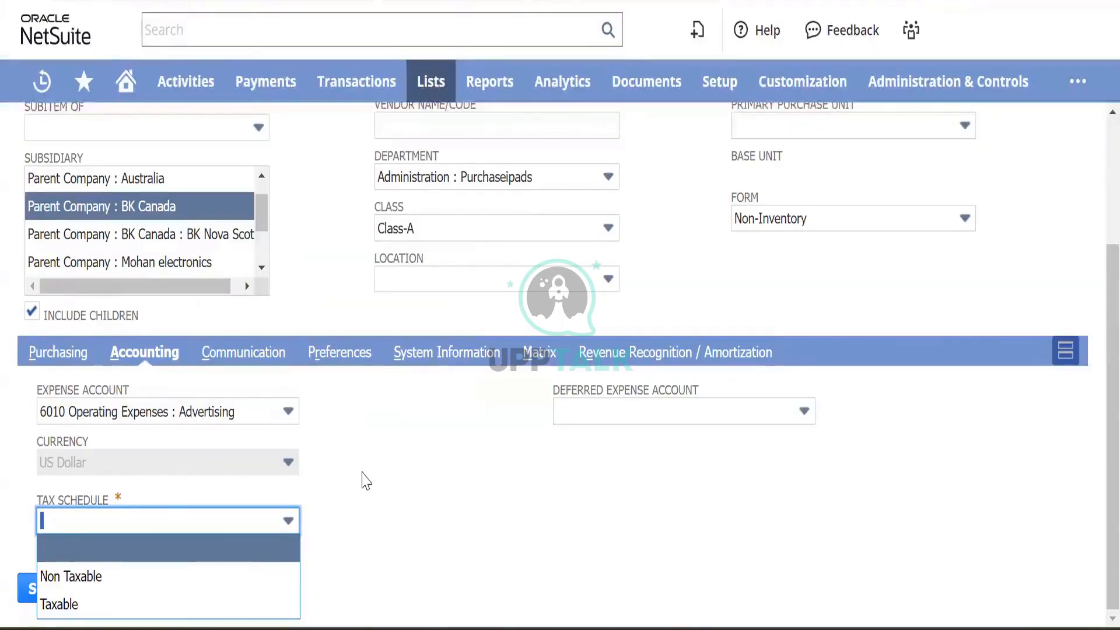
left_click(144, 607)
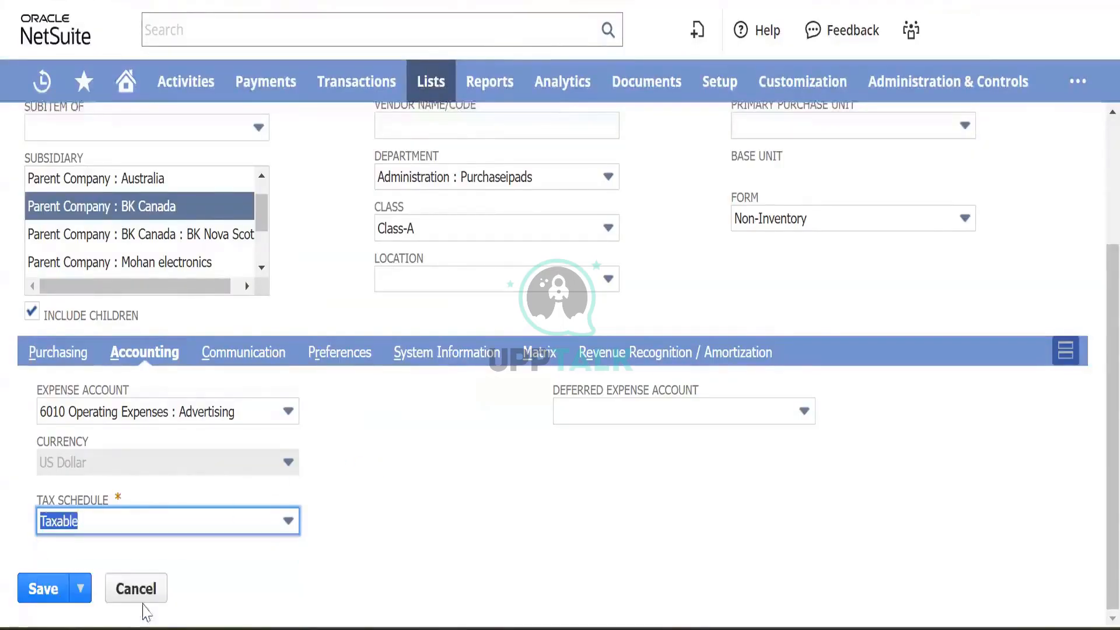
left_click(447, 455)
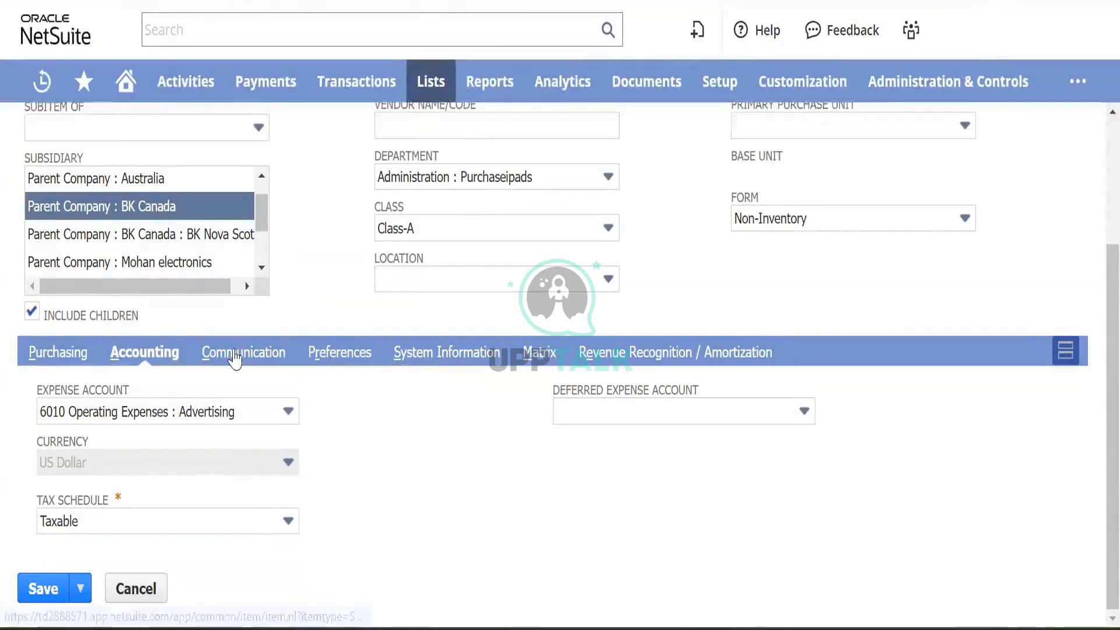
- Move through the Communication and User Notes subtabs to the Preferences subtab
left_click(235, 357)
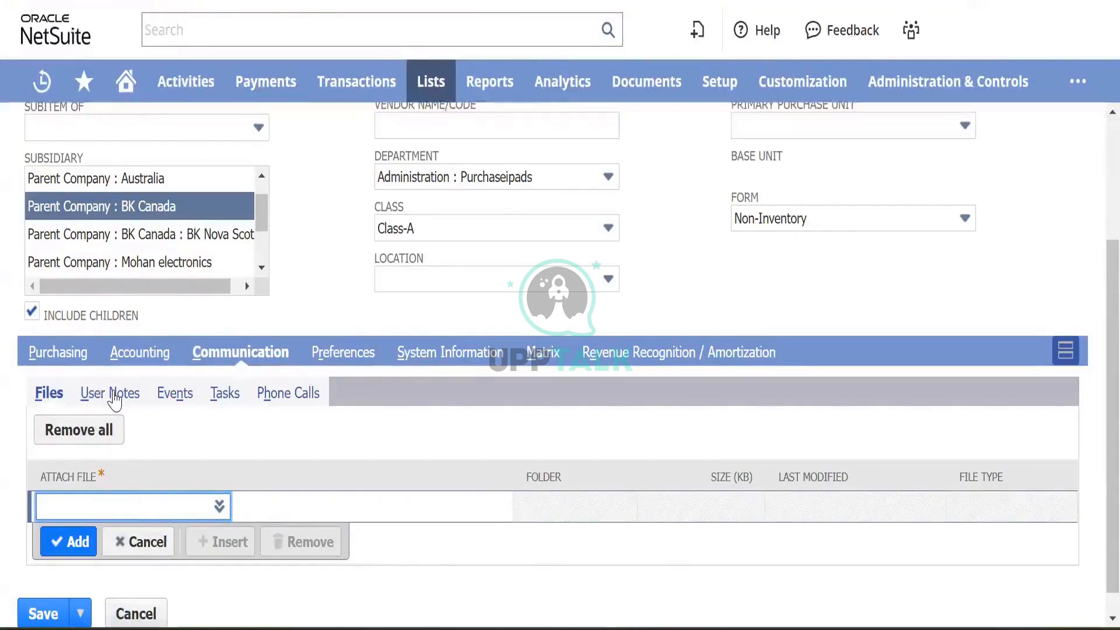
left_click(112, 394)
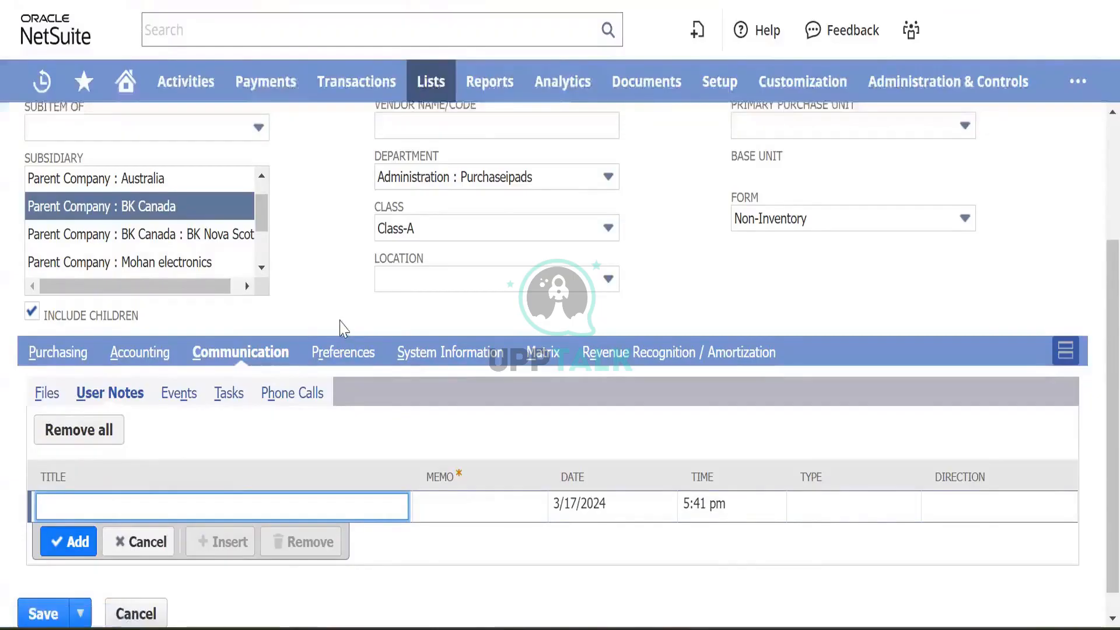
left_click(343, 353)
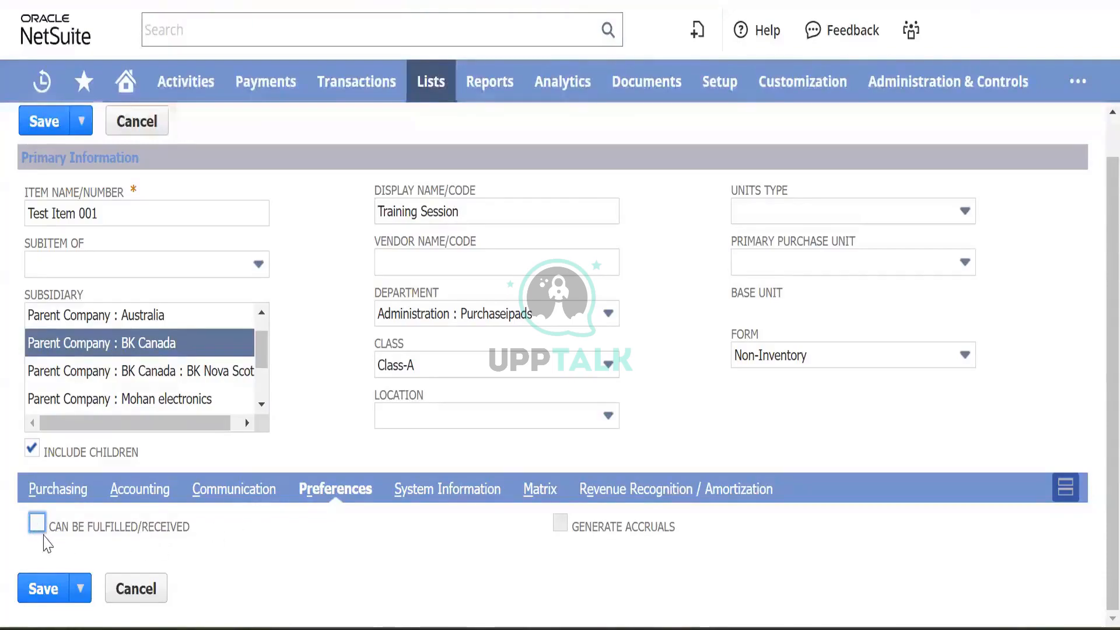
- Check Can Be Fulfilled/Received and Generate Accruals, then attempt to save the item
left_click(37, 523)
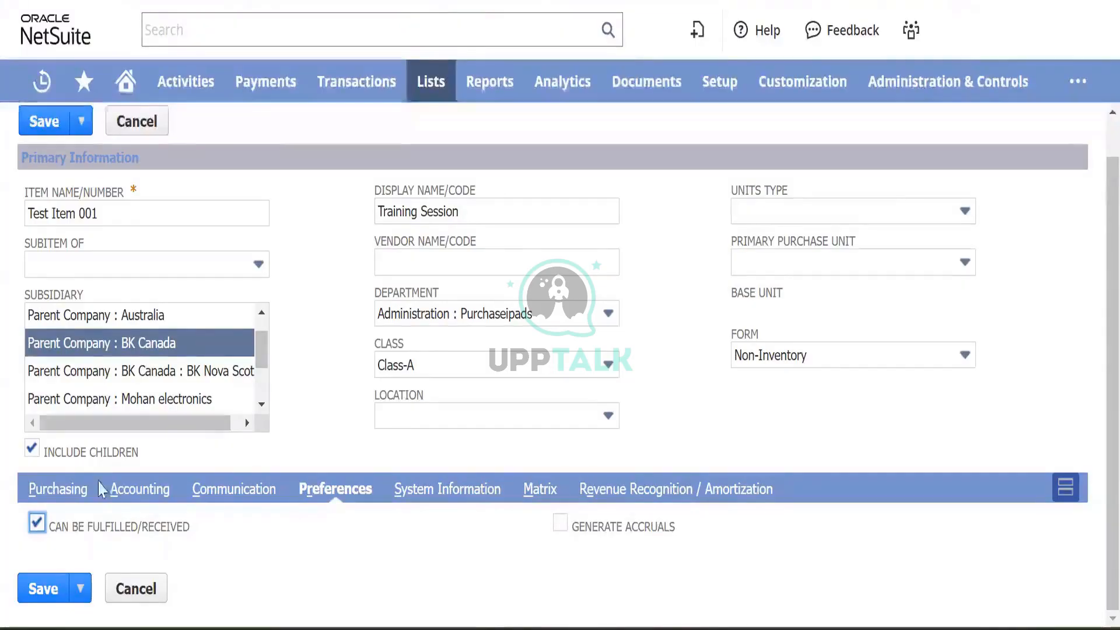
left_click(37, 524)
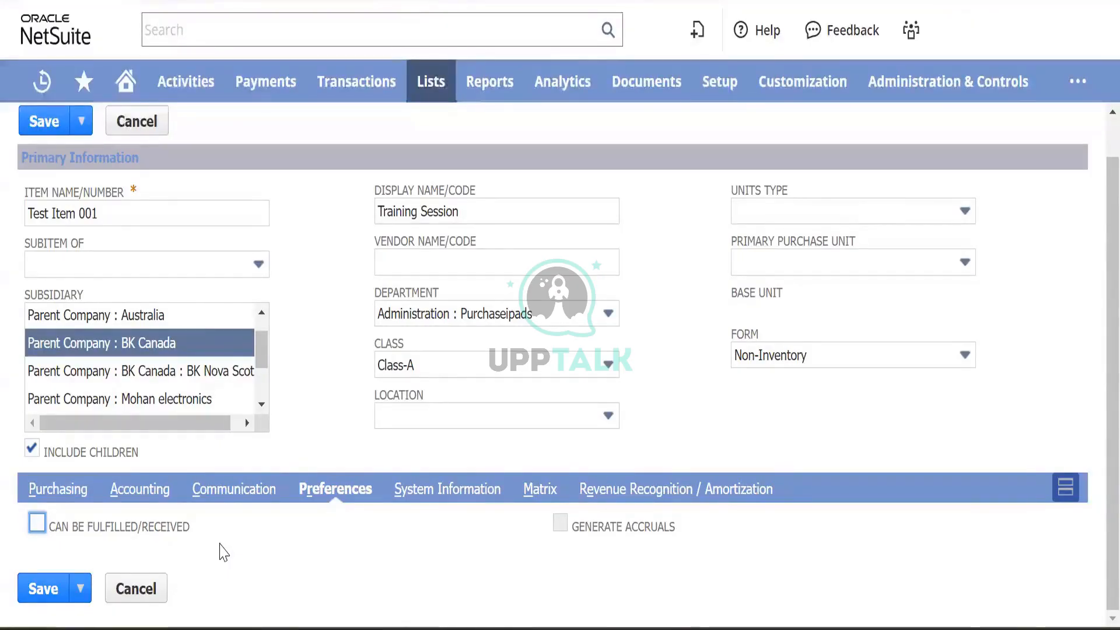
left_click(39, 525)
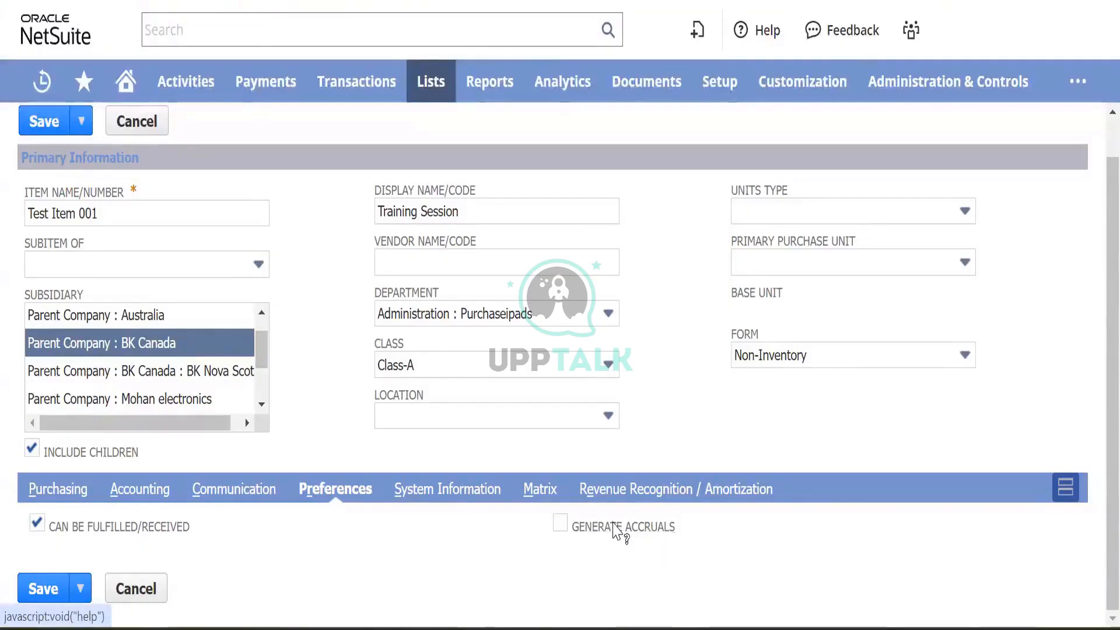
left_click(618, 528)
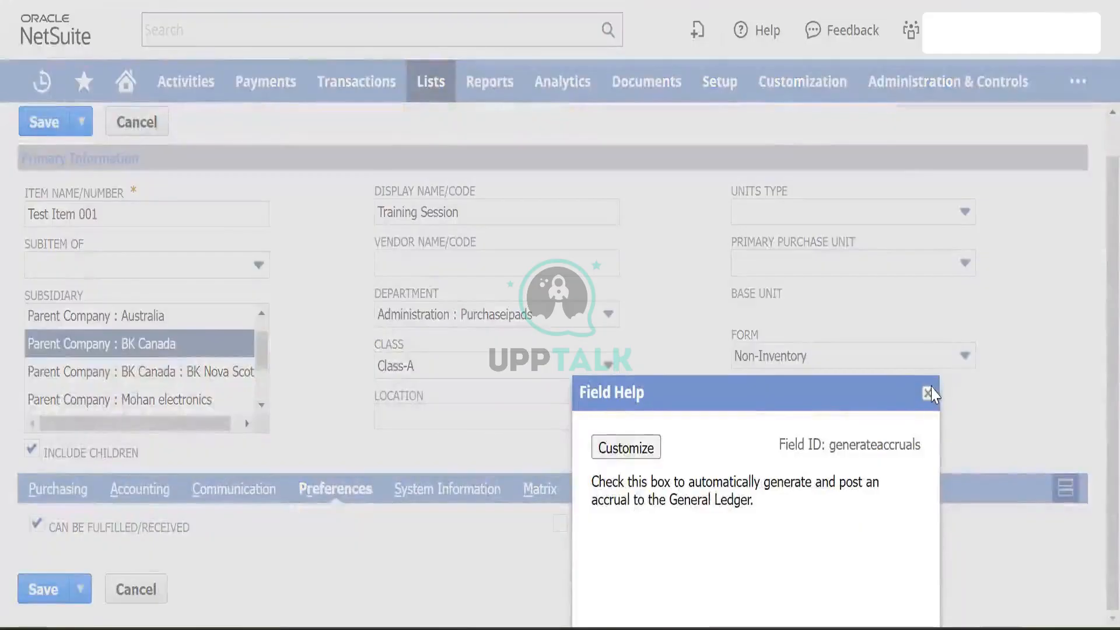
left_click(560, 531)
left_click(560, 525)
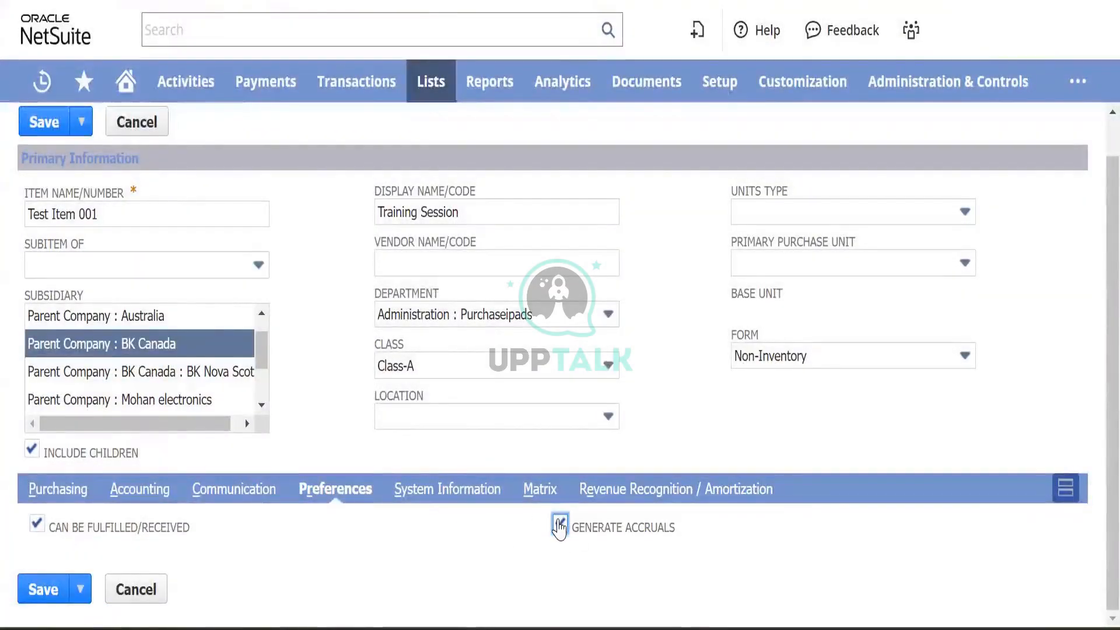
left_click(560, 525)
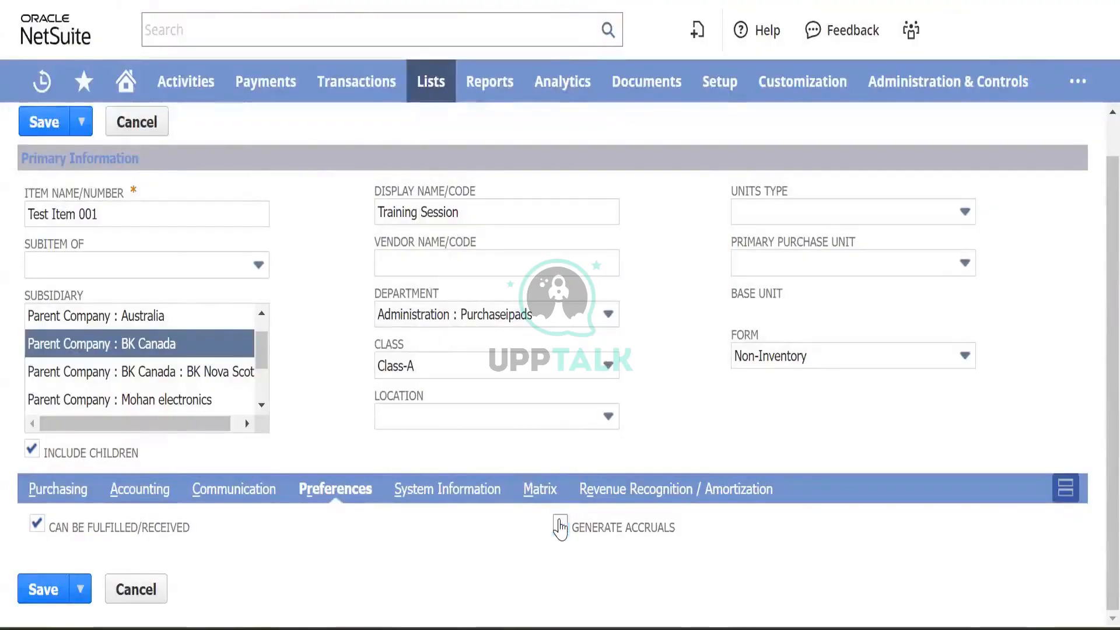
left_click(560, 526)
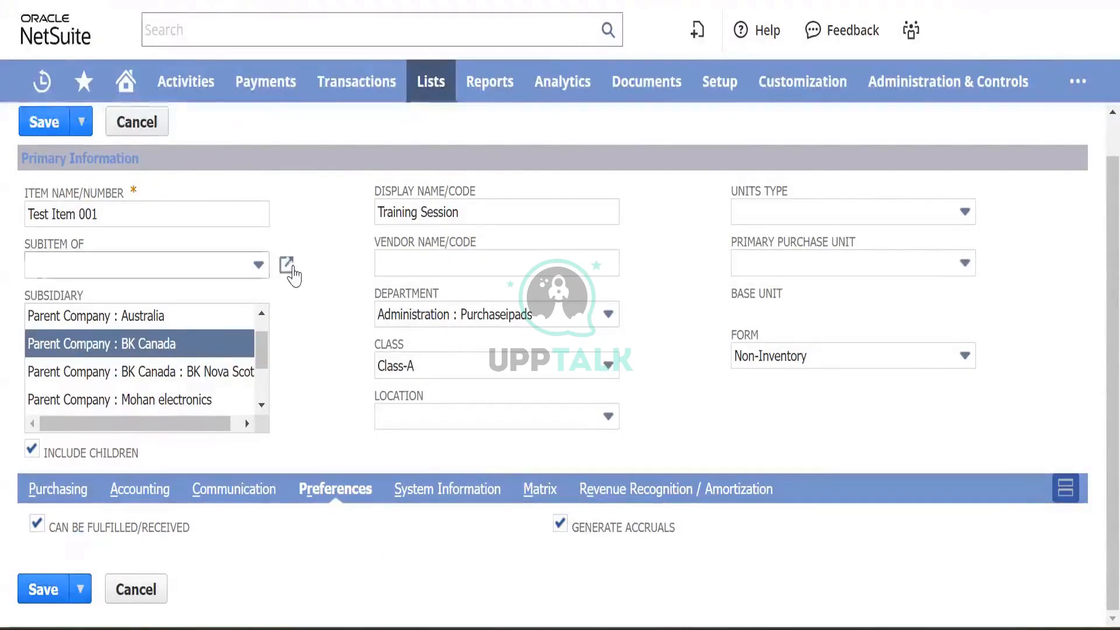
left_click(287, 264)
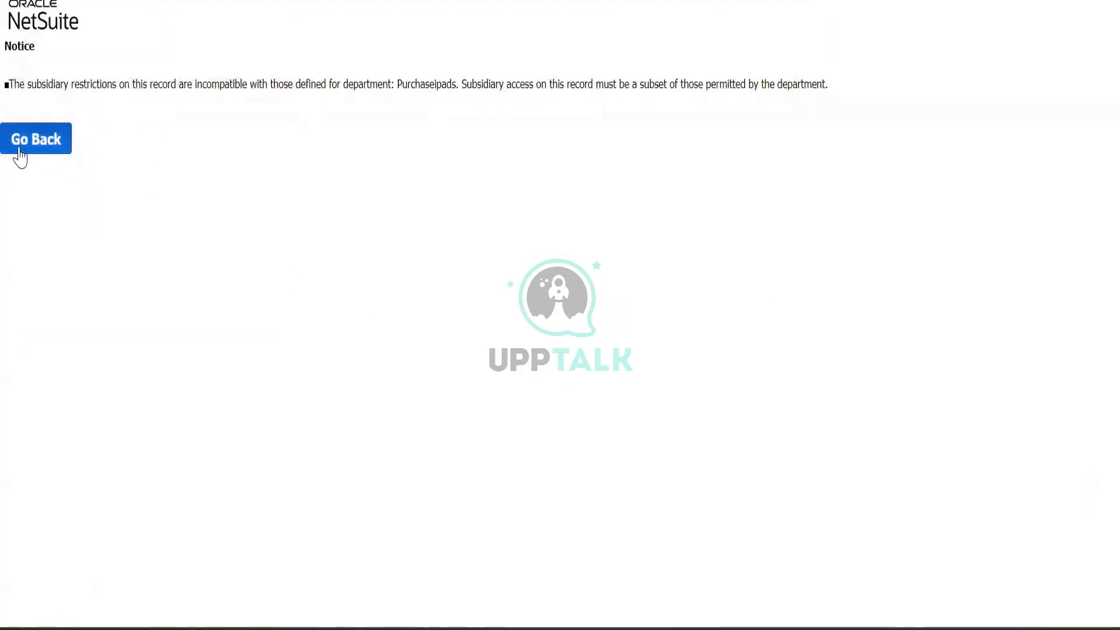
- Return from the notice and reselect expense account 6010 Operating Expenses : Advertising
left_click(19, 154)
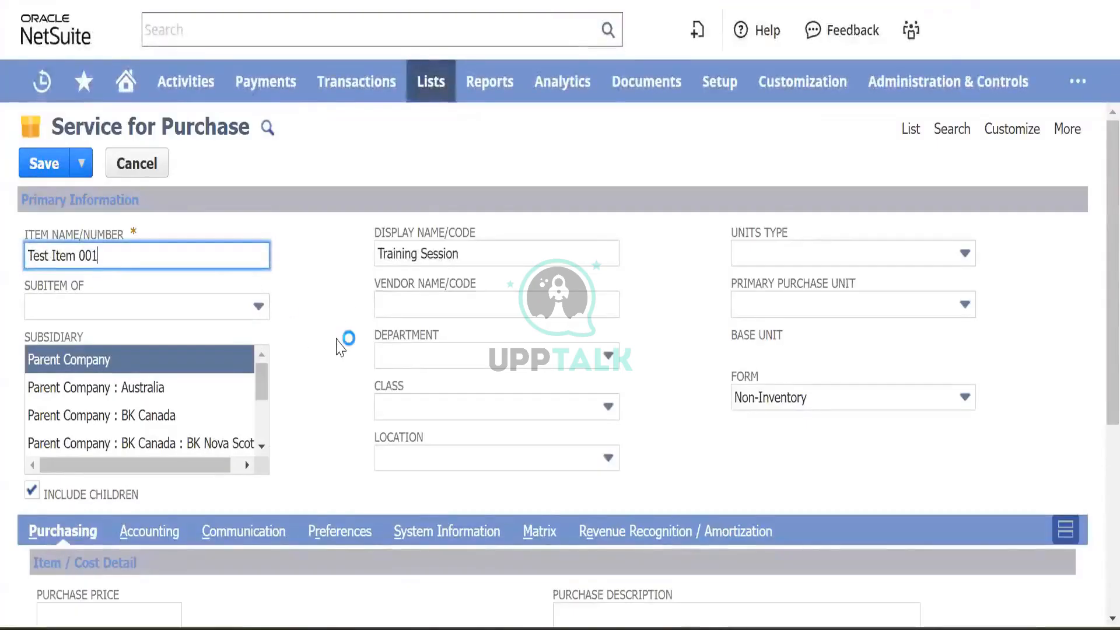
scroll(341, 344, "down", 2)
scroll(340, 348, "down", 5)
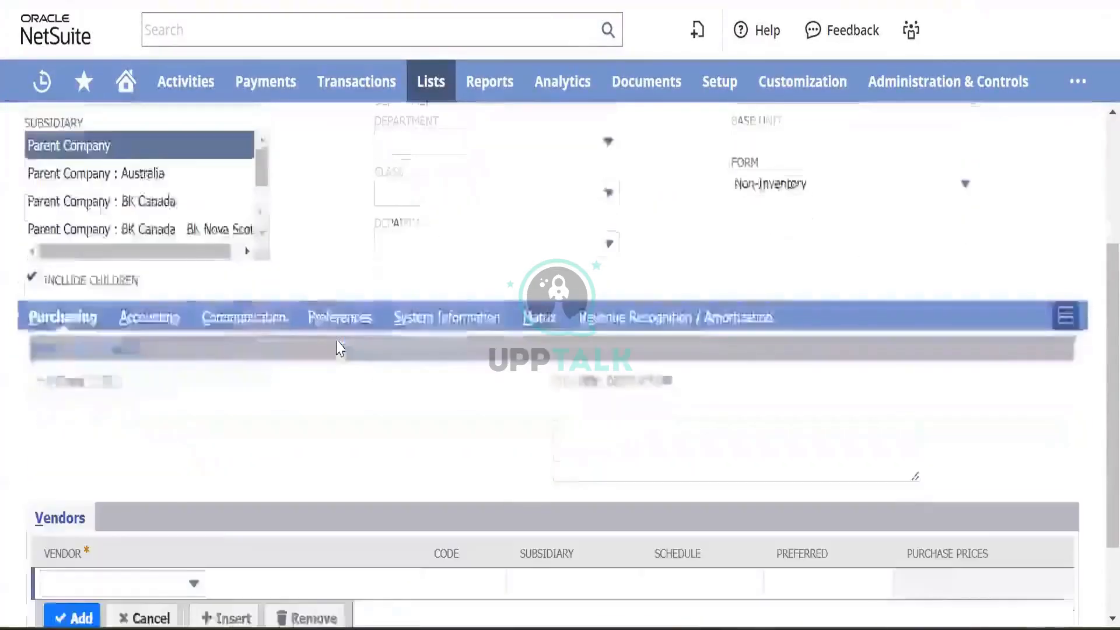
left_click(150, 211)
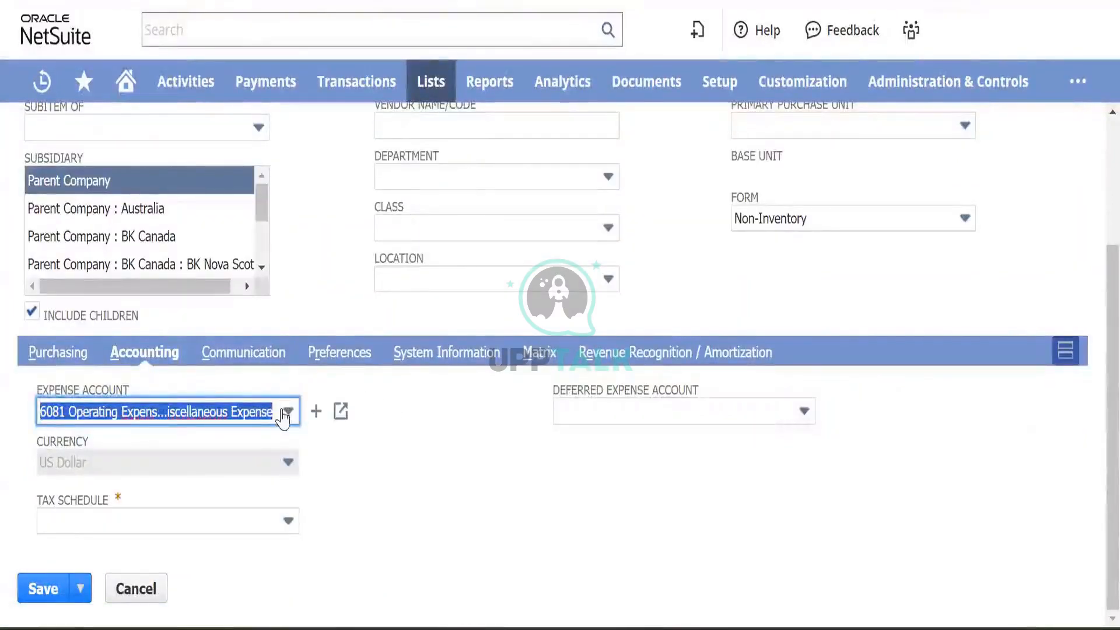
left_click(288, 411)
scroll(232, 315, "up", 3)
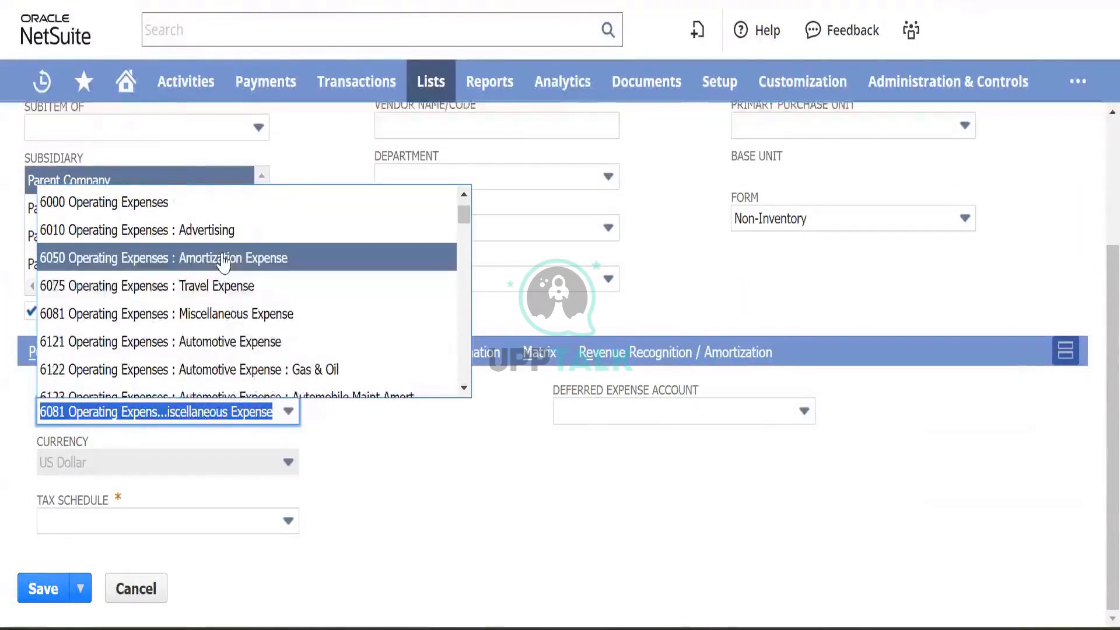
left_click(227, 231)
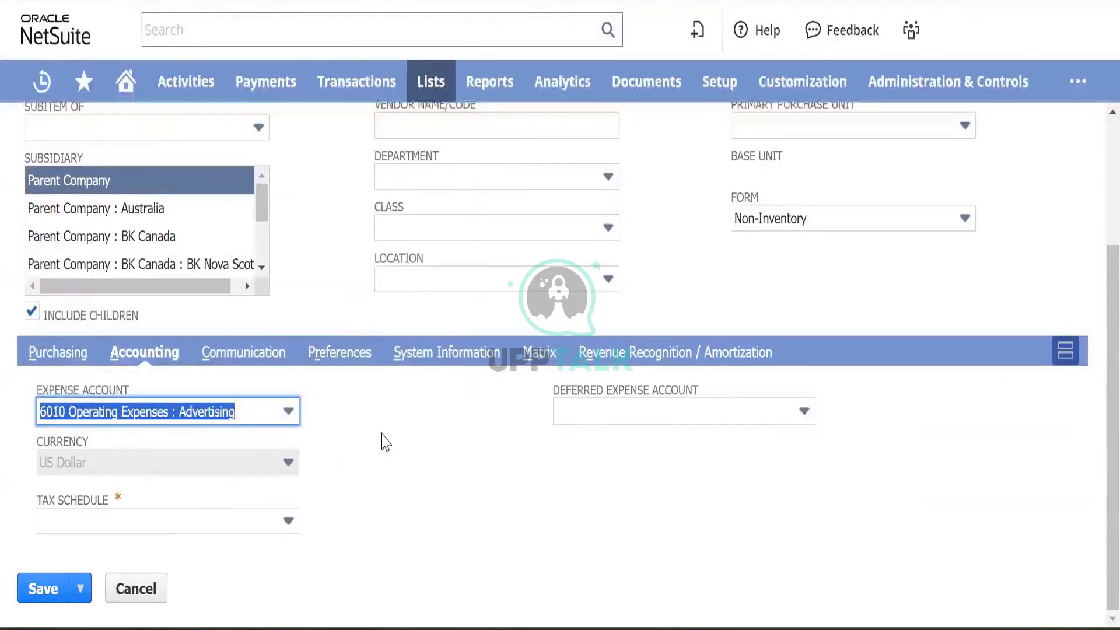
scroll(381, 398, "up", 3)
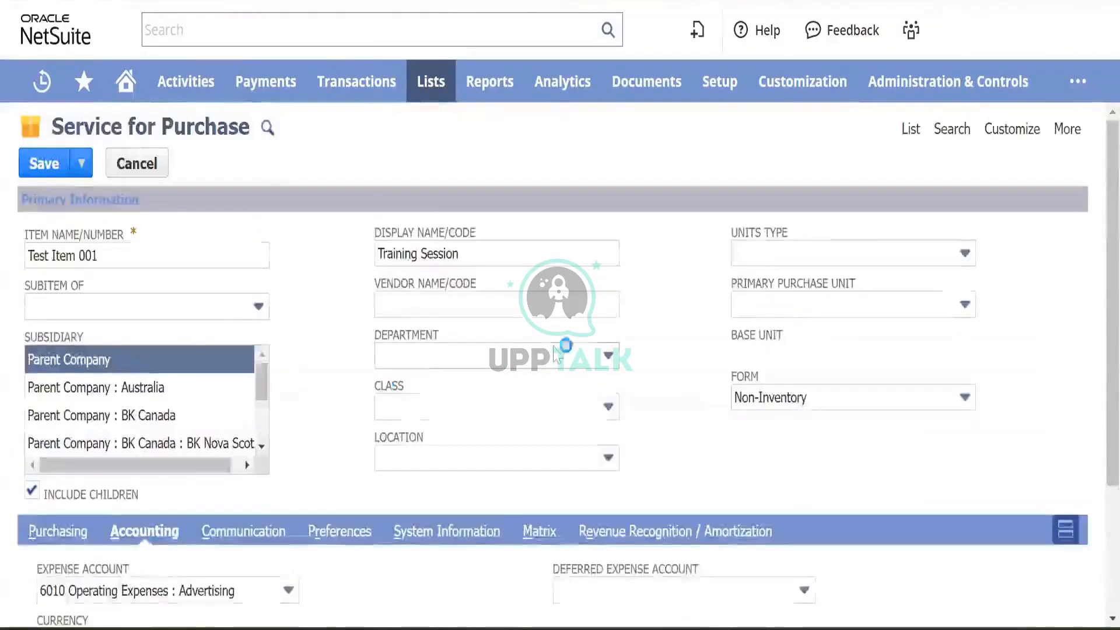
- Create a Finance department for BK Canada with children included
left_click(635, 357)
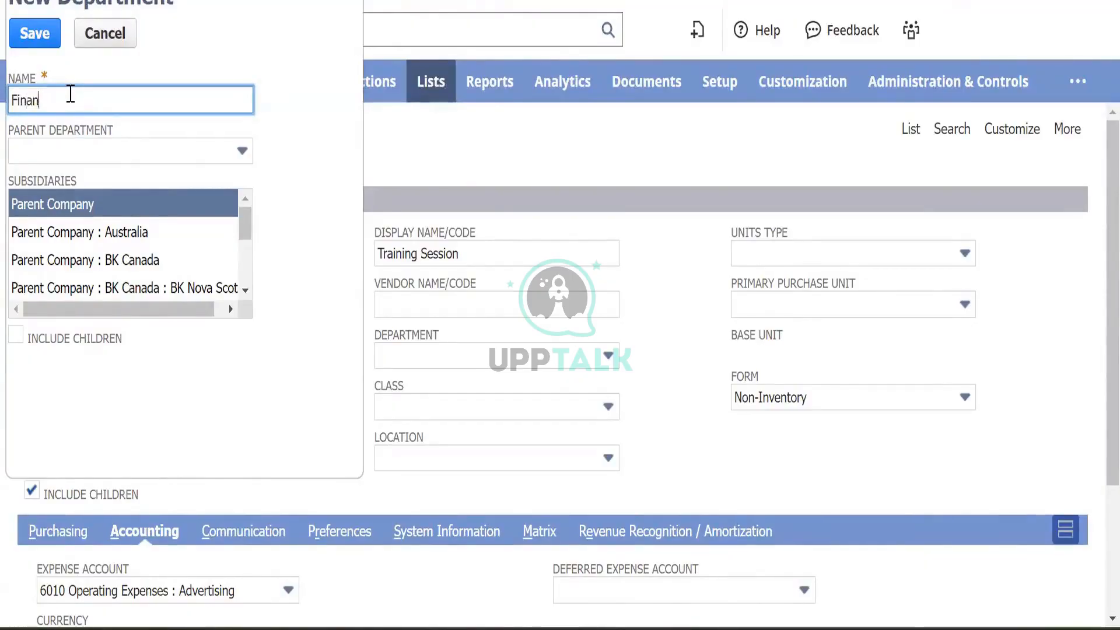
key("Tab")
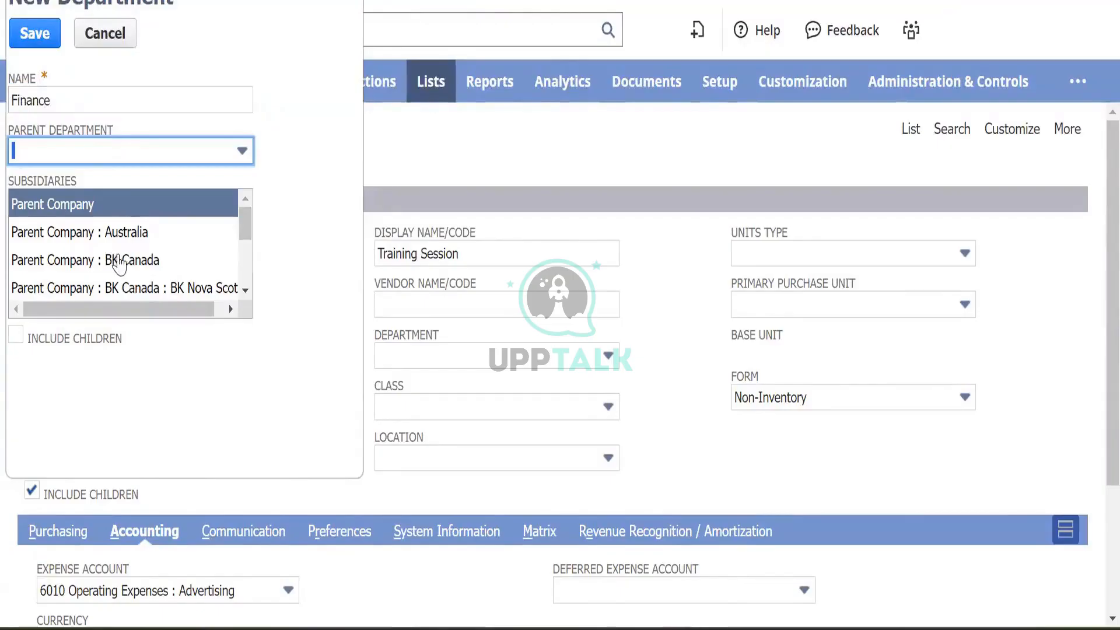
left_click(119, 262)
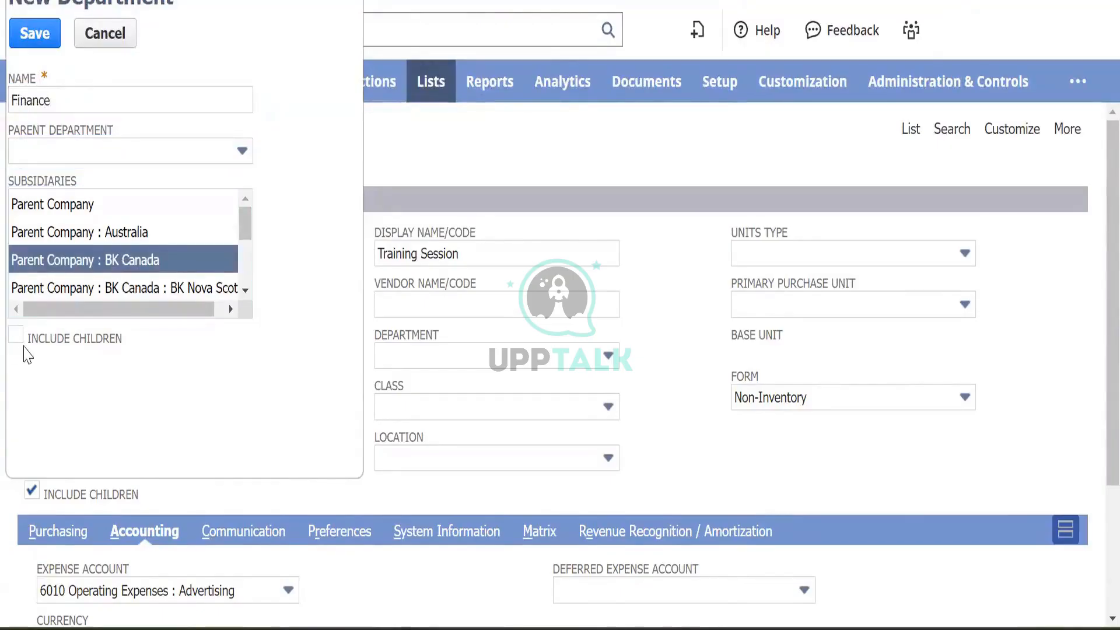
left_click(17, 340)
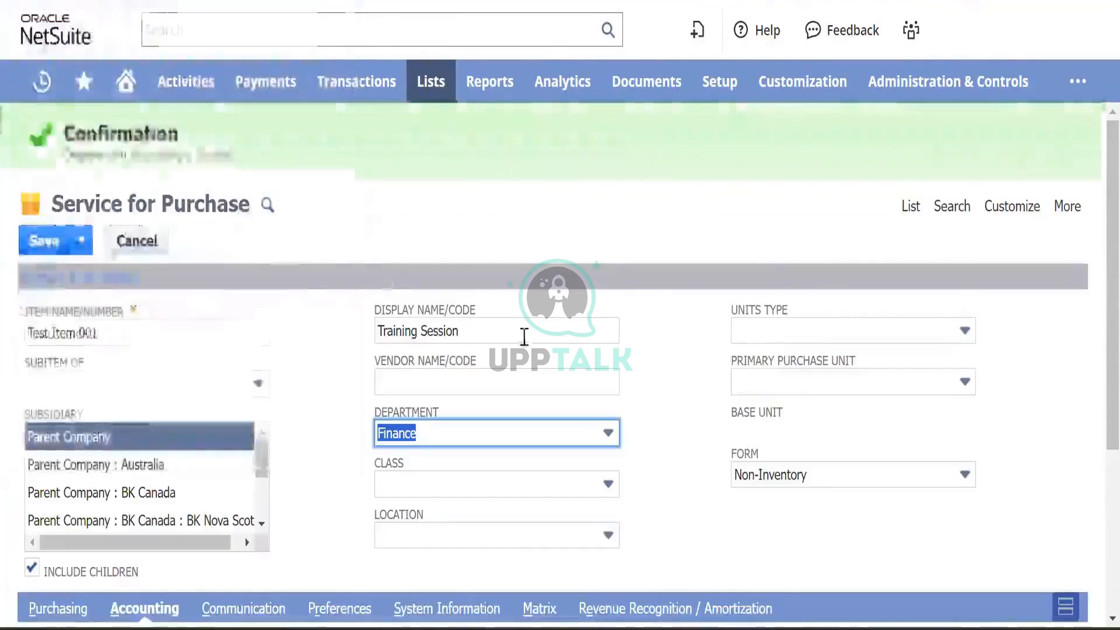
scroll(561, 344, "down", 2)
- Create and save a Service class for BK Canada with children included
left_click(635, 356)
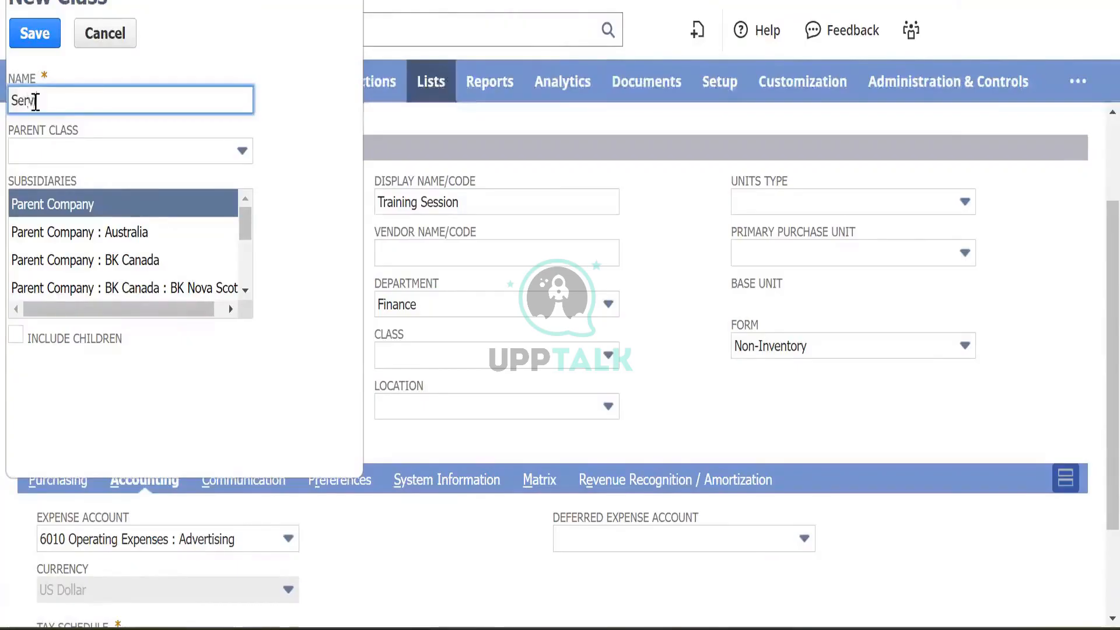
type("Service")
key("Tab")
key("Tab")
key("Tab")
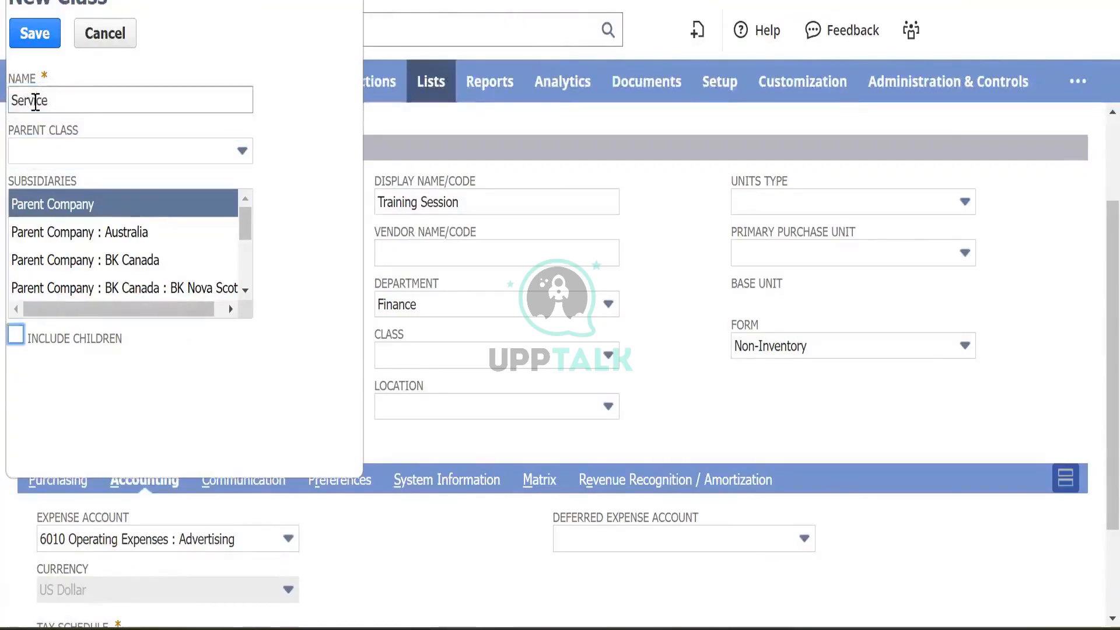
left_click(104, 264)
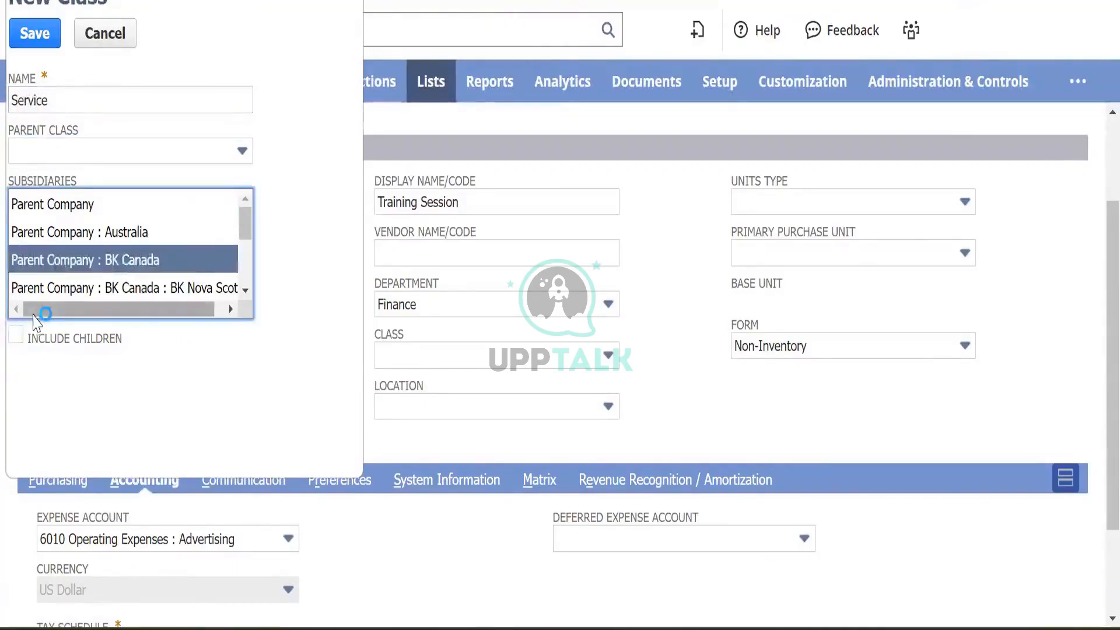
left_click(14, 337)
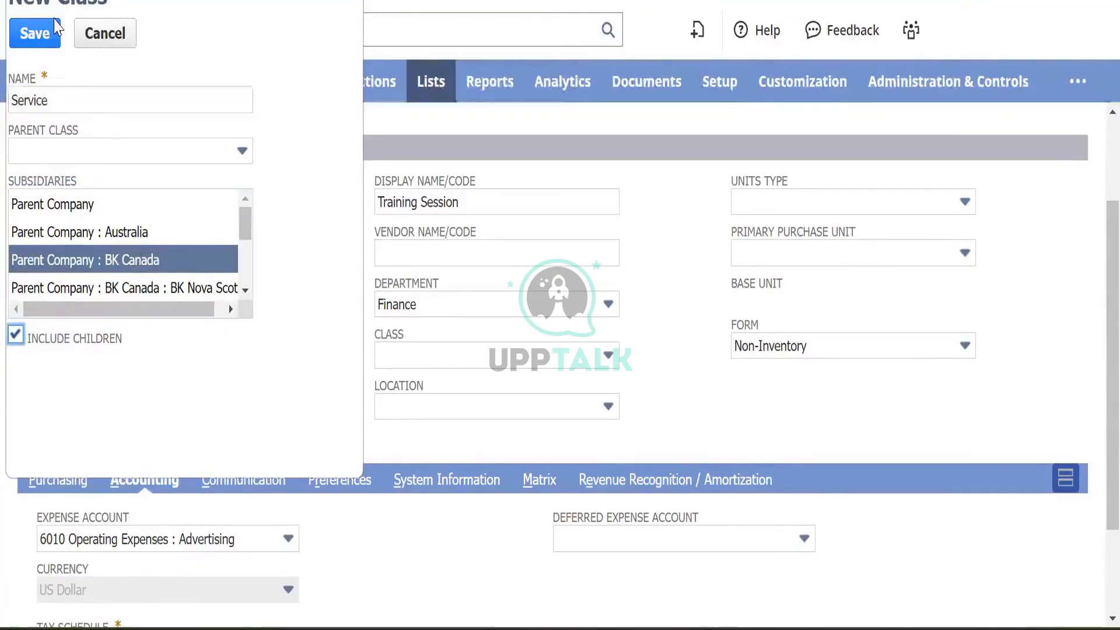
left_click(33, 38)
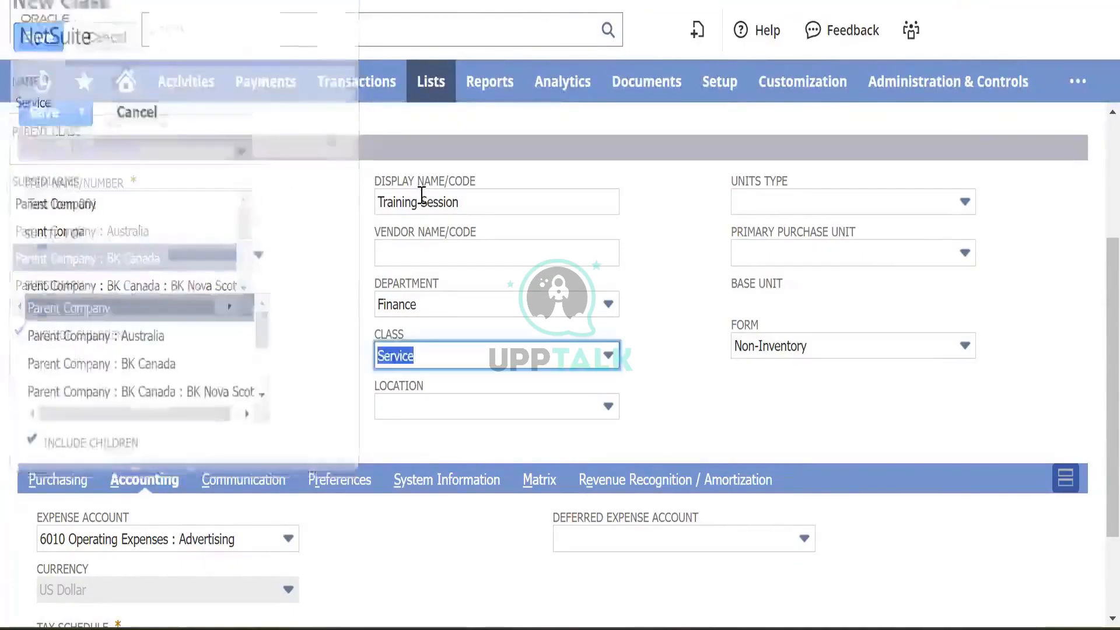
scroll(324, 363, "down", 2)
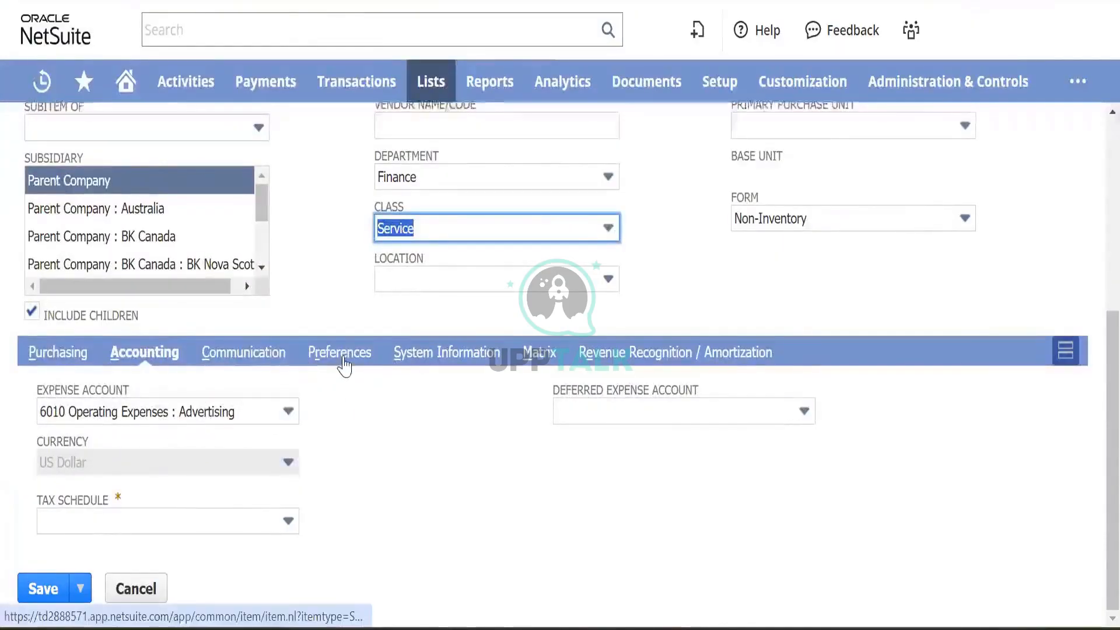
- Turn on Generate Accruals and attempt a save, dismissing the missing tax schedule warning
left_click(342, 357)
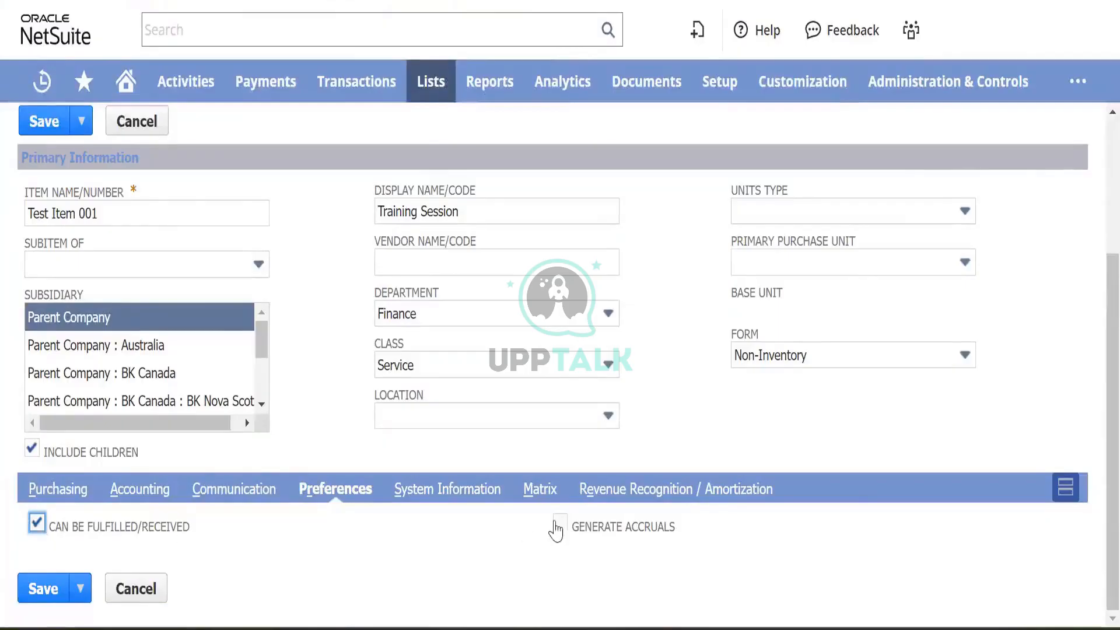
left_click(559, 523)
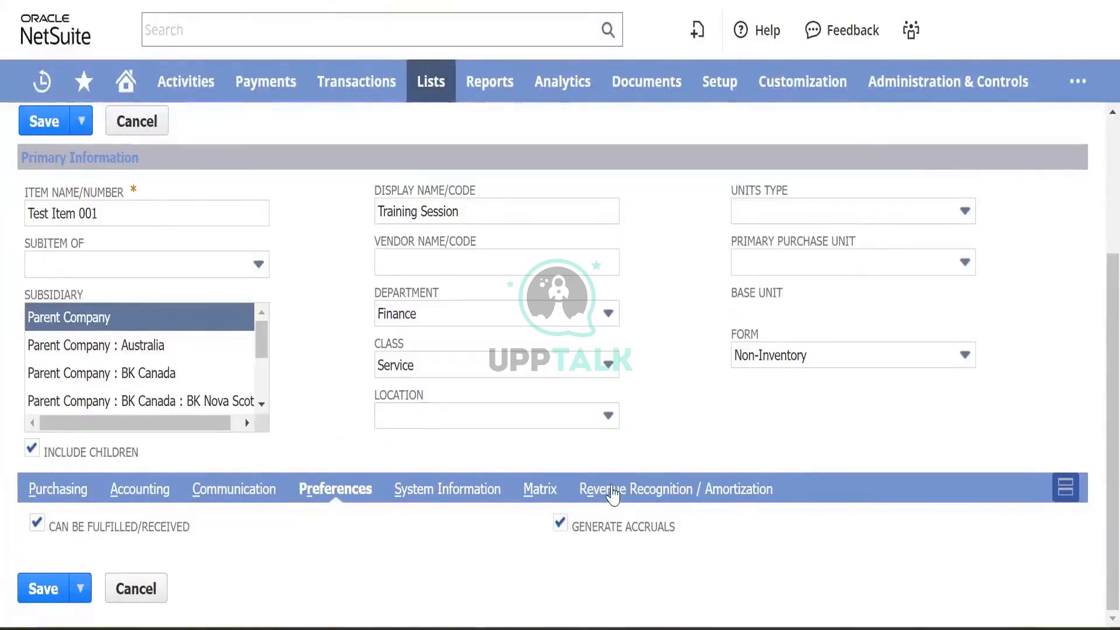
left_click(612, 490)
scroll(214, 402, "down", 1)
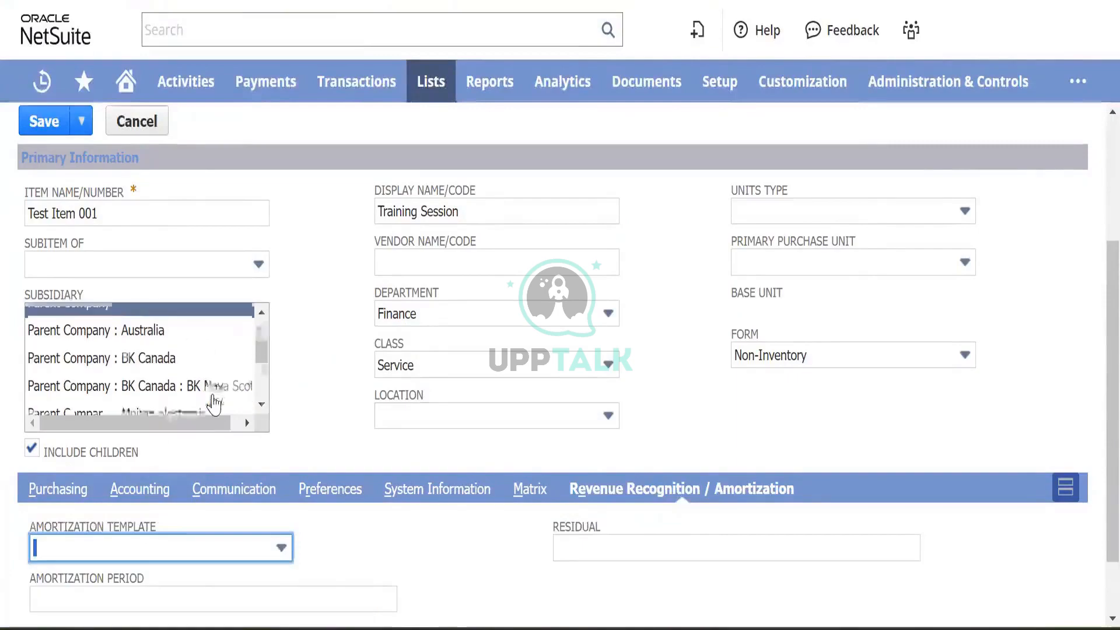
scroll(214, 401, "down", 2)
scroll(320, 397, "up", 1)
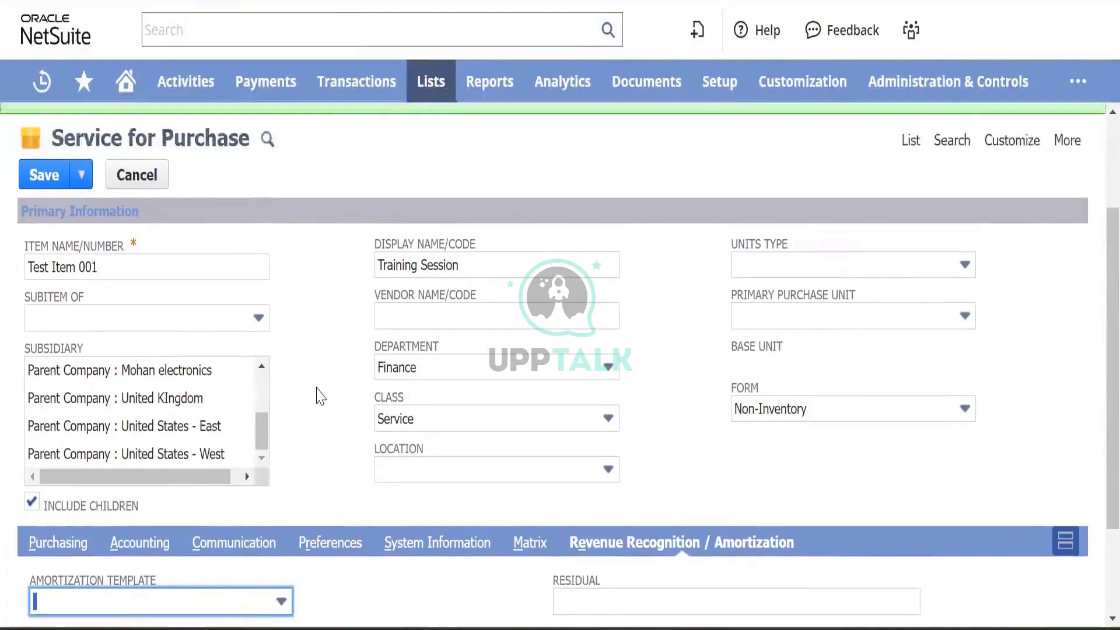
scroll(318, 394, "up", 3)
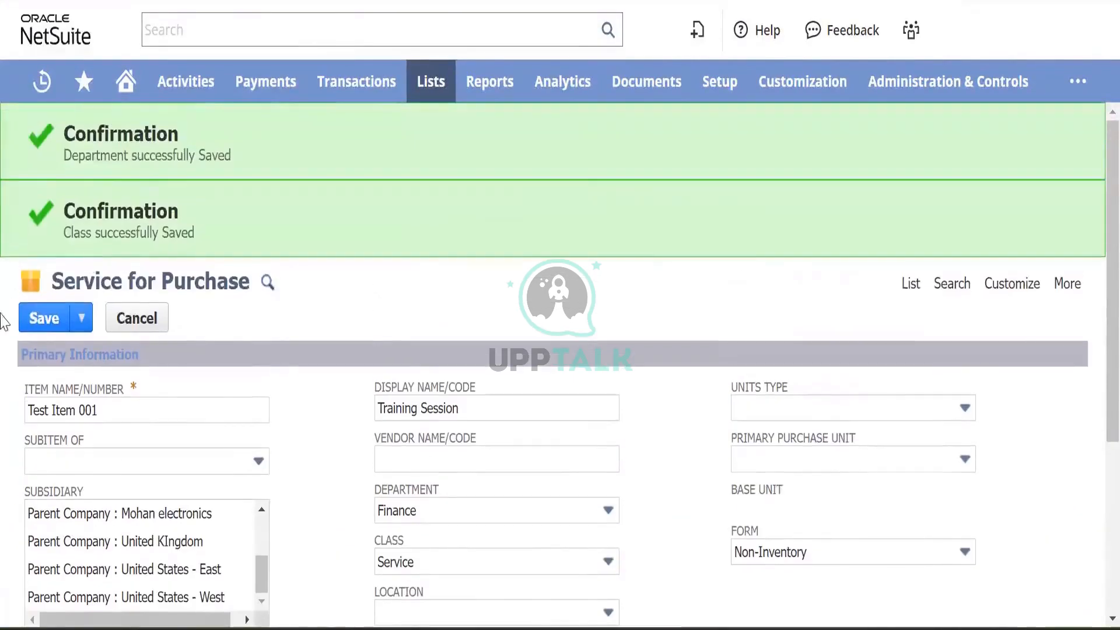
left_click(37, 322)
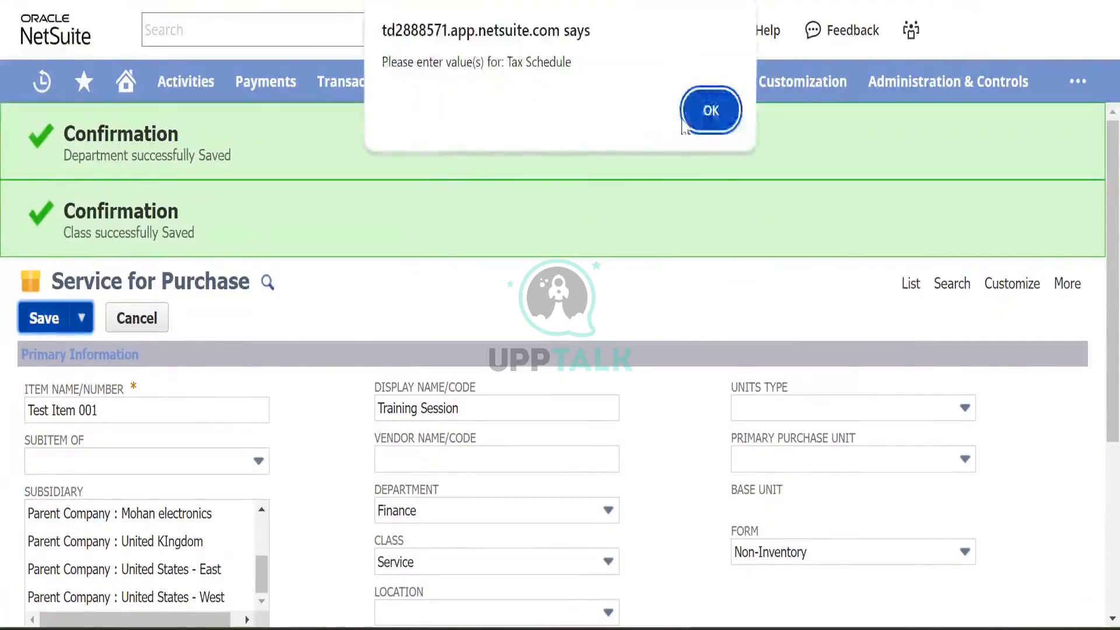
left_click(703, 114)
- Set the tax schedule to Taxable and save the item again
scroll(333, 256, "down", 5)
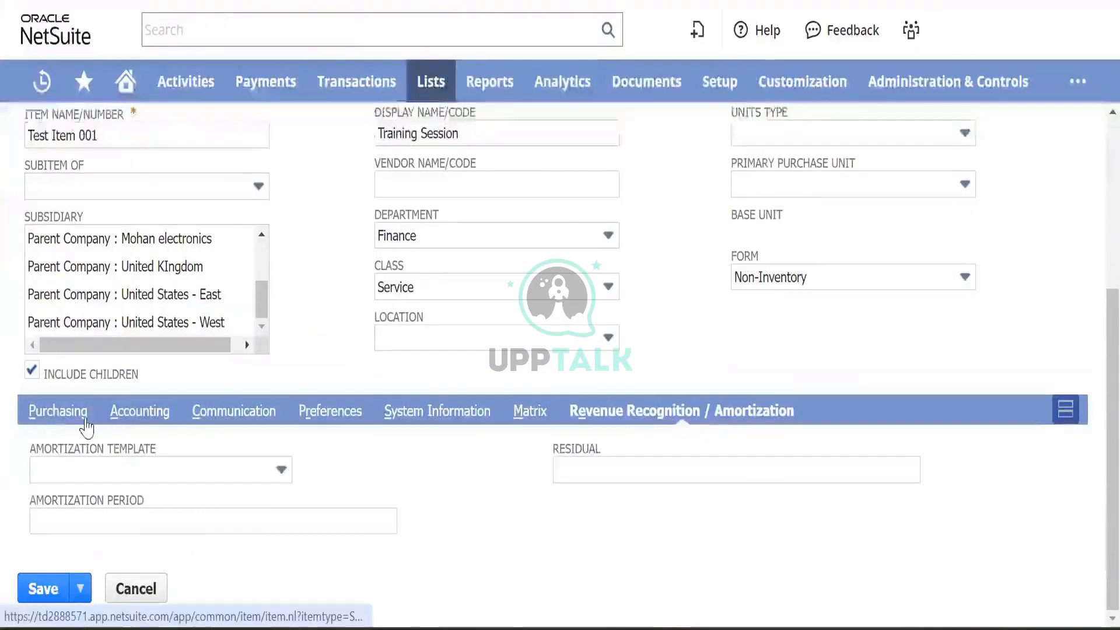
left_click(64, 412)
scroll(175, 449, "down", 3)
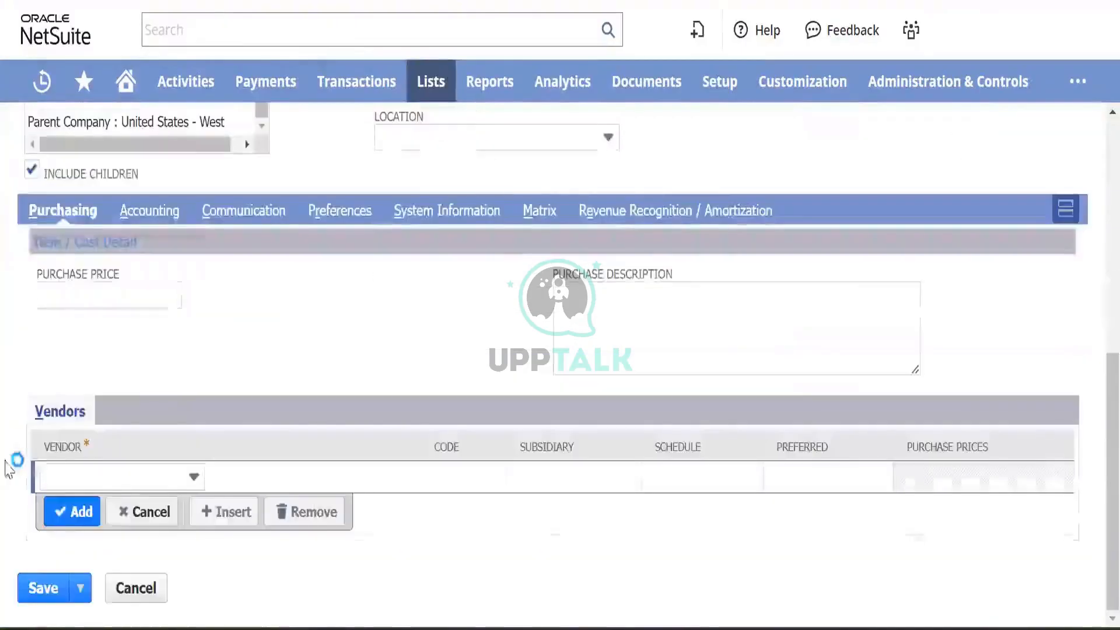
scroll(87, 359, "up", 2)
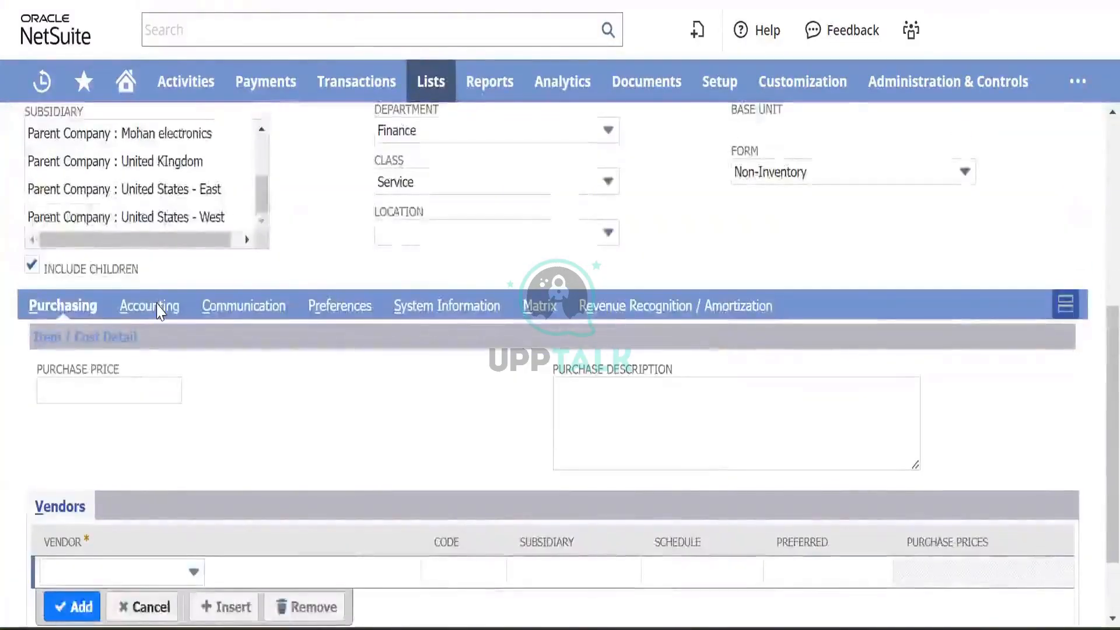
left_click(154, 306)
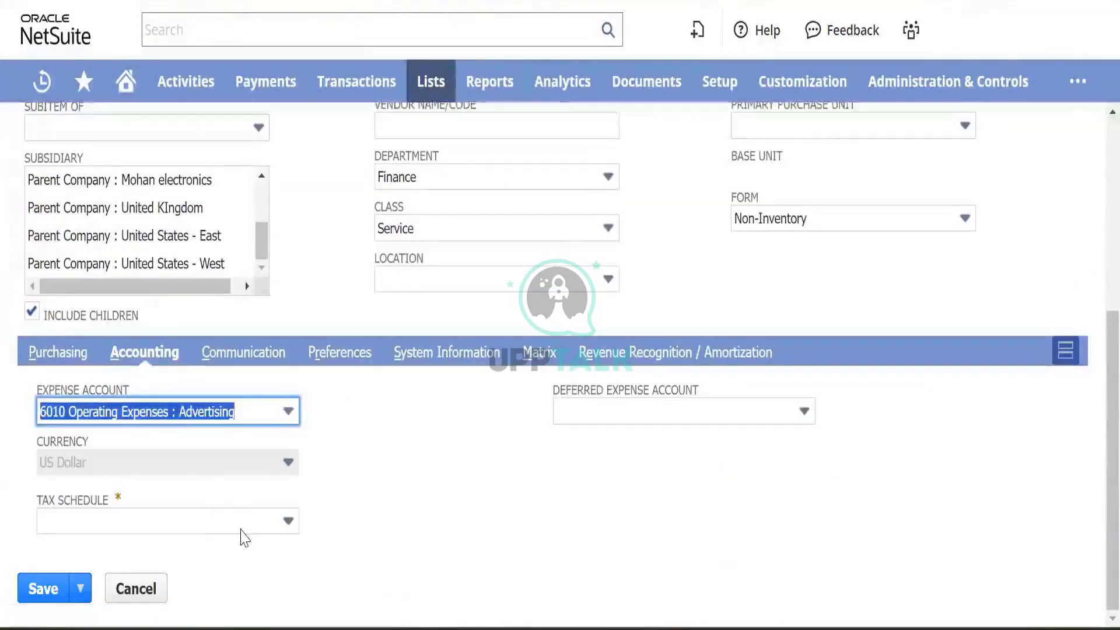
left_click(240, 530)
left_click(179, 607)
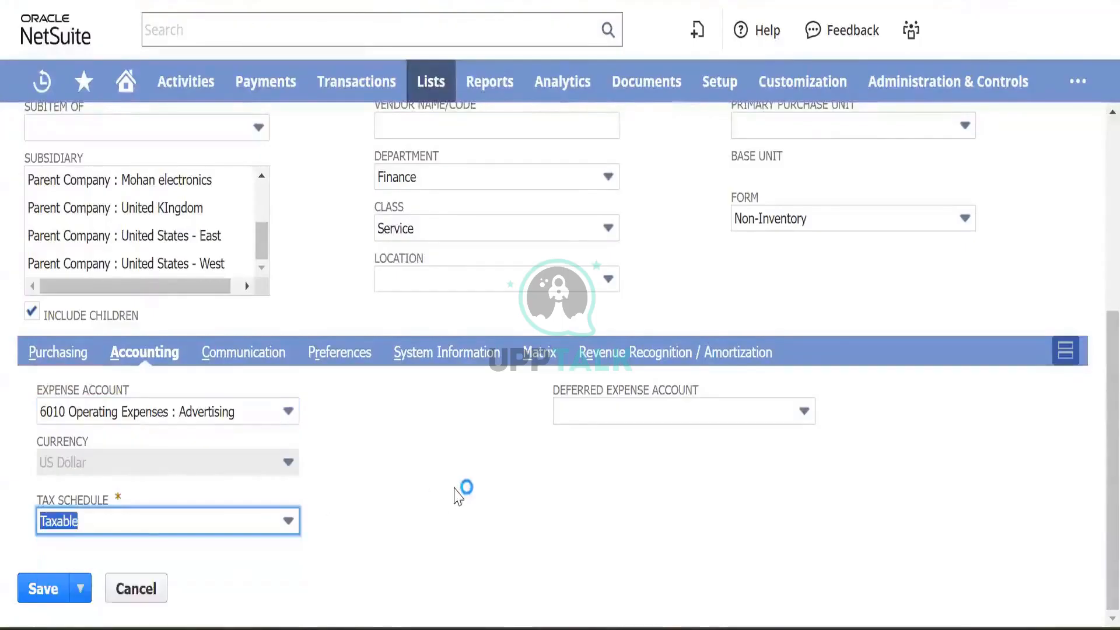
left_click(454, 489)
left_click(42, 592)
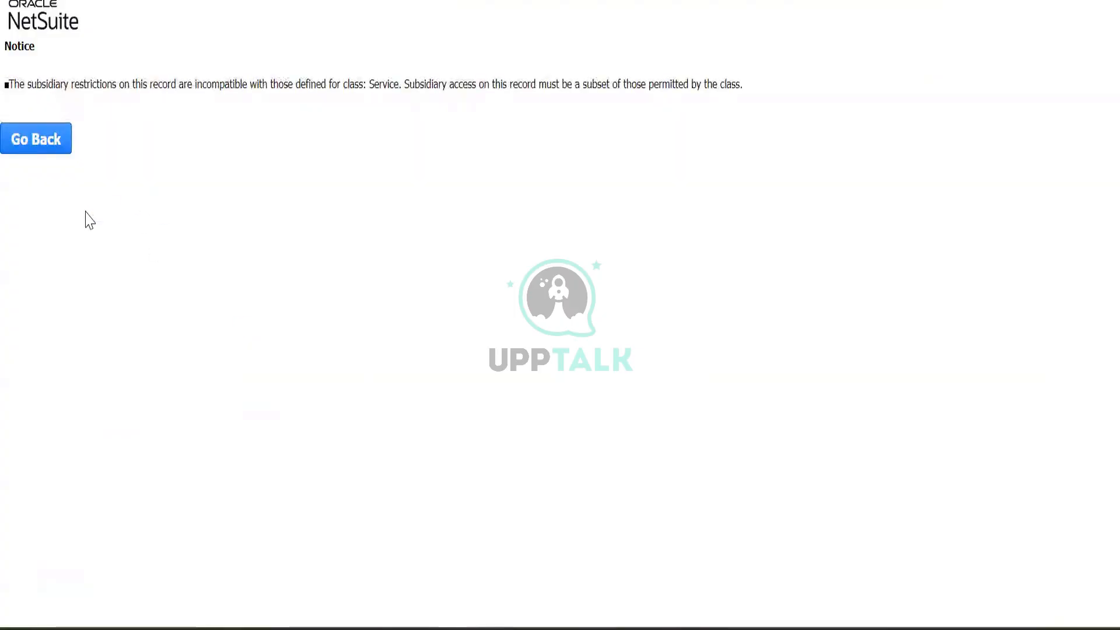
- Back on the item form, set Department to Finance and leave Class empty
left_click(36, 145)
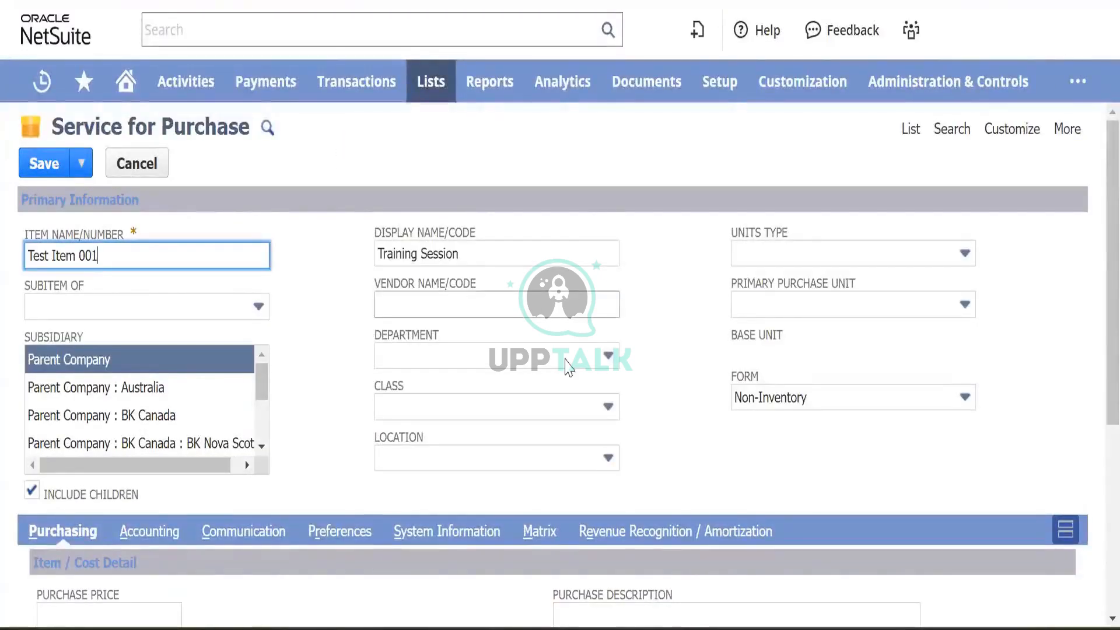
left_click(566, 357)
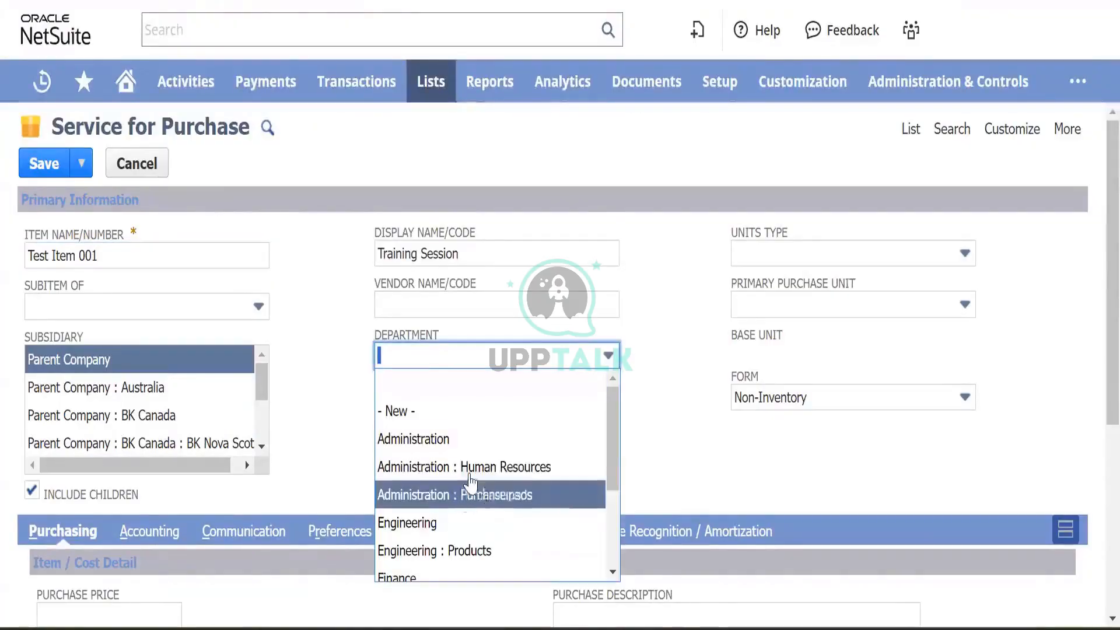
scroll(478, 490, "down", 3)
left_click(490, 435)
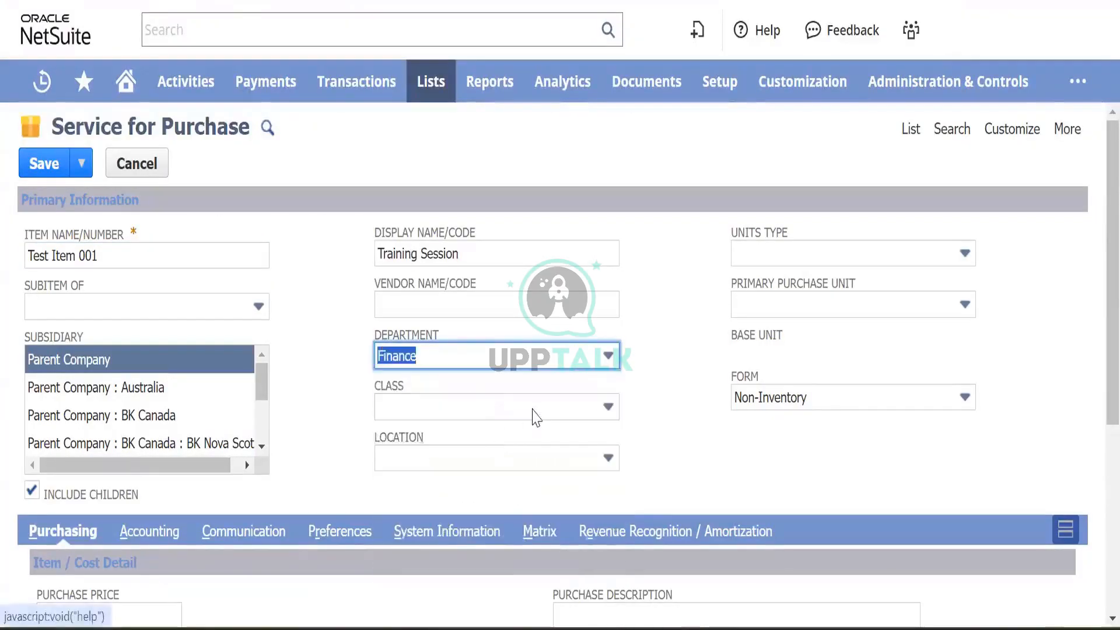
left_click(534, 411)
left_click(426, 605)
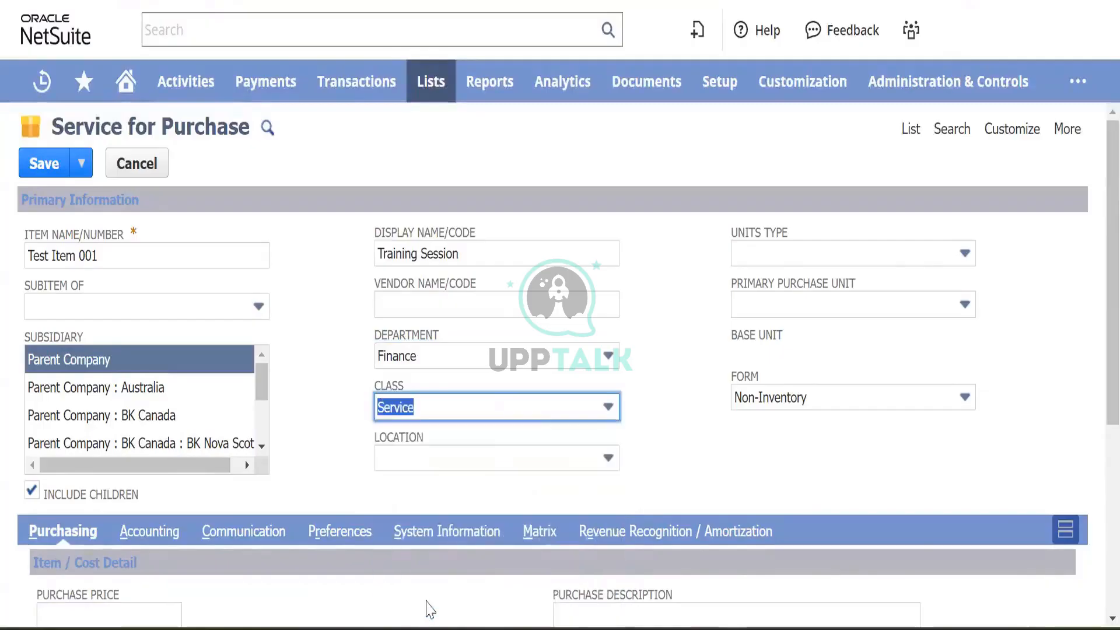
left_click(534, 408)
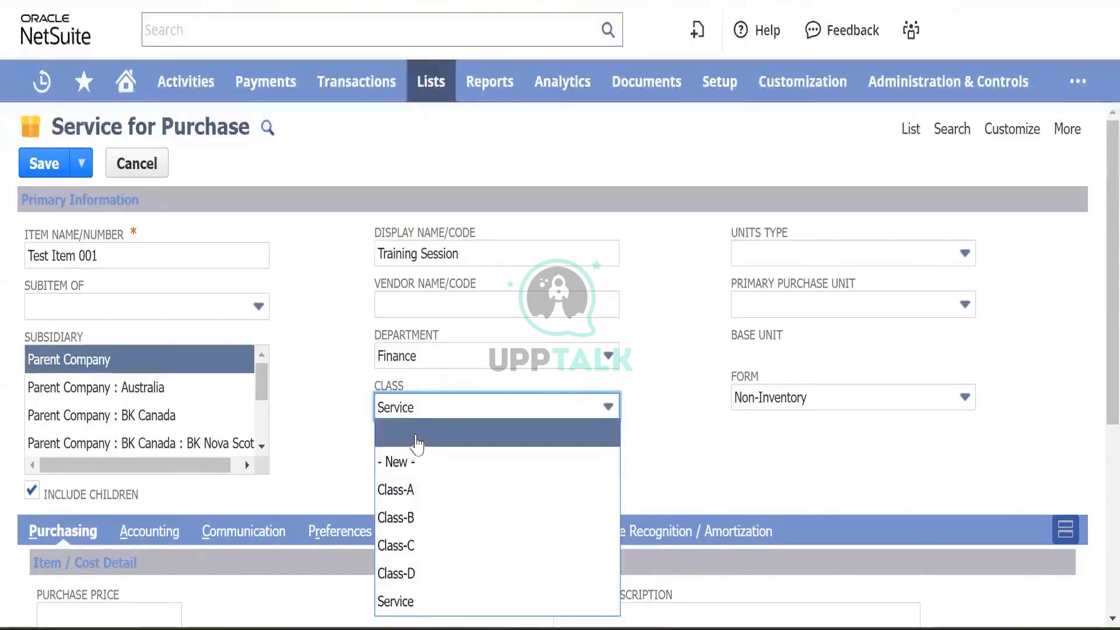
left_click(415, 439)
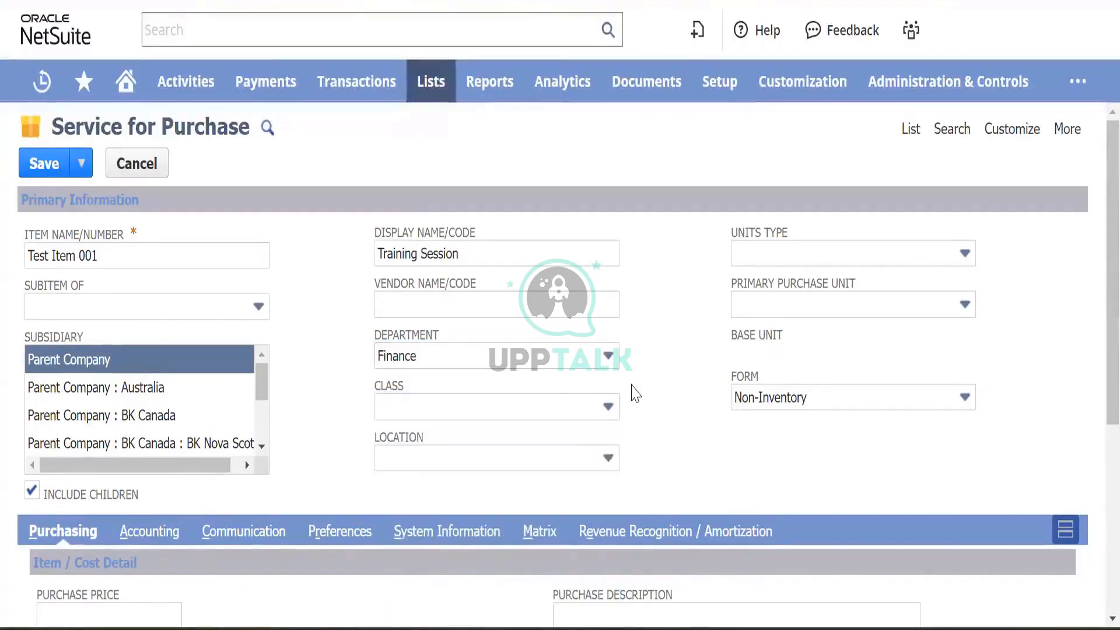
- Set the tax schedule to Taxable and the expense account to 6010 Operating Expenses : Advertising
scroll(635, 394, "down", 5)
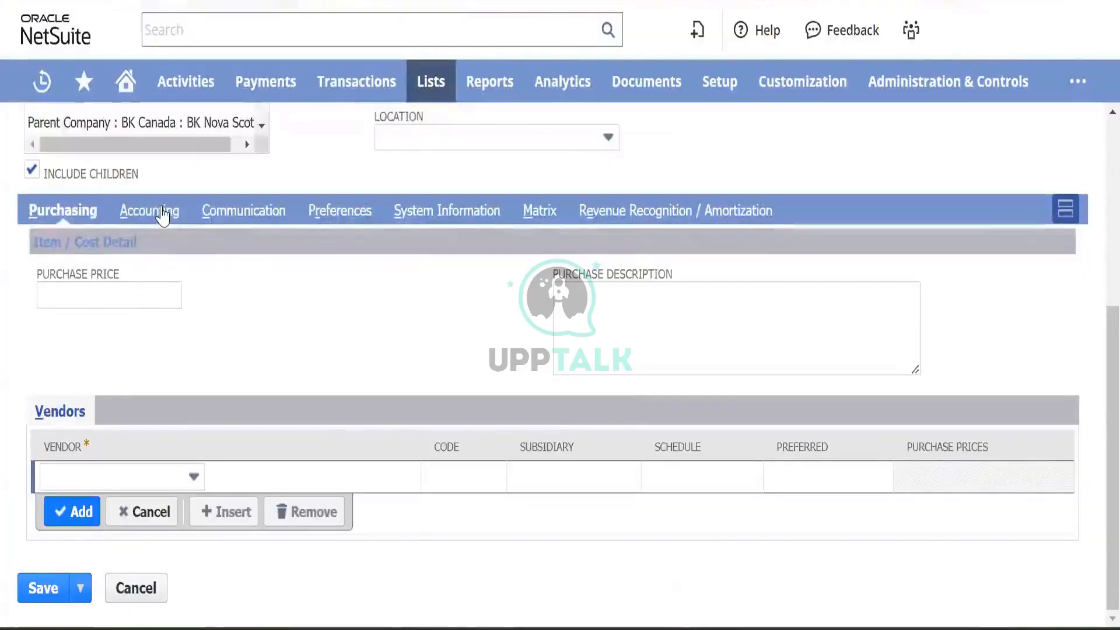
left_click(163, 216)
left_click(198, 520)
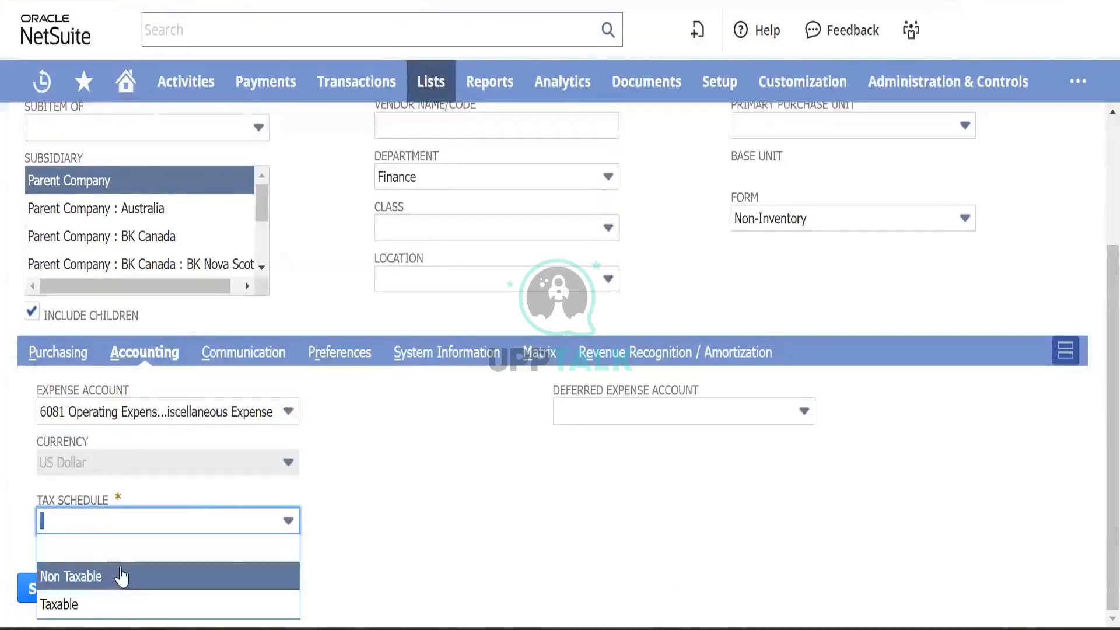
left_click(119, 604)
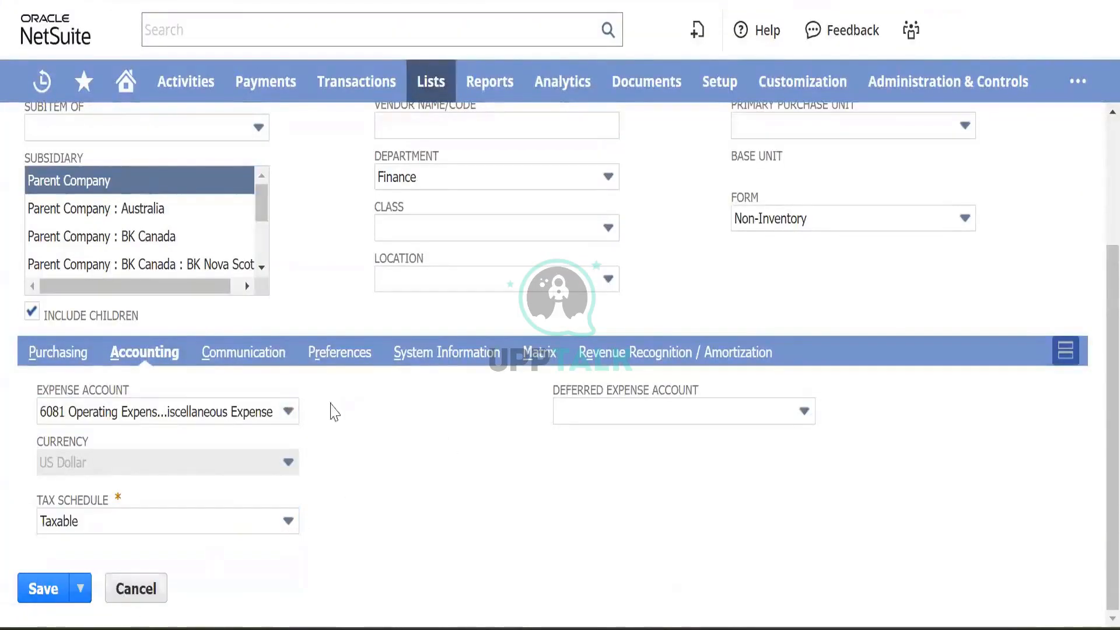
left_click(279, 414)
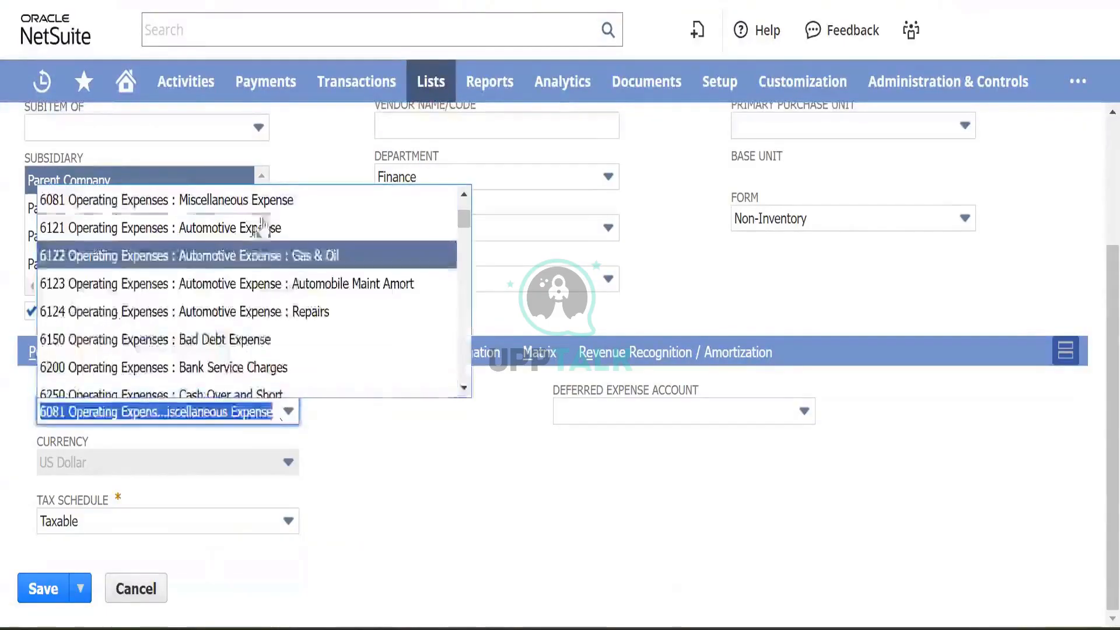
scroll(268, 288, "up", 3)
left_click(251, 338)
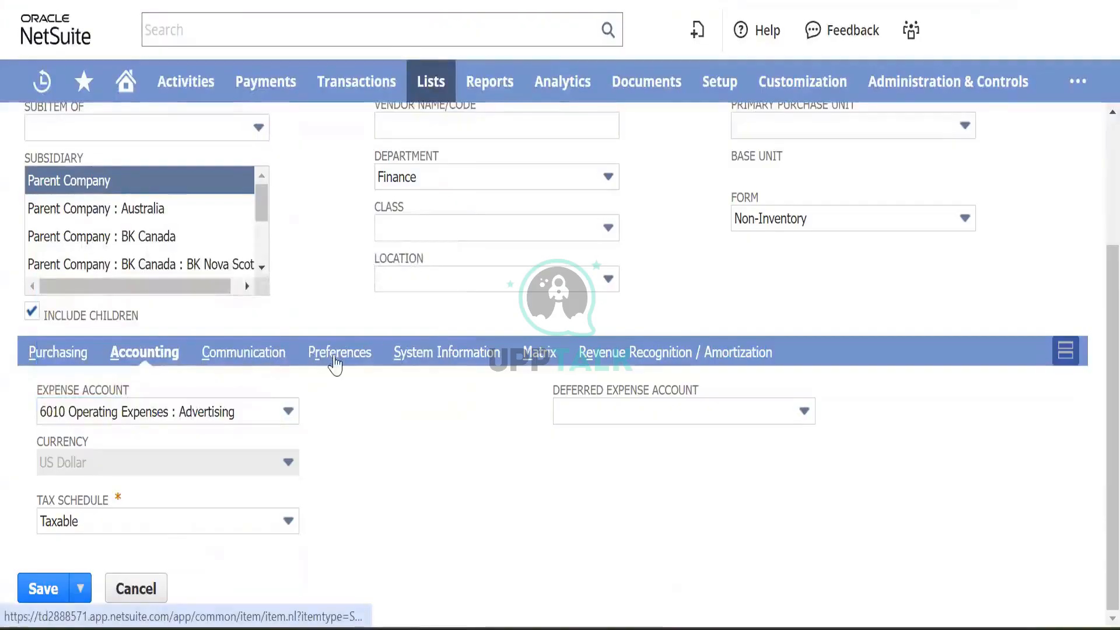
- Turn on Generate Accruals under Preferences and save the service item
left_click(335, 353)
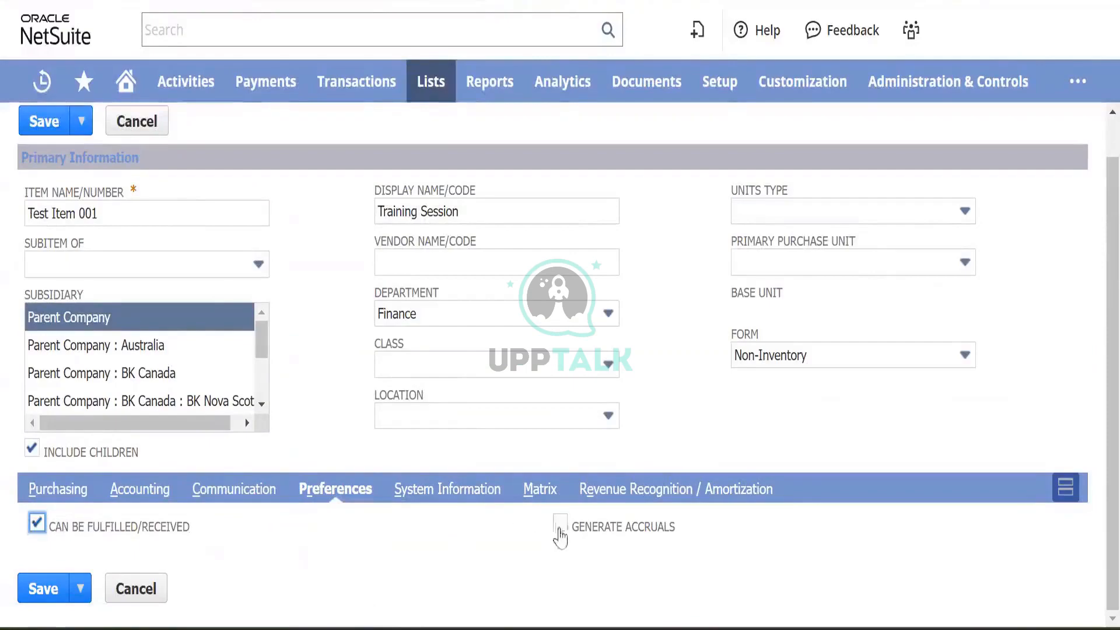
left_click(561, 527)
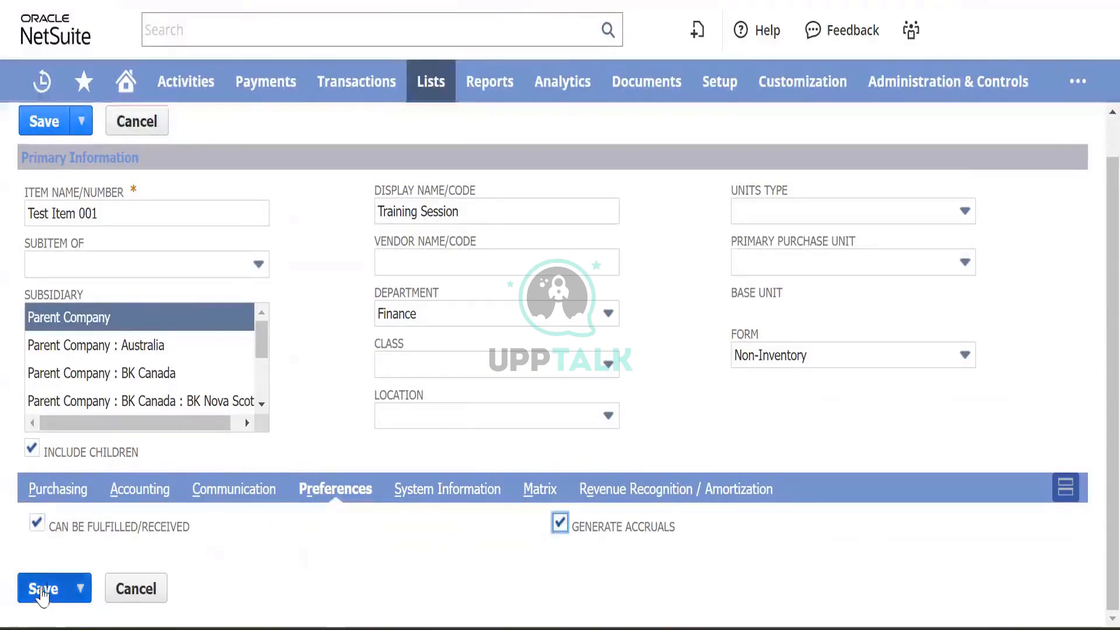
left_click(42, 592)
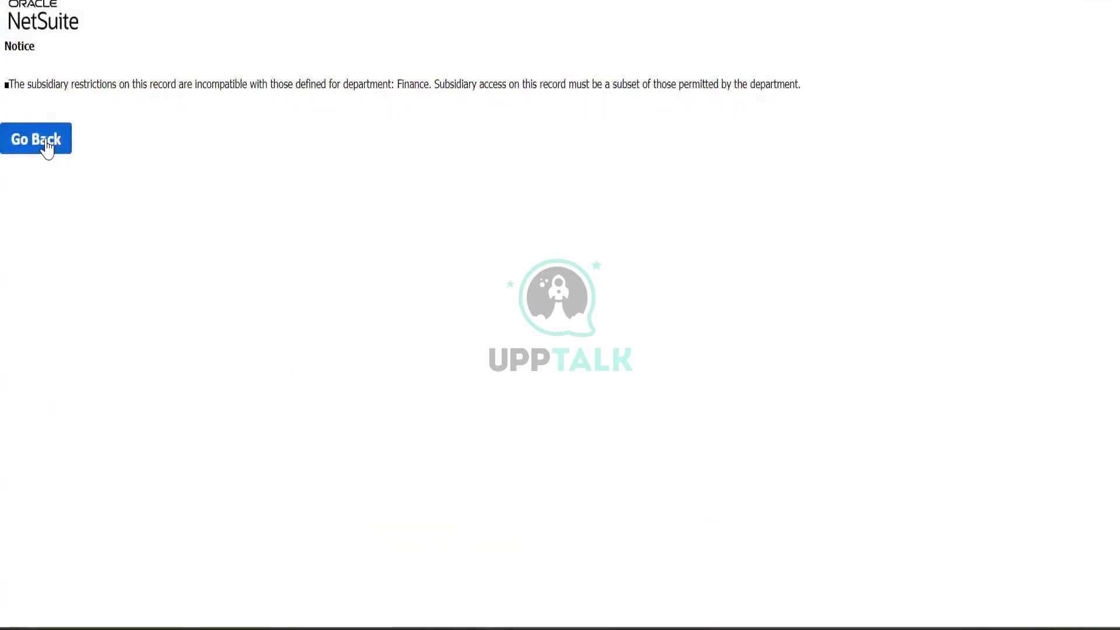
- Go back from the notice to Test Item 001, then open Setup > Company > Subsidiaries
left_click(46, 149)
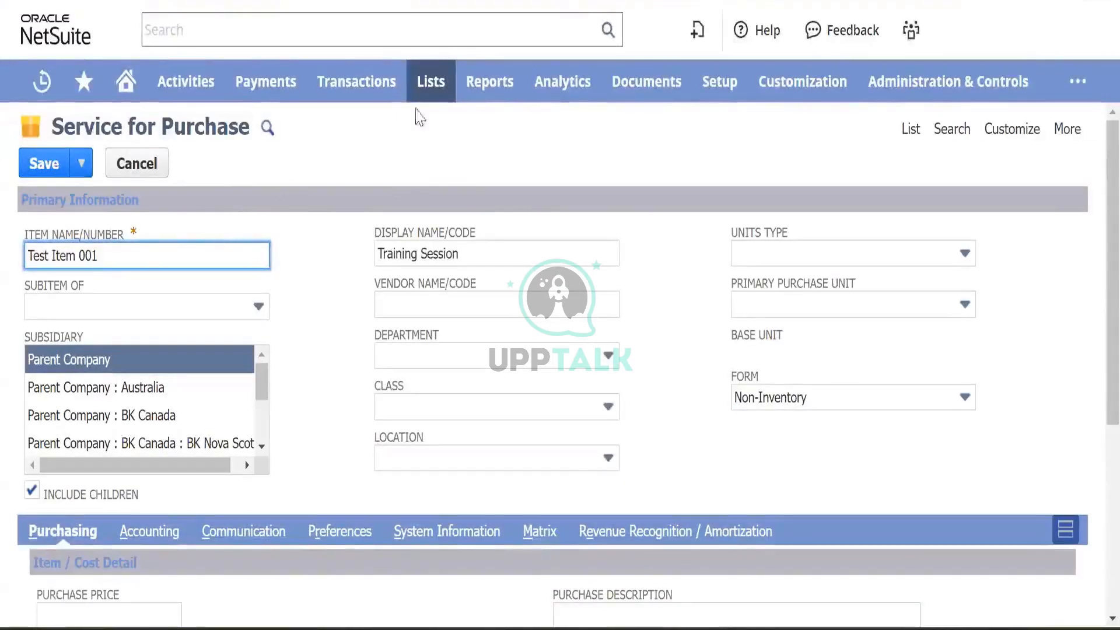
mouse_move(709, 87)
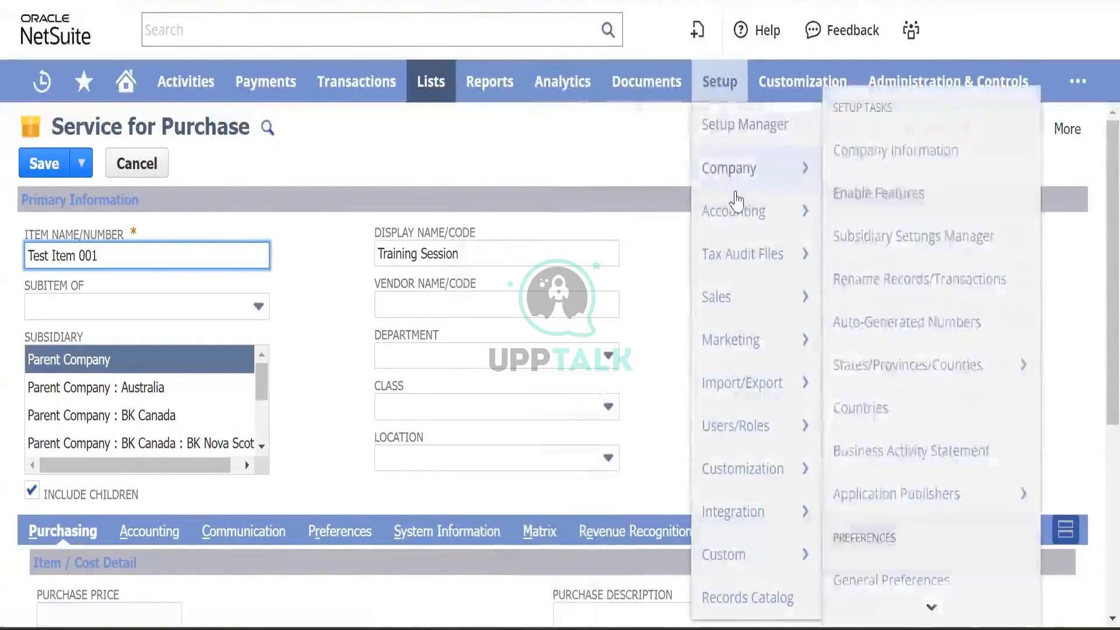
mouse_move(740, 174)
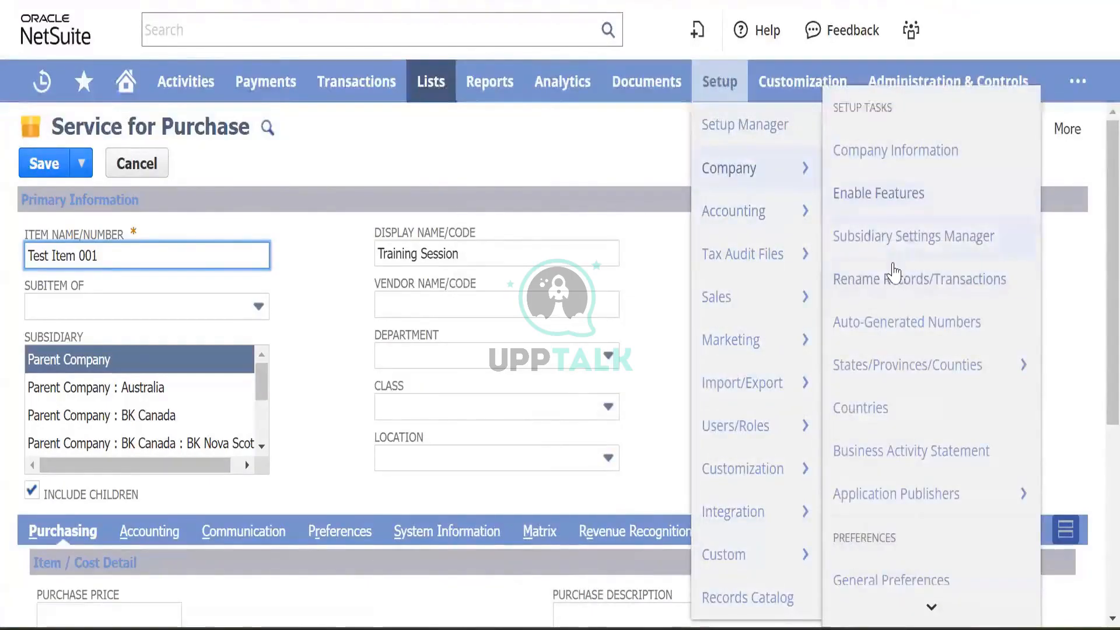
scroll(894, 272, "down", 1)
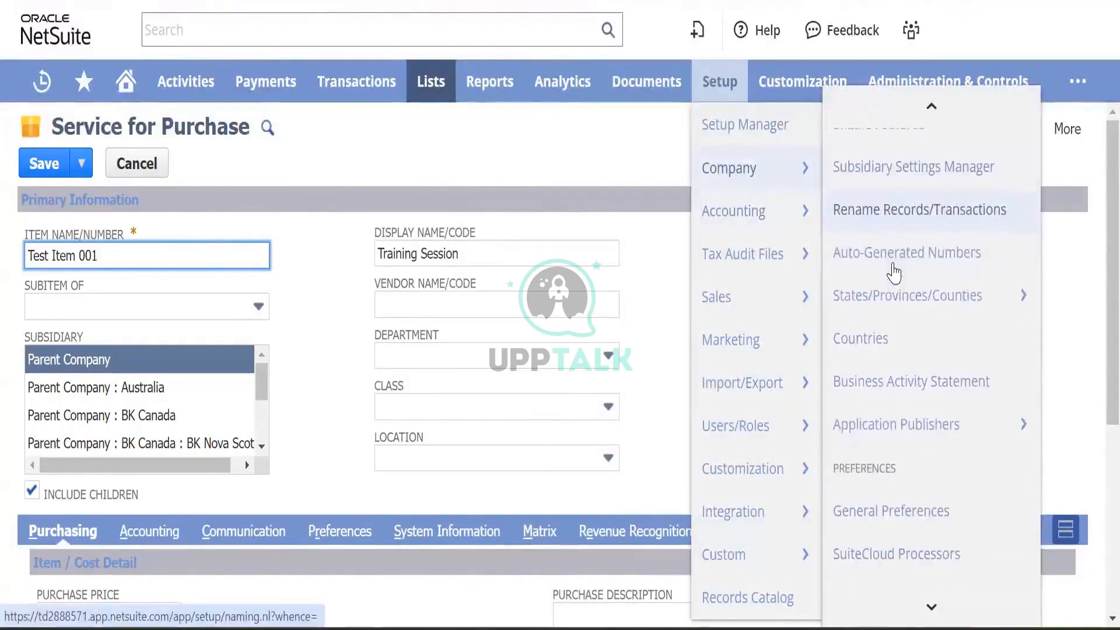
scroll(894, 272, "down", 5)
scroll(894, 272, "down", 4)
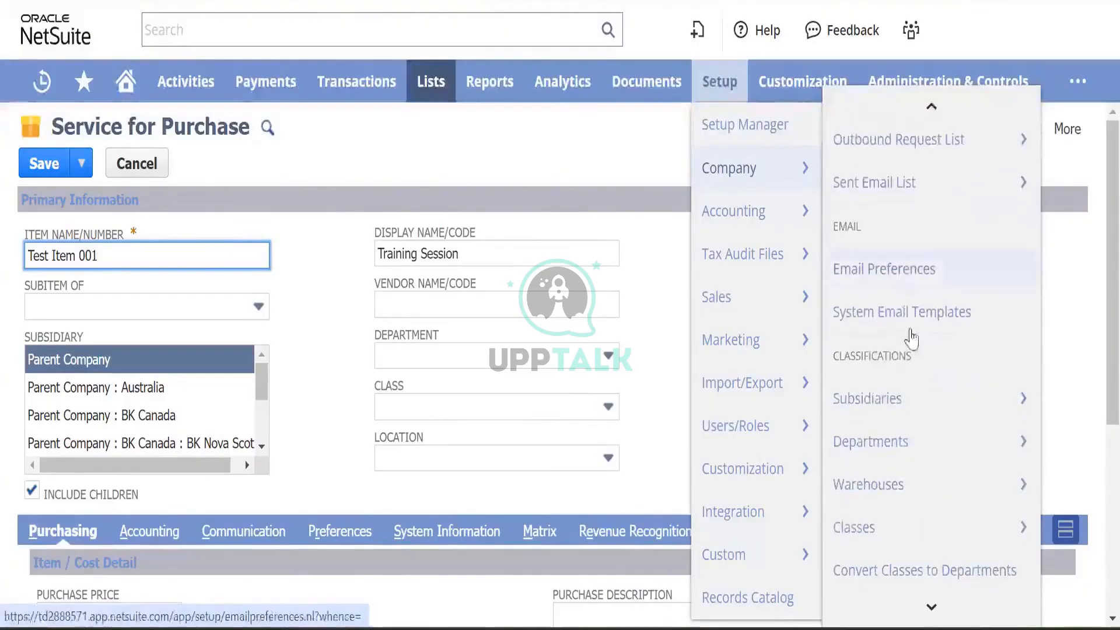
left_click(874, 400)
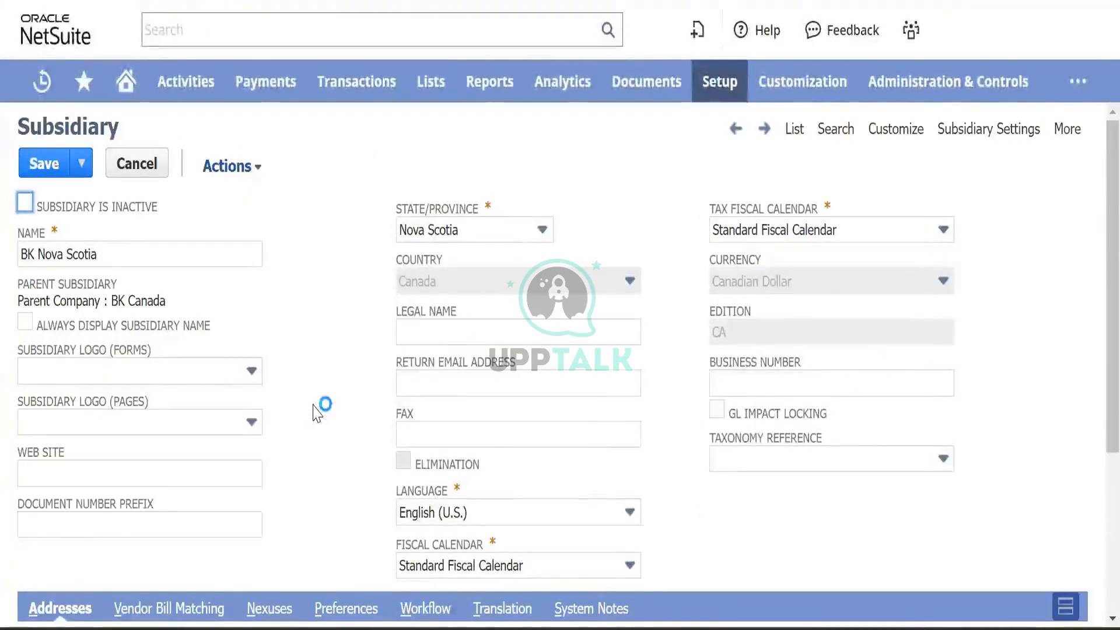
- Browse BK Nova Scotia's Vendor Bill Matching, Nexuses and Preferences subtabs, then cancel without saving
scroll(315, 412, "down", 4)
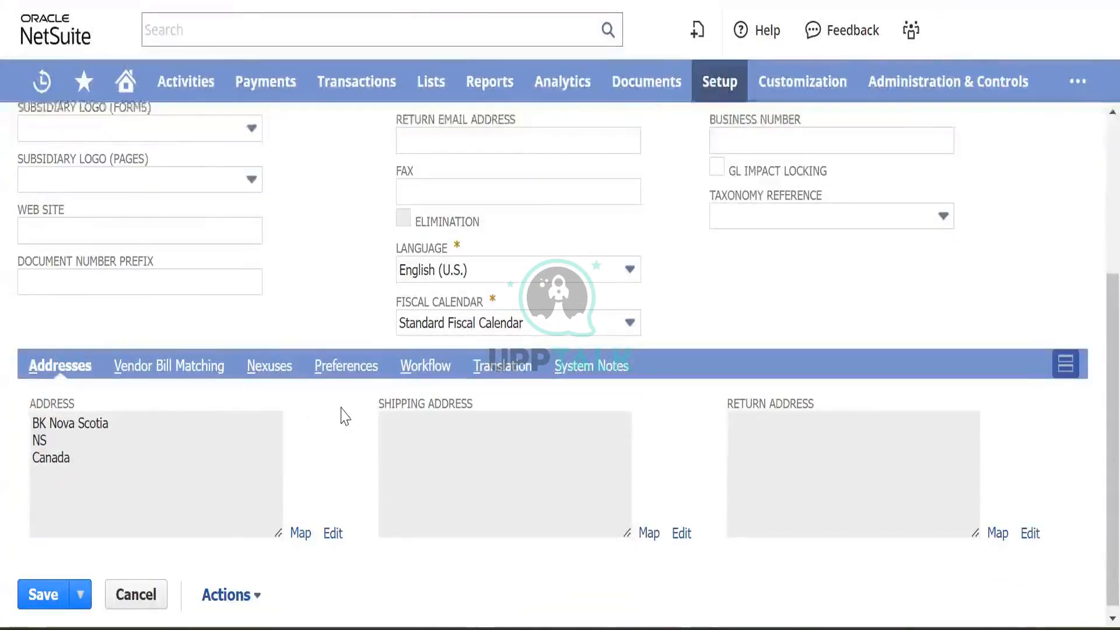
scroll(345, 417, "up", 4)
scroll(345, 416, "down", 2)
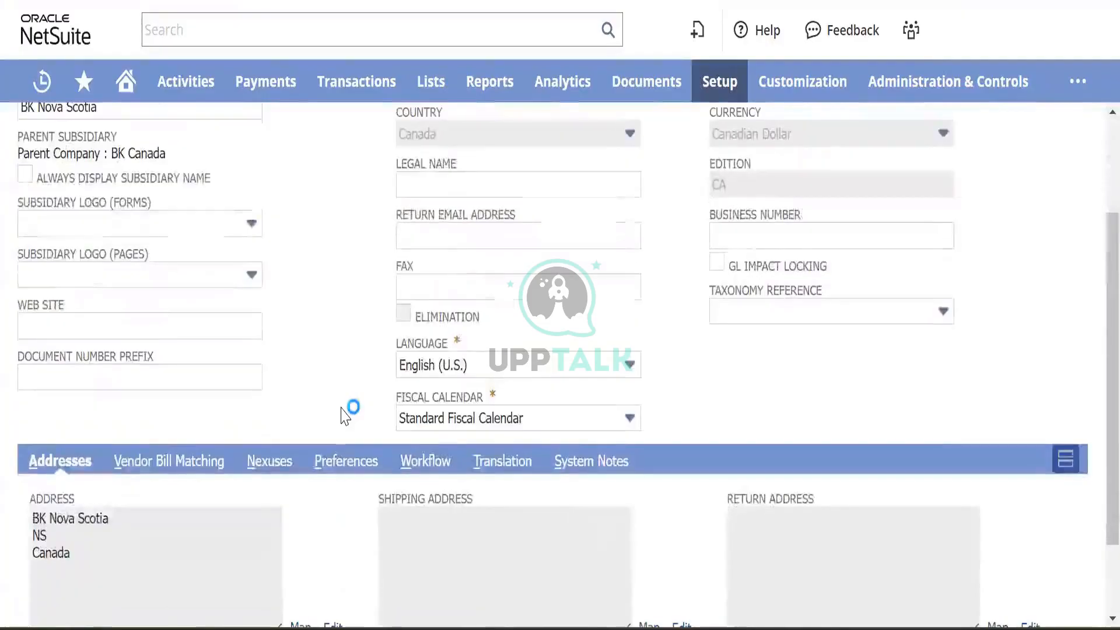
left_click(170, 464)
scroll(267, 365, "down", 2)
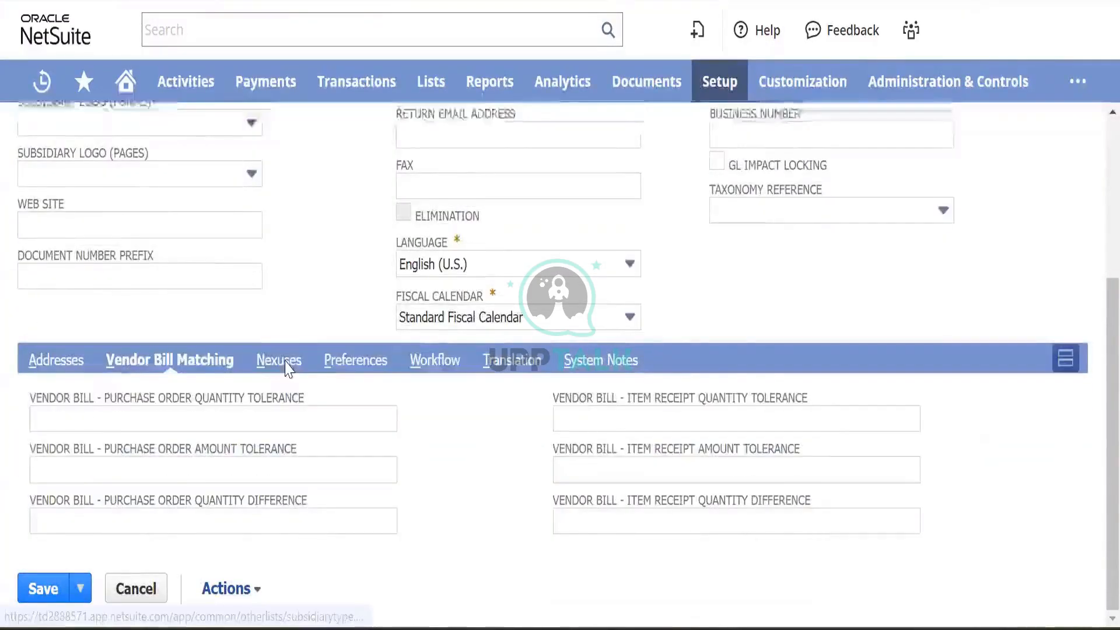
left_click(286, 365)
left_click(343, 392)
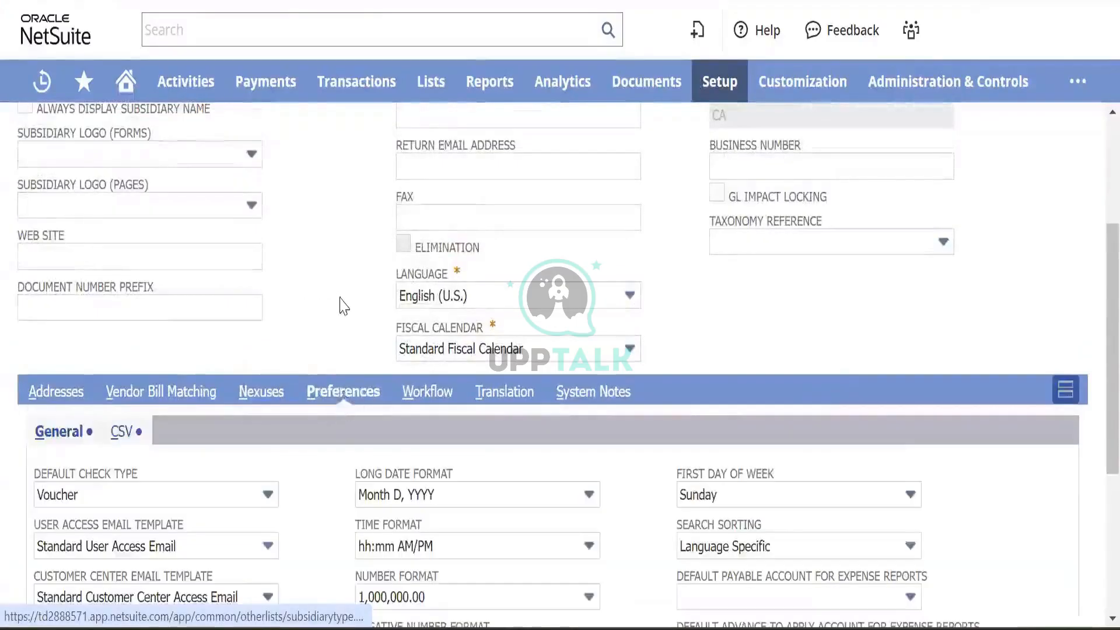
scroll(343, 307, "down", 2)
scroll(340, 307, "up", 1)
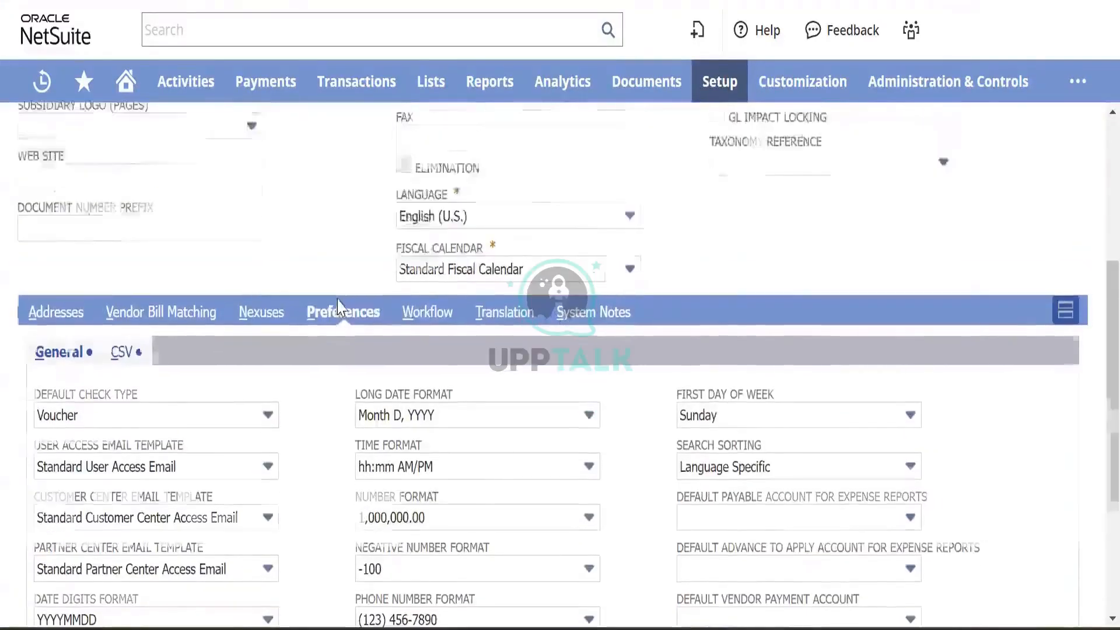
scroll(340, 308, "up", 5)
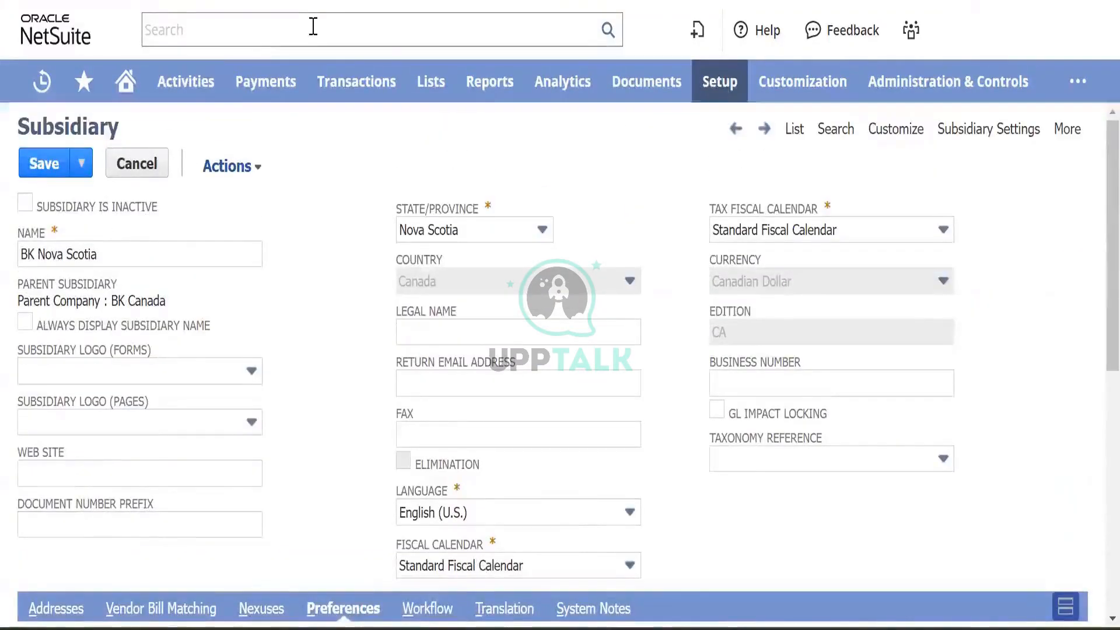
left_click(133, 165)
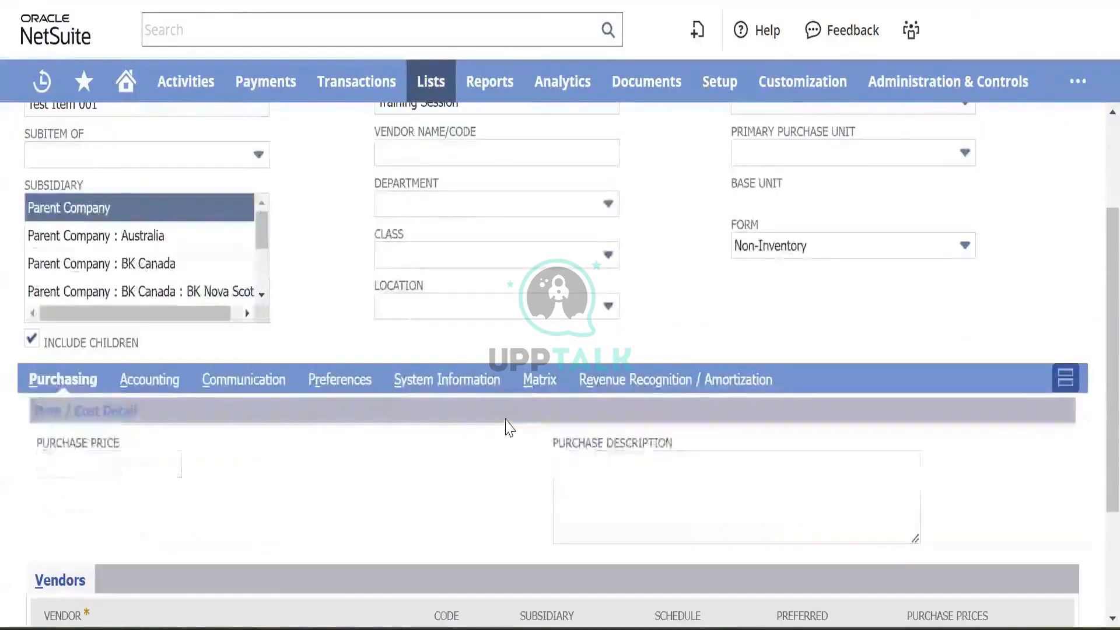
- Make Test Item 001 Non Taxable, with Can be fulfilled/received and Generate Accruals checked
scroll(507, 428, "down", 3)
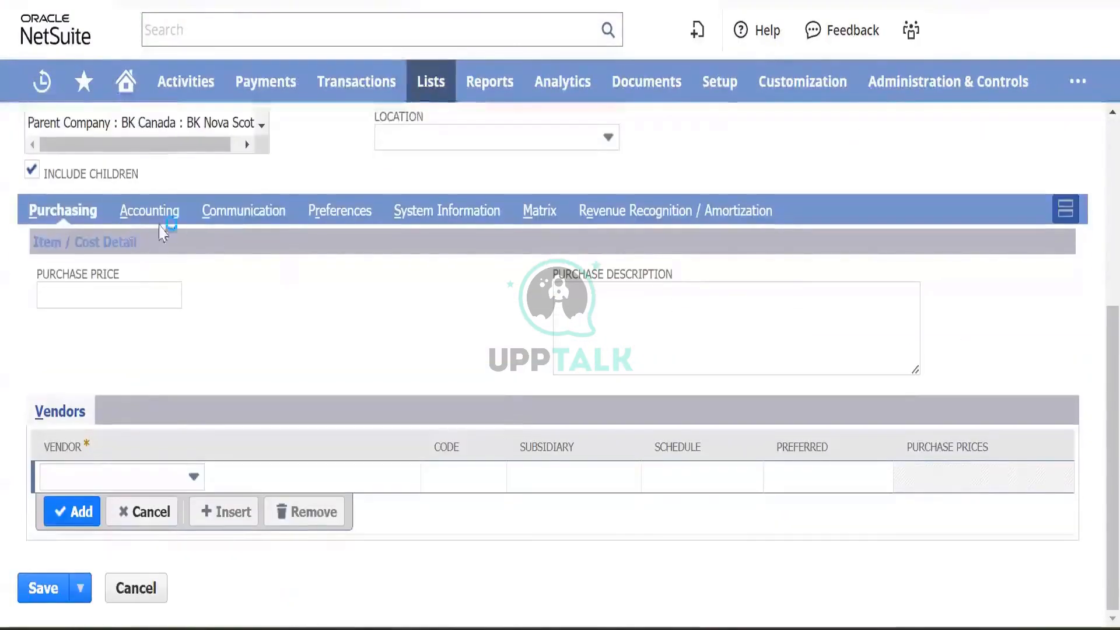
left_click(155, 217)
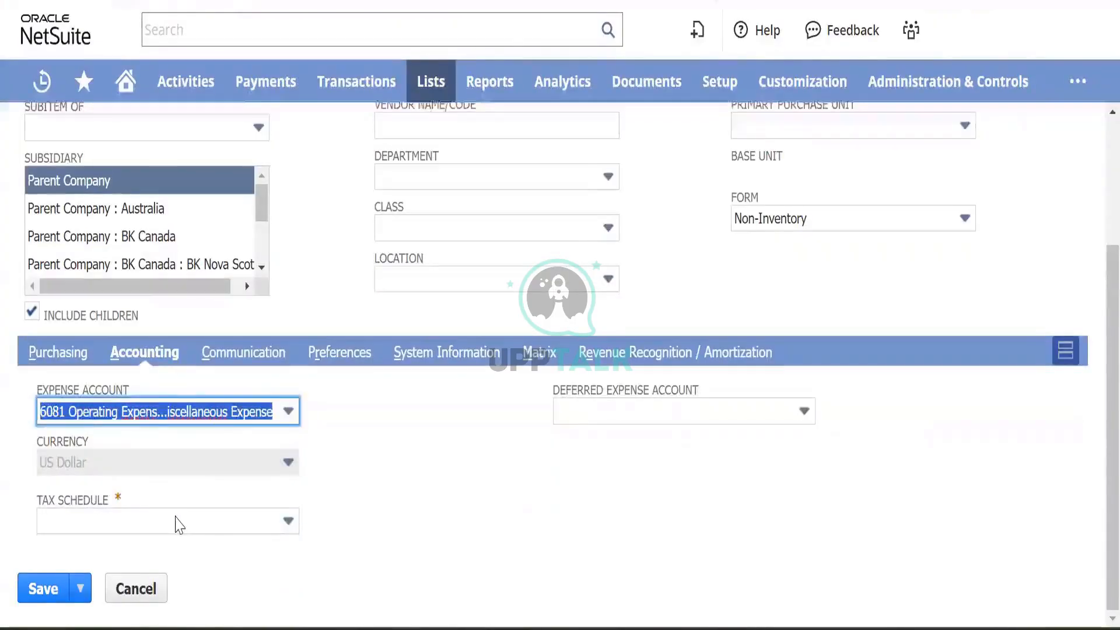
left_click(169, 521)
left_click(143, 575)
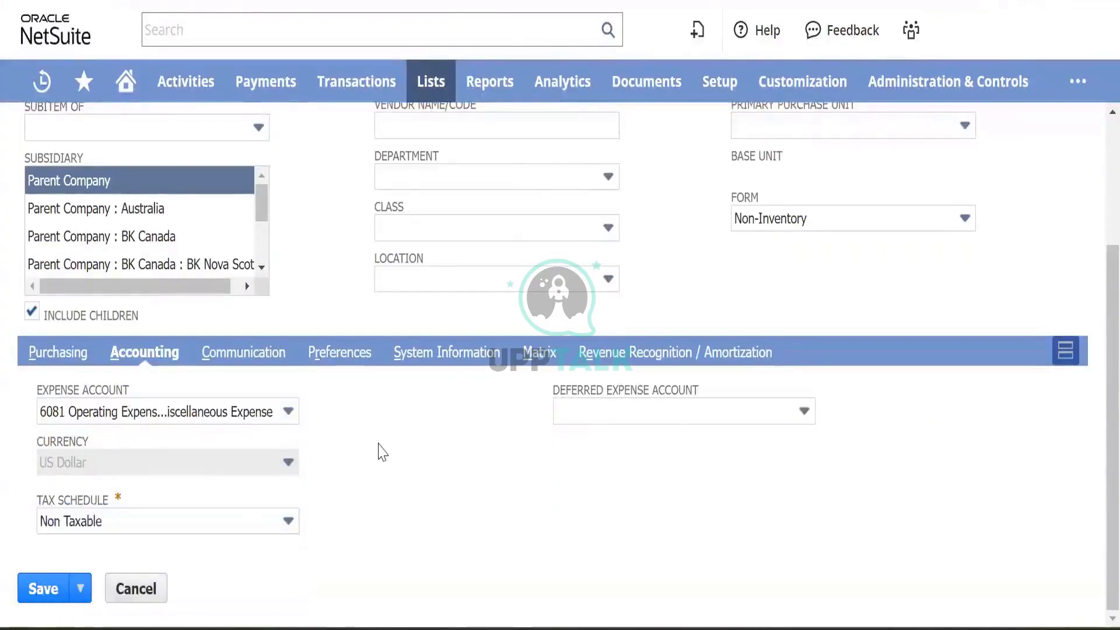
left_click(345, 353)
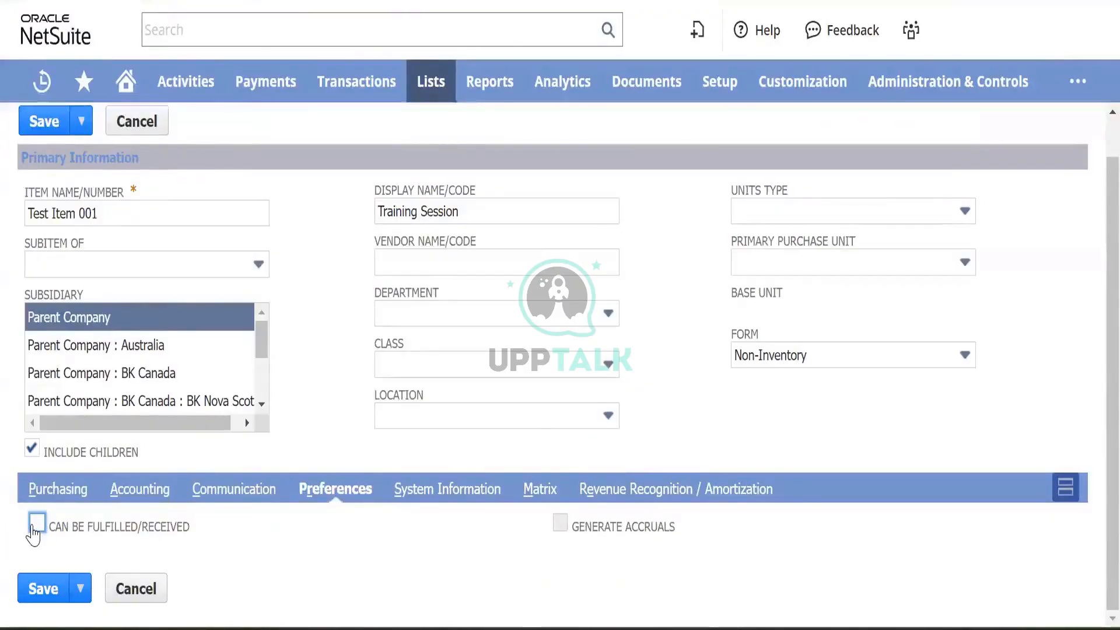
left_click(34, 527)
left_click(560, 524)
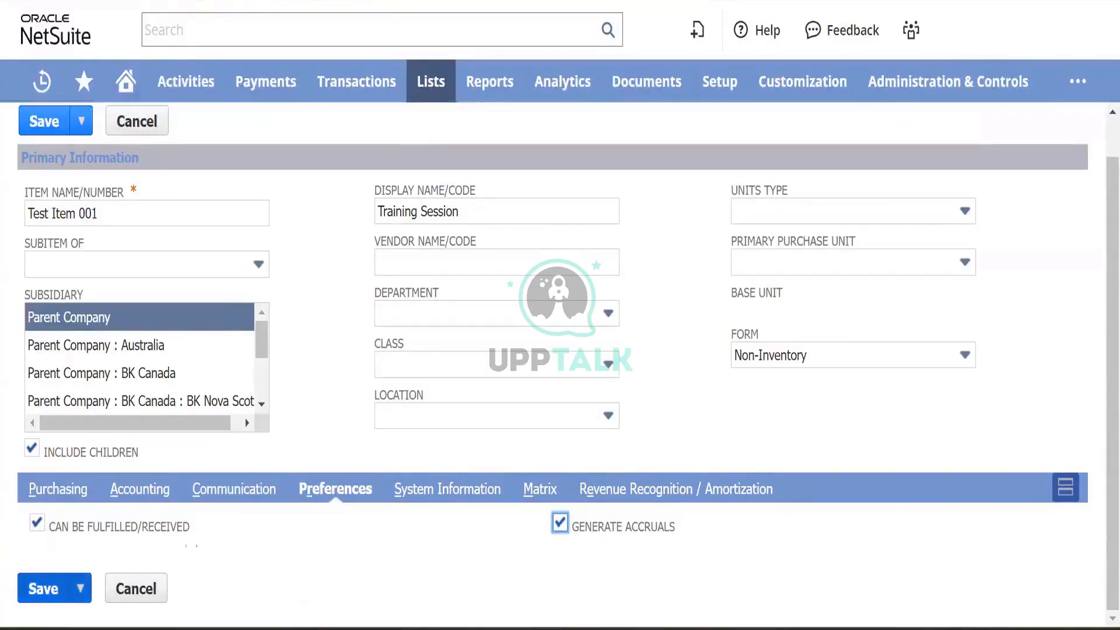
- Set the expense account to 6010 Operating Expenses : Advertising and save the item
left_click(155, 494)
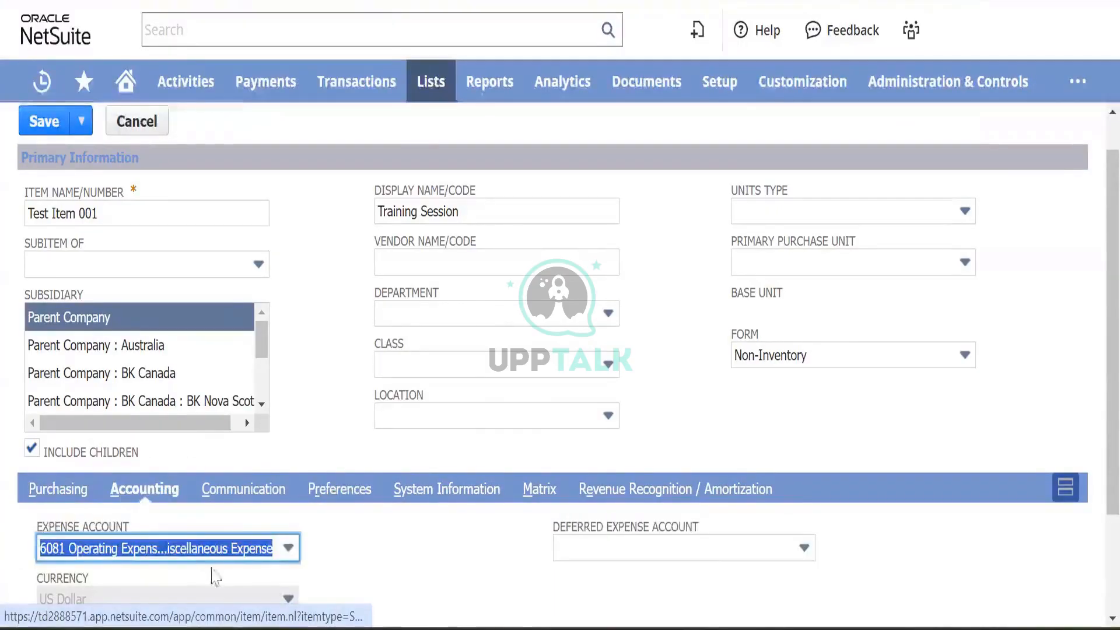
left_click(288, 548)
scroll(229, 429, "up", 3)
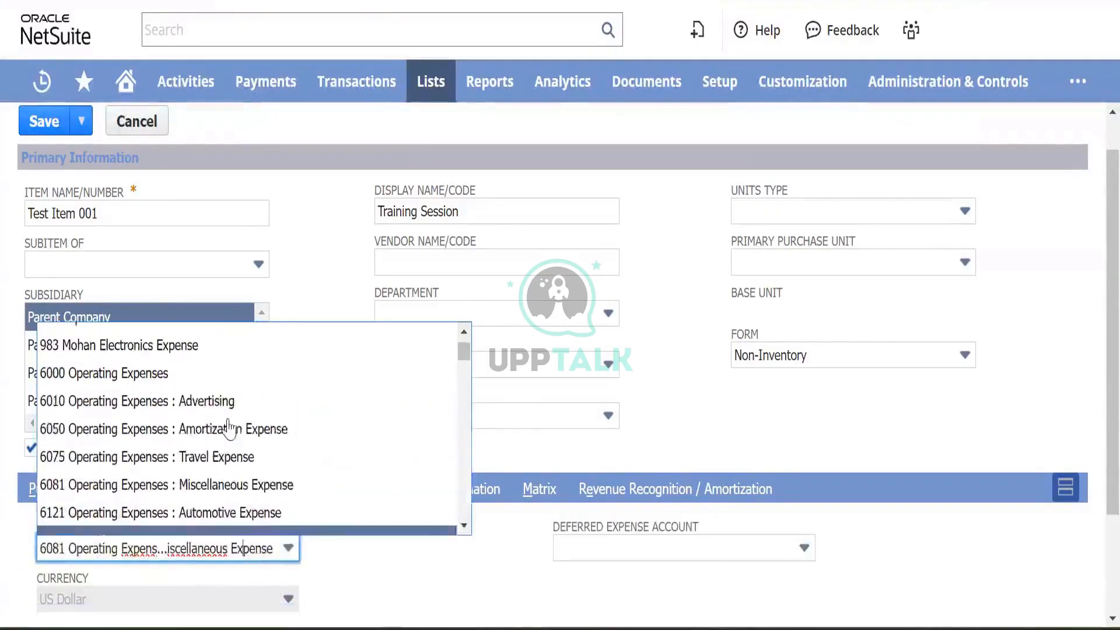
left_click(248, 401)
scroll(69, 554, "down", 2)
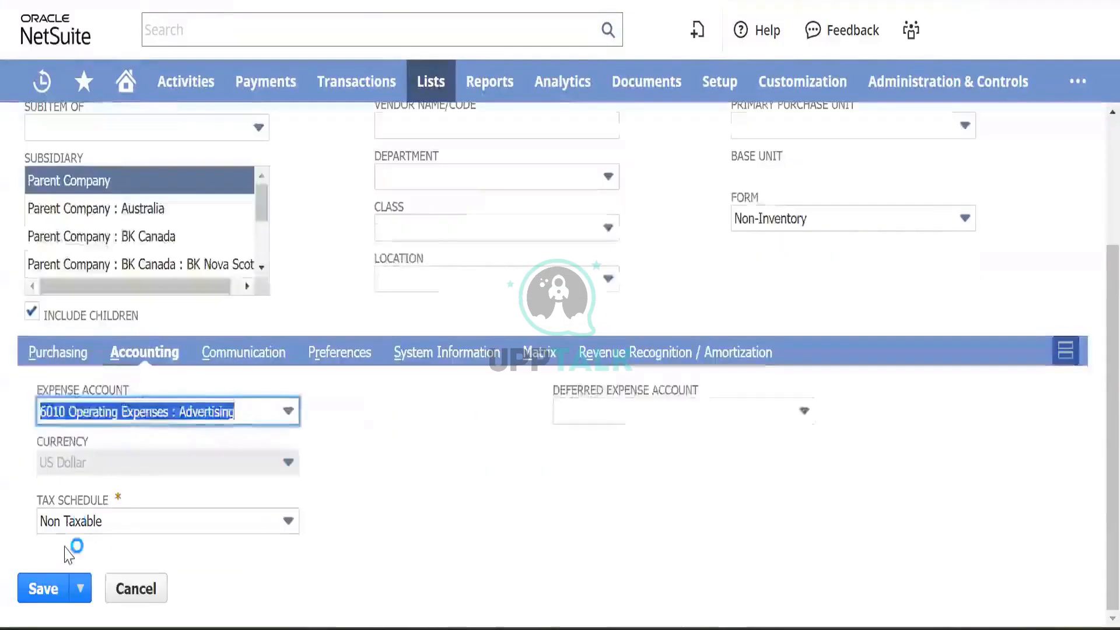
left_click(51, 589)
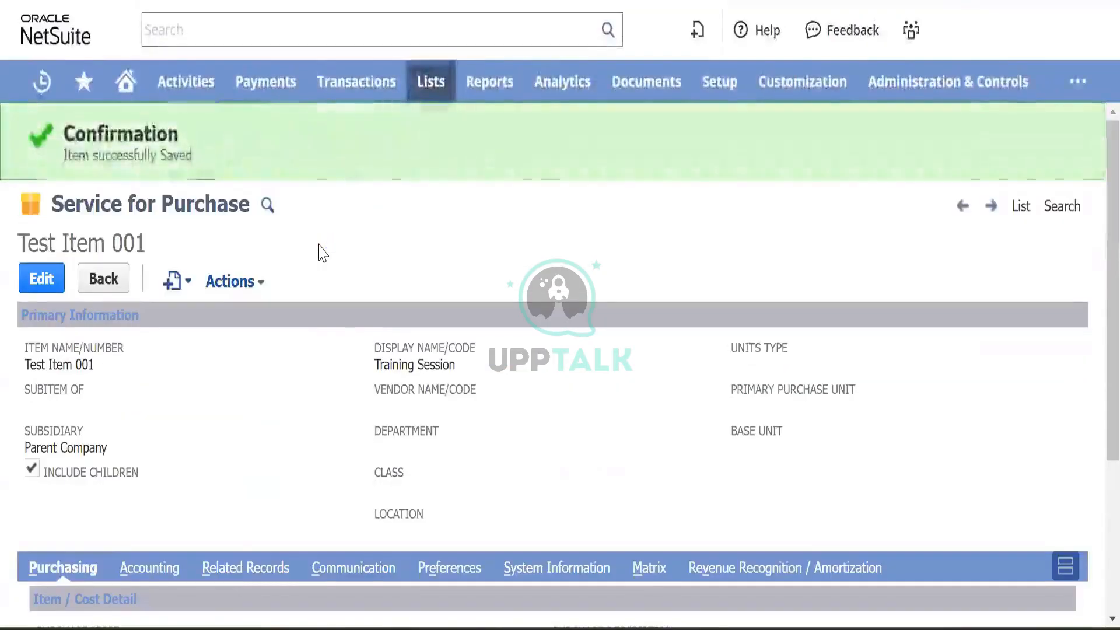
- Open System Information on Test Item 001 to see its creation, name and Parent Company notes
scroll(320, 253, "down", 3)
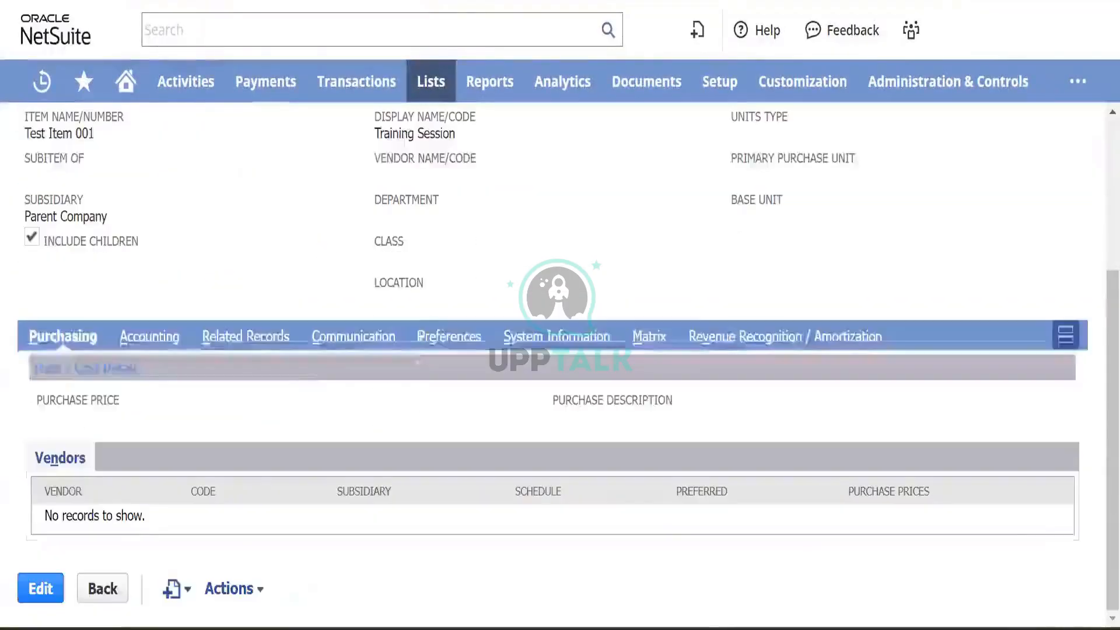
left_click(559, 339)
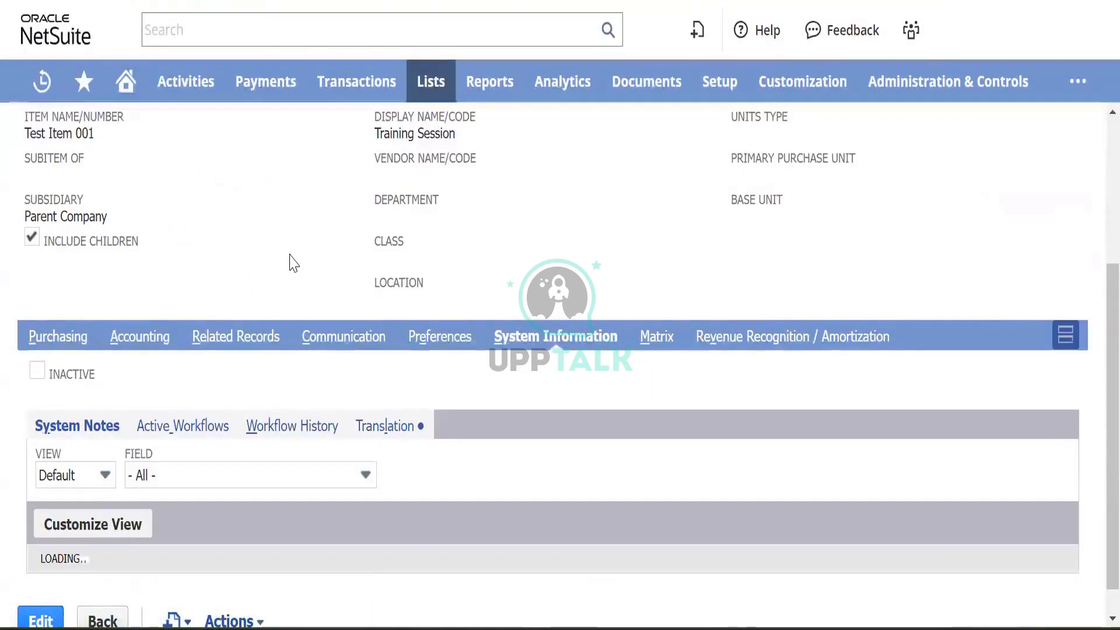
scroll(294, 262, "down", 2)
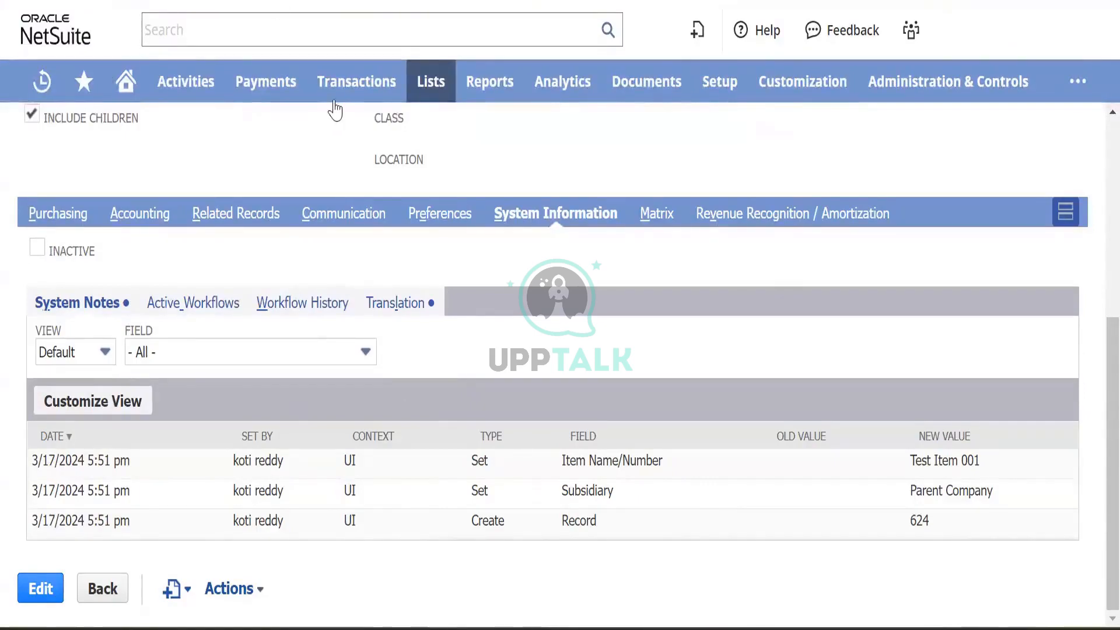
- Start a new vendor via Lists > Relationships > Vendors > New and focus Company Name
mouse_move(336, 88)
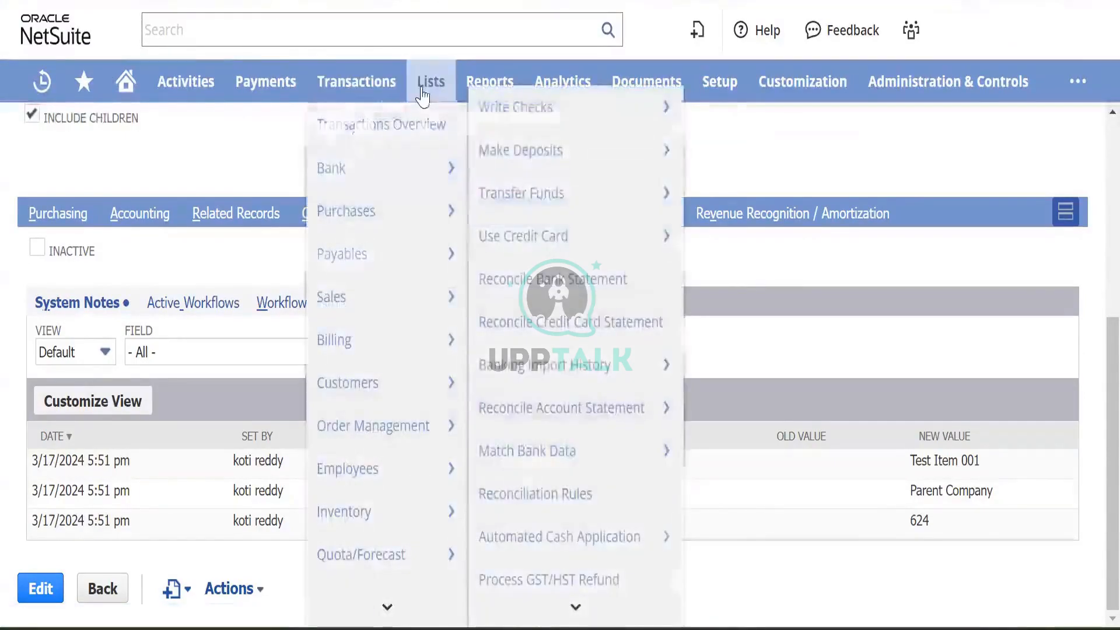
mouse_move(430, 81)
mouse_move(512, 312)
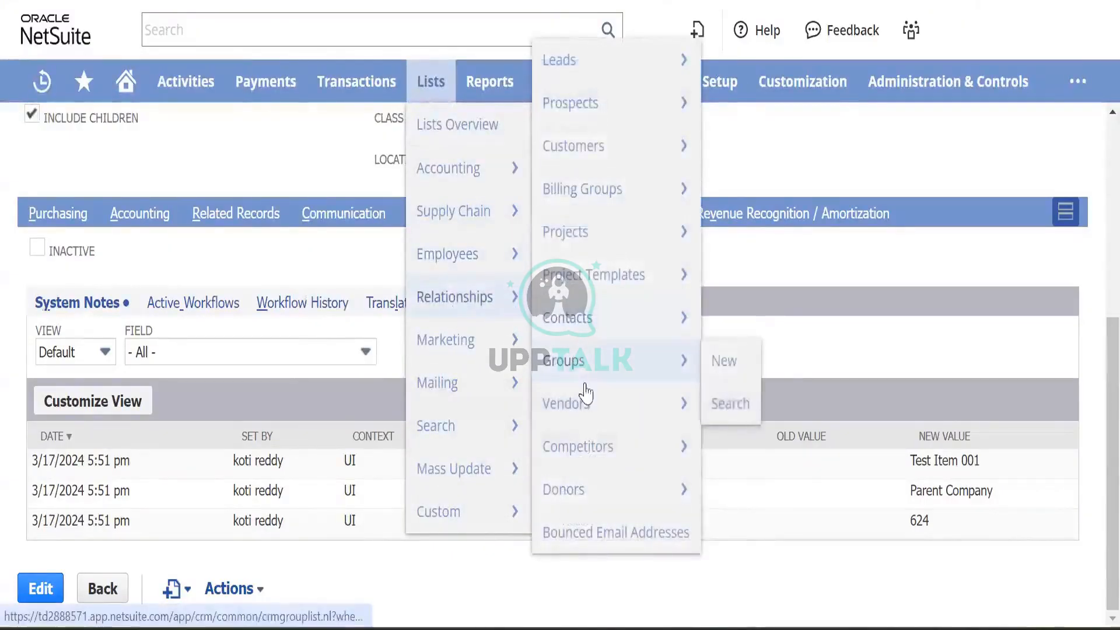
mouse_move(611, 423)
left_click(728, 409)
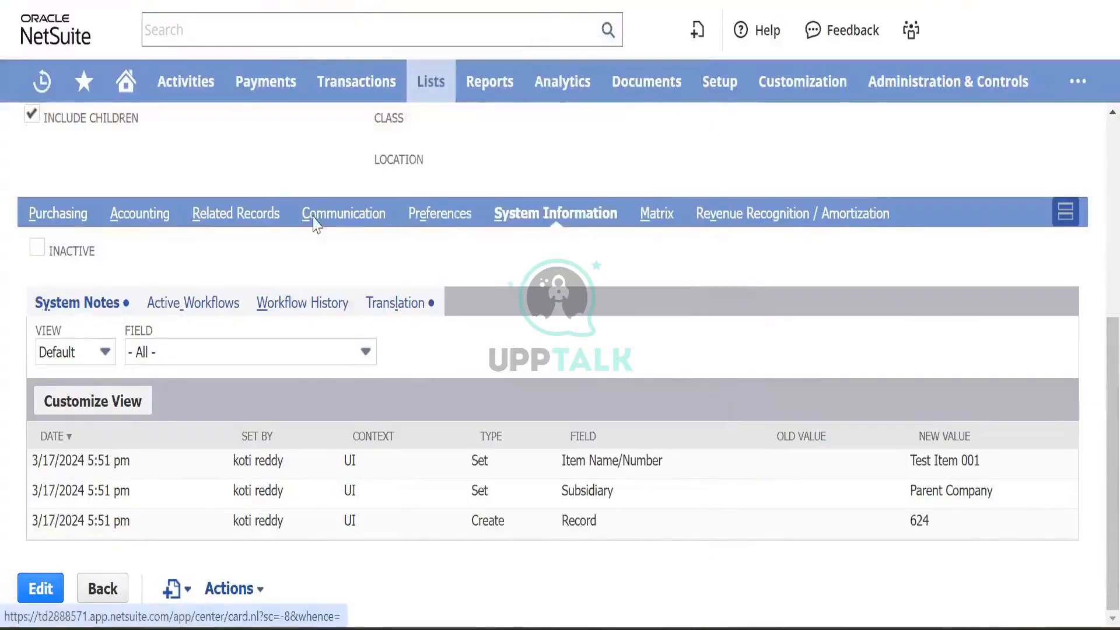
scroll(313, 200, "up", 6)
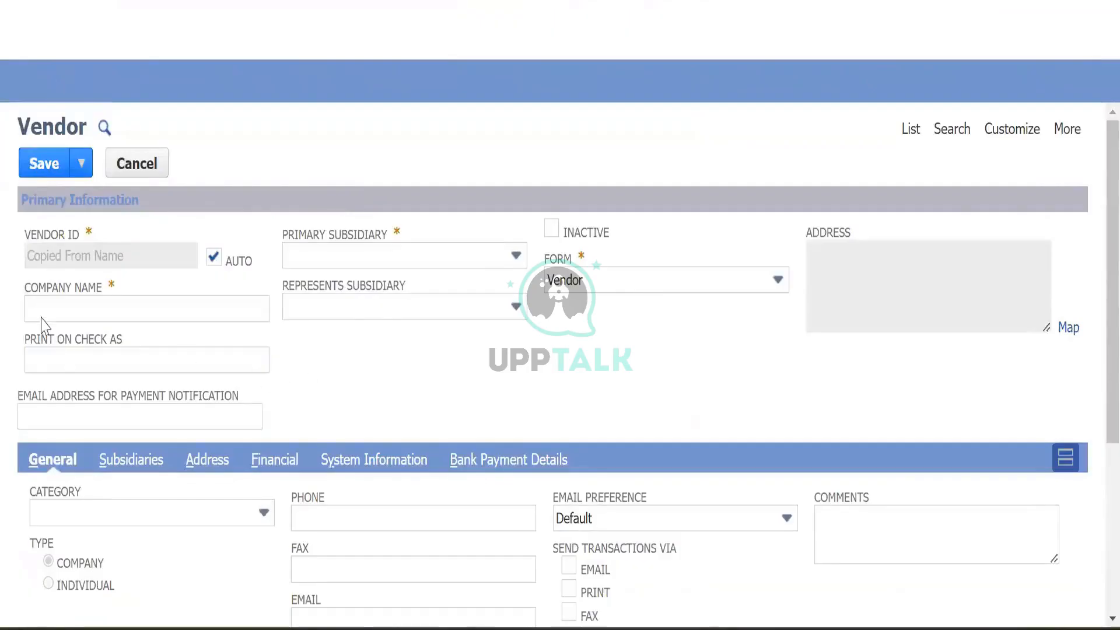
left_click(70, 309)
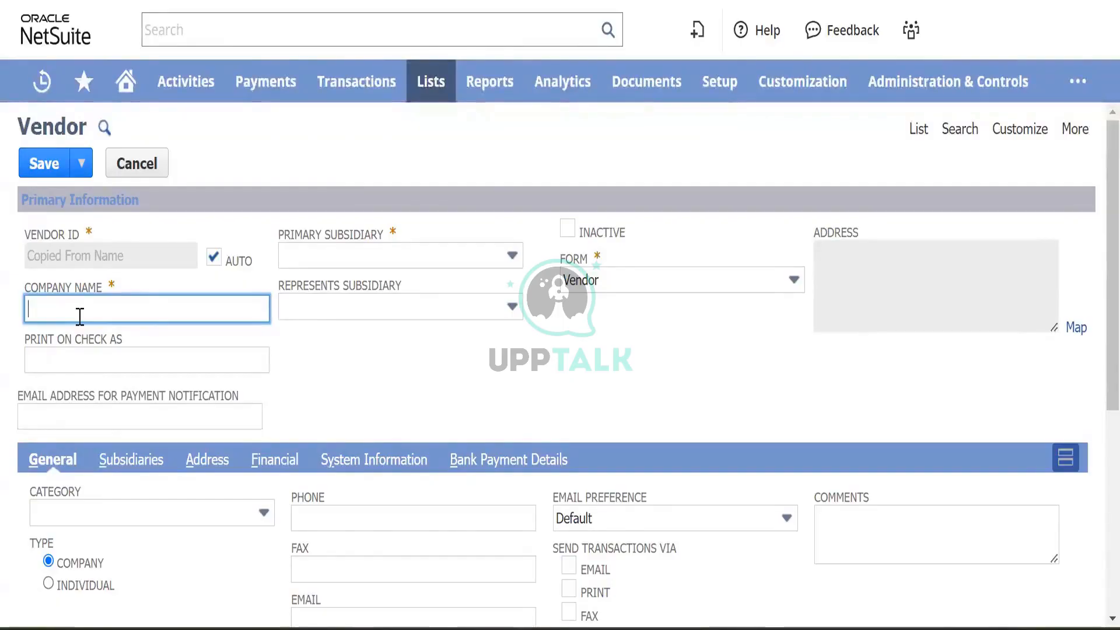
- Set the primary subsidiary to BK Canada and leave Represents Subsidiary empty
key("shift")
key("shift")
key("shift")
key("shift")
key("shift")
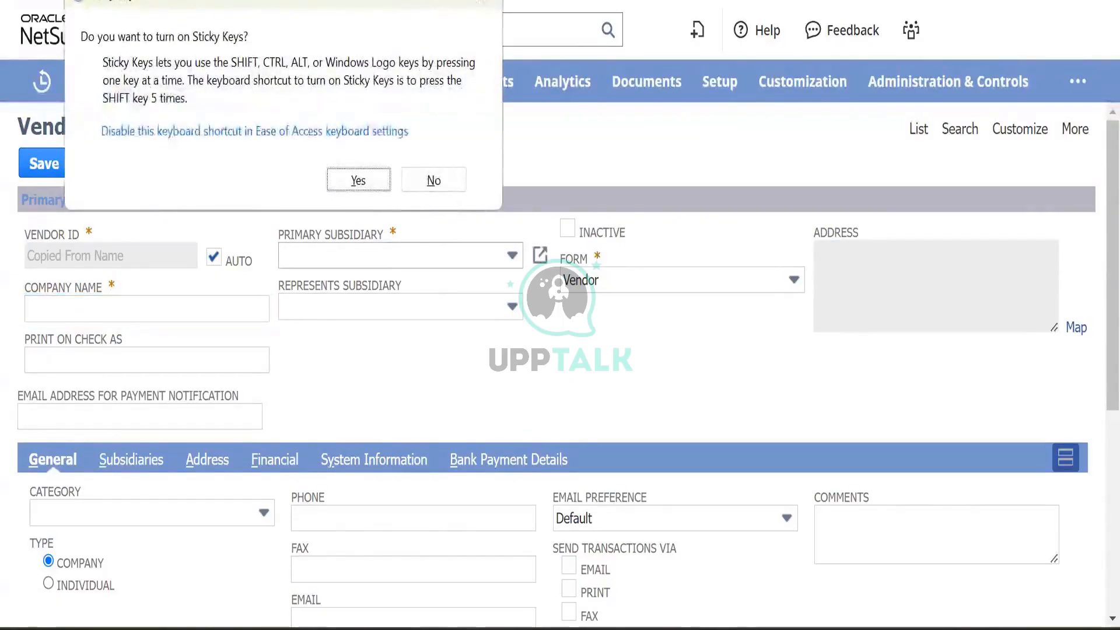
key("Escape")
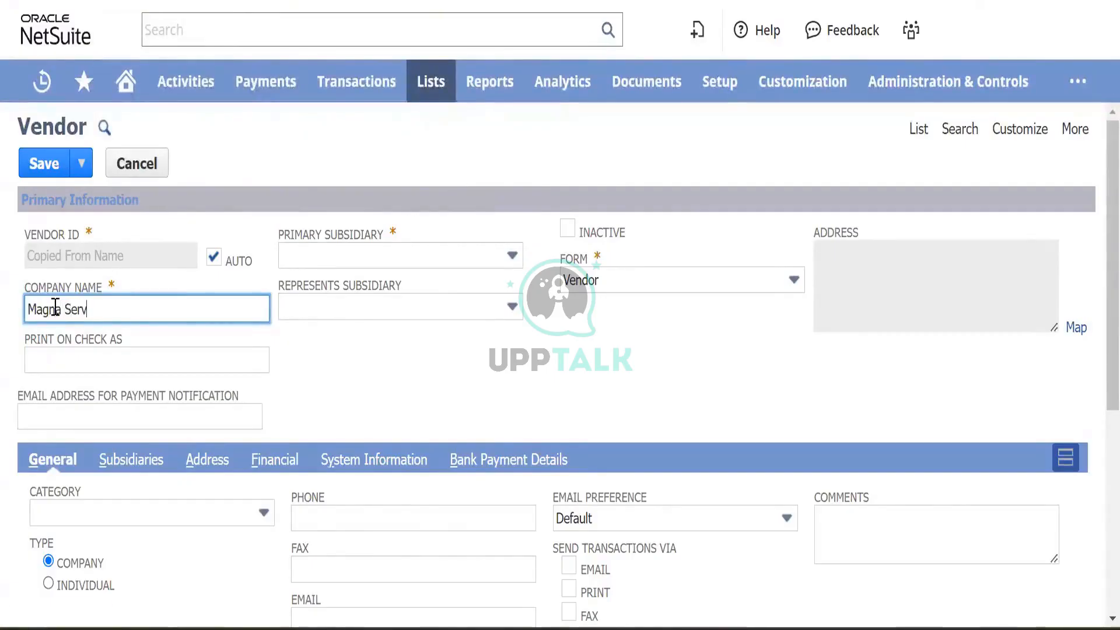
key("Tab")
key("Tab")
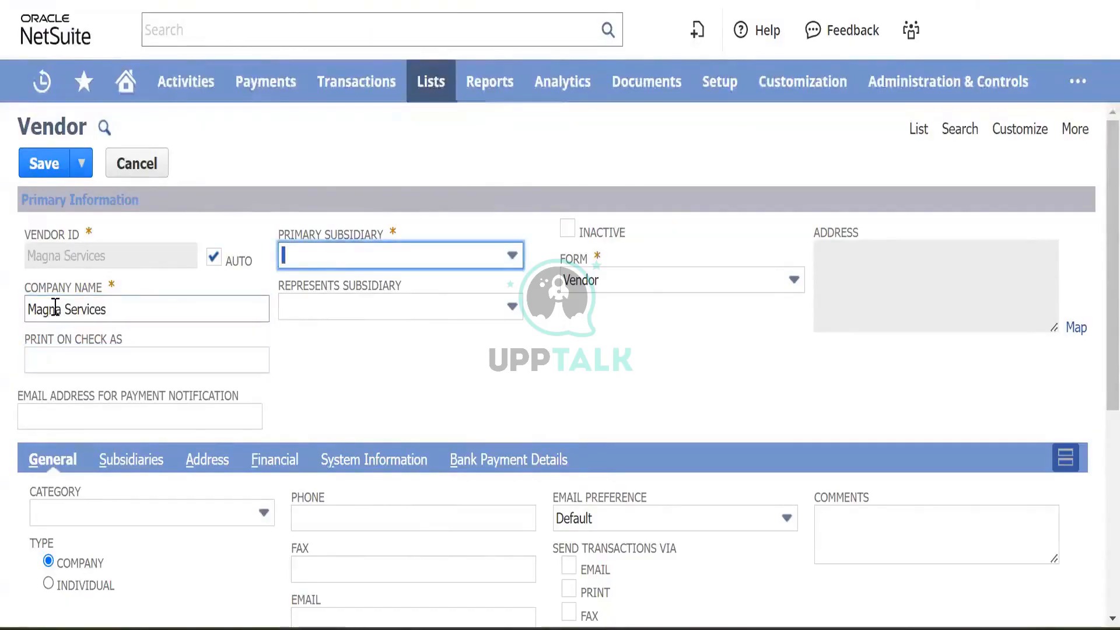
left_click(445, 250)
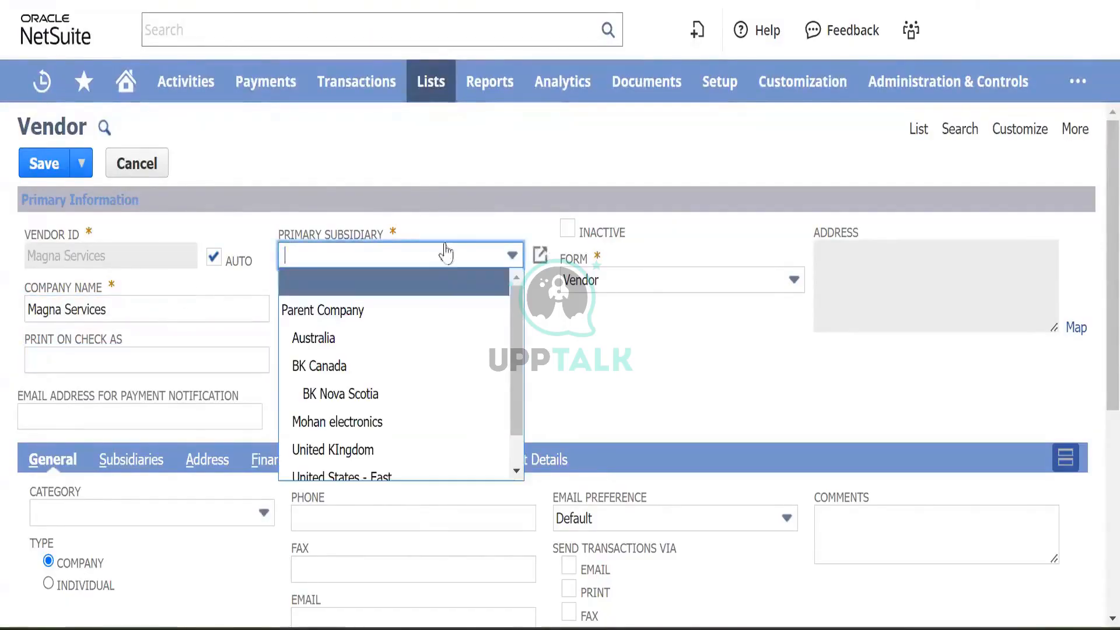
left_click(361, 366)
left_click(442, 304)
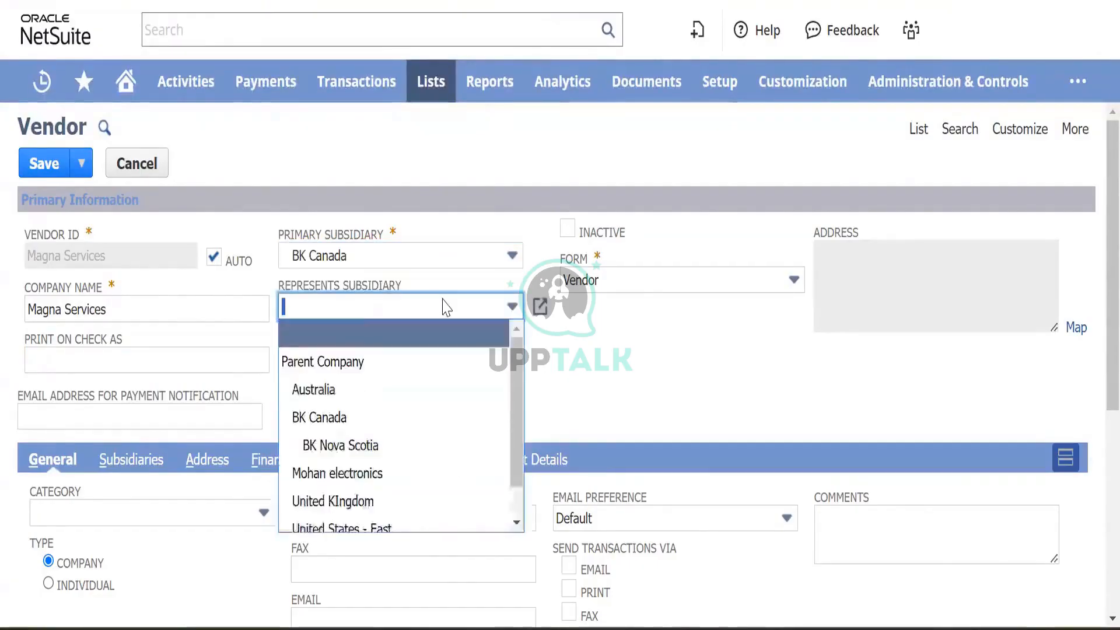
left_click(349, 448)
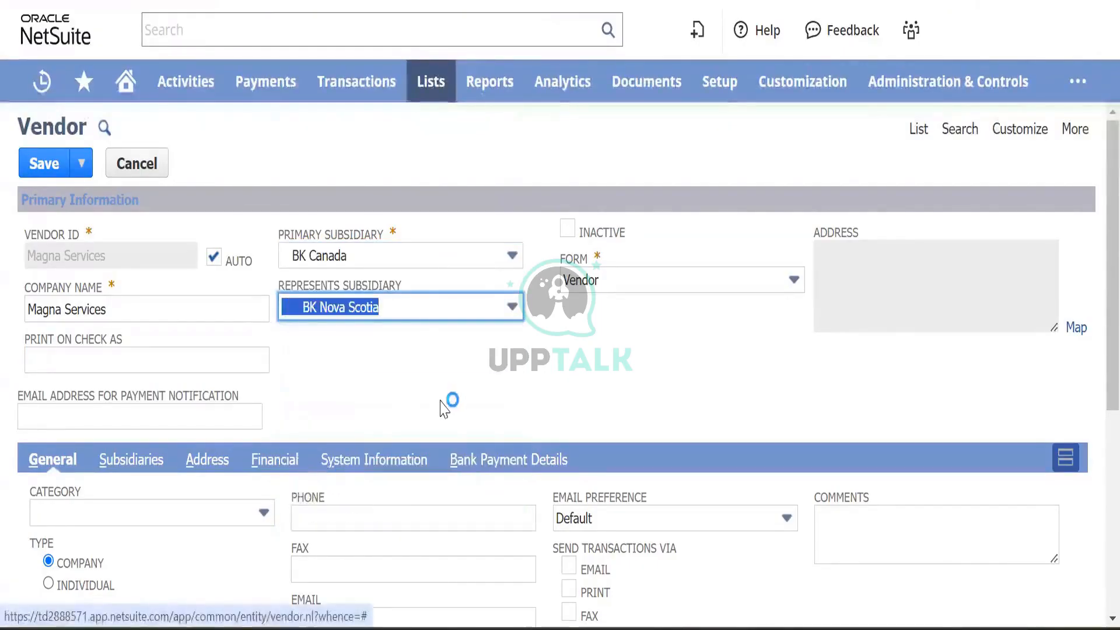
left_click(412, 318)
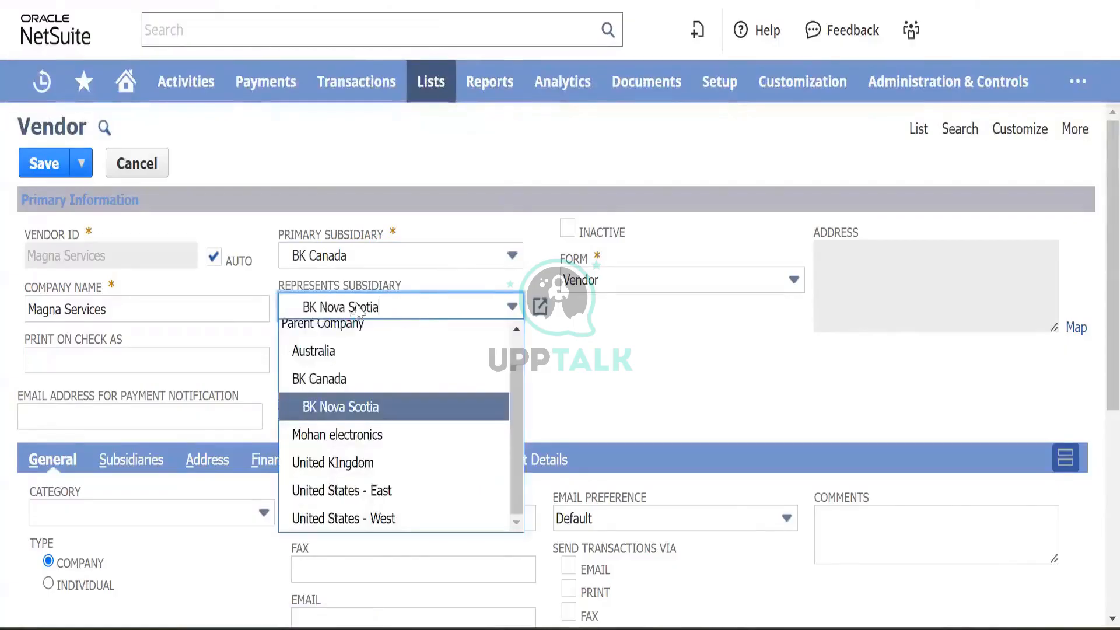
left_click(366, 348)
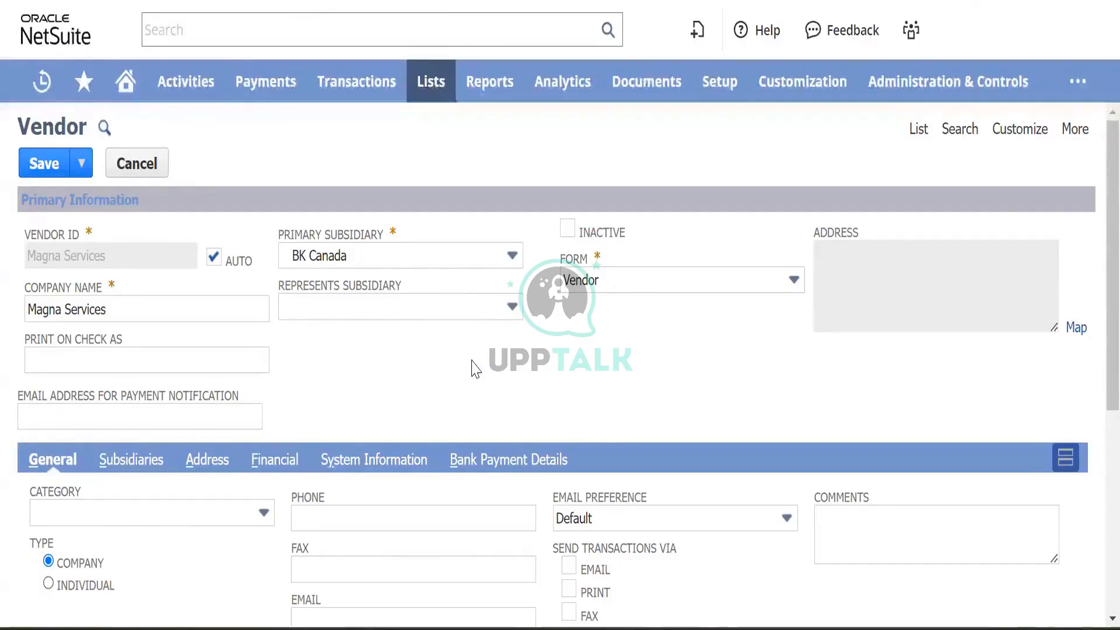
- Keep the vendor type as Company and leave the vendor category unset
scroll(368, 353, "down", 2)
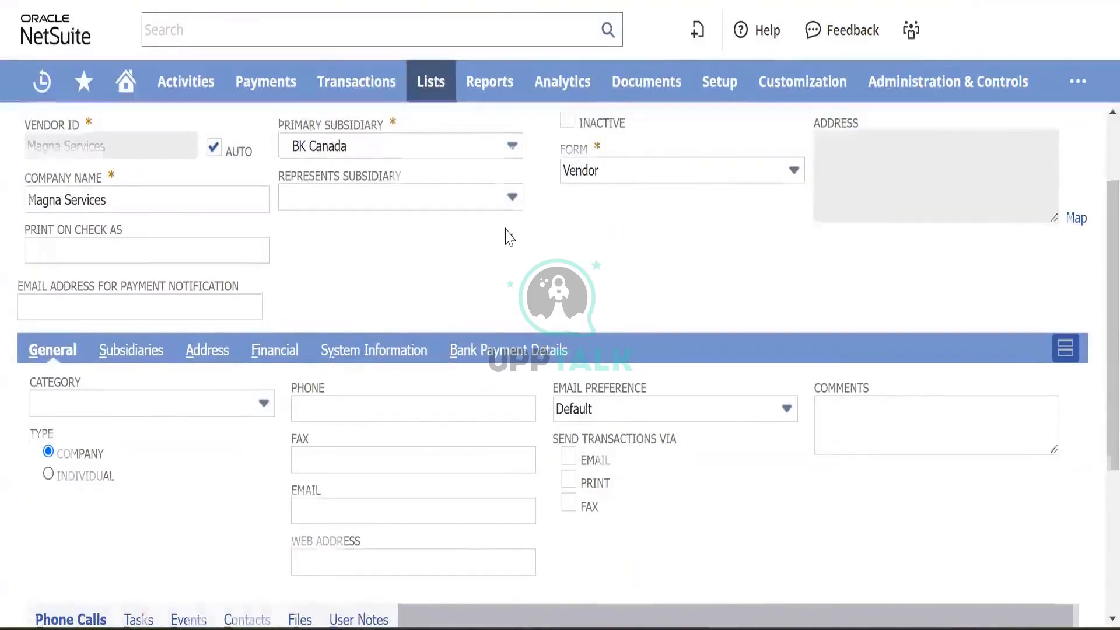
scroll(507, 237, "up", 2)
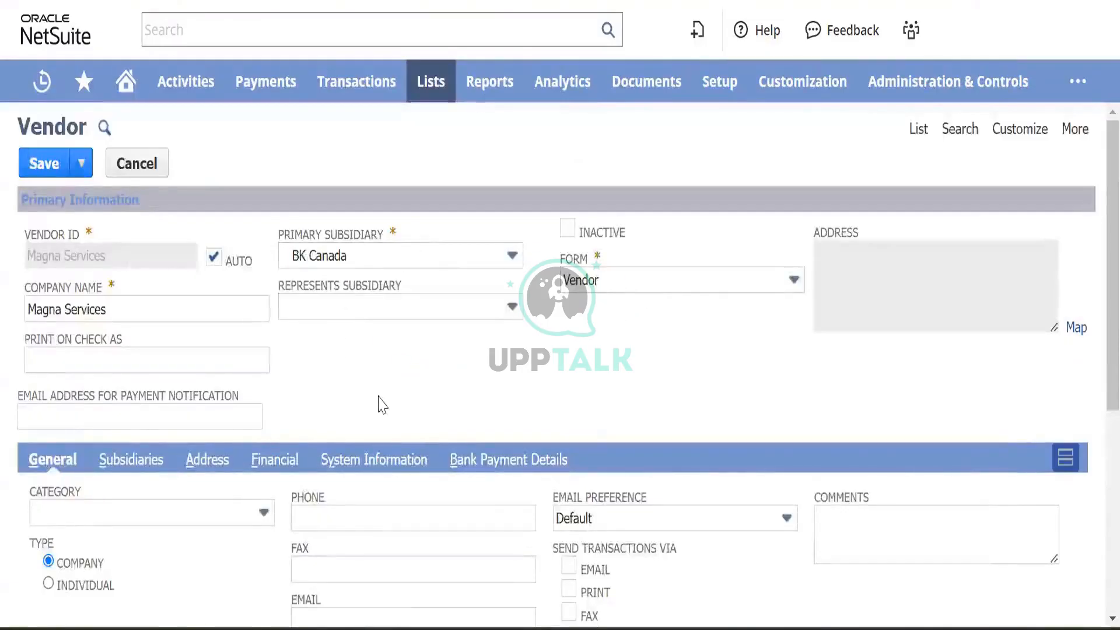
scroll(379, 402, "down", 2)
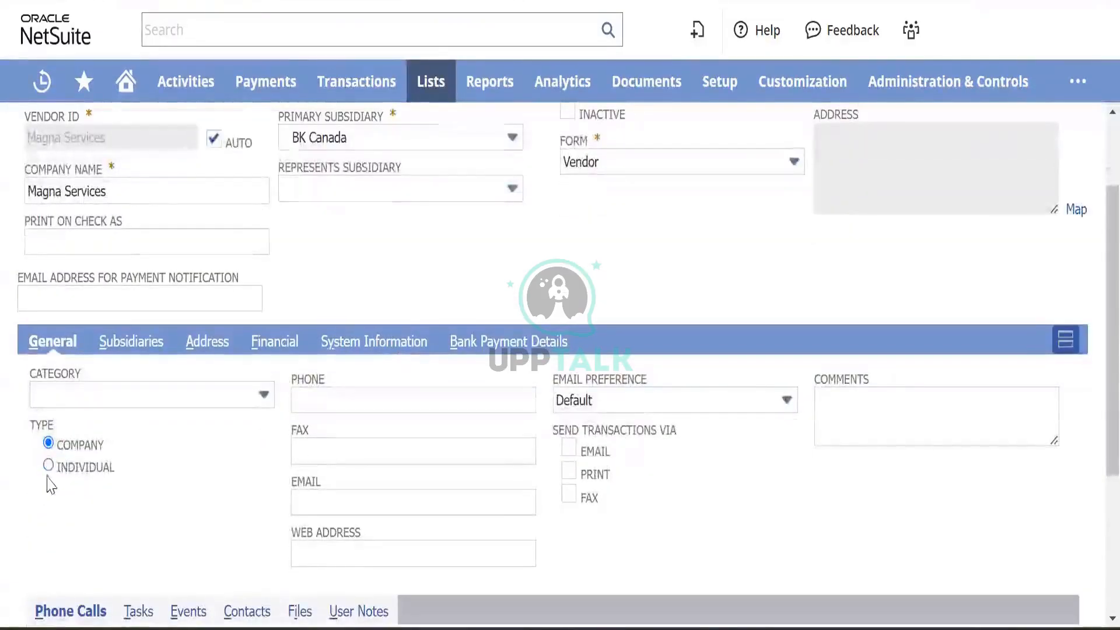
left_click(47, 466)
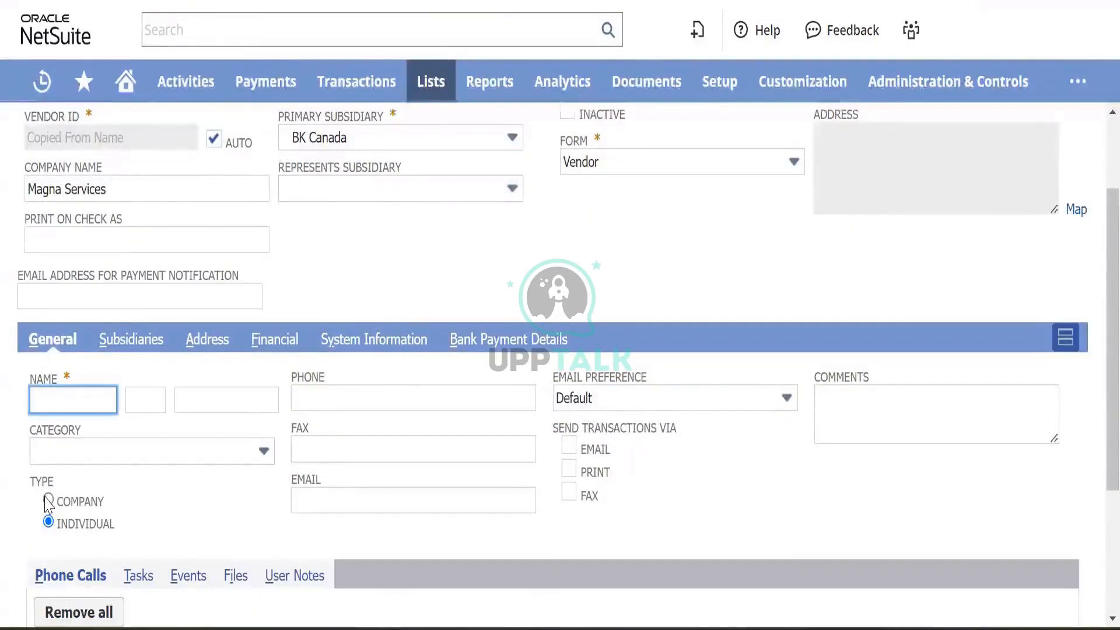
left_click(49, 500)
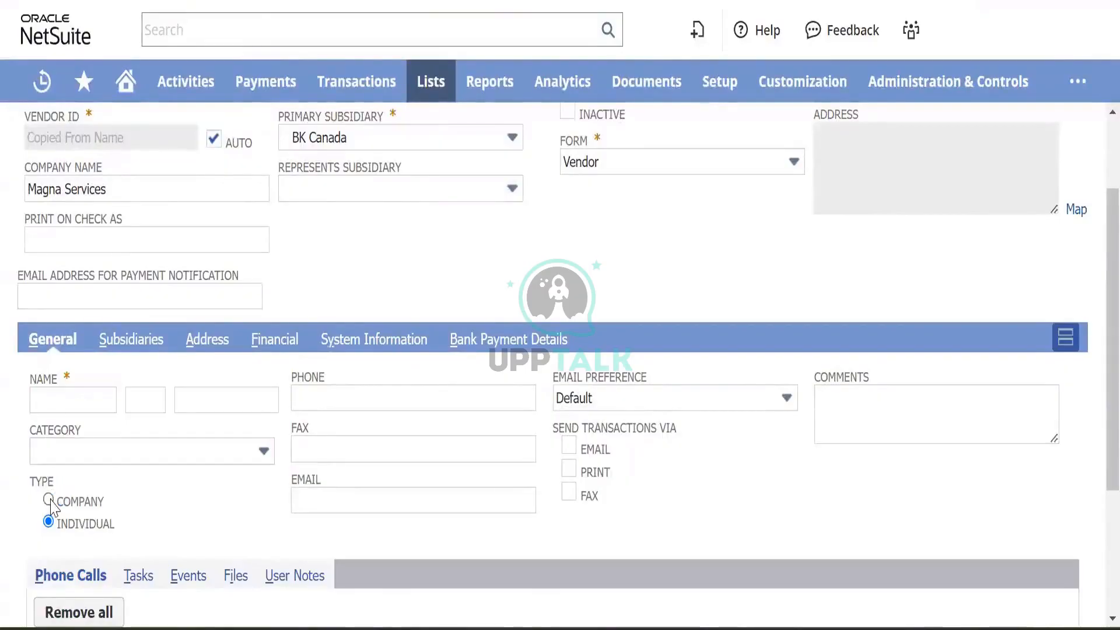
scroll(307, 425, "down", 2)
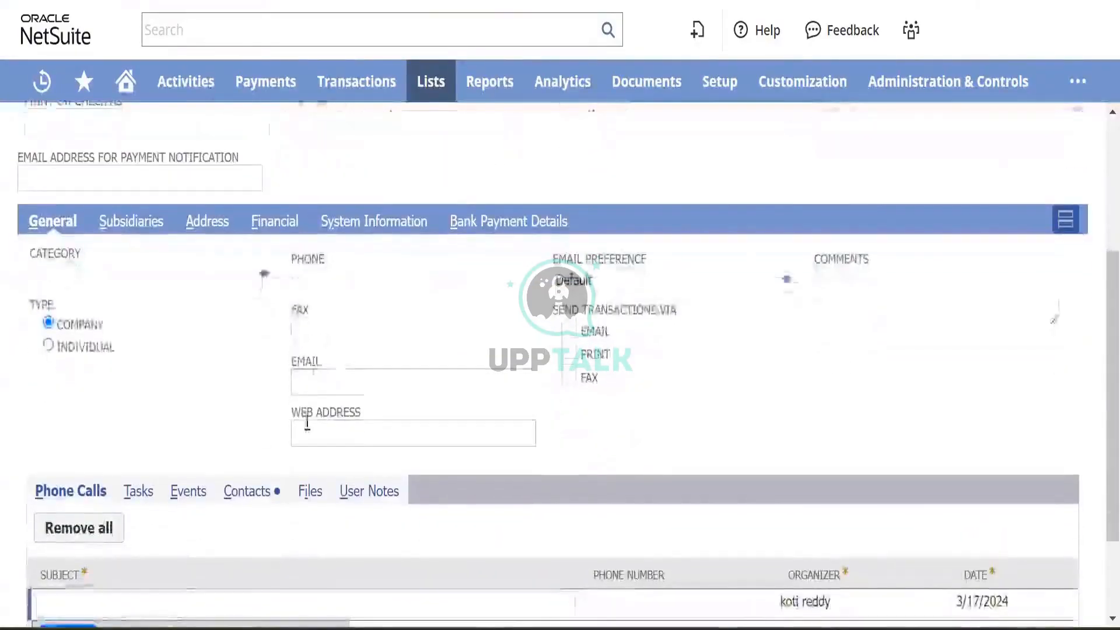
left_click(166, 277)
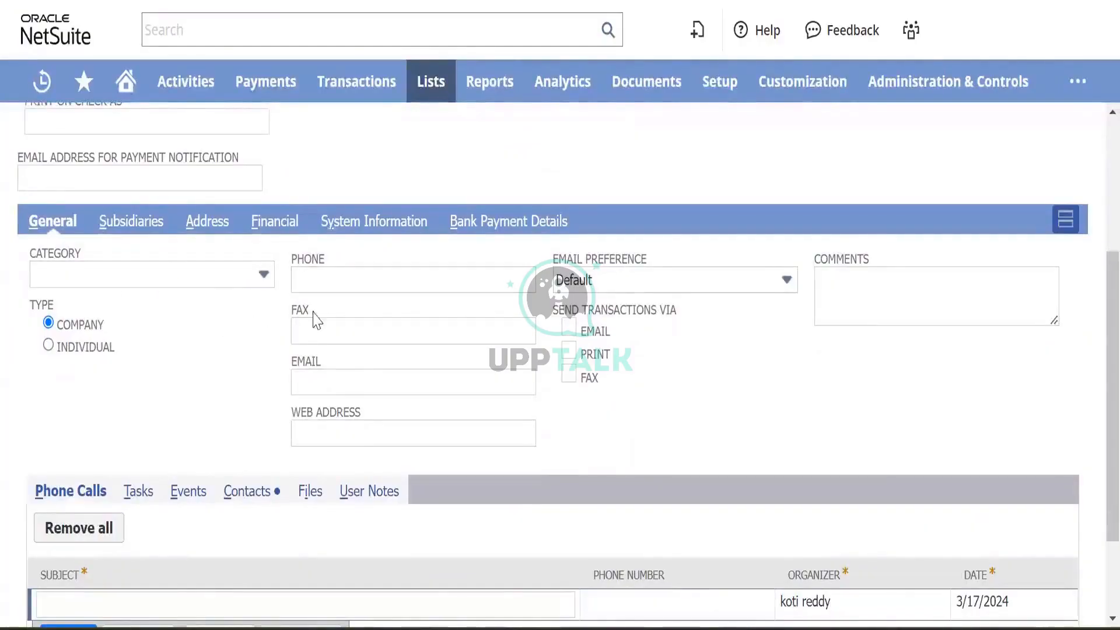
left_click(226, 280)
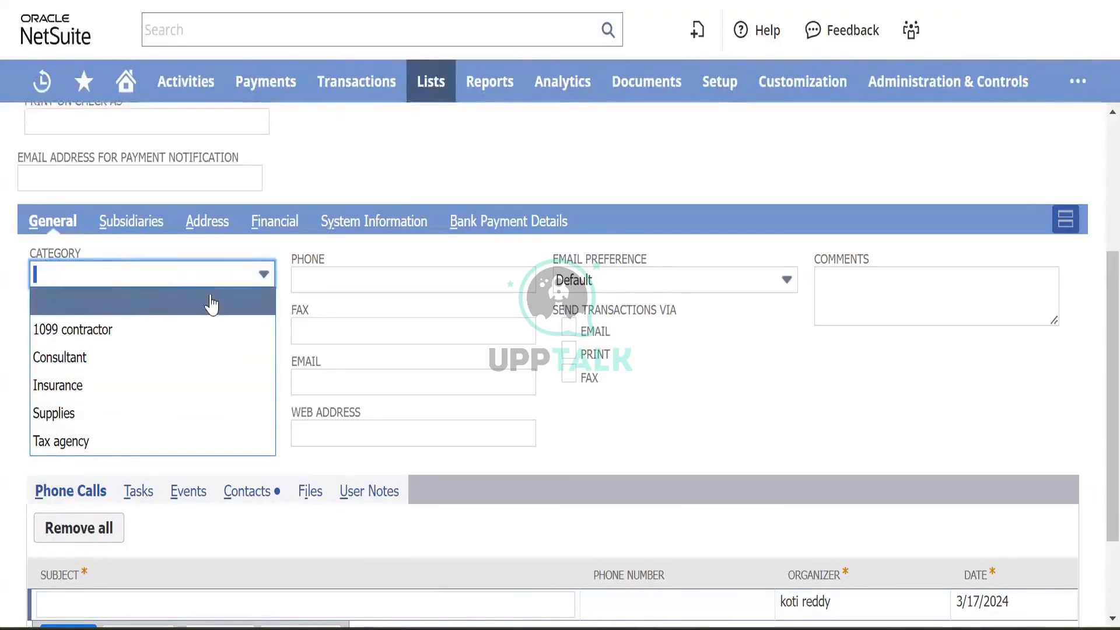
left_click(256, 250)
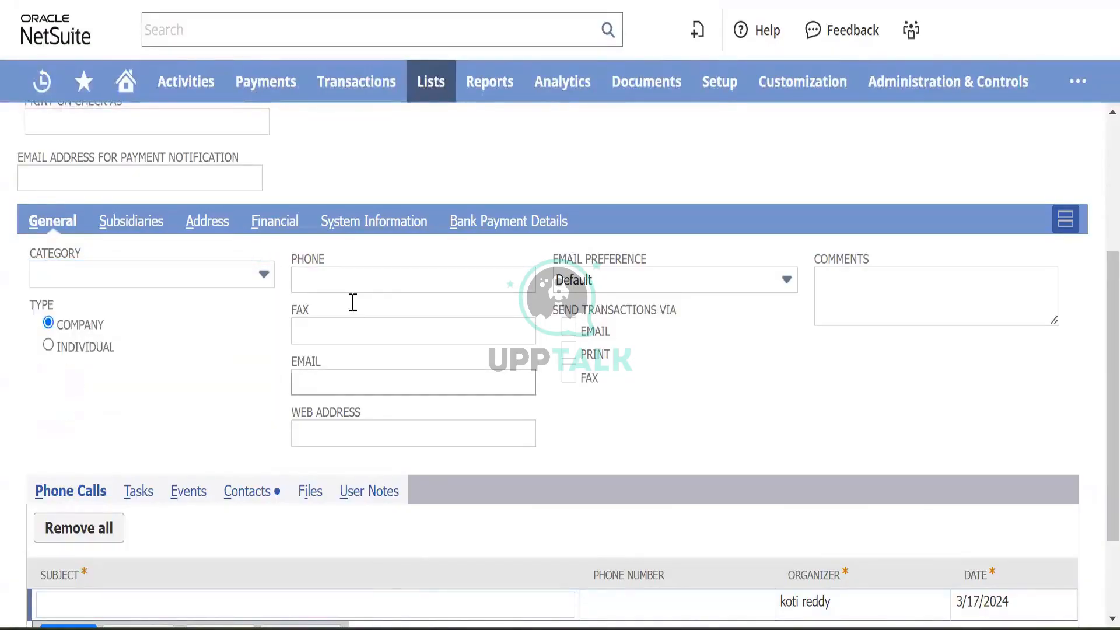
- Fill in the vendor's contact e-mail address and check the Files subtab
left_click(331, 386)
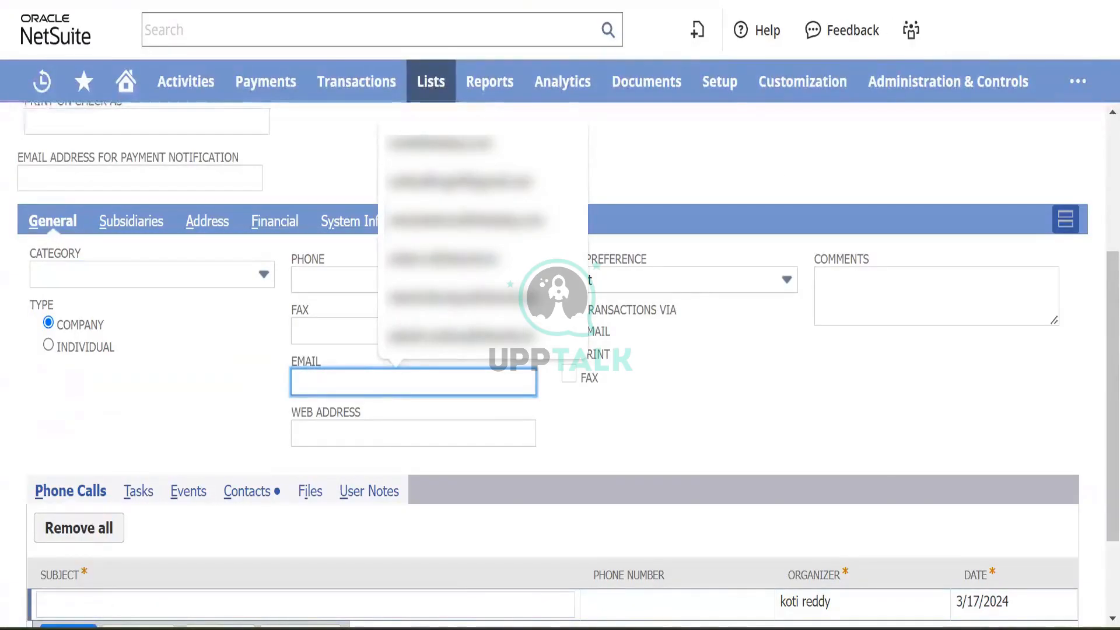
left_click(787, 314)
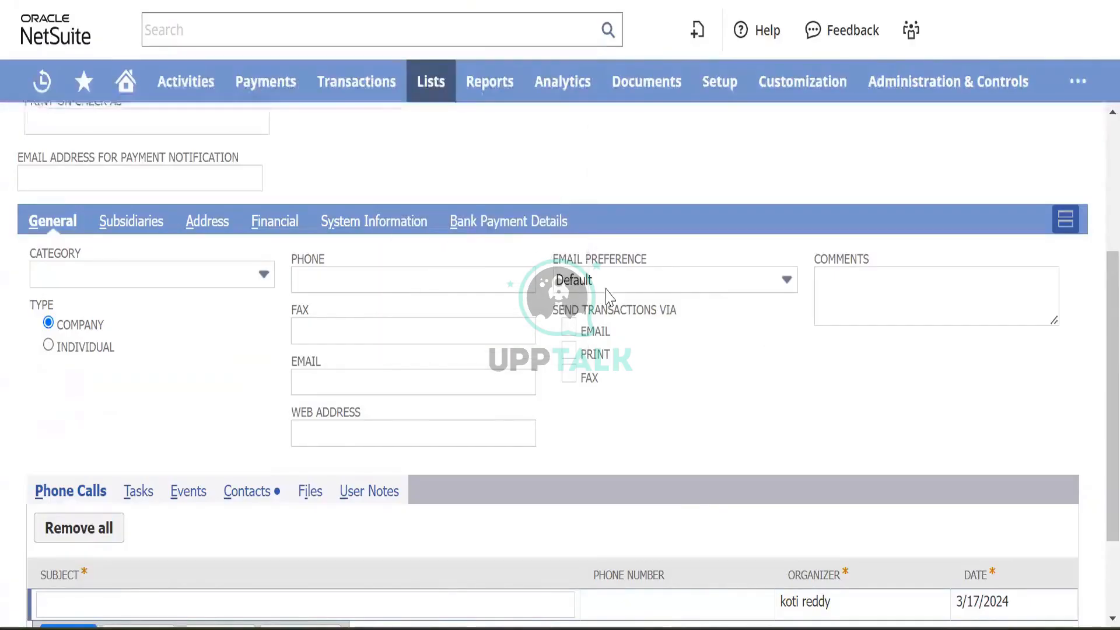
left_click(305, 386)
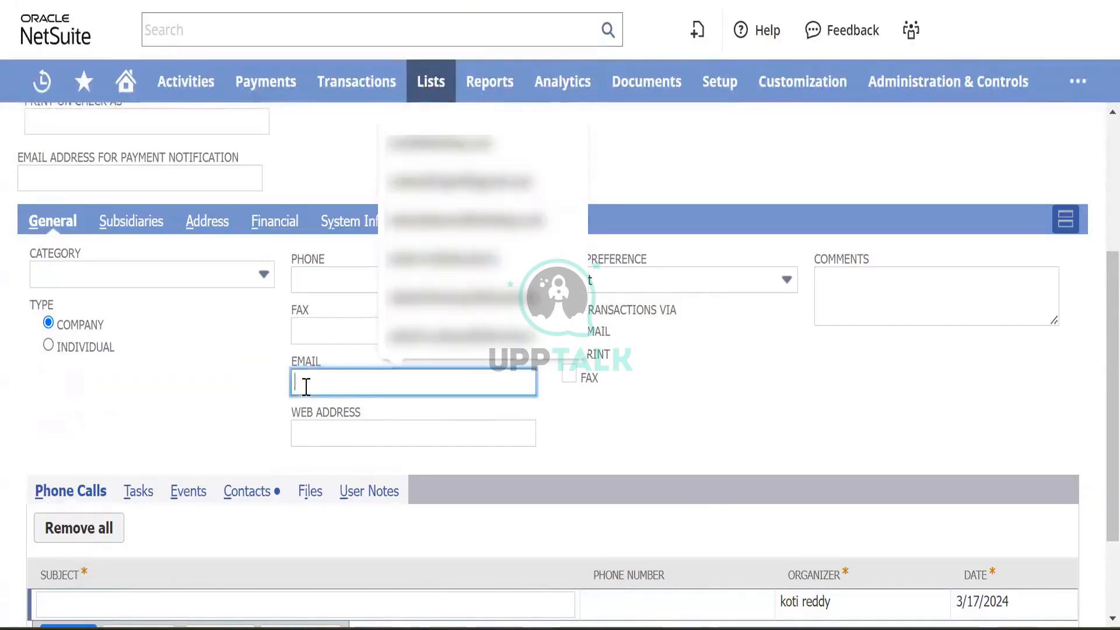
key("ctrl+v")
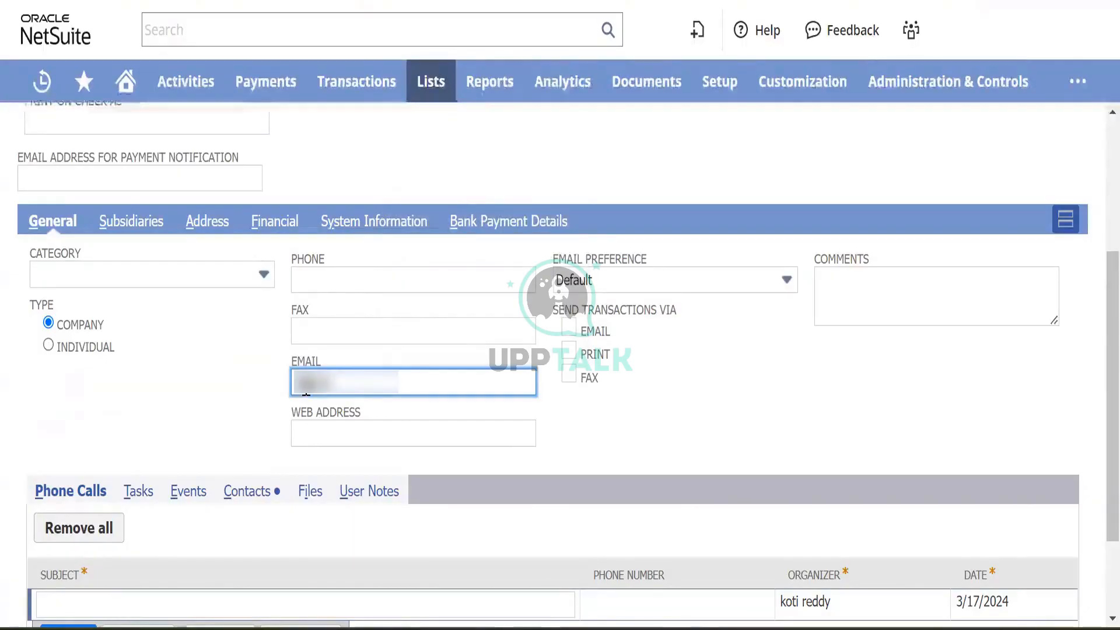
type("gmail")
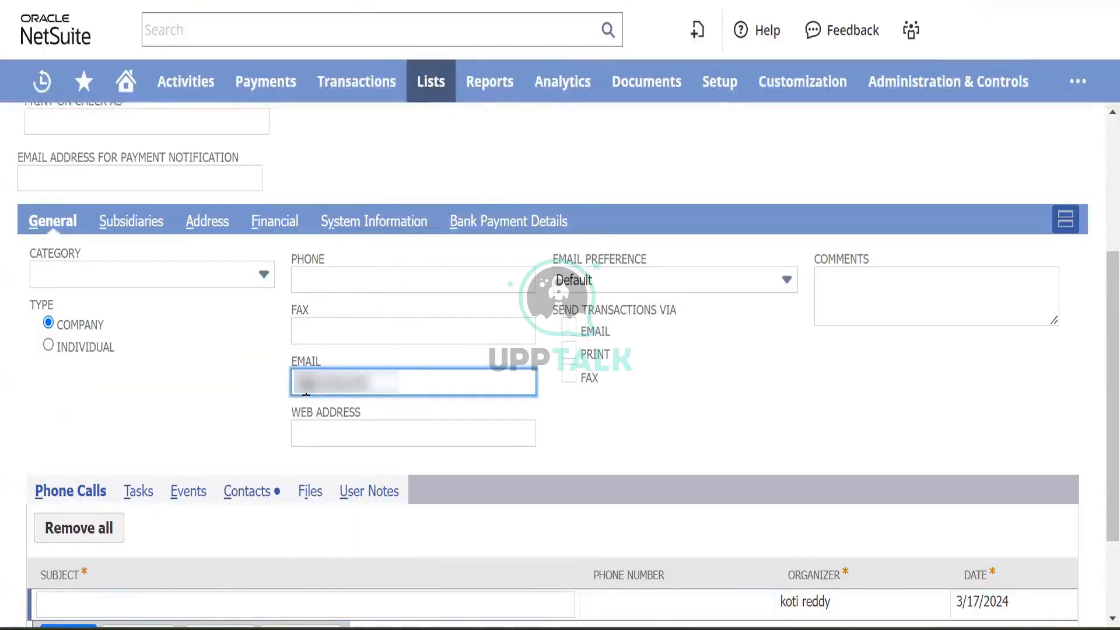
type(".com")
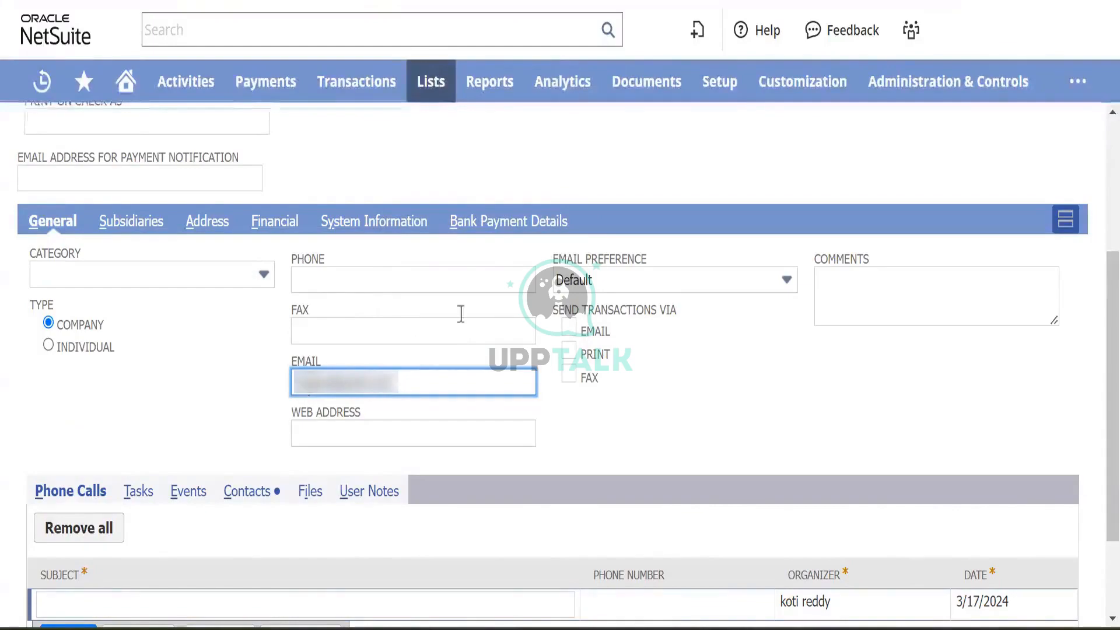
key("Tab")
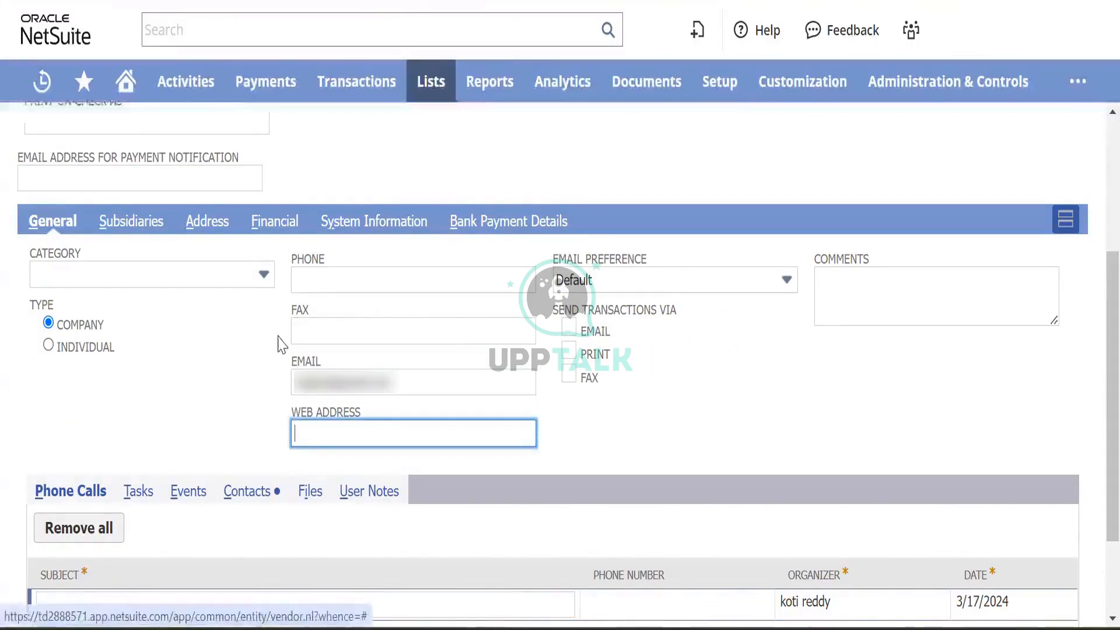
scroll(175, 373, "down", 2)
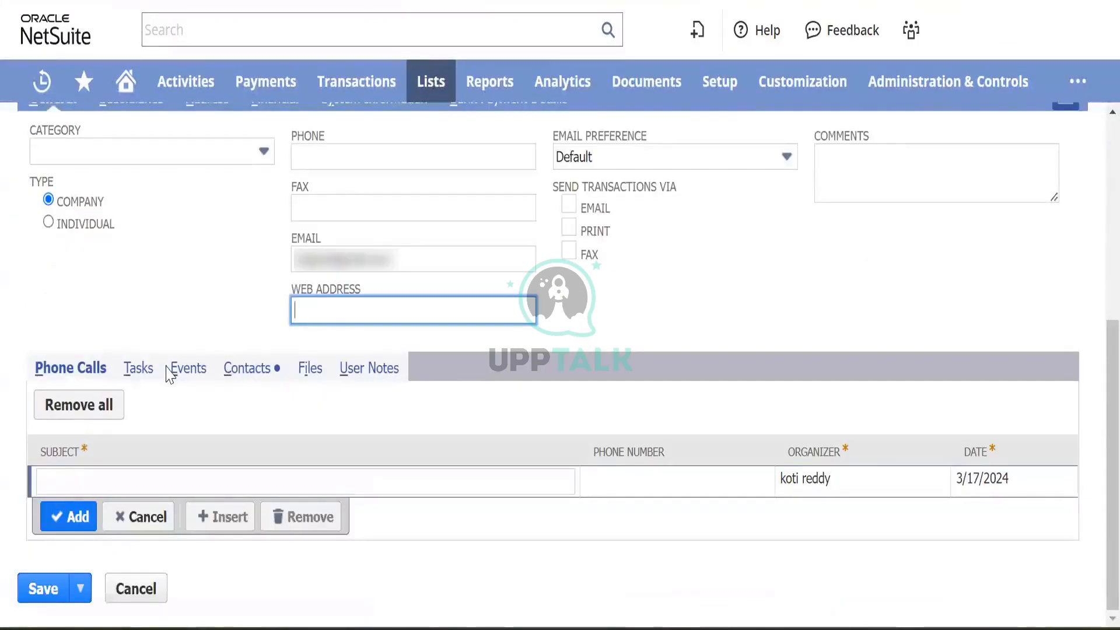
left_click(304, 369)
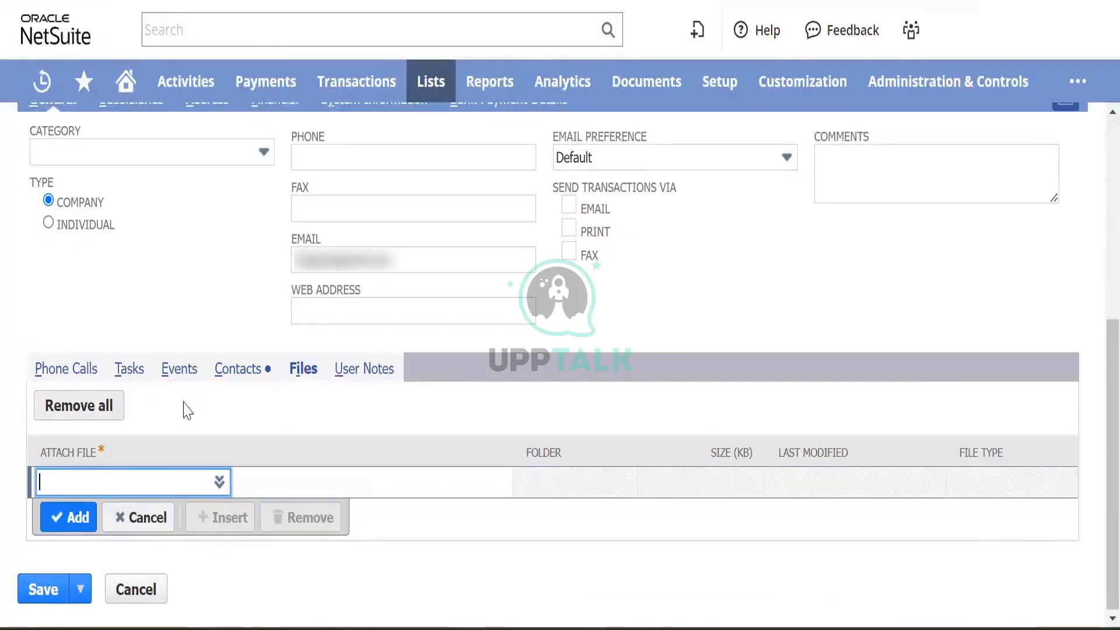
scroll(199, 394, "up", 4)
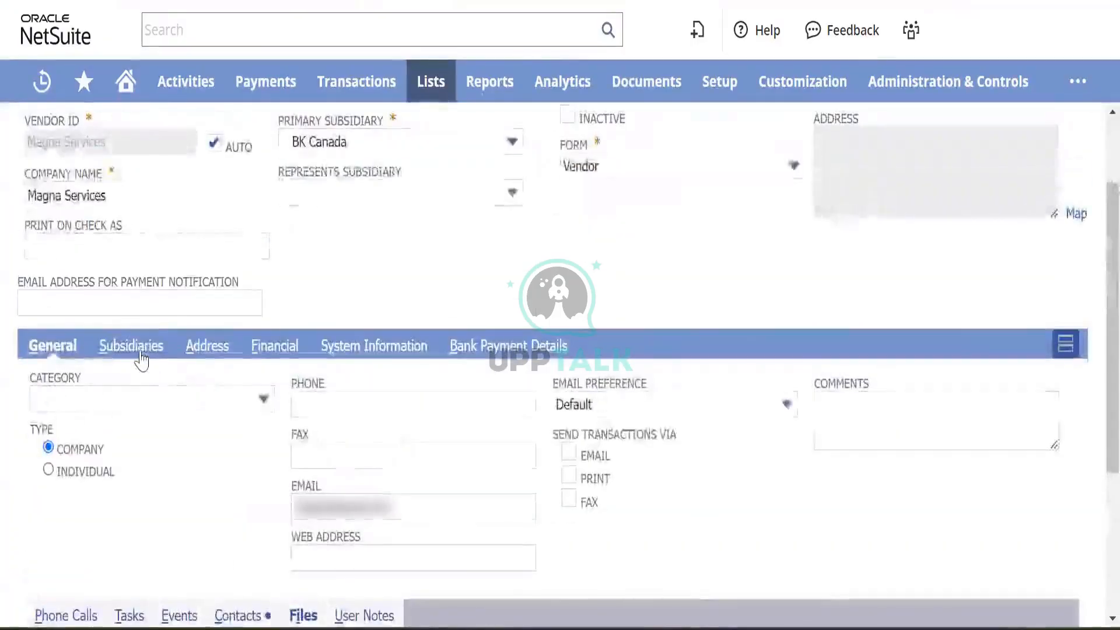
- Add a BK Nova Scotia line on the vendor's Subsidiaries subtab, then view the addresses
left_click(140, 348)
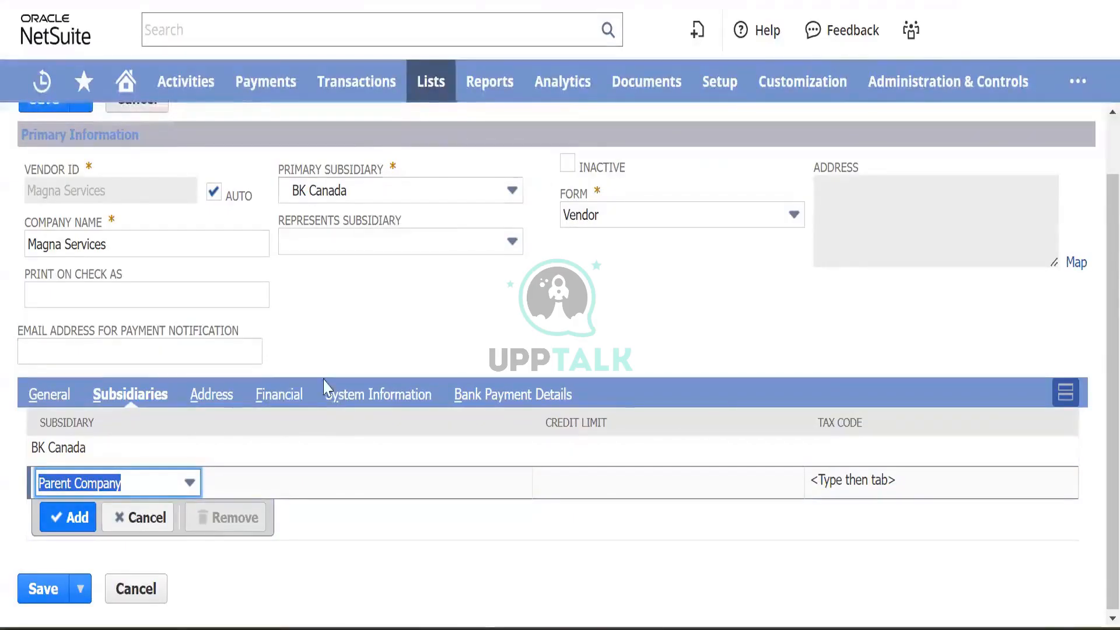
left_click(162, 489)
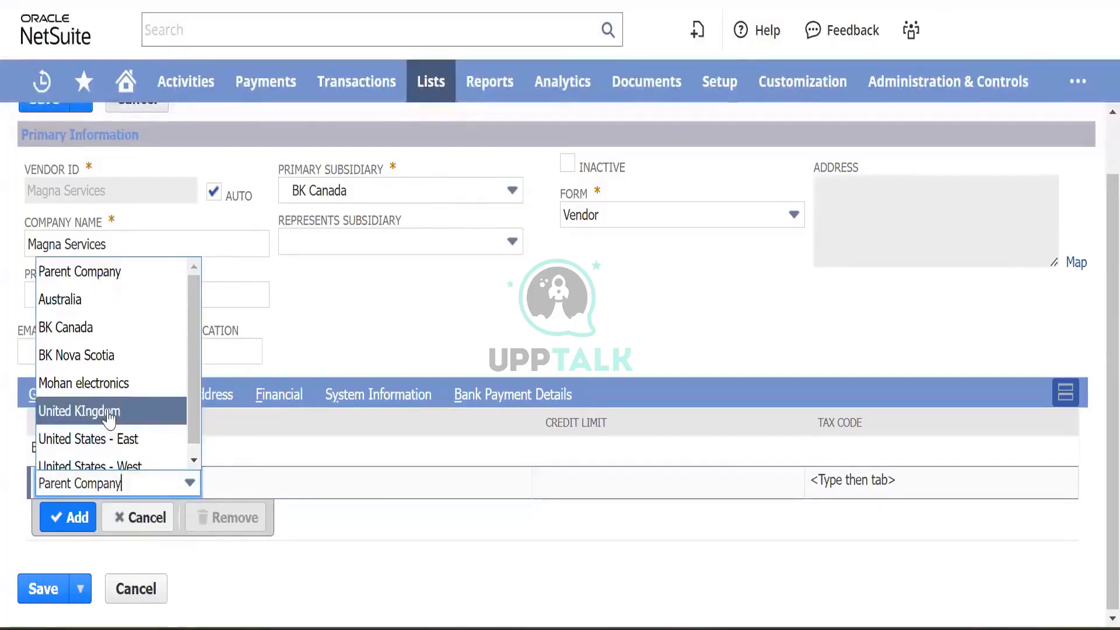
scroll(110, 419, "down", 1)
left_click(126, 349)
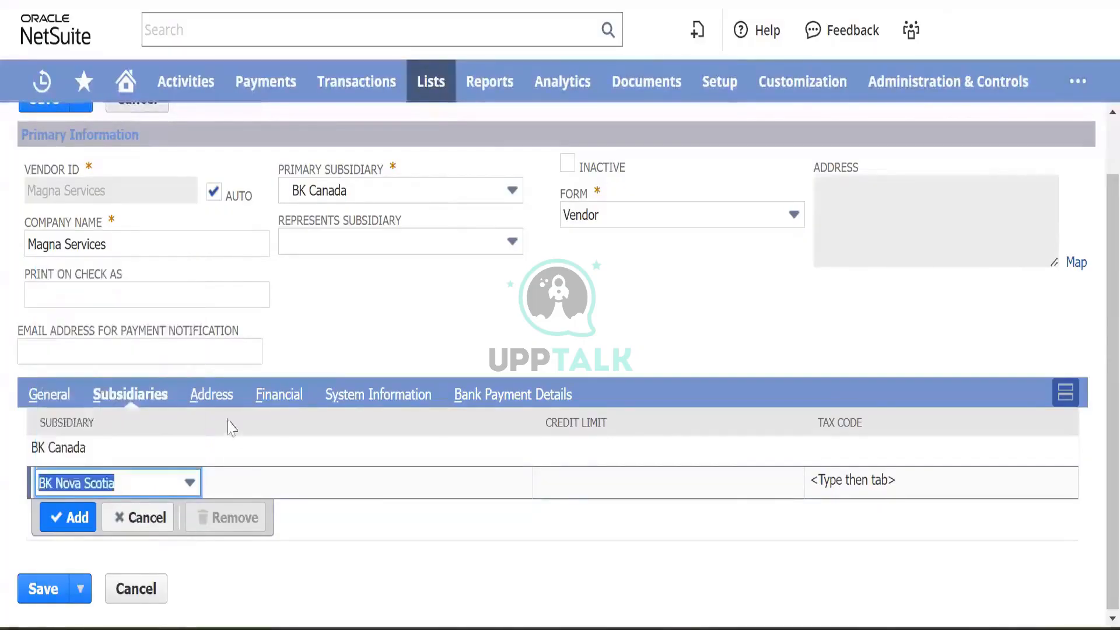
left_click(67, 521)
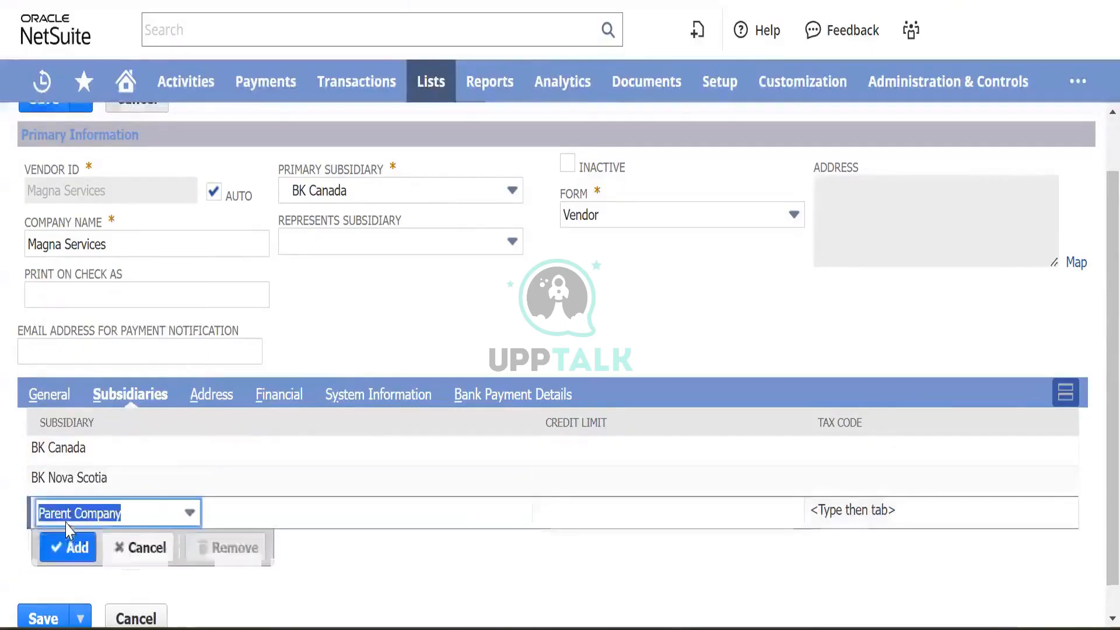
left_click(220, 394)
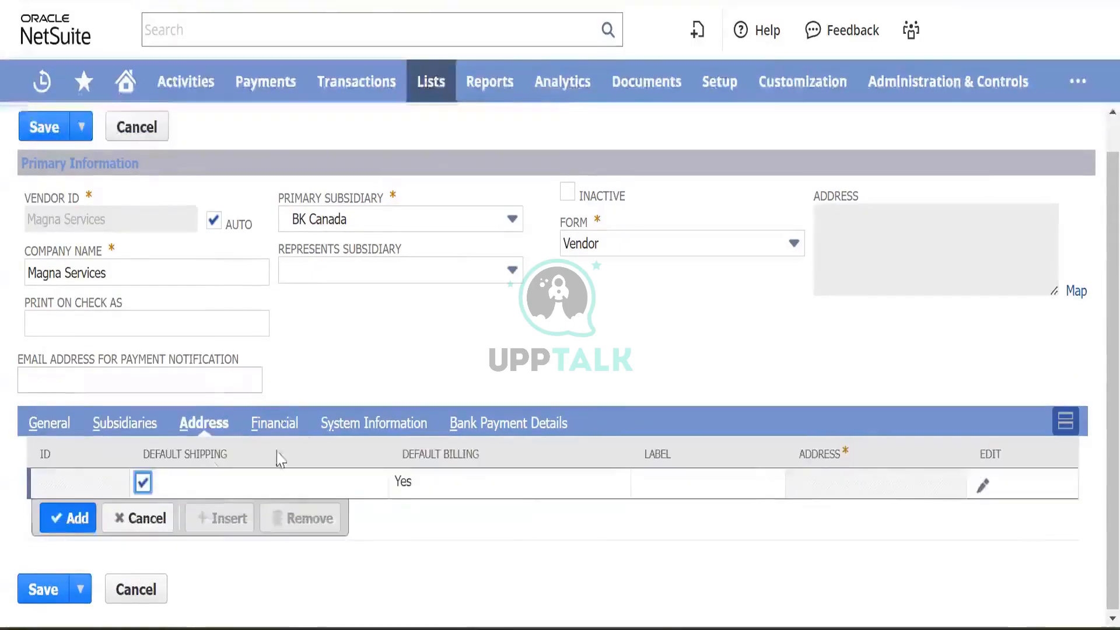
- Edit the default address, fill in Address 1 and choose Nova Scotia as the province
left_click(984, 487)
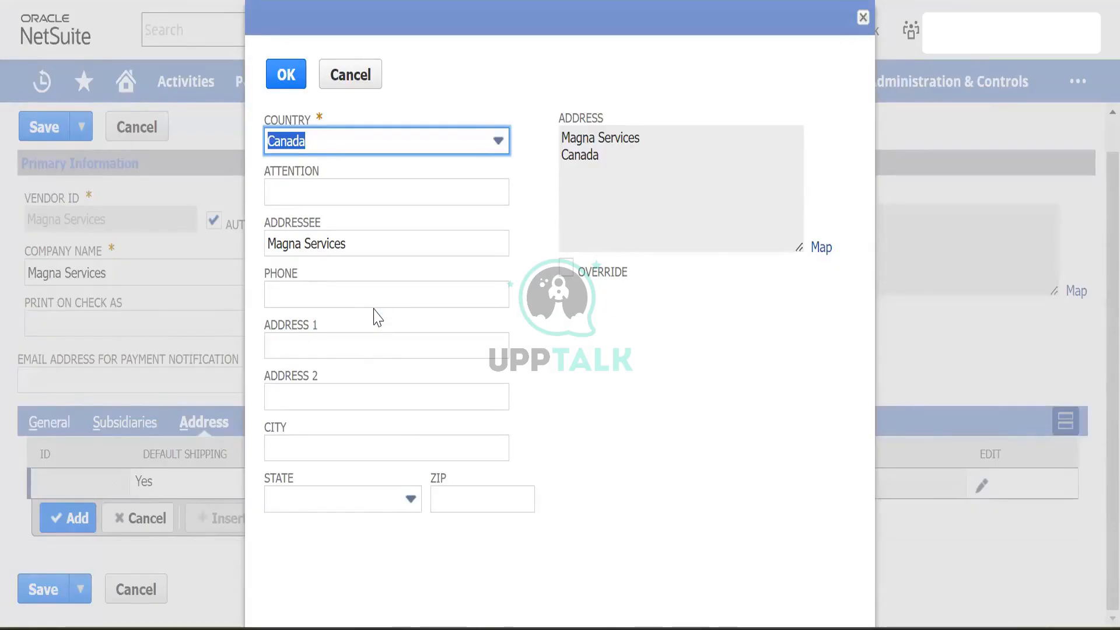
left_click(317, 346)
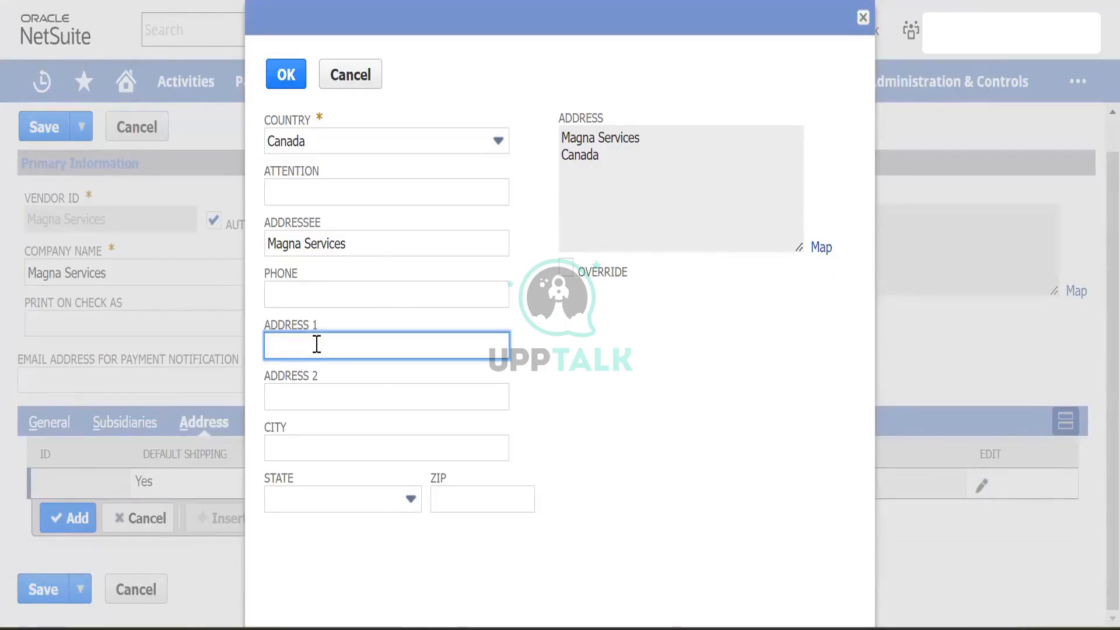
type("Canada")
key("Tab")
key("Tab")
key("Tab")
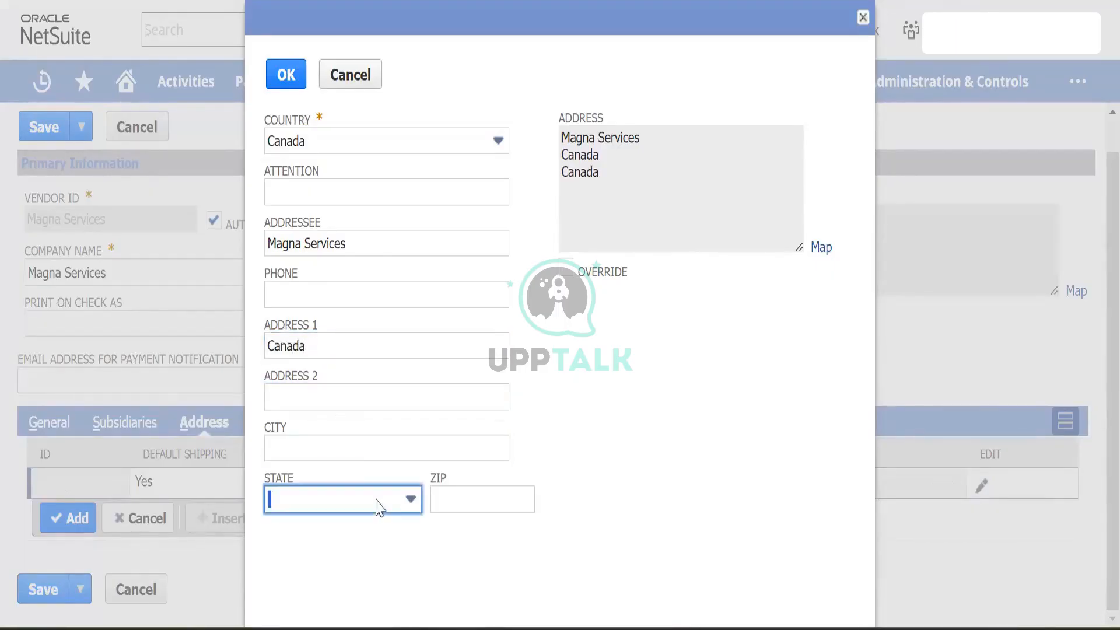
left_click(380, 503)
scroll(315, 522, "down", 3)
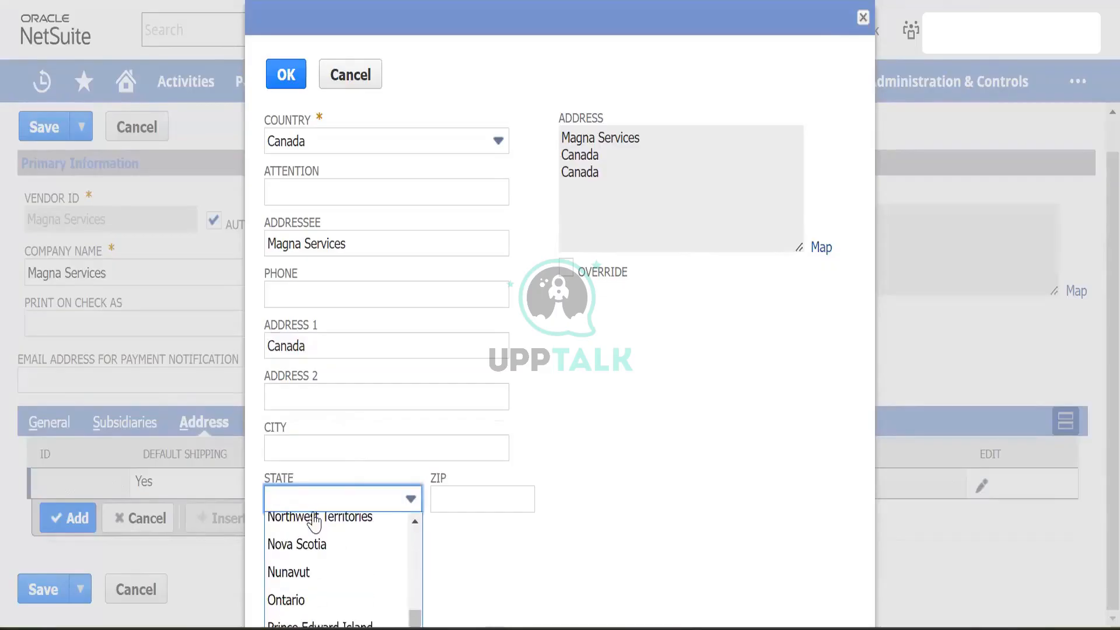
key("n")
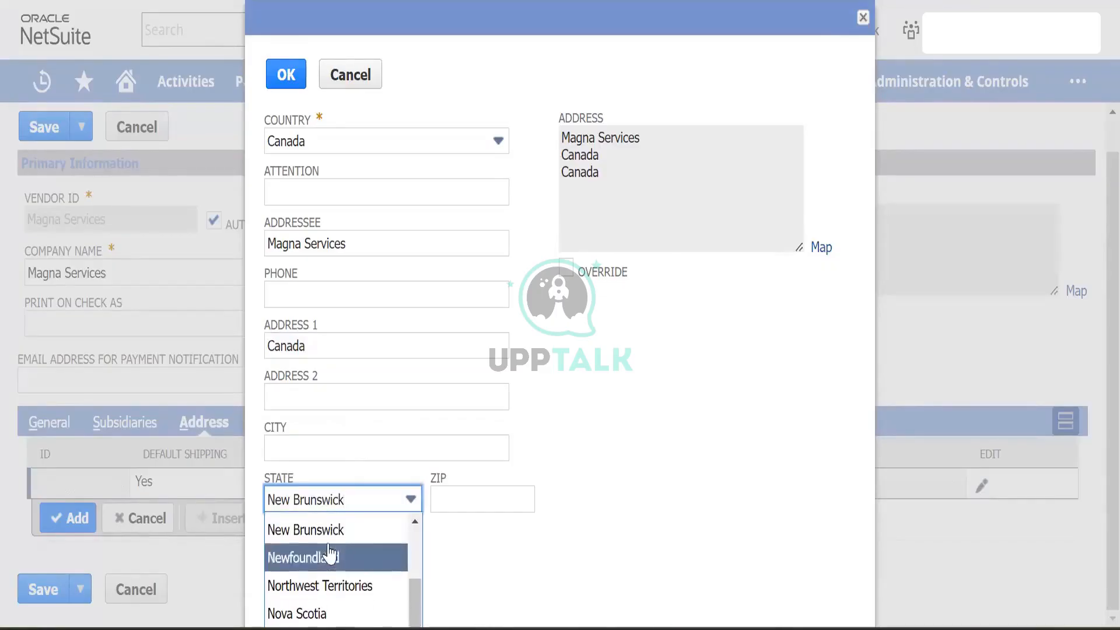
scroll(315, 554, "up", 1)
scroll(328, 555, "down", 2)
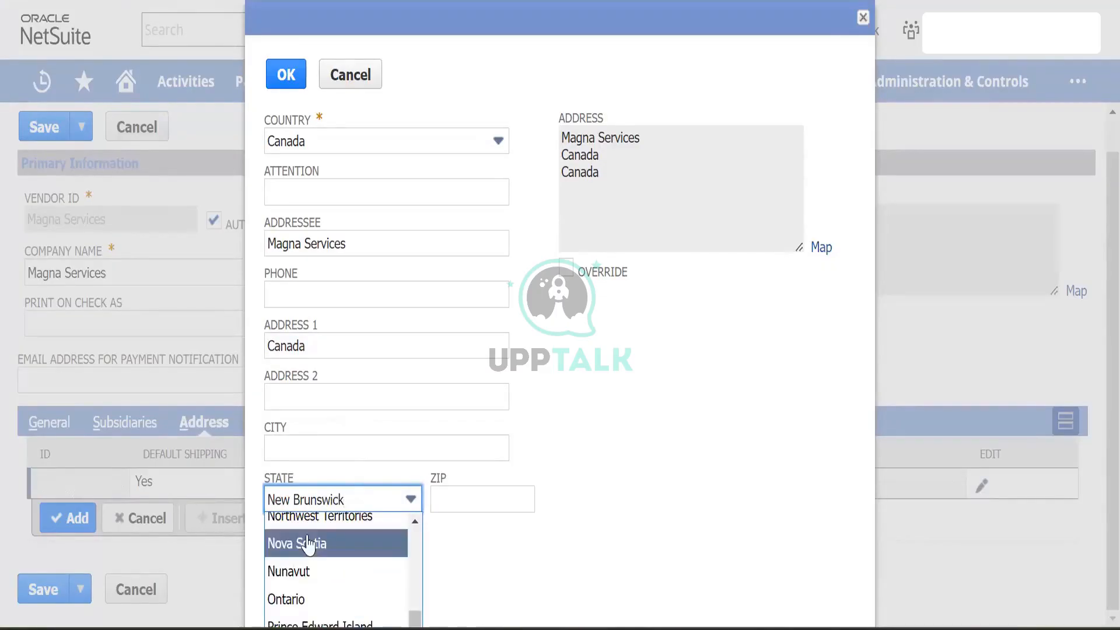
left_click(309, 545)
- Enter the address's ZIP code and confirm the address editor
left_click(445, 494)
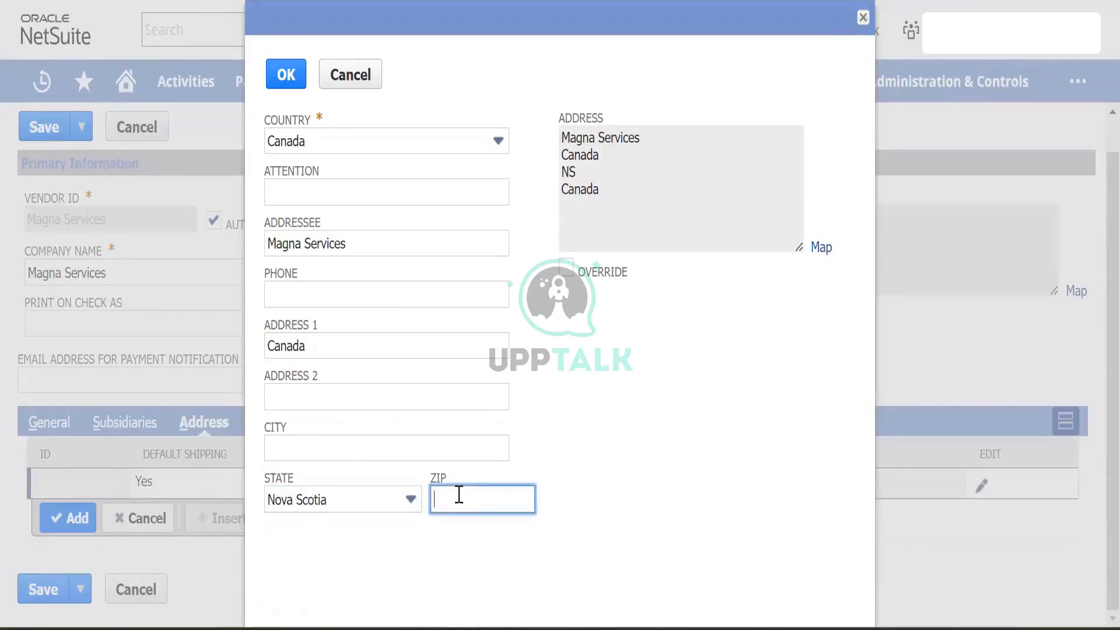
type("999999")
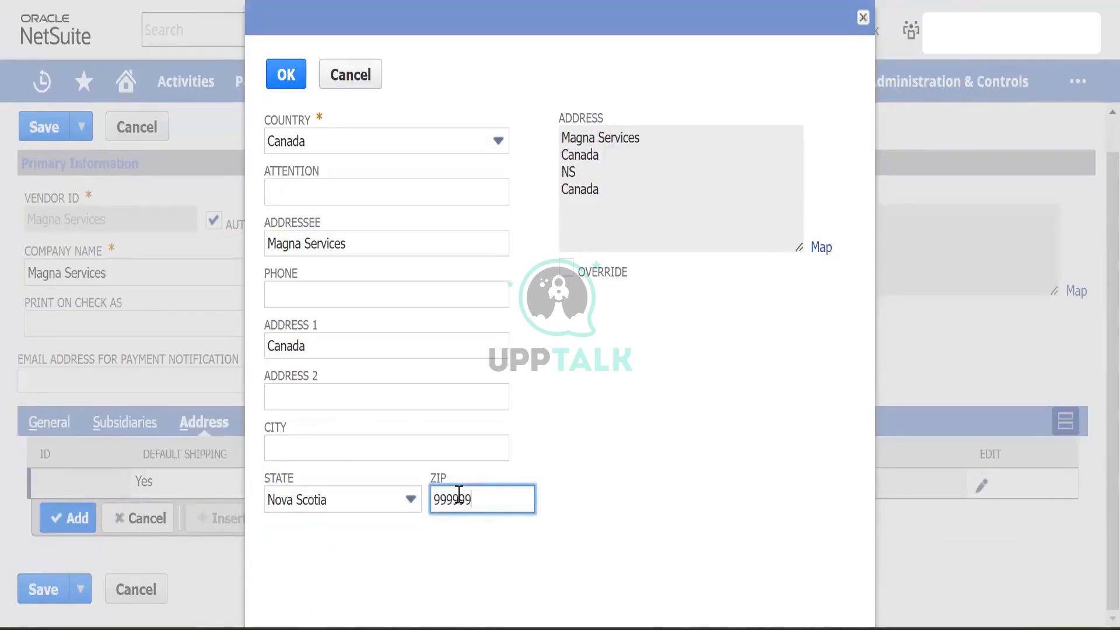
left_click(534, 563)
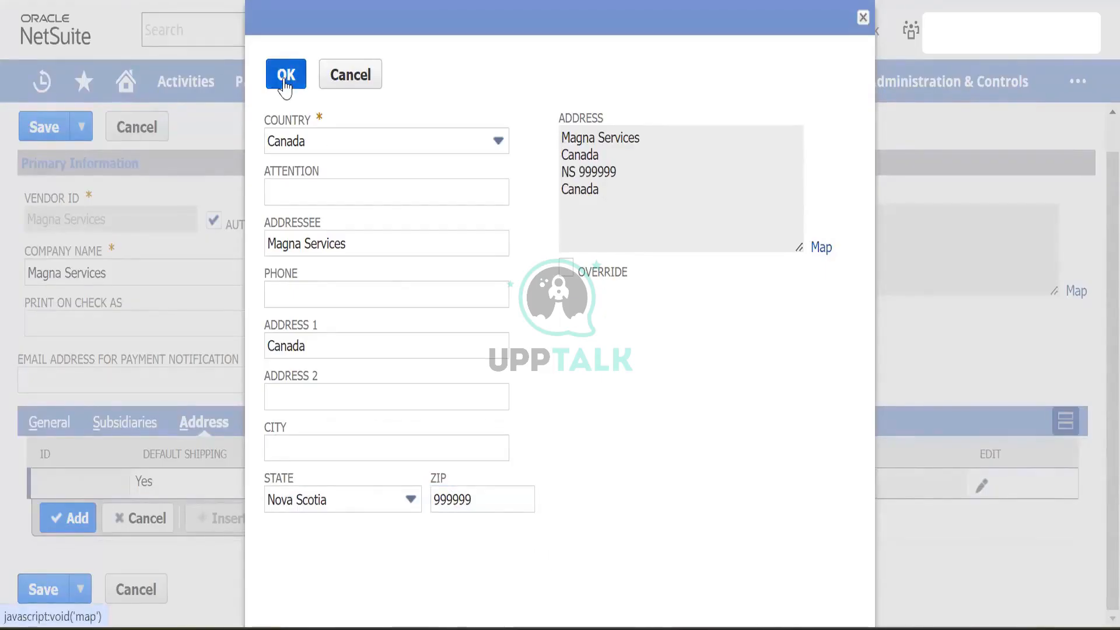
left_click(286, 76)
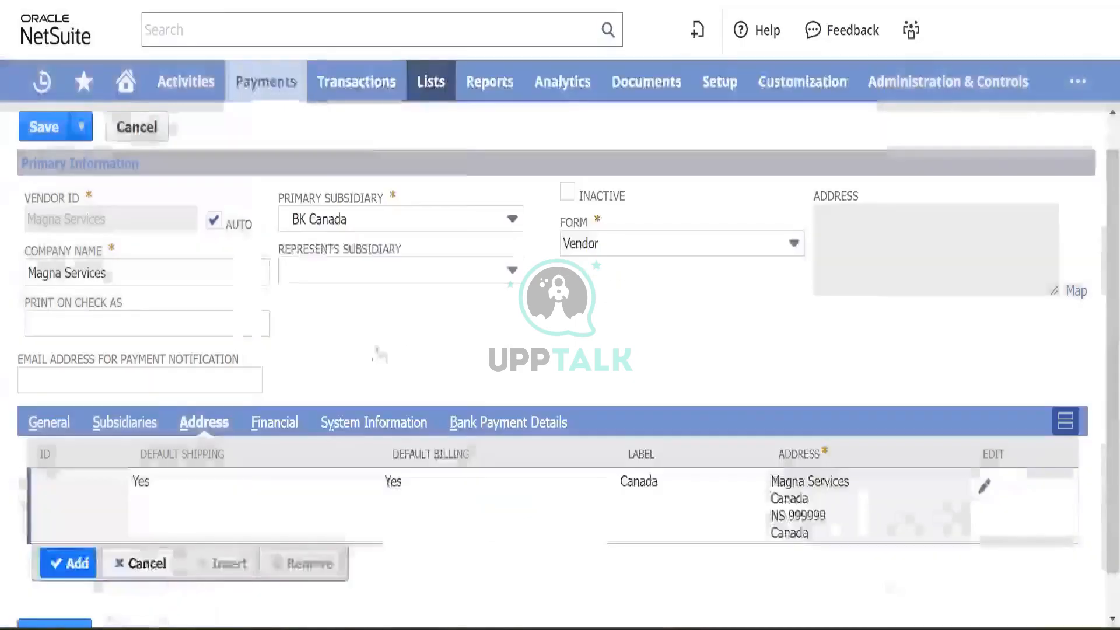
mouse_move(357, 81)
mouse_move(385, 339)
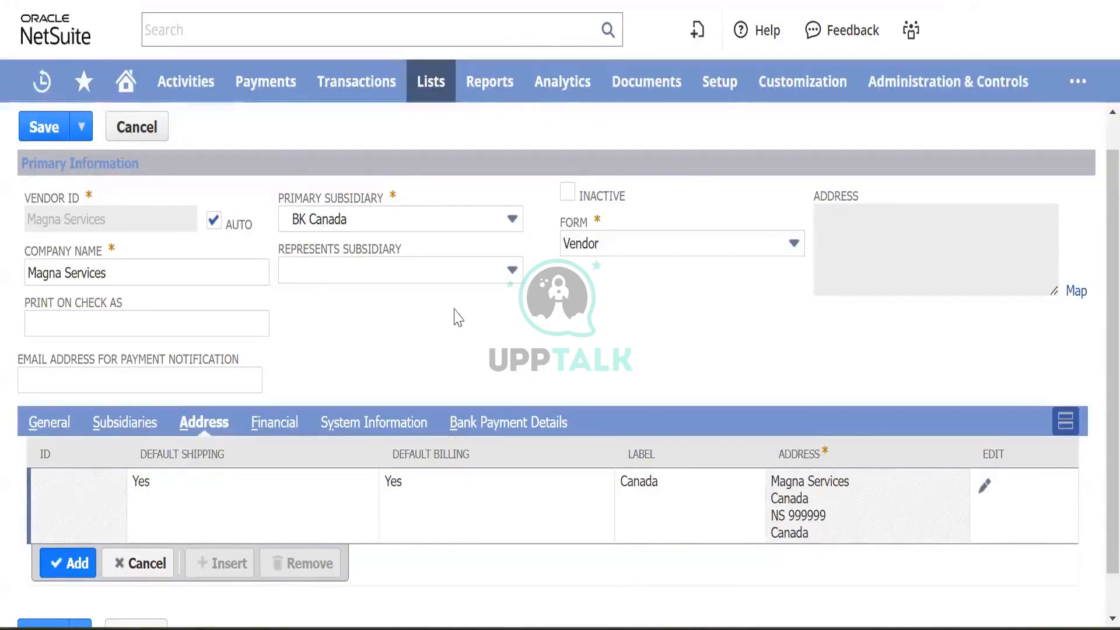
- Show the vendor's Financial subtab and browse the Terms, Expense and Payables account lists without choosing
left_click(274, 423)
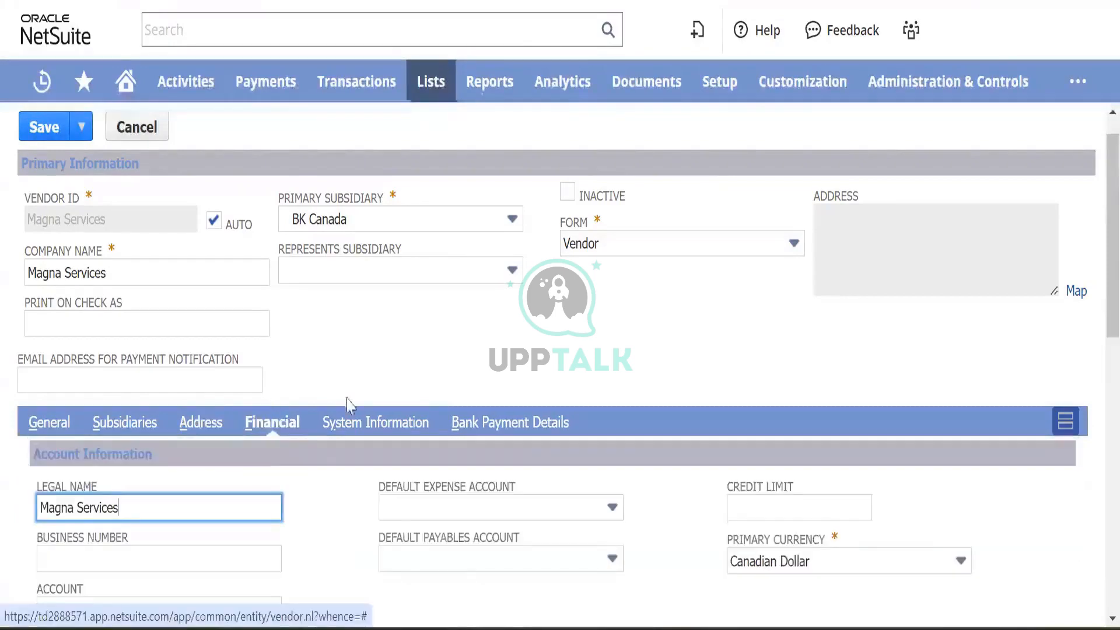
scroll(391, 362, "down", 5)
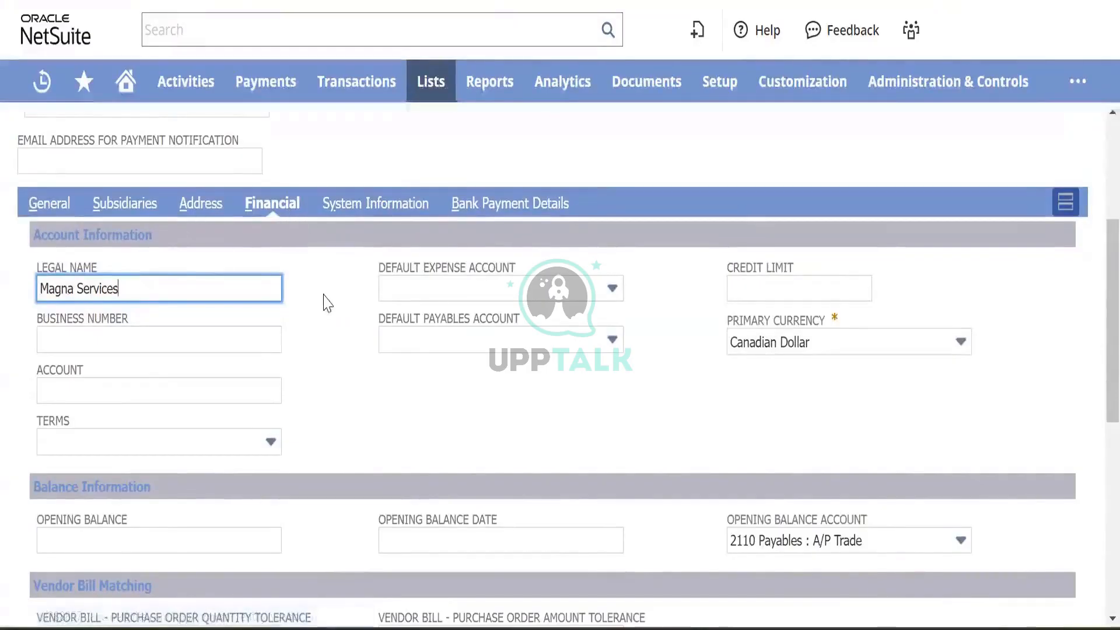
scroll(324, 302, "up", 5)
scroll(324, 302, "down", 4)
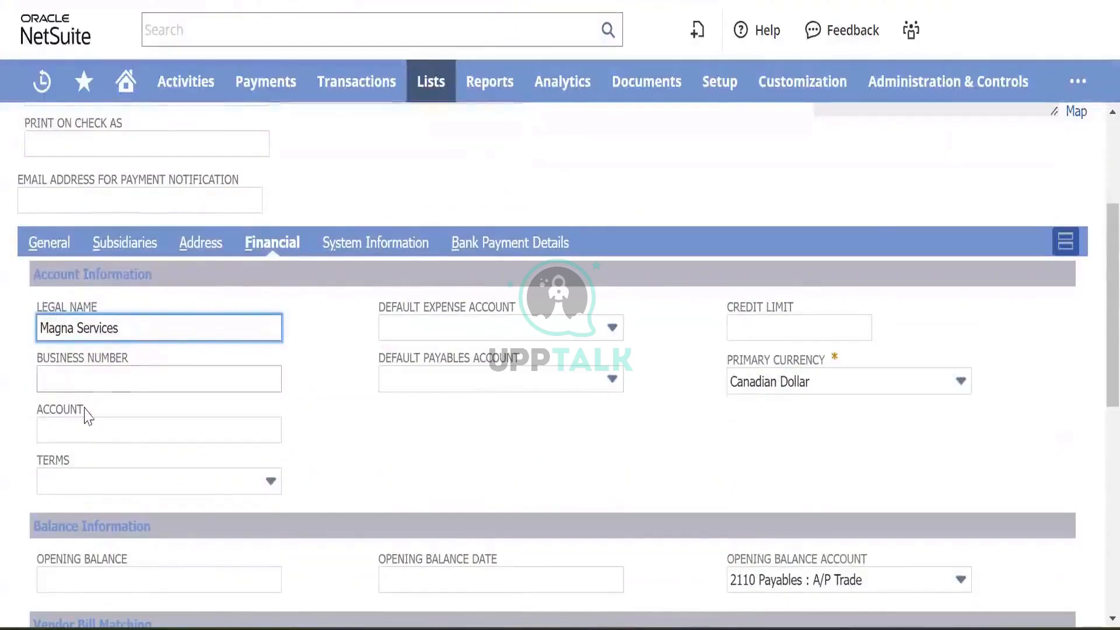
left_click(189, 485)
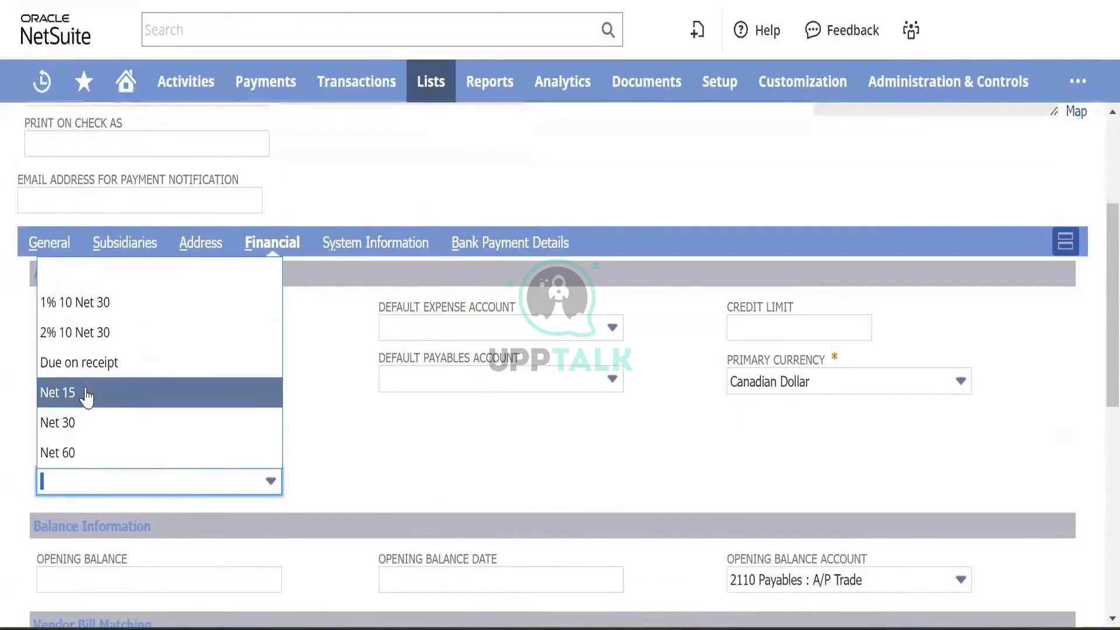
left_click(374, 452)
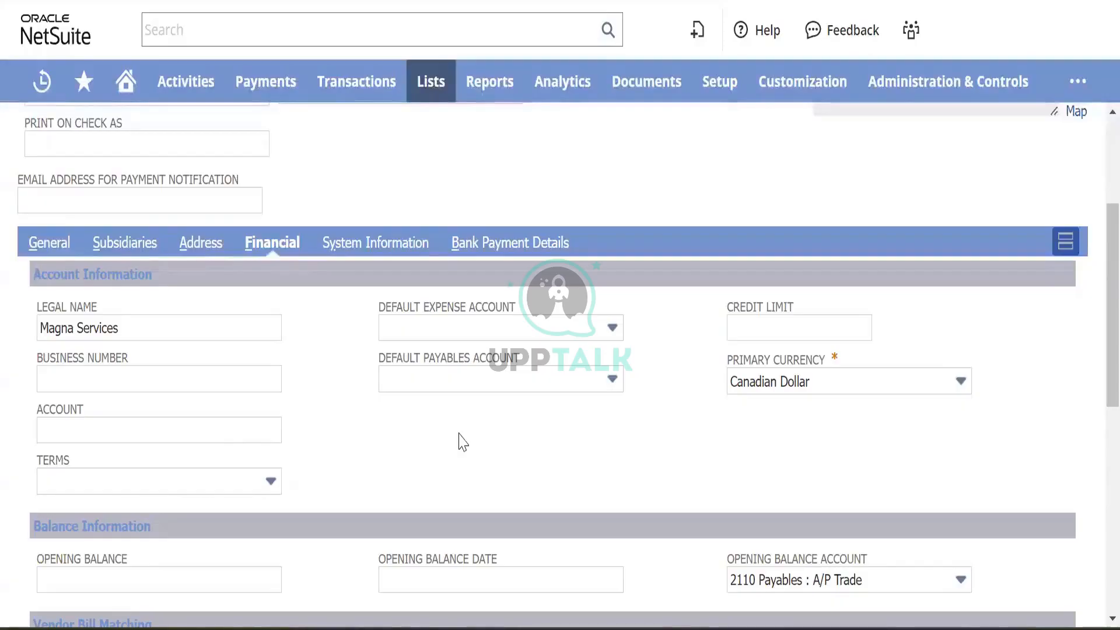
left_click(522, 329)
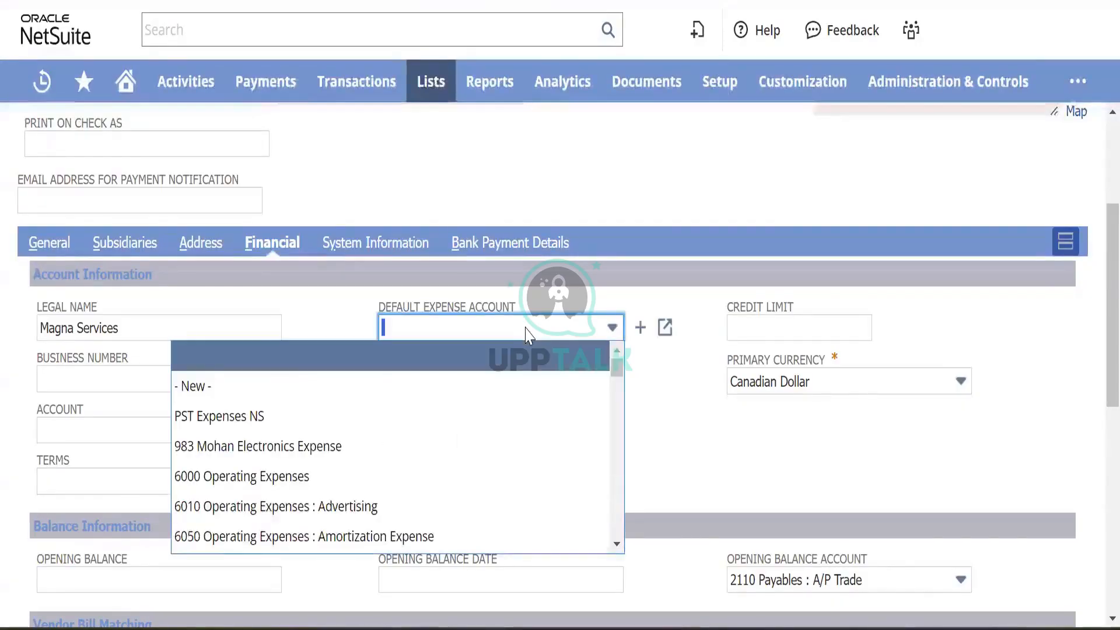
left_click(528, 335)
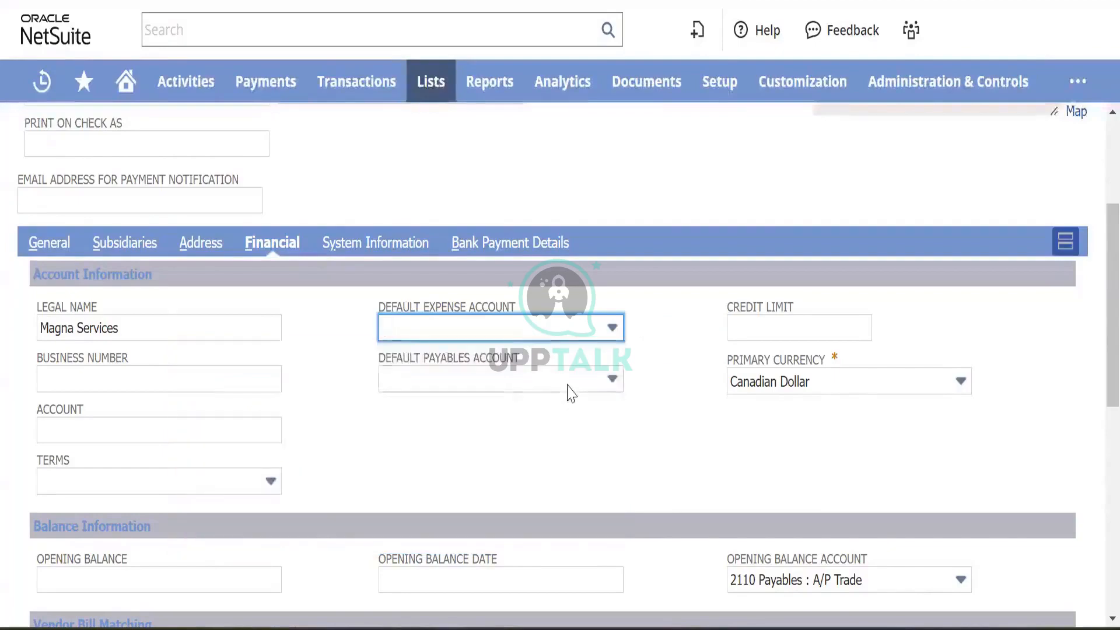
left_click(566, 382)
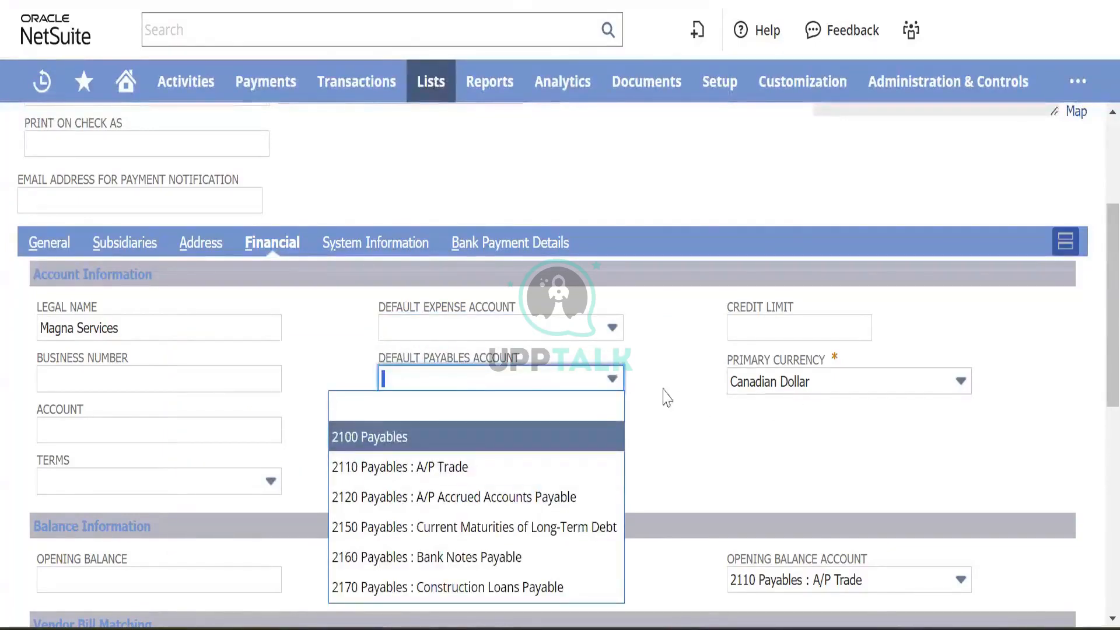
mouse_move(638, 379)
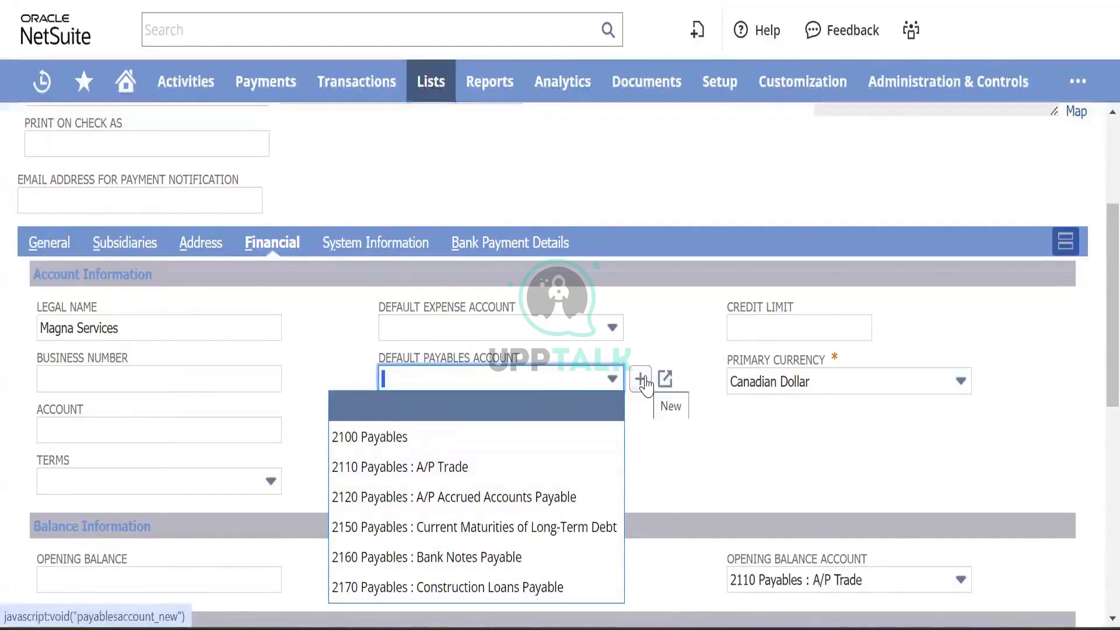
left_click(640, 379)
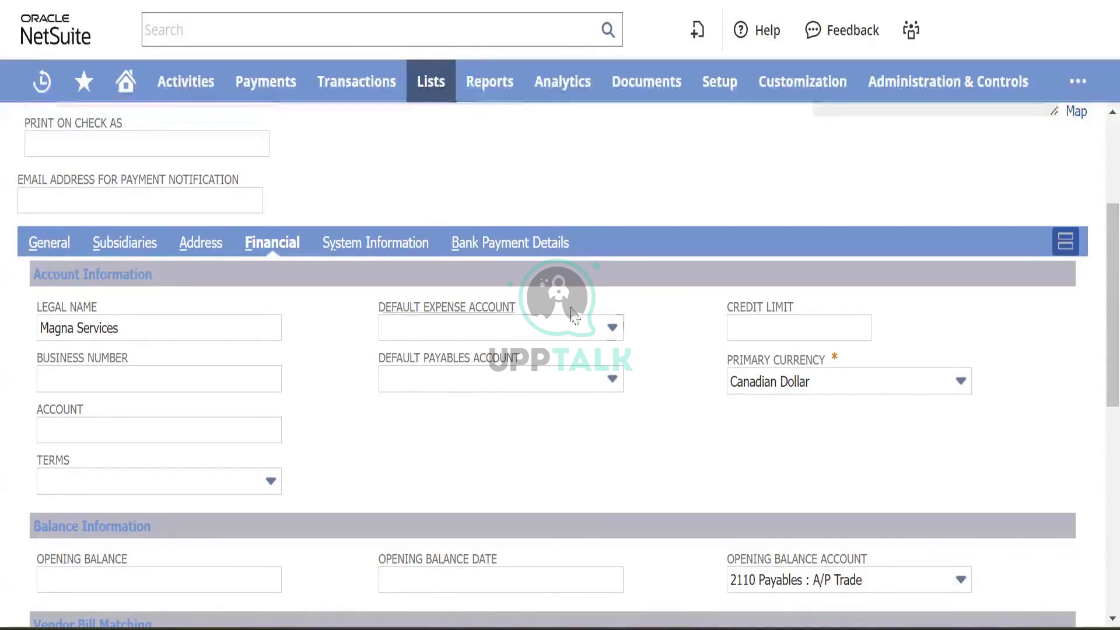
- Create expense account 22000 Trade Payable - Local for BK Canada, including children, and save it
left_click(640, 327)
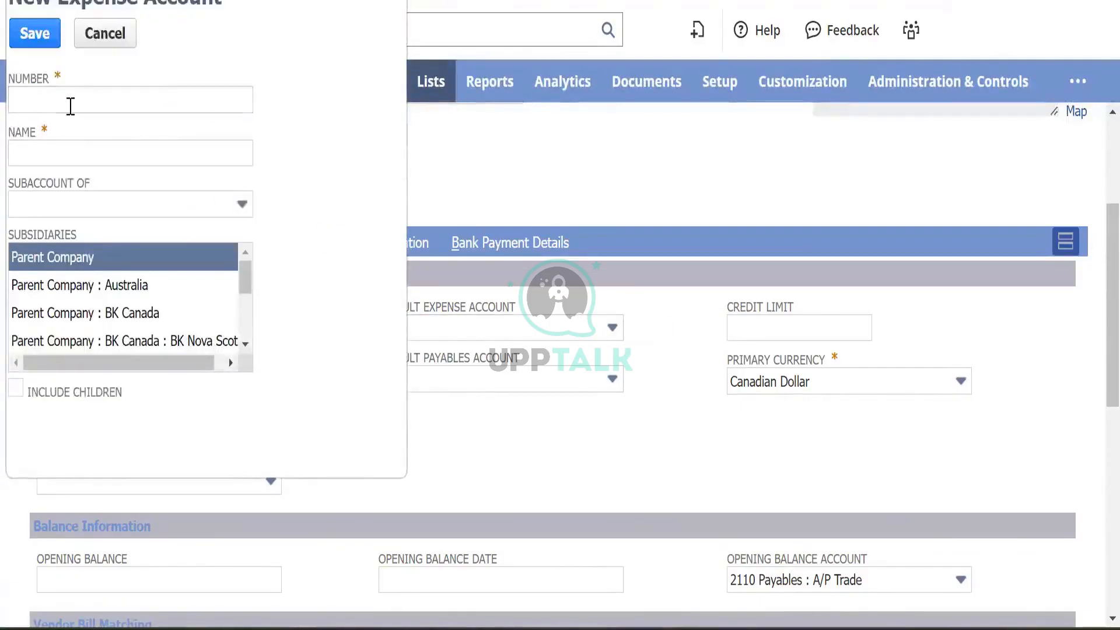
left_click(71, 105)
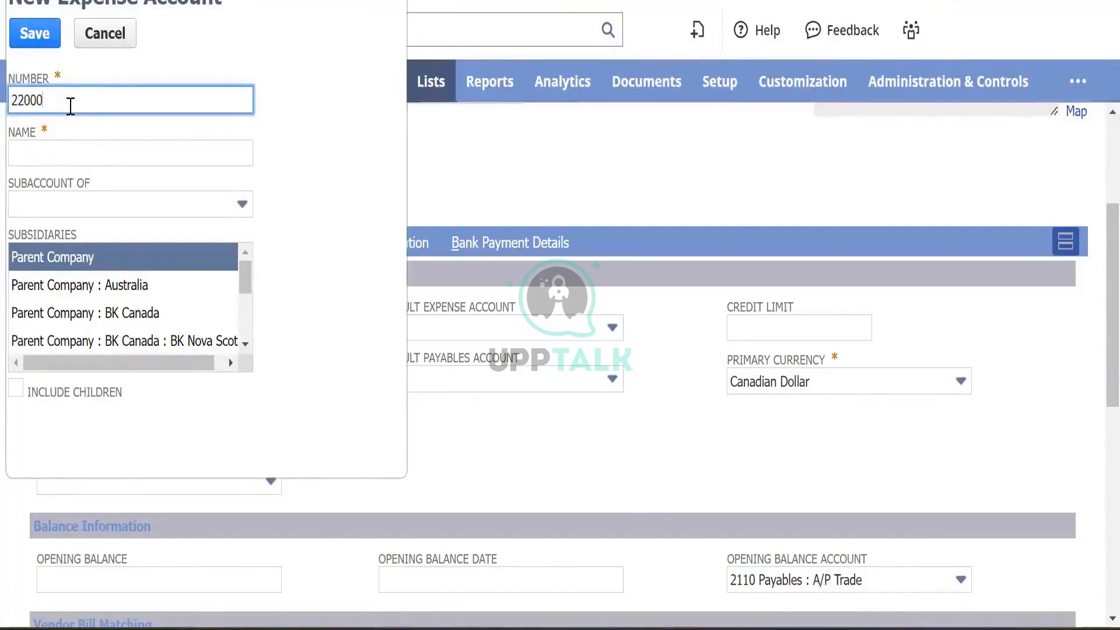
key("Tab")
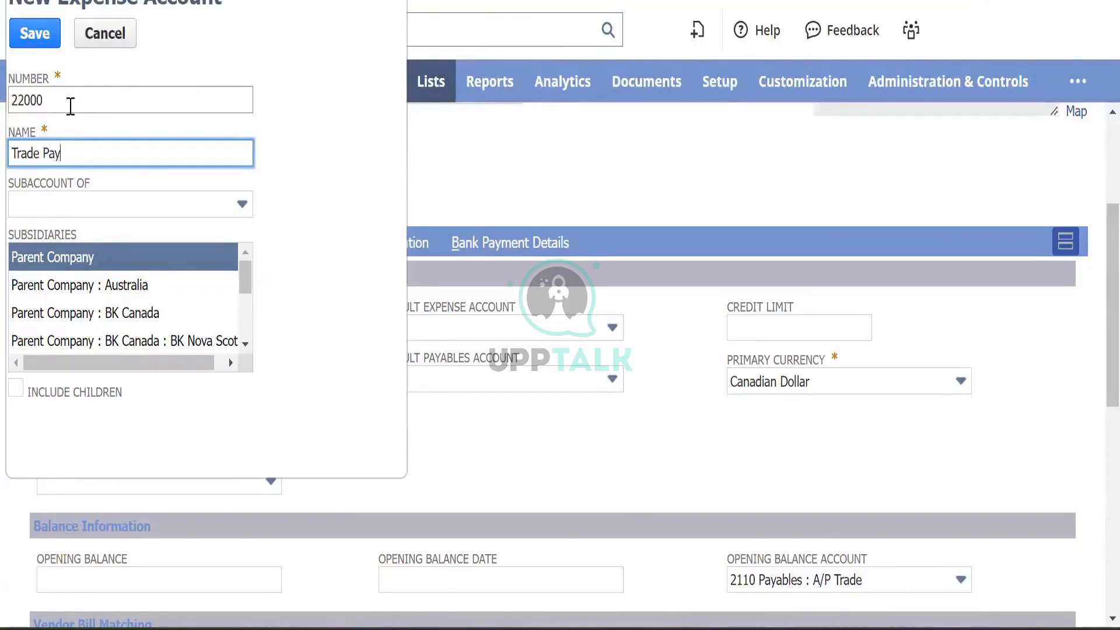
type("a")
key("Tab")
key("Tab")
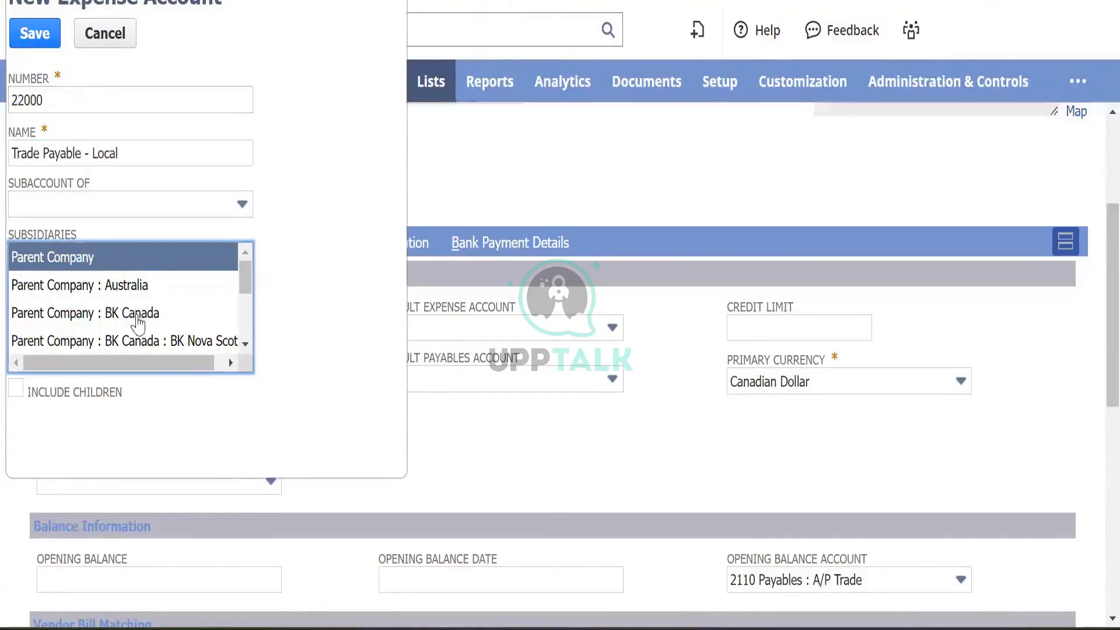
left_click(123, 311)
left_click(15, 391)
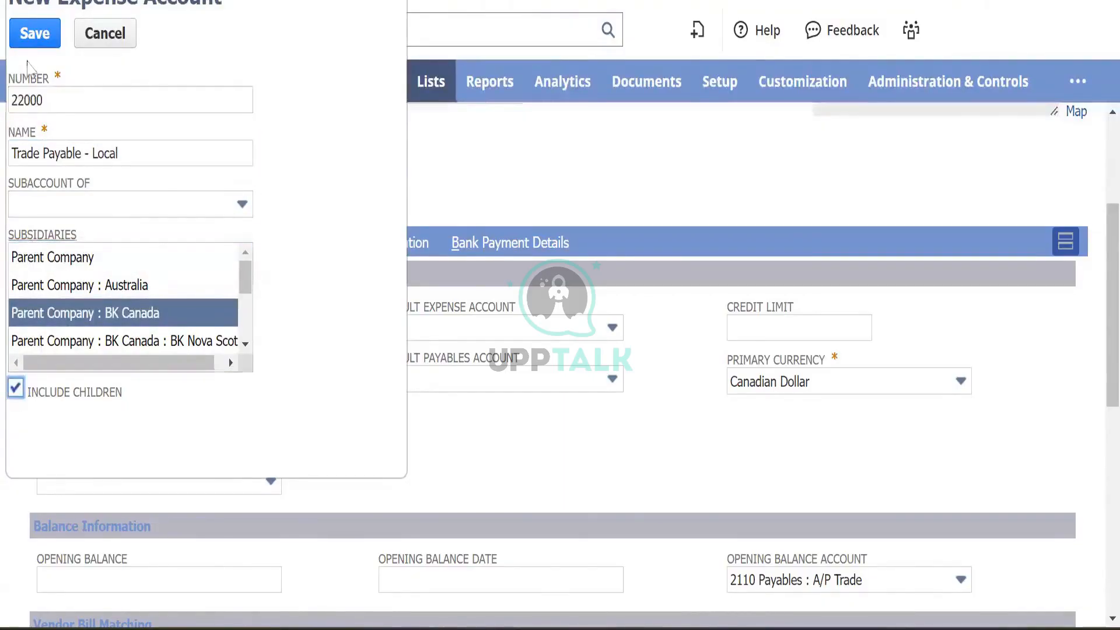
left_click(29, 41)
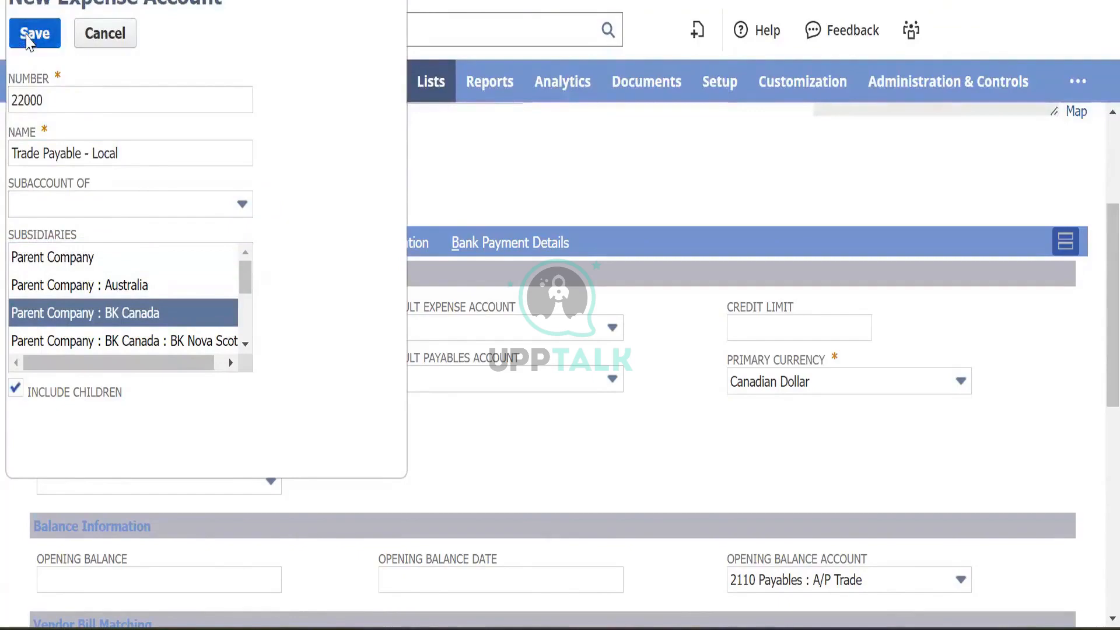
left_click(29, 36)
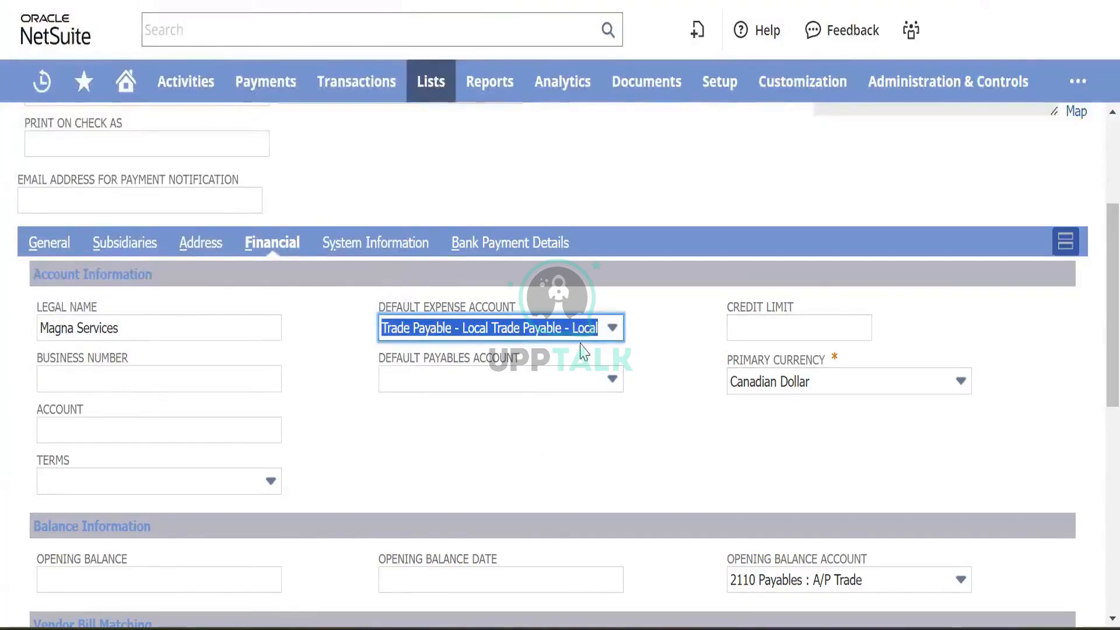
- Clear the vendor's default expense account
left_click(613, 336)
scroll(408, 408, "down", 5)
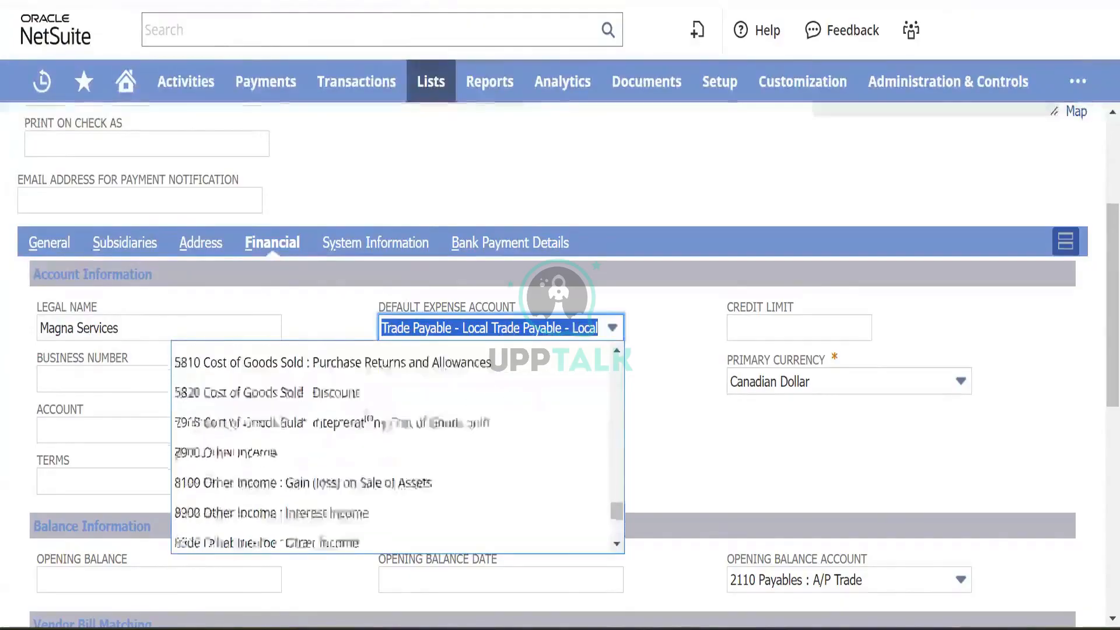
scroll(431, 432, "up", 1)
scroll(431, 432, "up", 10)
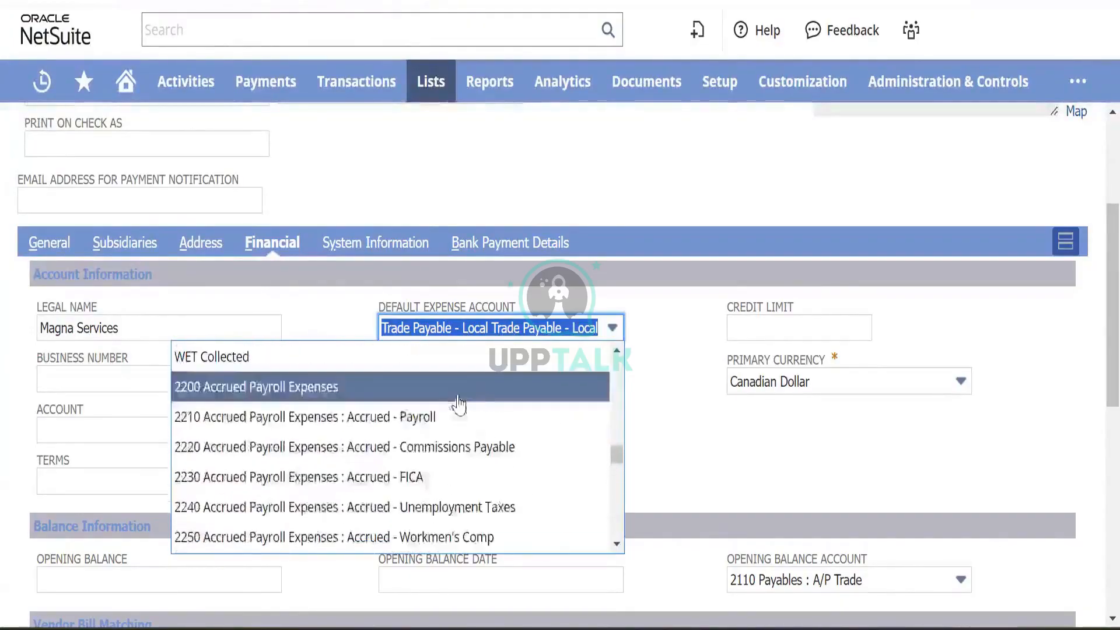
scroll(450, 447, "up", 5)
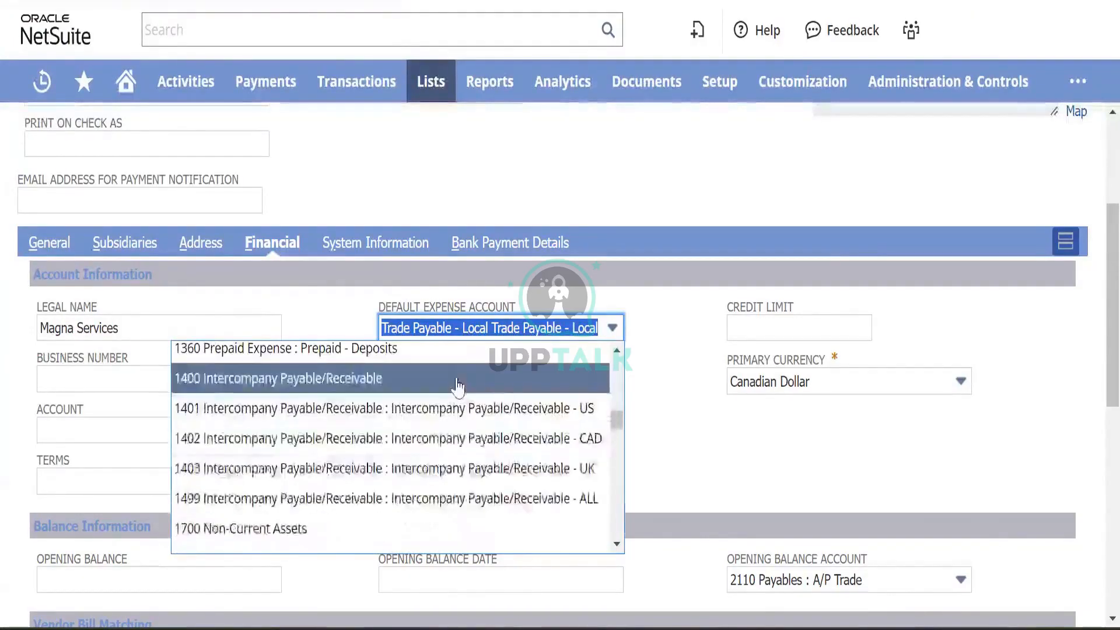
key("BackSpace")
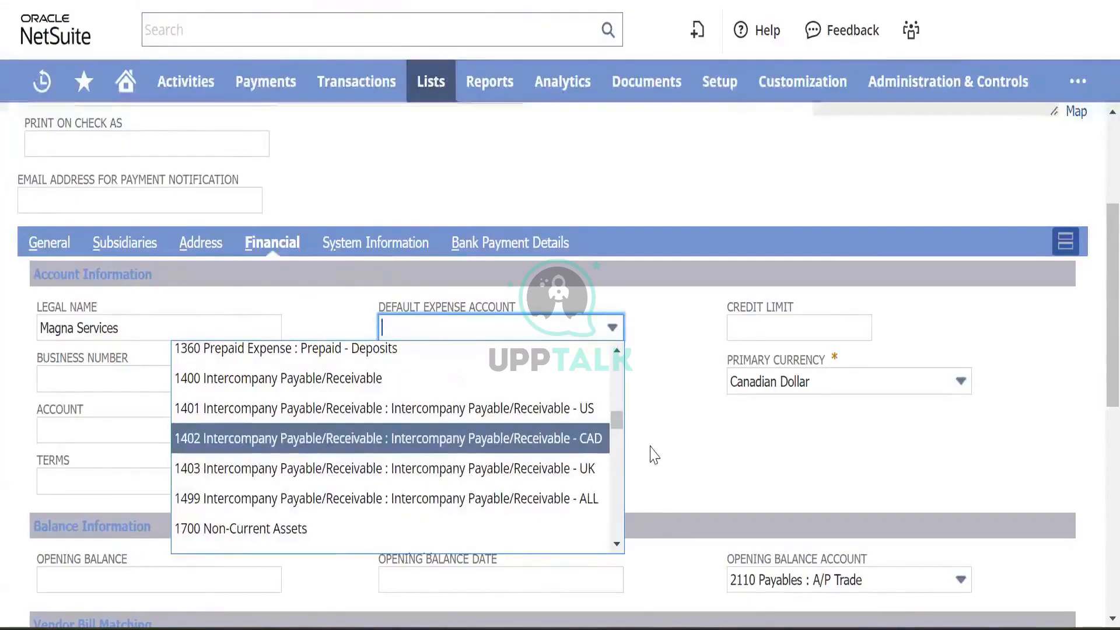
- Keep 2100 Payables as the vendor's default payables account
key("Tab")
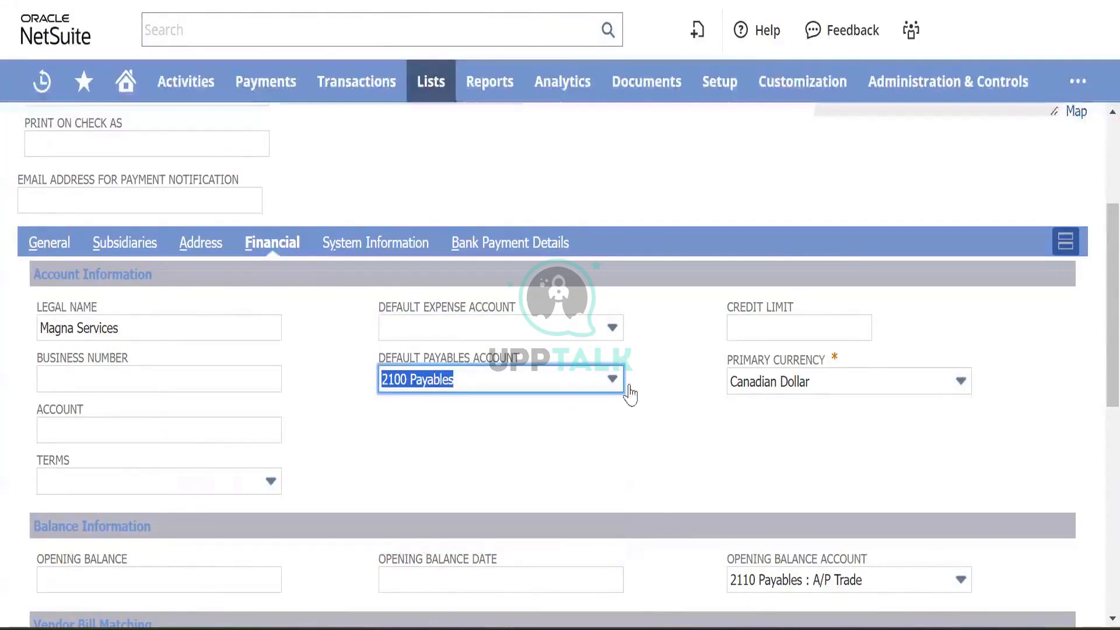
left_click(573, 387)
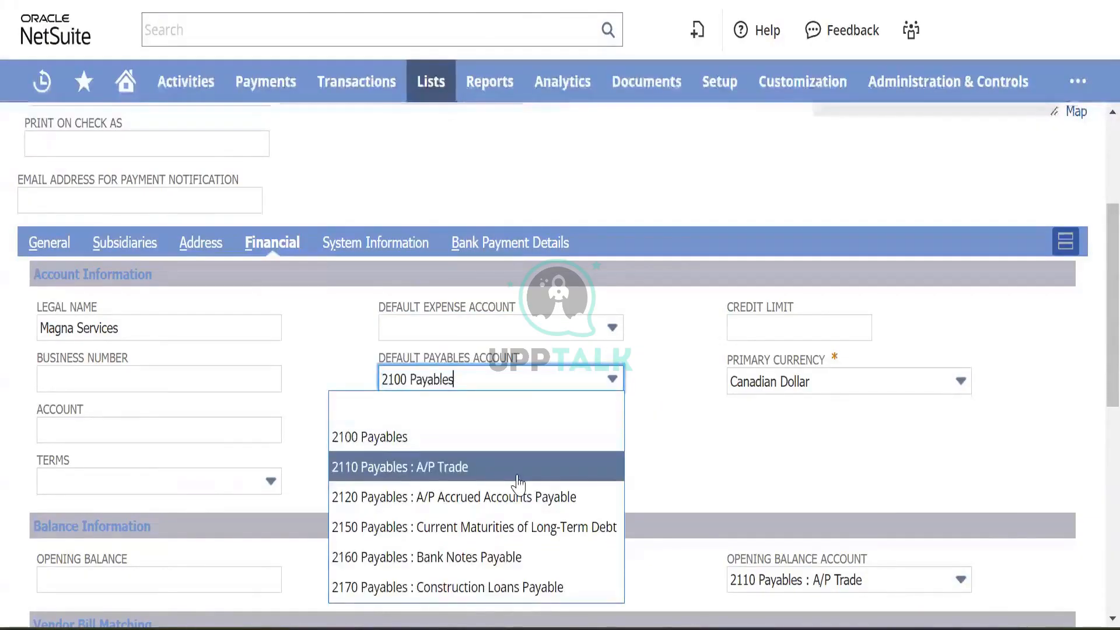
left_click(321, 365)
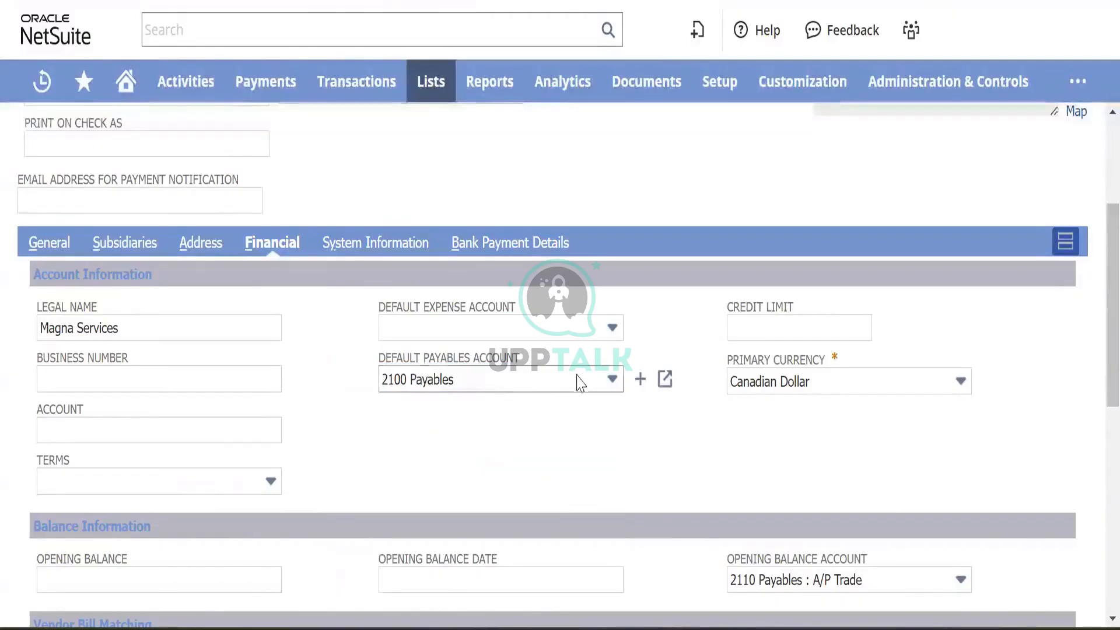
left_click(521, 382)
left_click(521, 382)
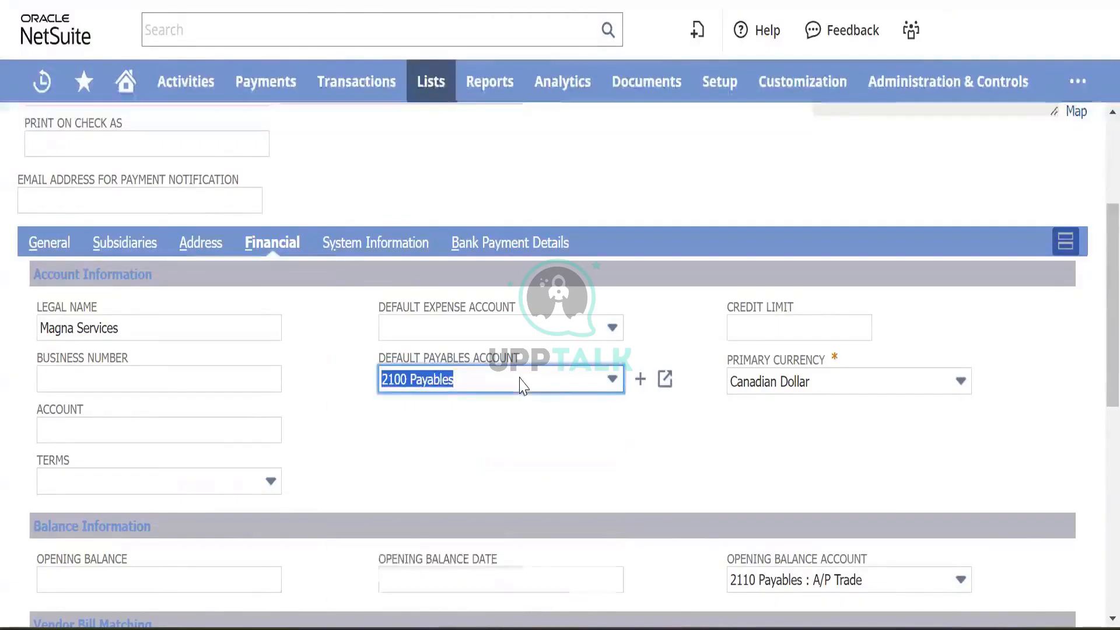
left_click(798, 322)
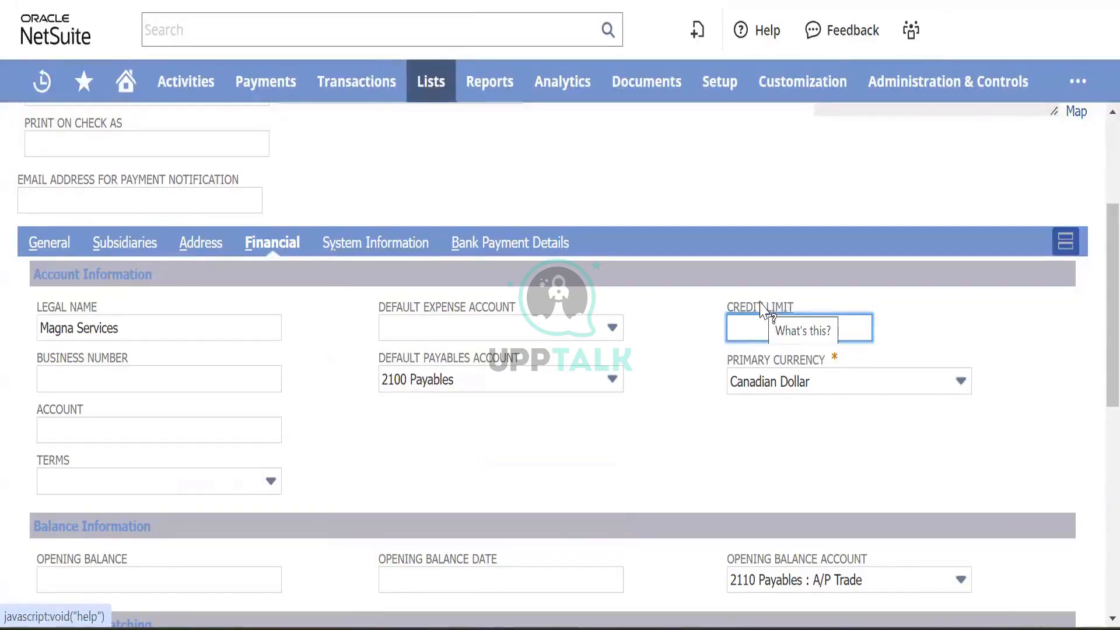
left_click(762, 307)
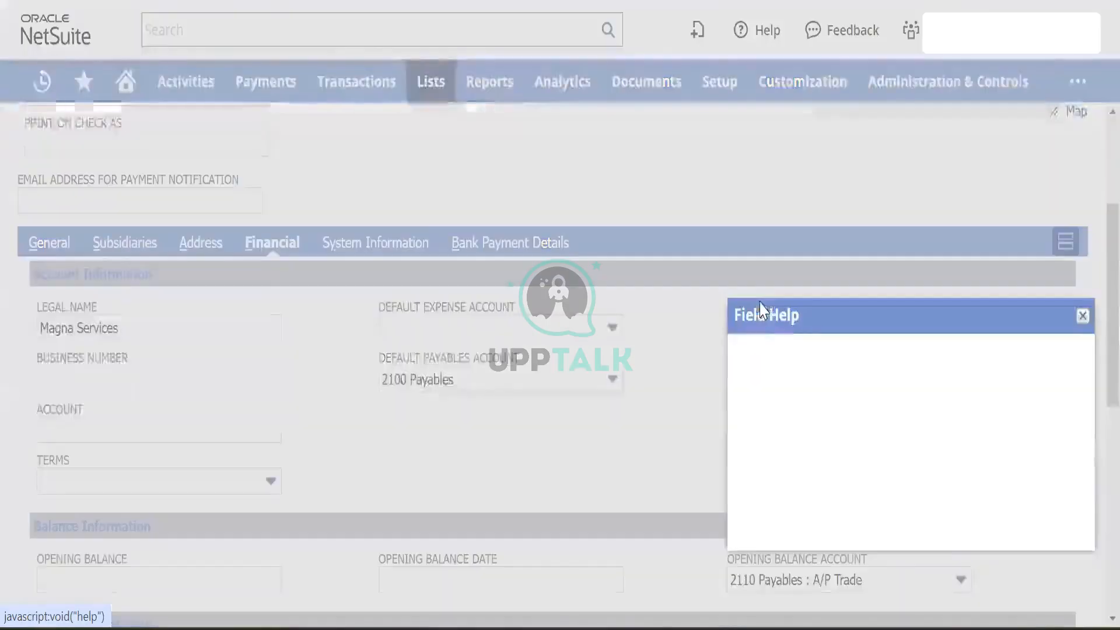
scroll(893, 398, "down", 2)
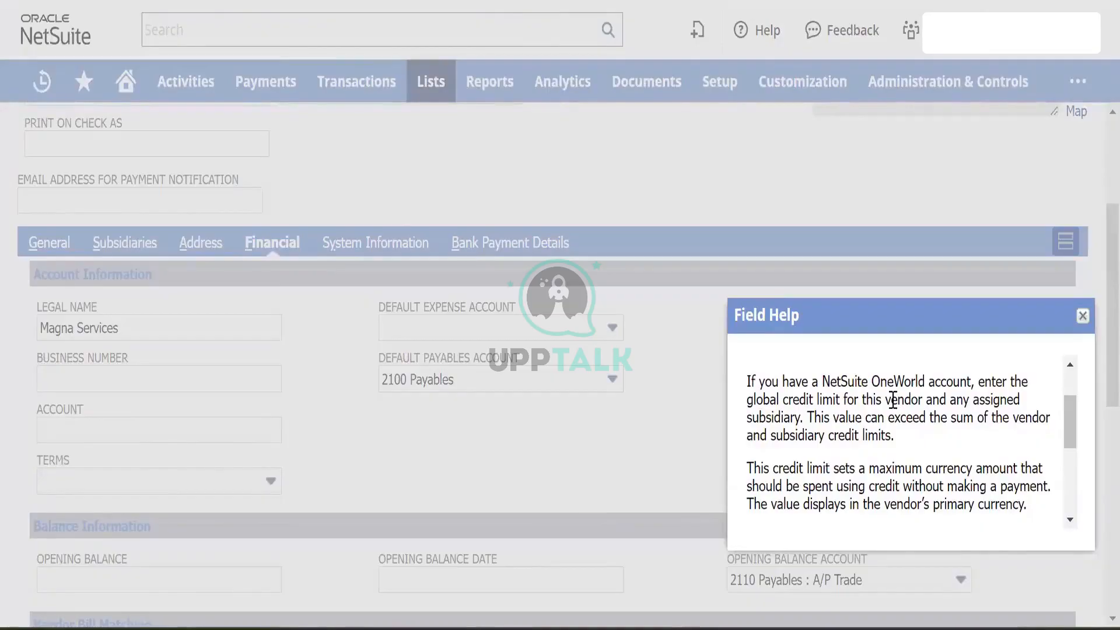
scroll(893, 401, "down", 2)
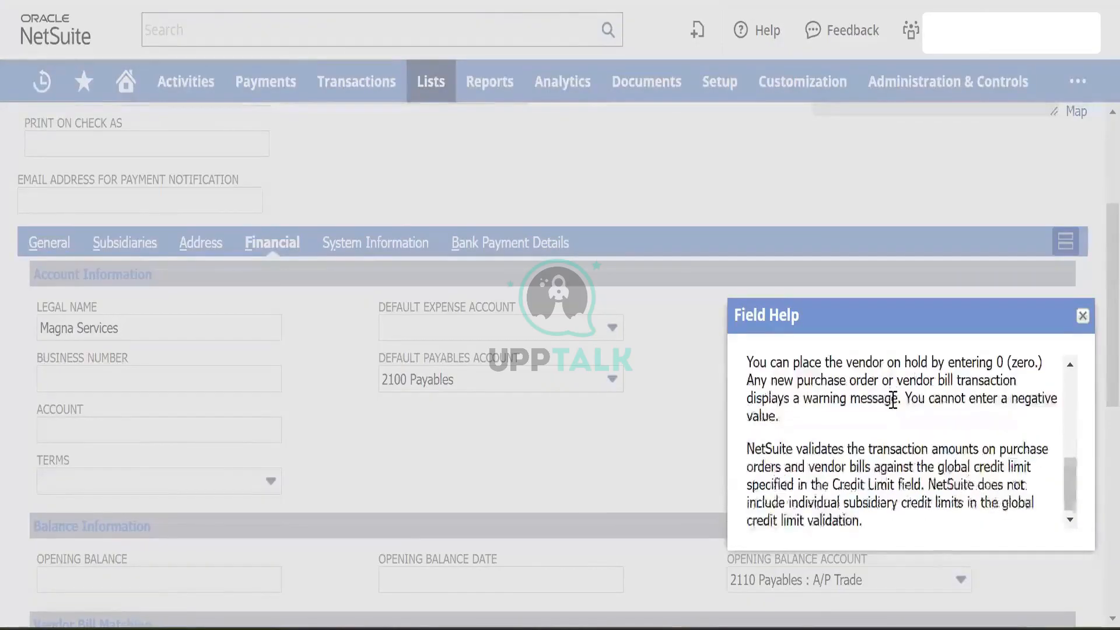
scroll(1033, 359, "up", 5)
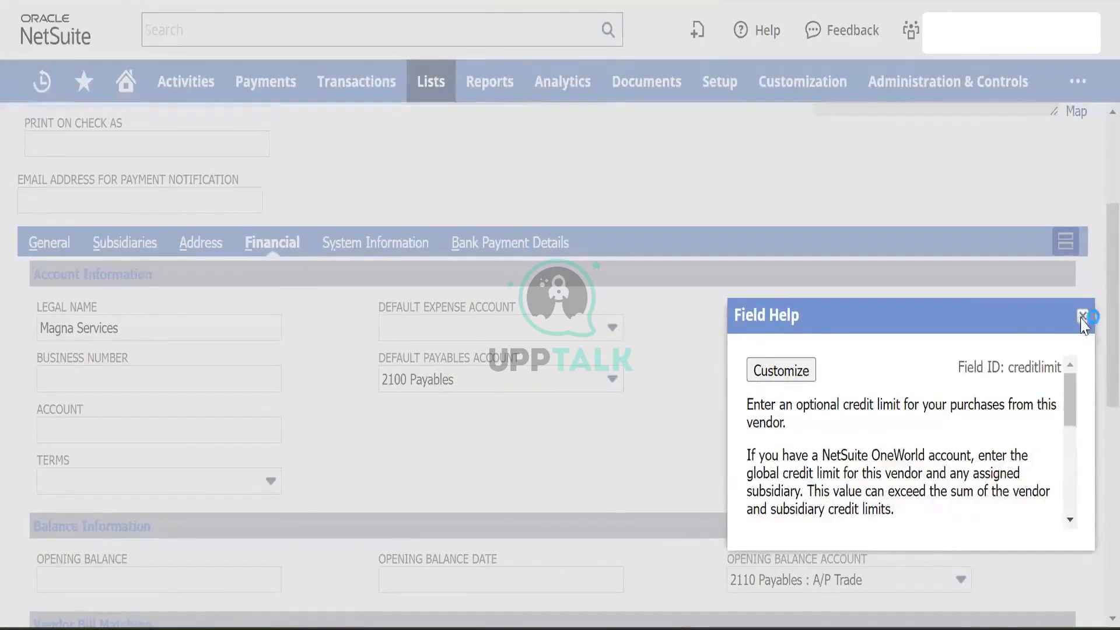
left_click(1083, 317)
scroll(220, 403, "down", 5)
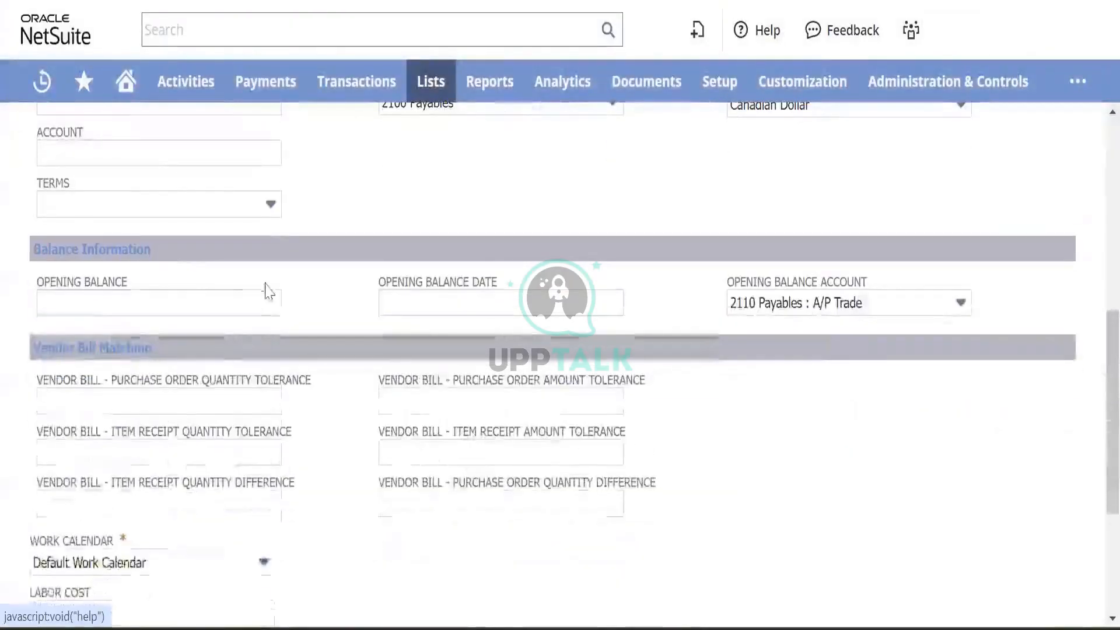
scroll(220, 295, "up", 2)
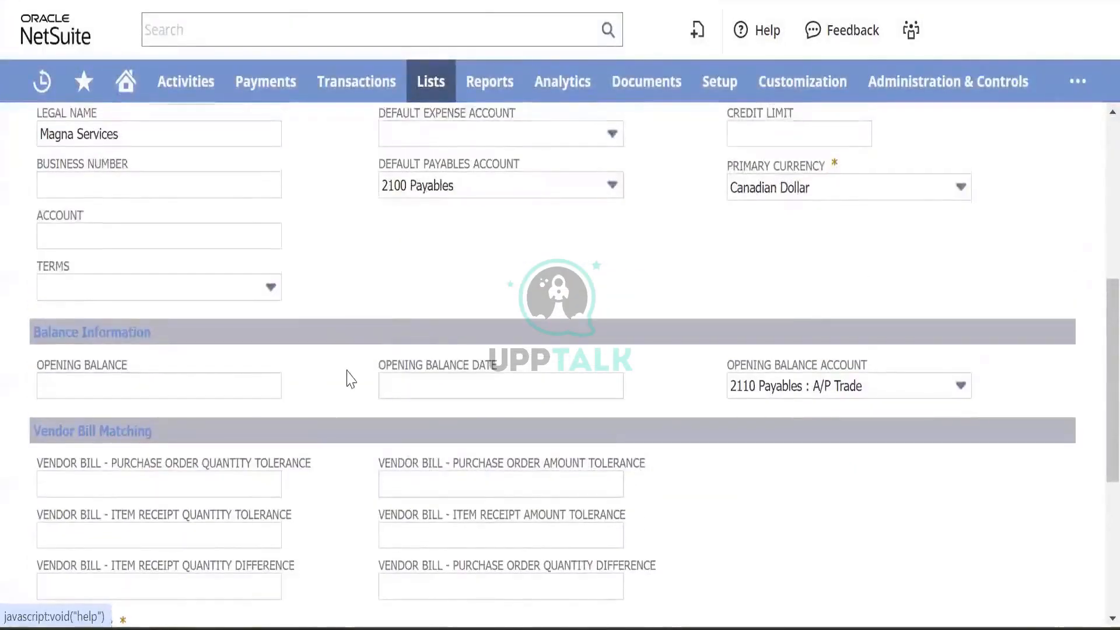
scroll(283, 446, "down", 2)
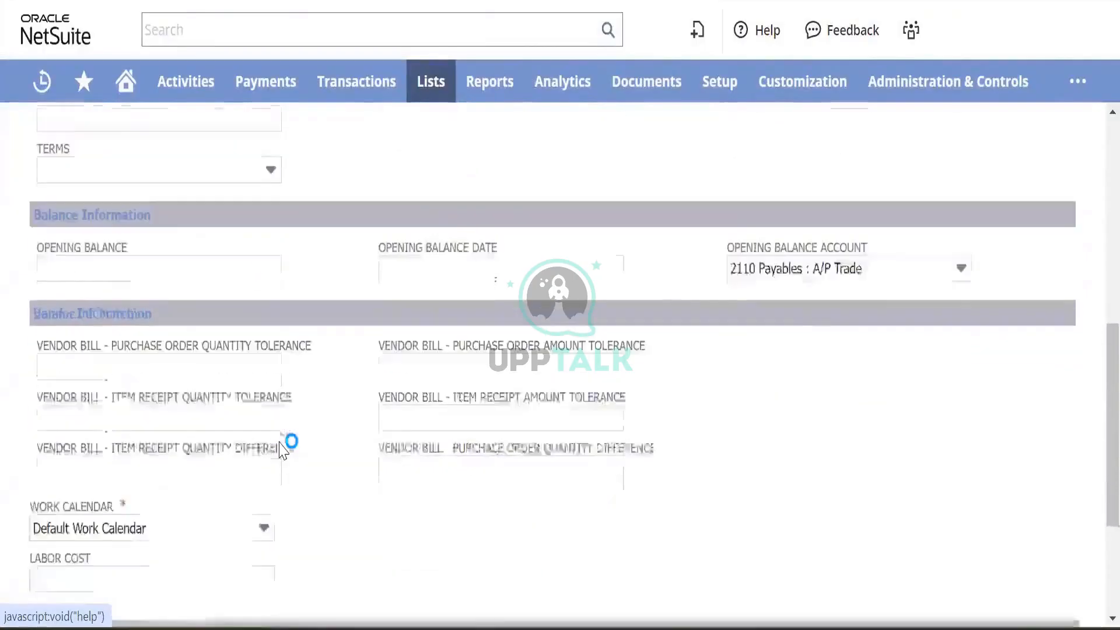
scroll(234, 408, "down", 1)
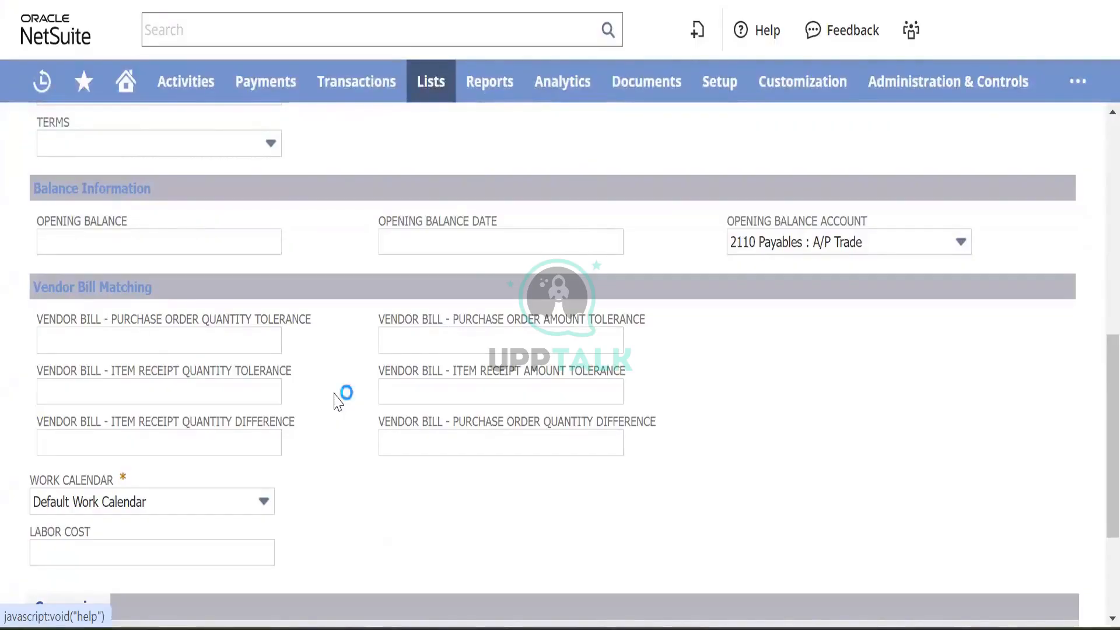
scroll(339, 401, "down", 3)
scroll(337, 402, "up", 3)
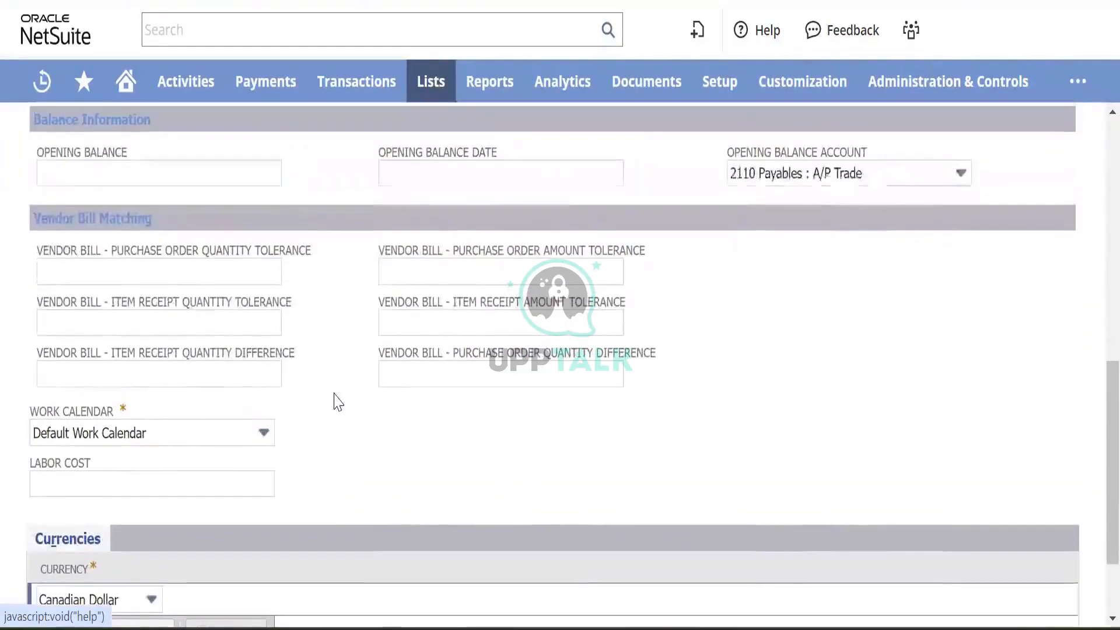
scroll(310, 460, "up", 1)
scroll(310, 463, "down", 3)
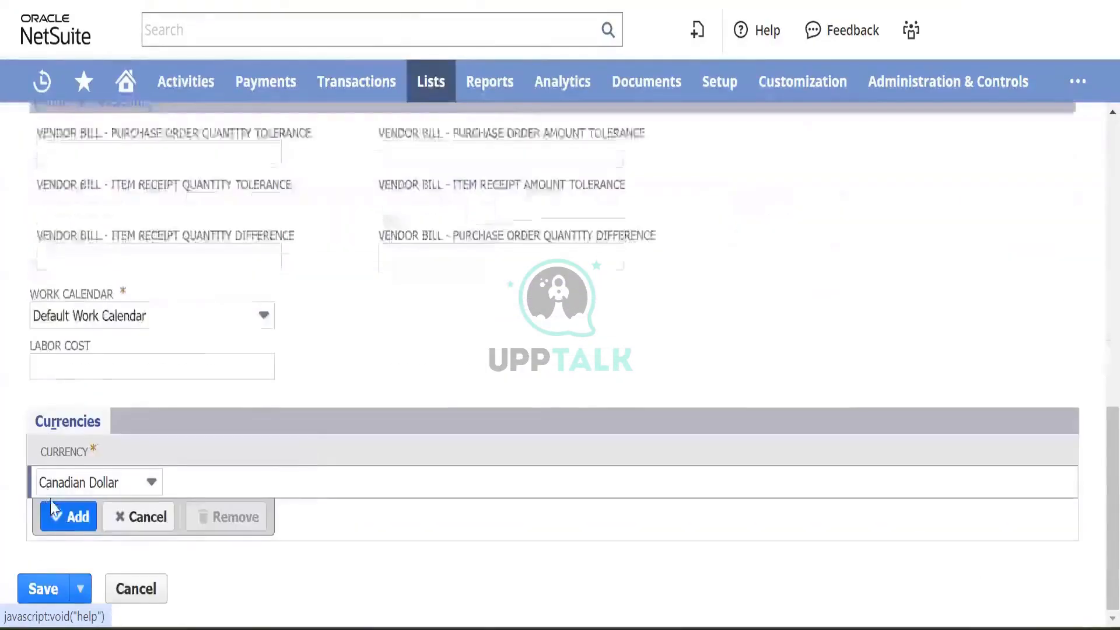
- Add Canadian Dollar and then US Dollar to the vendor's Currencies list
left_click(65, 513)
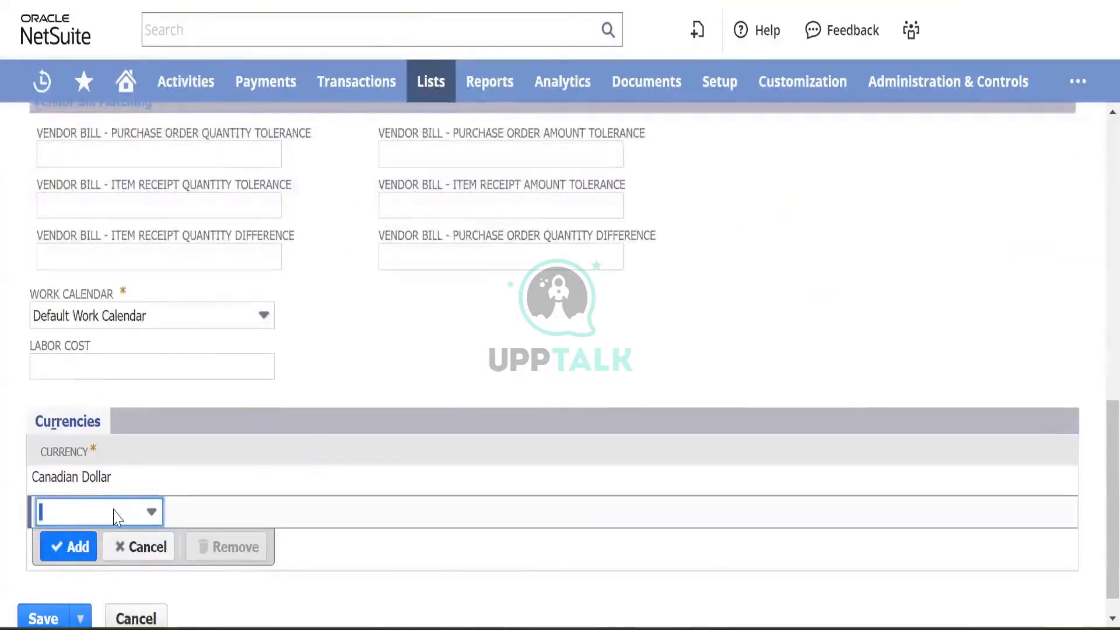
left_click(118, 517)
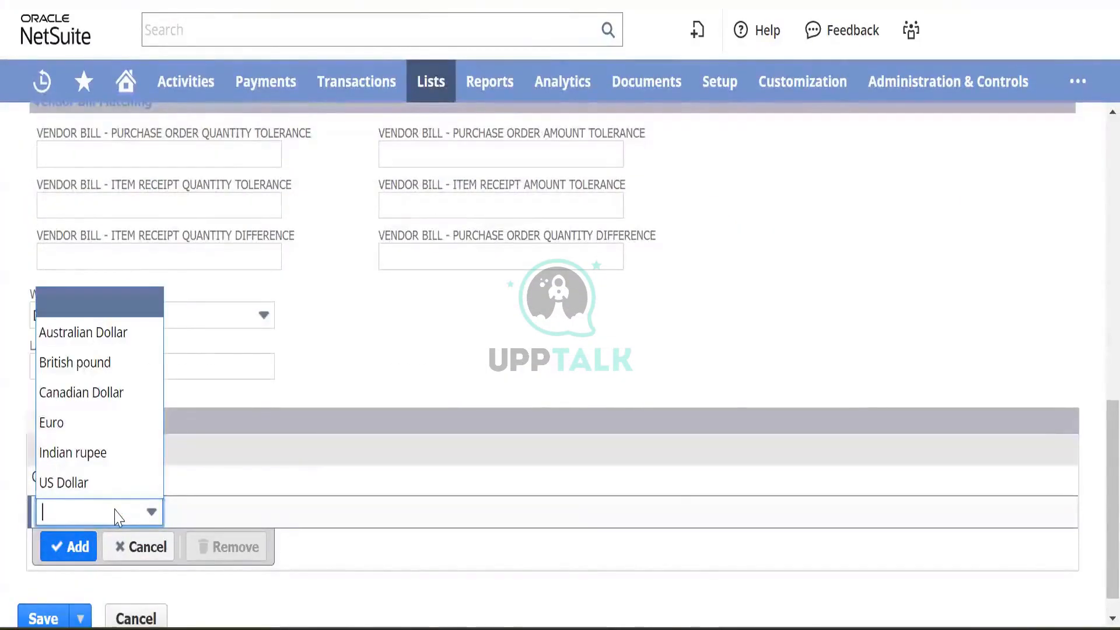
left_click(78, 482)
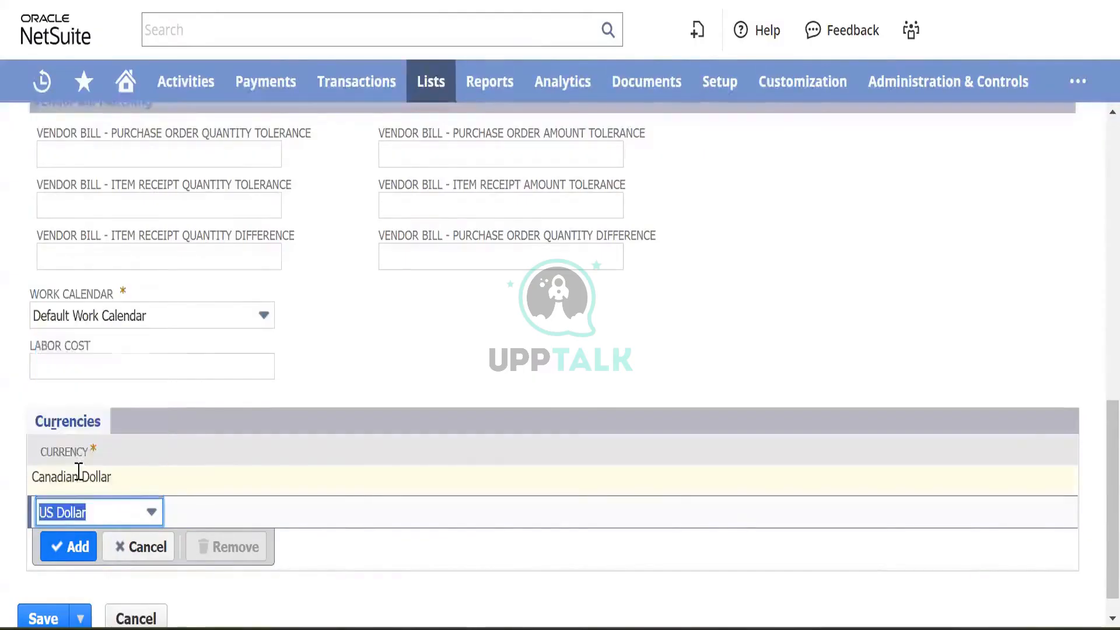
left_click(62, 547)
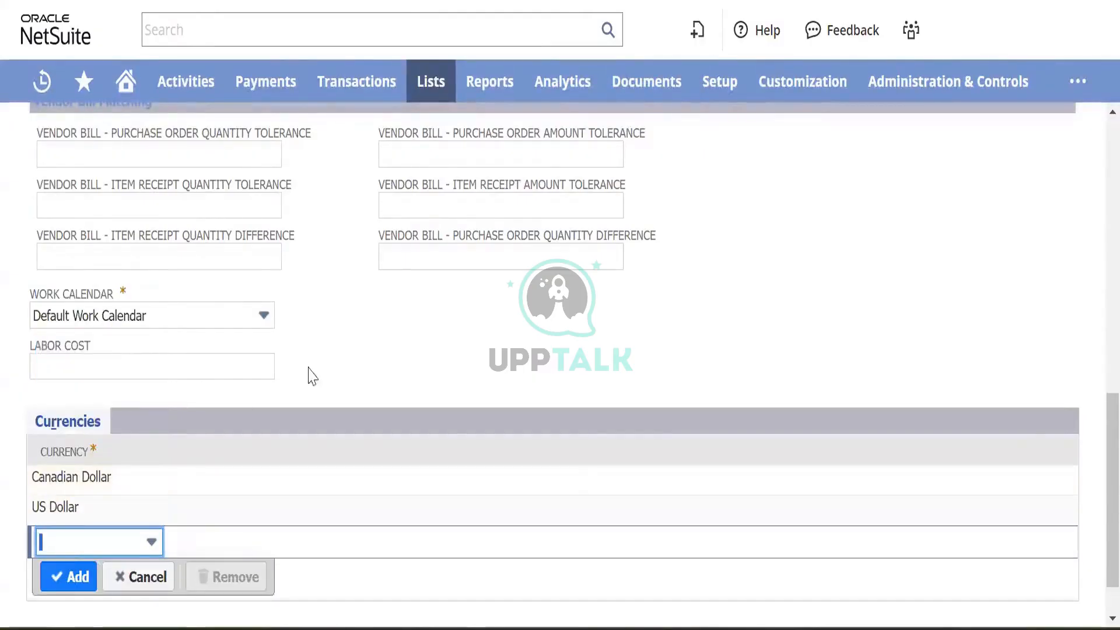
scroll(346, 352, "up", 10)
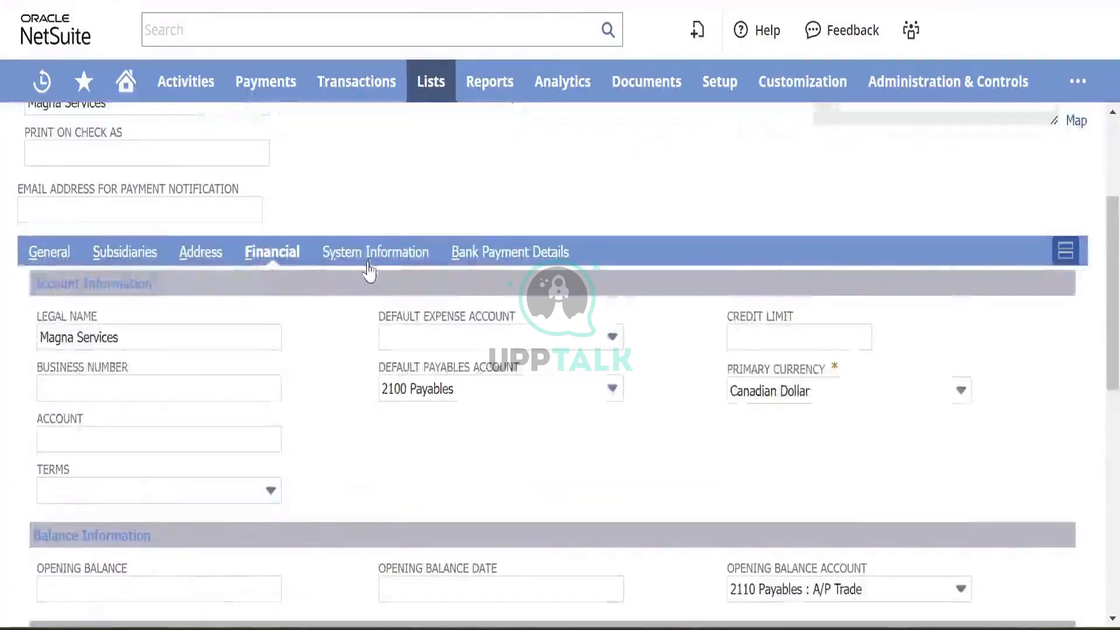
left_click(376, 252)
- Review the bank payment details and save the Magna Services vendor
left_click(501, 252)
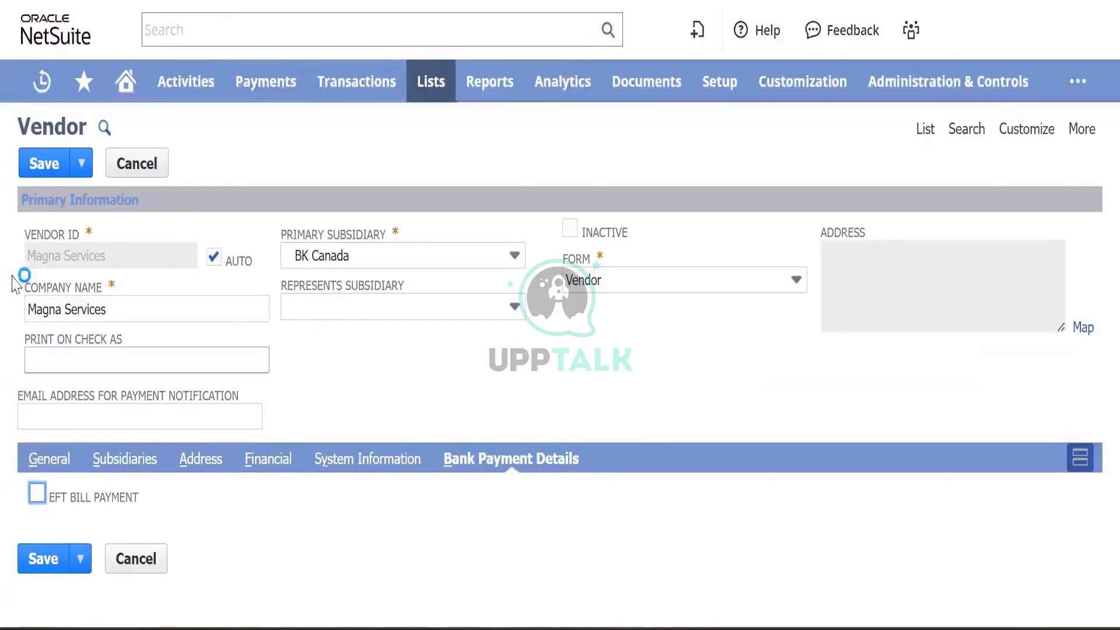
left_click(47, 165)
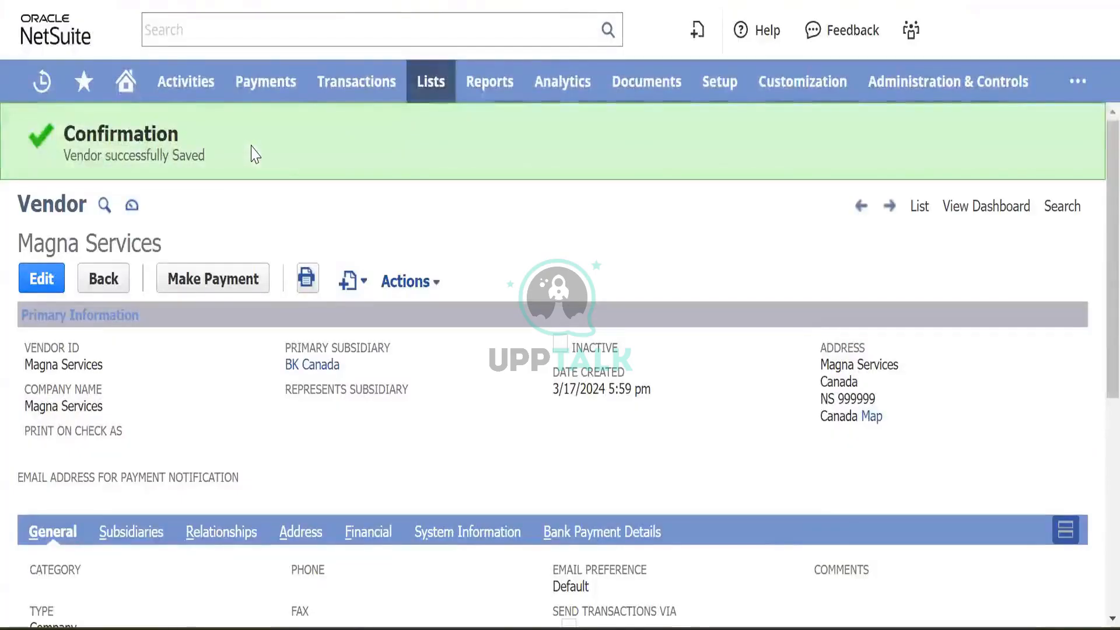
- Open a new purchase order via Transactions > Purchases > Enter Purchase Orders
mouse_move(355, 92)
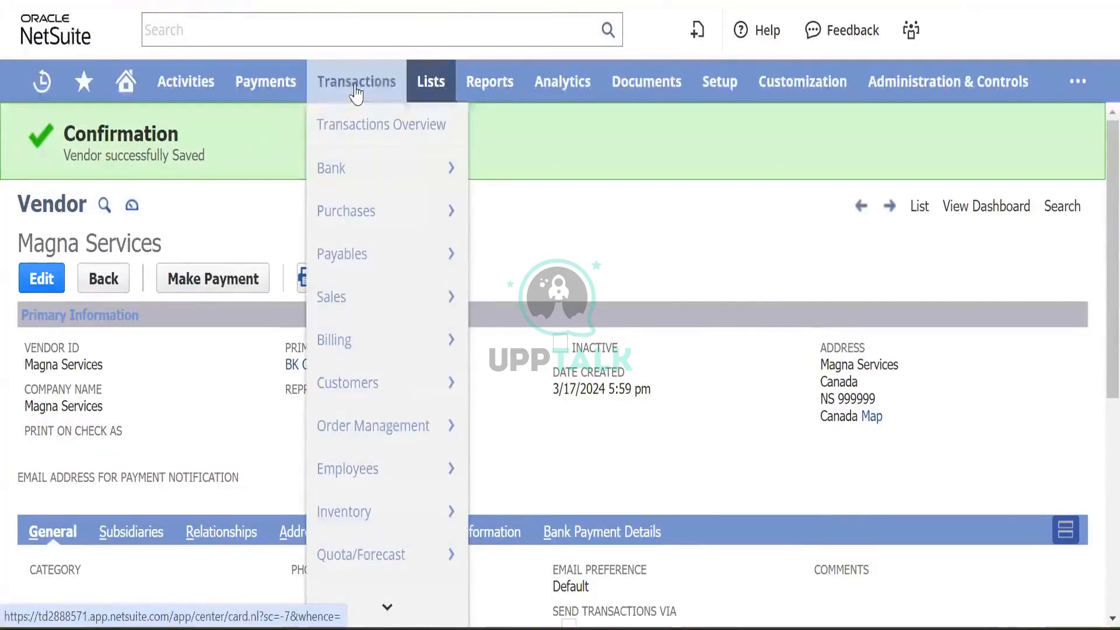
mouse_move(358, 212)
mouse_move(537, 226)
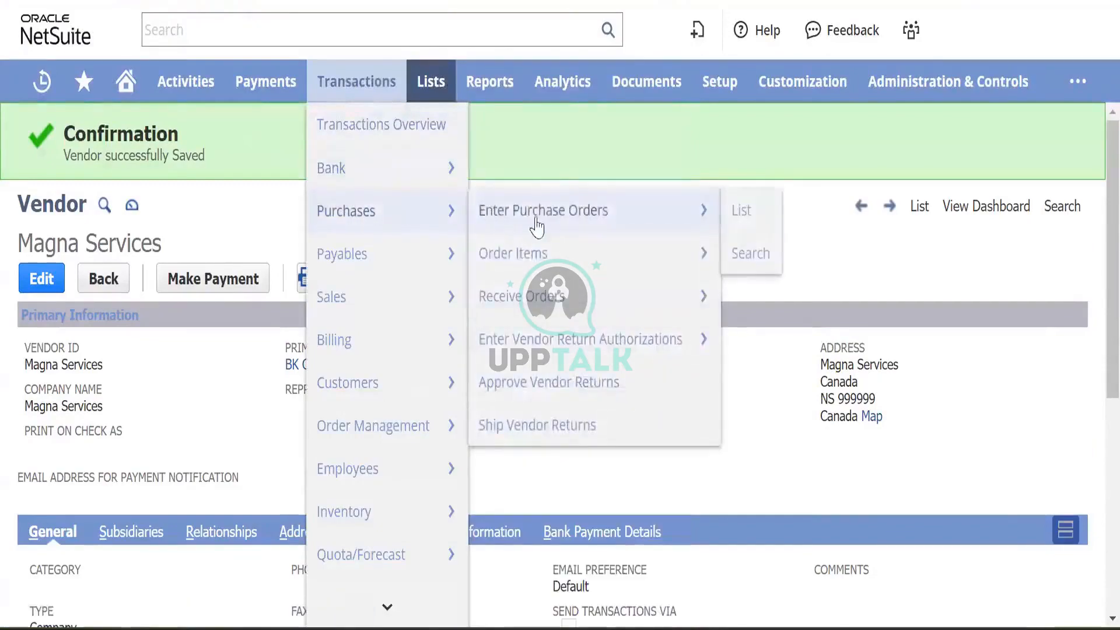
left_click(569, 221)
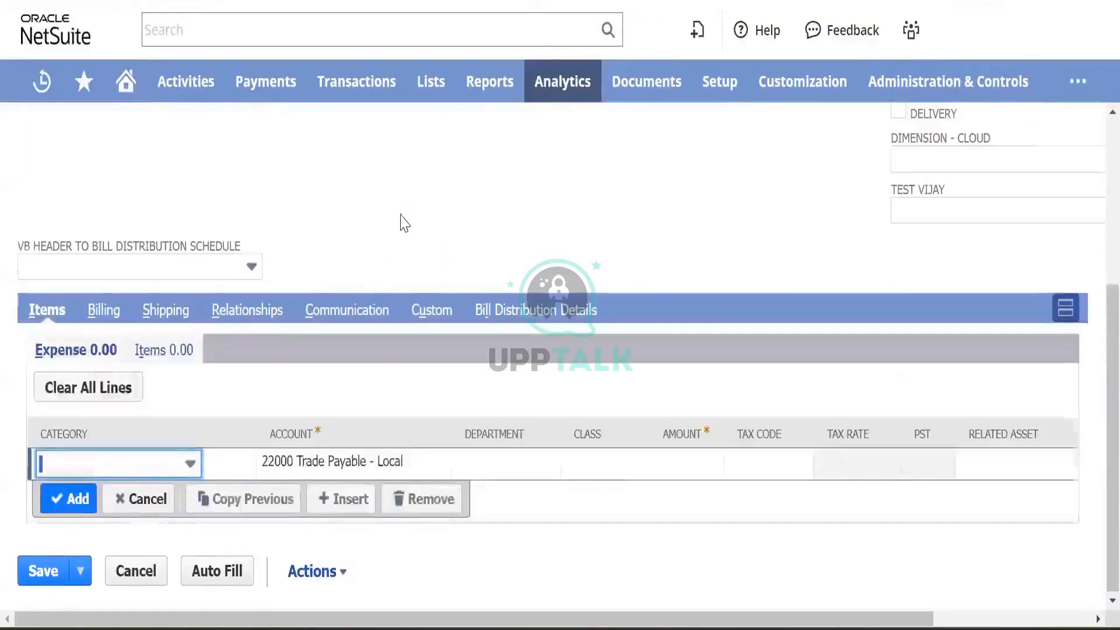
- Change the purchase order's subsidiary from BK Canada to BK Nova Scotia
scroll(400, 220, "up", 5)
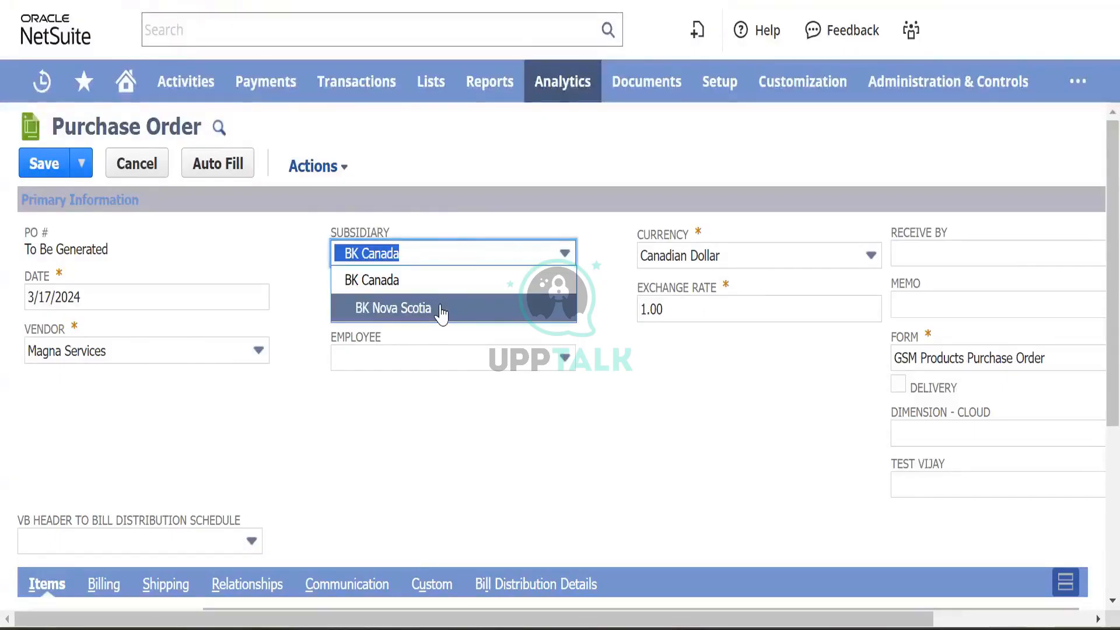
left_click(441, 309)
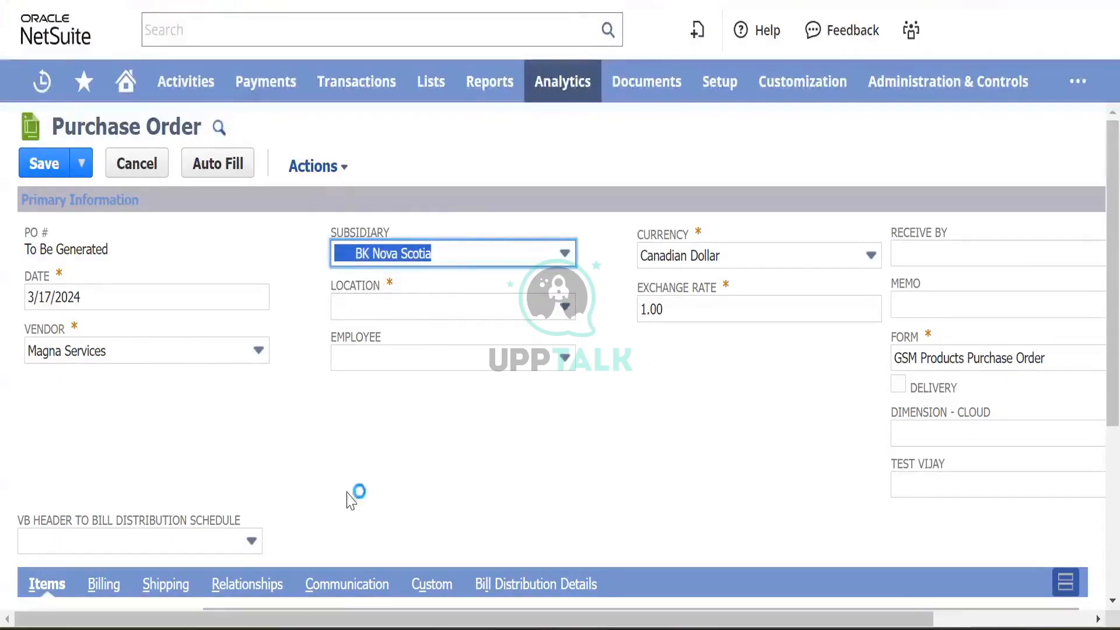
left_click(493, 260)
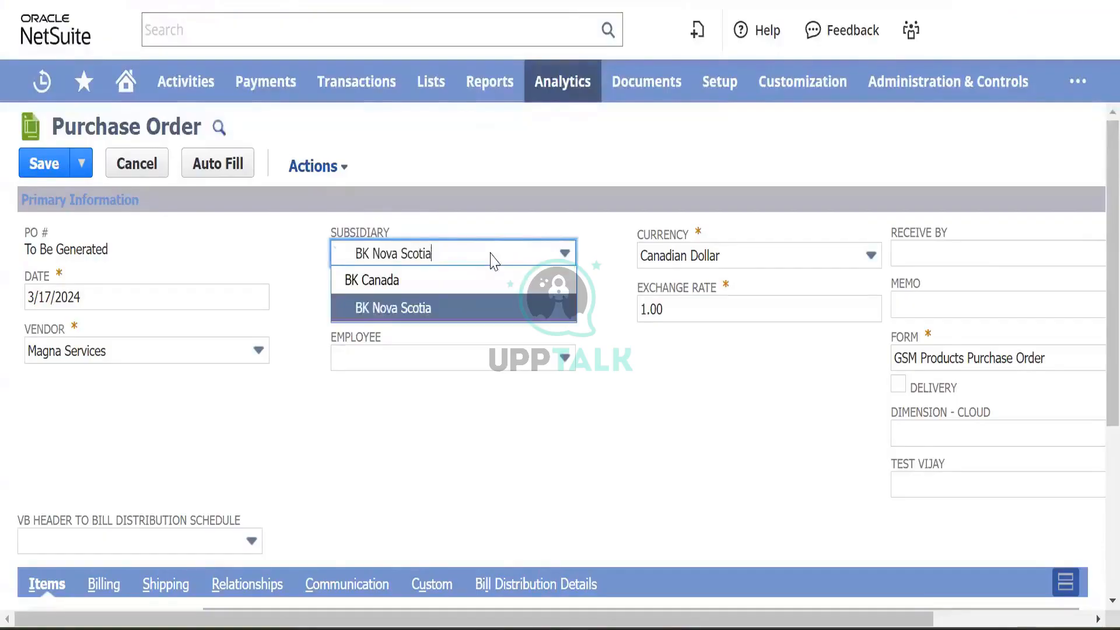
left_click(478, 318)
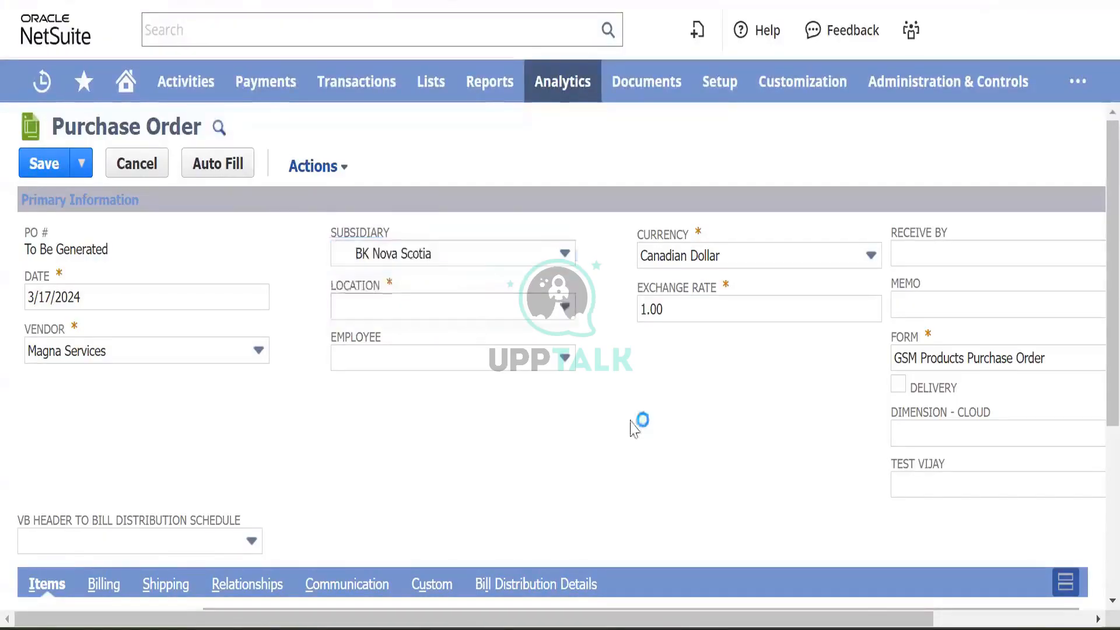
left_click(461, 310)
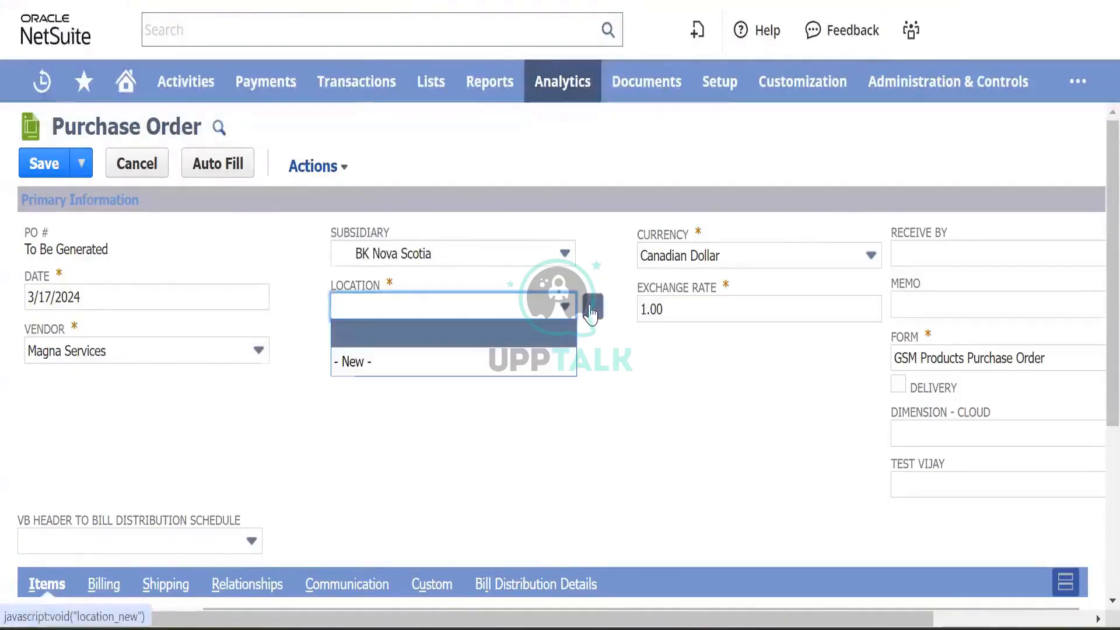
- Create and save a new warehouse named 'BK Nova Scotia' as the order's location
left_click(591, 313)
left_click(67, 104)
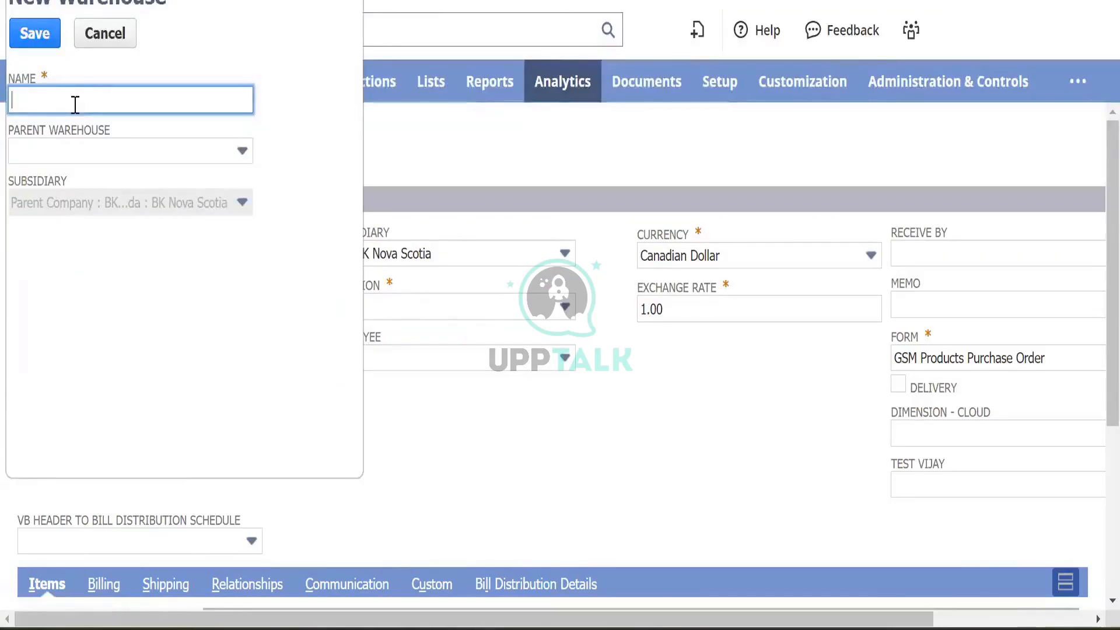
type("BK N")
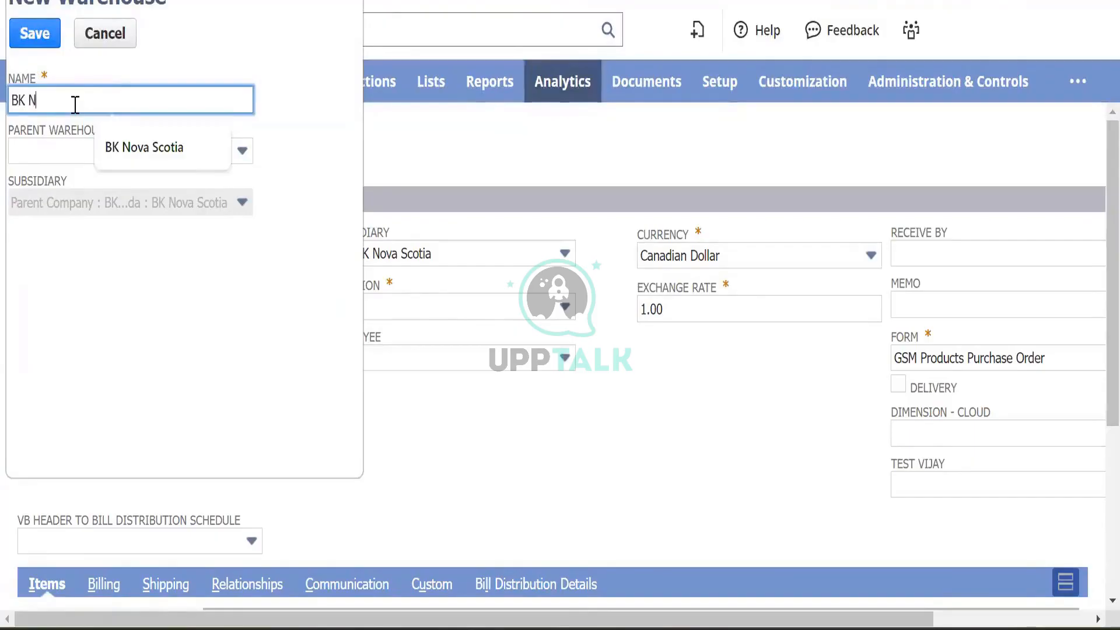
type("ova Sco")
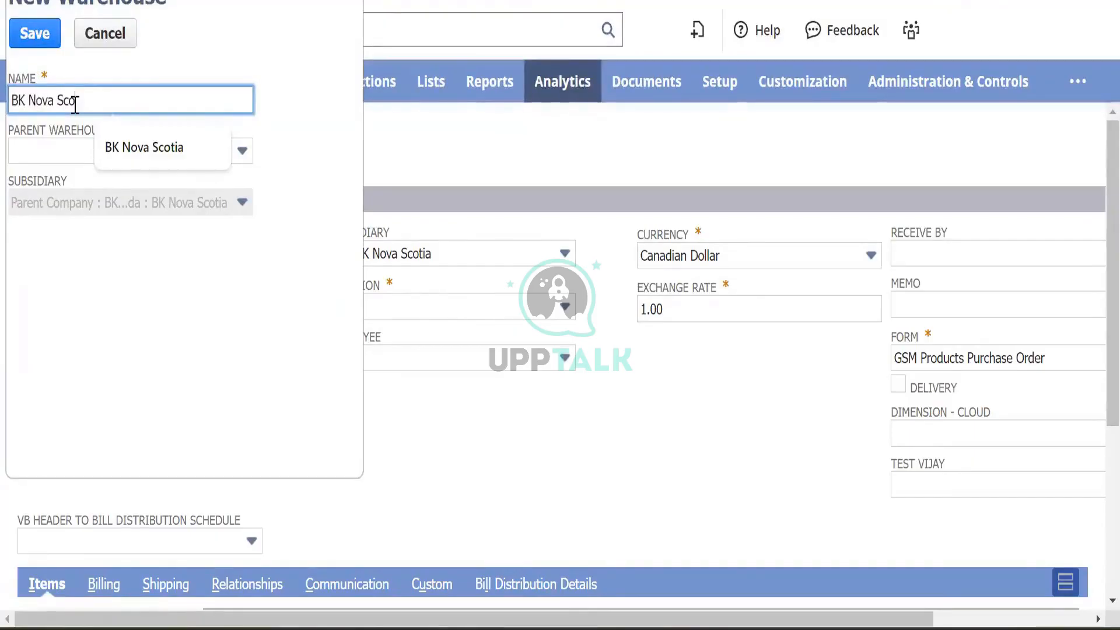
type("tia")
key("Tab")
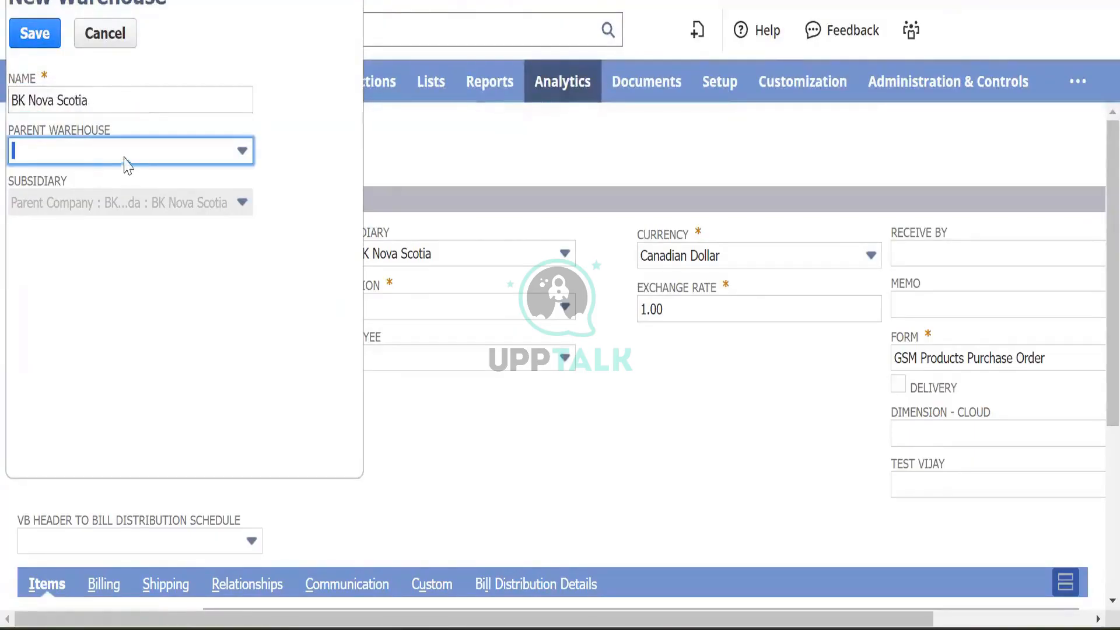
left_click(35, 39)
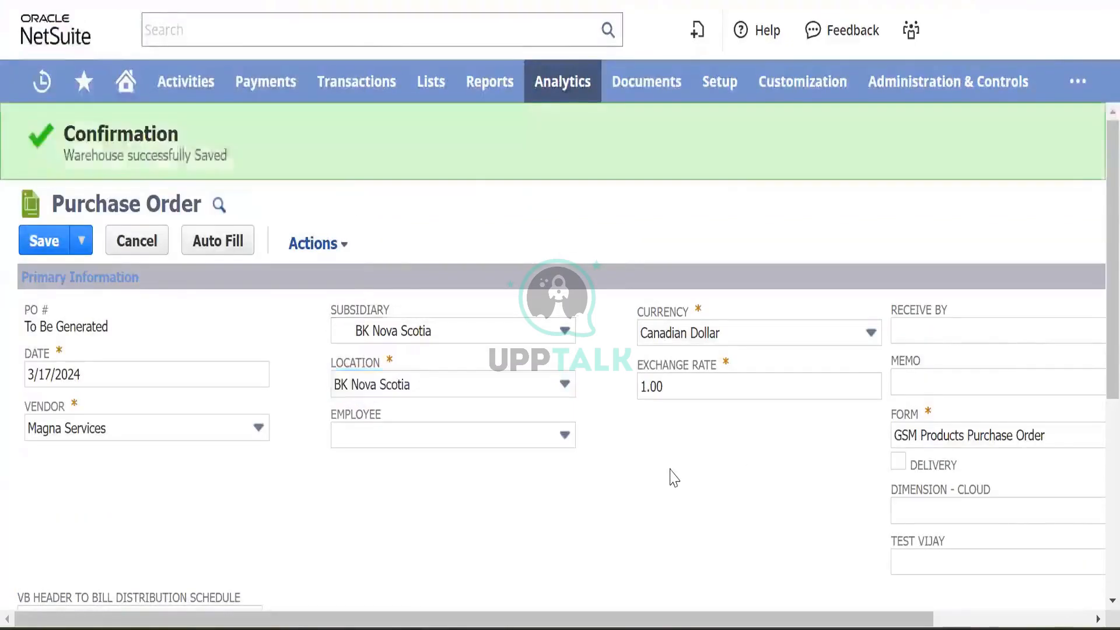
- Try account 6010 Operating Expenses : Advertising on the expense line, then cancel back to 22000
scroll(738, 497, "down", 2)
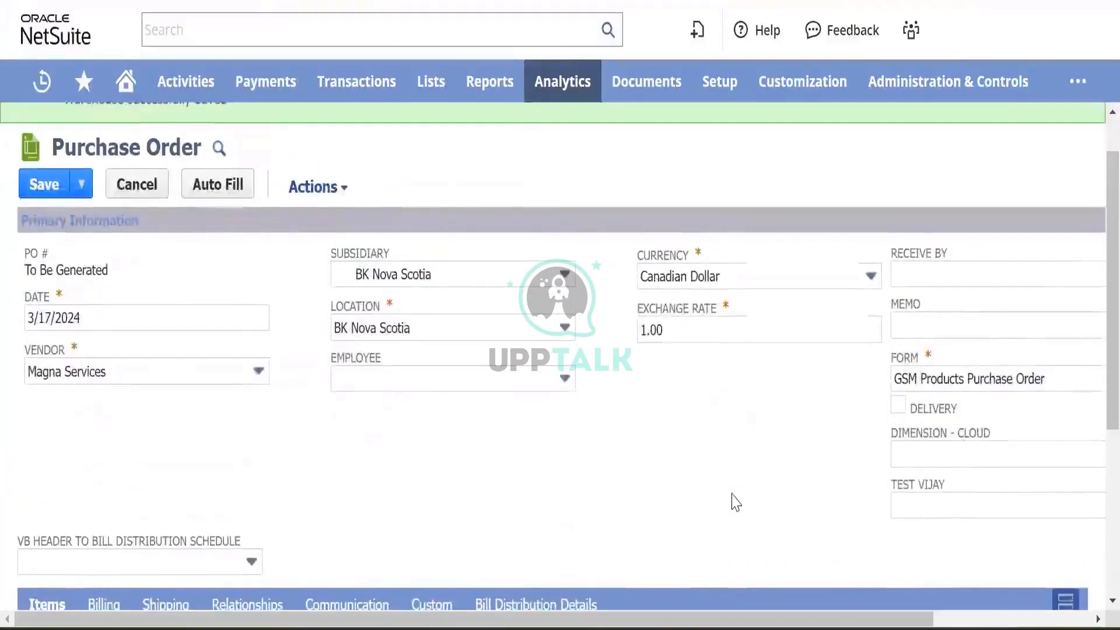
scroll(733, 500, "down", 5)
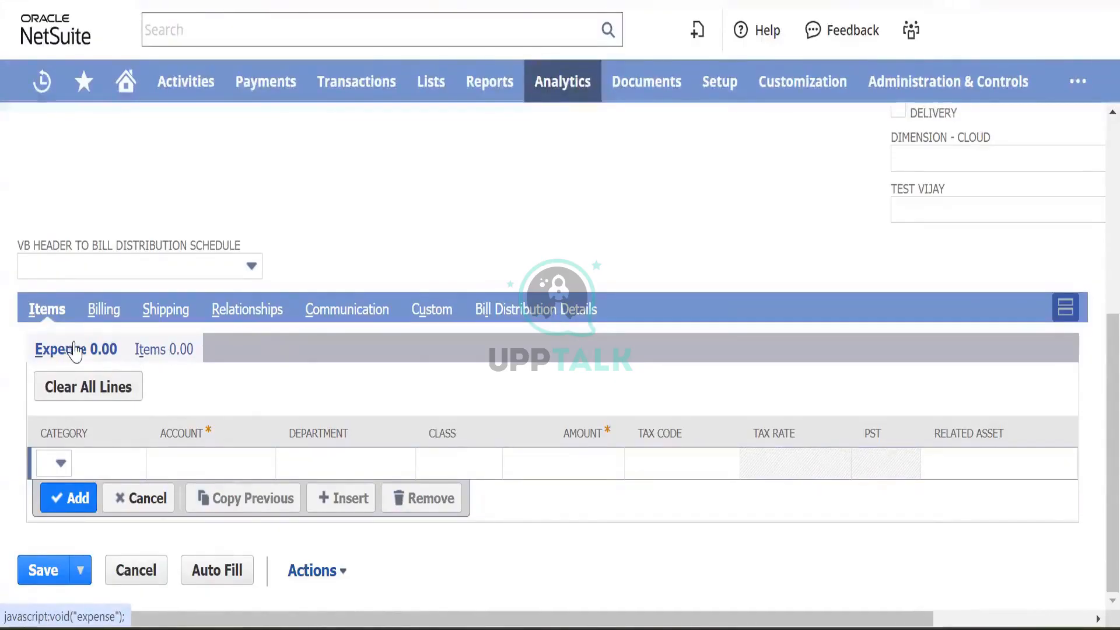
left_click(202, 467)
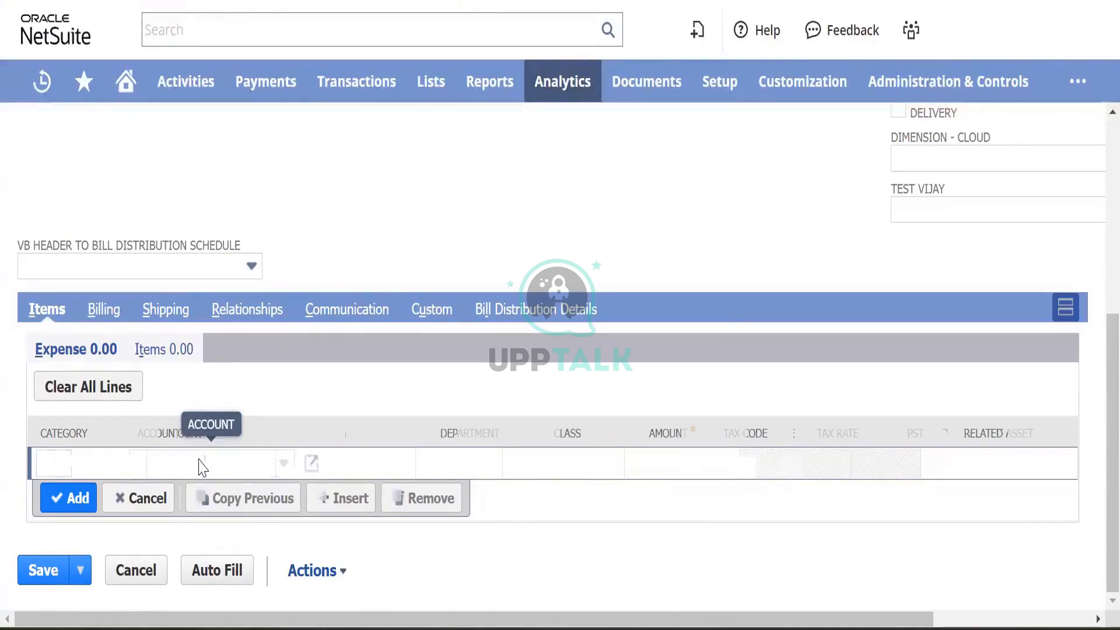
key("Down")
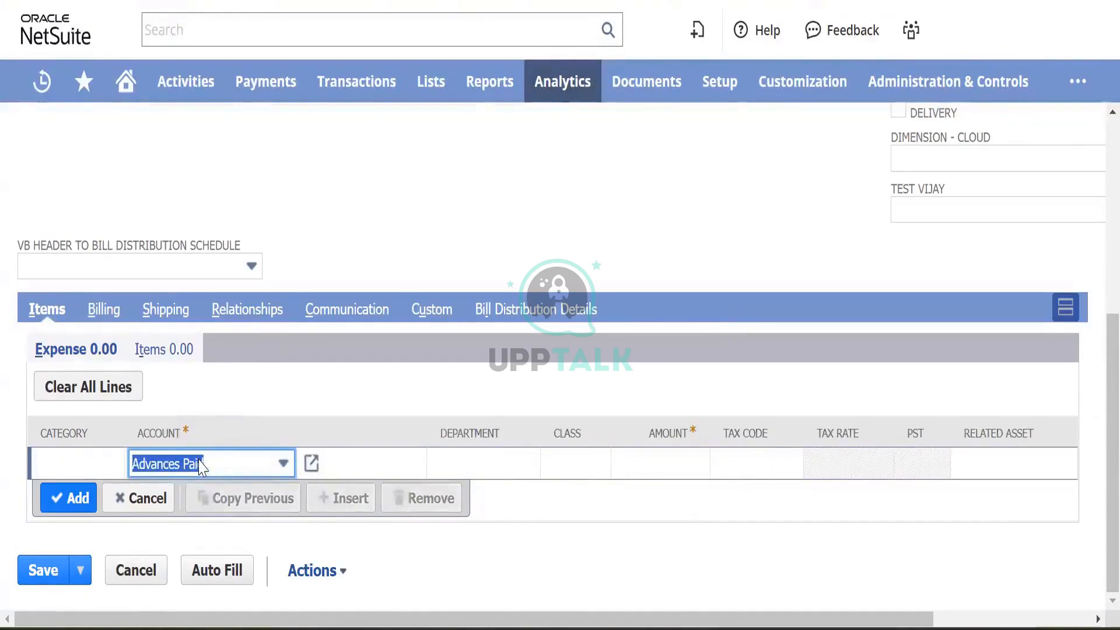
left_click(200, 466)
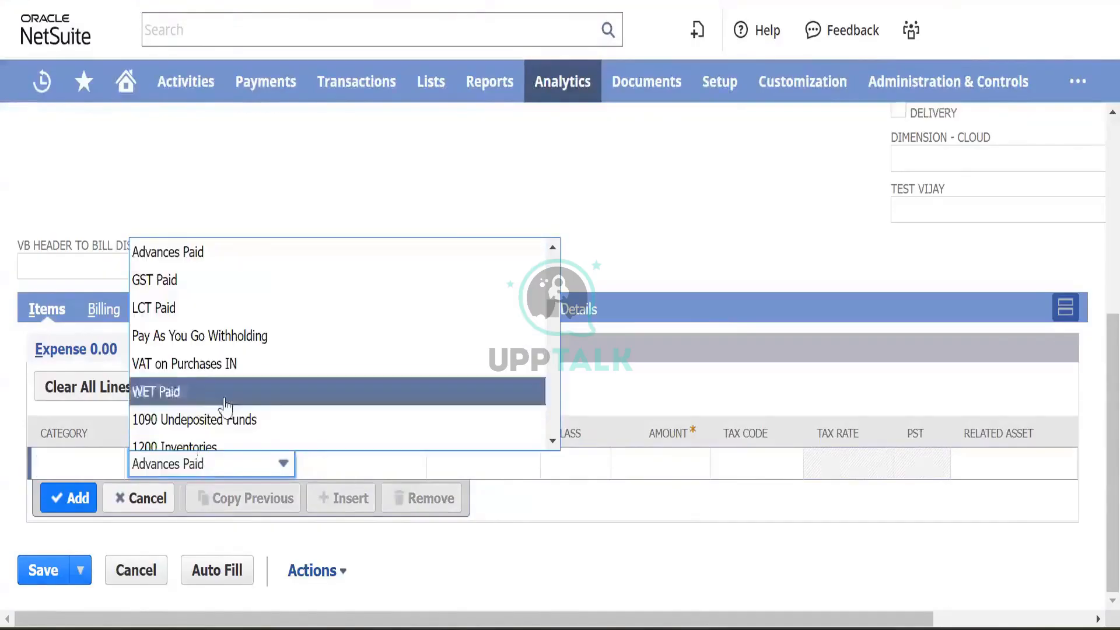
scroll(229, 403, "down", 15)
scroll(227, 409, "down", 15)
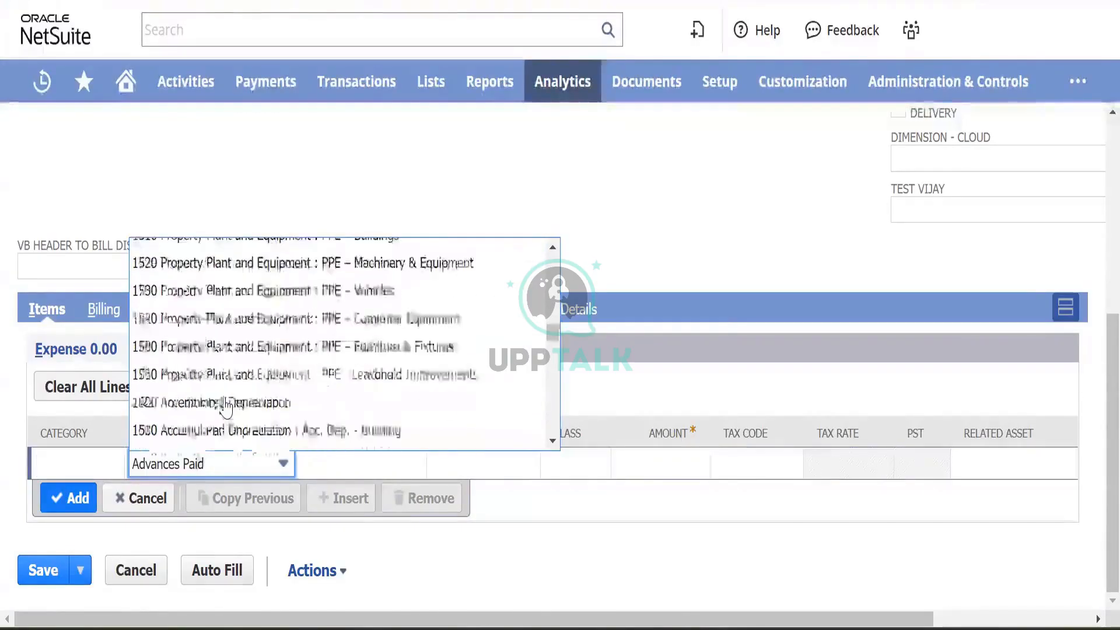
scroll(227, 409, "up", 15)
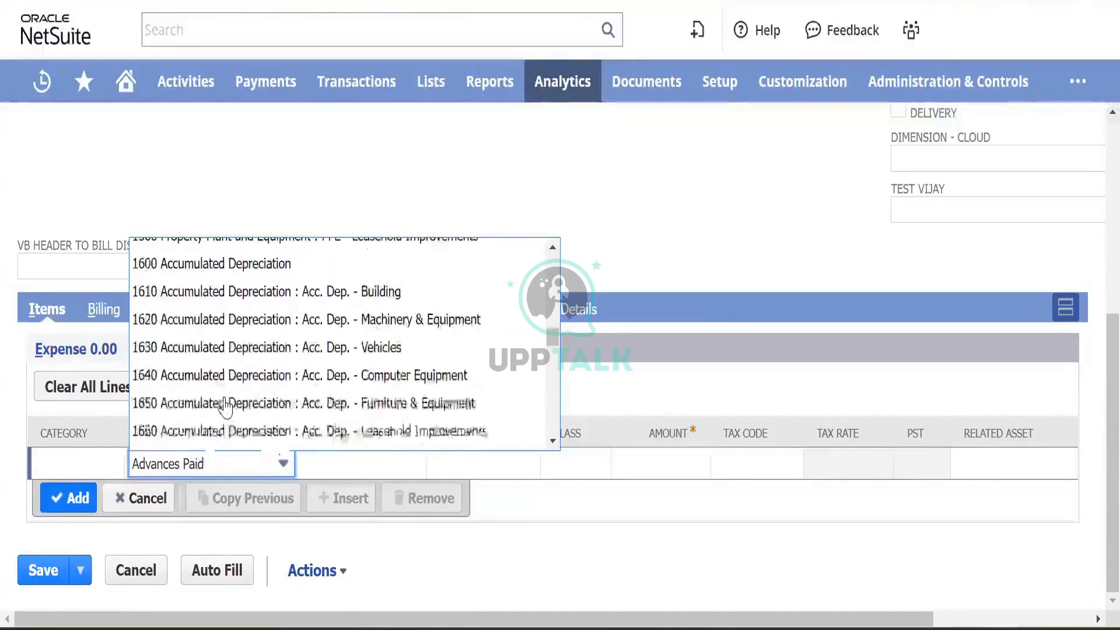
scroll(228, 406, "down", 20)
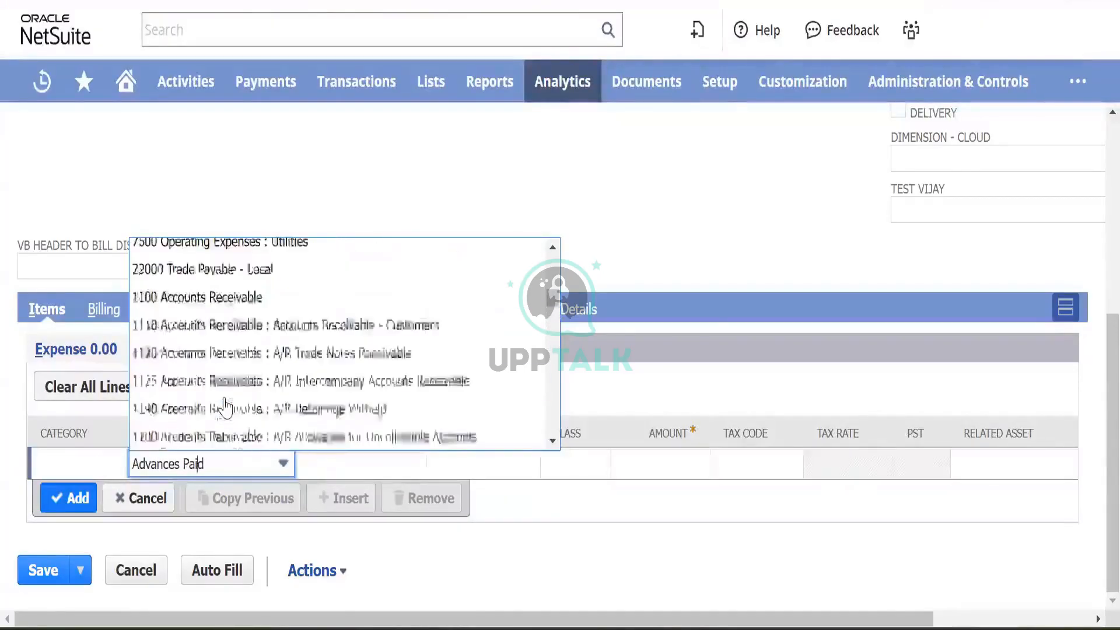
scroll(228, 397, "up", 6)
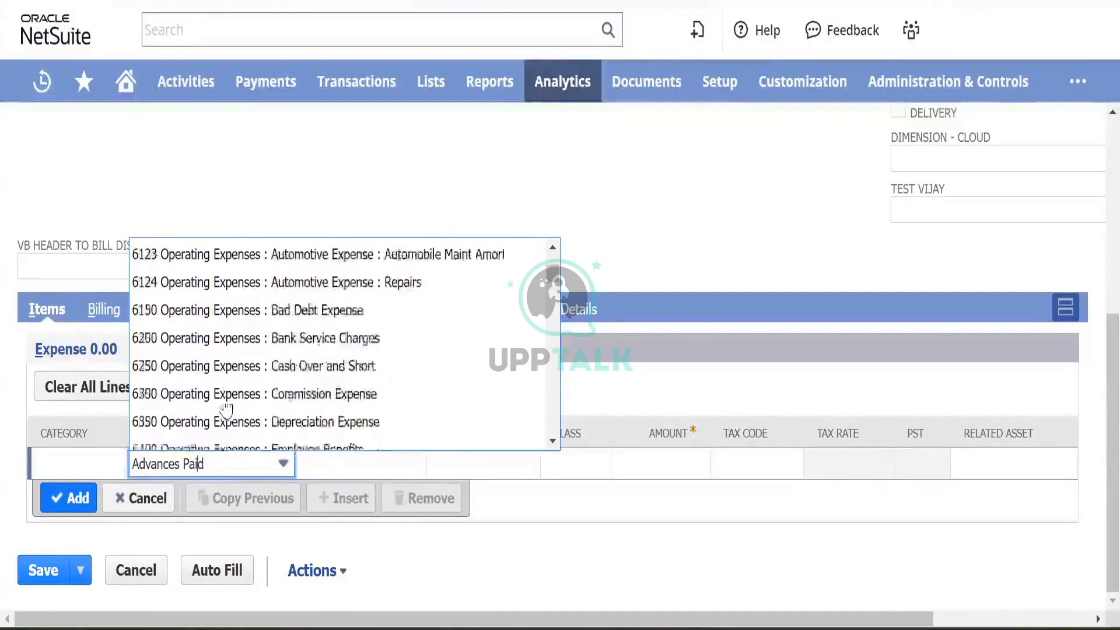
scroll(266, 337, "up", 3)
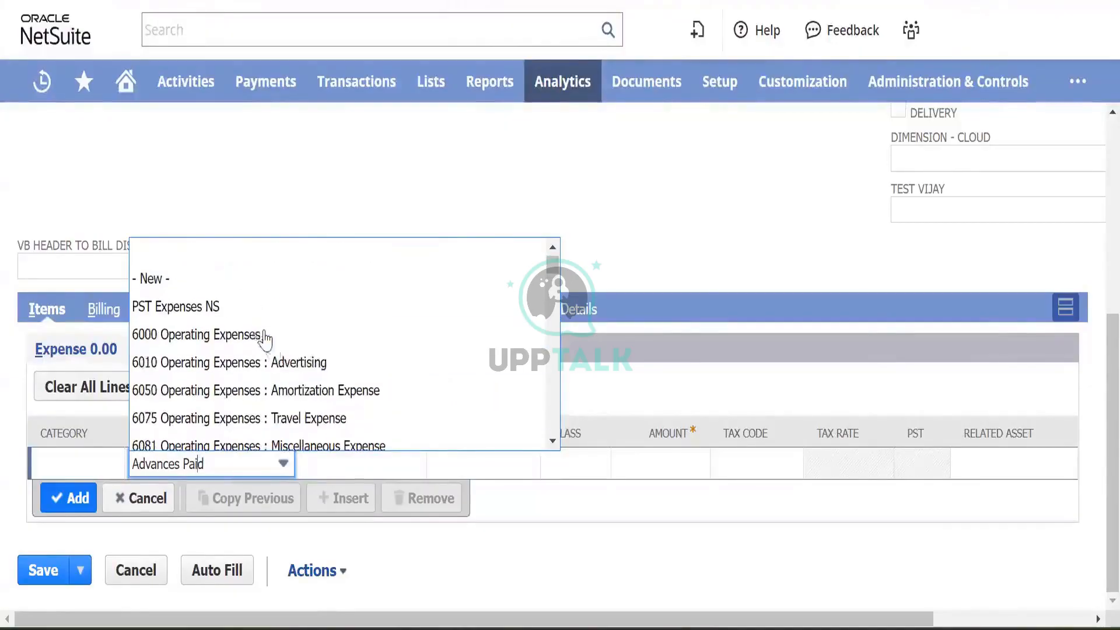
left_click(289, 362)
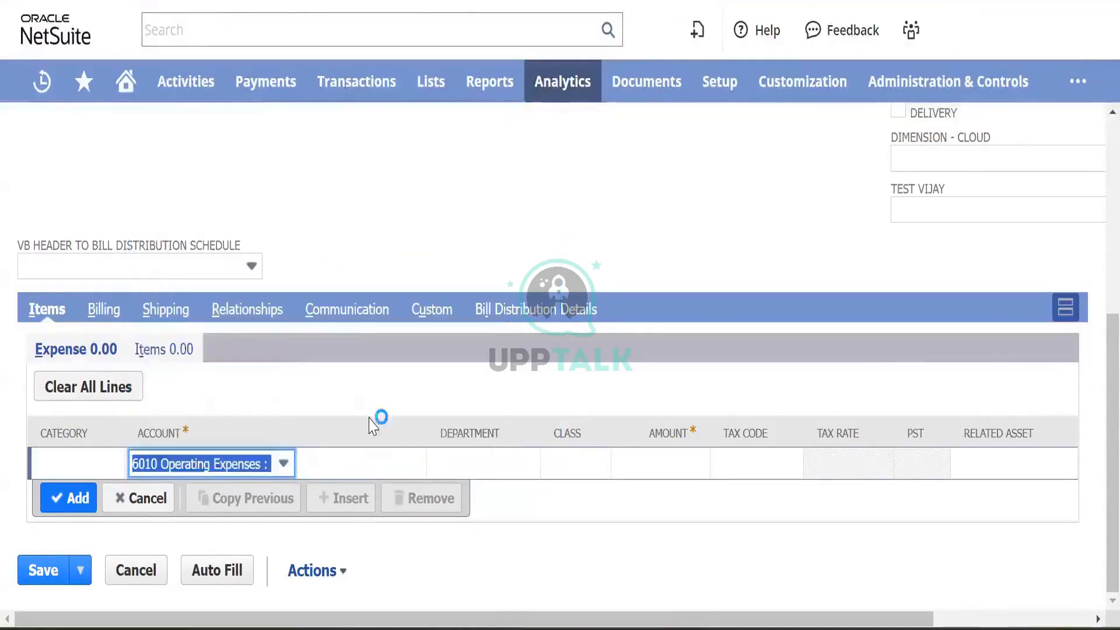
left_click(135, 499)
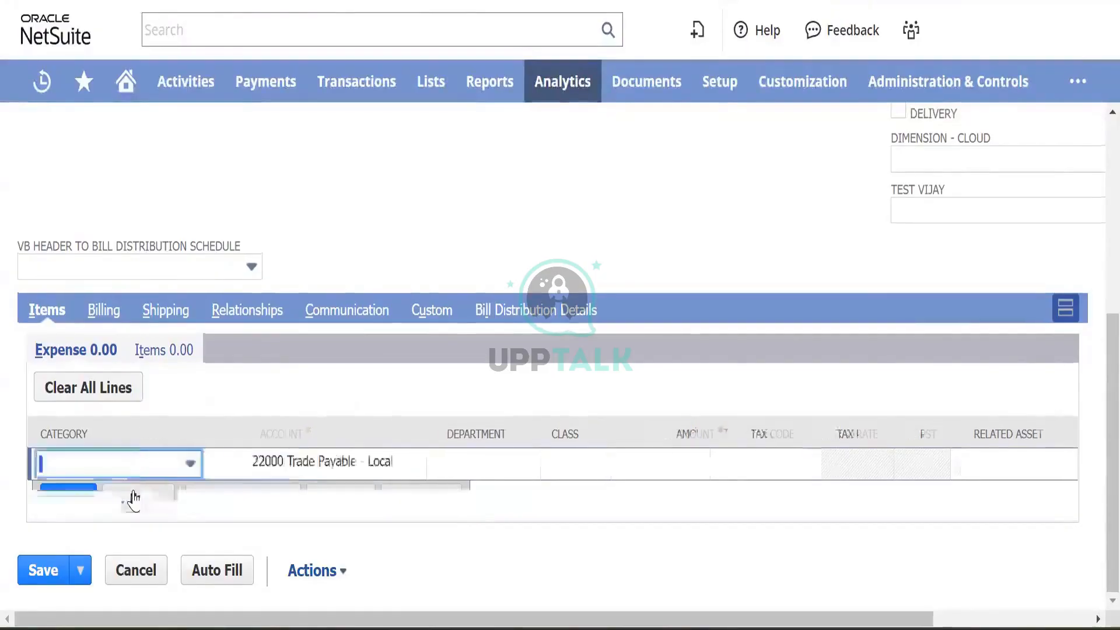
- Enter Test Item 001 on a new item line, showing quantity 1 and rate 0.00
left_click(173, 353)
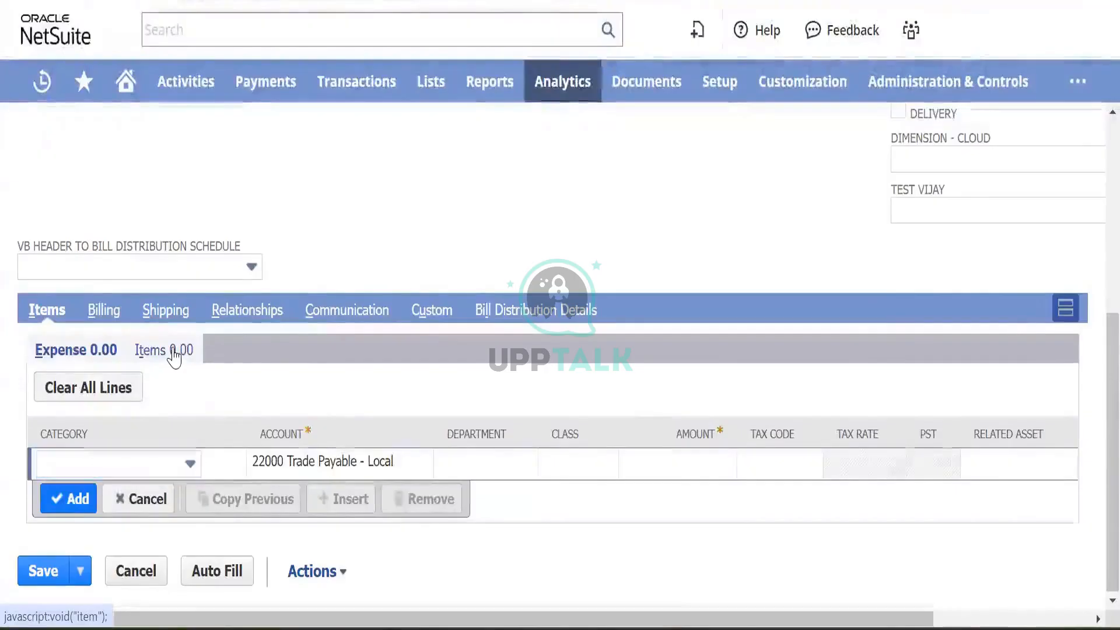
left_click(80, 505)
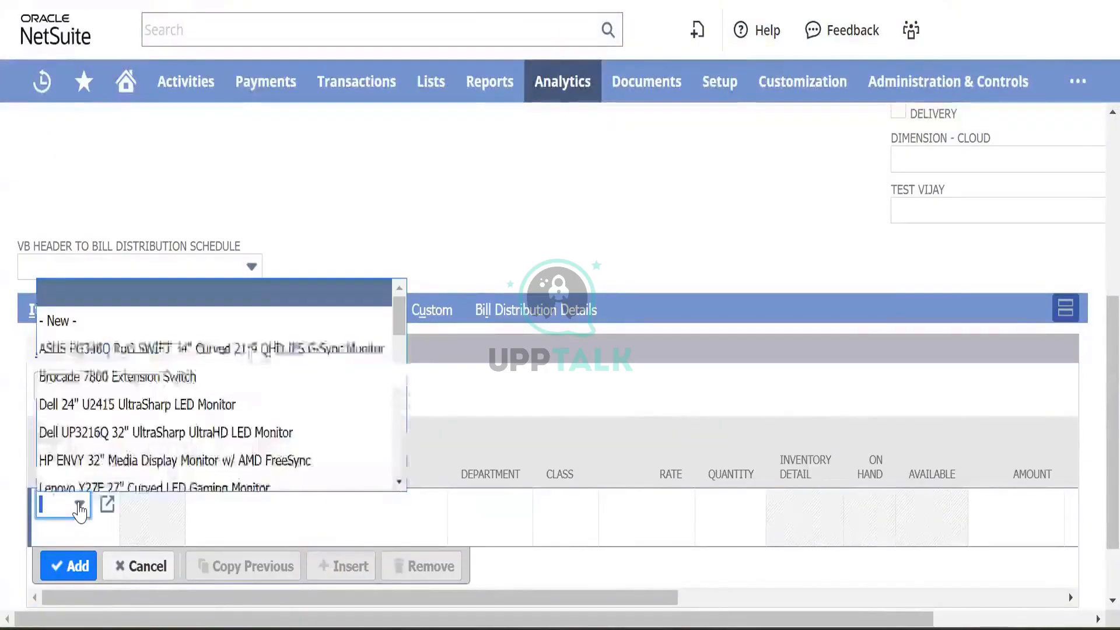
type("Test I")
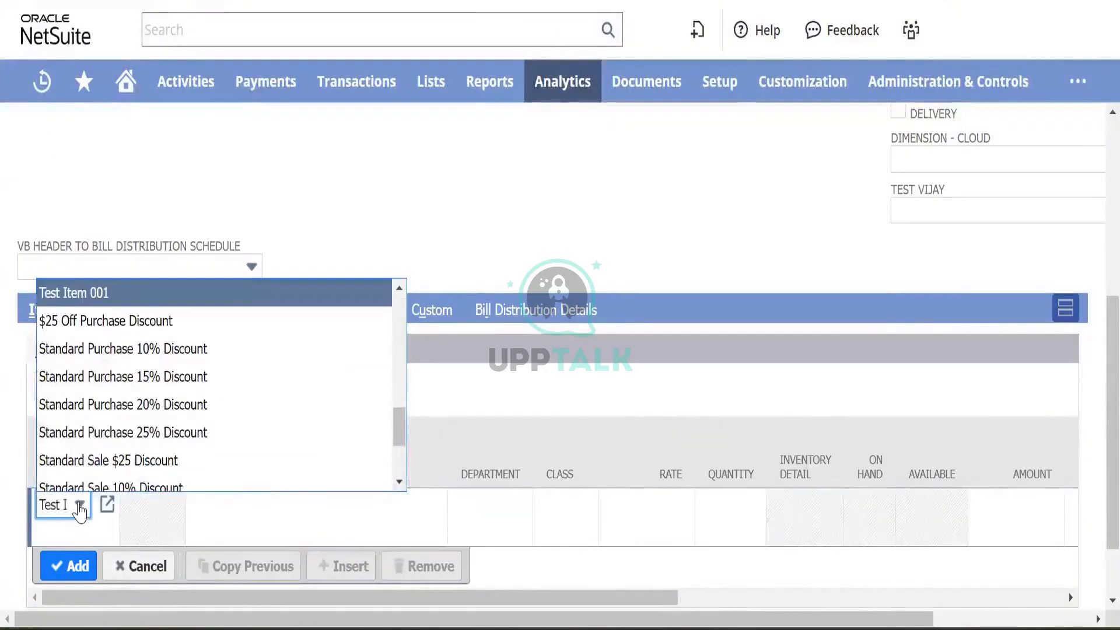
left_click(100, 293)
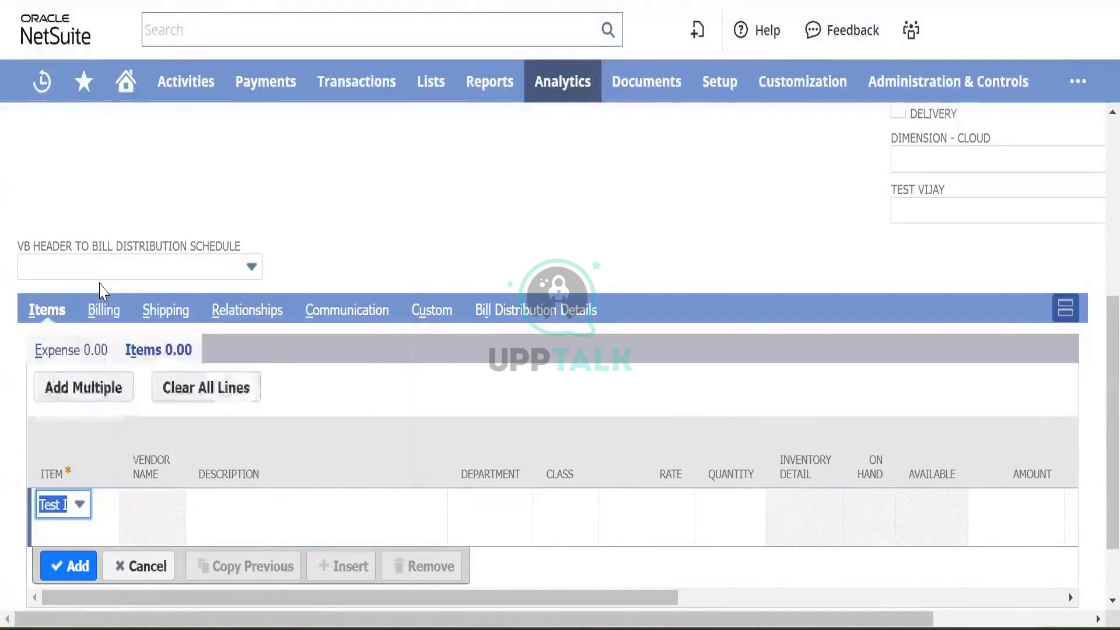
key("Tab")
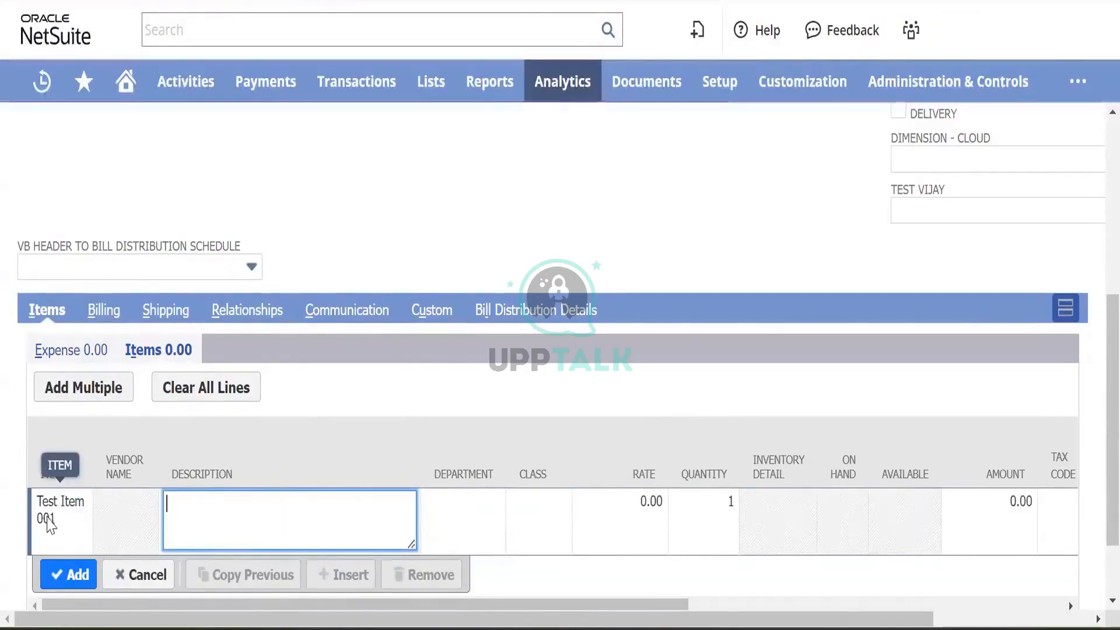
left_click(63, 518)
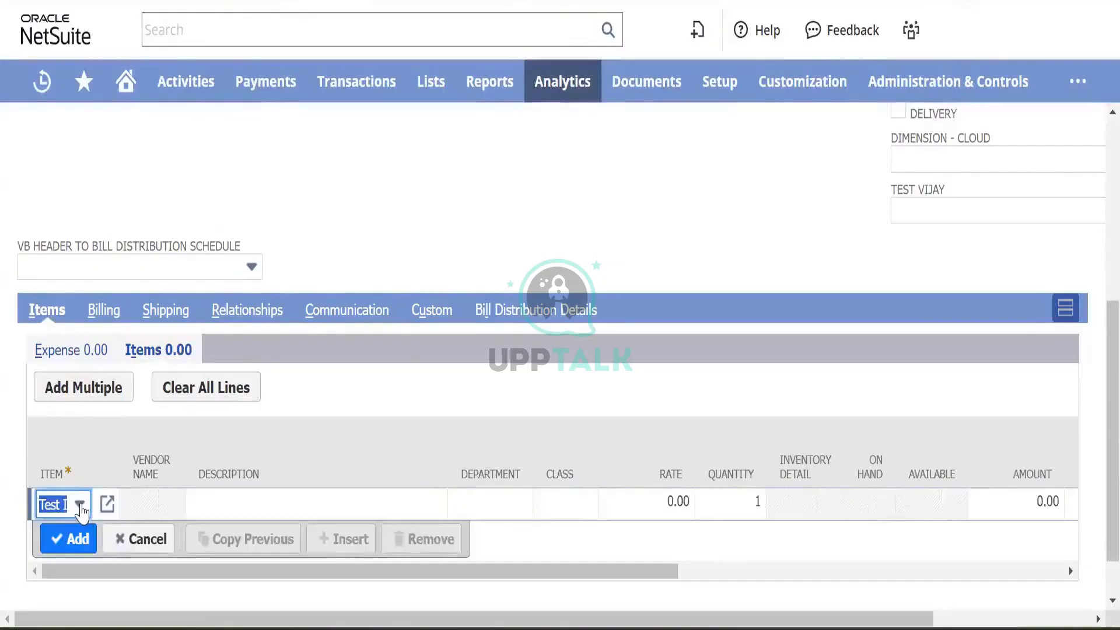
left_click(80, 505)
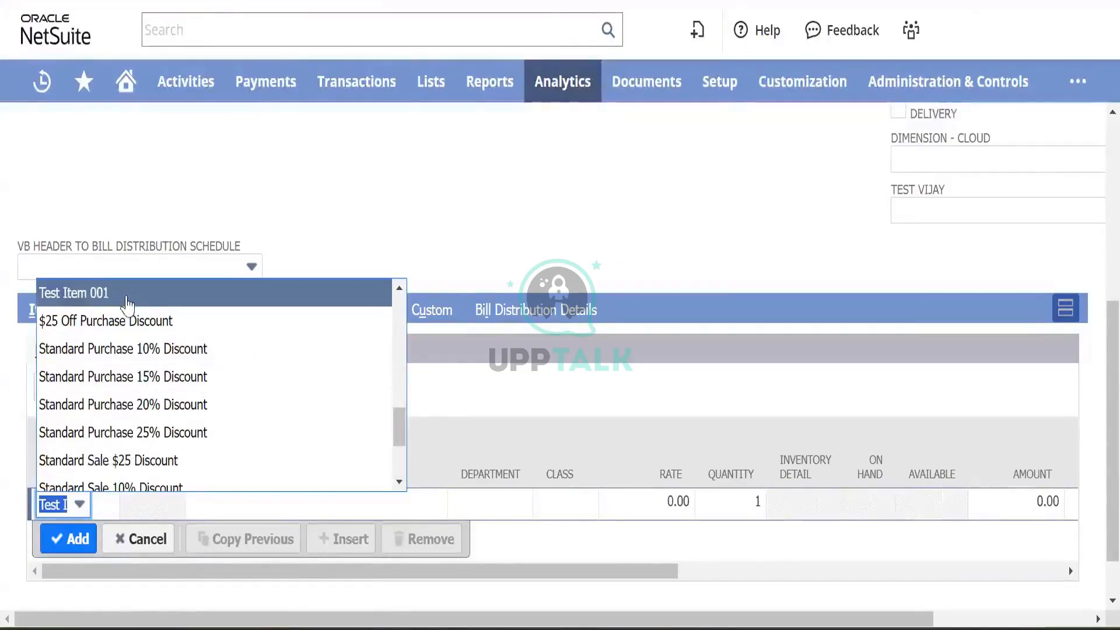
left_click(127, 304)
left_click(262, 502)
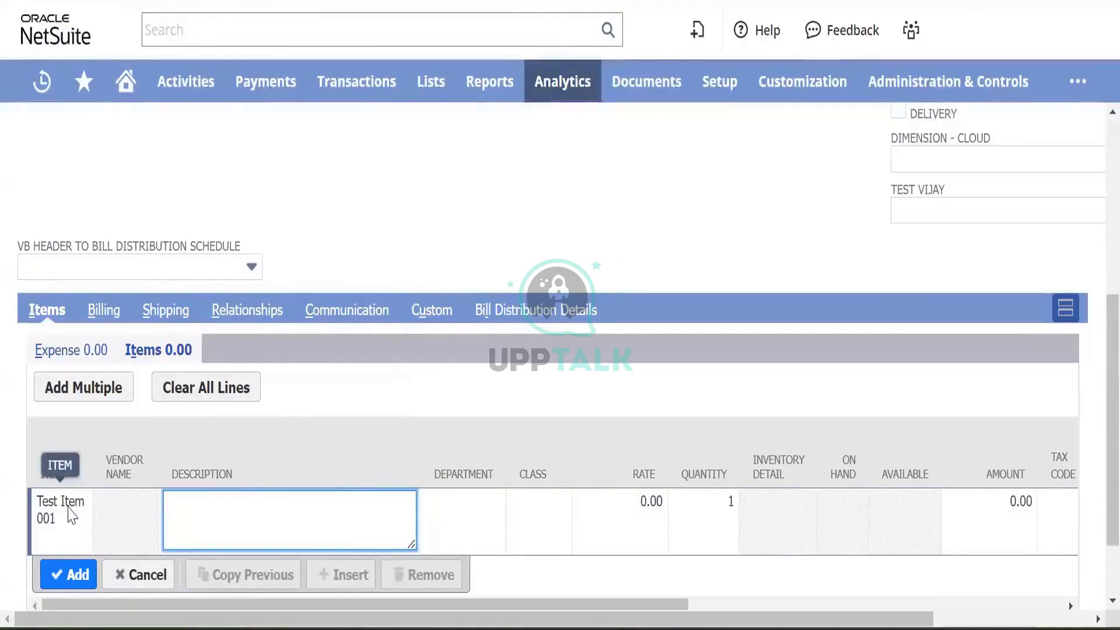
left_click_drag(68, 507, 430, 124)
- Open Setup > Company > General Preferences in a new browser tab
mouse_move(731, 83)
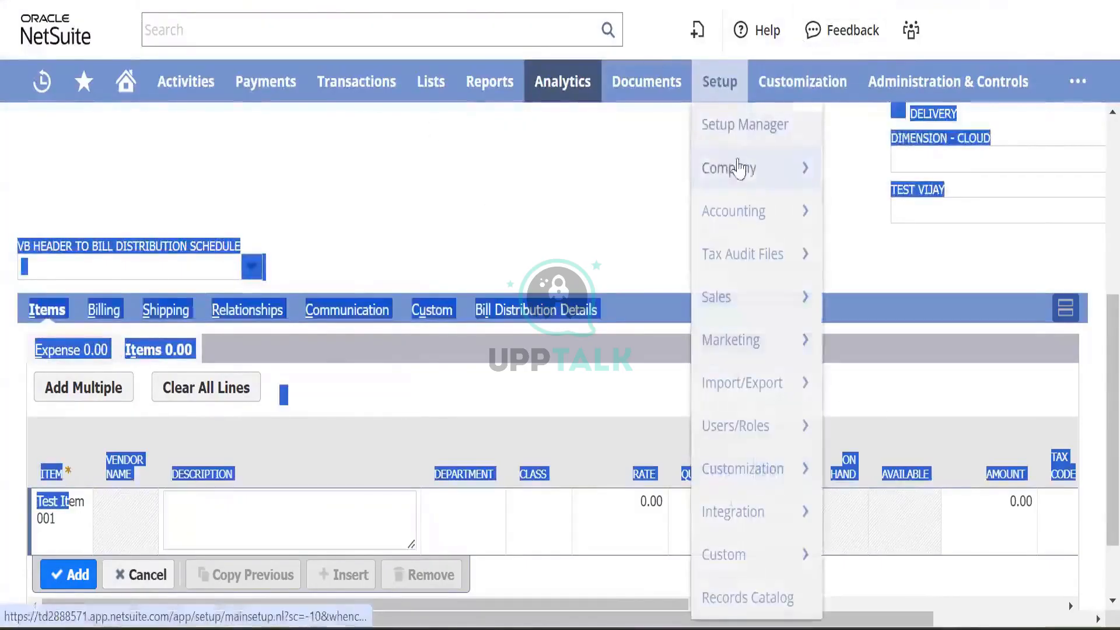
mouse_move(759, 168)
scroll(890, 269, "down", 5)
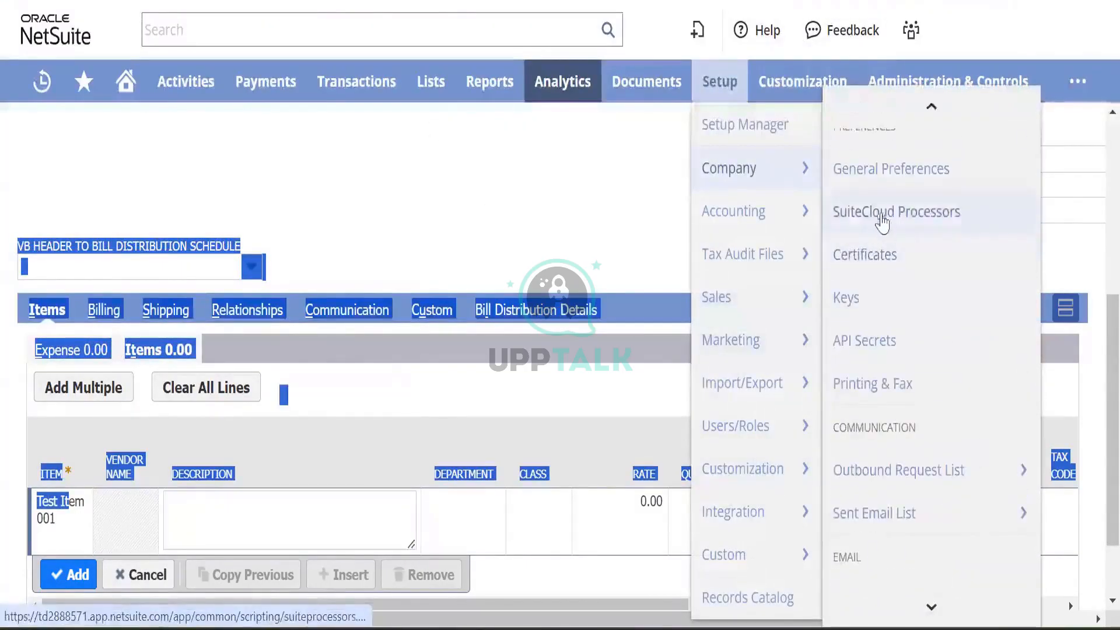
scroll(878, 295, "up", 1)
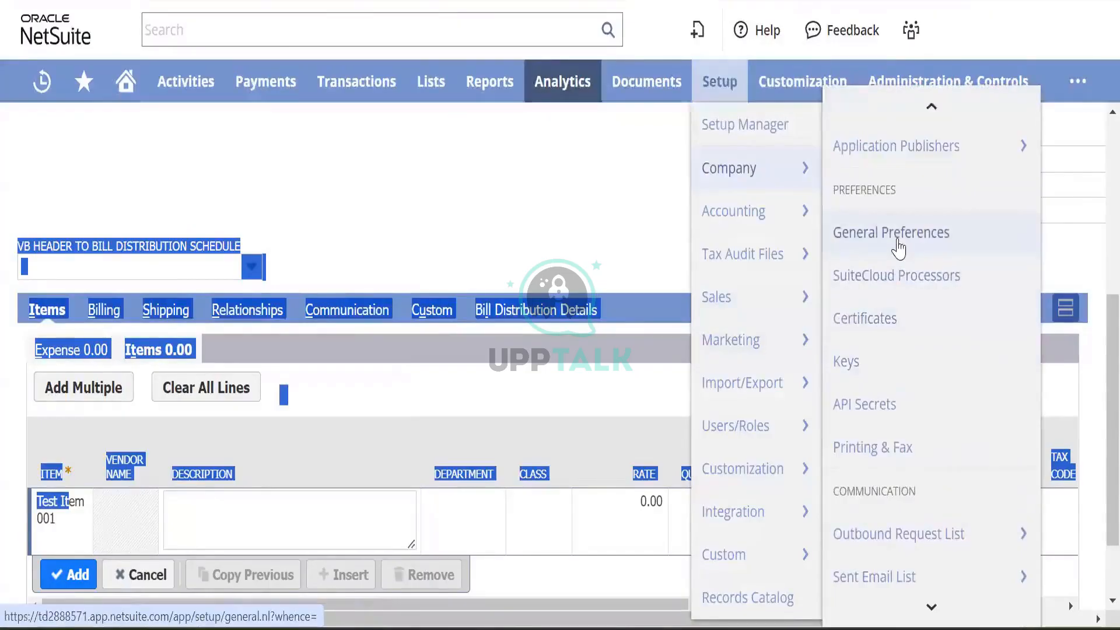
right_click(896, 241)
left_click(940, 261)
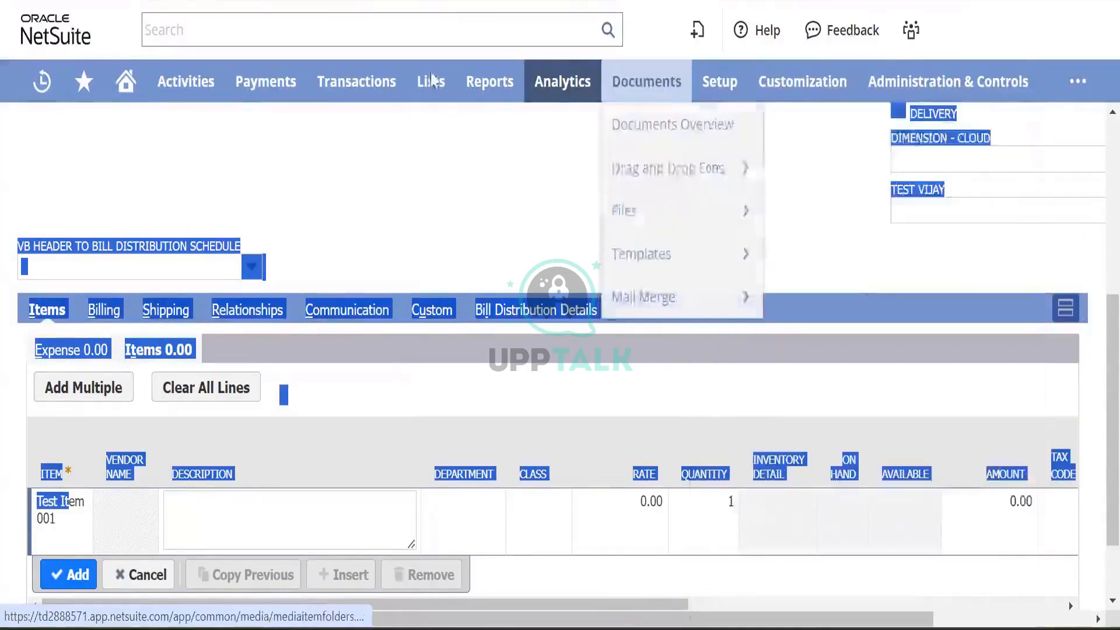
mouse_move(432, 81)
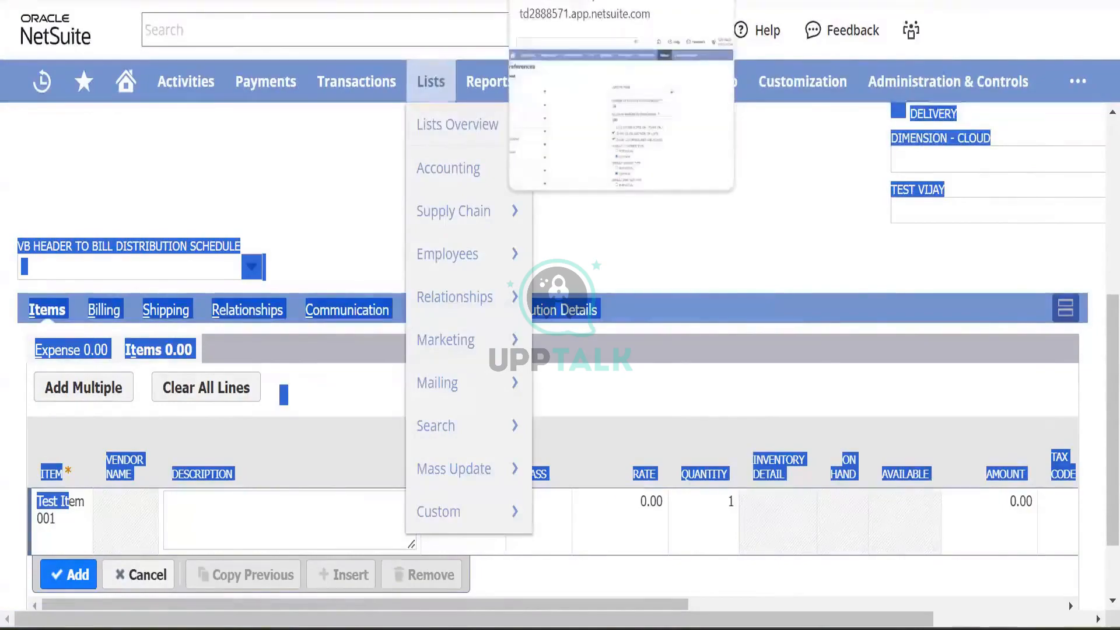
left_click(578, 1)
- Review the General Preferences settings and save them
scroll(388, 257, "down", 3)
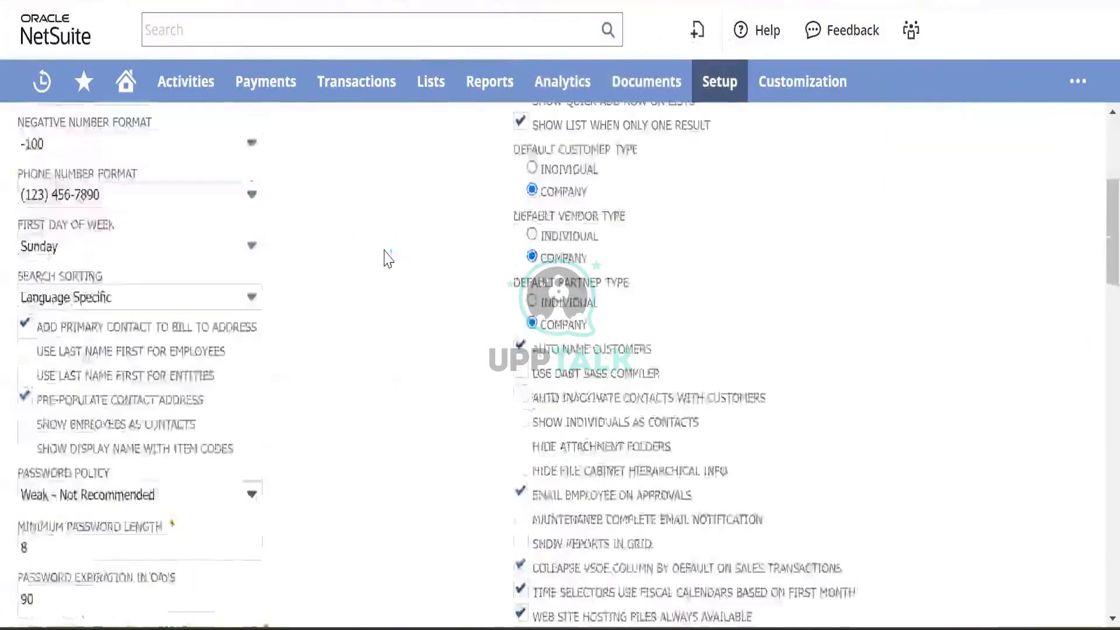
scroll(388, 257, "down", 10)
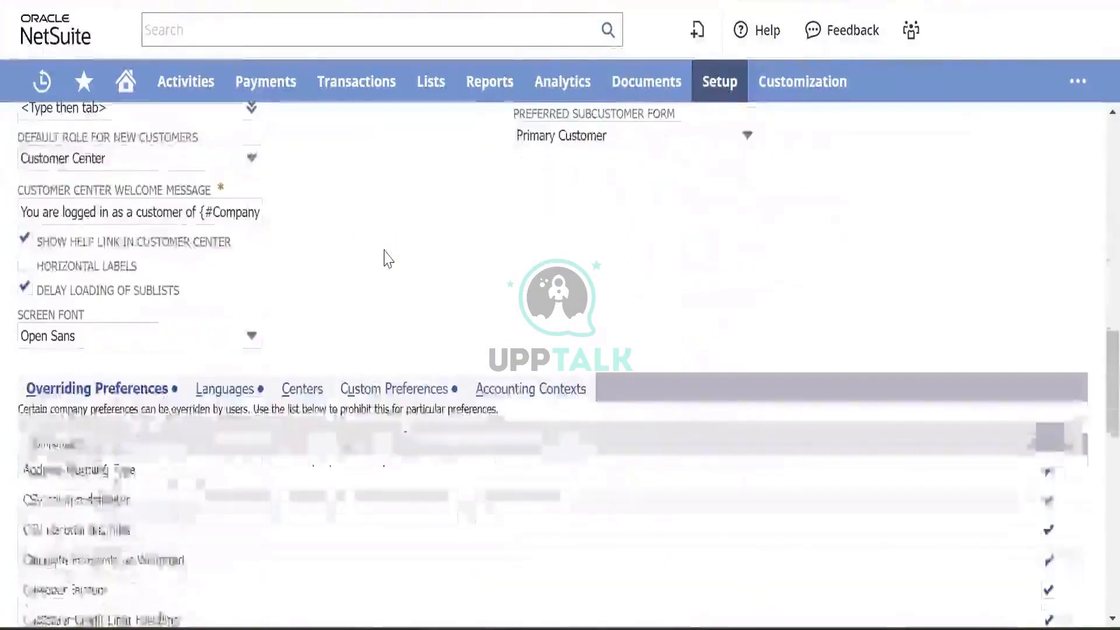
scroll(386, 256, "up", 7)
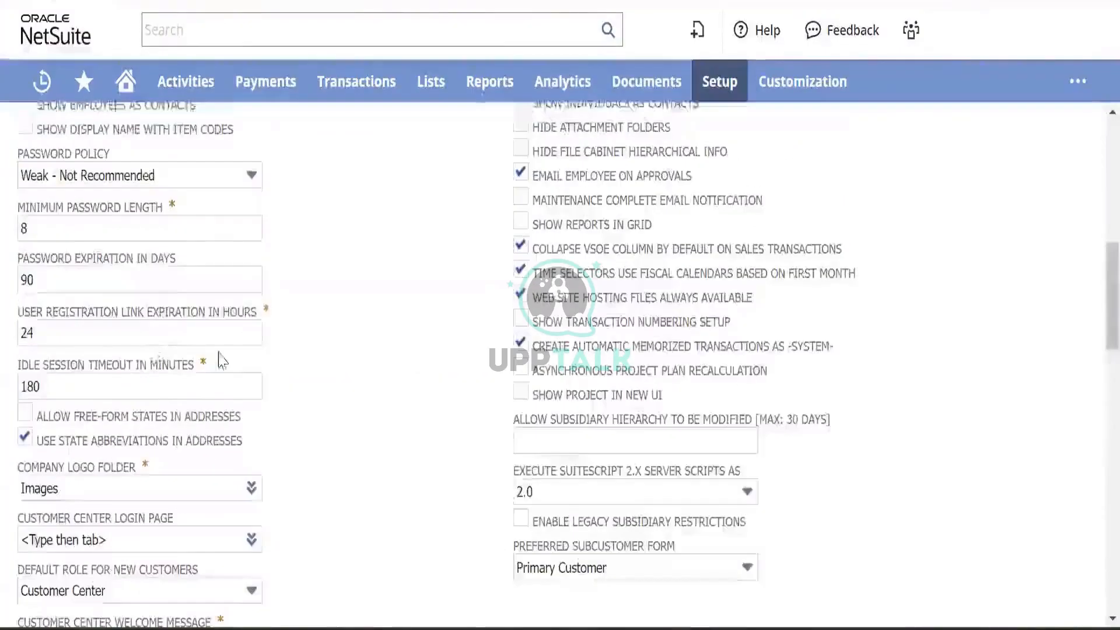
scroll(287, 343, "down", 5)
scroll(289, 342, "up", 4)
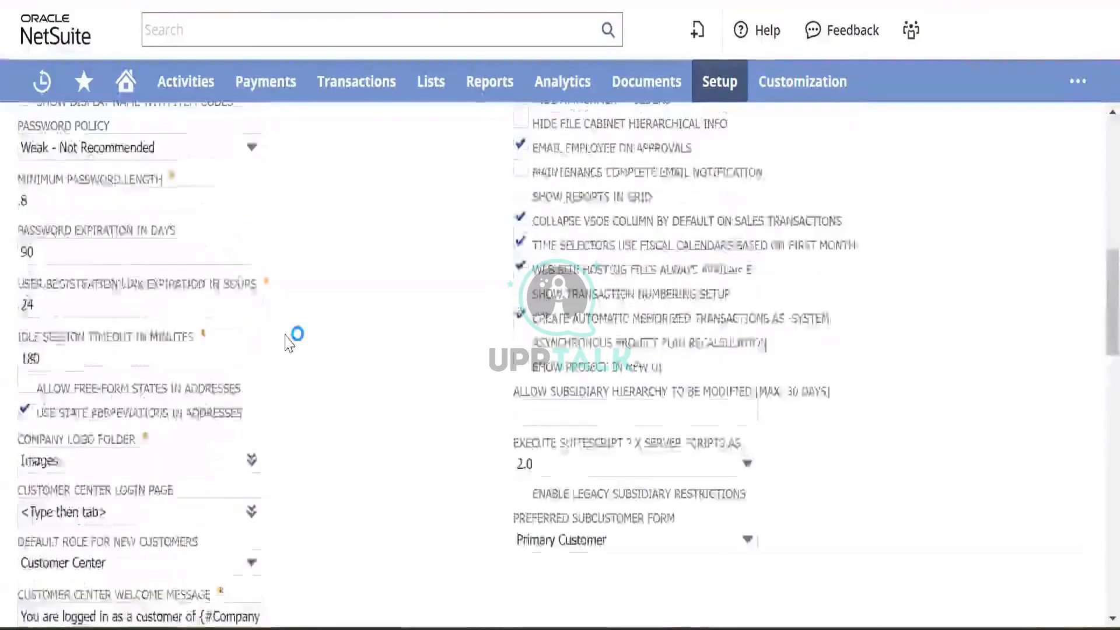
scroll(289, 344, "up", 5)
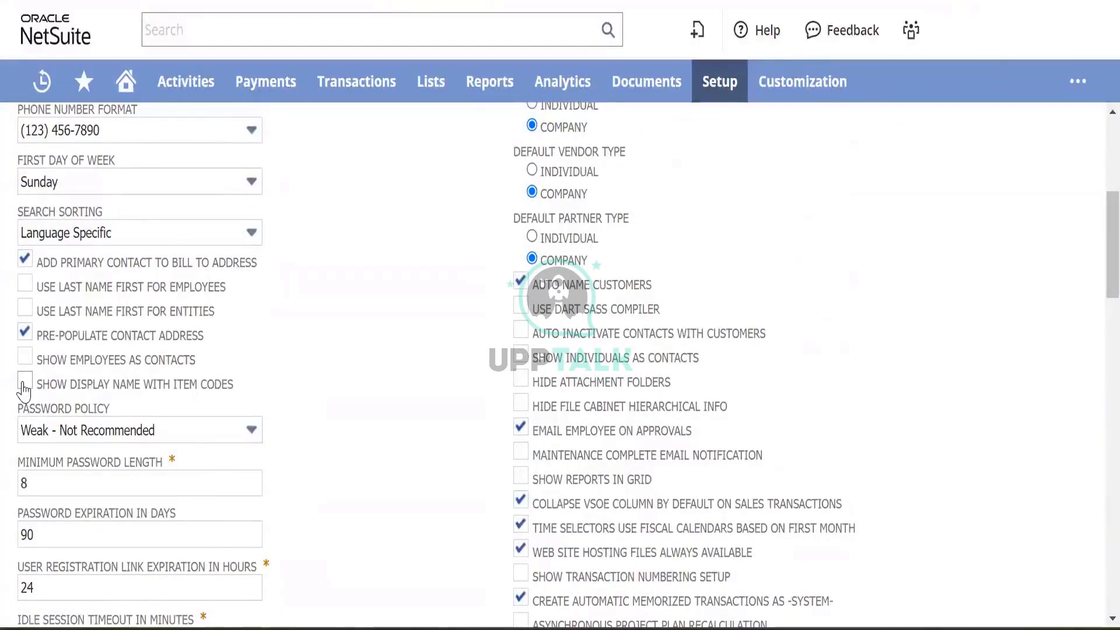
scroll(370, 312, "up", 6)
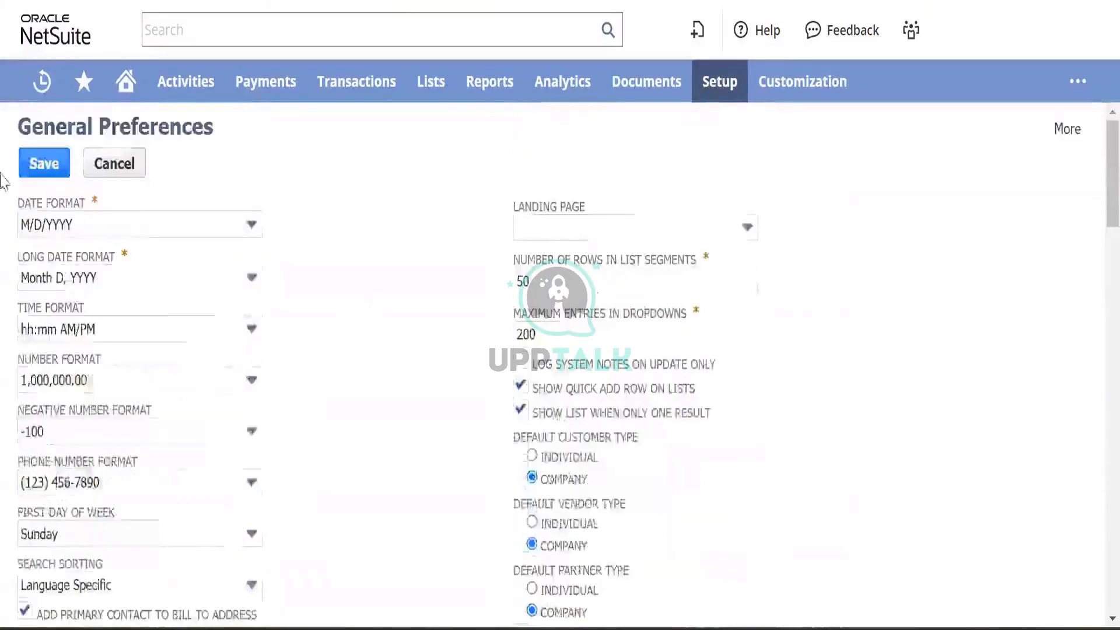
left_click(40, 168)
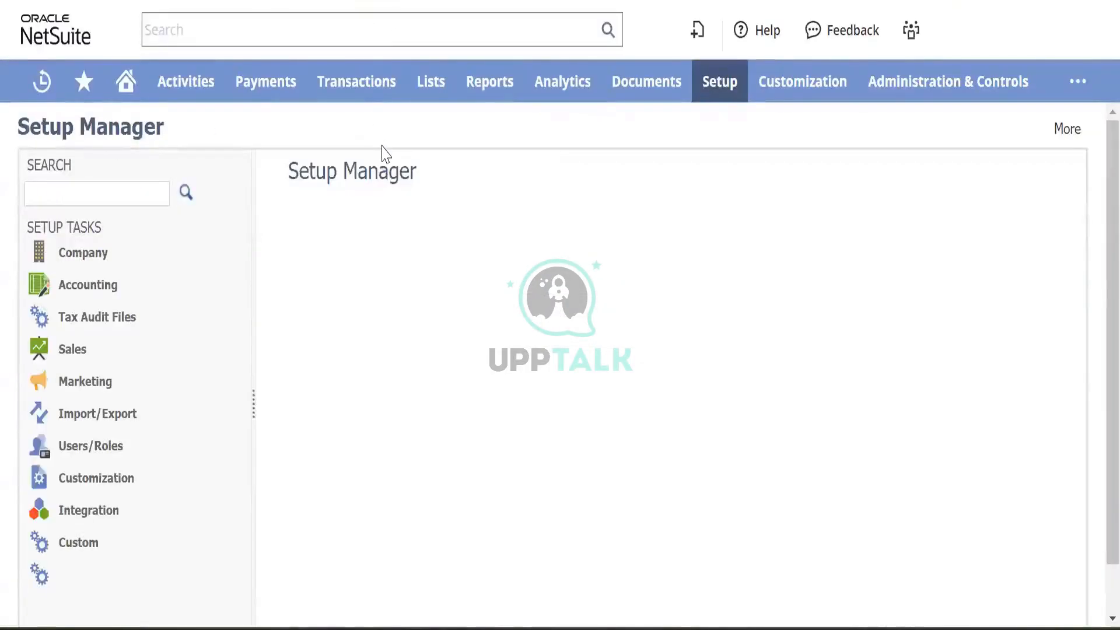
- Return to the purchase order with its Test Item 001 line in view
mouse_move(465, 93)
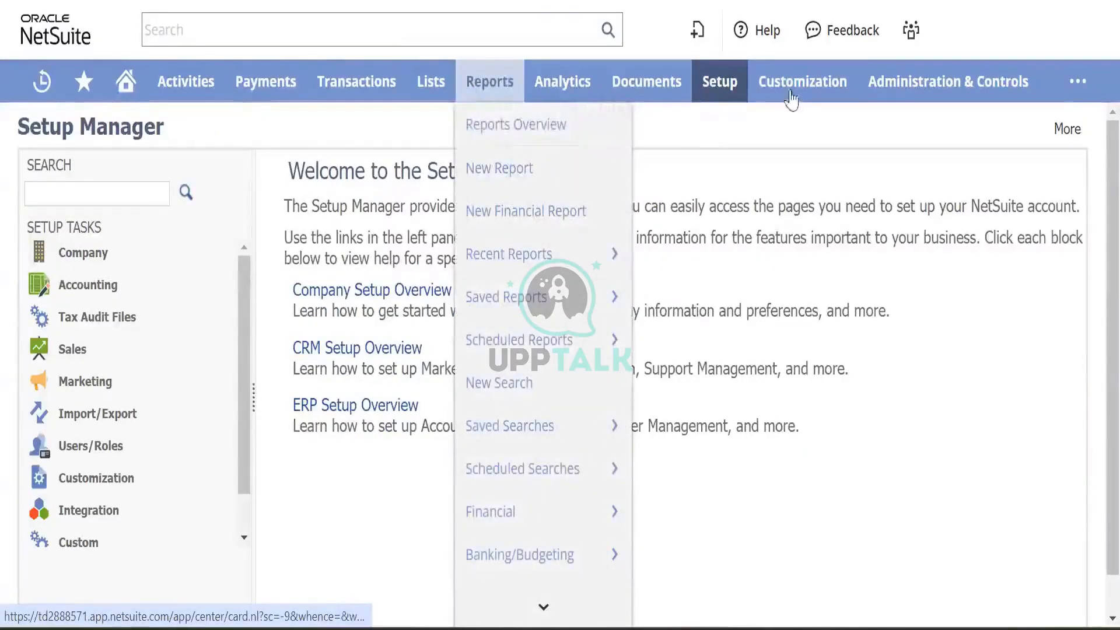
mouse_move(720, 87)
mouse_move(739, 189)
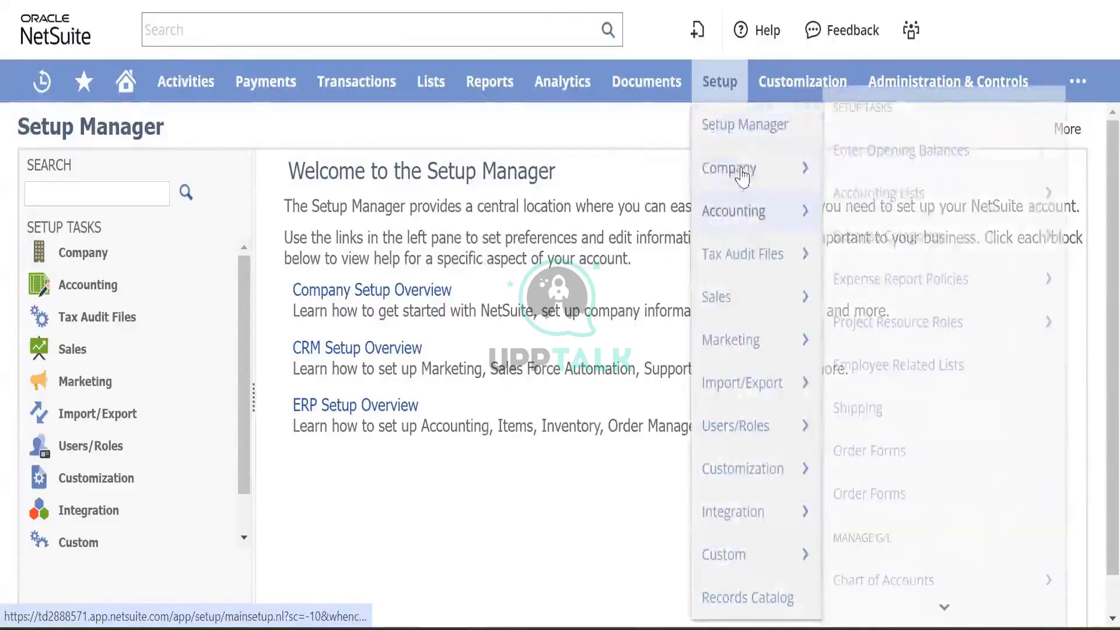
scroll(880, 431, "down", 2)
scroll(880, 432, "down", 2)
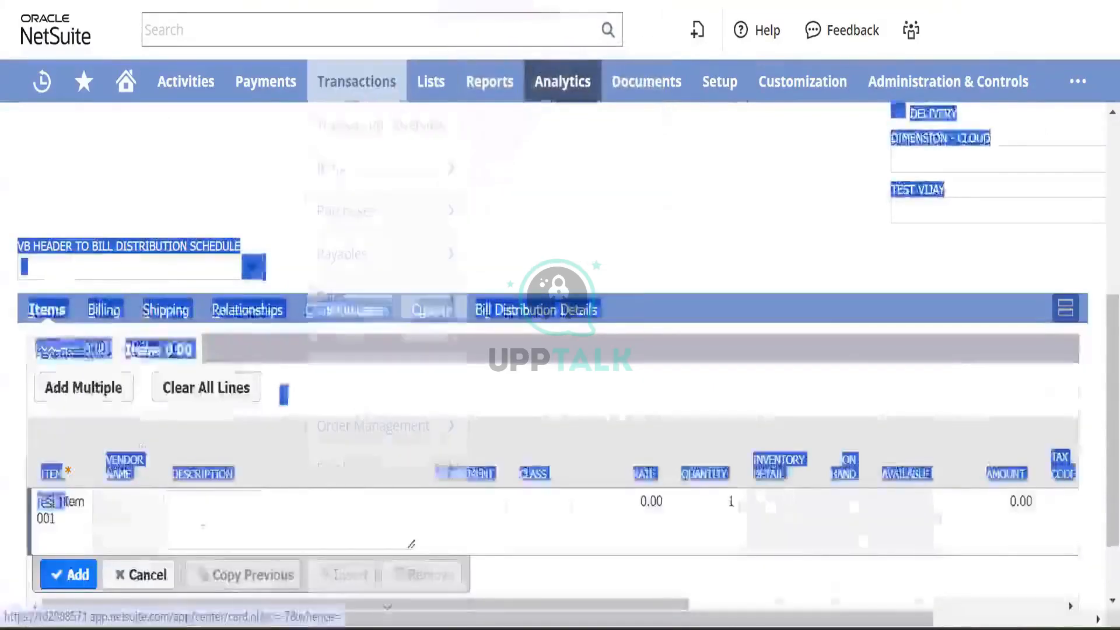
- Enter a rate of 500.00 on the Test Item 001 line, keeping quantity 1
left_click(213, 512)
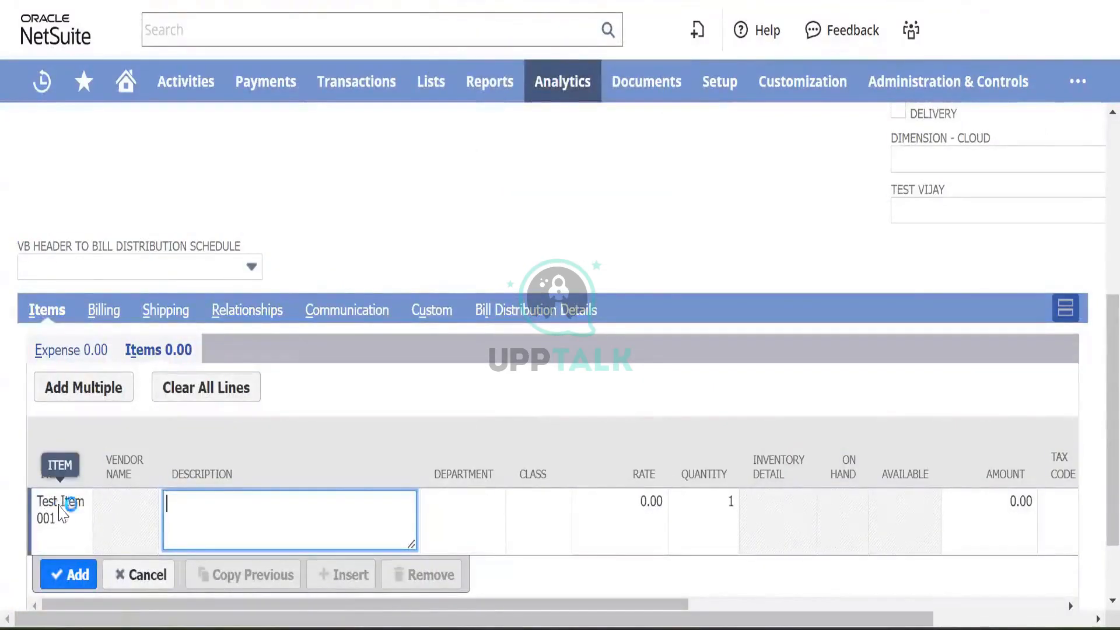
left_click(632, 499)
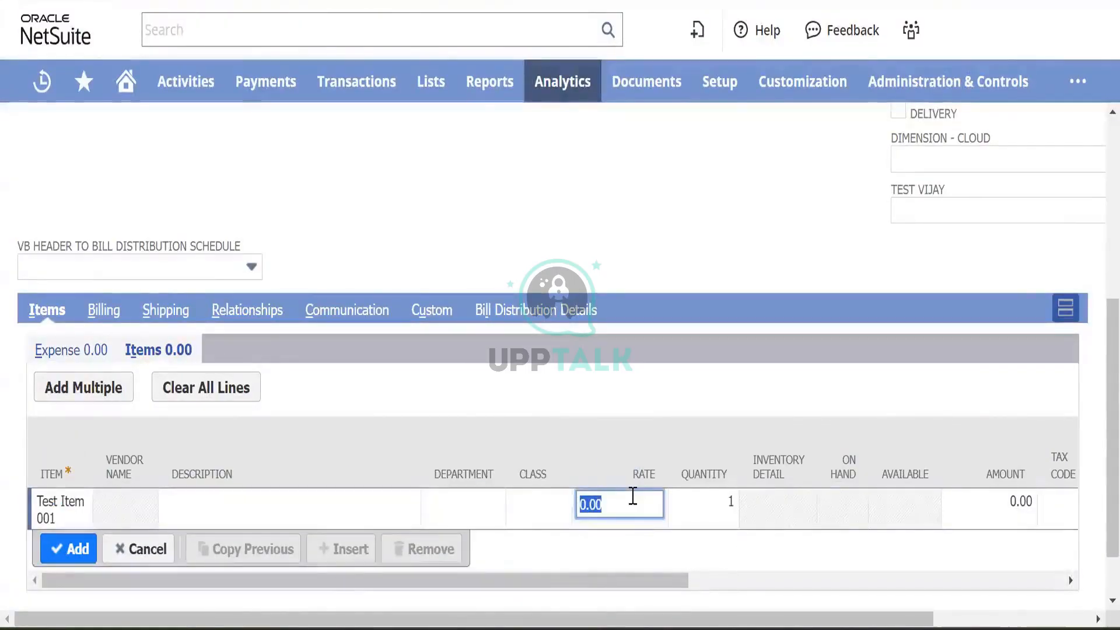
type("50")
key("Tab")
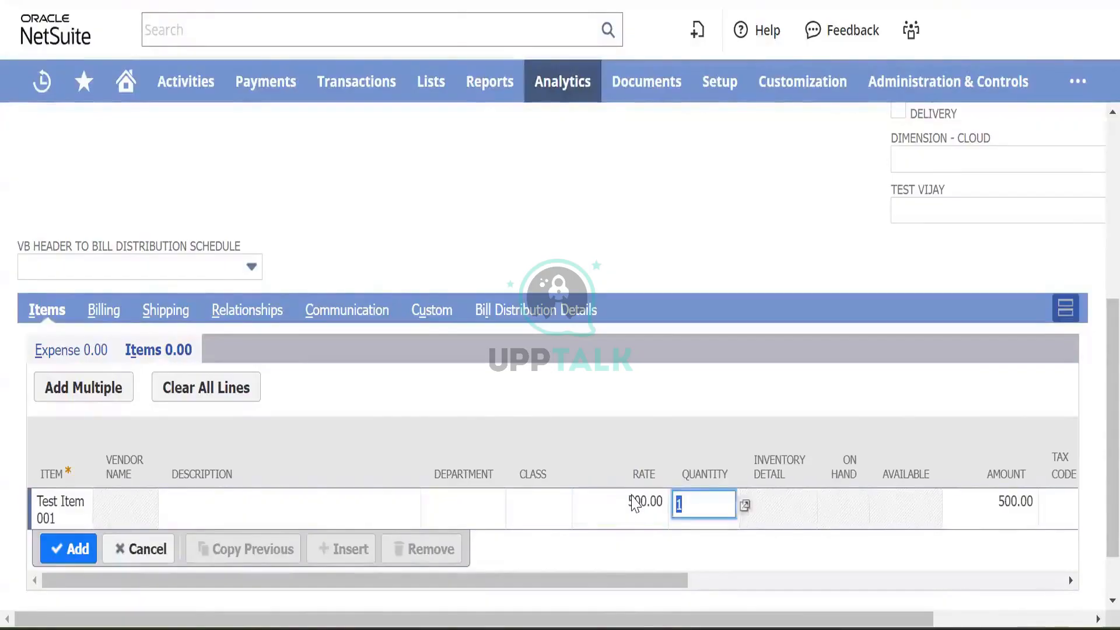
key("Tab")
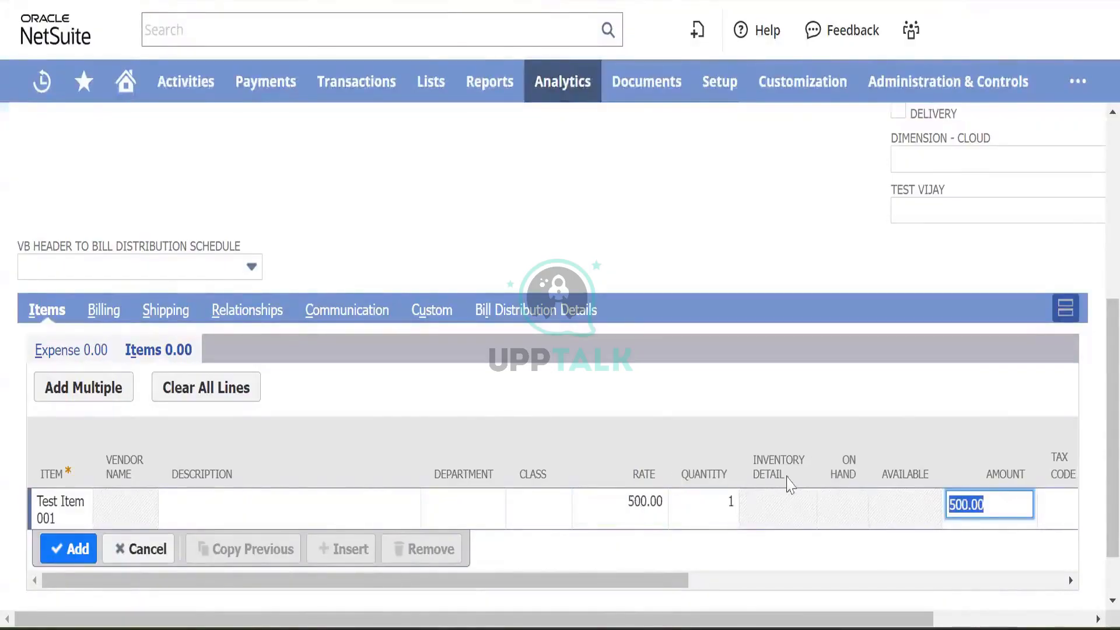
- Set the line's tax code to CA-PST-NS, replacing the mistakenly chosen CA-S-NS
scroll(898, 476, "right", 6)
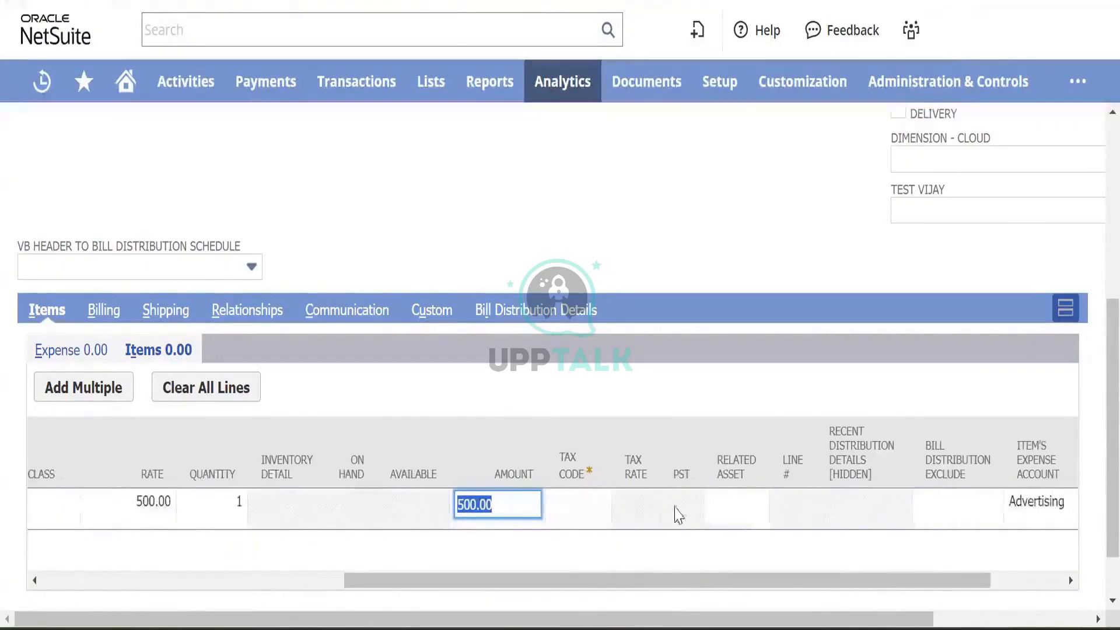
left_click(588, 521)
left_click(592, 505)
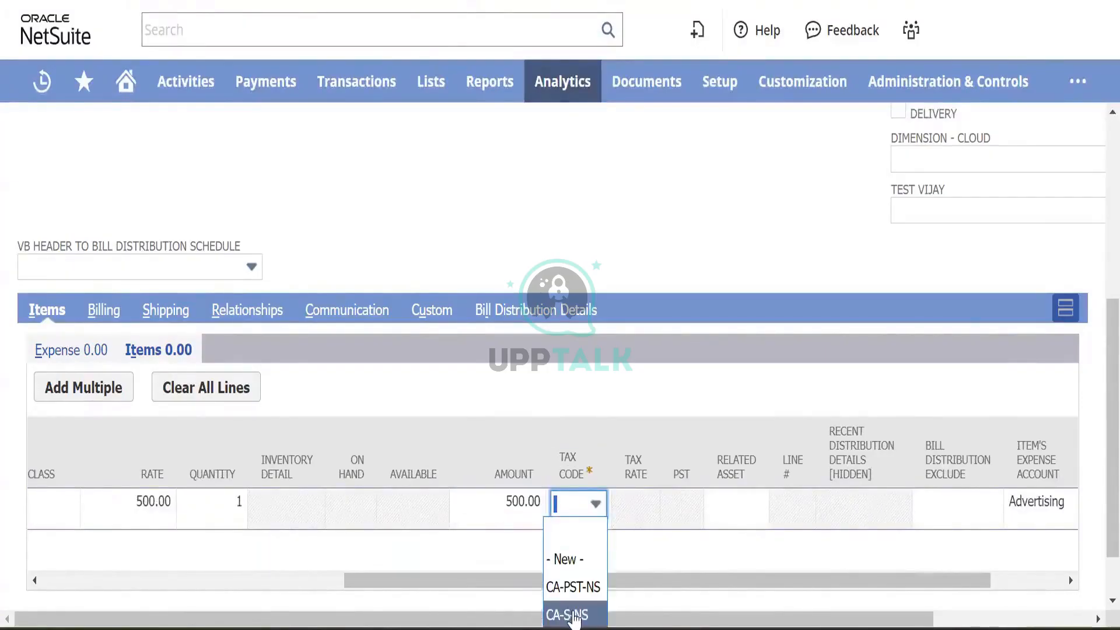
left_click(575, 616)
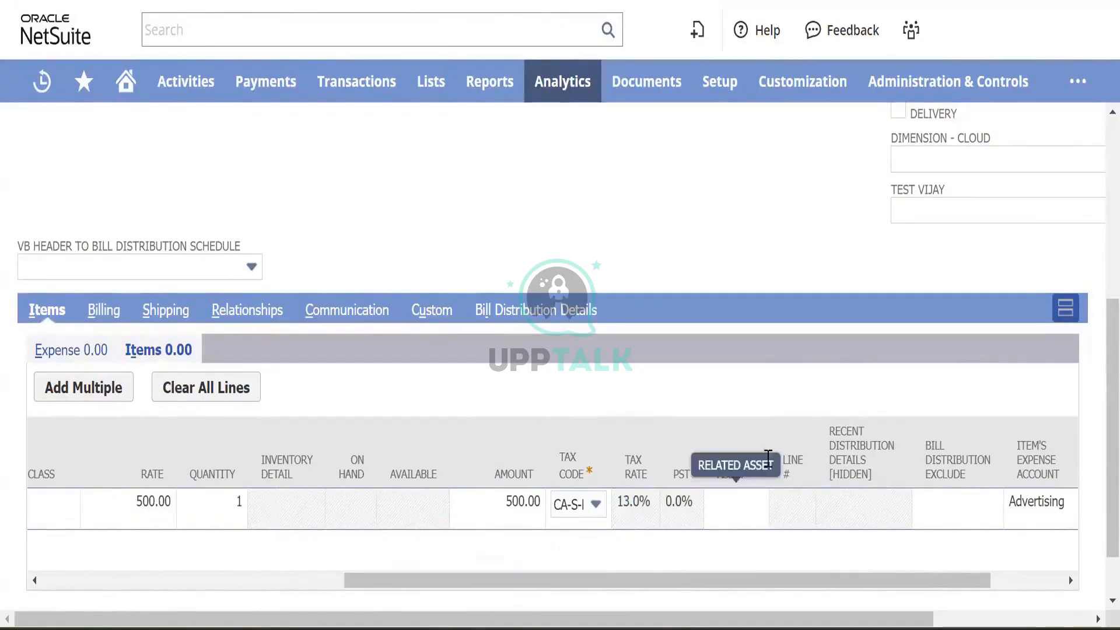
scroll(689, 411, "right", 3)
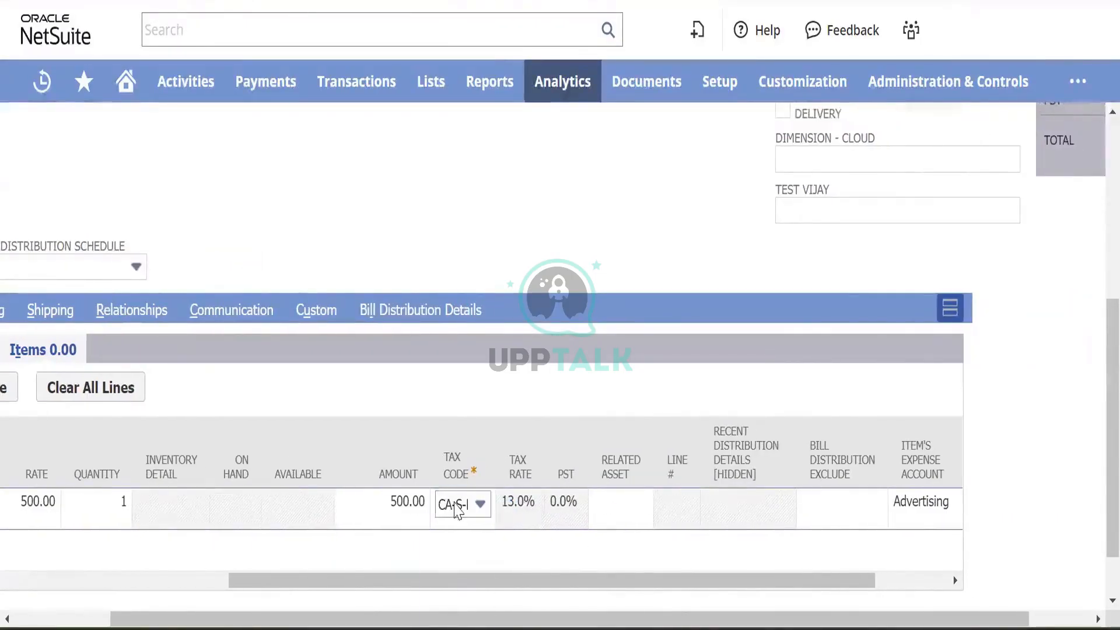
left_click(458, 511)
left_click(454, 585)
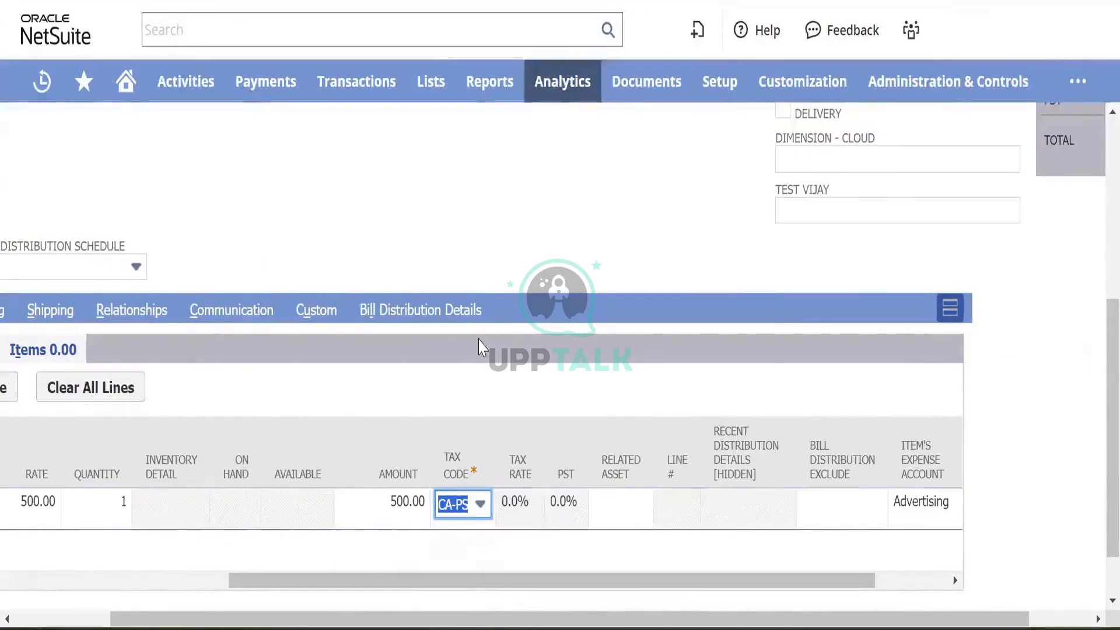
key("Tab")
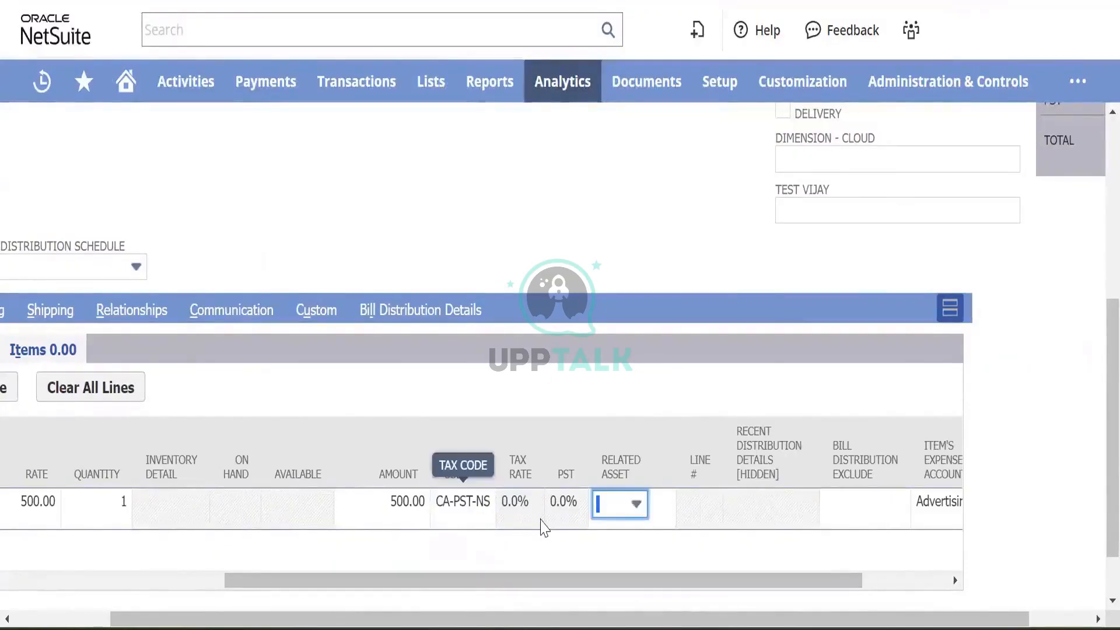
scroll(727, 487, "right", 2)
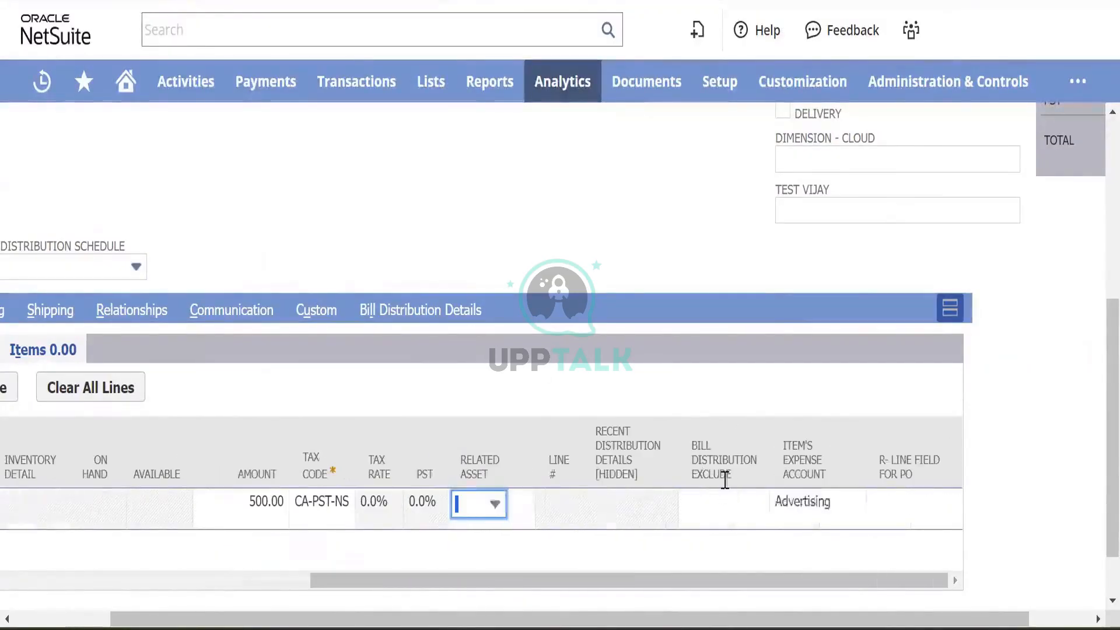
scroll(580, 428, "left", 8)
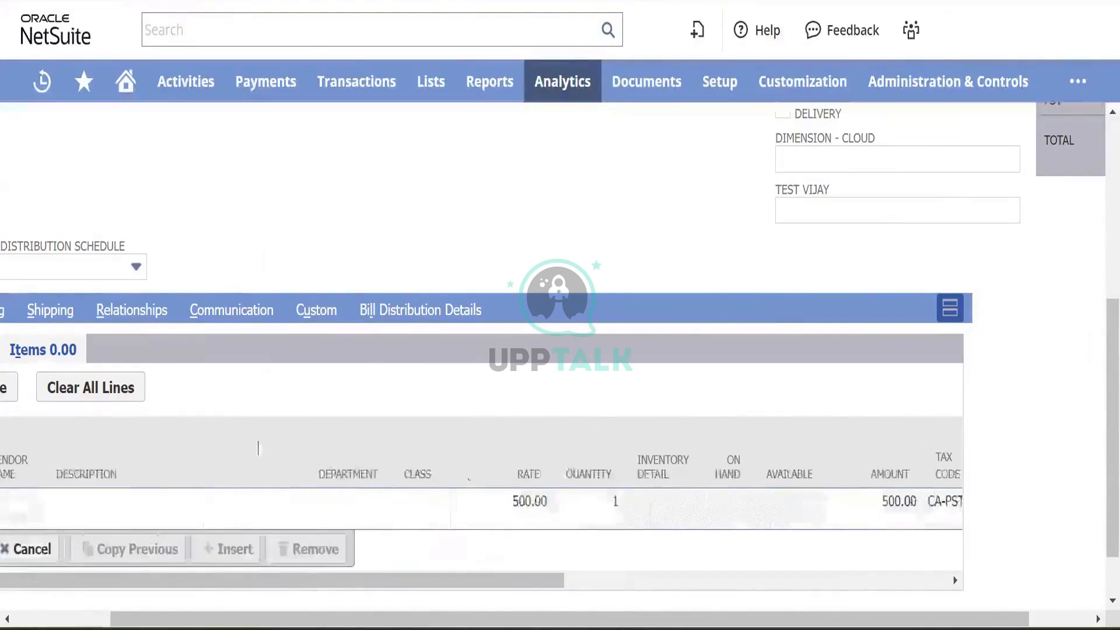
scroll(107, 442, "left", 2)
scroll(113, 446, "up", 1)
scroll(113, 449, "down", 2)
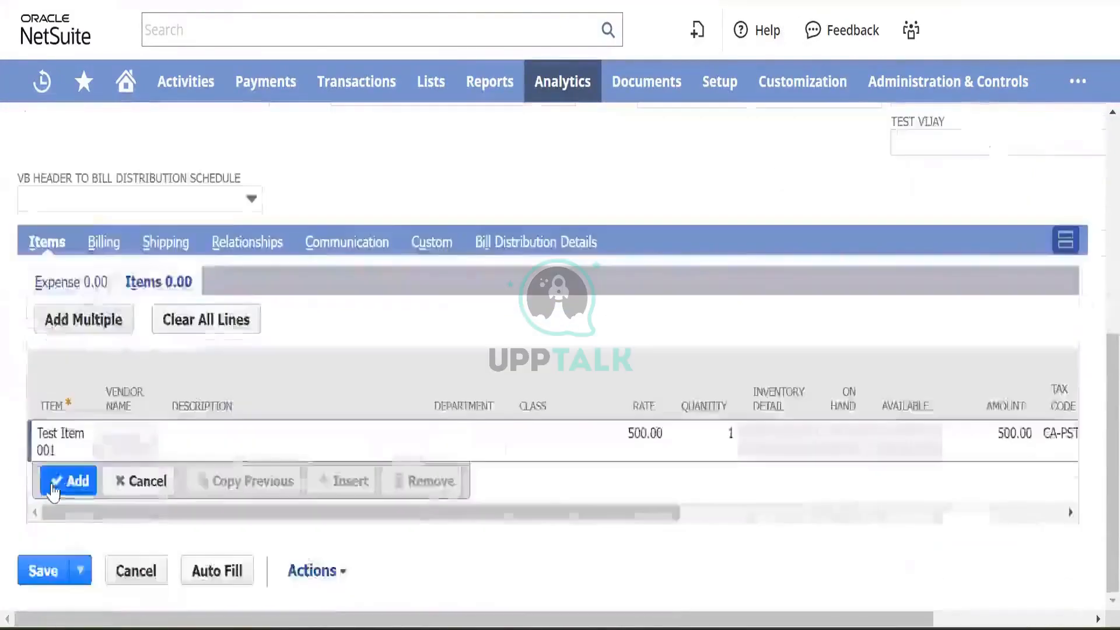
- Commit the Test Item 001 line so Items total 500.00, then save the purchase order
left_click(67, 482)
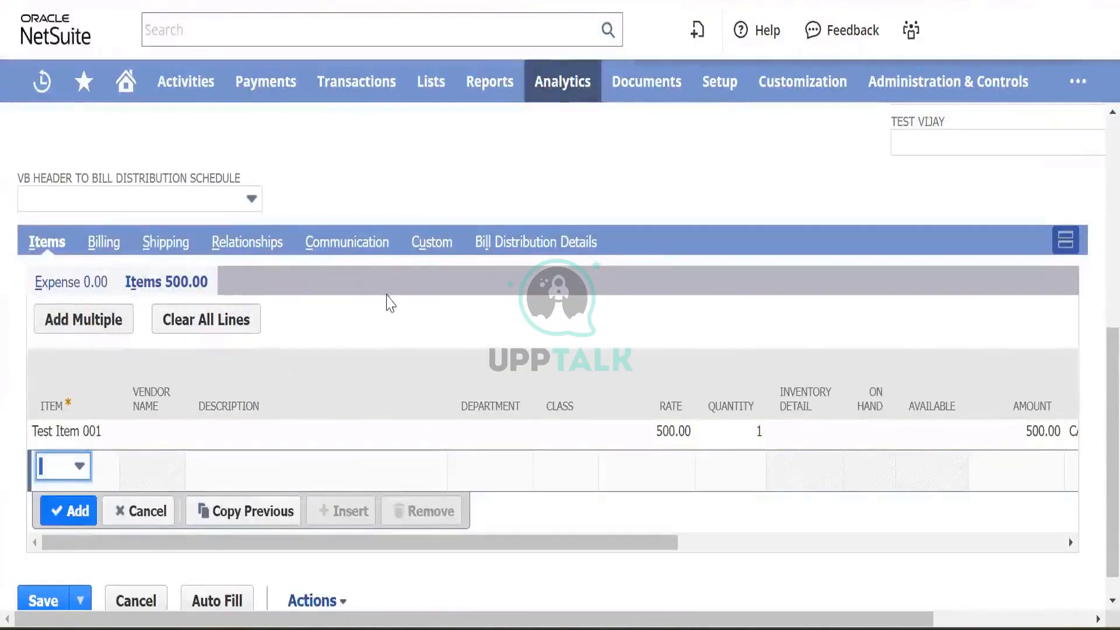
left_click(36, 599)
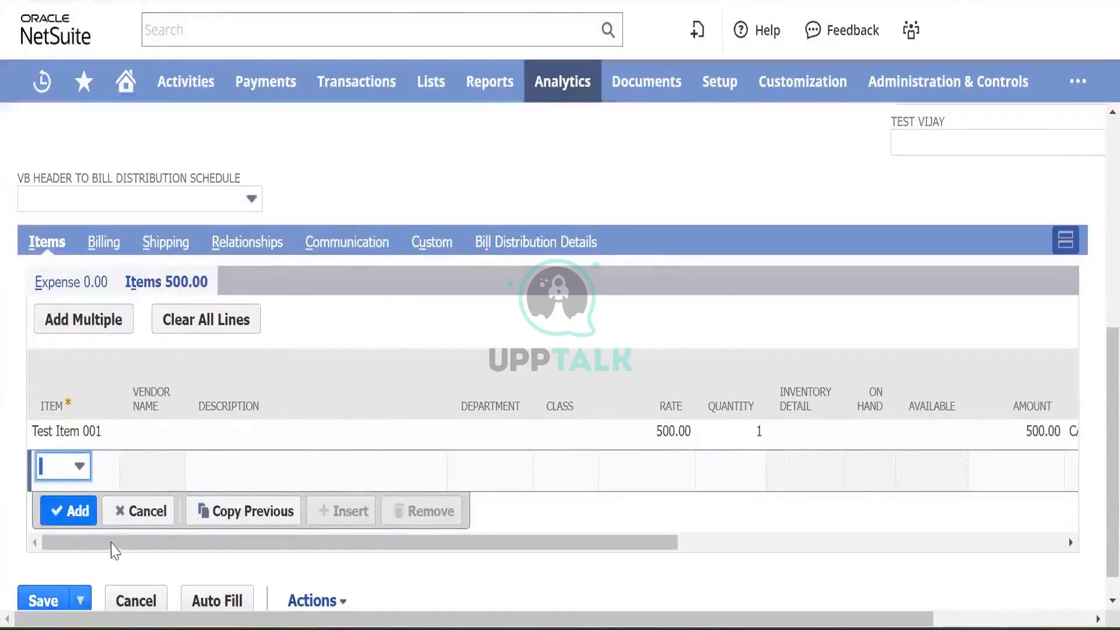
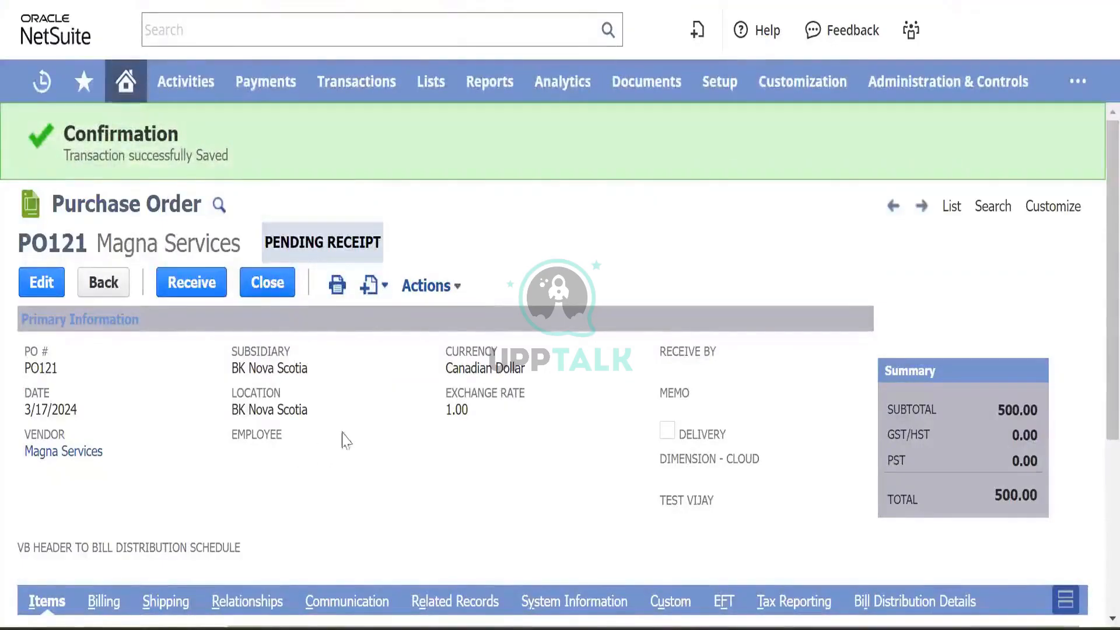
- Glance at the purchase order's Actions list, closing it without choosing anything
left_click(430, 285)
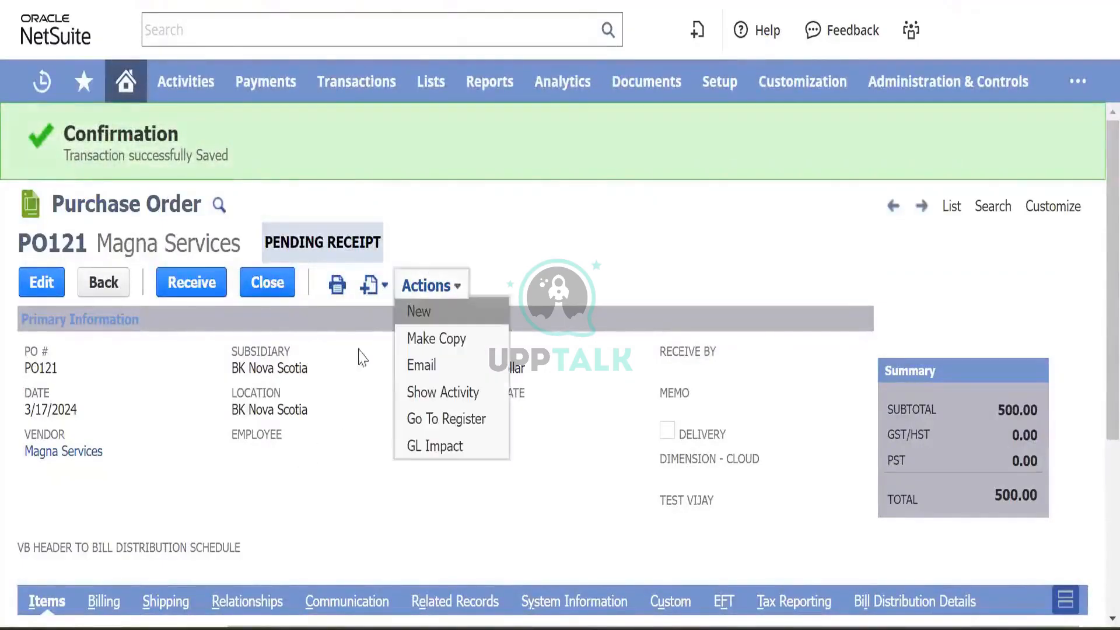
left_click(356, 471)
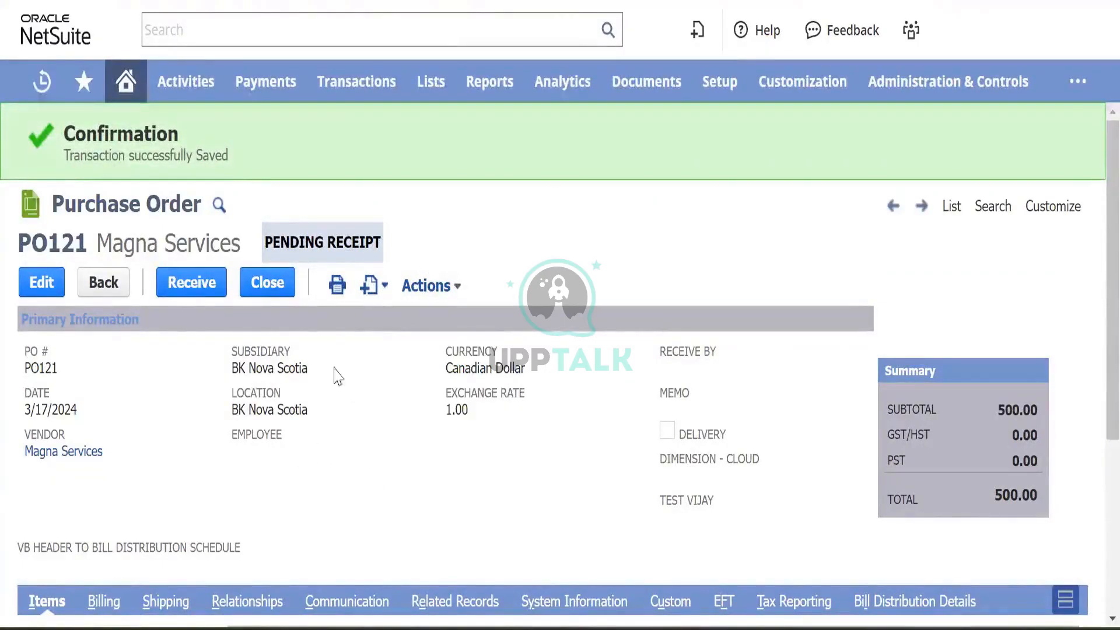
scroll(173, 401, "down", 5)
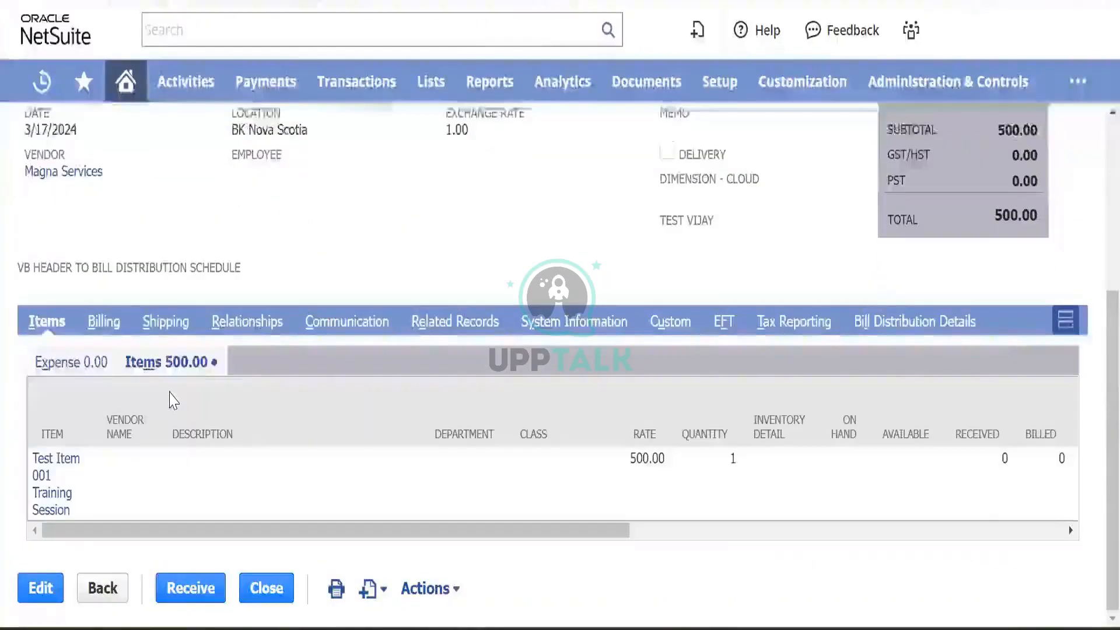
scroll(174, 401, "up", 5)
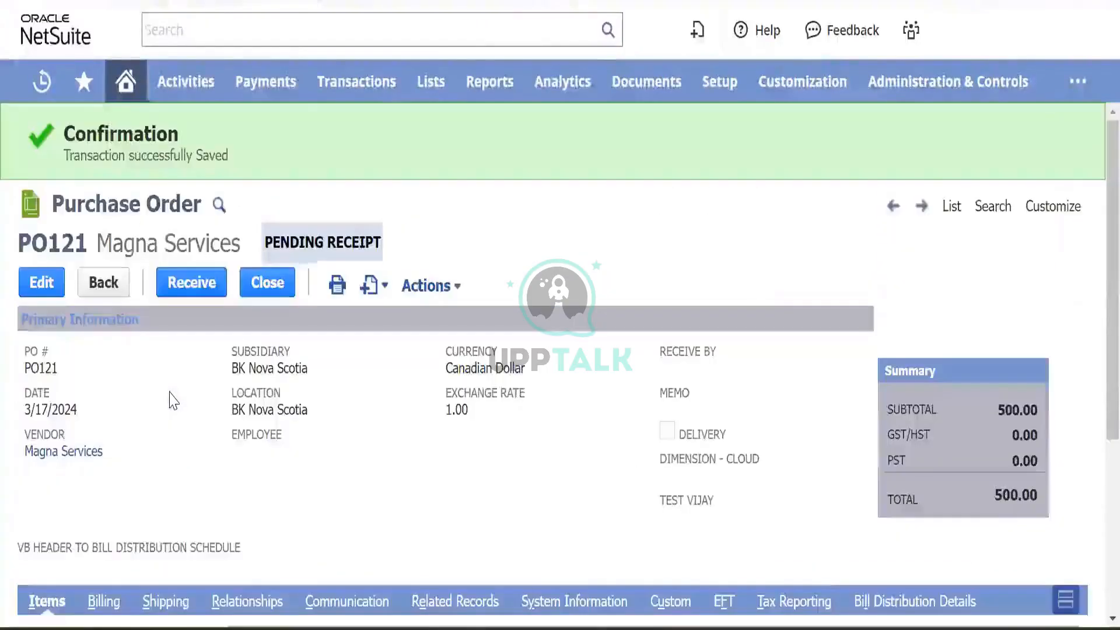
left_click(185, 462)
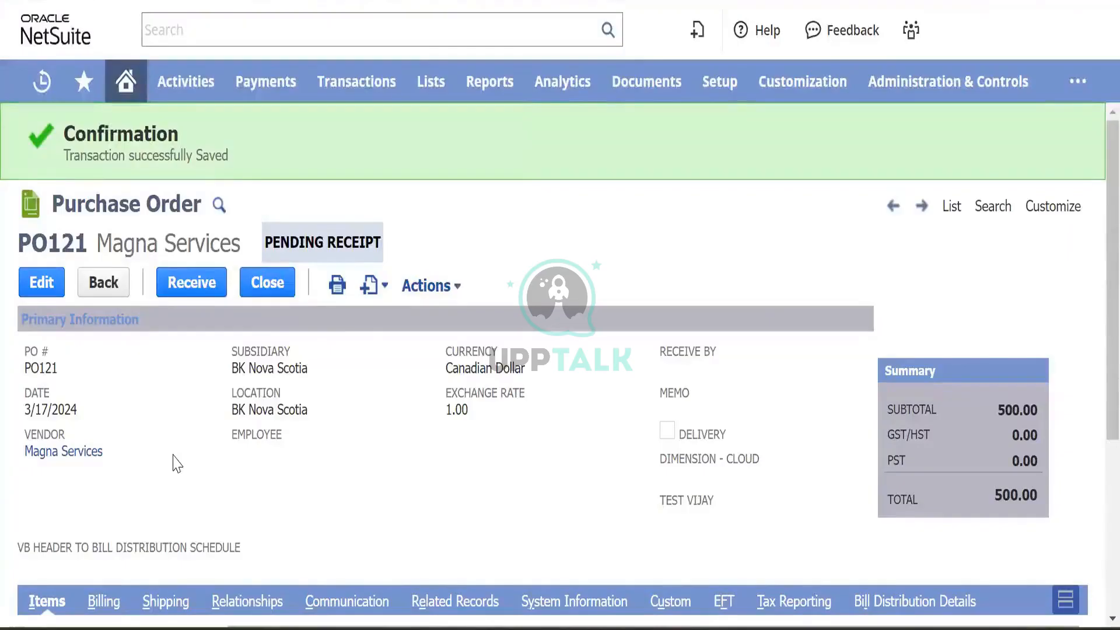
left_click(814, 414)
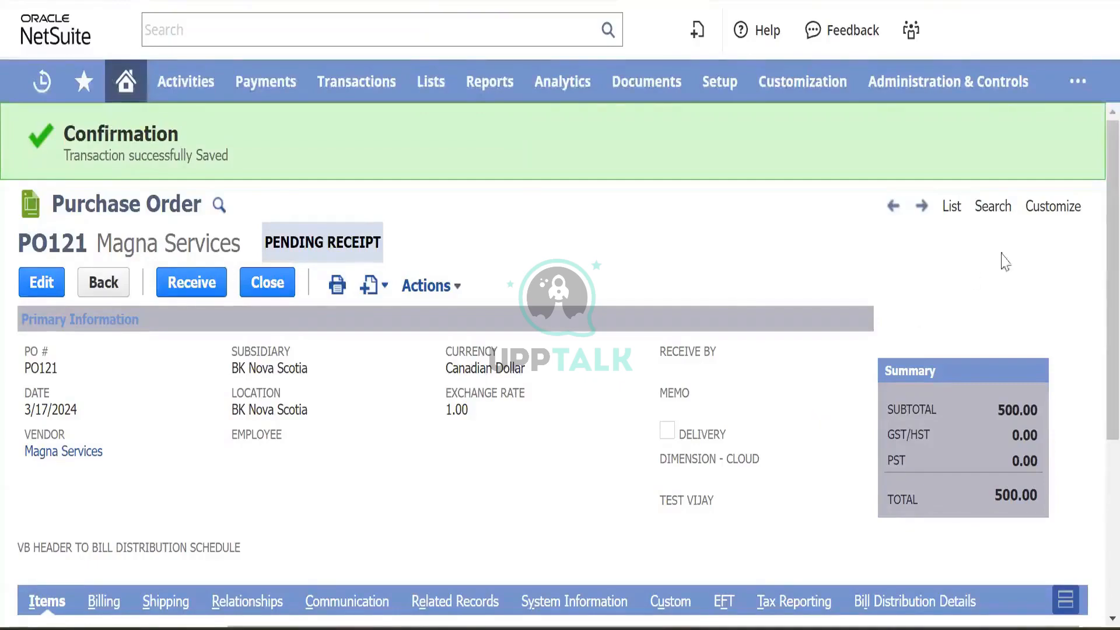
- Bring up the Customize menu at top right and the link options for Customize Form
mouse_move(1050, 213)
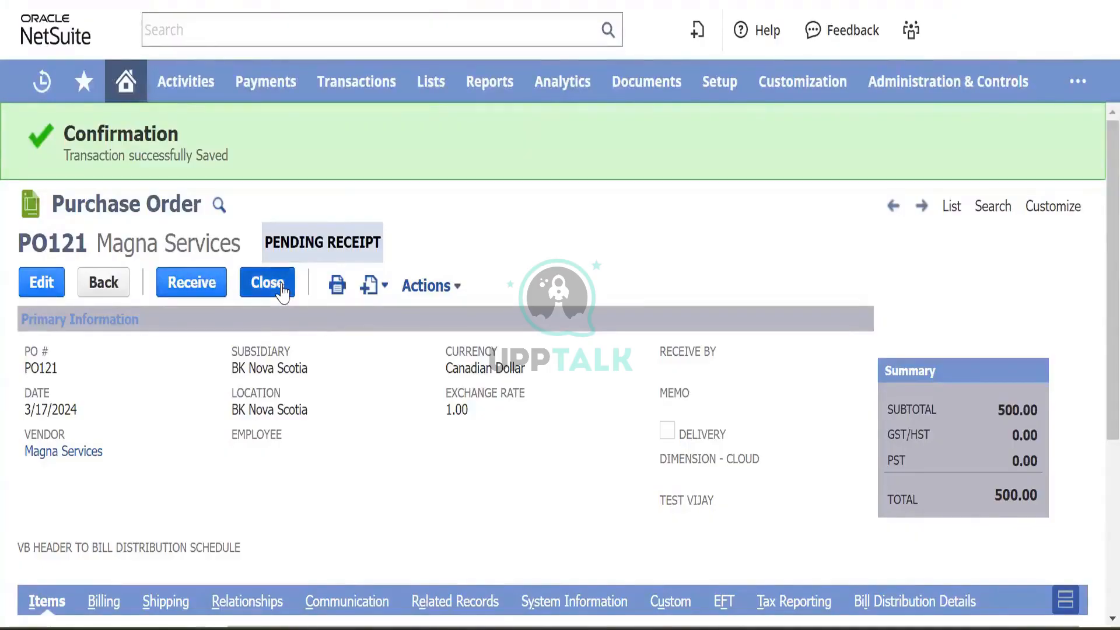
scroll(370, 418, "down", 5)
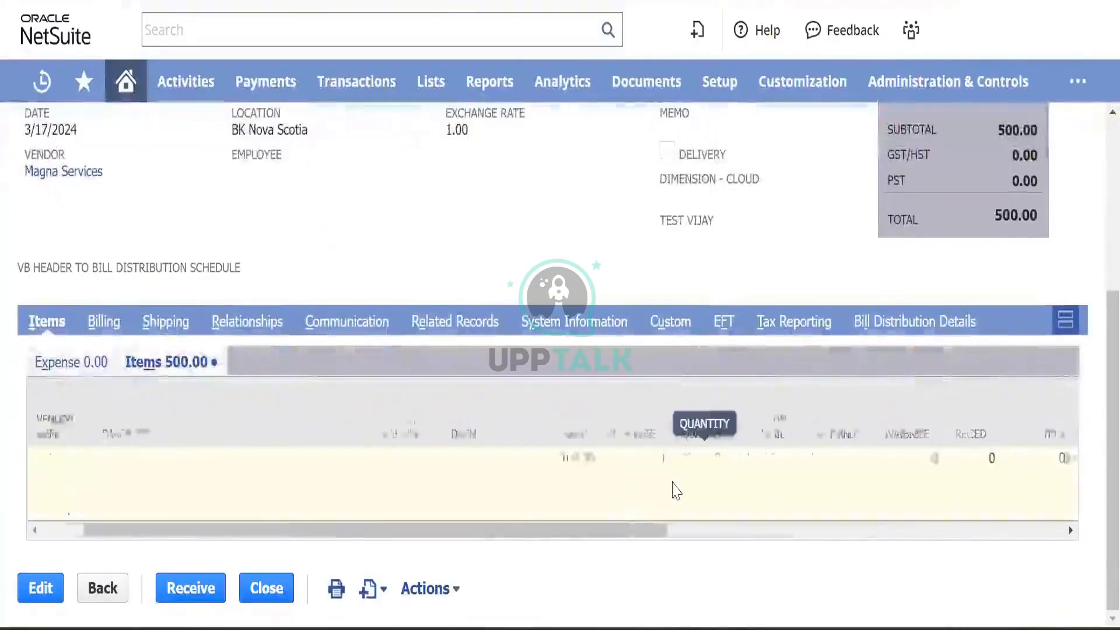
scroll(671, 488, "right", 5)
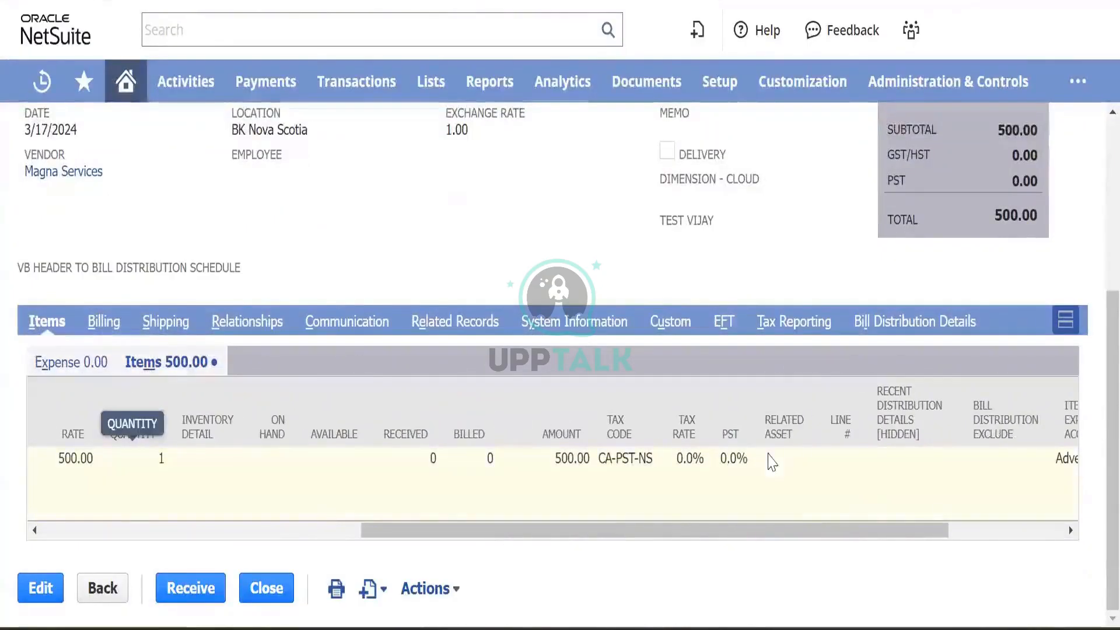
scroll(864, 495, "right", 3)
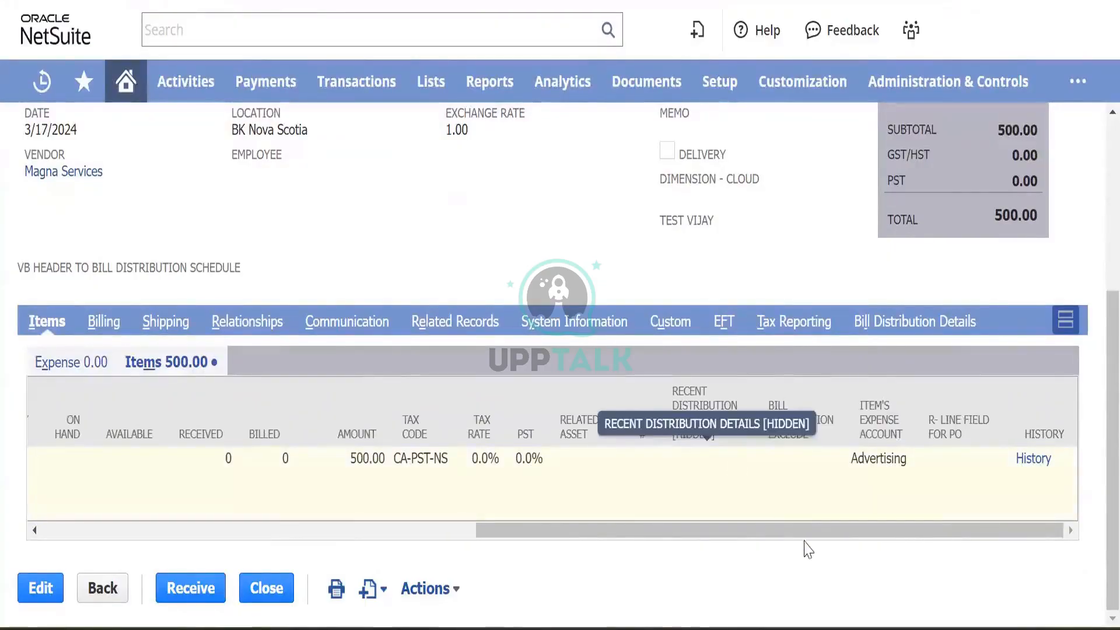
scroll(322, 364, "up", 5)
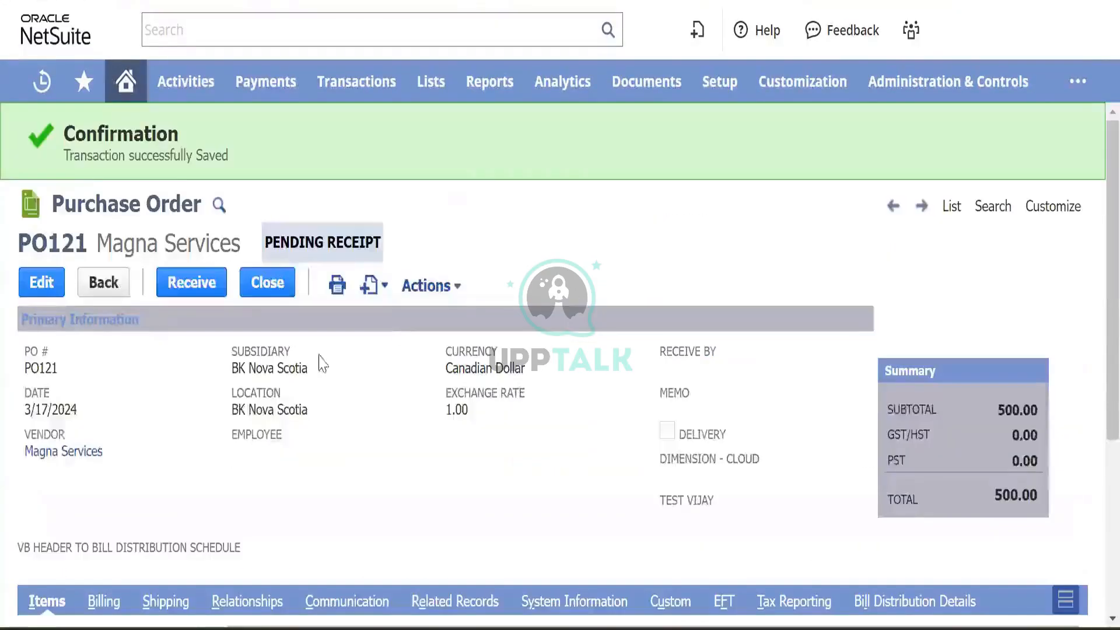
mouse_move(341, 287)
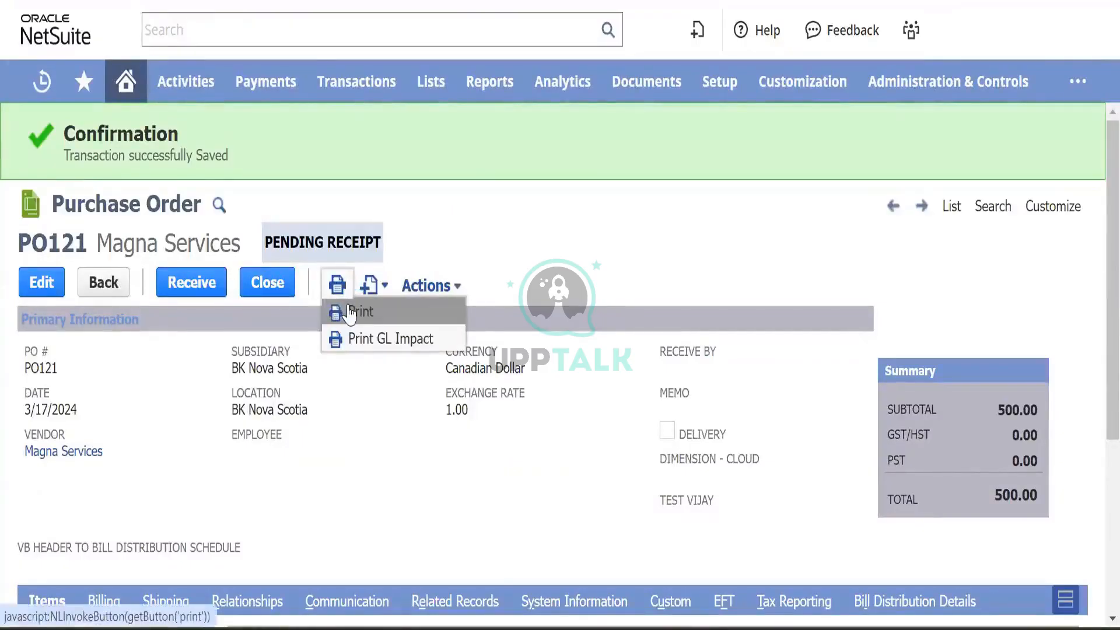
mouse_move(434, 286)
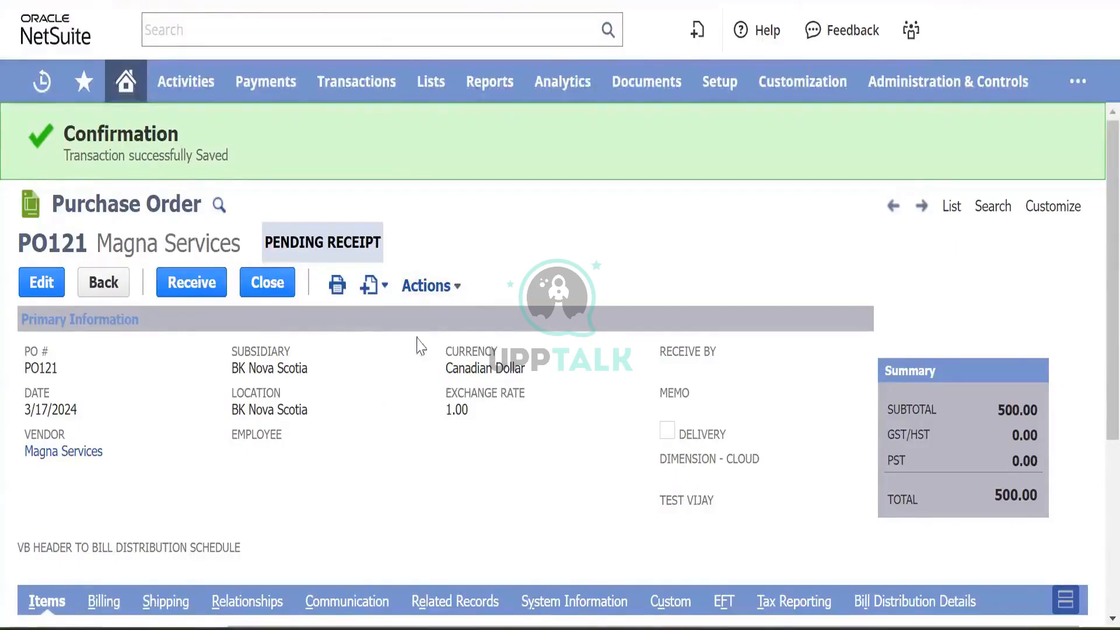
mouse_move(467, 274)
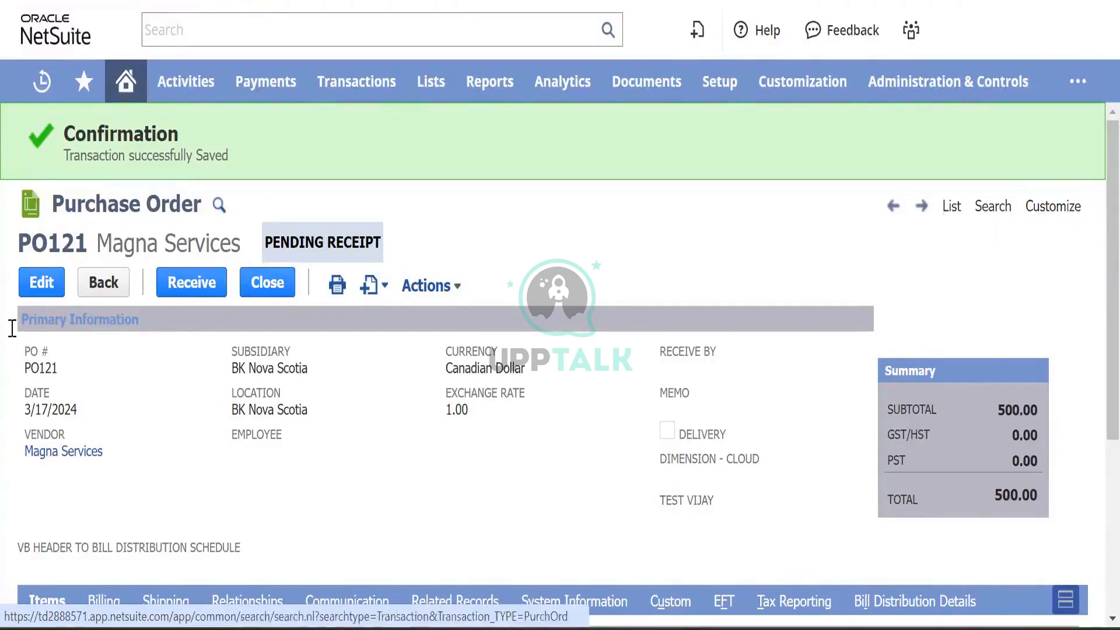
scroll(393, 375, "down", 5)
scroll(532, 240, "up", 5)
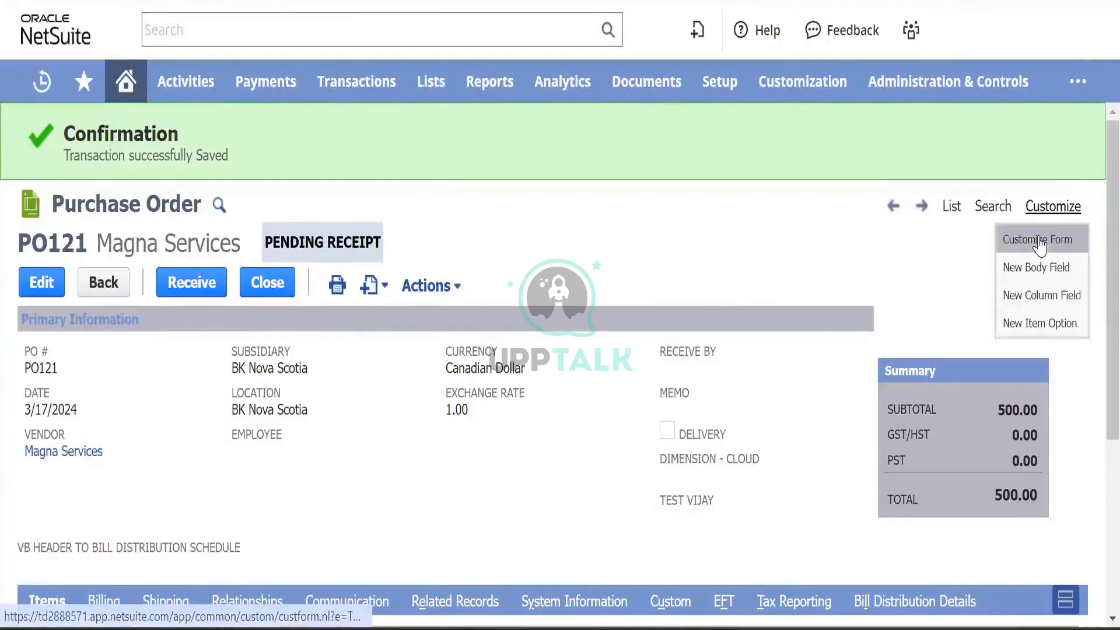
right_click(1041, 245)
- Open the GSM Products Purchase Order form editor in a new tab and review its Tabs list
left_click(946, 257)
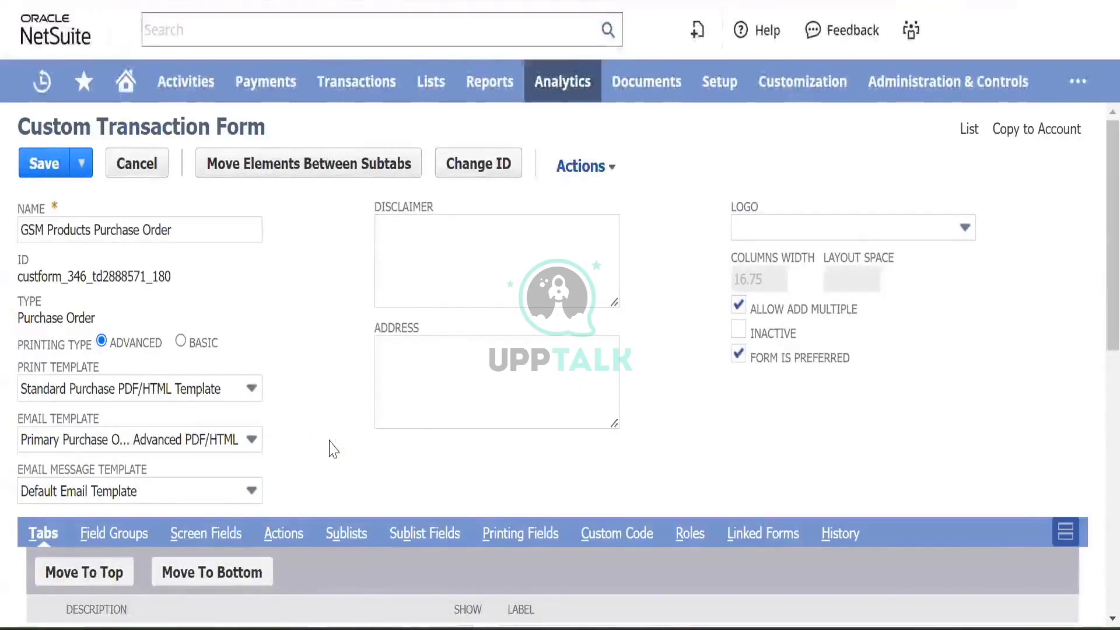
scroll(327, 450, "down", 5)
scroll(333, 450, "up", 5)
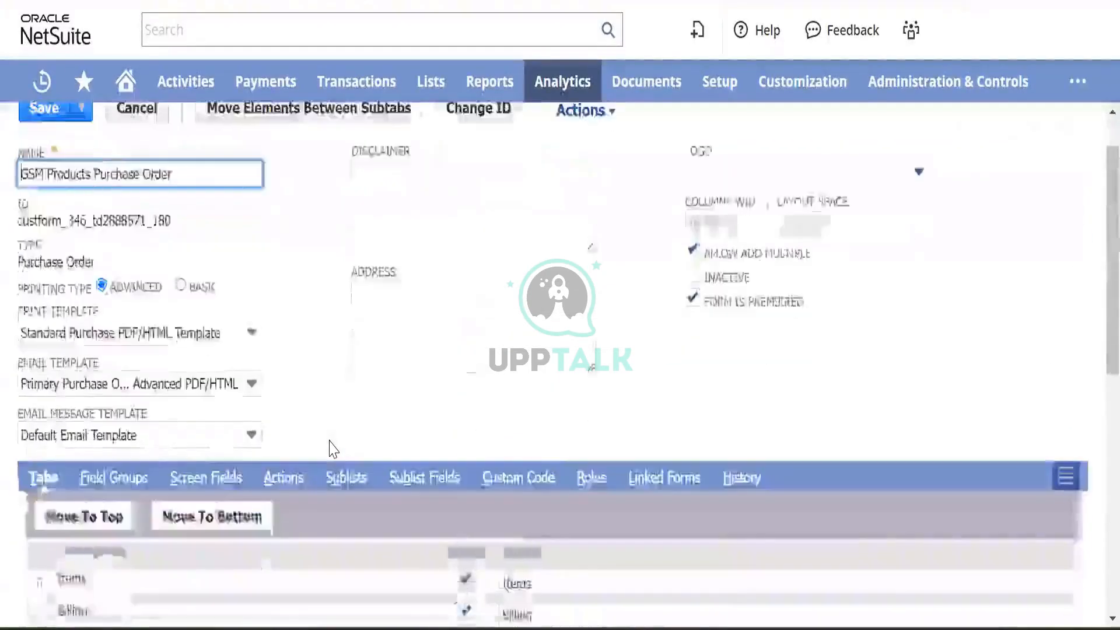
scroll(333, 450, "down", 9)
scroll(333, 450, "up", 6)
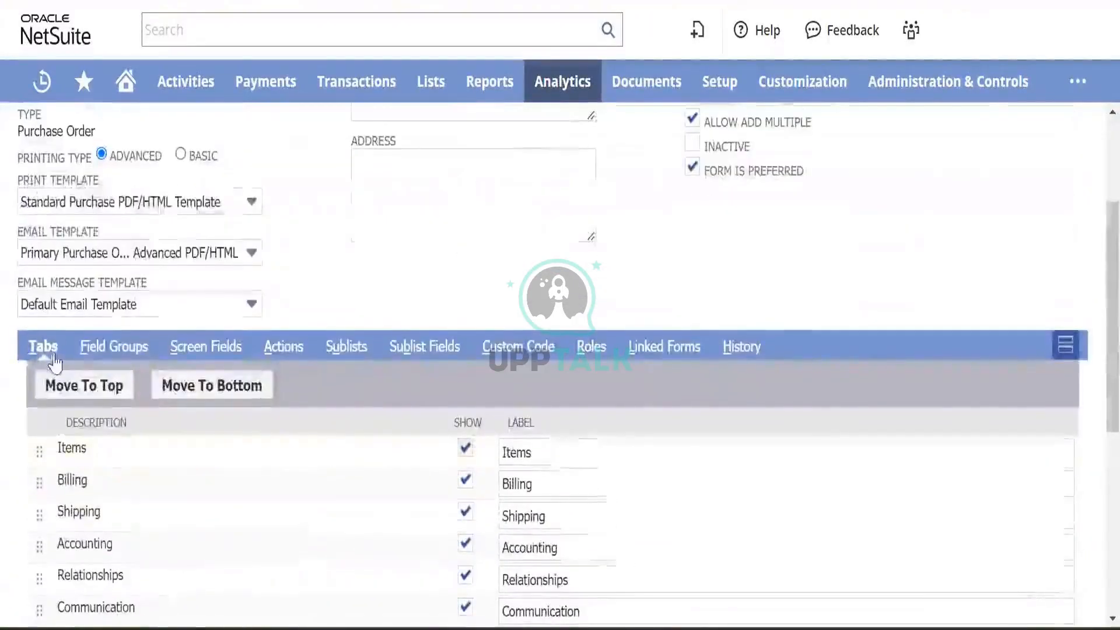
scroll(312, 467, "down", 1)
scroll(312, 467, "down", 5)
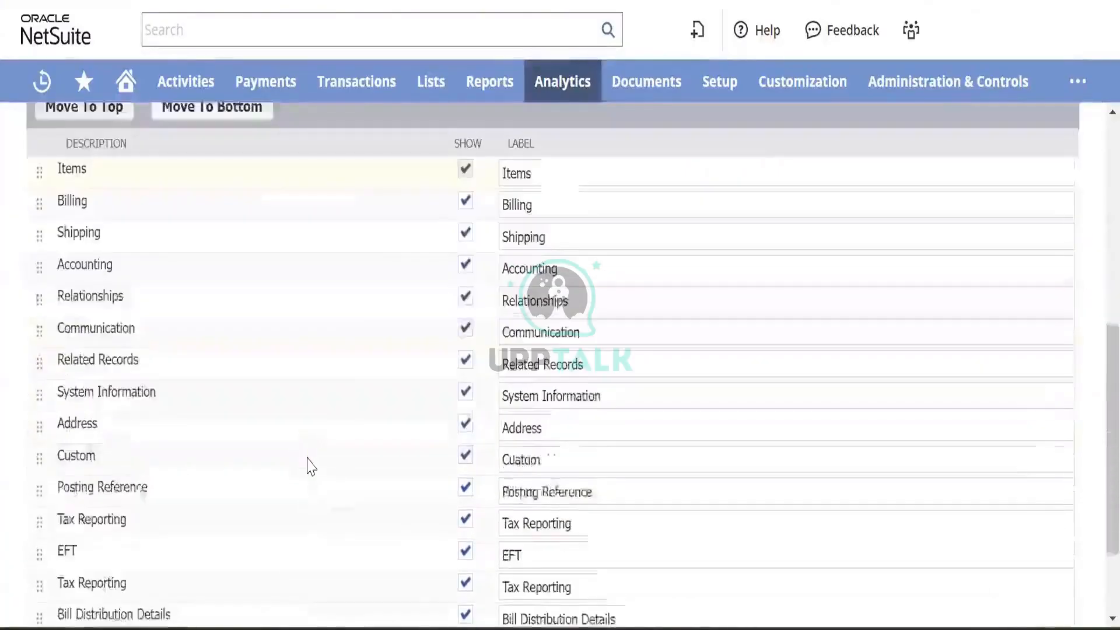
scroll(312, 466, "up", 6)
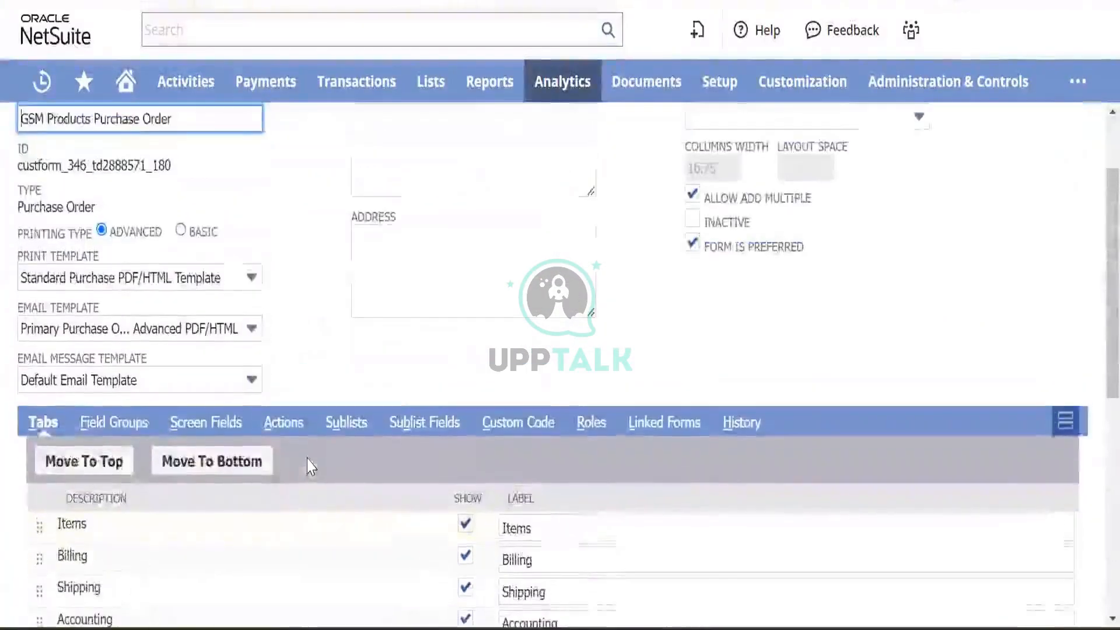
scroll(312, 467, "down", 3)
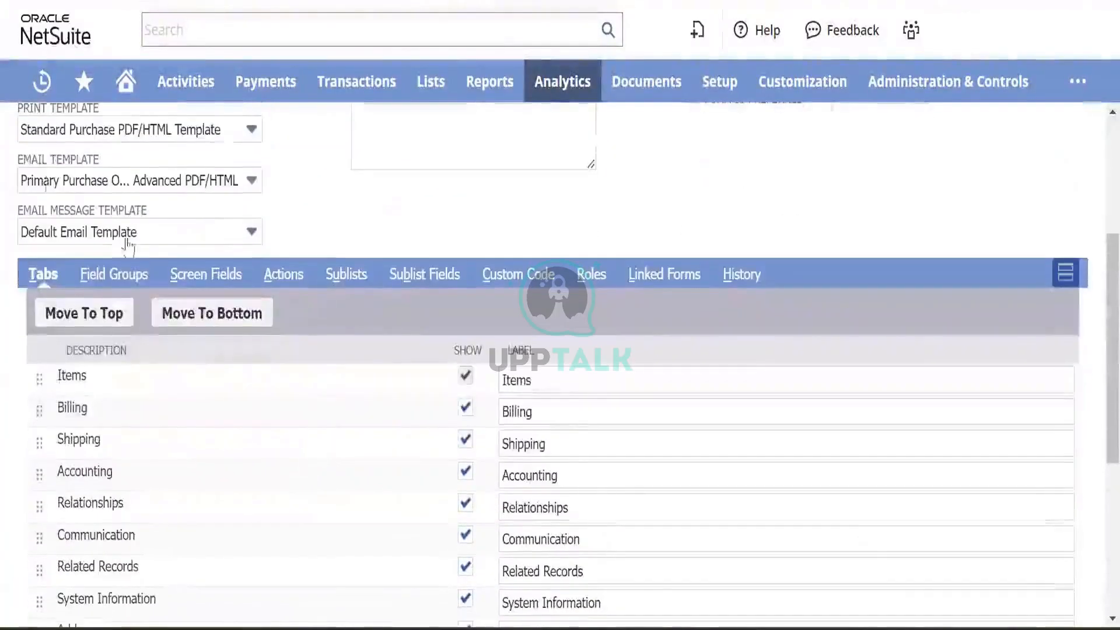
- Go to Screen Fields > Main and check the PO # display type choices, leaving them unchanged
left_click(205, 275)
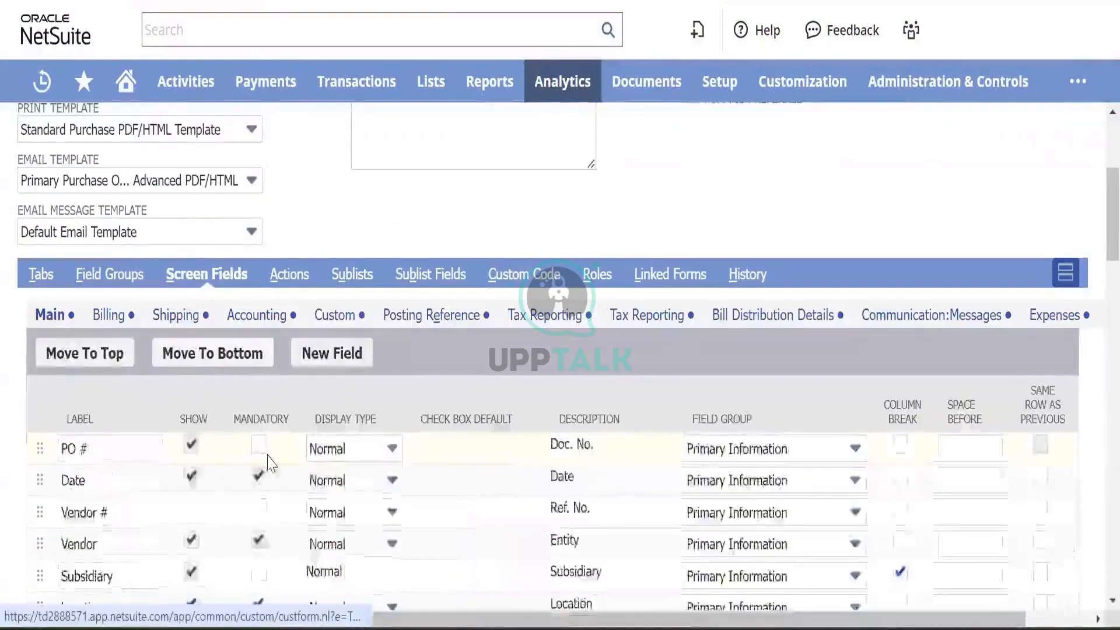
scroll(250, 443, "down", 5)
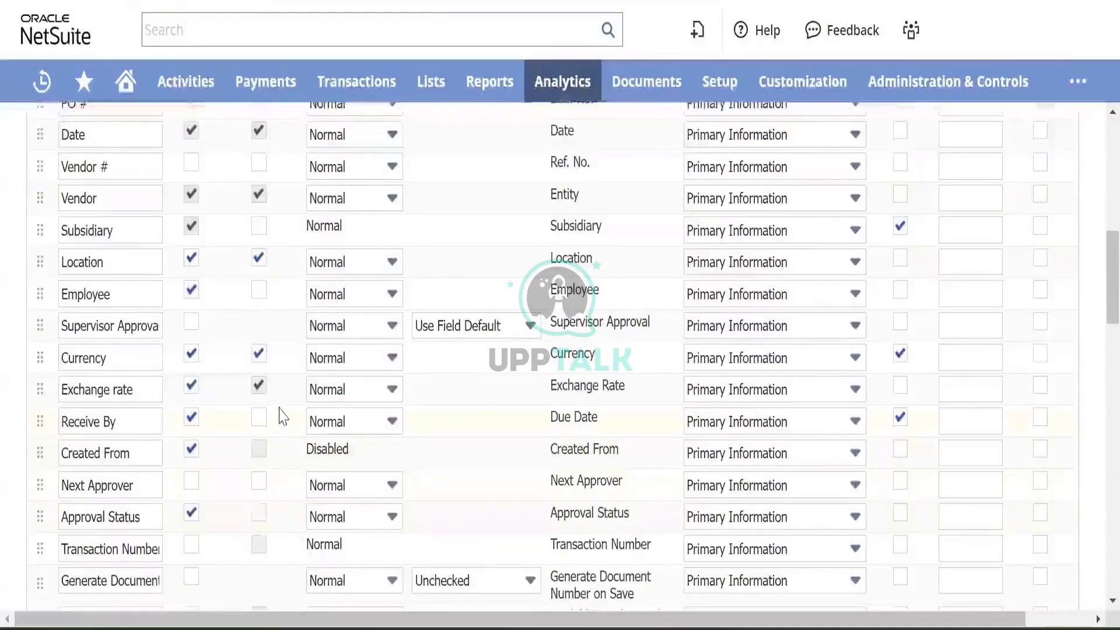
scroll(282, 414, "up", 4)
scroll(276, 459, "down", 2)
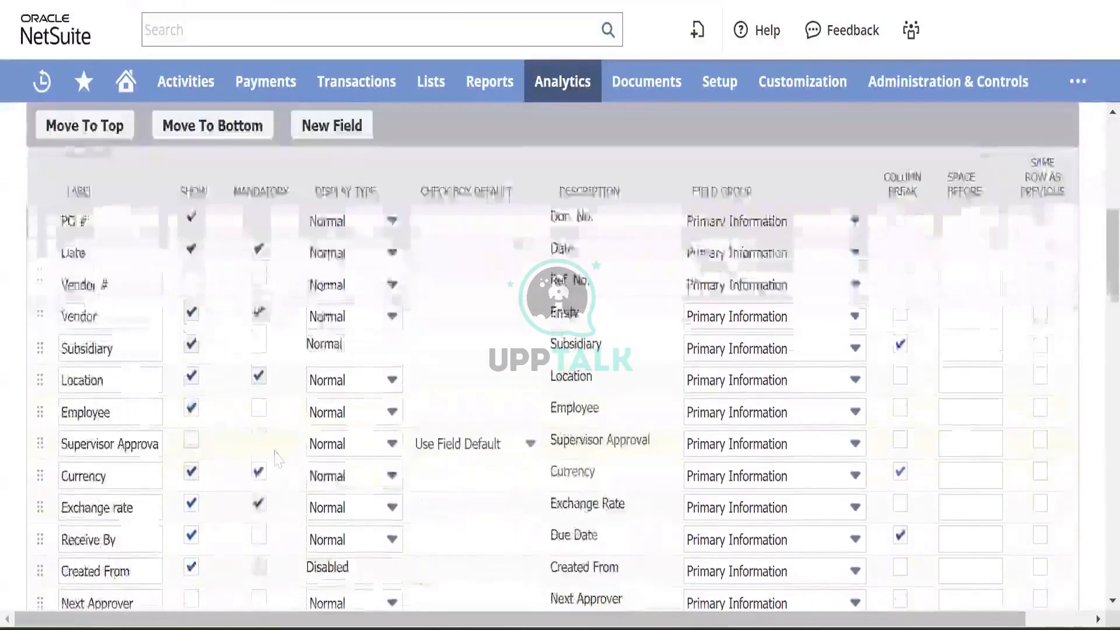
left_click(346, 223)
left_click(346, 223)
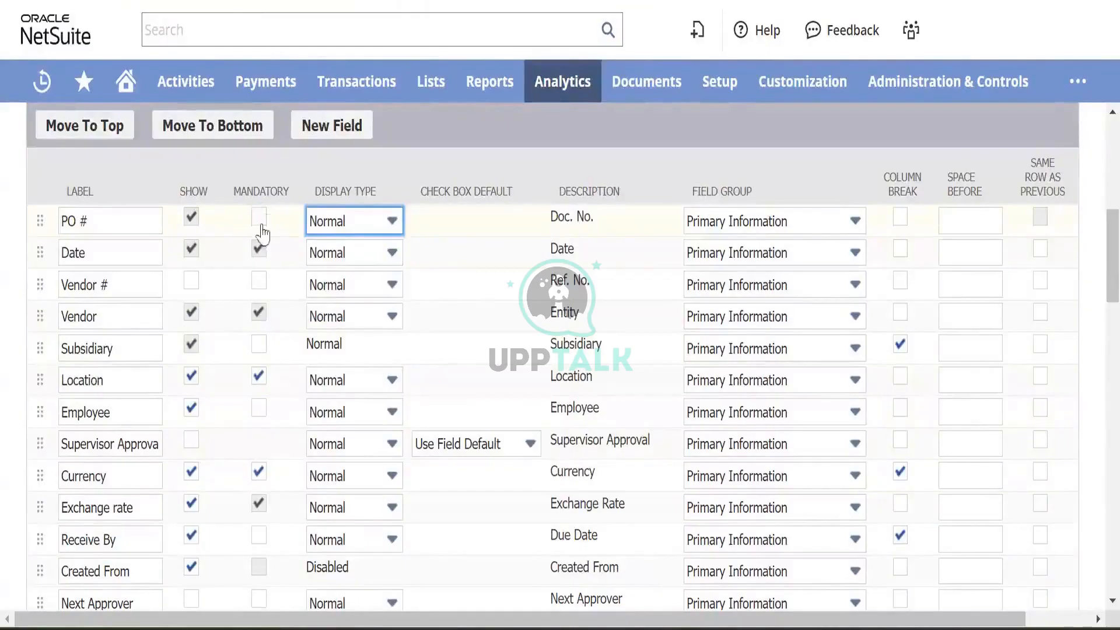
scroll(333, 333, "down", 10)
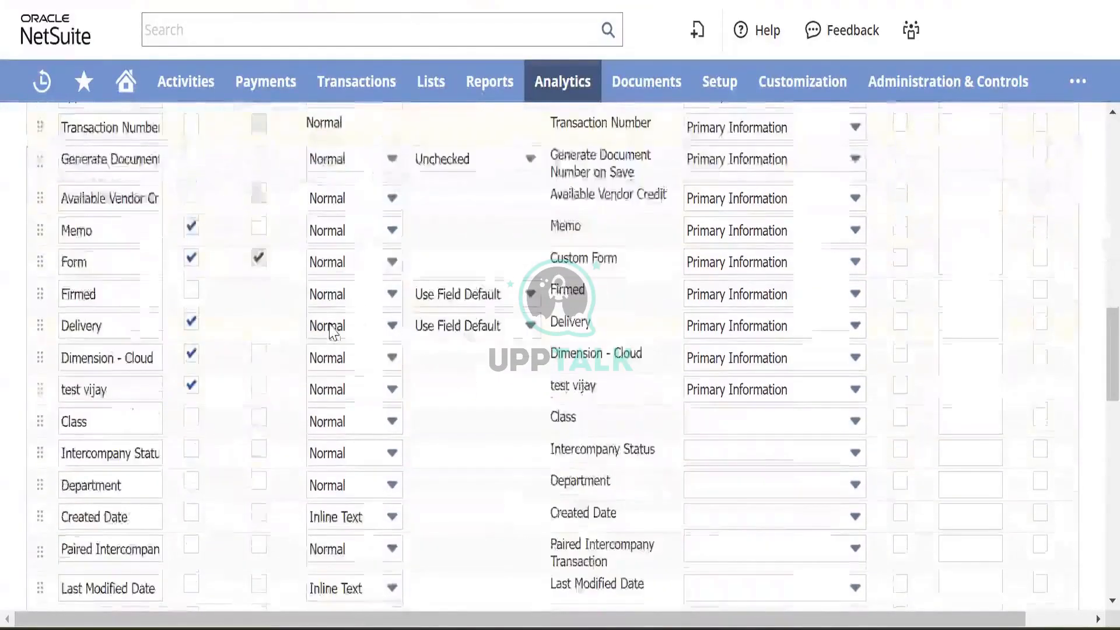
scroll(218, 210, "up", 15)
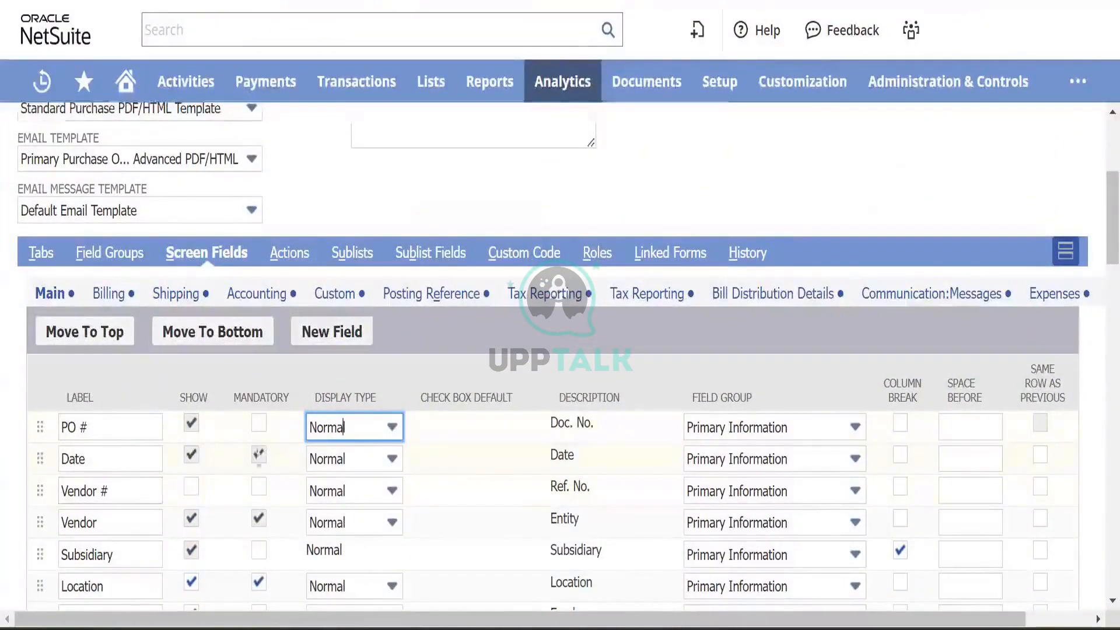
scroll(274, 460, "down", 7)
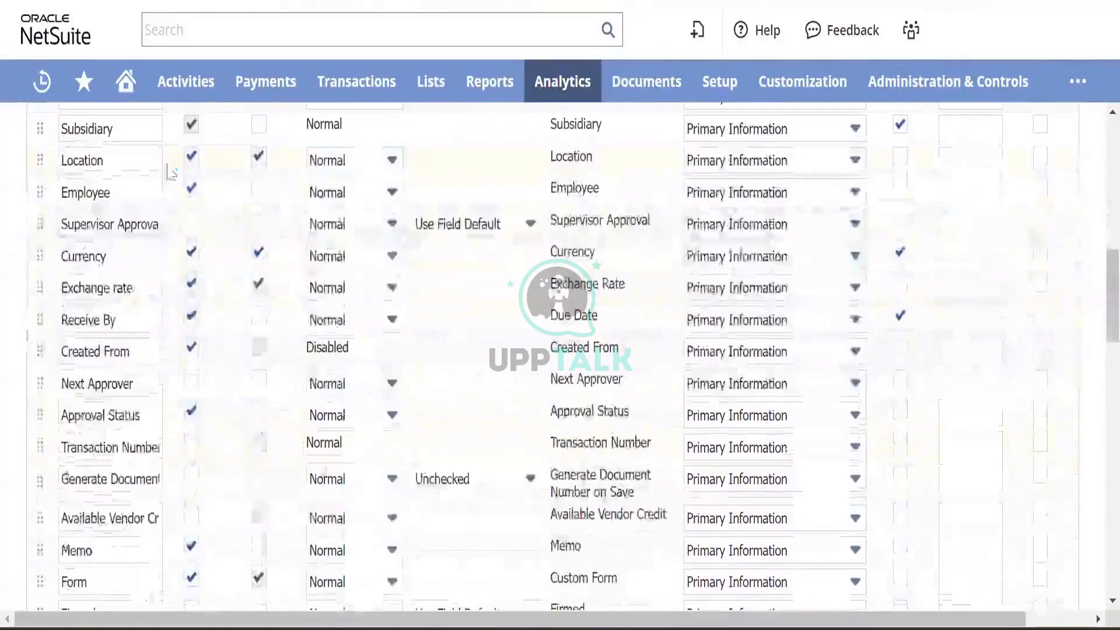
- Uncheck Show for the Employee field, then review the remaining main fields
left_click(192, 192)
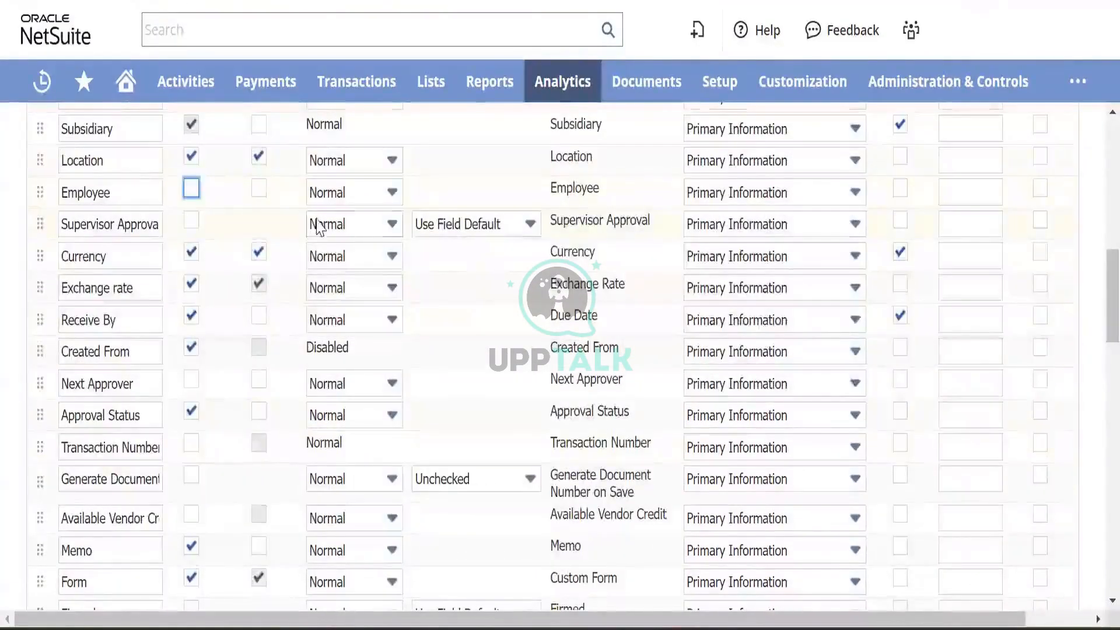
scroll(321, 224, "up", 12)
scroll(243, 286, "down", 5)
scroll(242, 286, "down", 7)
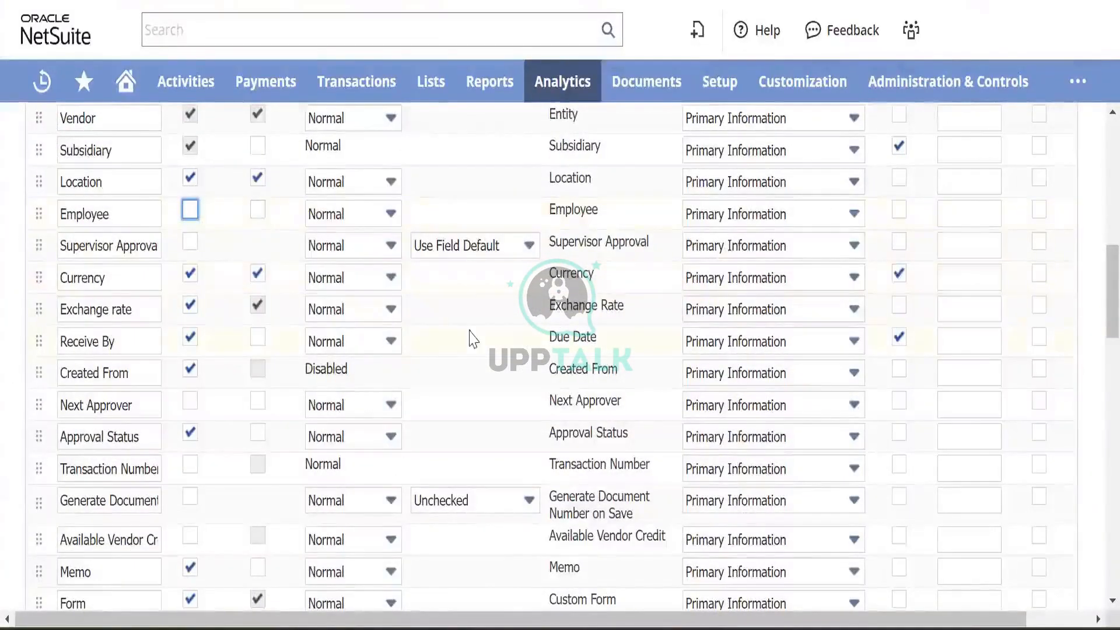
scroll(473, 338, "down", 5)
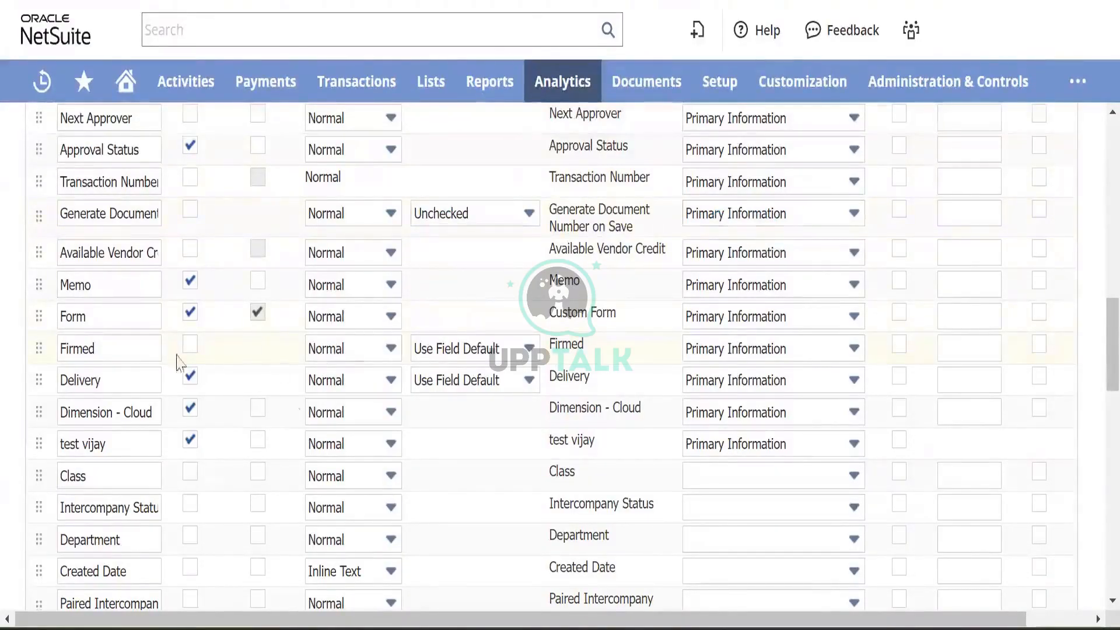
scroll(301, 413, "down", 15)
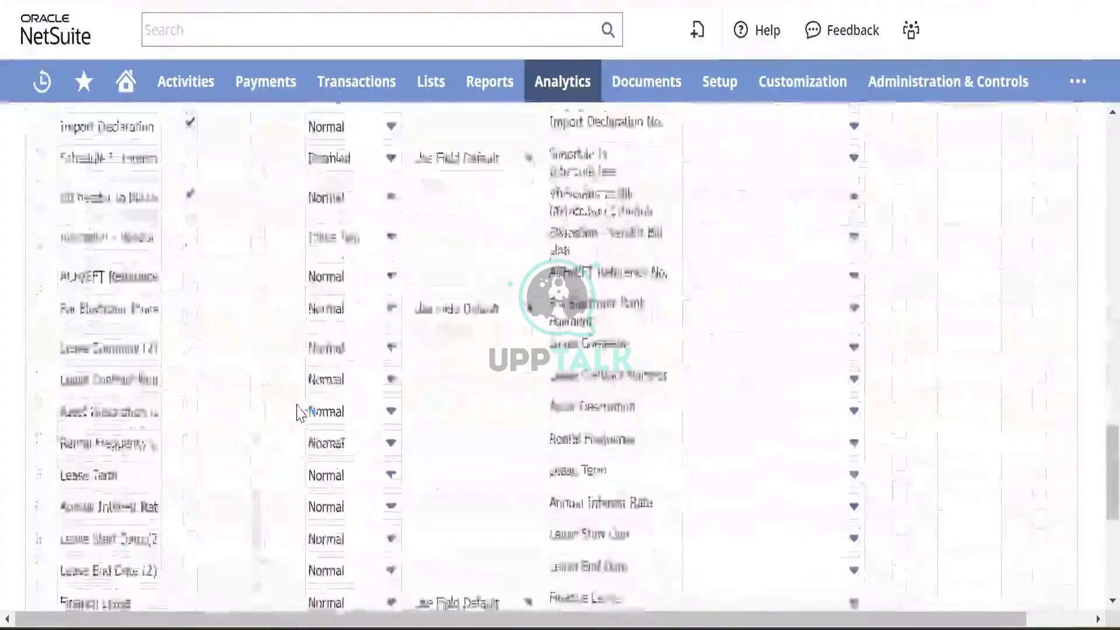
scroll(301, 413, "up", 20)
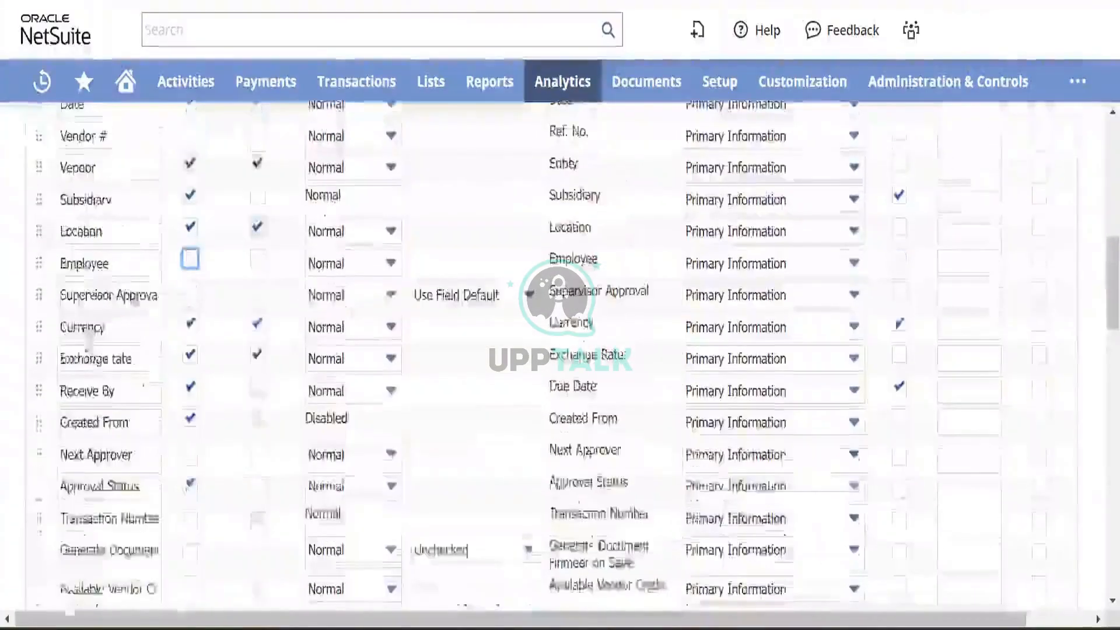
scroll(85, 298, "down", 3)
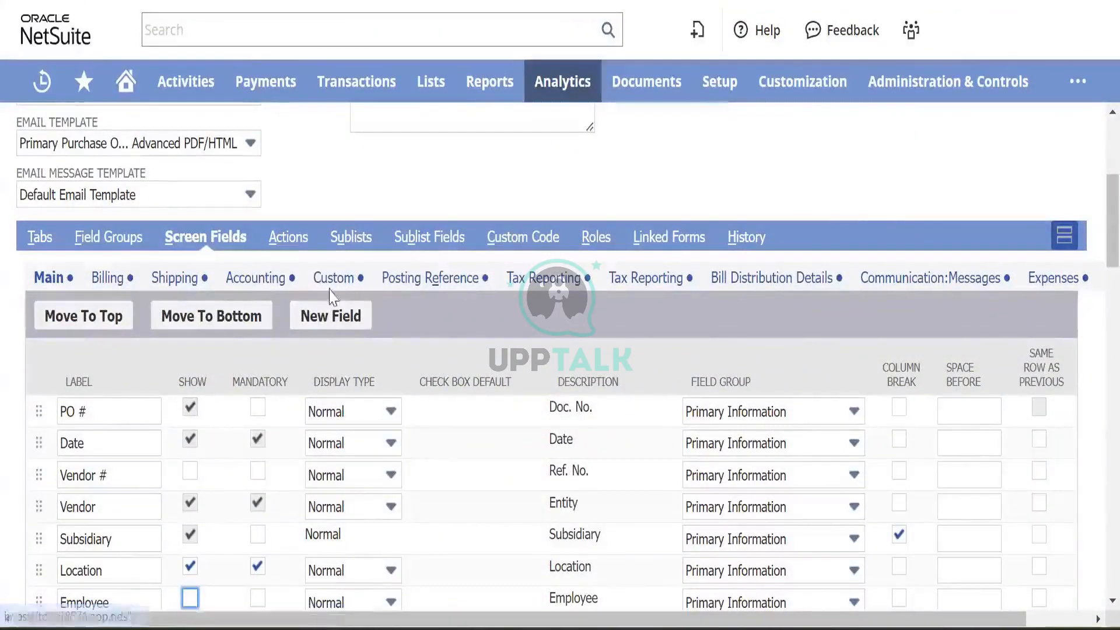
- Switch to the form's Actions subtab, peek at Custom Actions, and return to Standard Actions
left_click(302, 250)
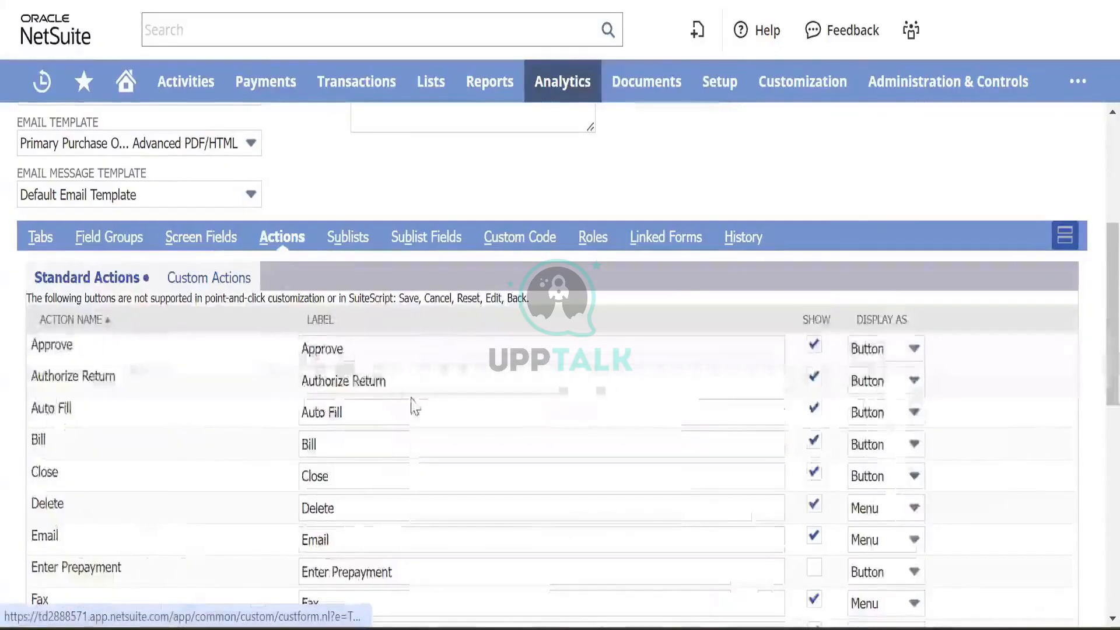
scroll(413, 399, "down", 5)
scroll(412, 398, "down", 3)
scroll(412, 399, "up", 7)
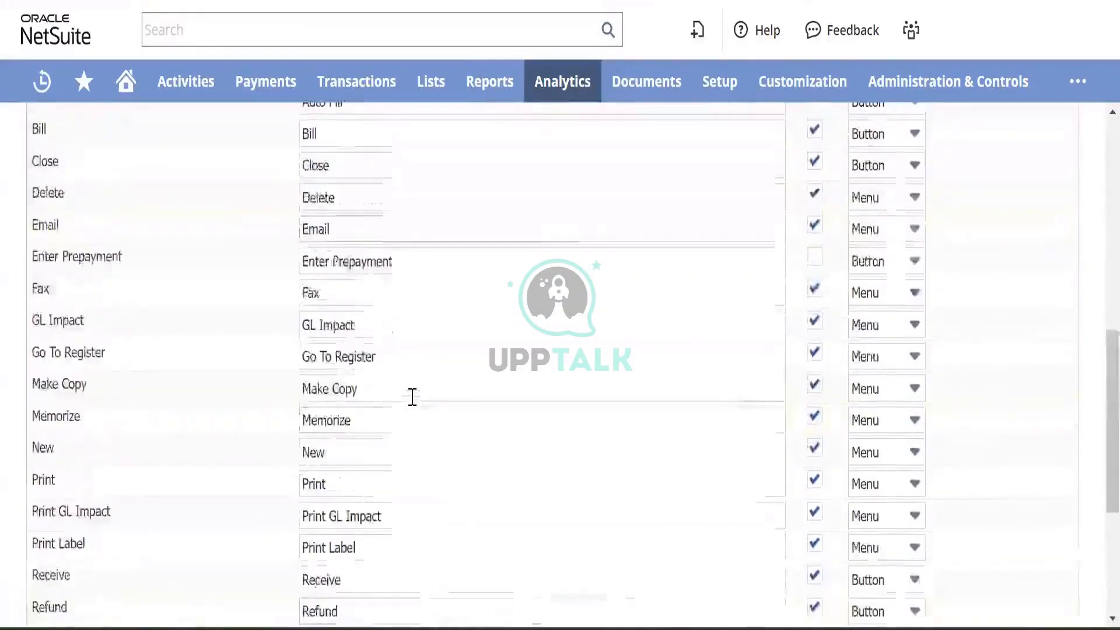
scroll(412, 397, "up", 5)
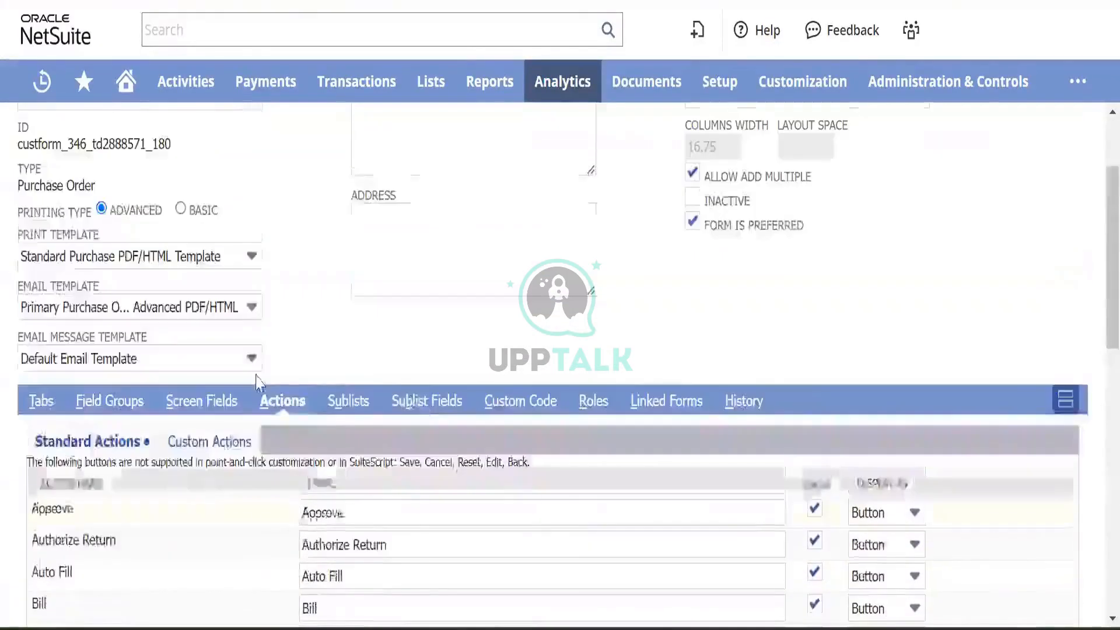
scroll(413, 397, "down", 3)
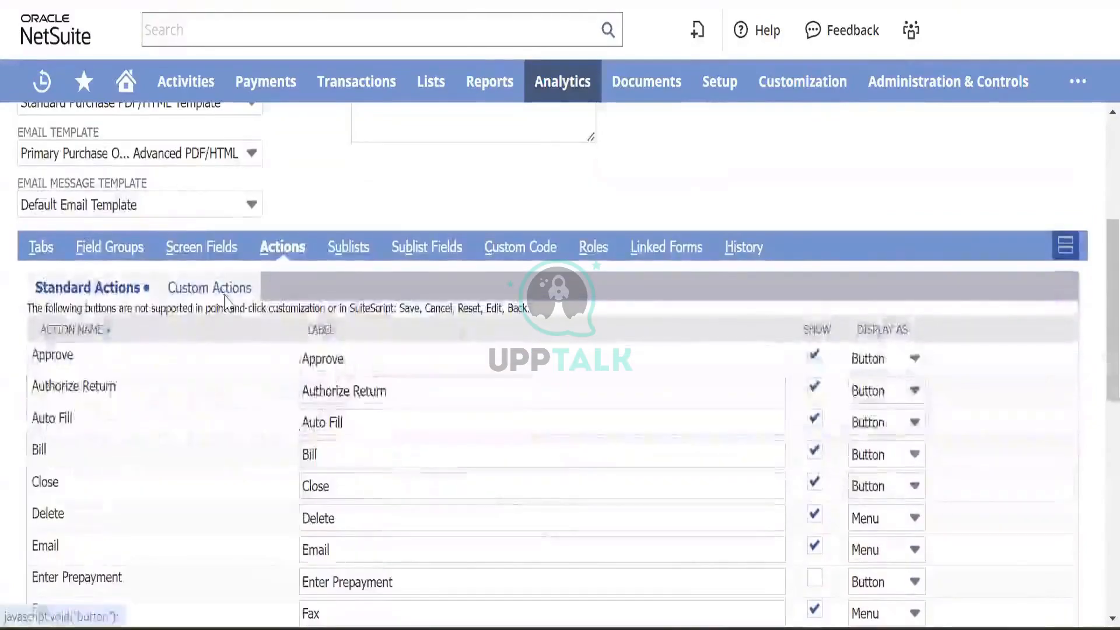
left_click(213, 290)
left_click(79, 399)
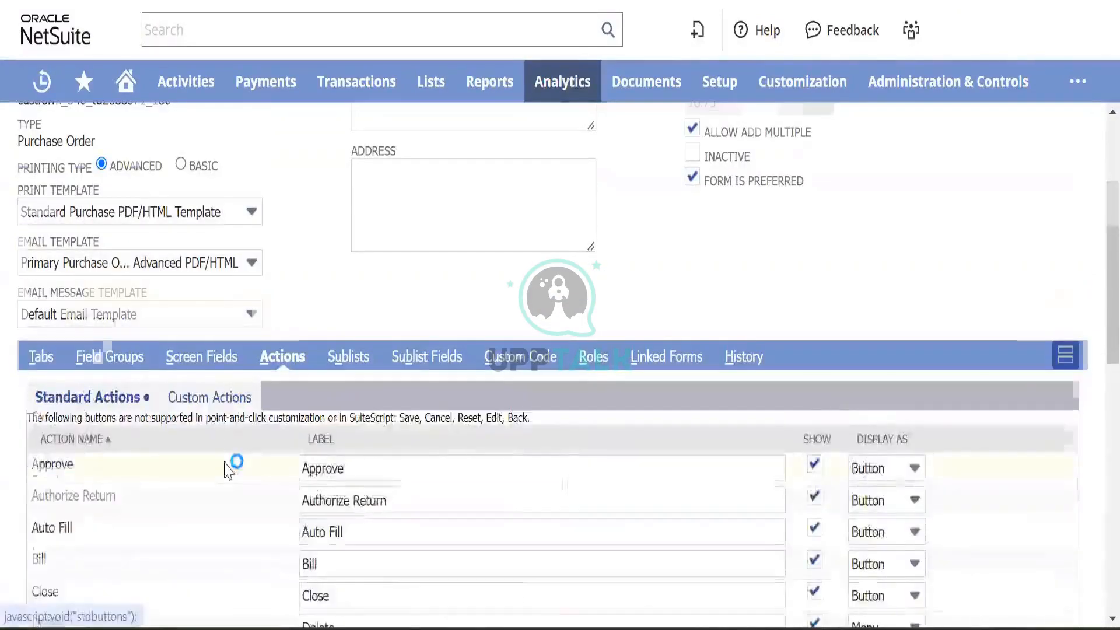
scroll(227, 467, "down", 5)
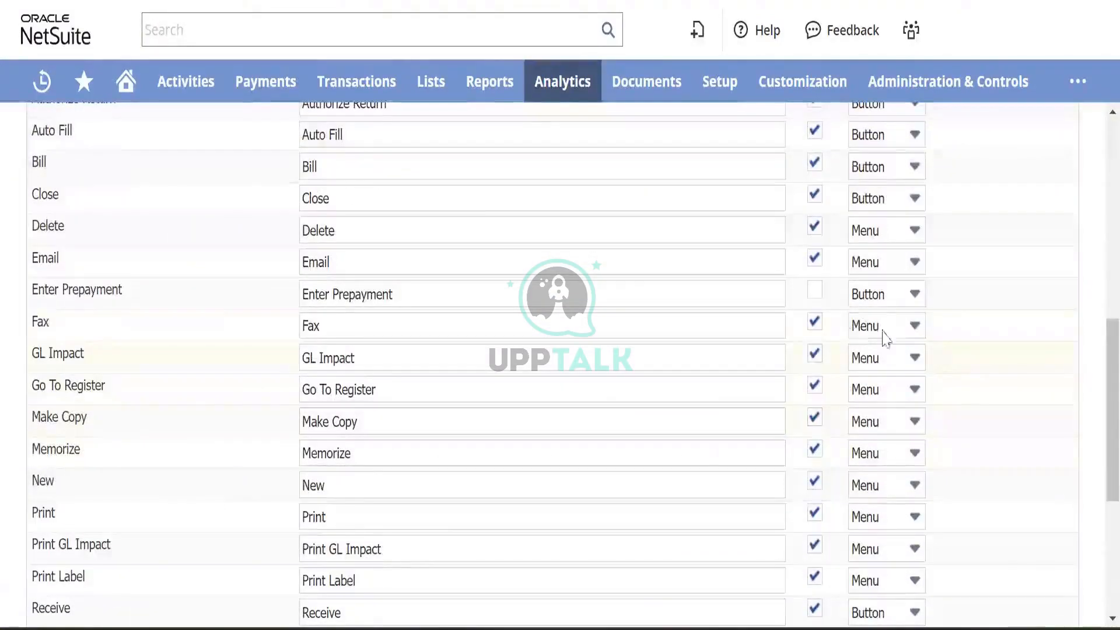
- Check Show for Enter Prepayment, save the form, and bring up PO121 again
left_click(815, 290)
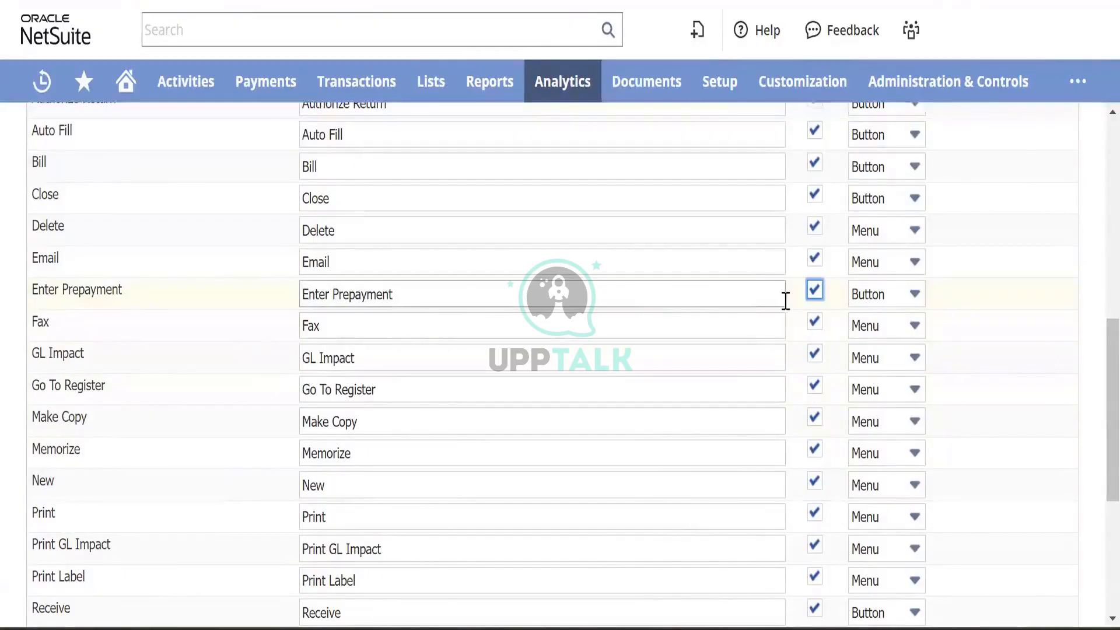
scroll(577, 315, "up", 5)
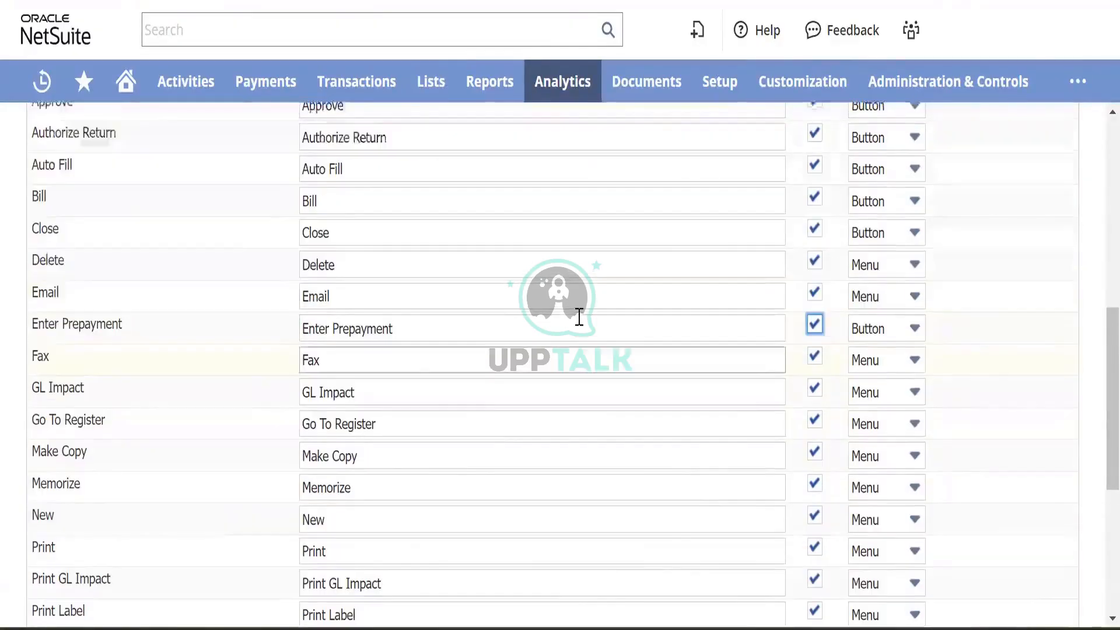
scroll(6, 190, "up", 5)
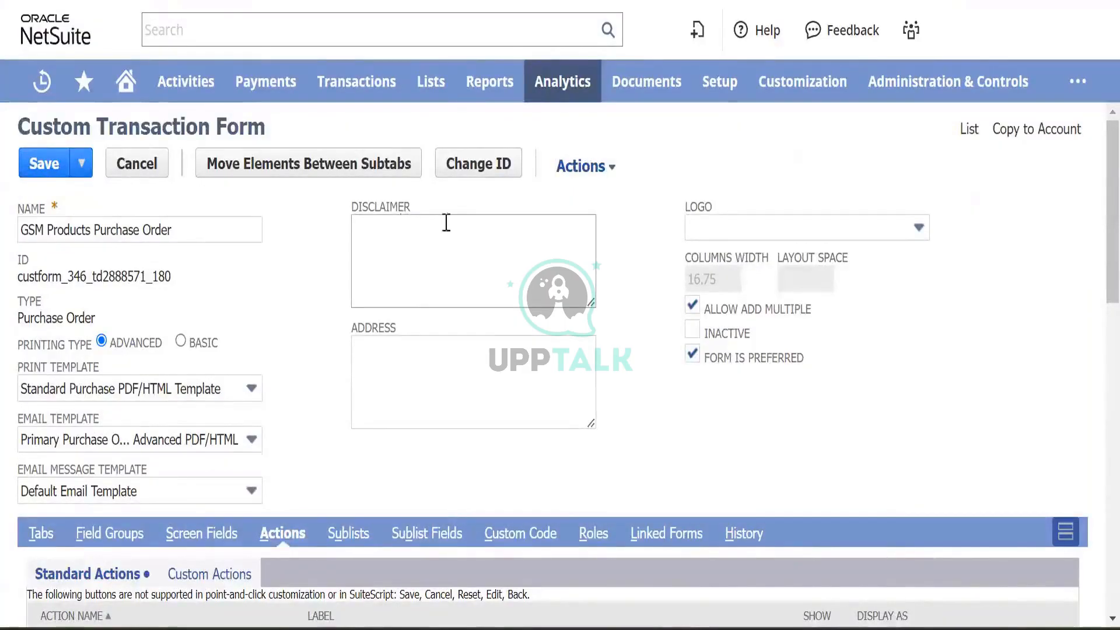
mouse_move(739, 237)
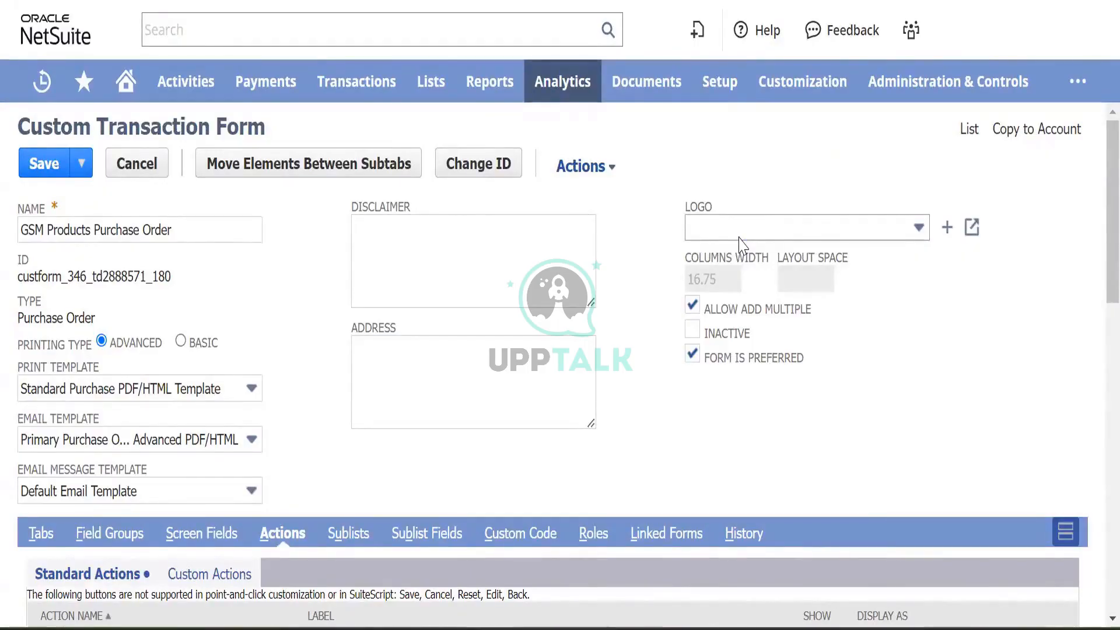
left_click(739, 237)
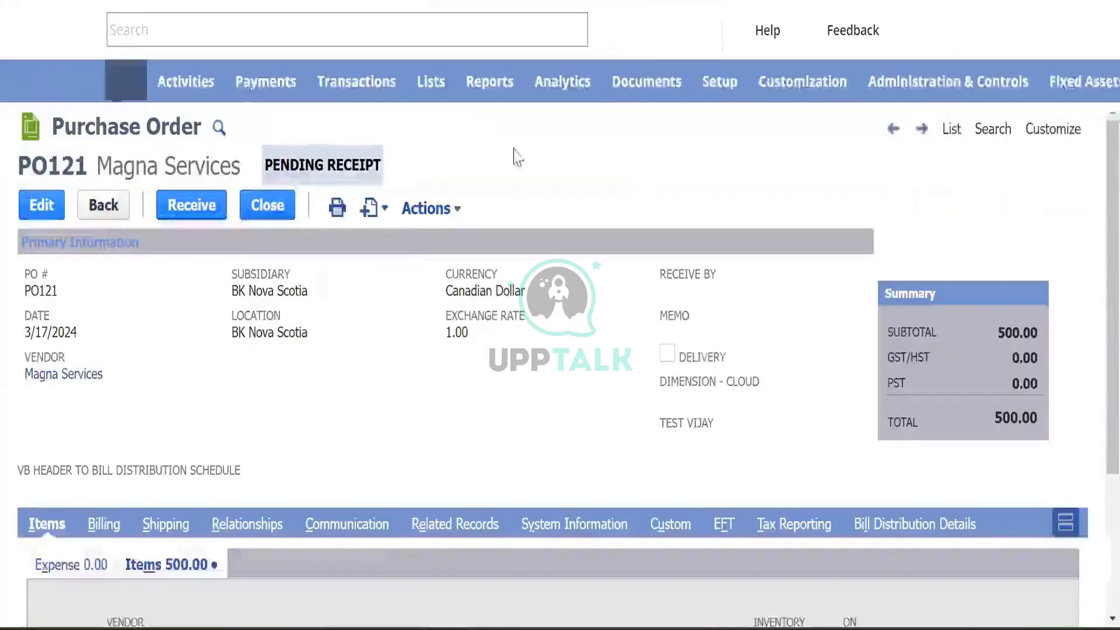
mouse_move(373, 208)
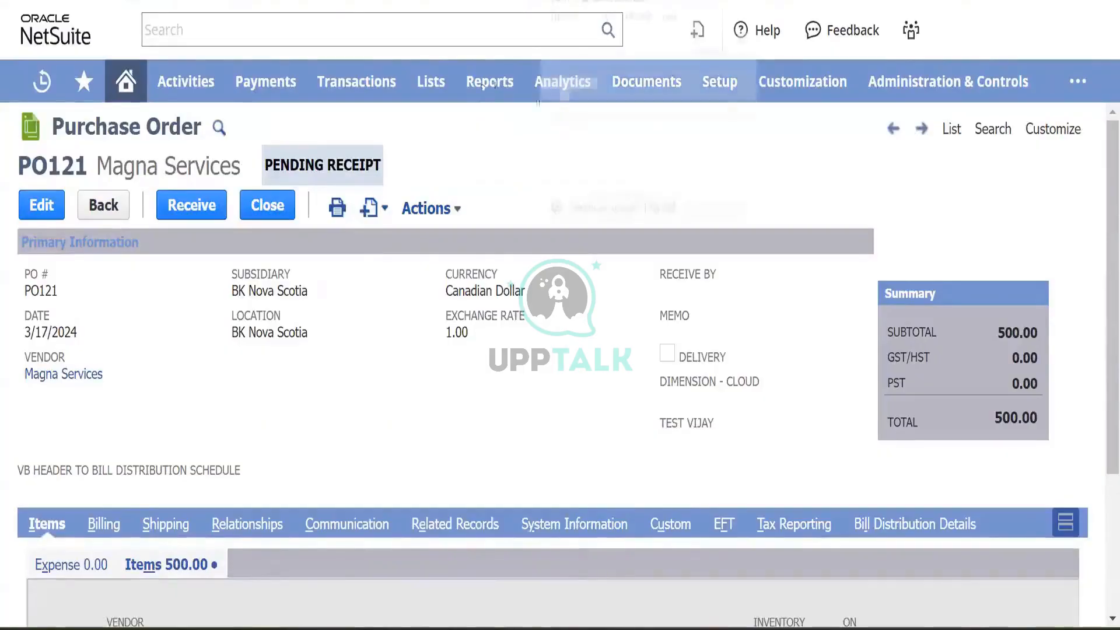
left_click(952, 130)
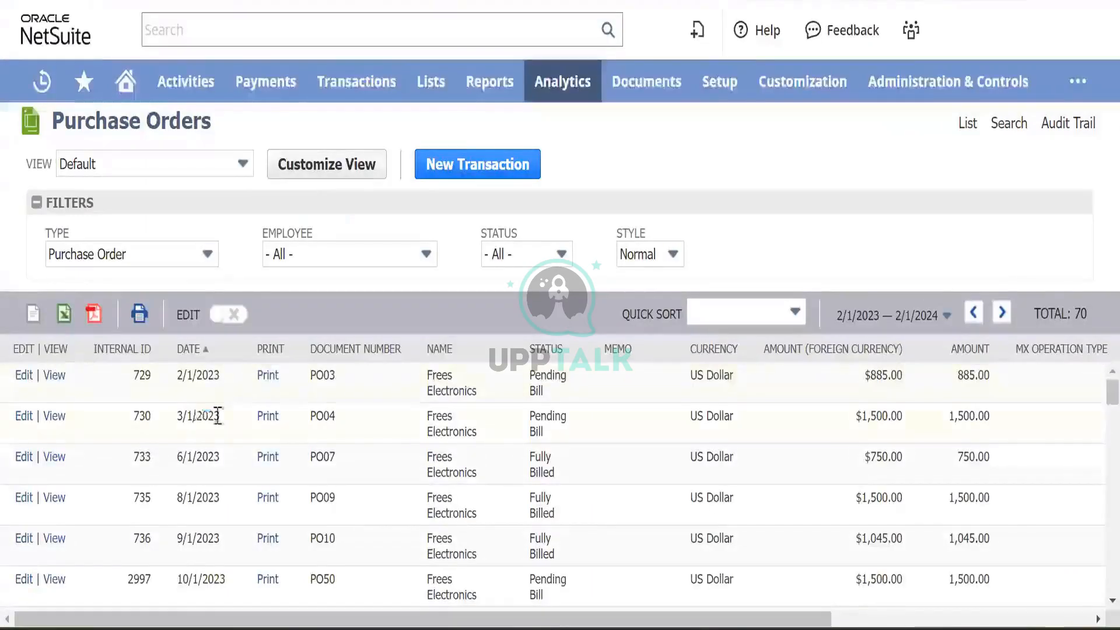
scroll(217, 415, "down", 1)
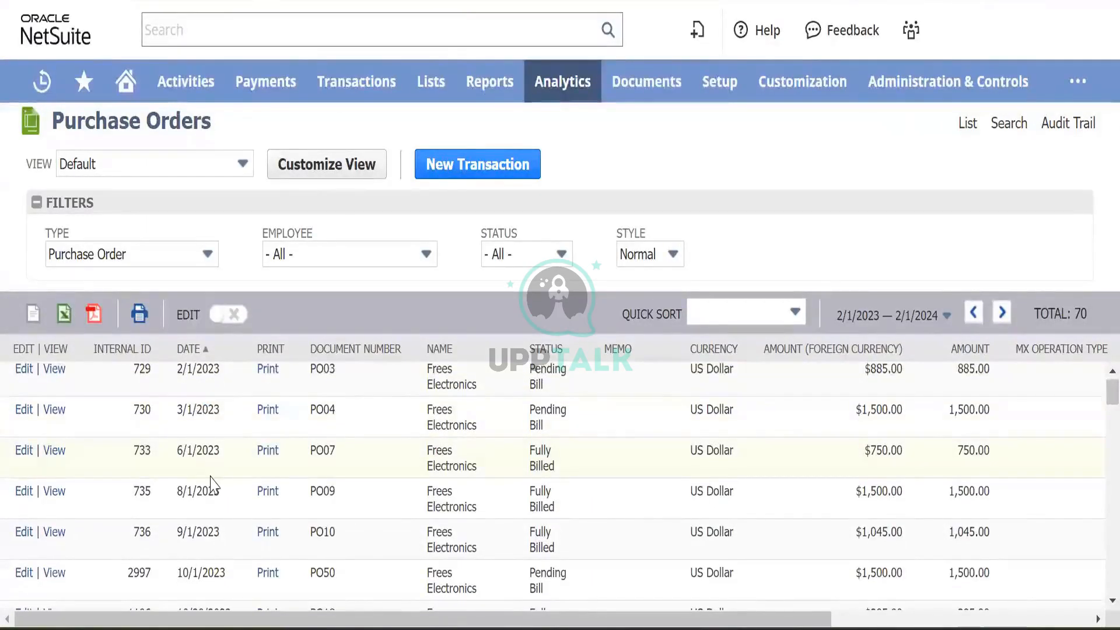
scroll(214, 484, "down", 1)
scroll(214, 484, "up", 2)
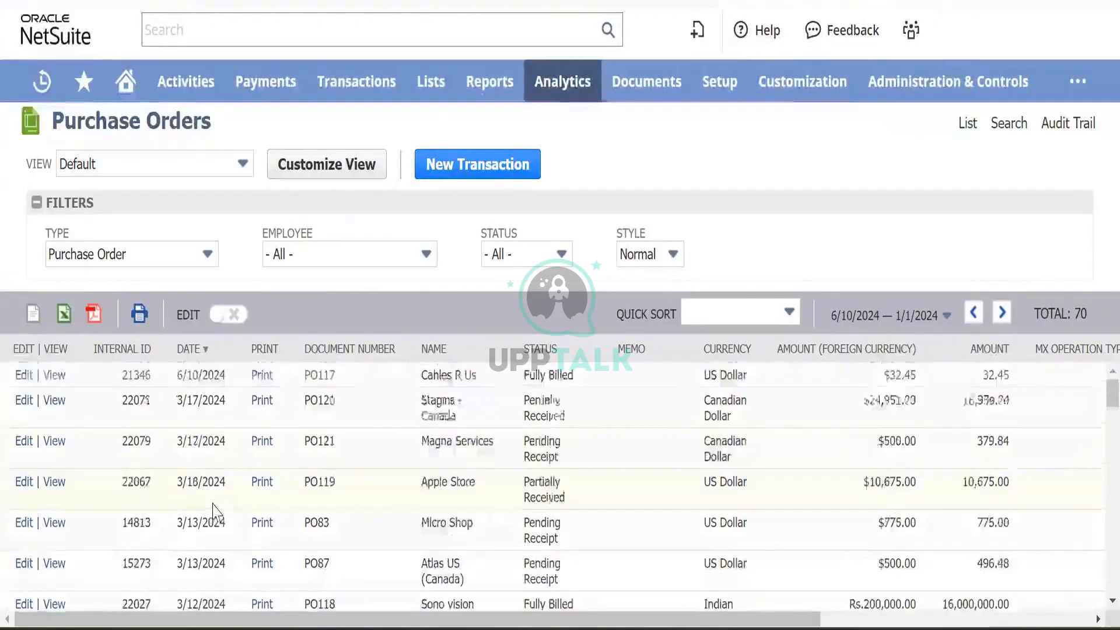
scroll(193, 510, "down", 1)
scroll(187, 478, "down", 1)
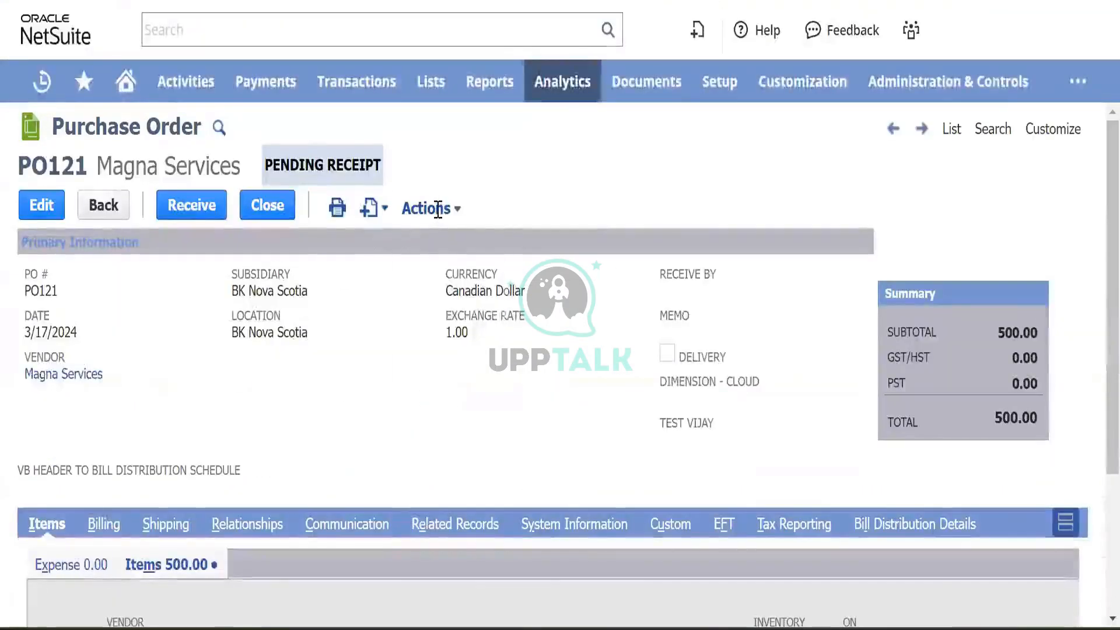
left_click(438, 209)
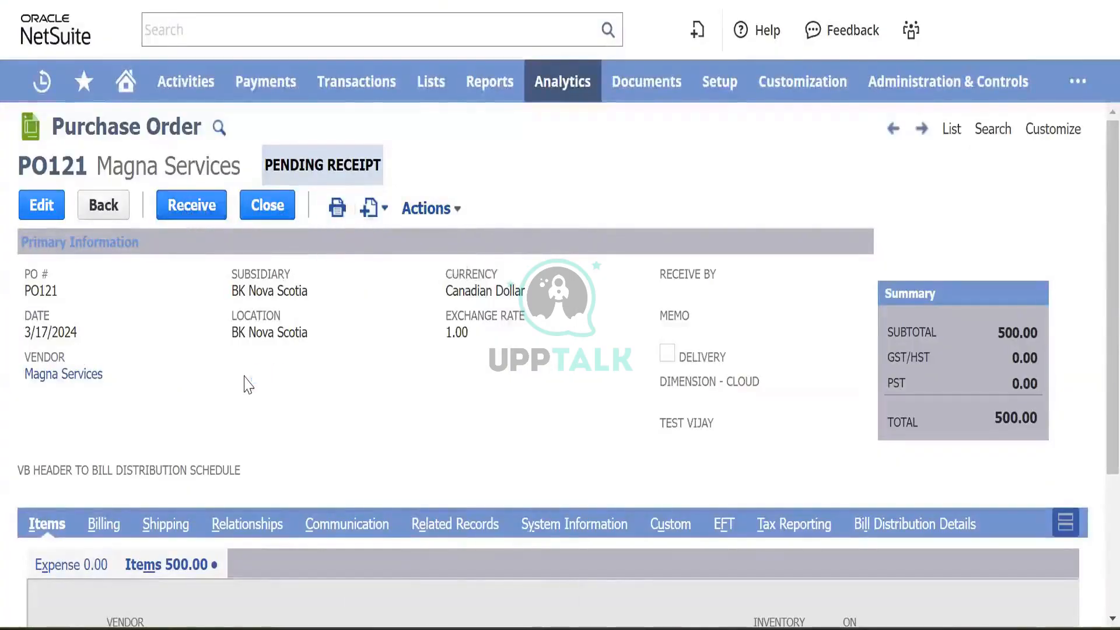
scroll(245, 382, "down", 3)
scroll(249, 385, "up", 3)
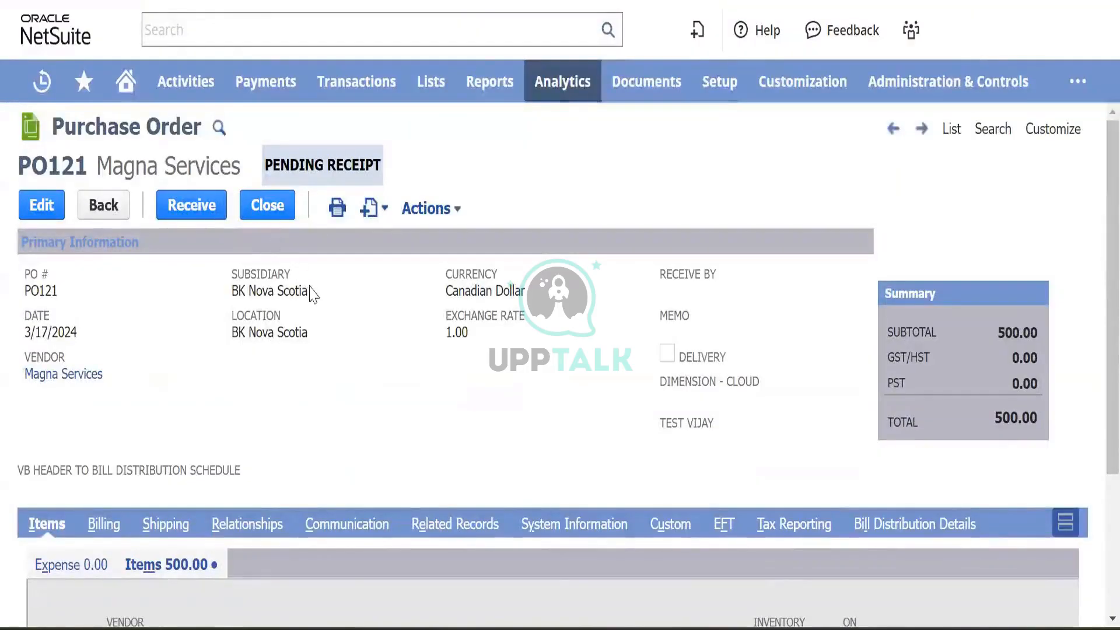
mouse_move(437, 217)
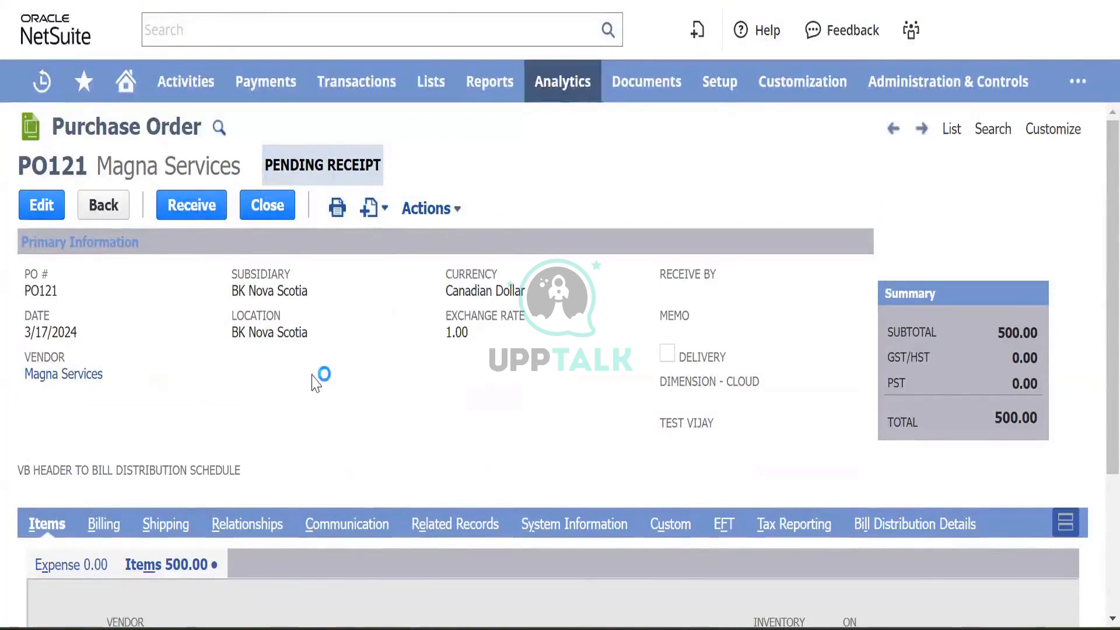
- Receive 1 of Test Item 001 on PO121 and save the item receipt
left_click(206, 210)
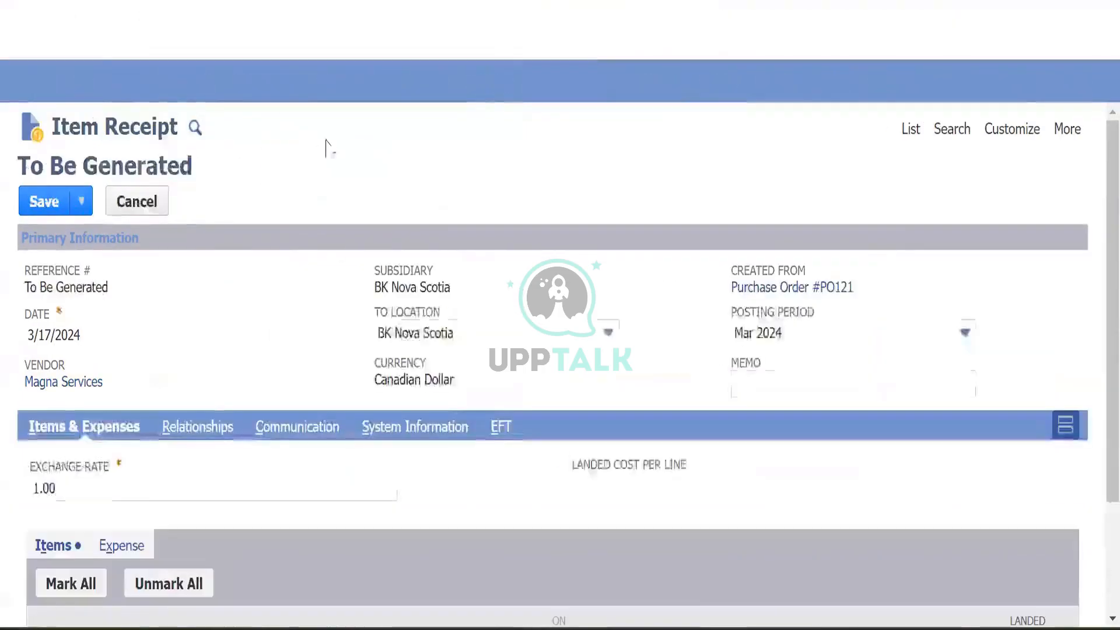
scroll(297, 269, "down", 3)
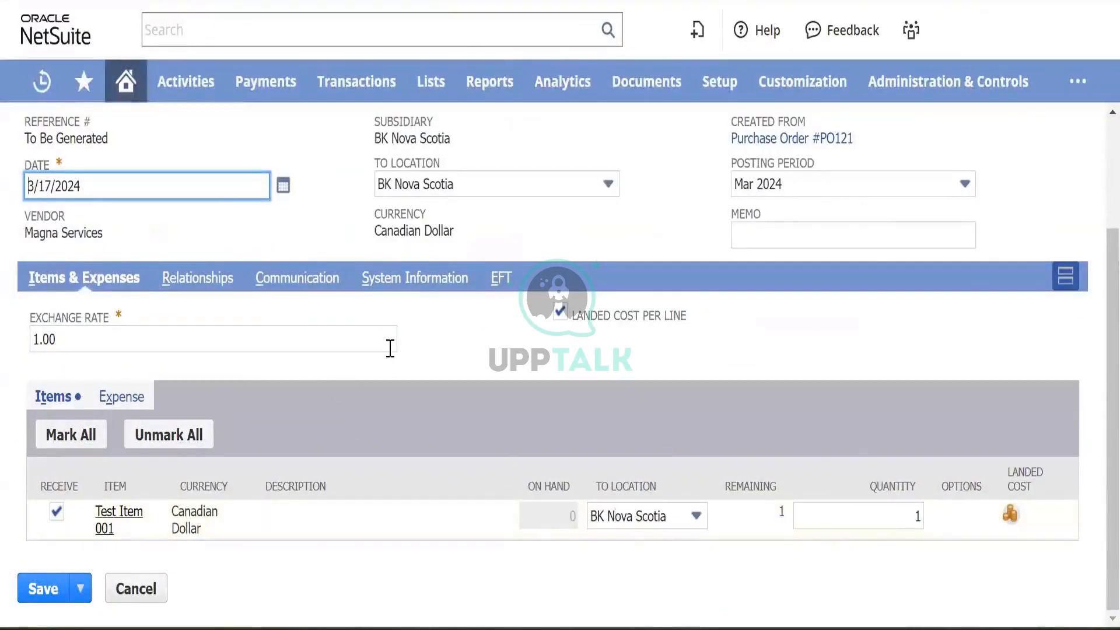
scroll(390, 346, "up", 2)
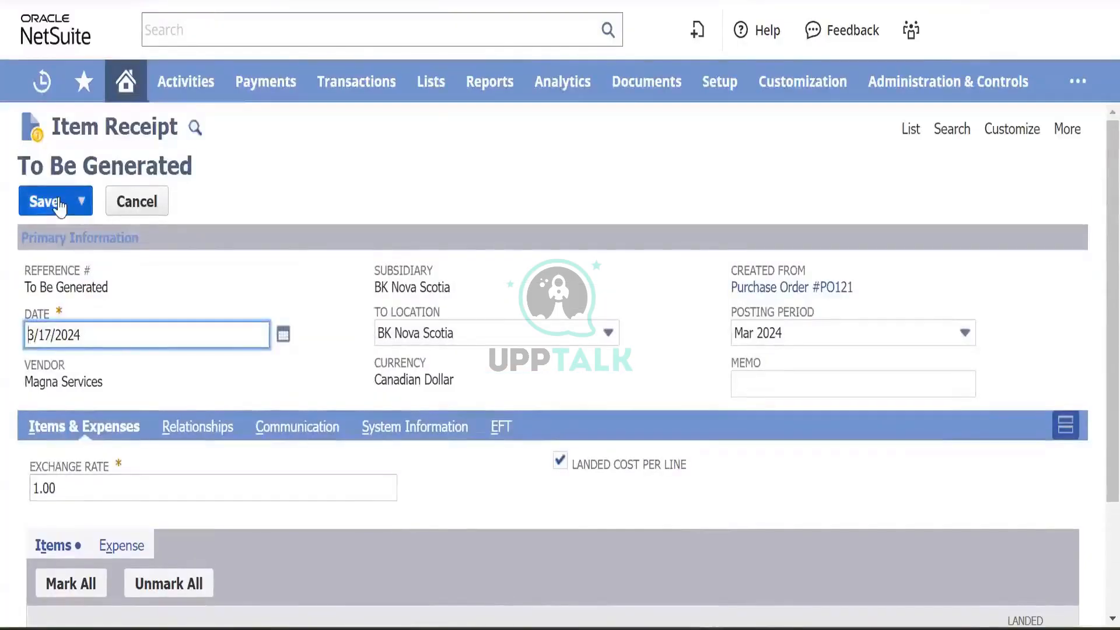
left_click(58, 202)
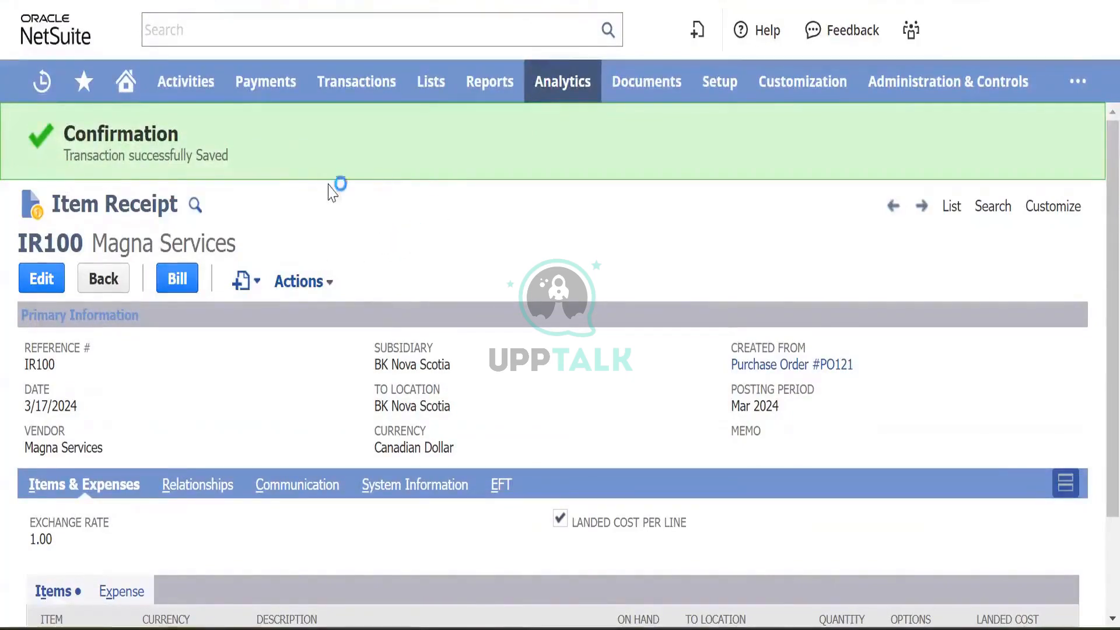
- Dismiss the Energy Saver notice and bring up link options for GL Impact in IR100's Actions
mouse_move(354, 96)
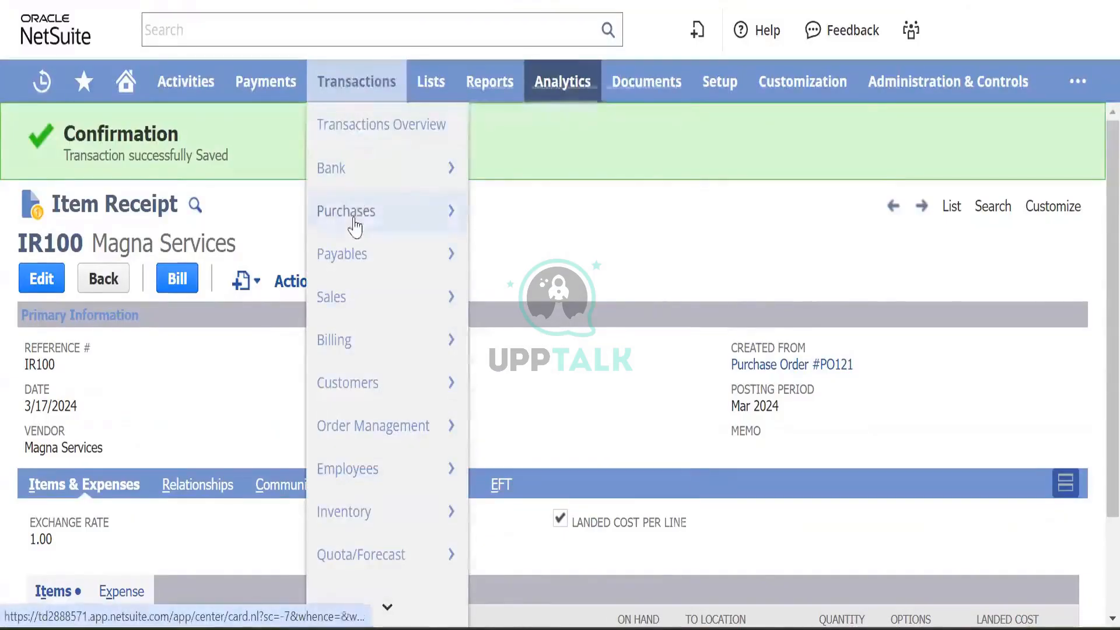
mouse_move(556, 302)
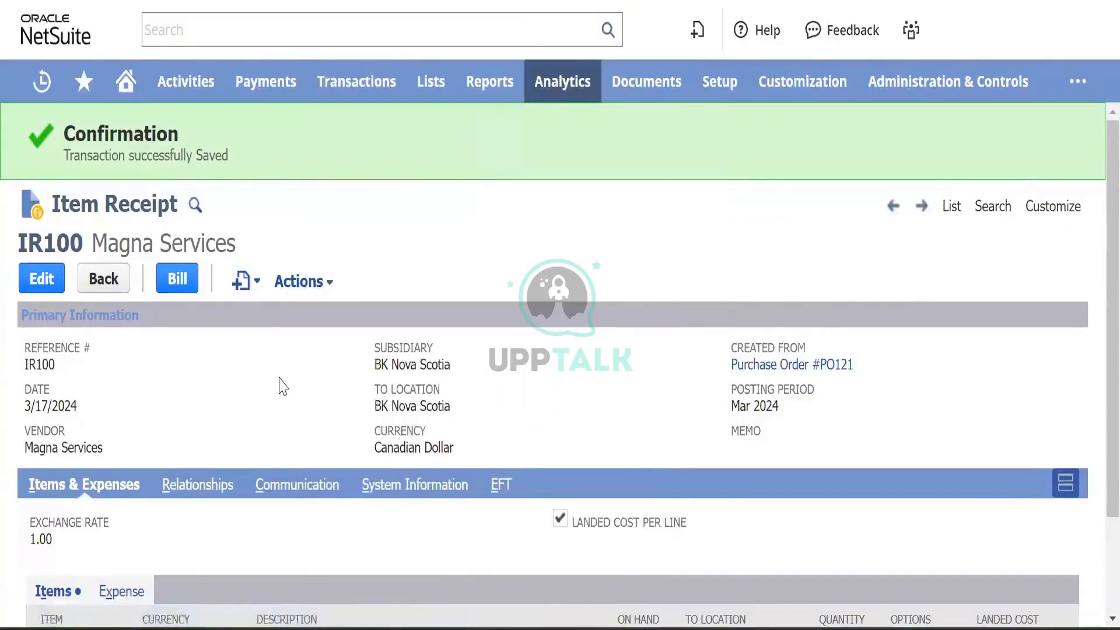
scroll(283, 386, "down", 2)
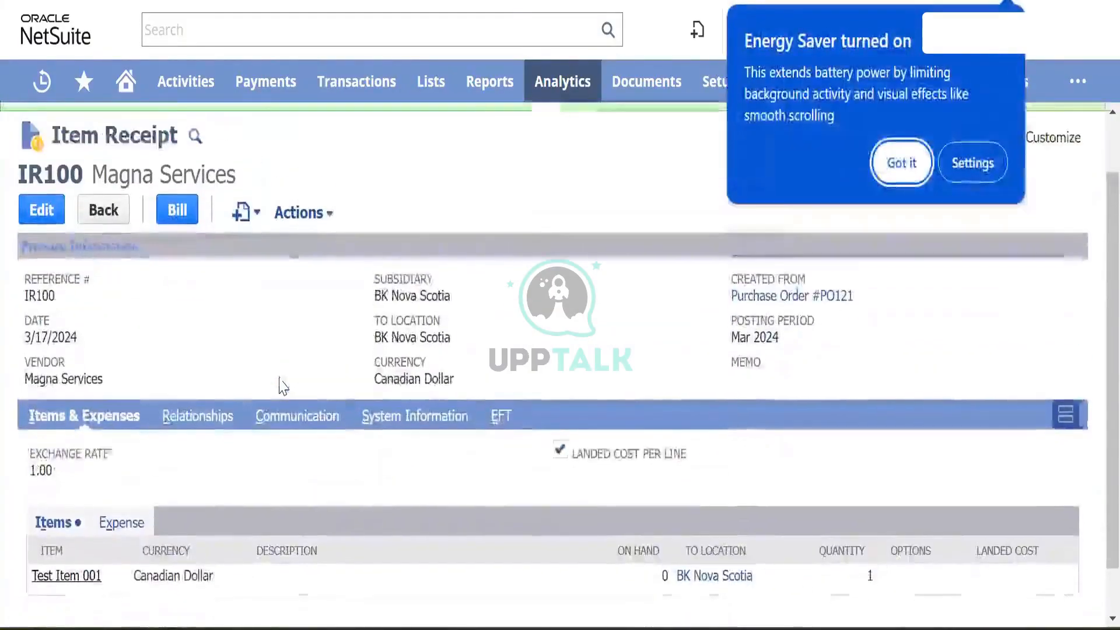
left_click(898, 162)
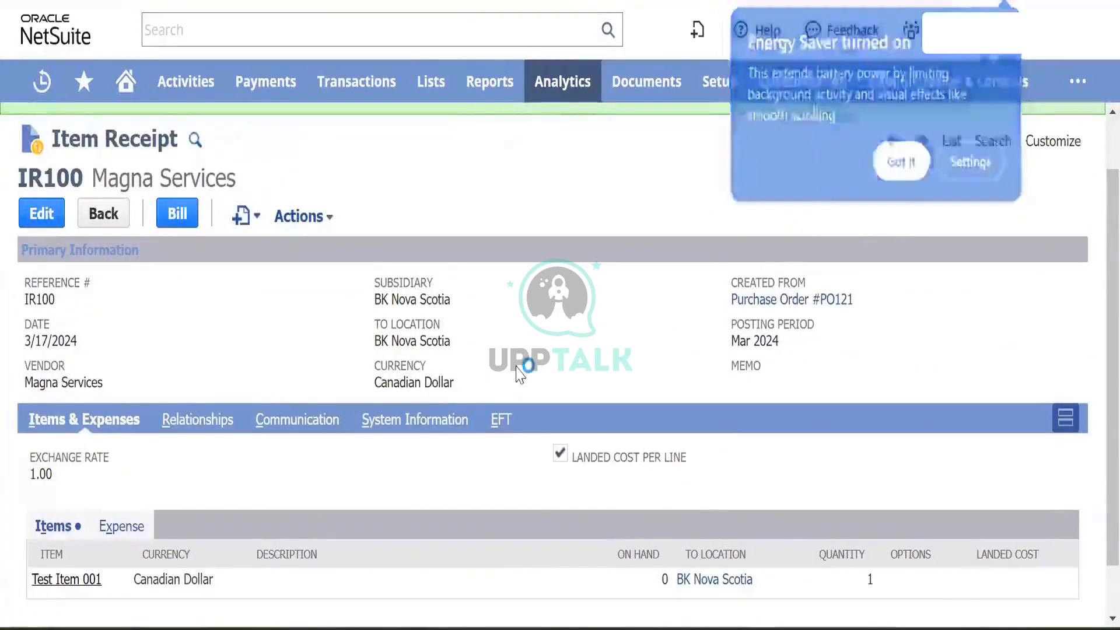
scroll(563, 385, "down", 1)
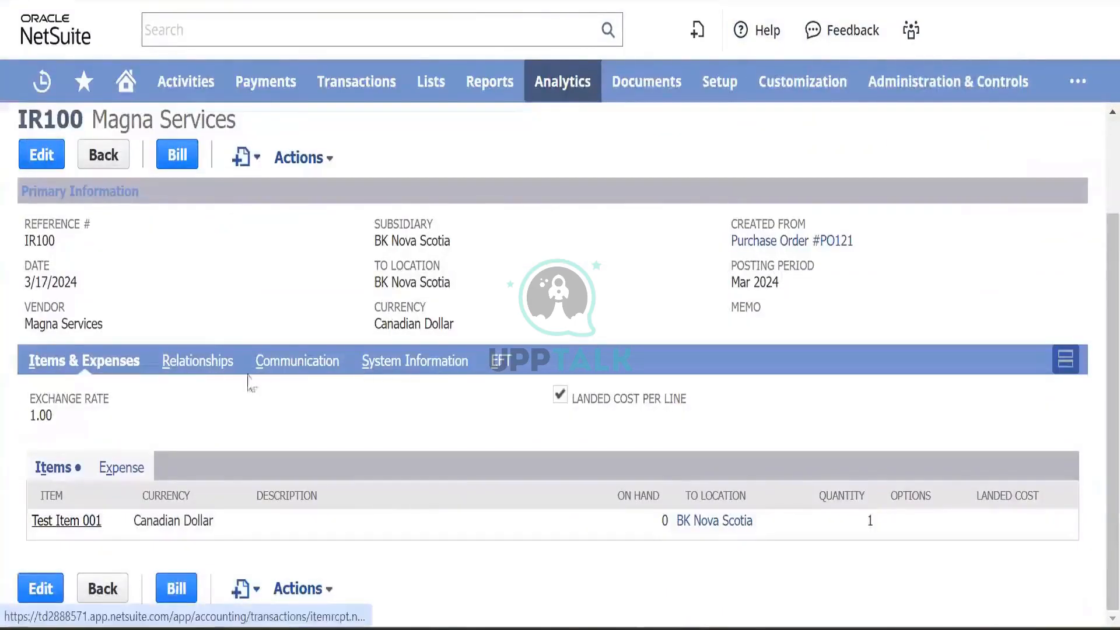
mouse_move(302, 158)
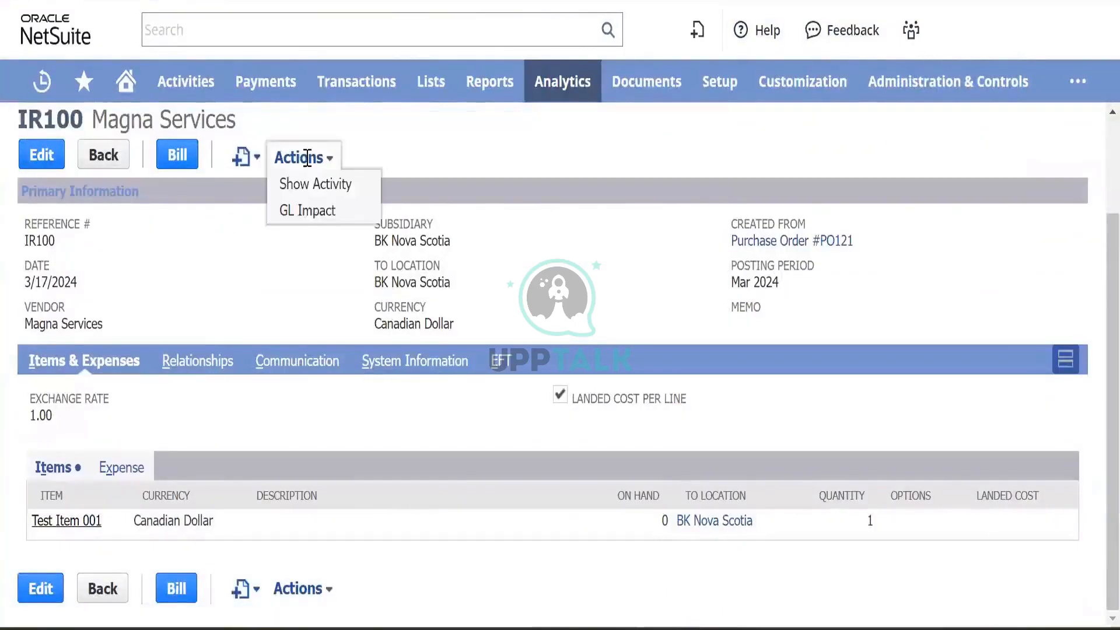
right_click(319, 226)
- Open IR100's GL Impact in a new tab ($500 Advertising debit, Accrued Purchases credit), then return
left_click(373, 235)
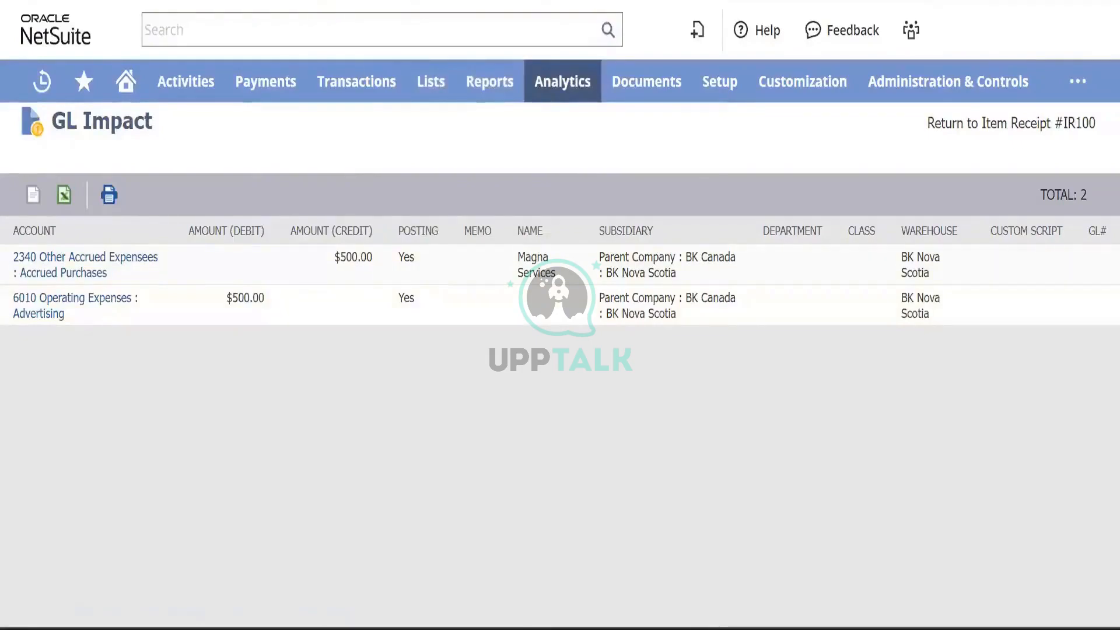
left_click(452, 3)
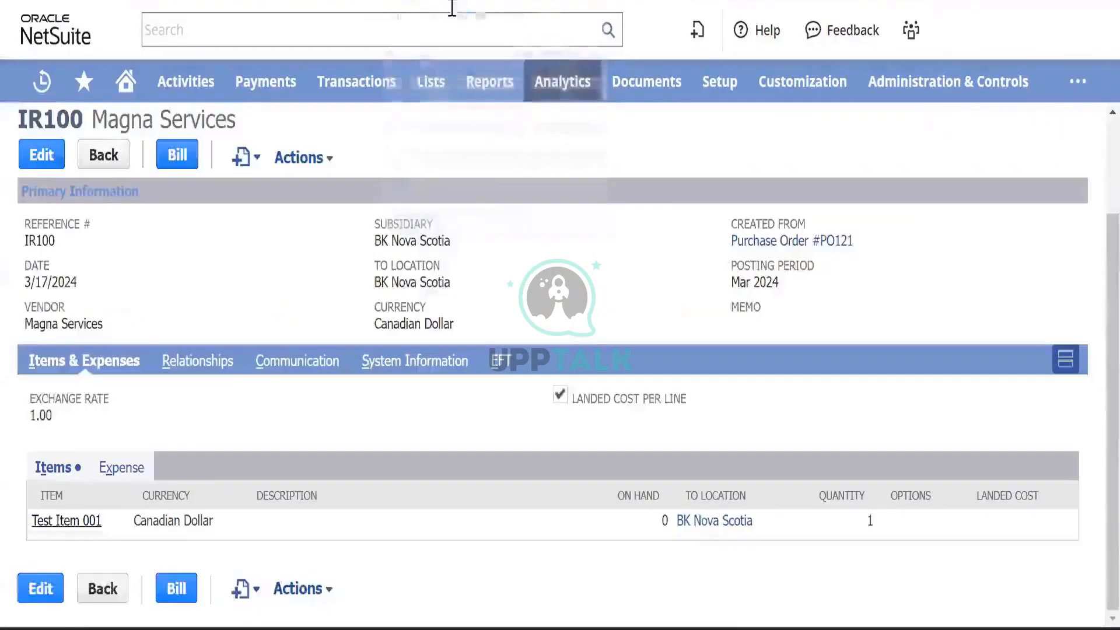
- Open the Test Item 001 record in a new tab
right_click(52, 528)
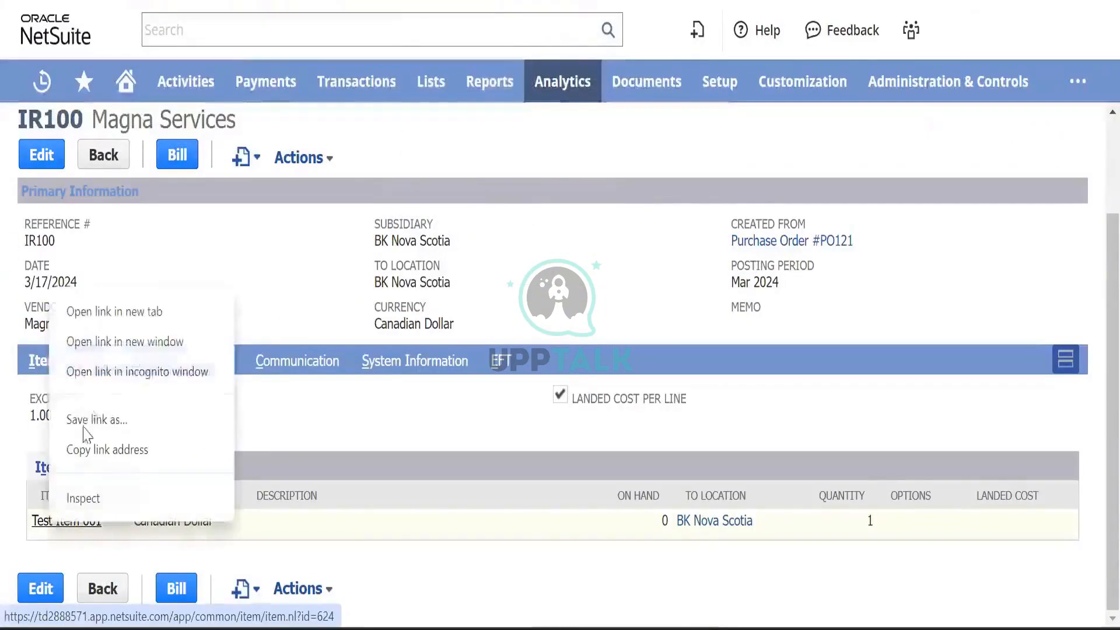
left_click(150, 314)
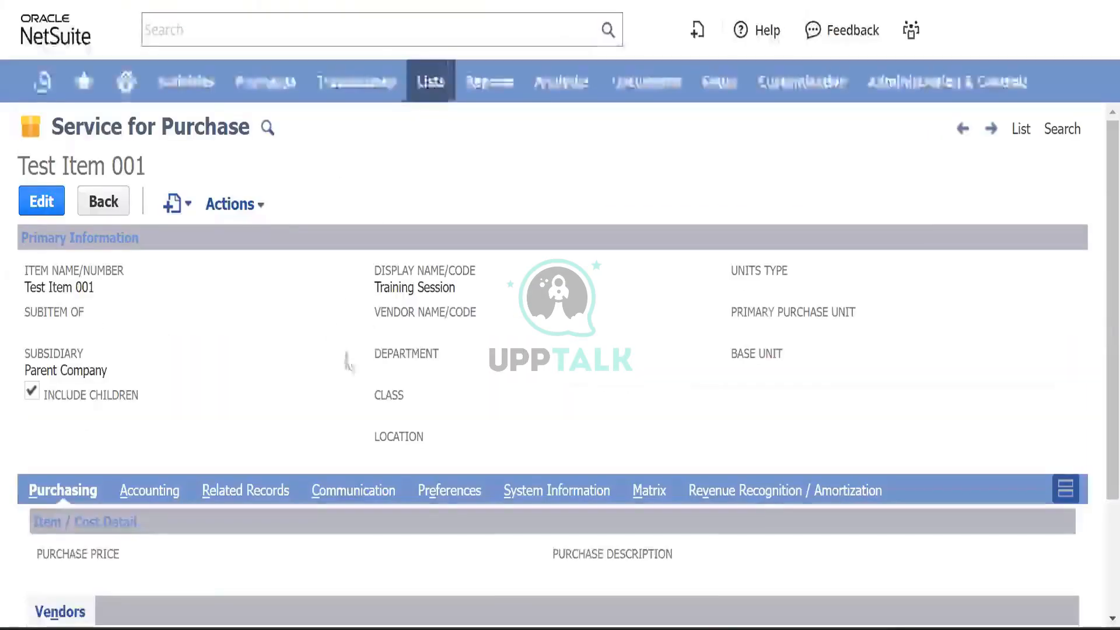
scroll(397, 357, "down", 2)
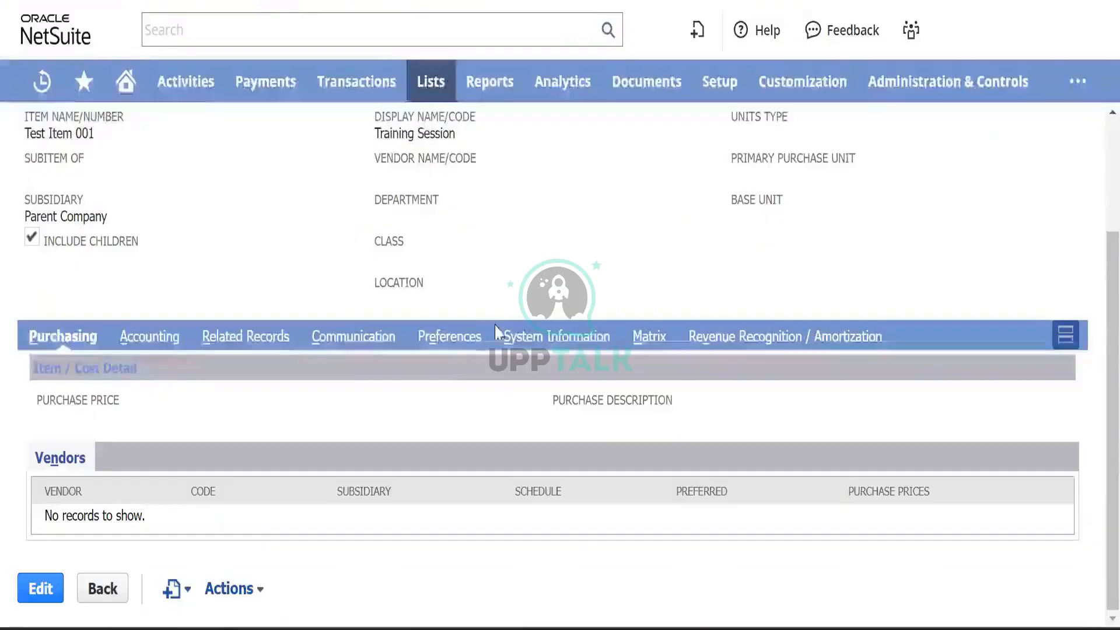
- Confirm Generate Accruals is on in the item's Preferences, then return to IR100
left_click(455, 340)
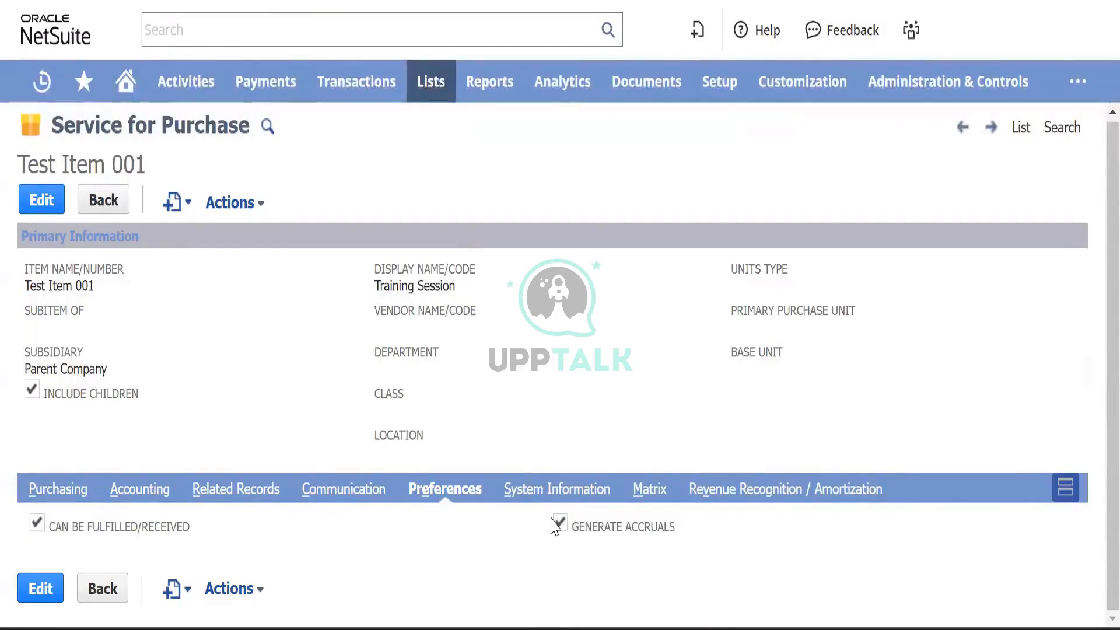
left_click(551, 519)
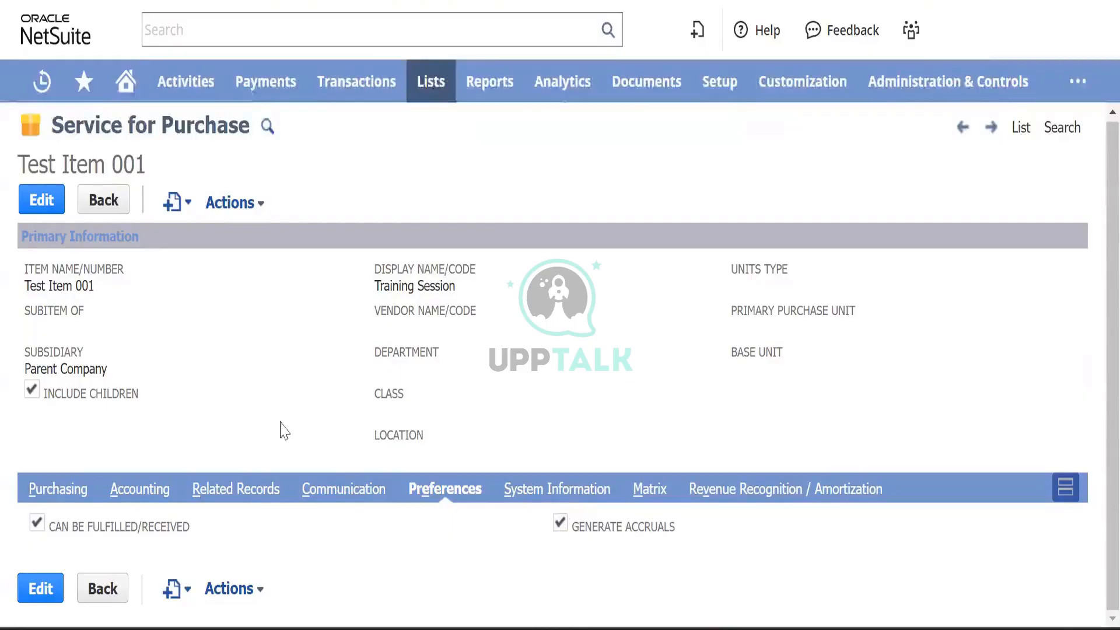
left_click(318, 364)
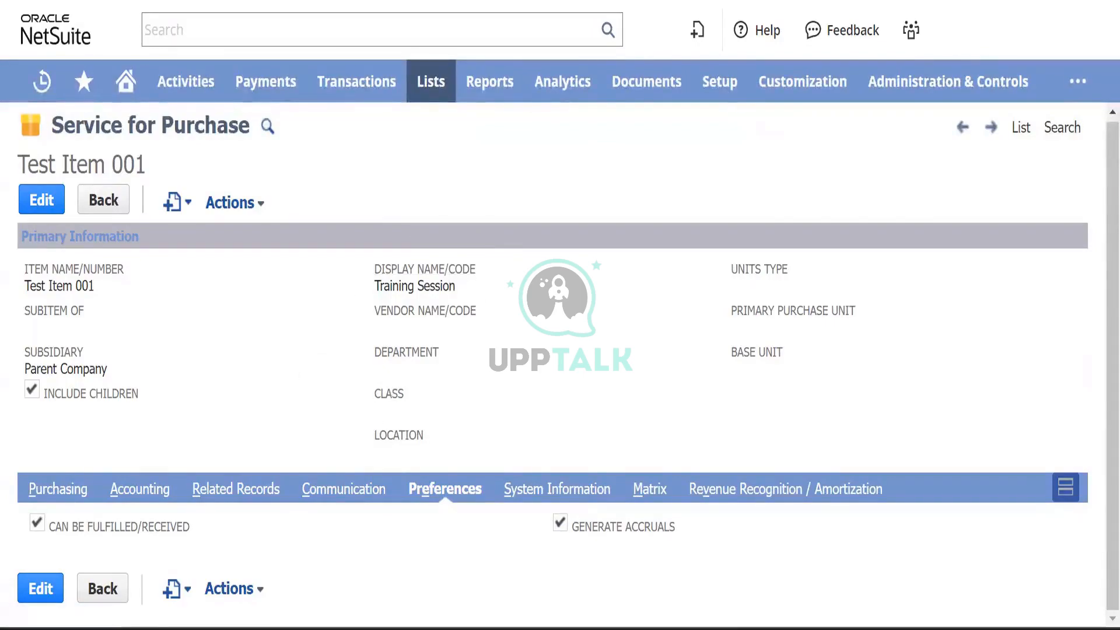
left_click(444, 418)
left_click(491, 345)
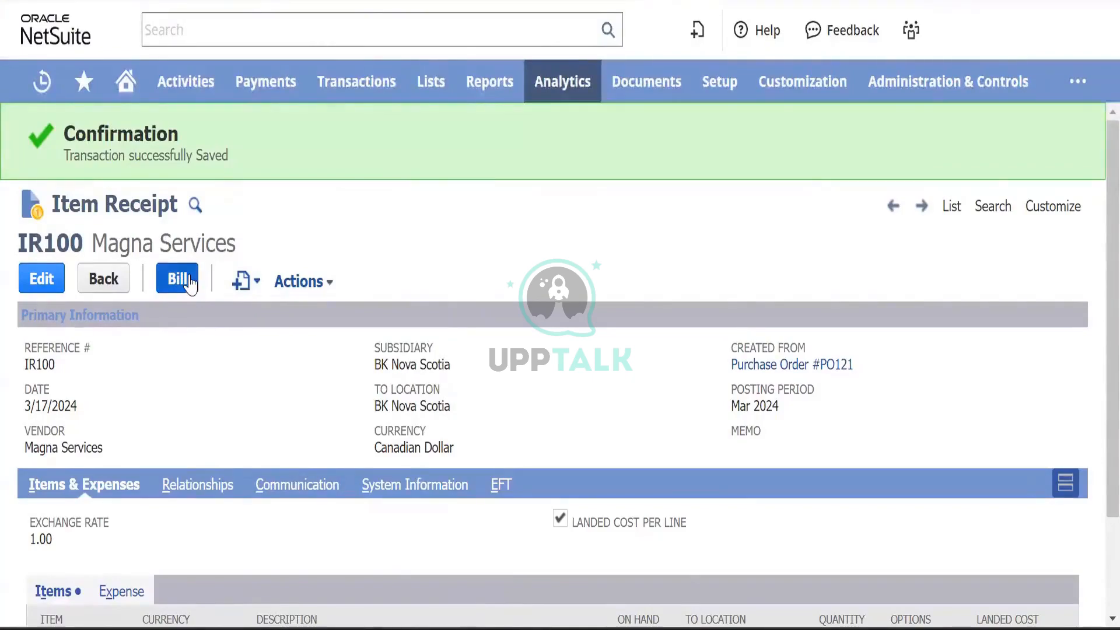
- Revisit IR100's Actions list, then bring up link options for Customize Form
mouse_move(366, 81)
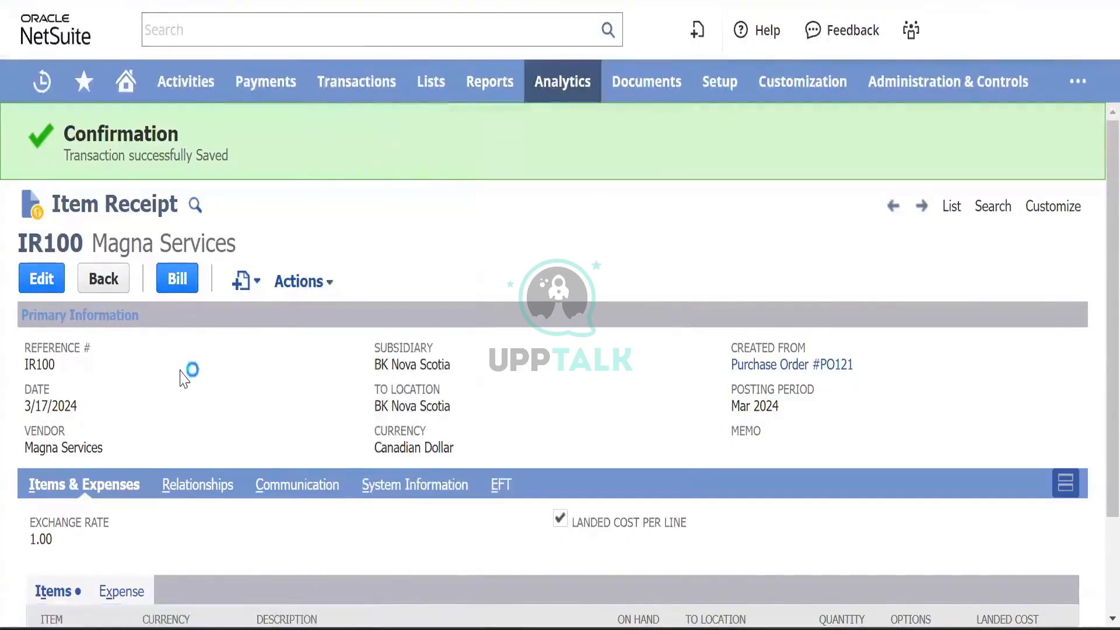
scroll(185, 379, "down", 2)
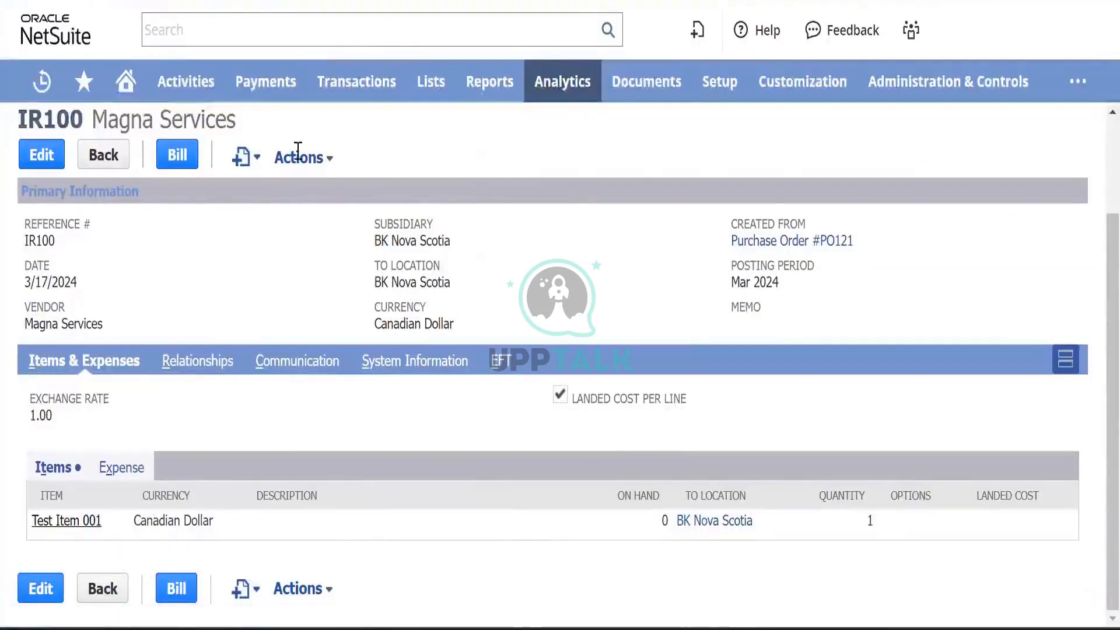
left_click(298, 154)
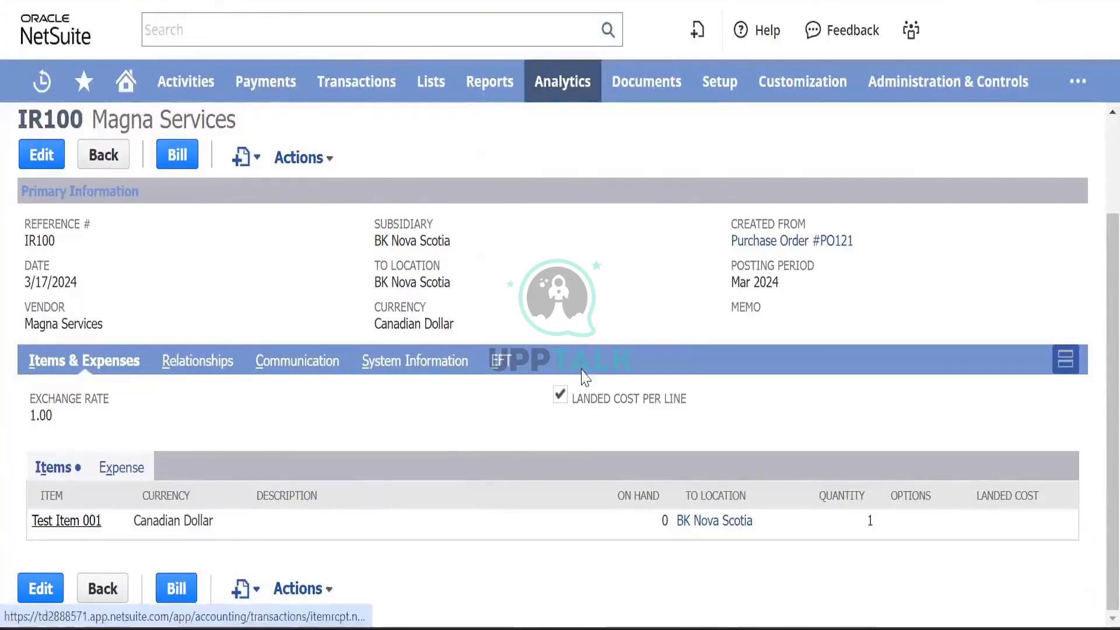
scroll(296, 282, "up", 2)
left_click(290, 275)
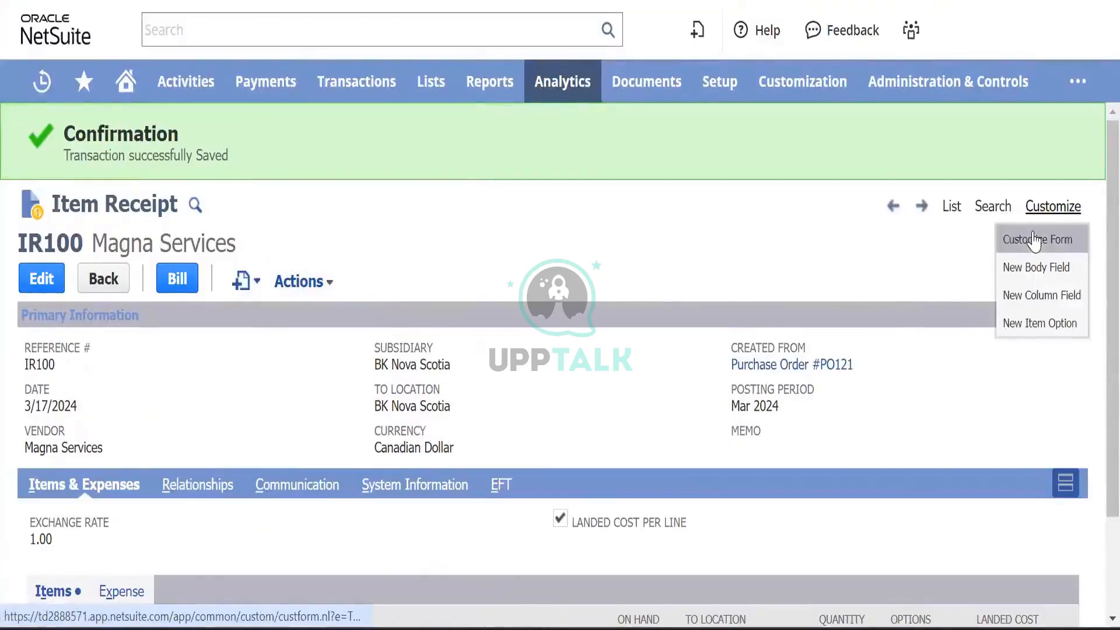
right_click(1030, 240)
- Open the Item Receipt 2 form editor in a new tab and set the GL Impact tab to show
left_click(959, 261)
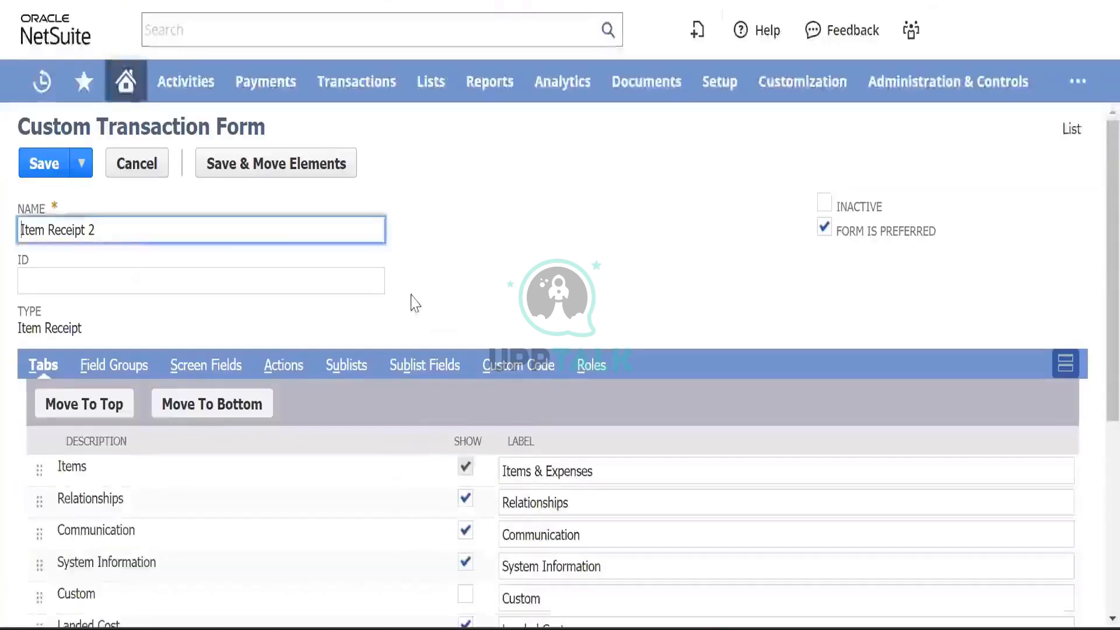
scroll(362, 300, "down", 5)
scroll(370, 296, "up", 3)
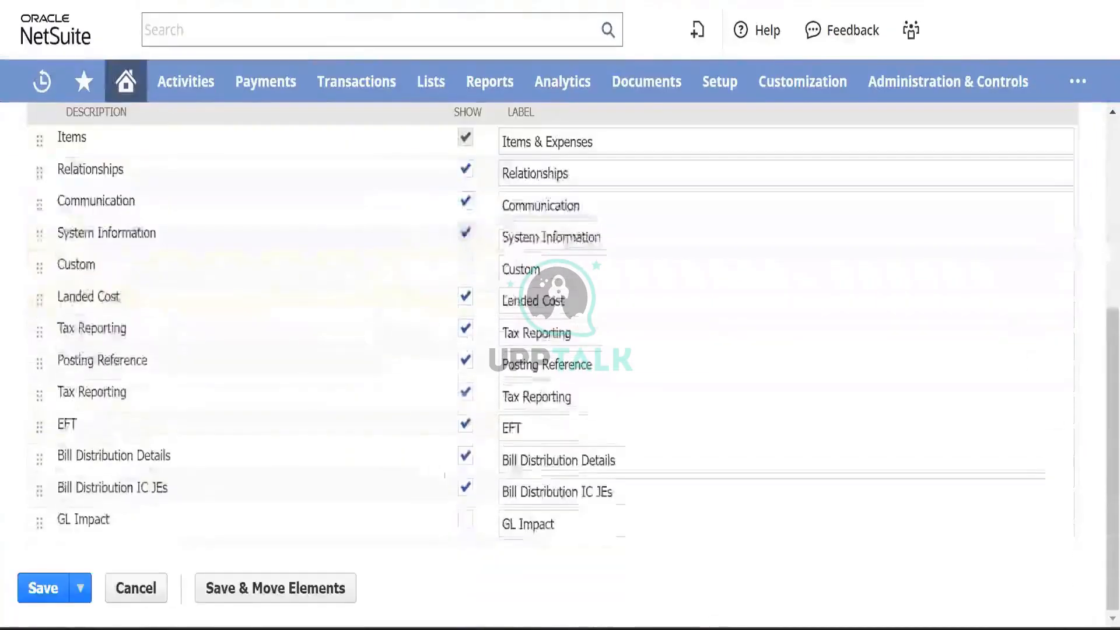
left_click(465, 519)
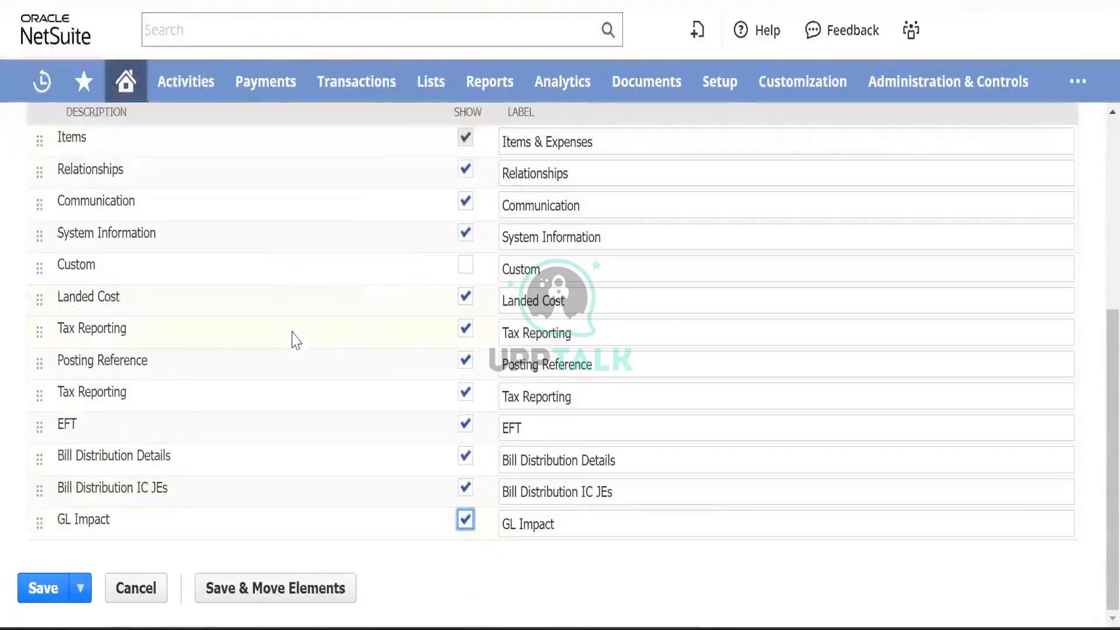
scroll(296, 340, "up", 4)
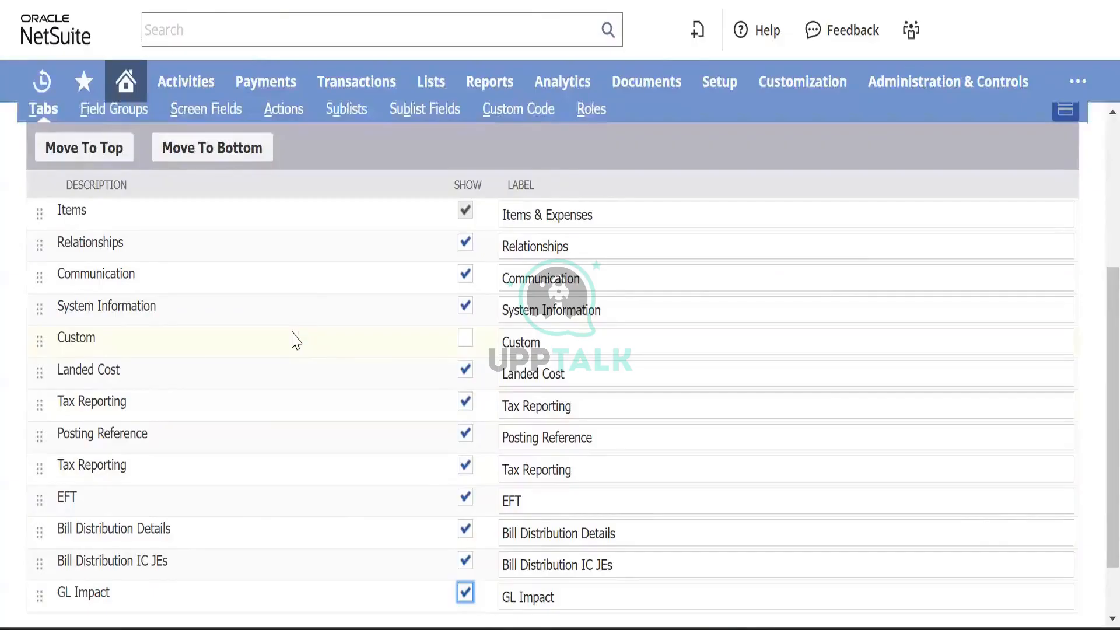
scroll(323, 298, "up", 5)
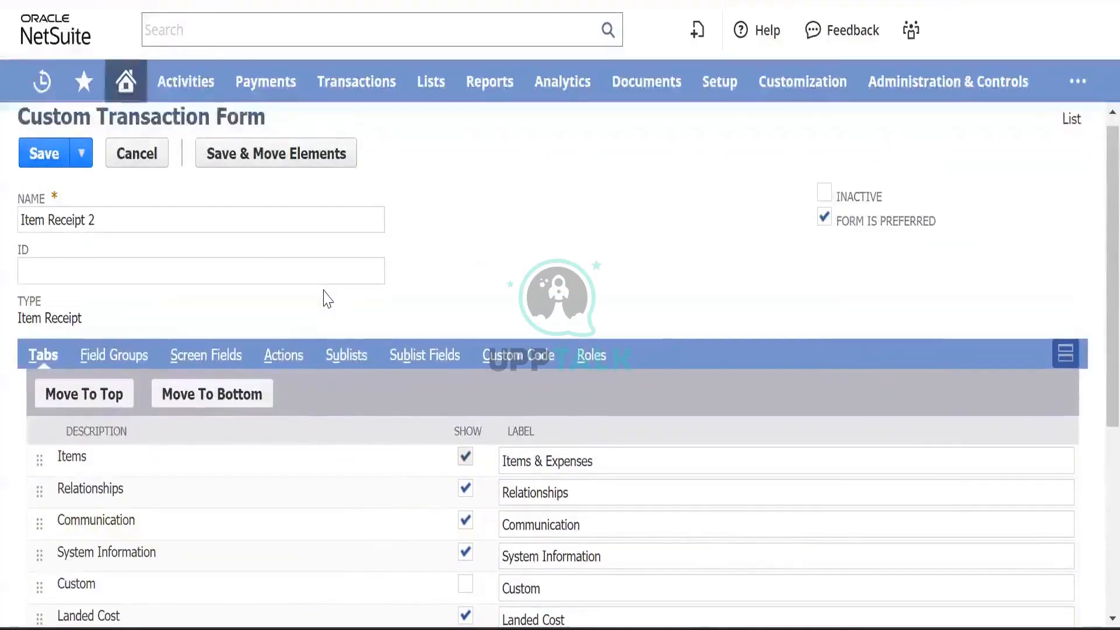
scroll(323, 299, "down", 2)
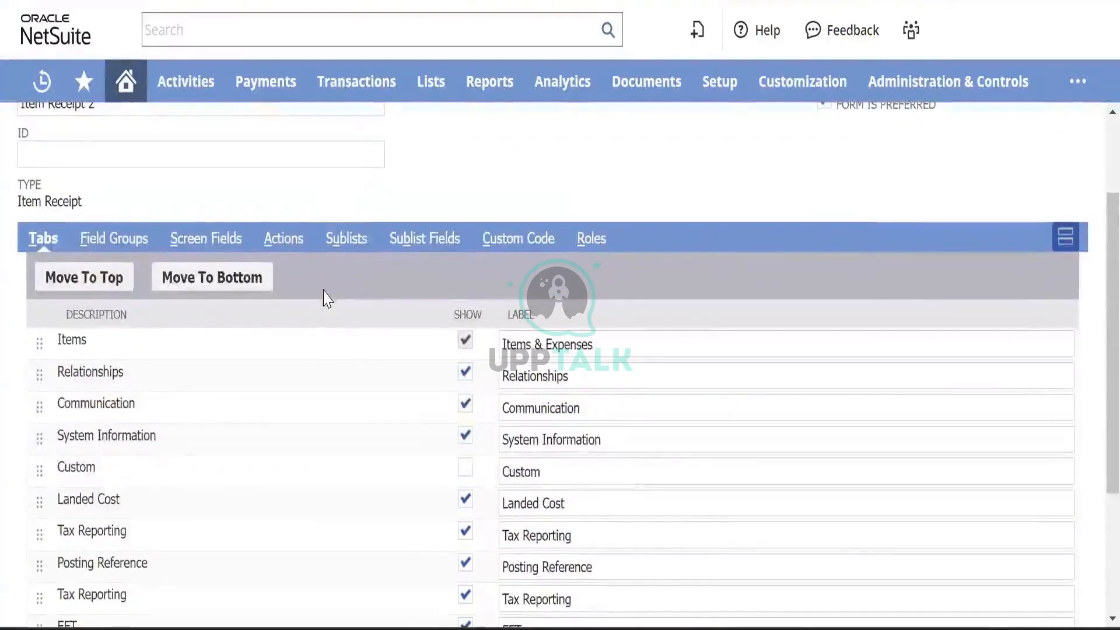
scroll(324, 299, "down", 1)
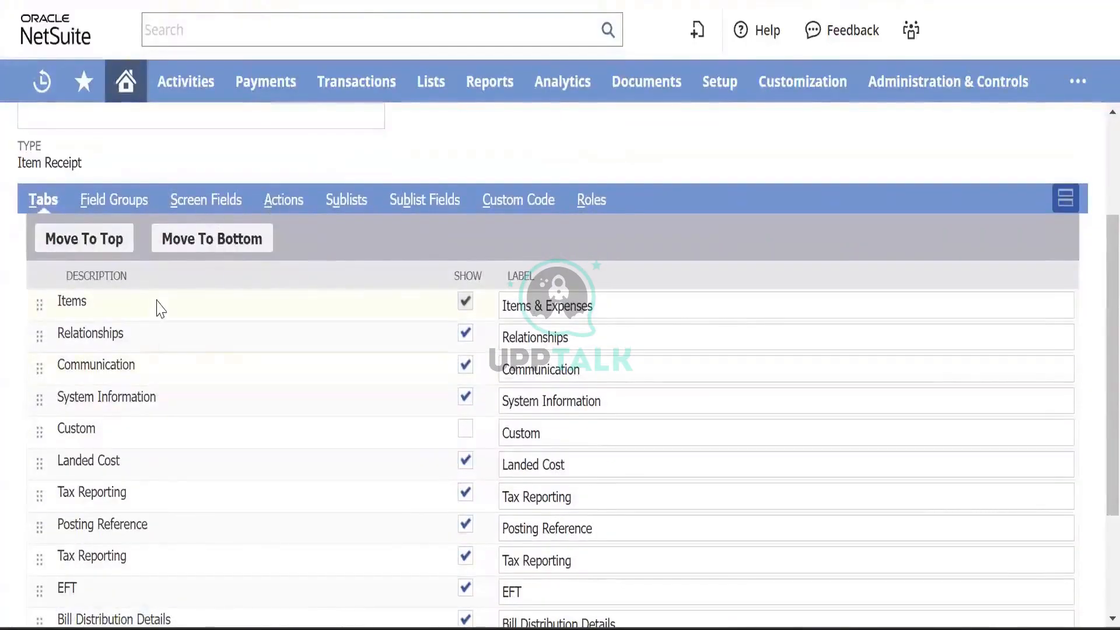
scroll(211, 360, "down", 1)
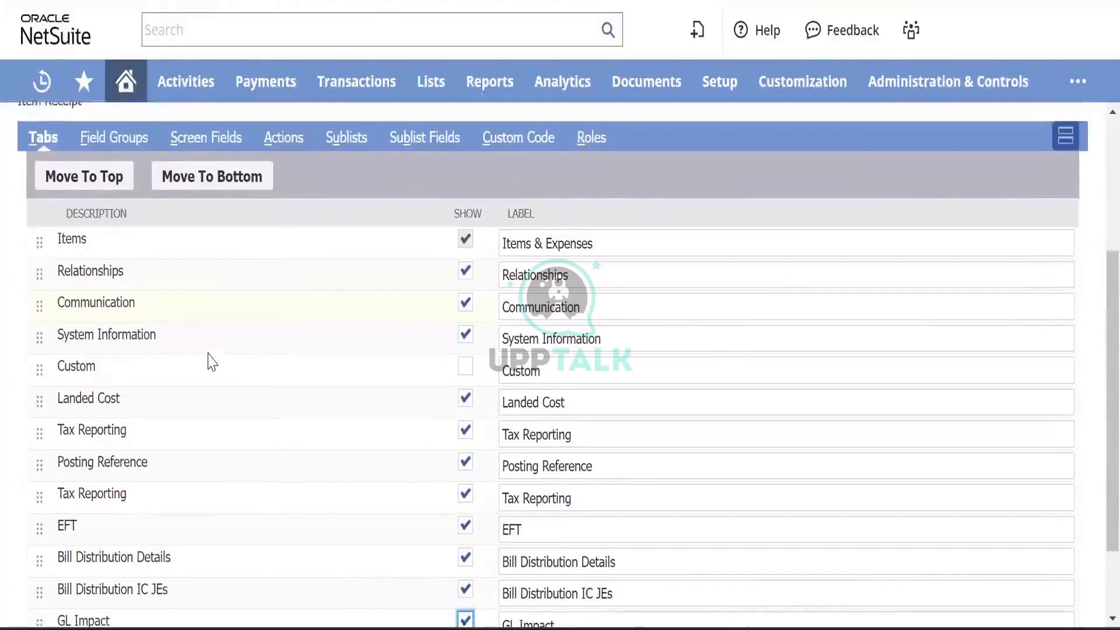
scroll(208, 353, "down", 2)
scroll(208, 353, "up", 2)
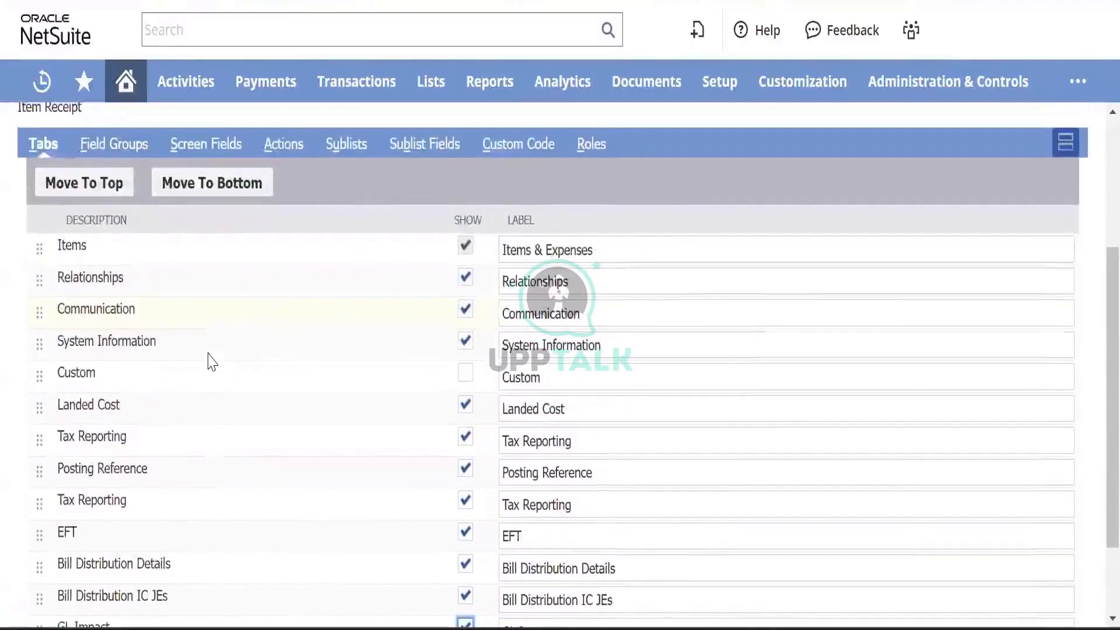
scroll(212, 362, "down", 1)
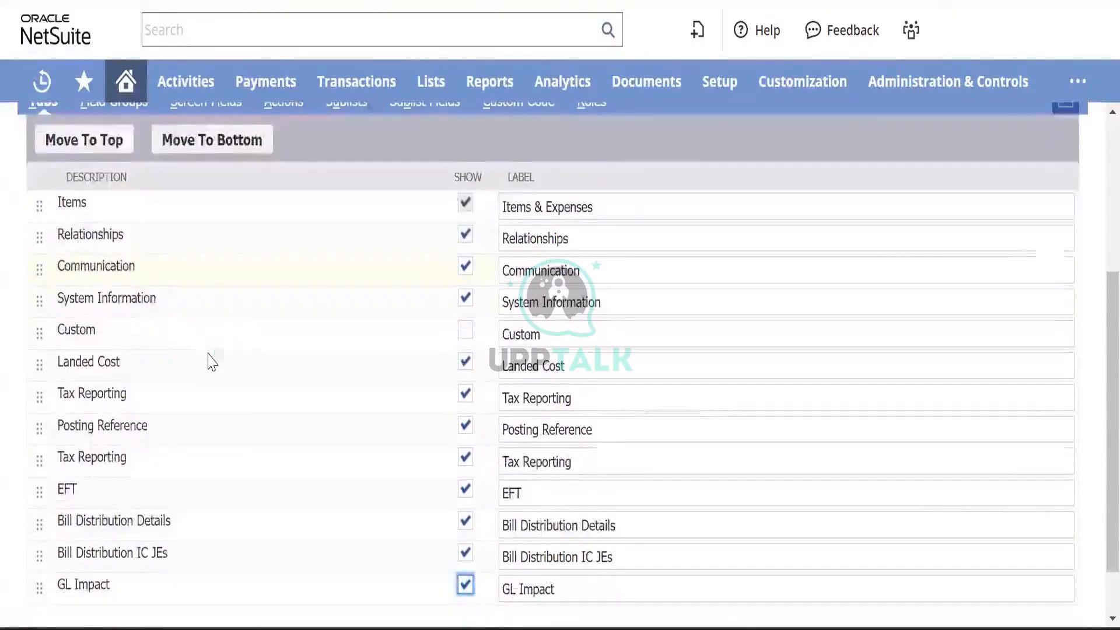
scroll(211, 362, "down", 1)
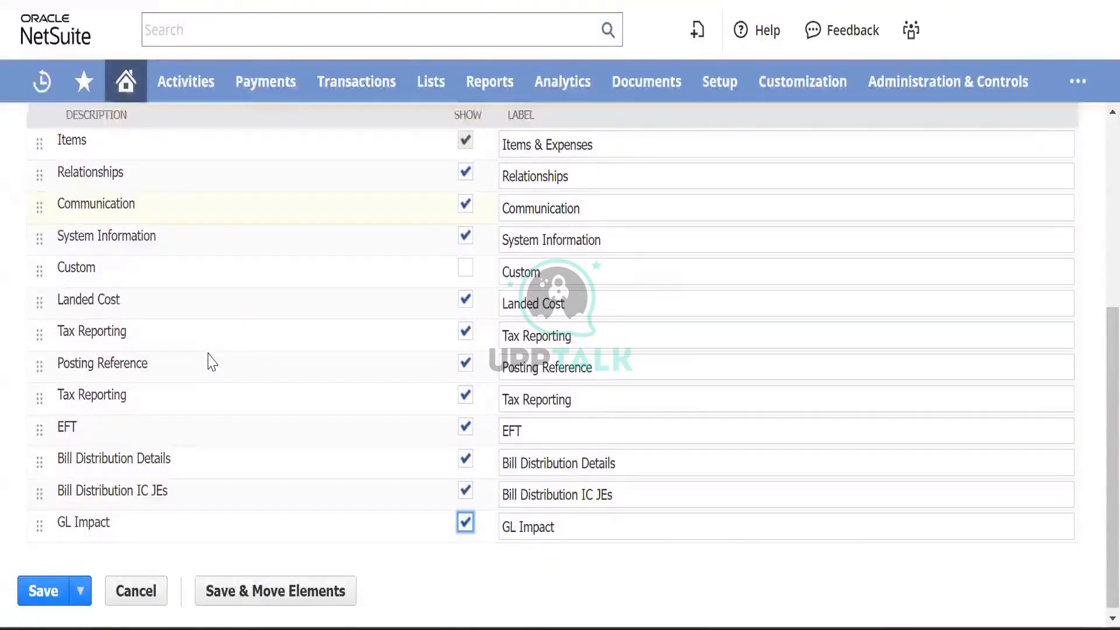
scroll(211, 362, "up", 3)
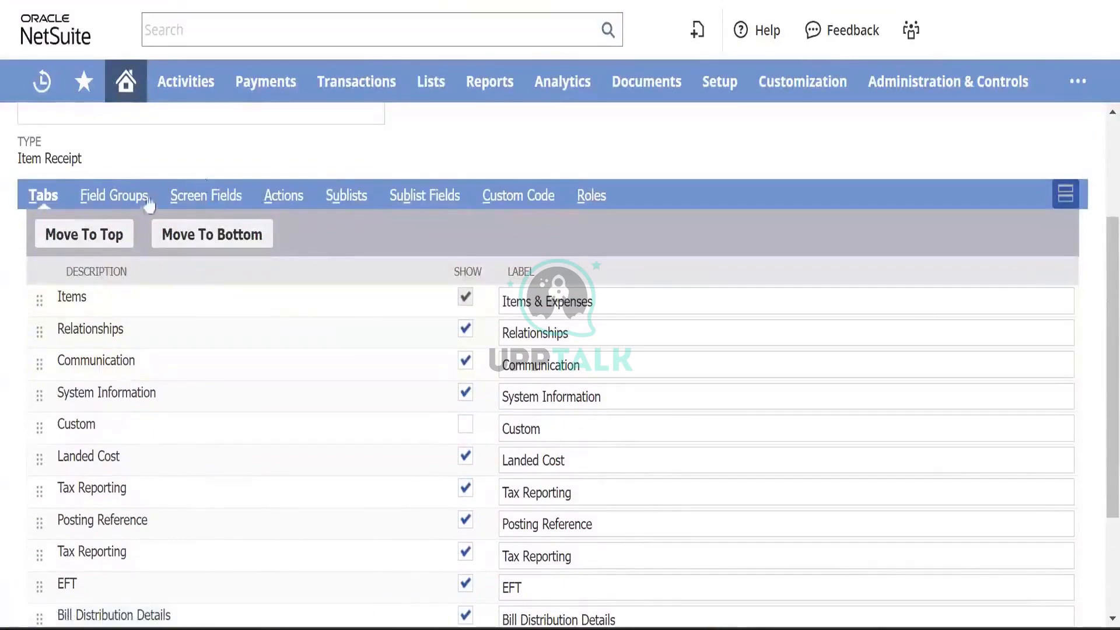
- Review the receipt form's Field Groups and Tabs settings
left_click(123, 195)
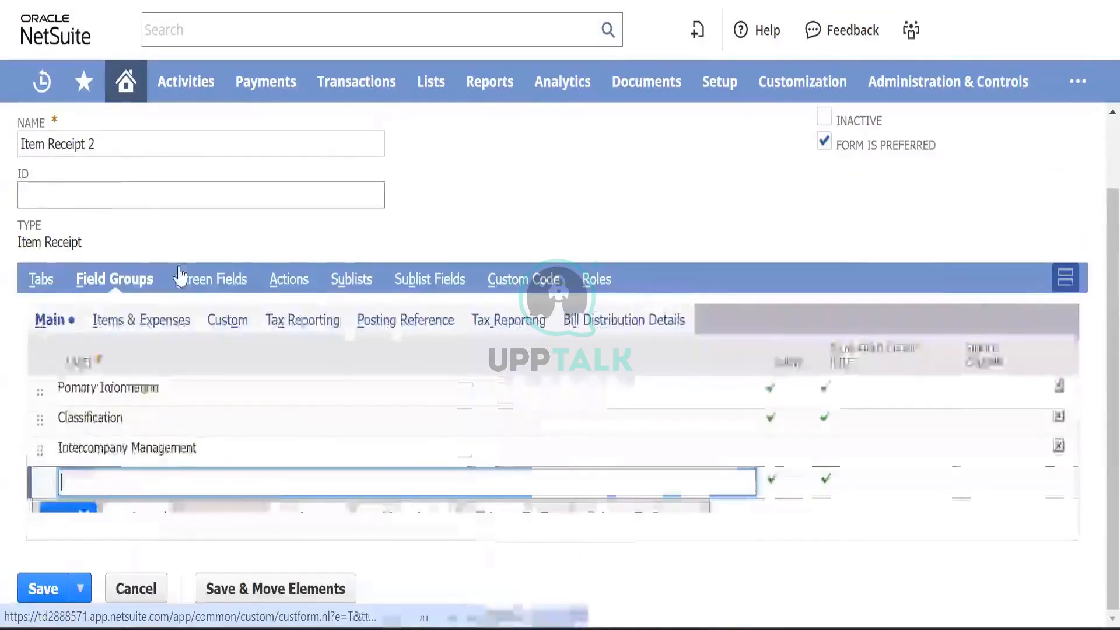
left_click(47, 286)
scroll(353, 399, "down", 3)
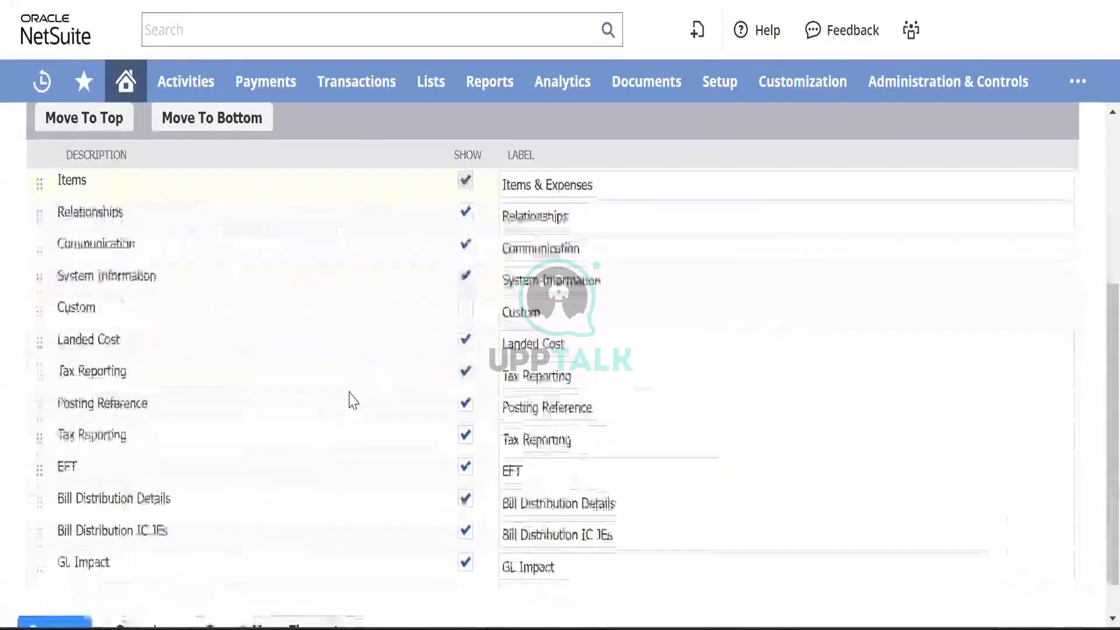
scroll(353, 400, "down", 1)
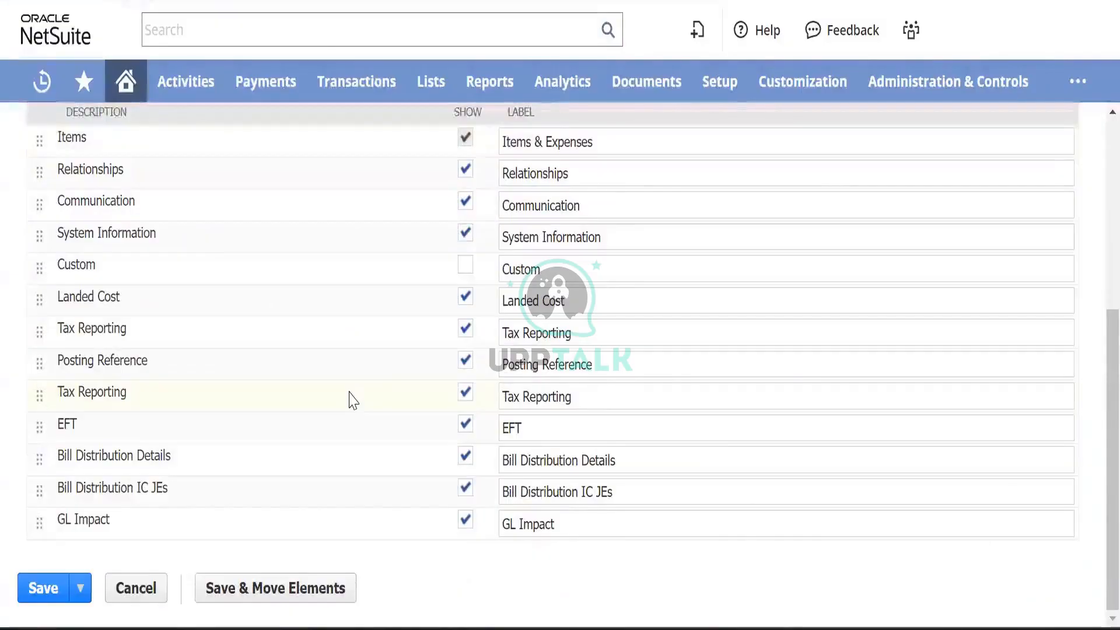
scroll(353, 400, "up", 5)
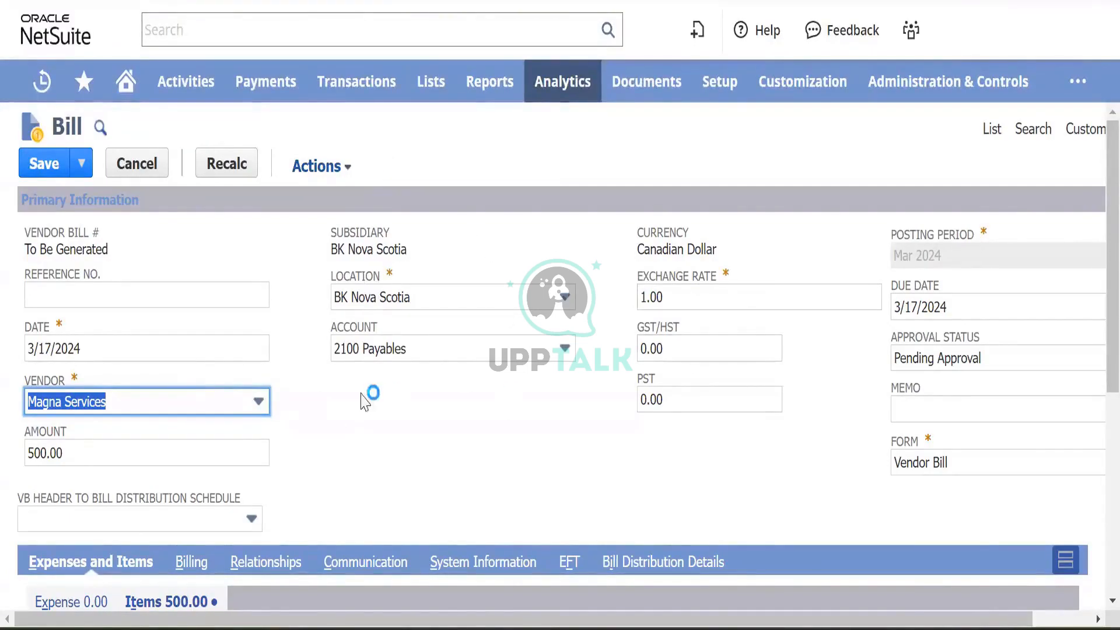
- Scroll down to the Items sublist and open the Test Item 001 line for review
scroll(447, 457, "down", 1)
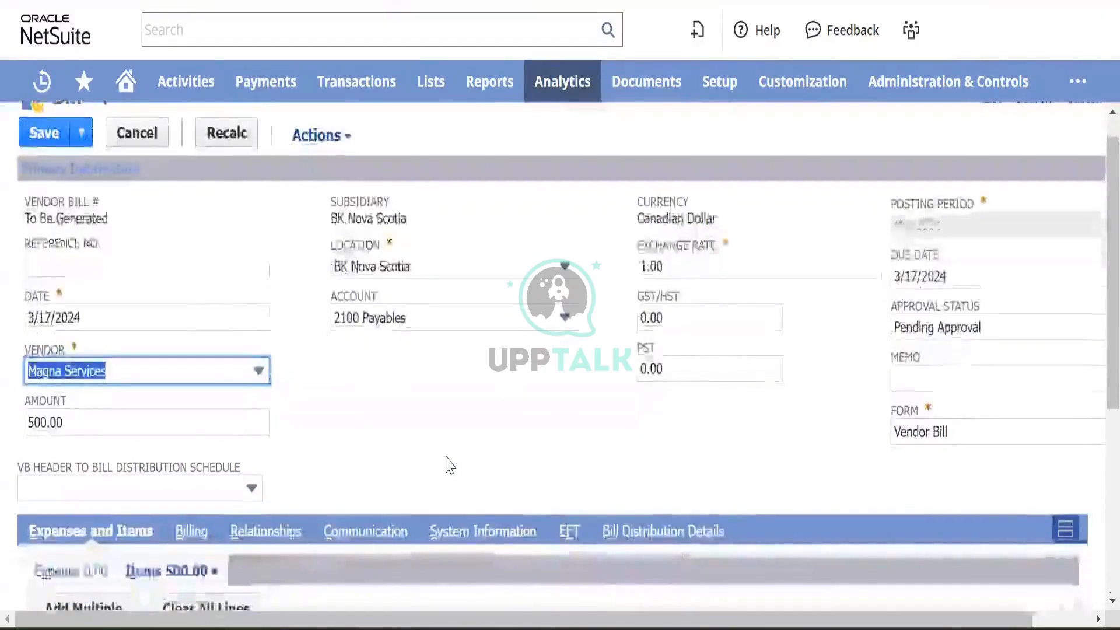
scroll(444, 461, "down", 3)
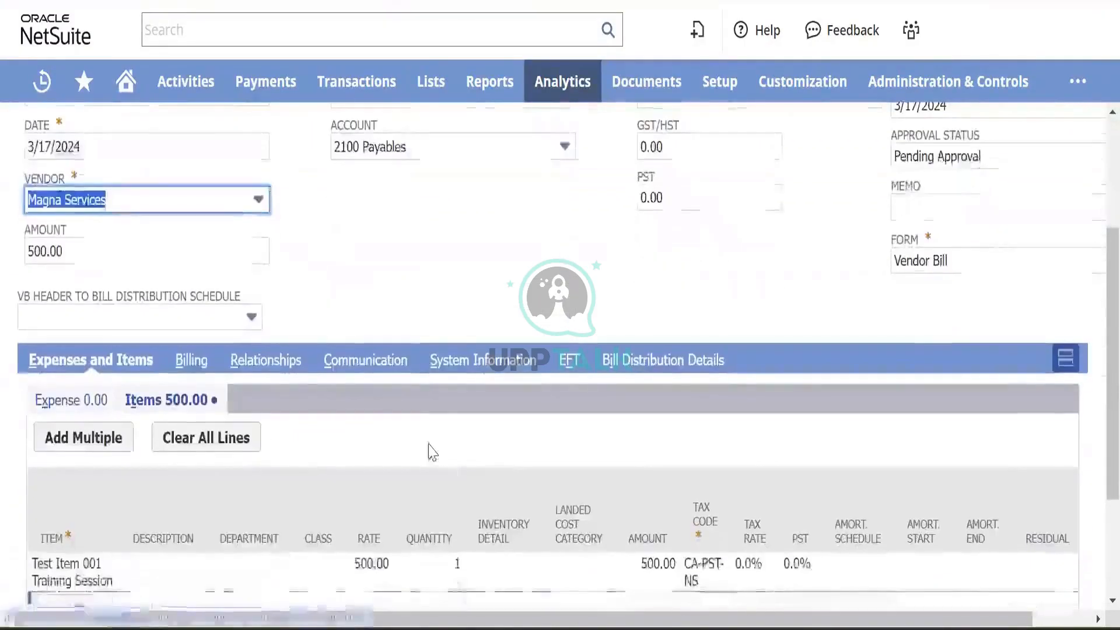
scroll(428, 459, "down", 3)
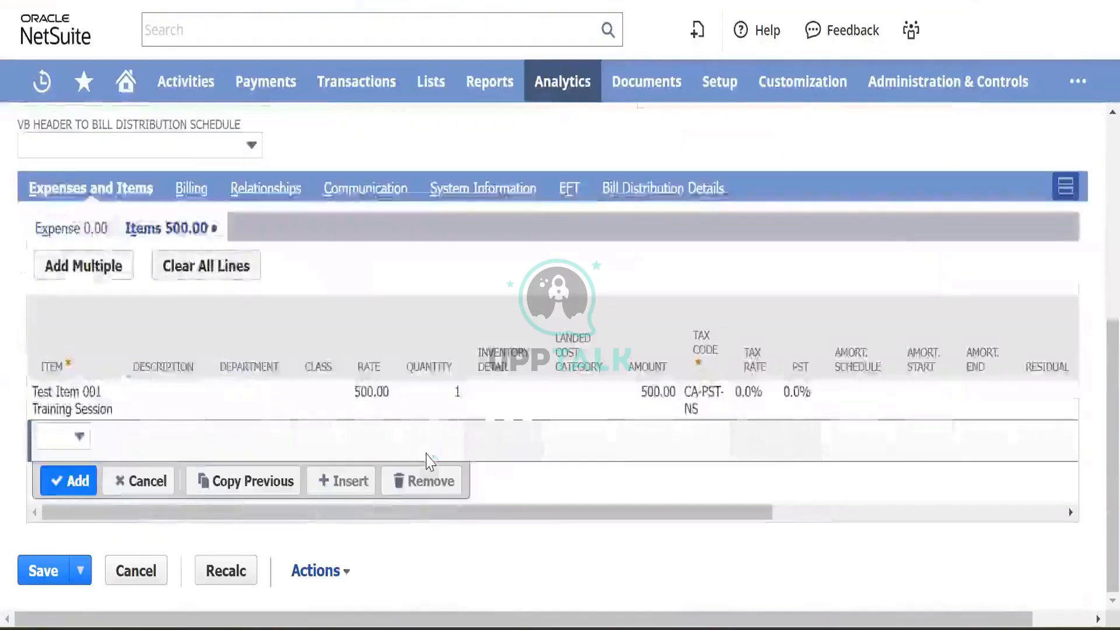
left_click(775, 408)
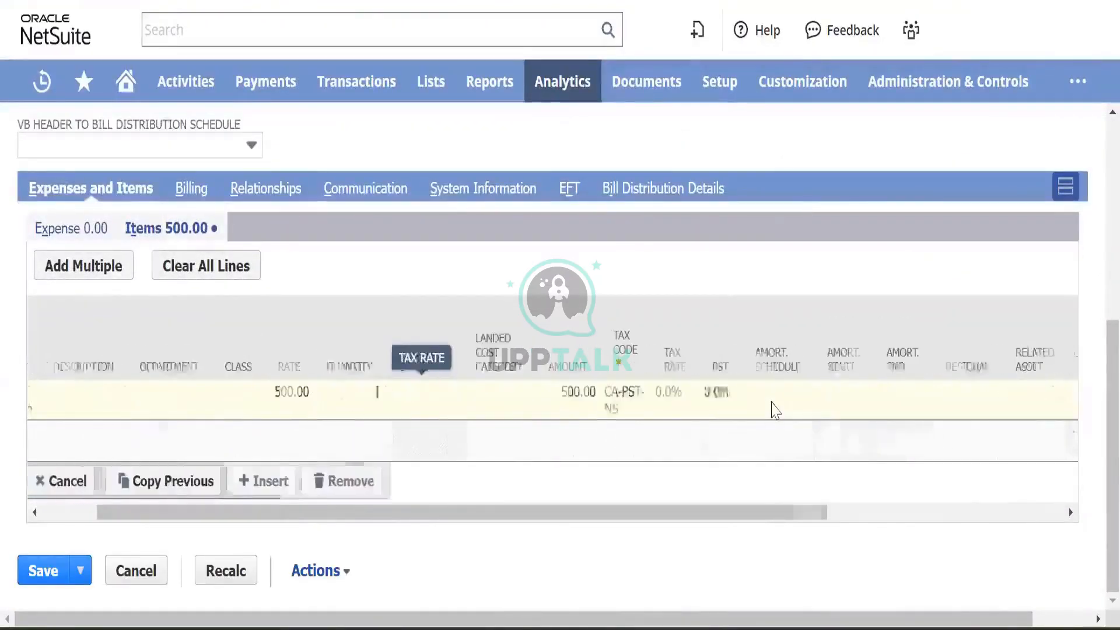
scroll(489, 267, "up", 5)
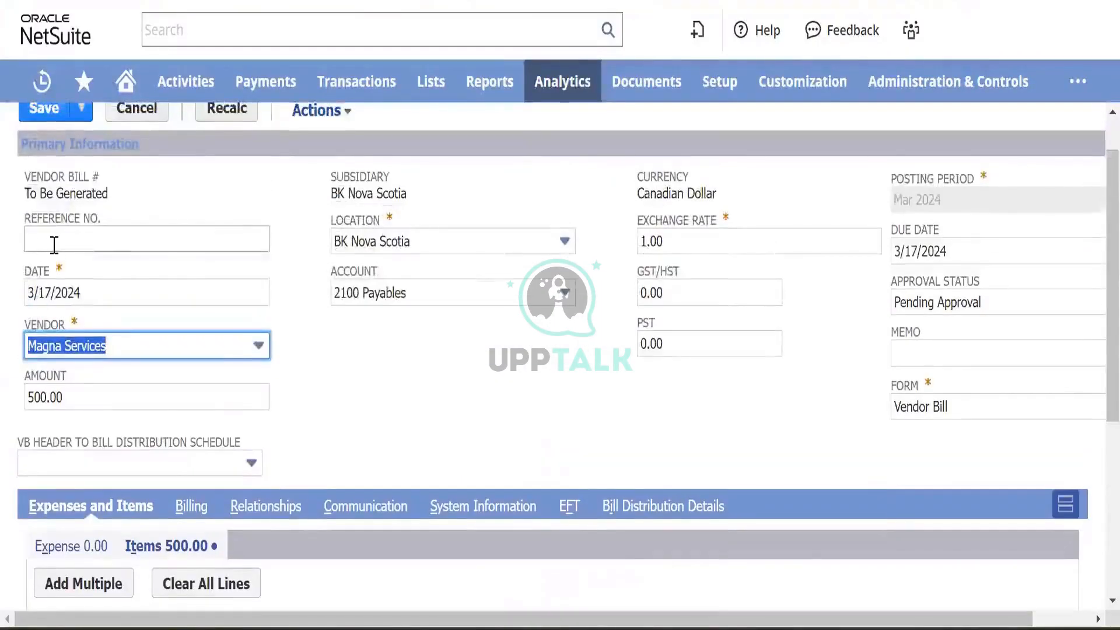
- Enter Magna/FY24001 as the bill's reference number
left_click(53, 242)
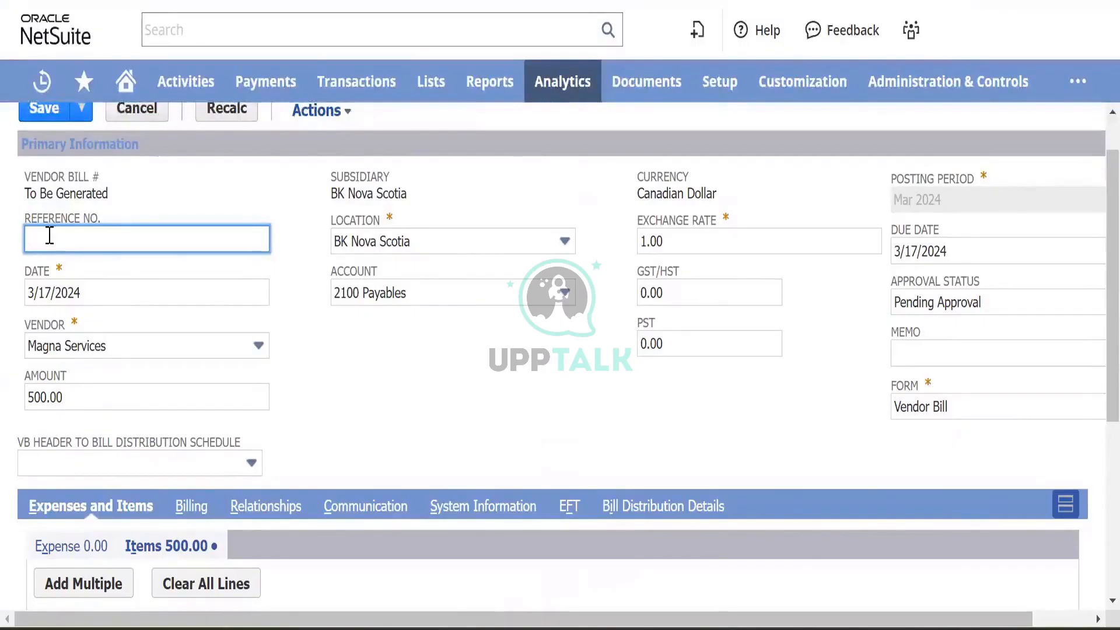
type("Magna/FY24")
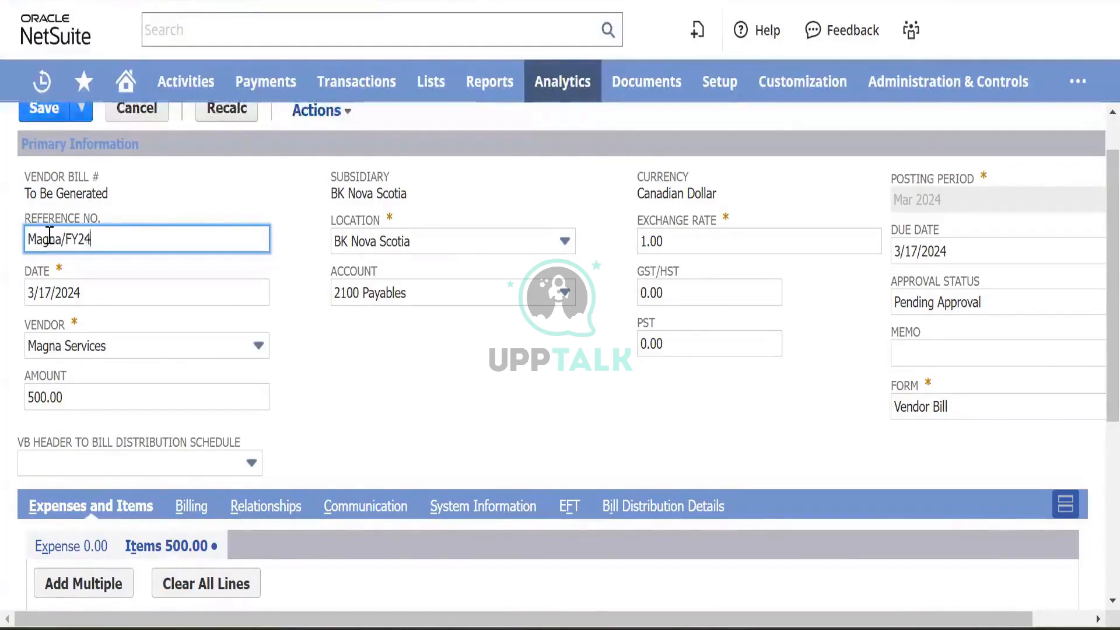
type("0012")
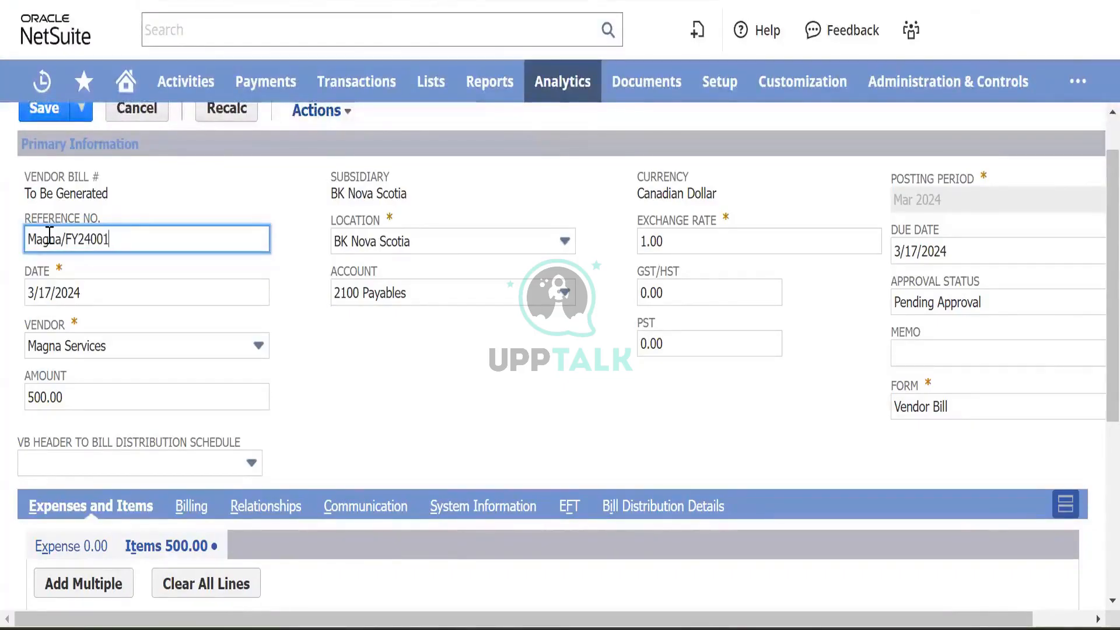
key("Tab")
left_click(353, 394)
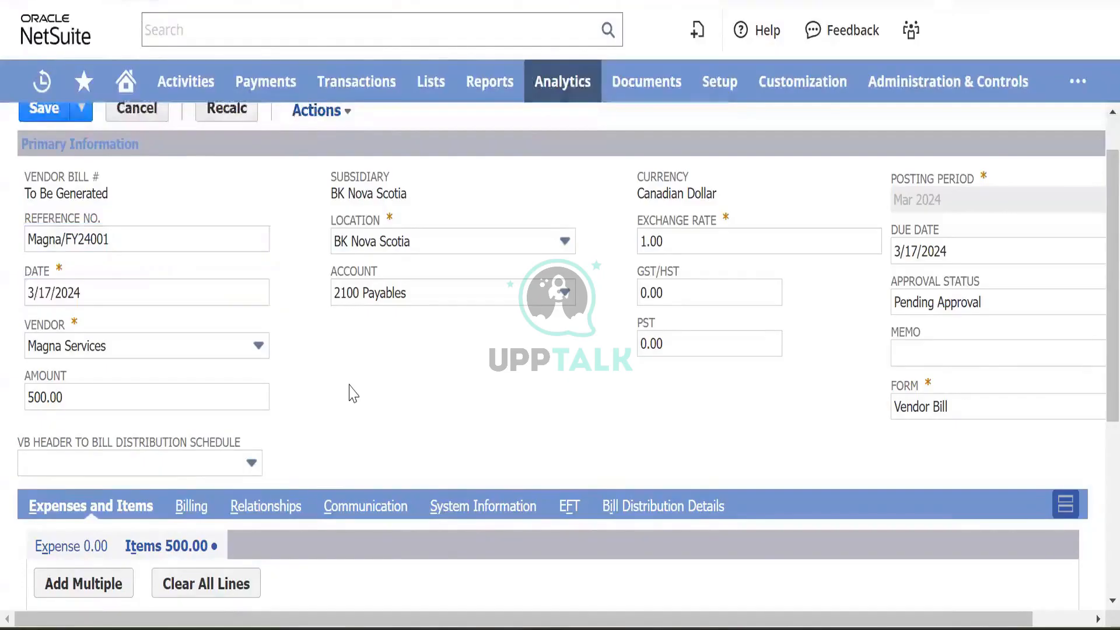
scroll(353, 394, "down", 5)
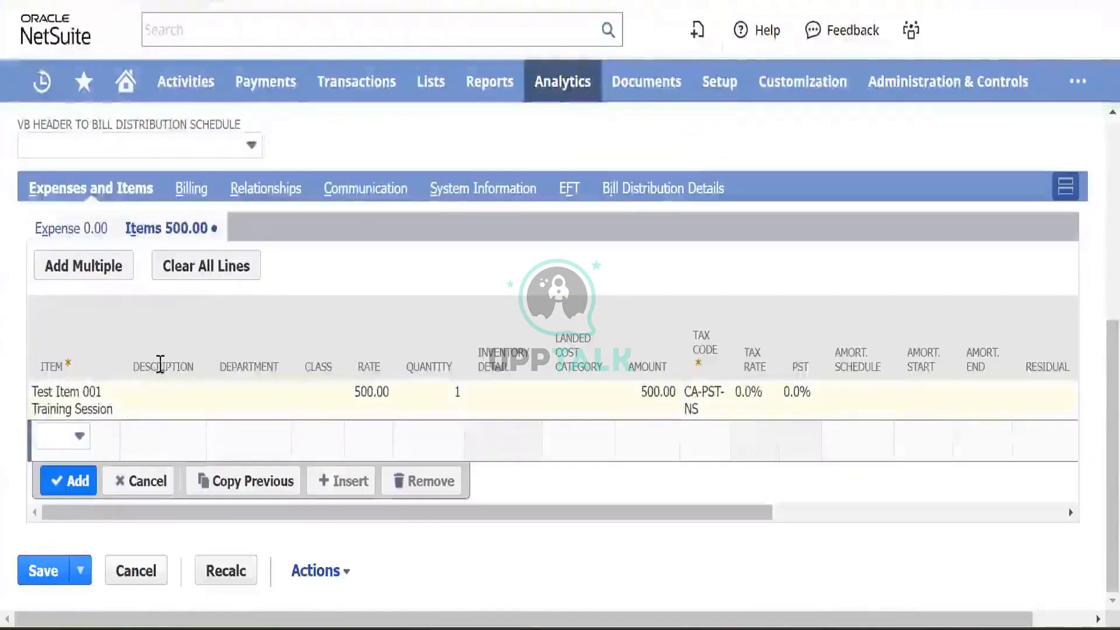
scroll(251, 366, "up", 6)
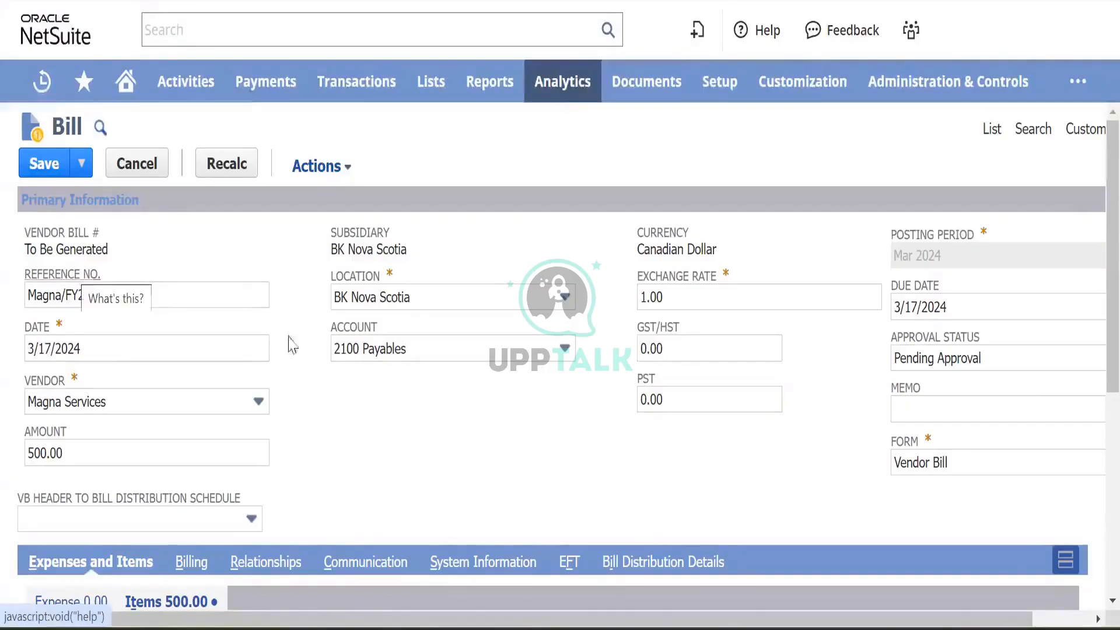
- Set the bill's approval status to Approved
scroll(828, 494, "right", 2)
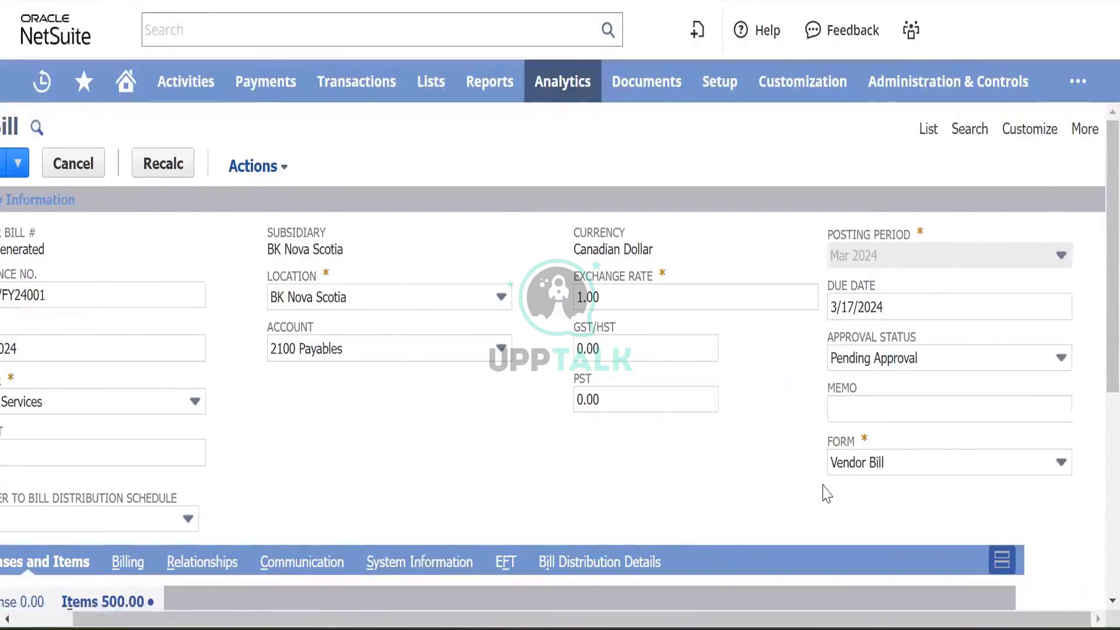
left_click(973, 367)
left_click(881, 415)
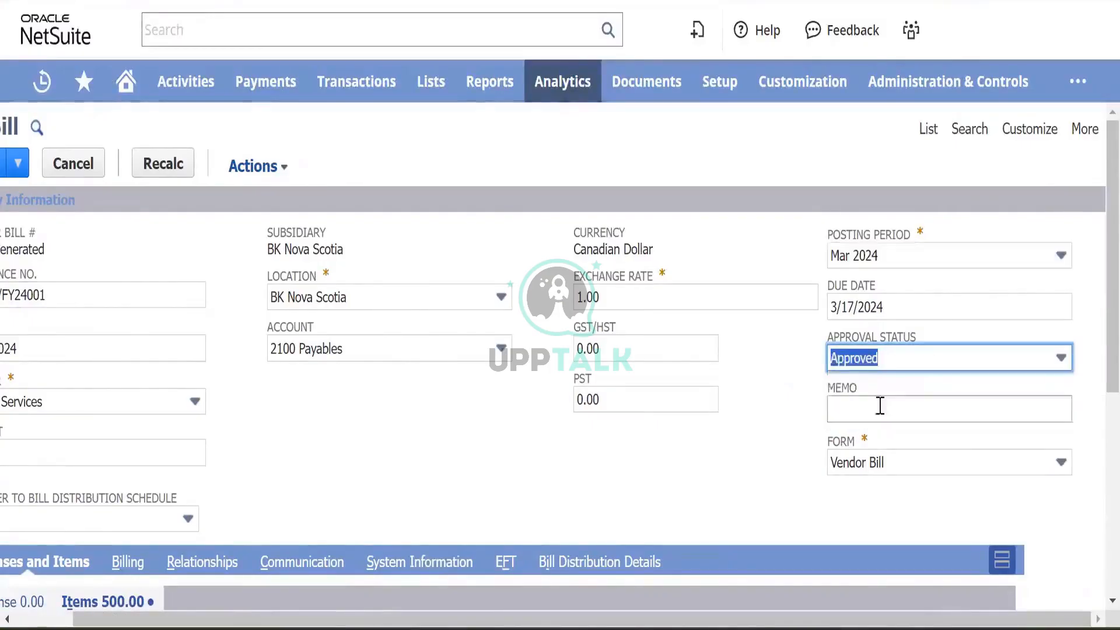
left_click(369, 492)
scroll(369, 492, "left", 2)
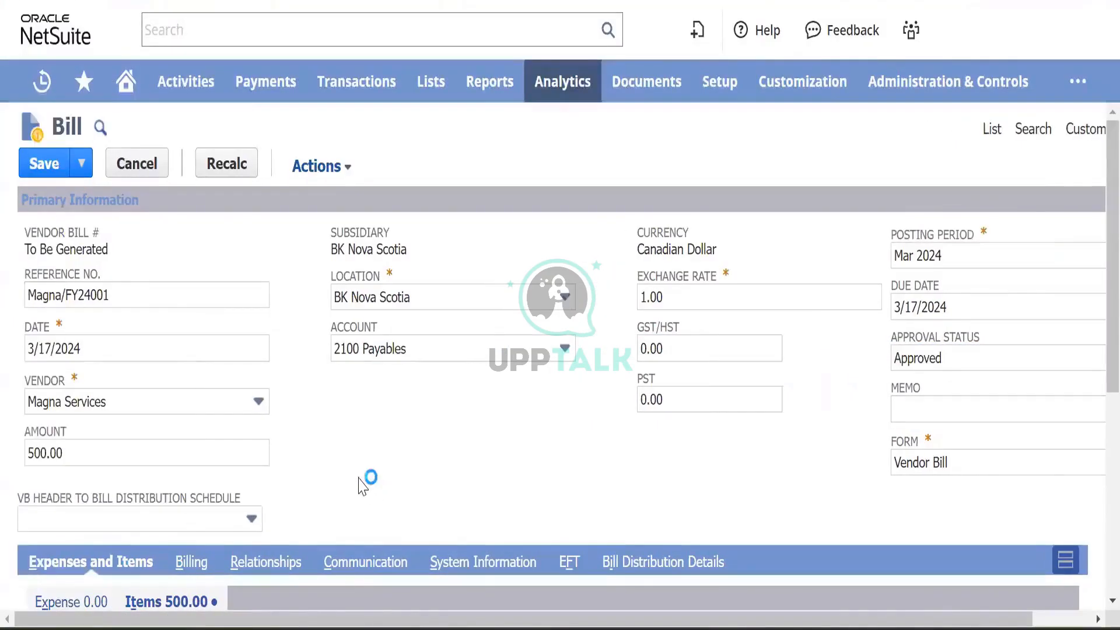
scroll(378, 437, "down", 2)
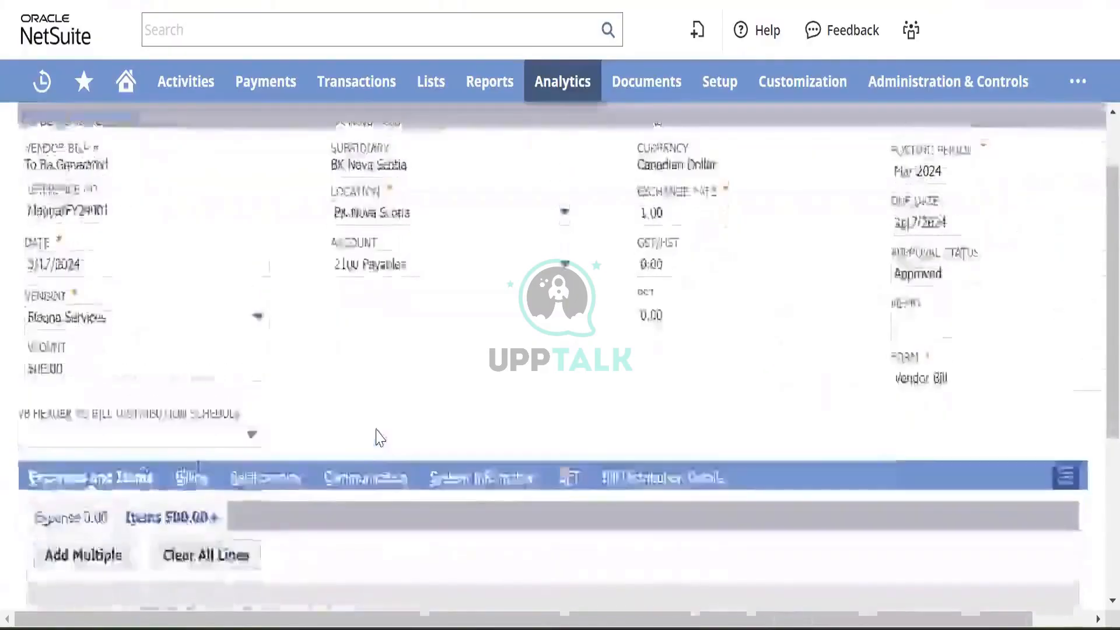
scroll(377, 437, "up", 2)
scroll(975, 314, "right", 2)
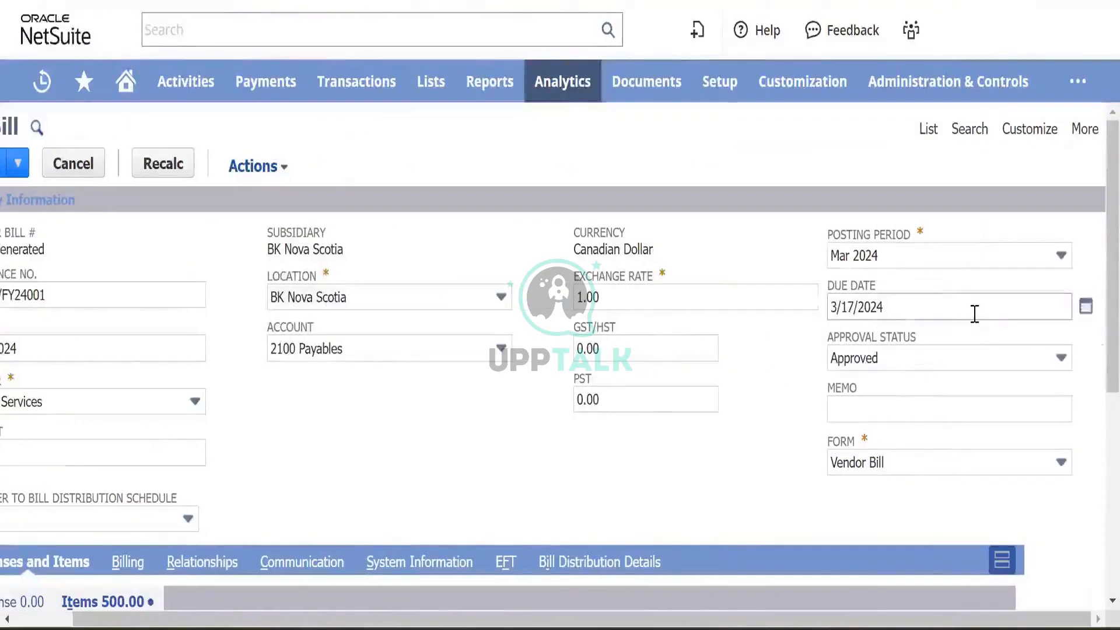
- Change the due date to April 5, 2024 with the calendar picker, replacing a mistaken March 26
left_click(1086, 309)
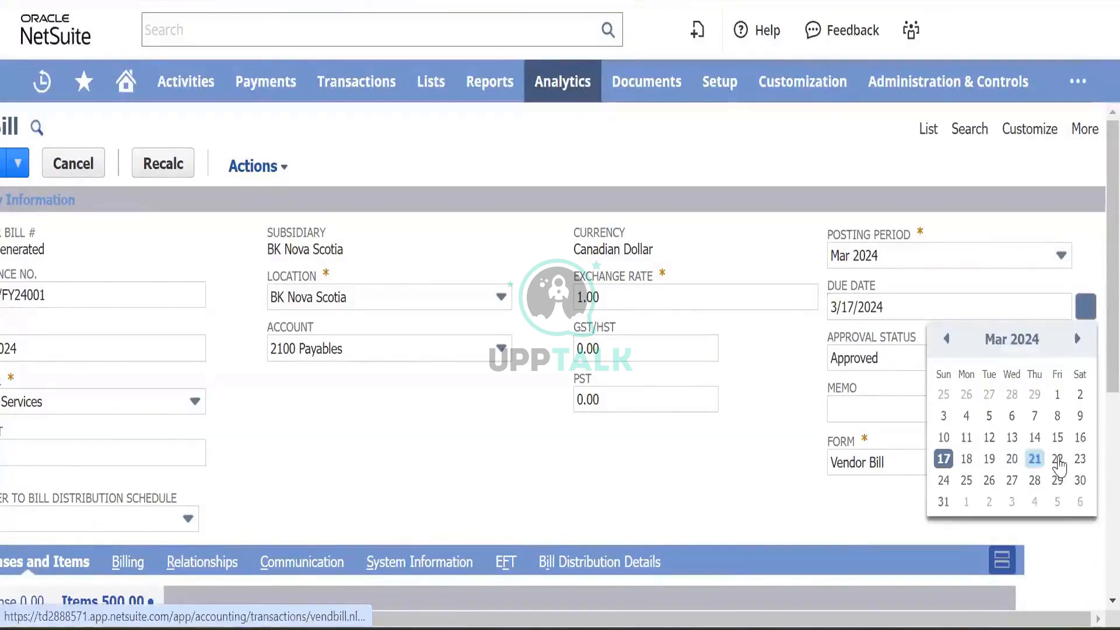
left_click(990, 480)
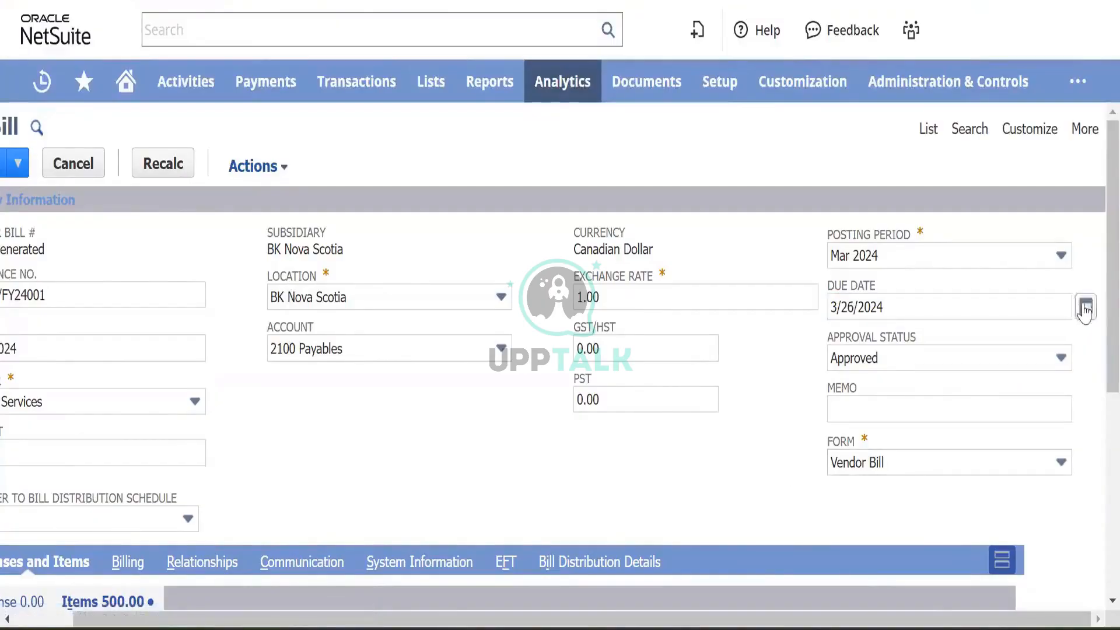
left_click(1086, 307)
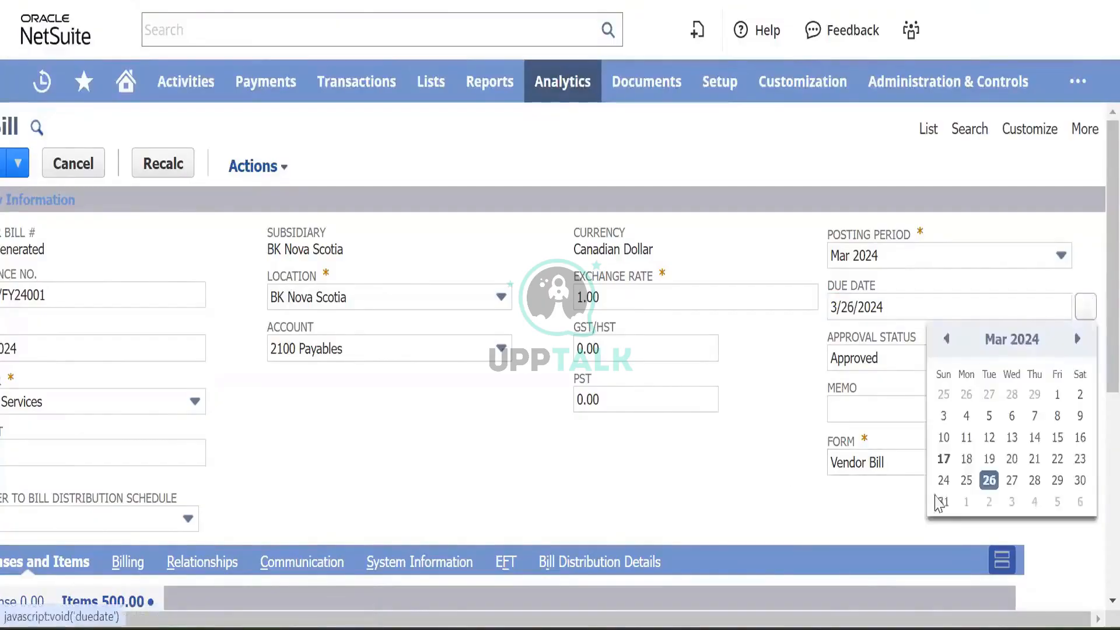
left_click(1079, 344)
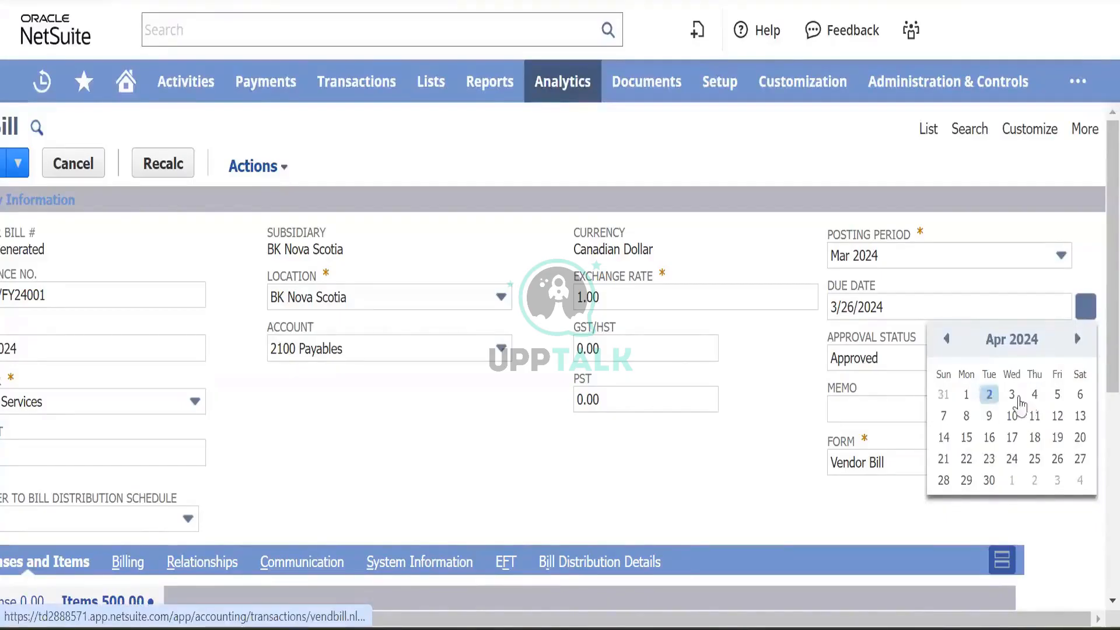
left_click(1057, 395)
left_click(648, 464)
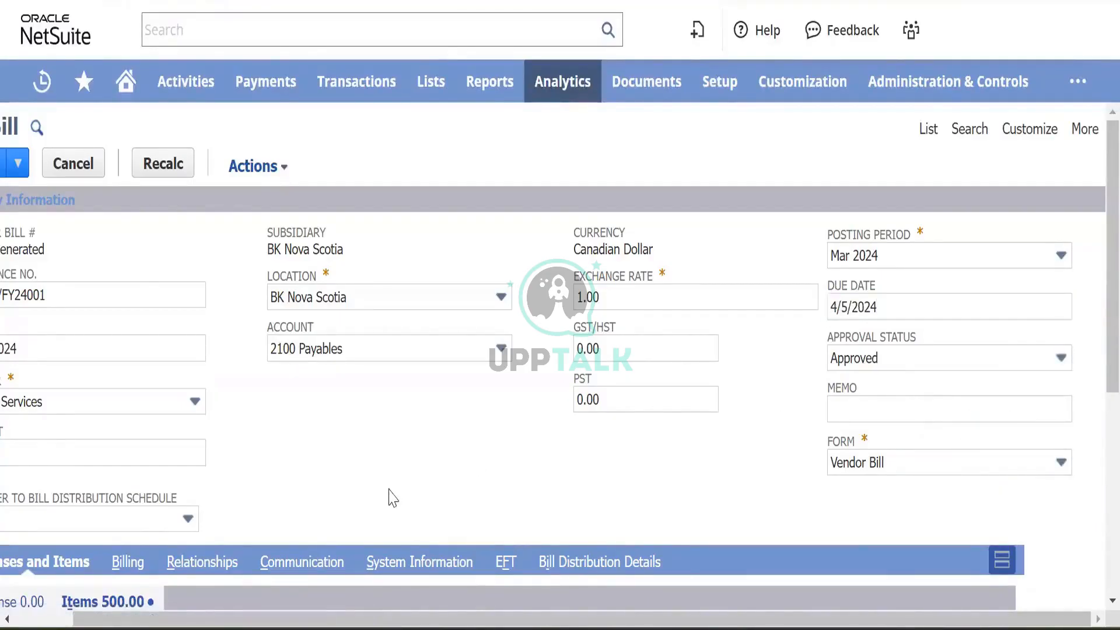
scroll(390, 490, "left", 2)
scroll(381, 441, "down", 3)
scroll(382, 446, "down", 3)
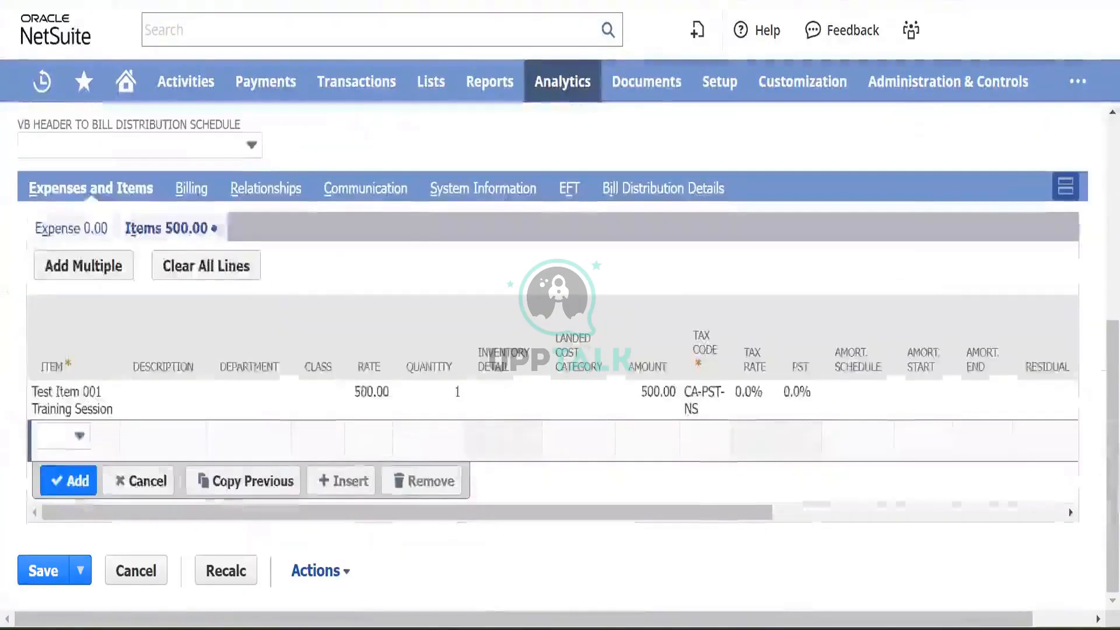
- Look over the bill's billing, contacts and item line subtabs as the view returns to item receipt IR100
left_click(192, 190)
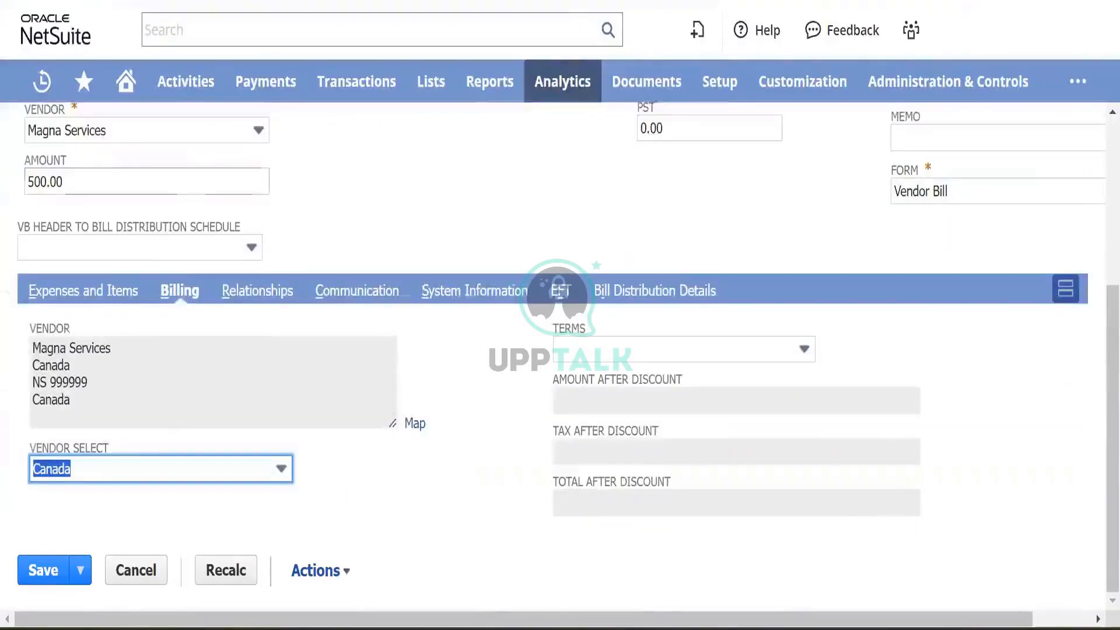
left_click(263, 292)
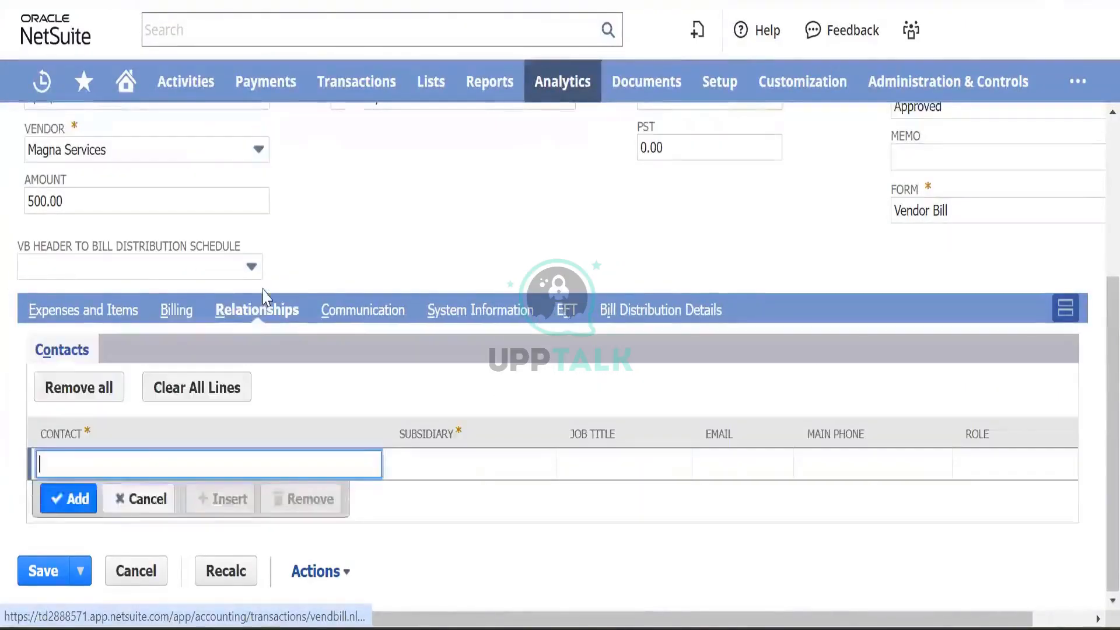
left_click(80, 312)
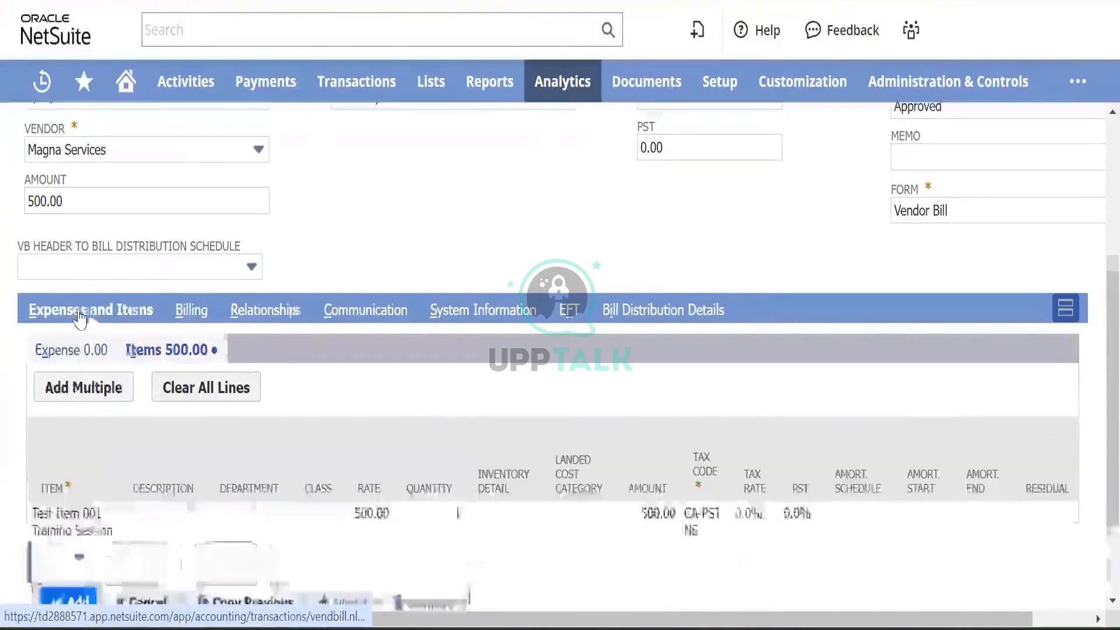
scroll(87, 478, "down", 2)
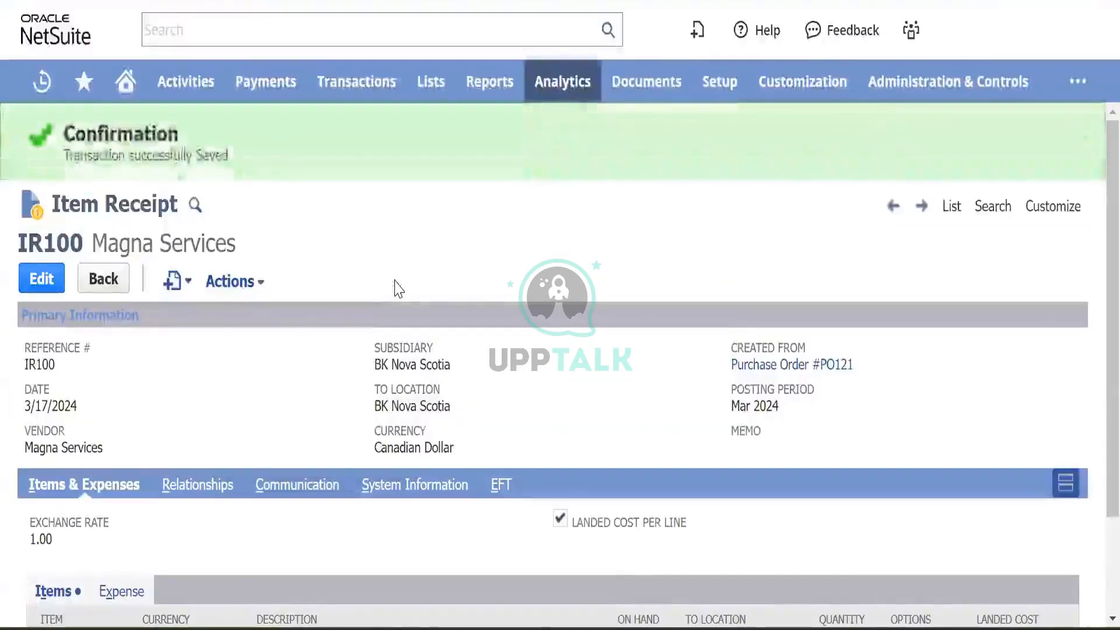
- Go from item receipt IR100 to the Enter Bills list under Transactions > Payables
scroll(397, 287, "down", 2)
left_click(233, 159)
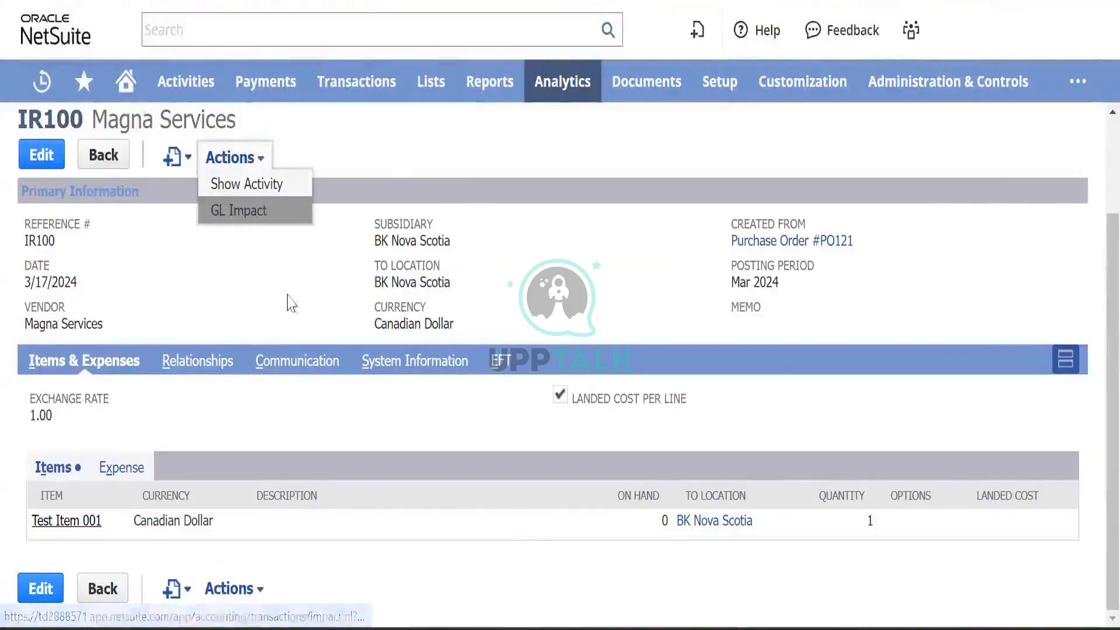
scroll(386, 168, "up", 2)
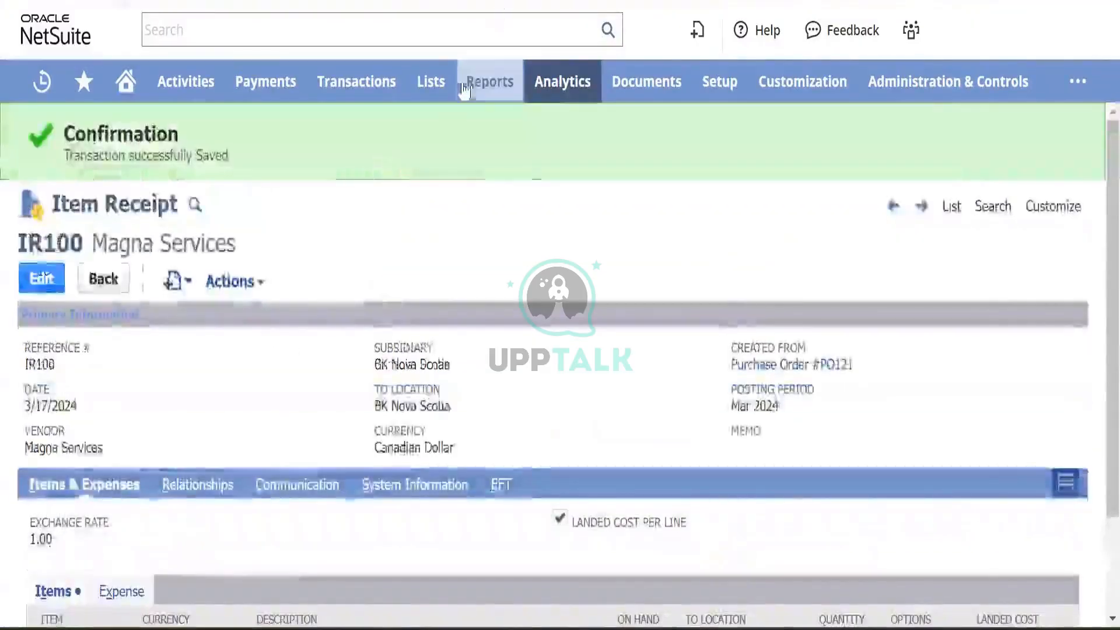
mouse_move(329, 83)
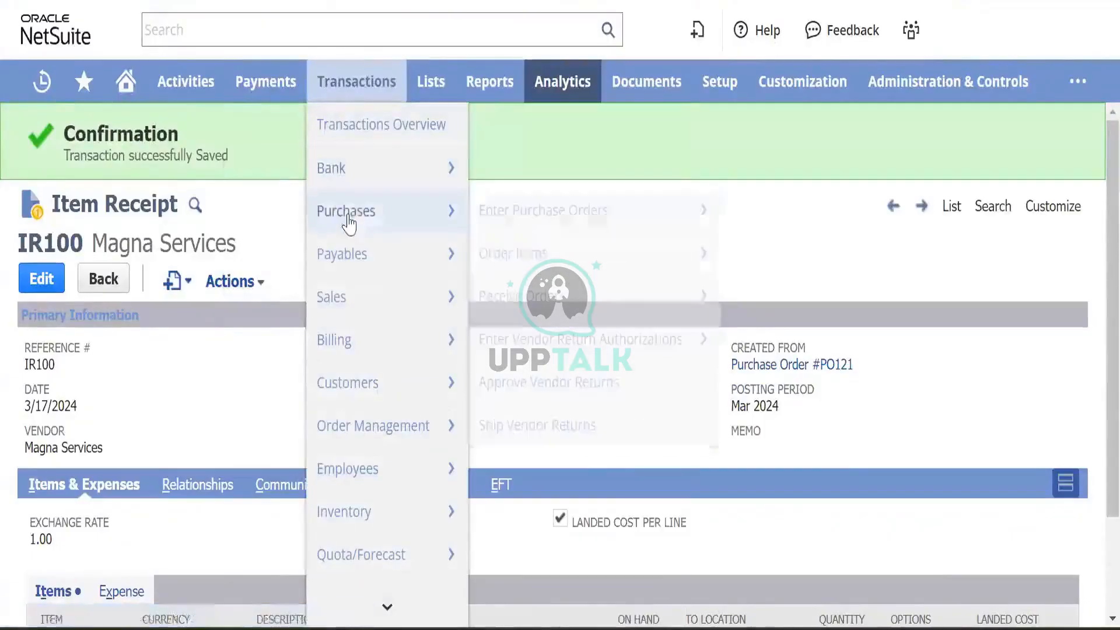
mouse_move(360, 253)
mouse_move(583, 301)
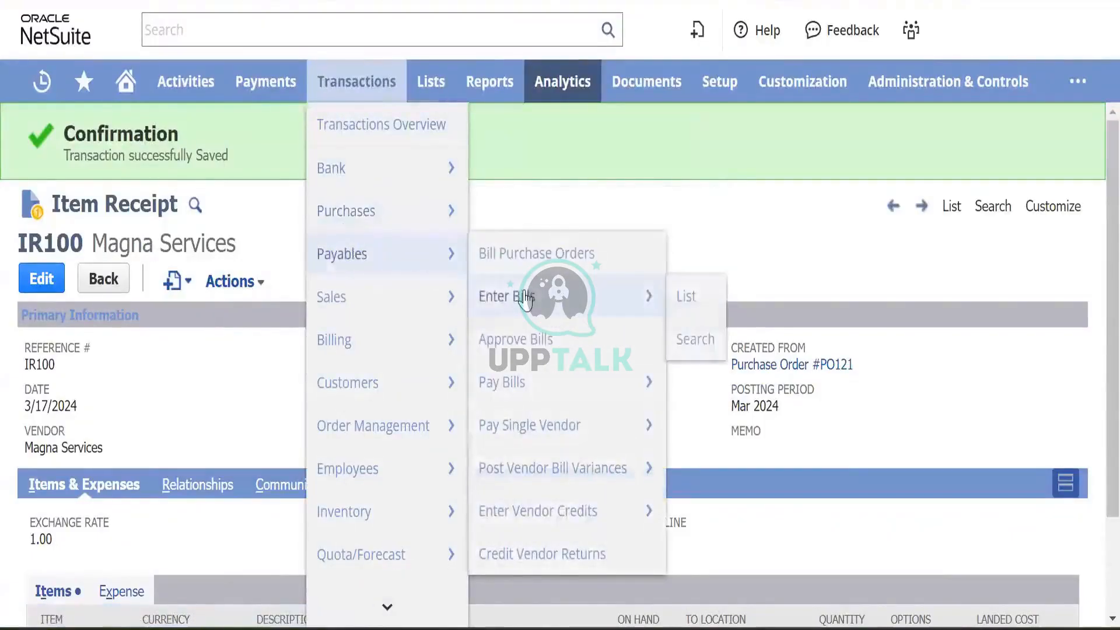
left_click(692, 308)
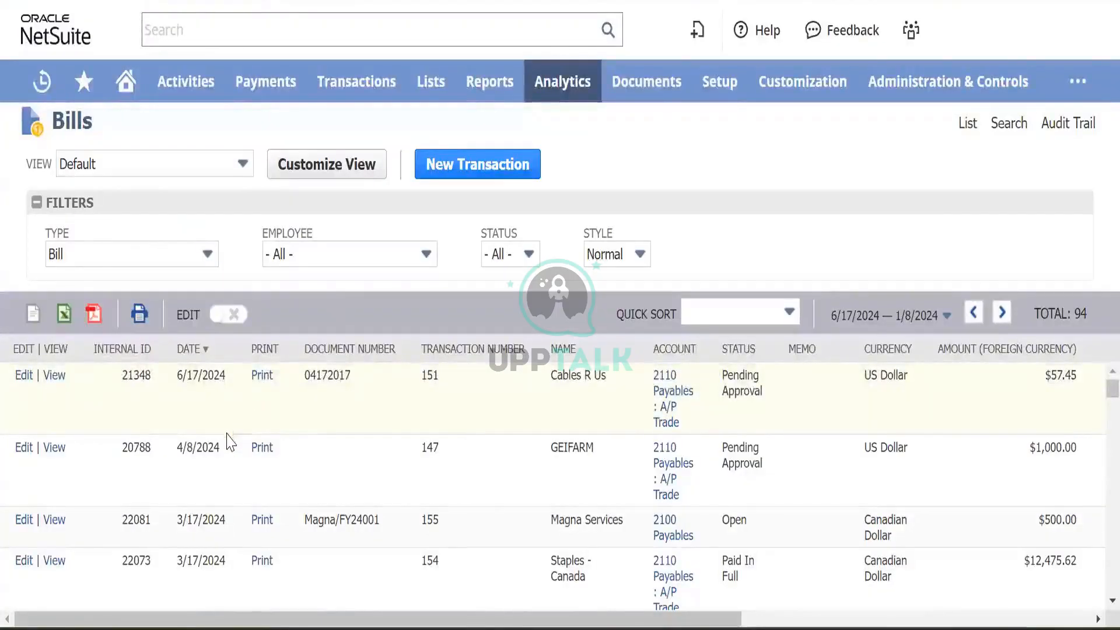
scroll(119, 427, "down", 1)
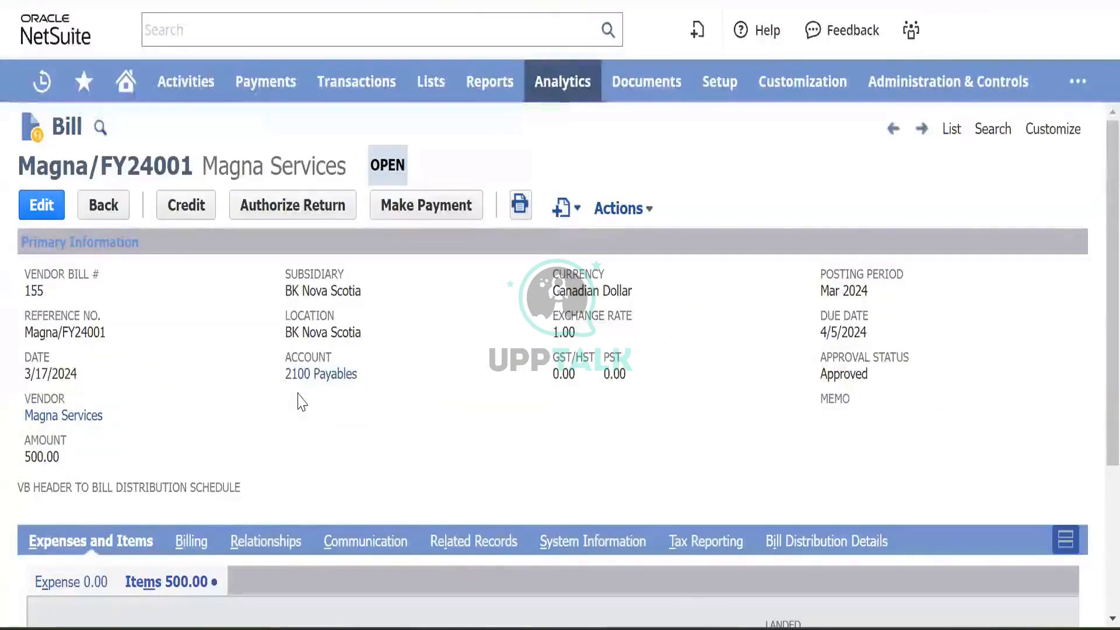
- Open the bill's GL Impact in a new tab showing $500 credited to 2100 Payables
scroll(205, 379, "down", 3)
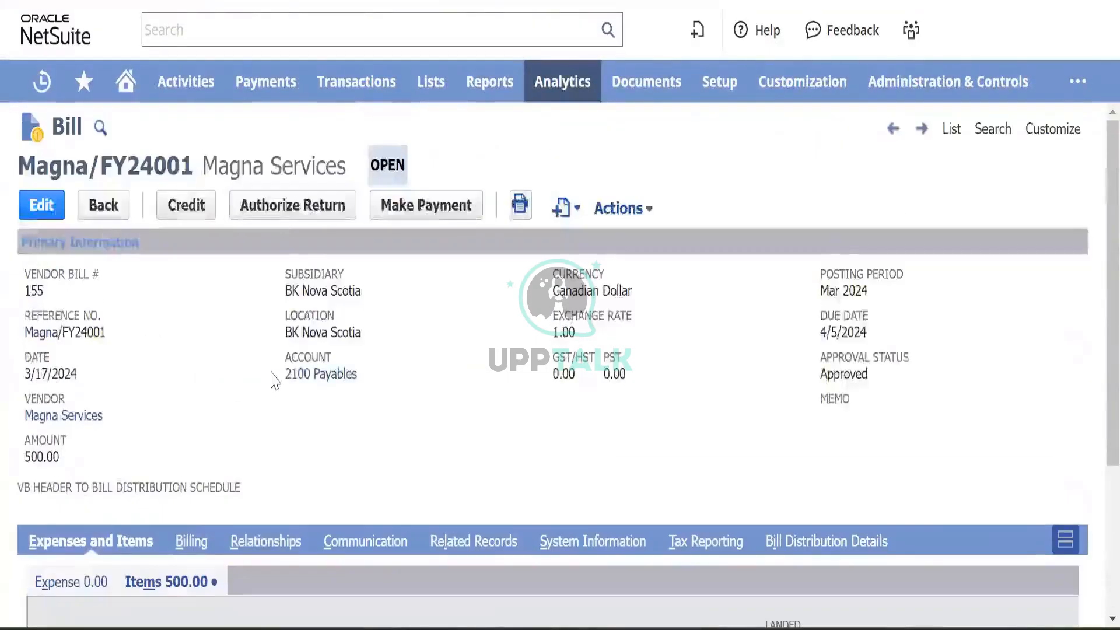
scroll(271, 376, "down", 5)
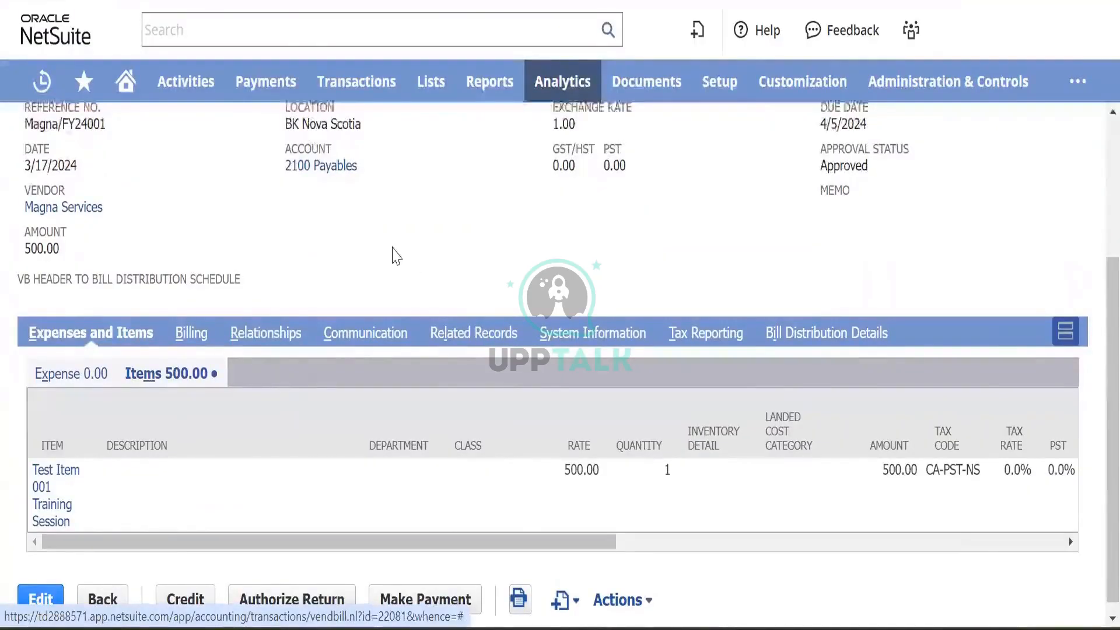
scroll(391, 252, "up", 4)
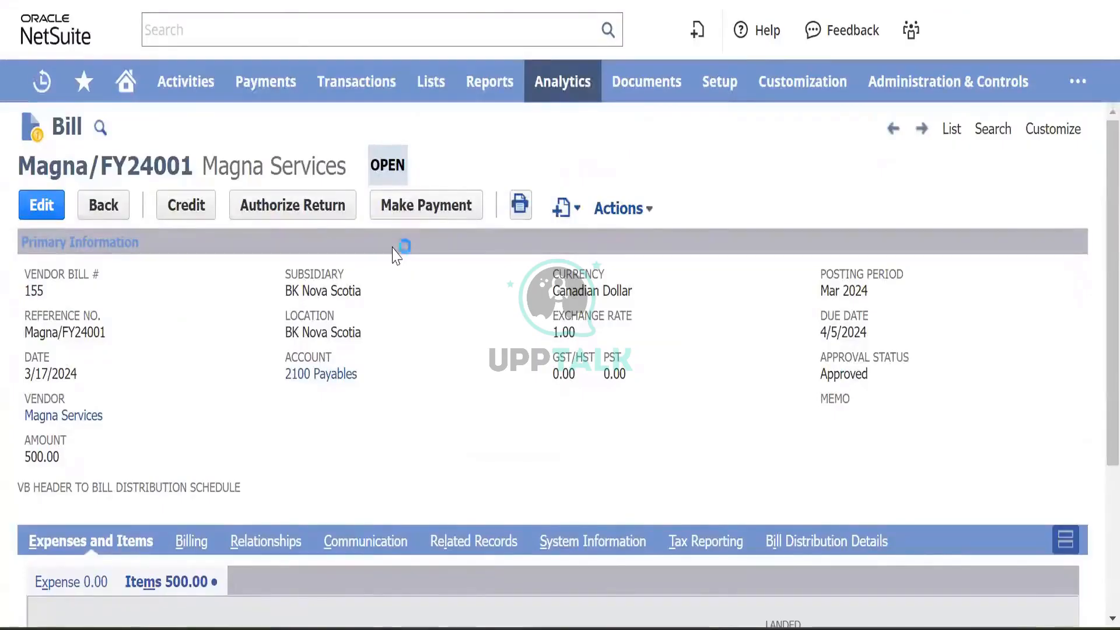
left_click(622, 210)
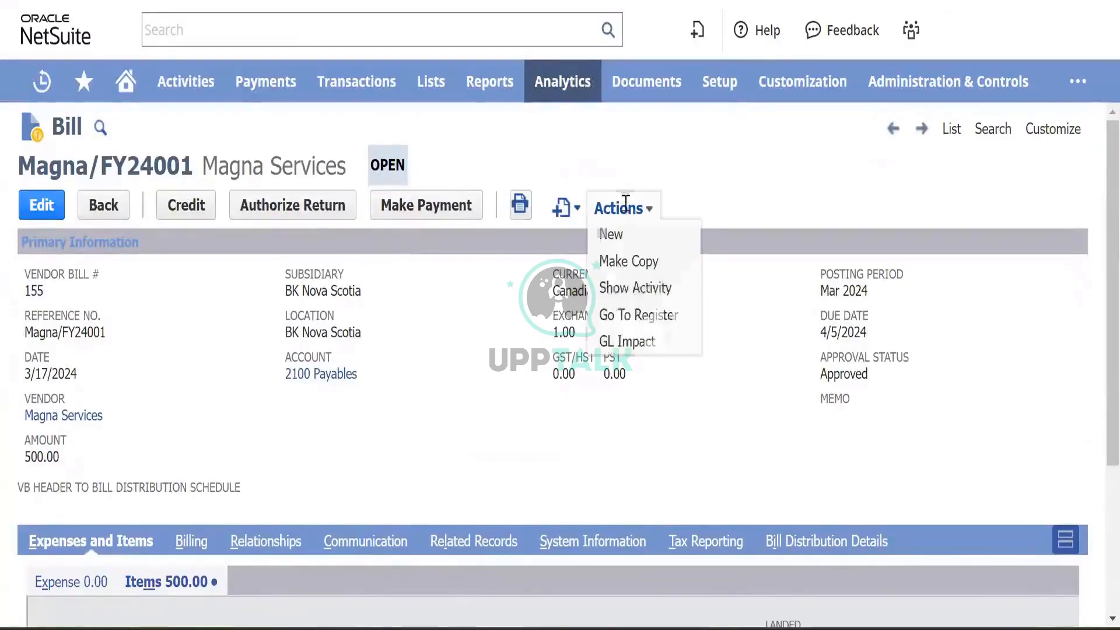
right_click(623, 341)
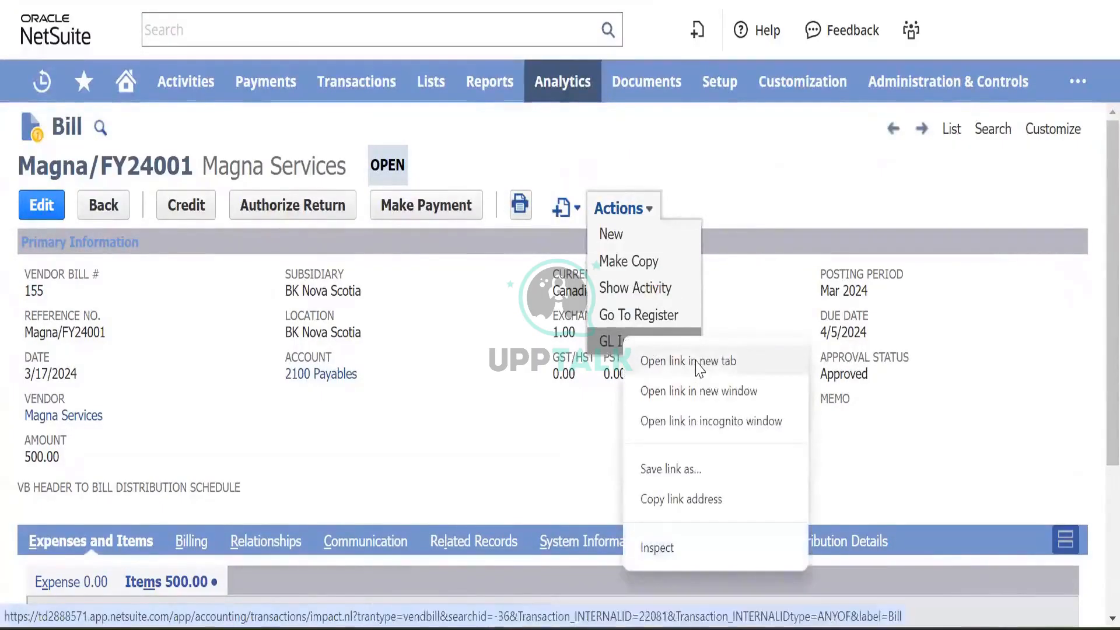
left_click(690, 361)
left_click(671, 1)
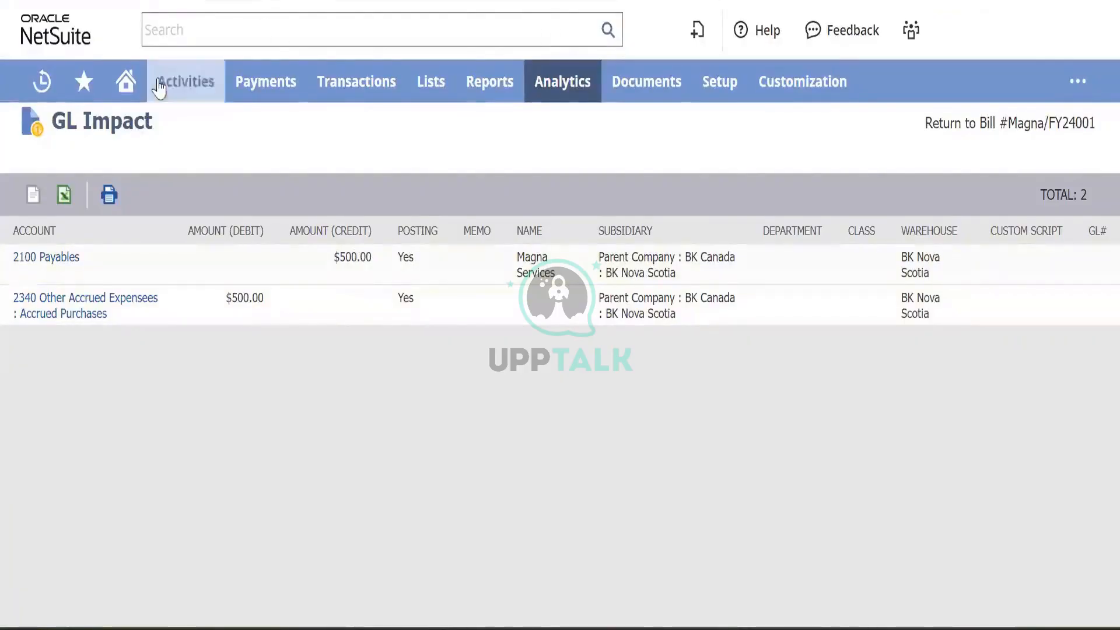
mouse_move(35, 80)
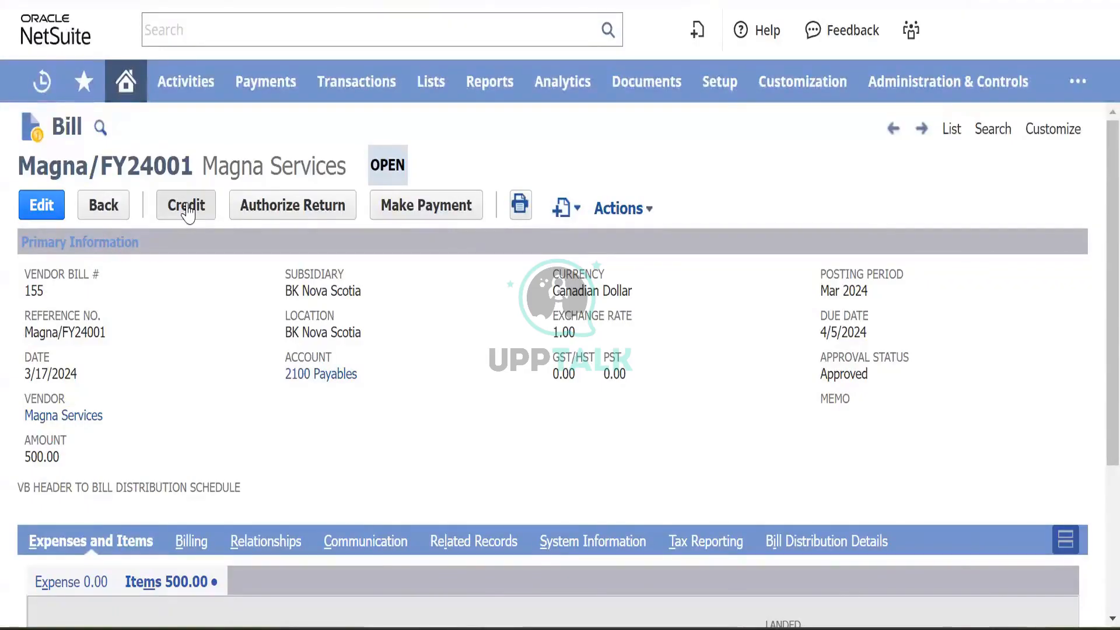
- Open Pay Single Vendor and Pay Bills from Transactions > Payables in new tabs
scroll(243, 353, "down", 3)
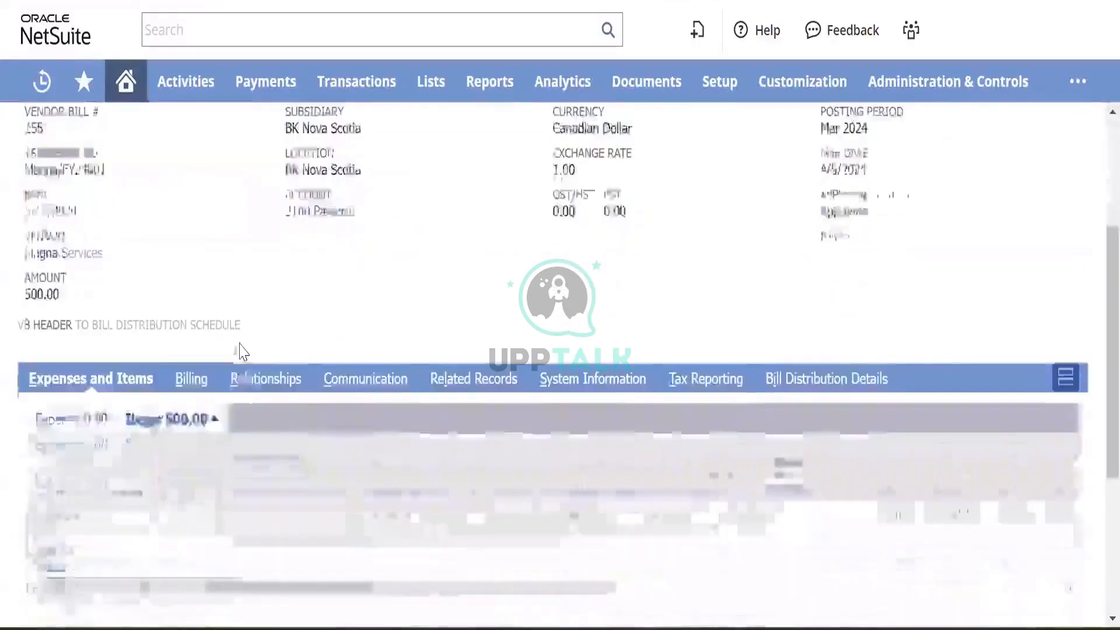
scroll(244, 353, "up", 3)
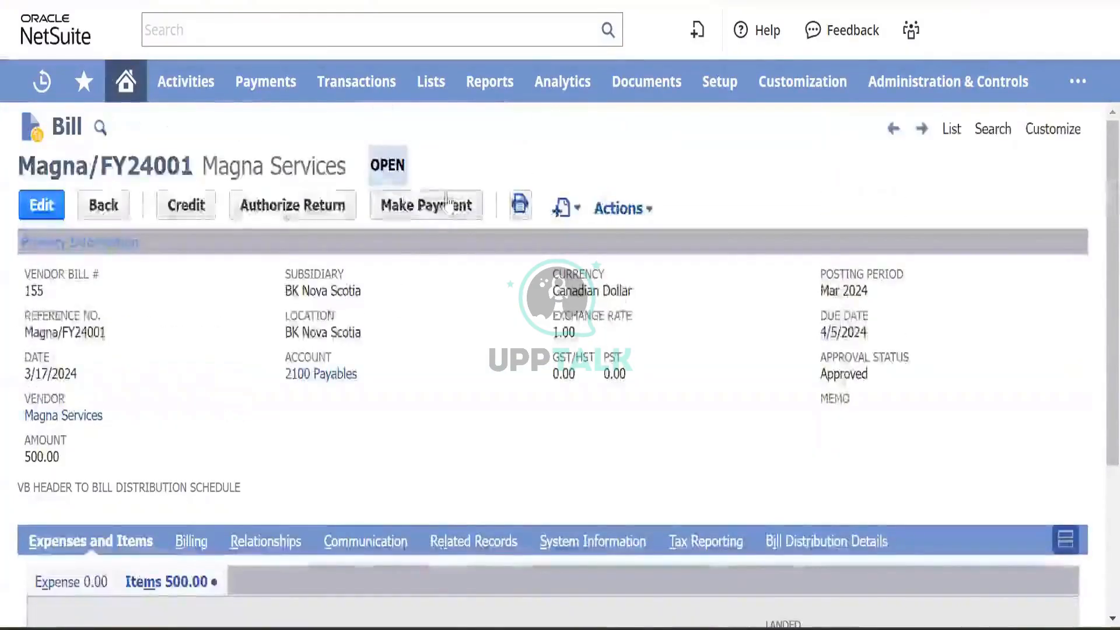
mouse_move(327, 82)
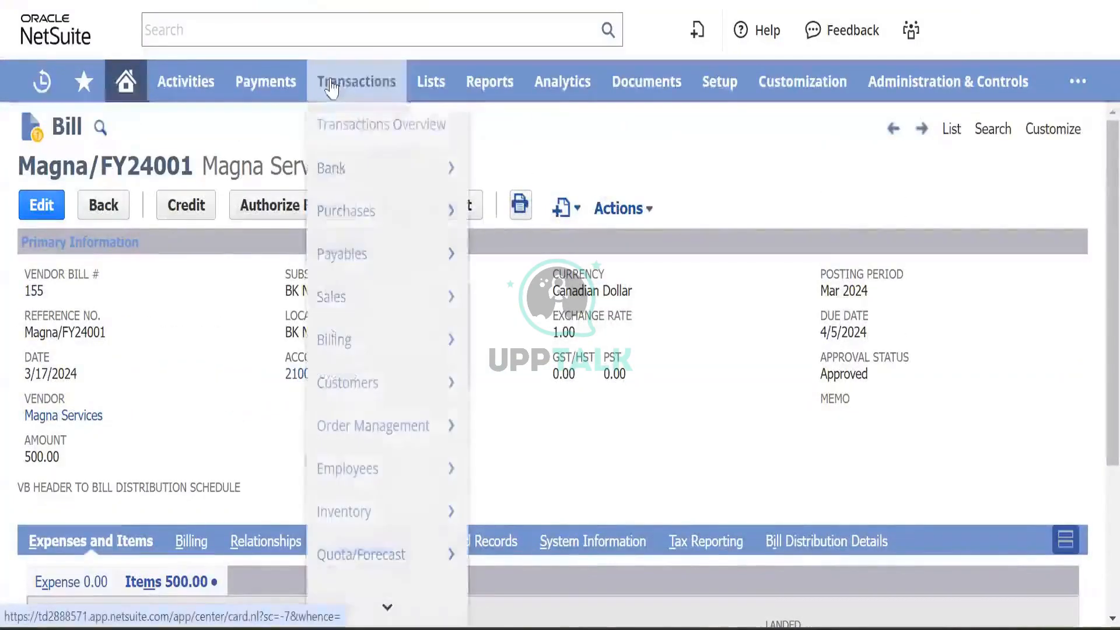
mouse_move(343, 253)
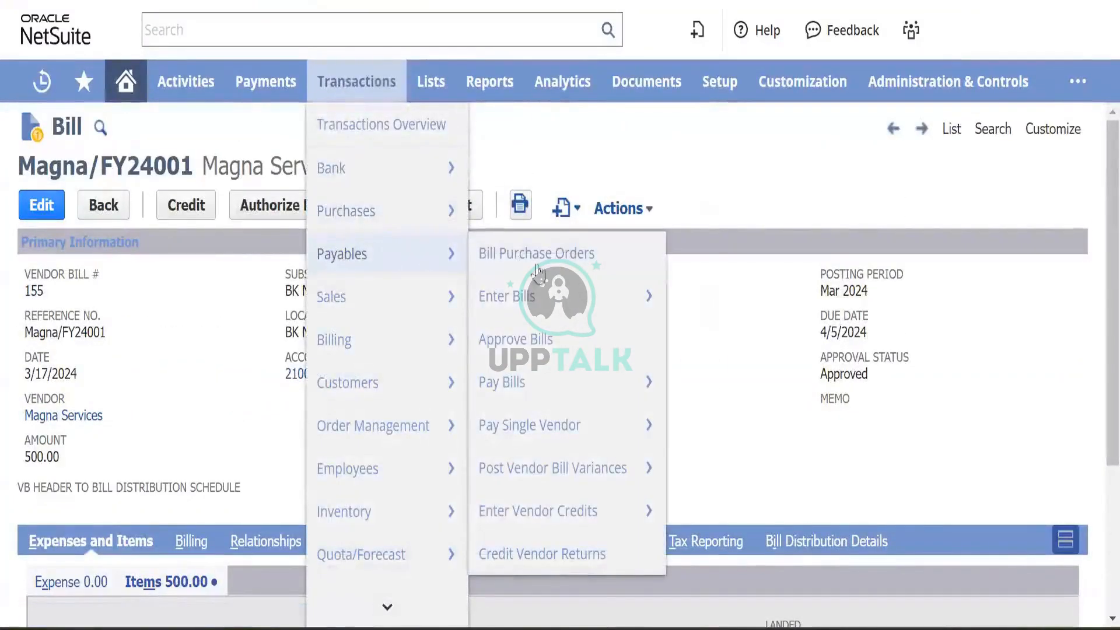
mouse_move(546, 415)
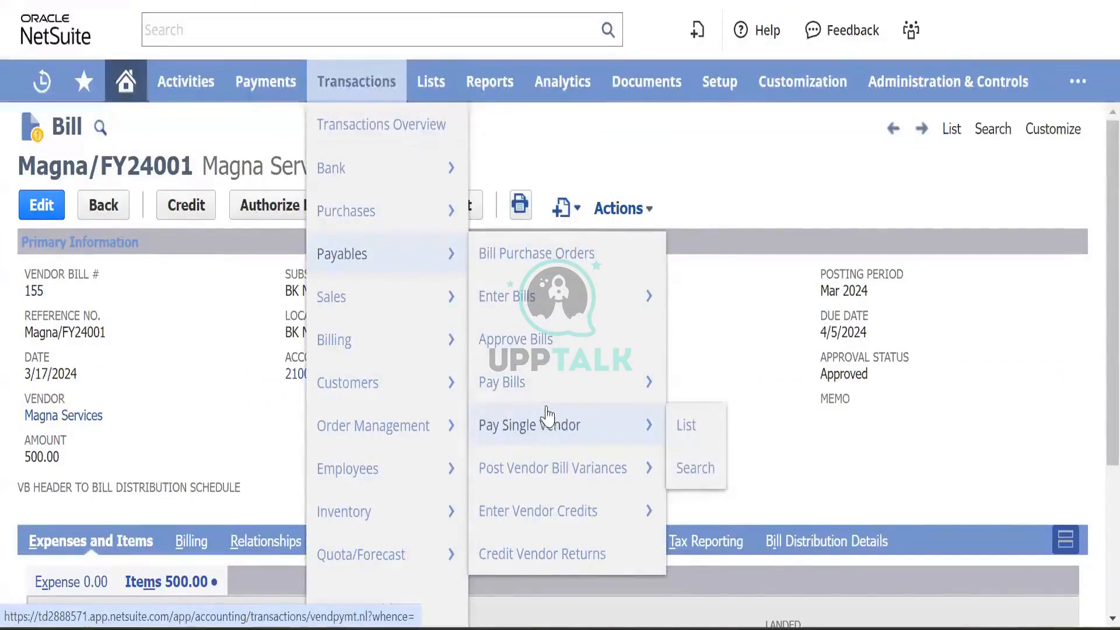
mouse_move(540, 379)
right_click(543, 429)
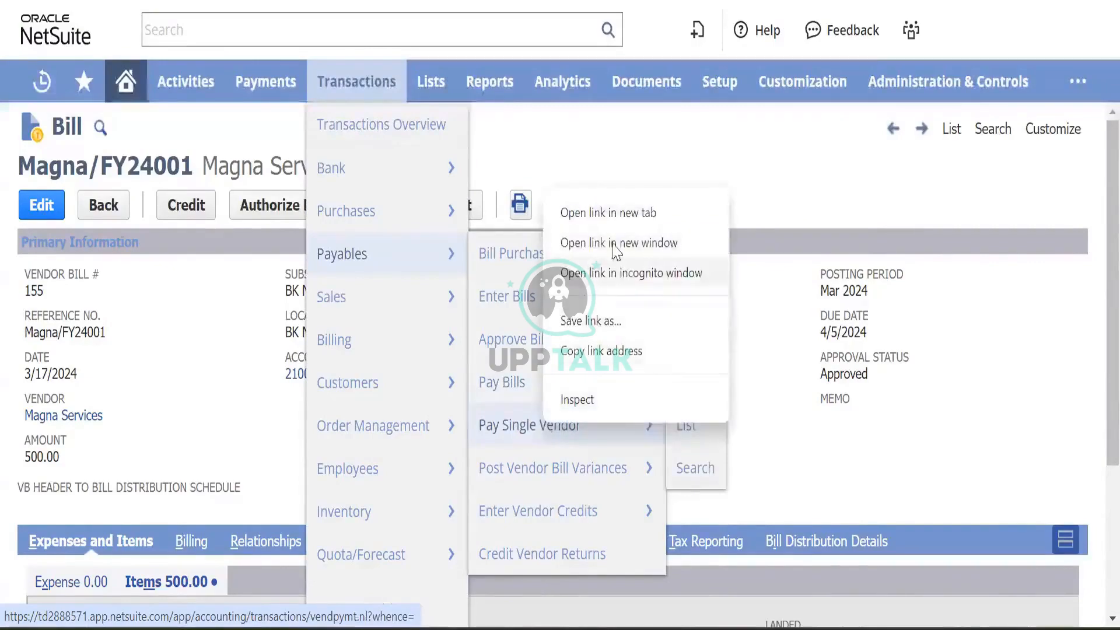
left_click(626, 224)
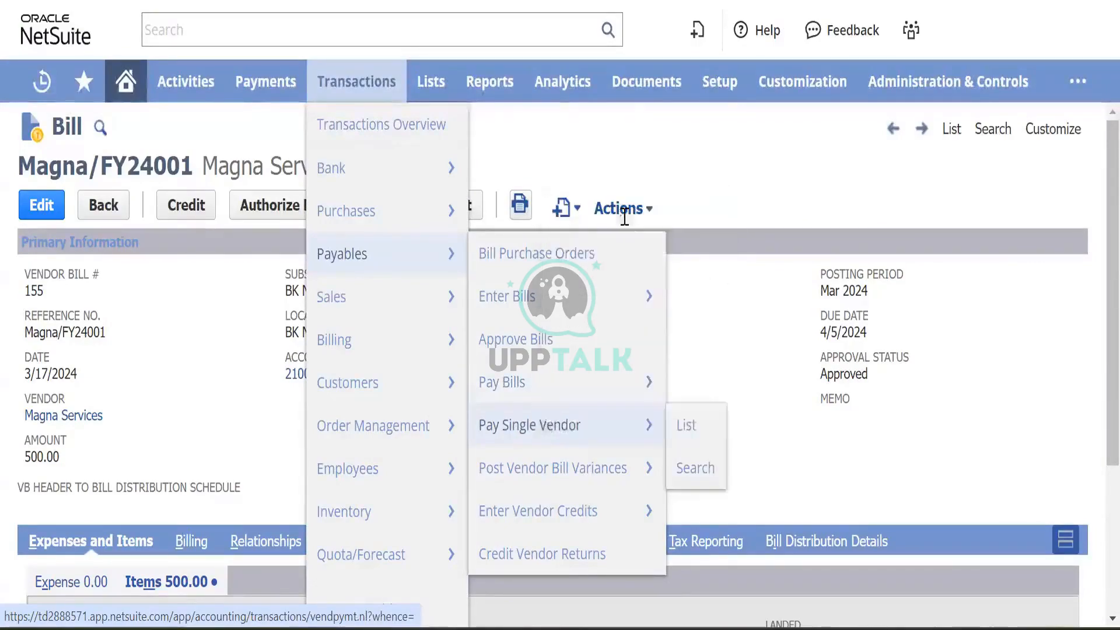
right_click(549, 381)
left_click(634, 171)
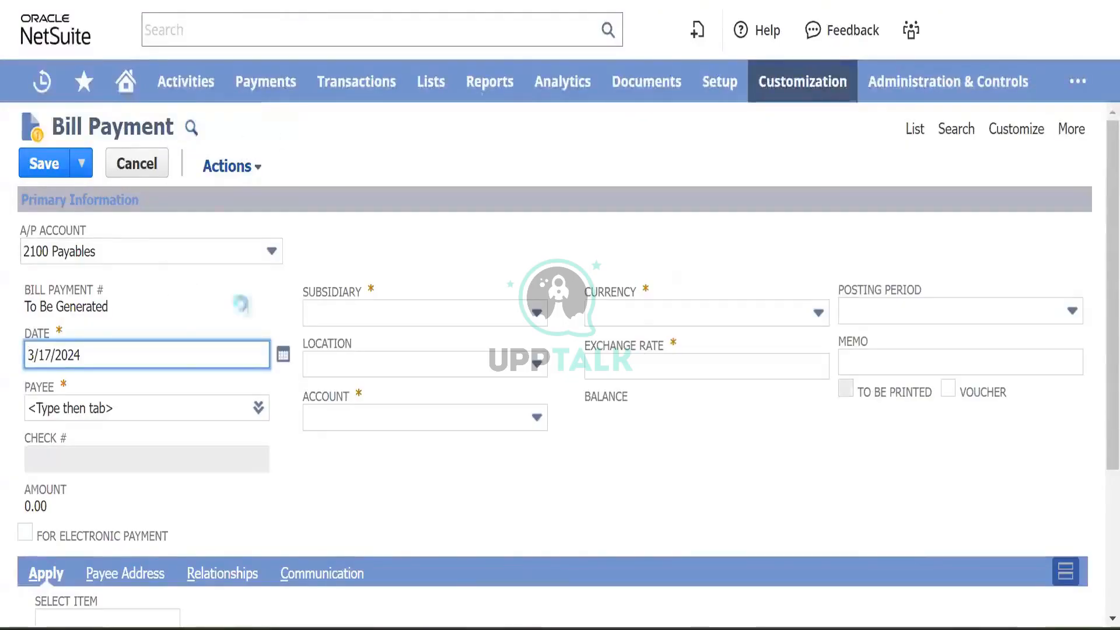
scroll(369, 303, "down", 2)
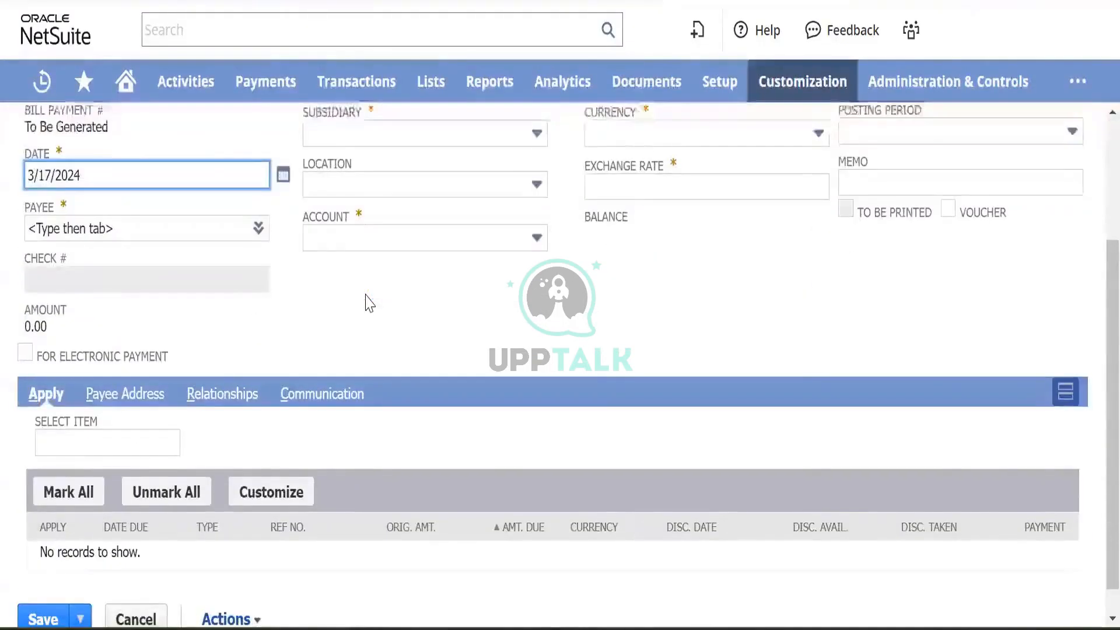
scroll(367, 303, "down", 1)
scroll(351, 284, "up", 3)
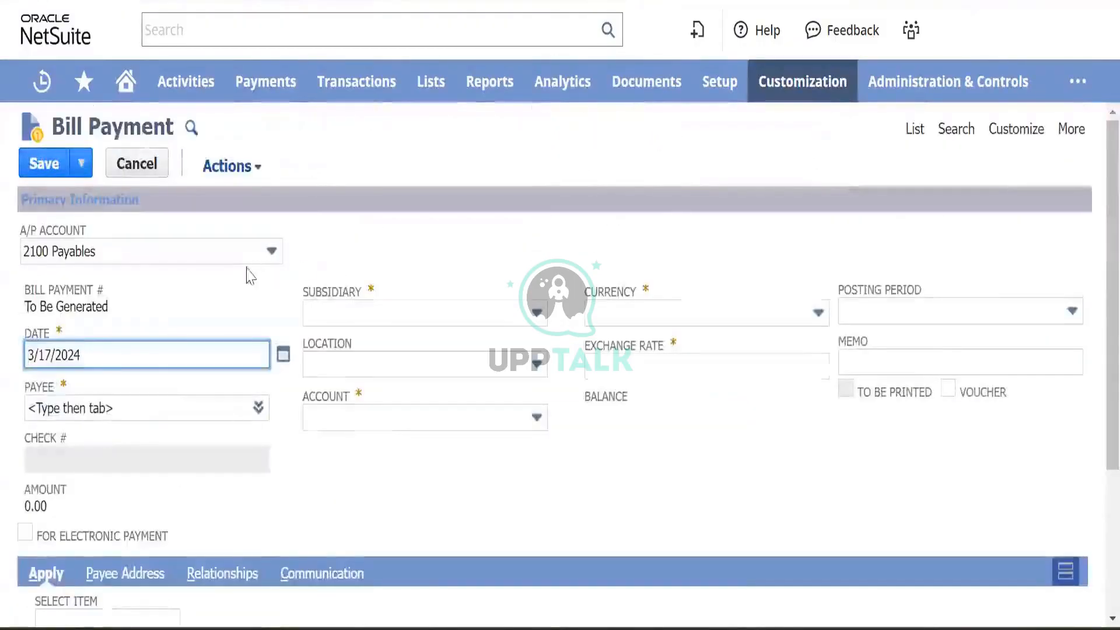
scroll(368, 403, "down", 3)
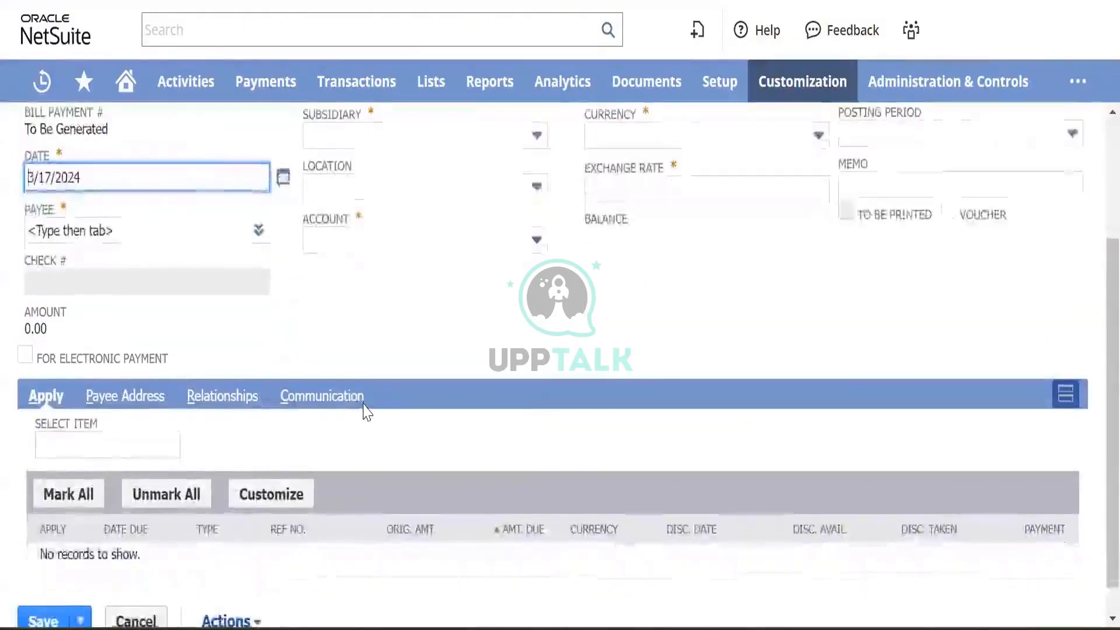
scroll(365, 410, "up", 1)
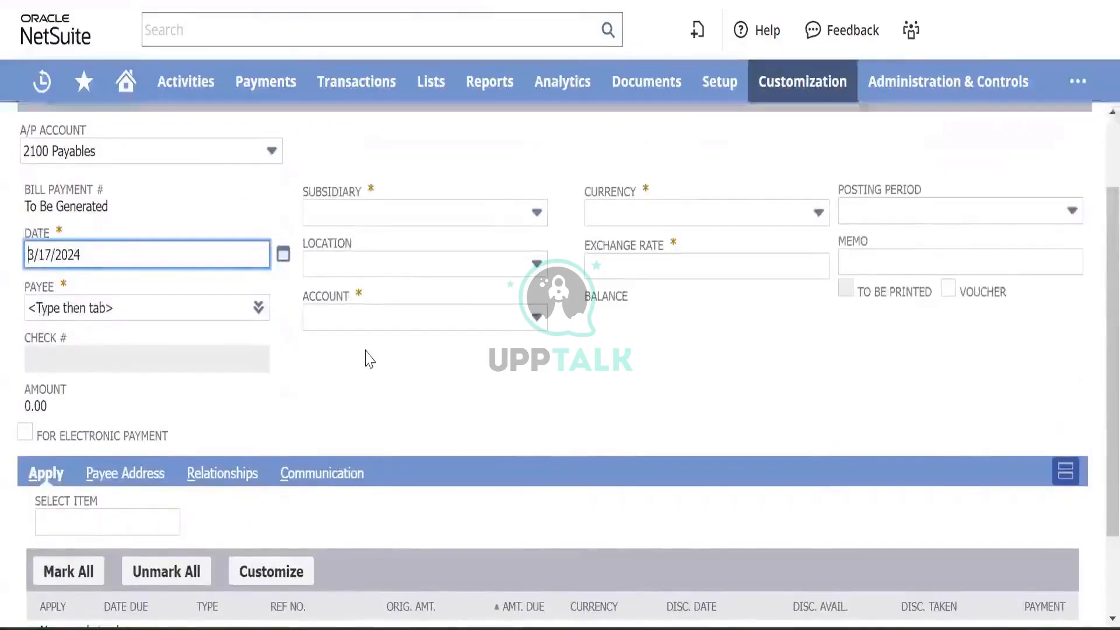
scroll(368, 358, "up", 2)
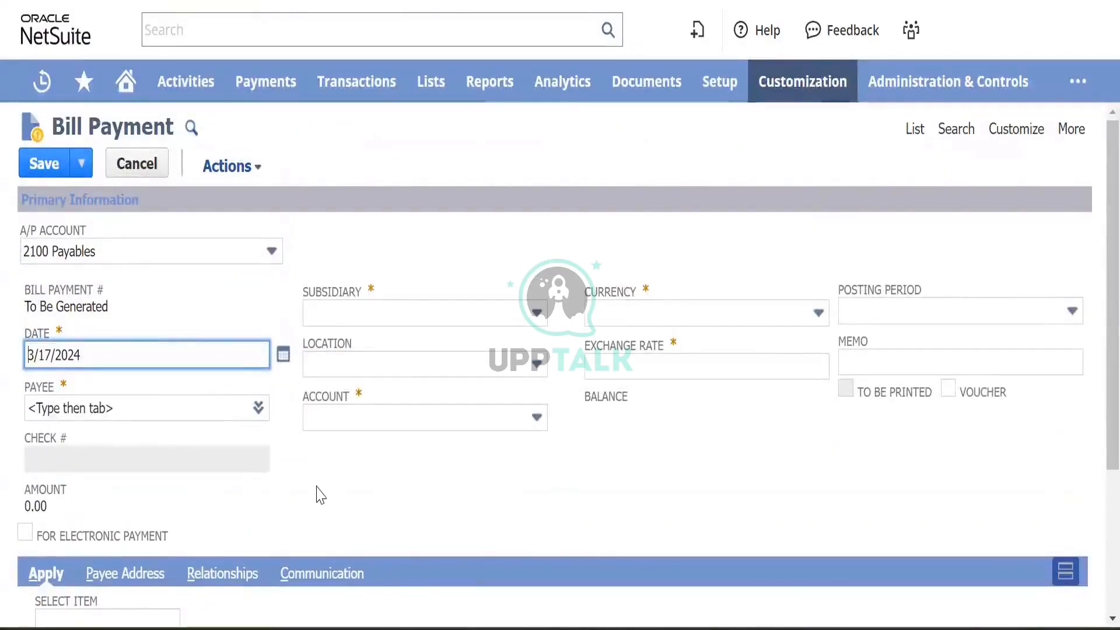
scroll(326, 470, "down", 3)
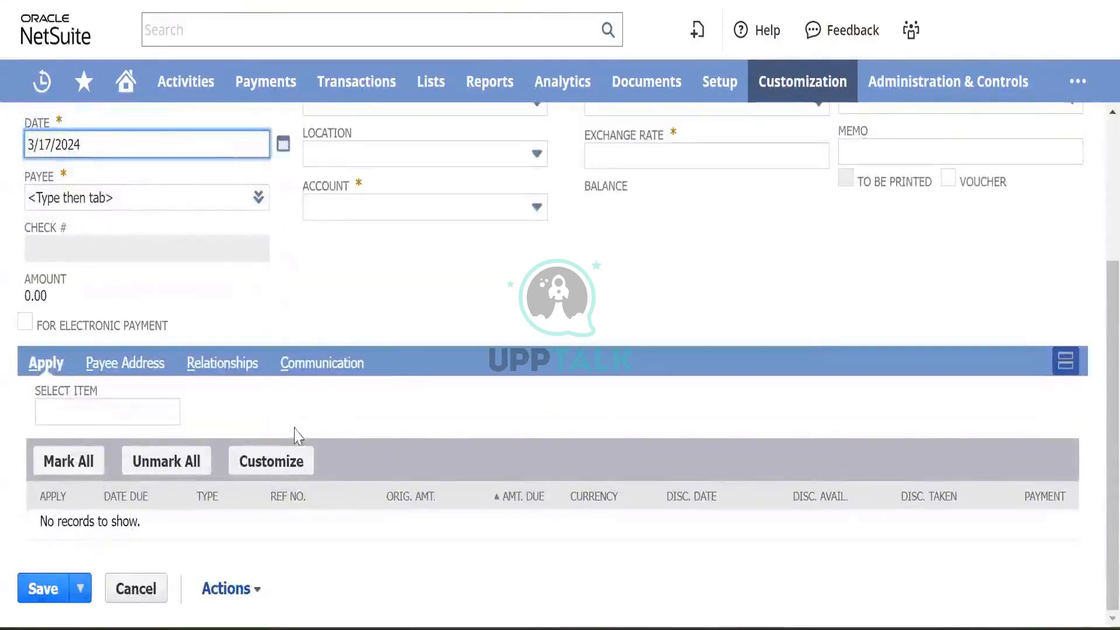
scroll(363, 393, "up", 3)
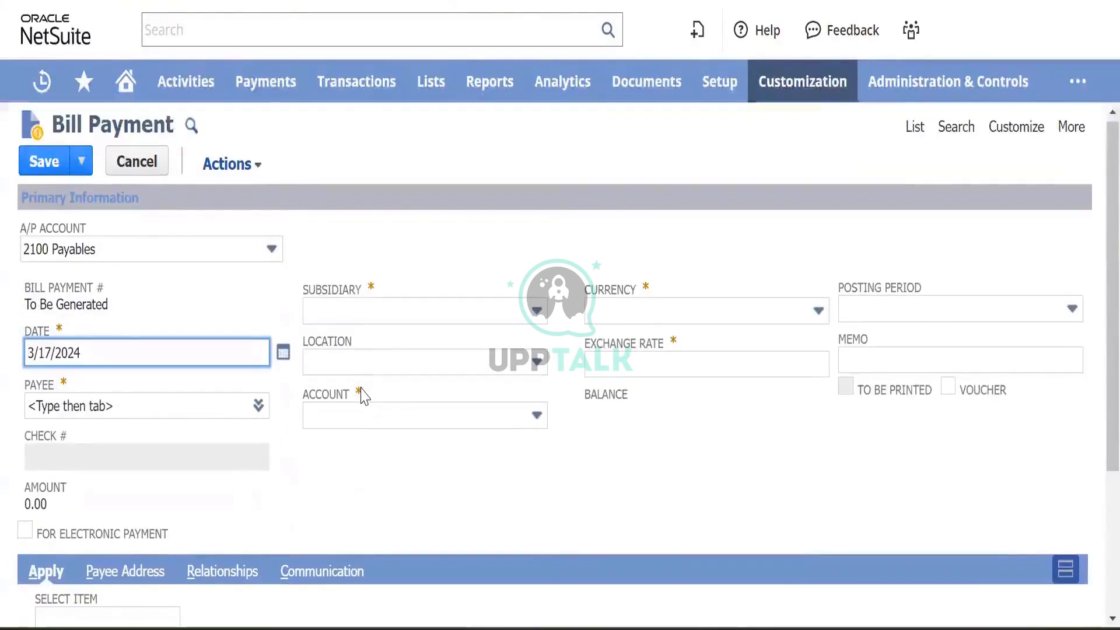
scroll(363, 395, "down", 3)
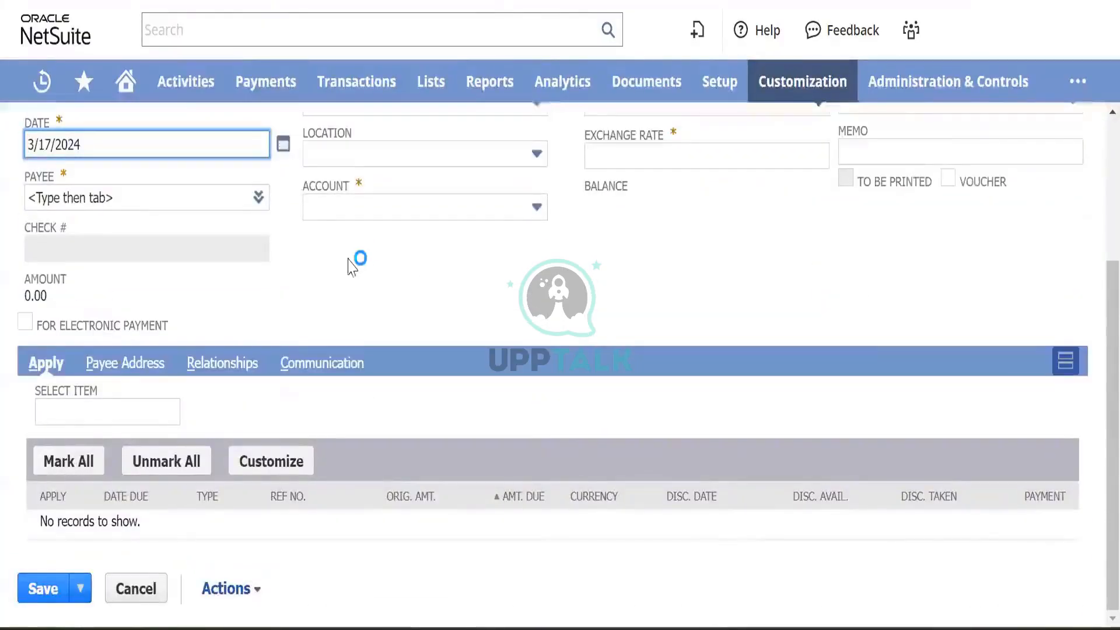
scroll(358, 267, "up", 3)
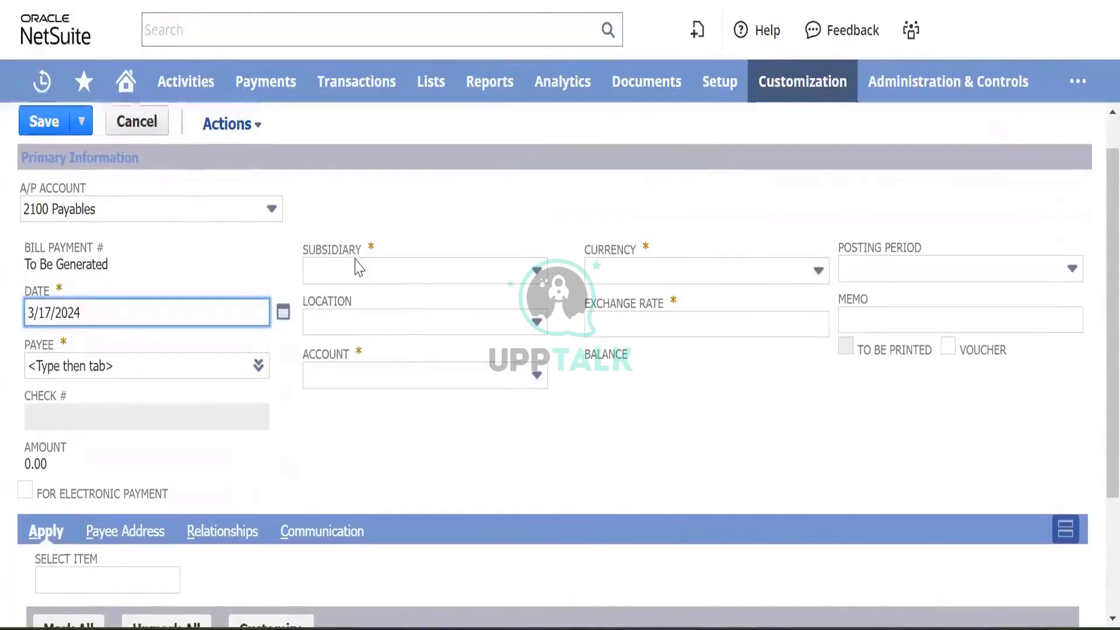
scroll(357, 268, "down", 1)
scroll(359, 268, "down", 1)
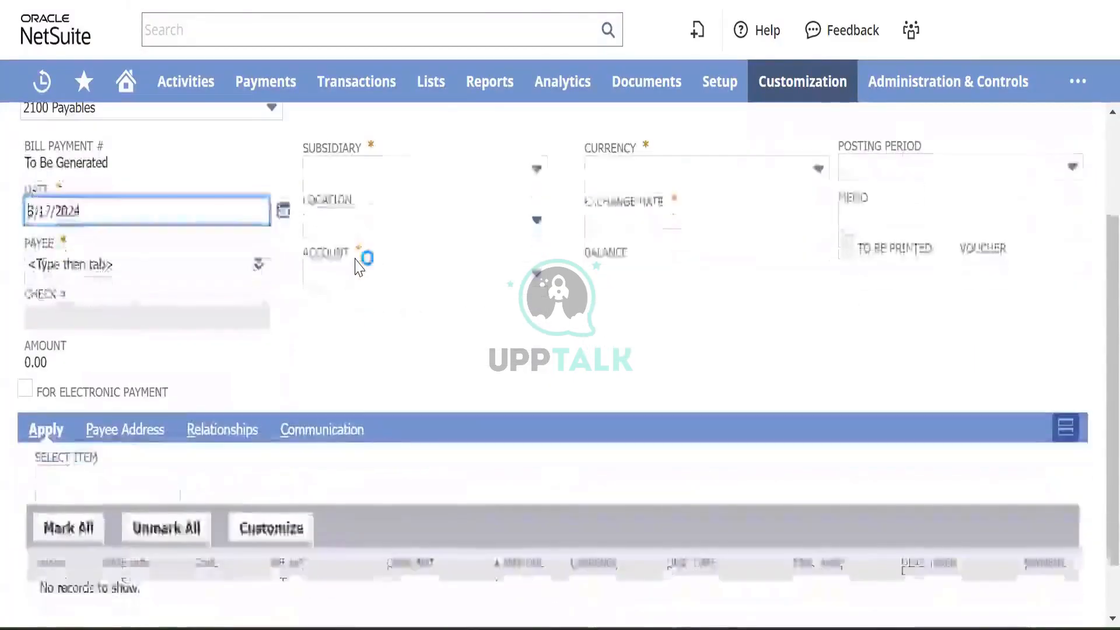
scroll(359, 267, "up", 3)
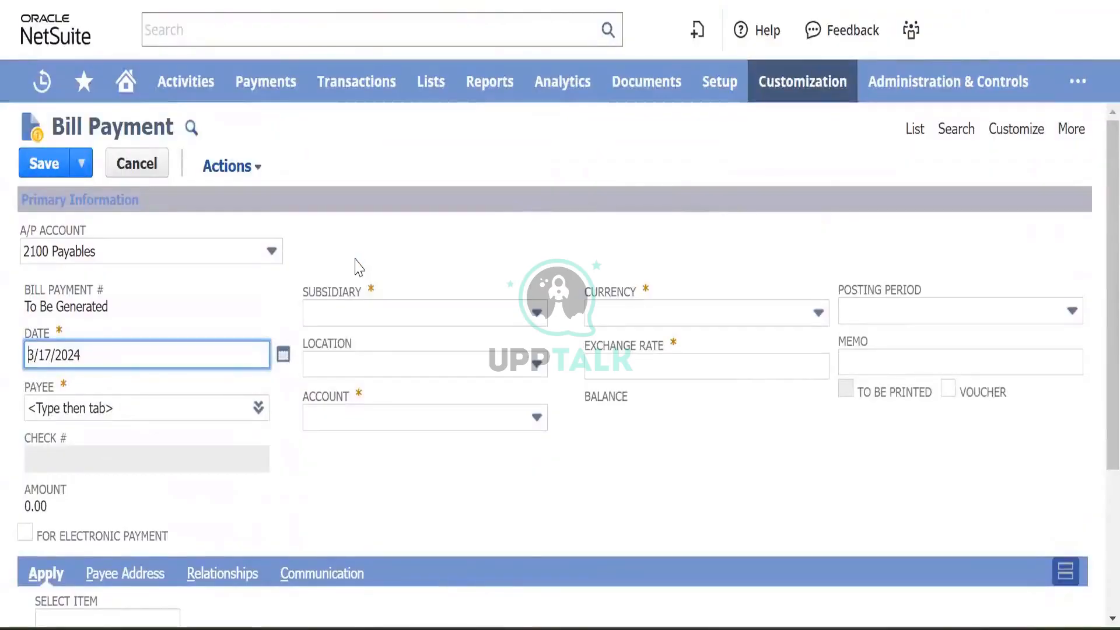
left_click(211, 253)
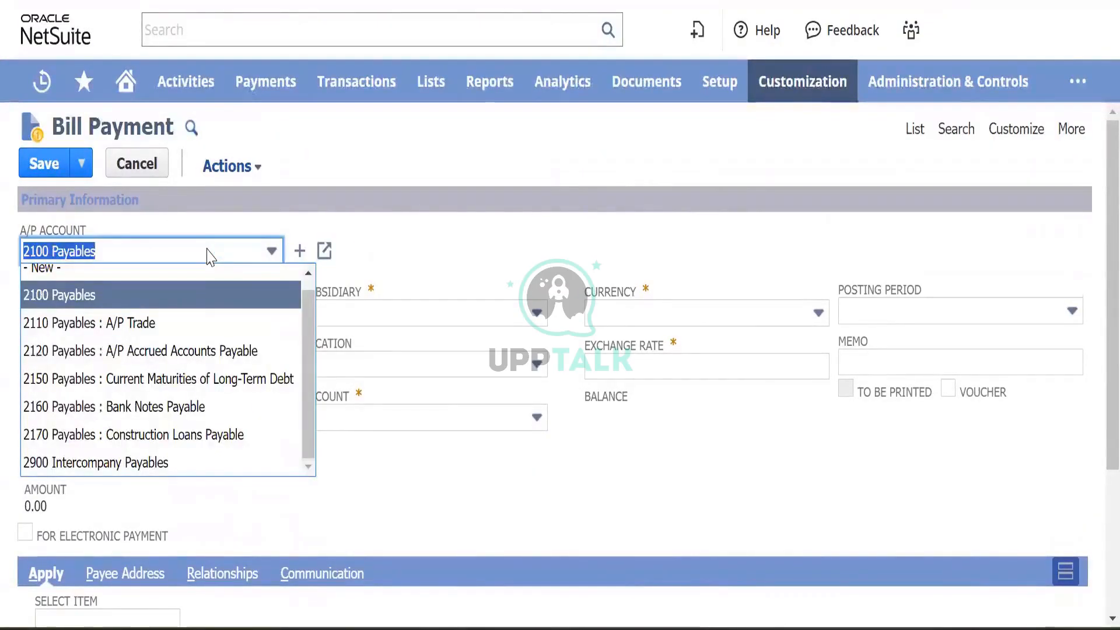
left_click(200, 323)
scroll(350, 496, "down", 3)
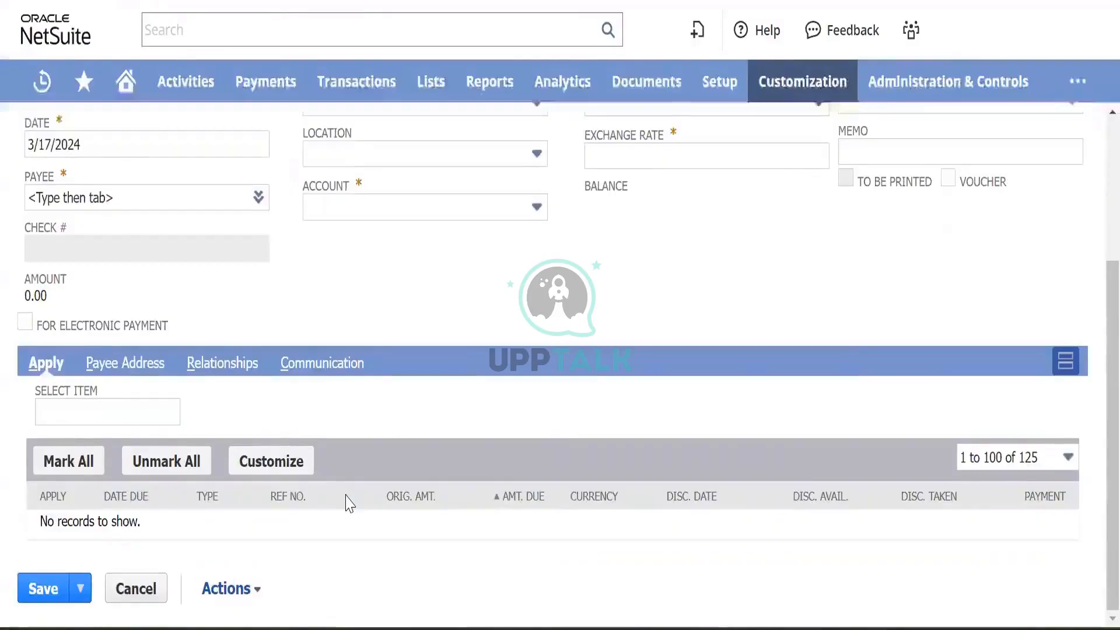
scroll(346, 495, "up", 3)
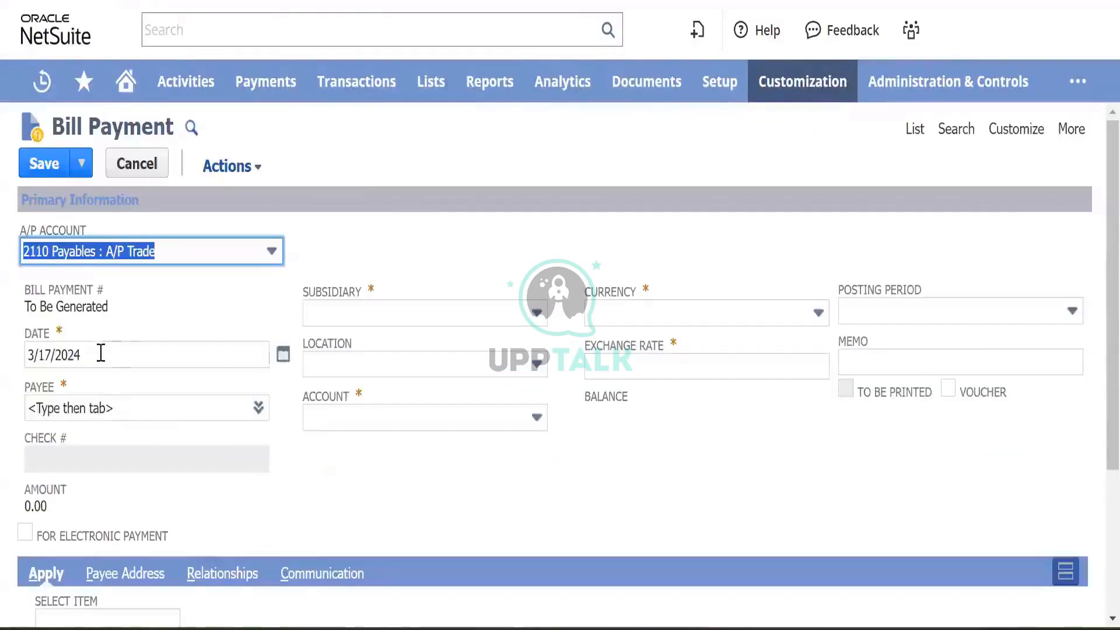
scroll(350, 294, "down", 3)
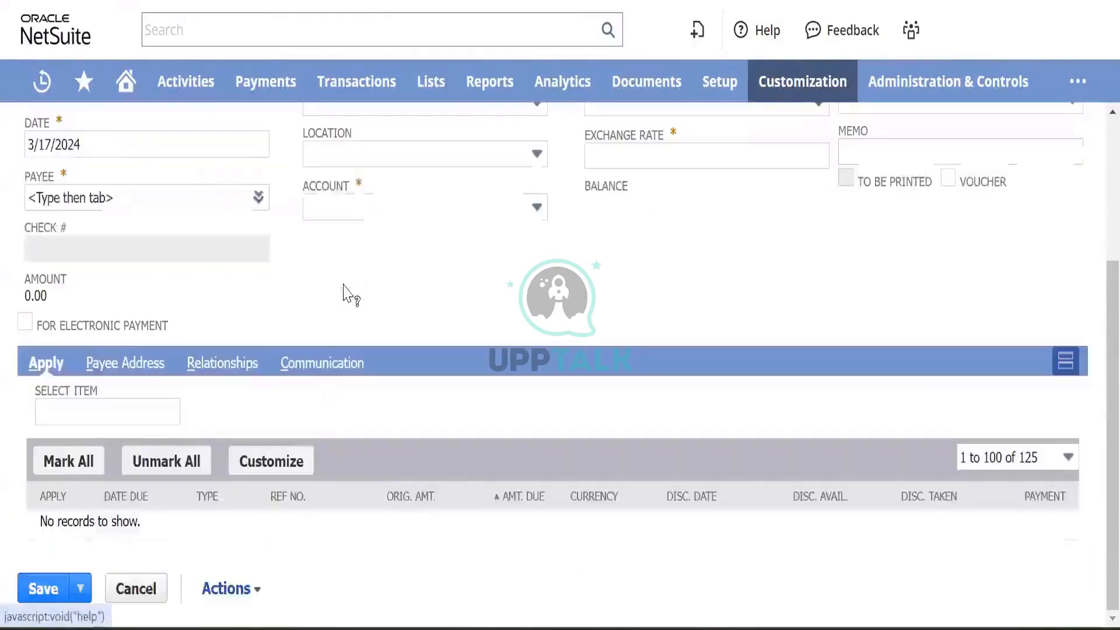
scroll(338, 210, "up", 3)
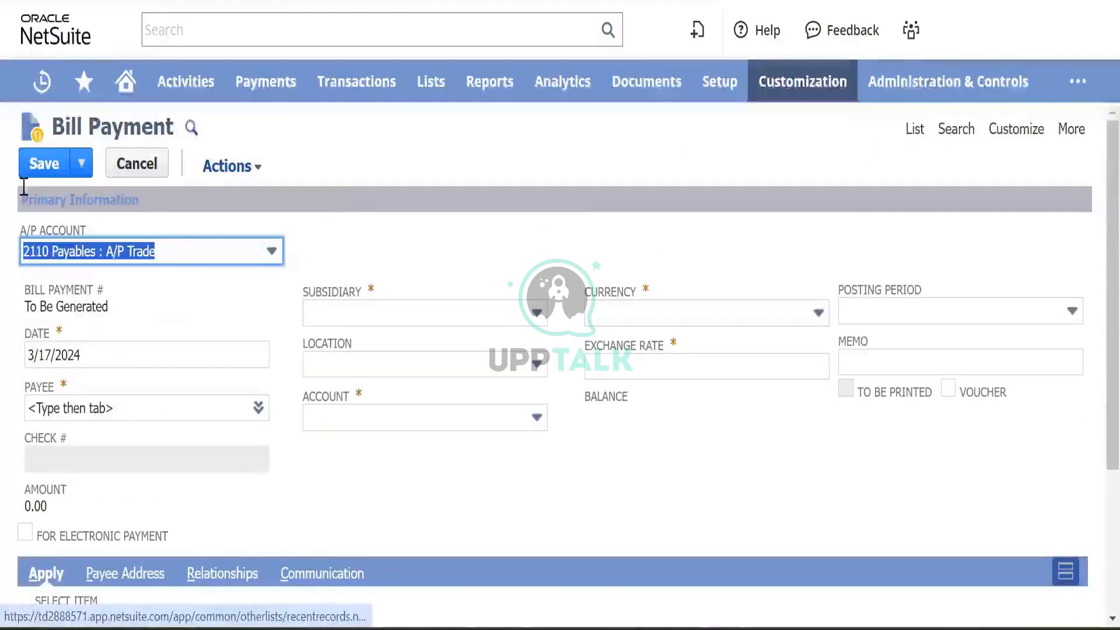
left_click(194, 250)
left_click(120, 294)
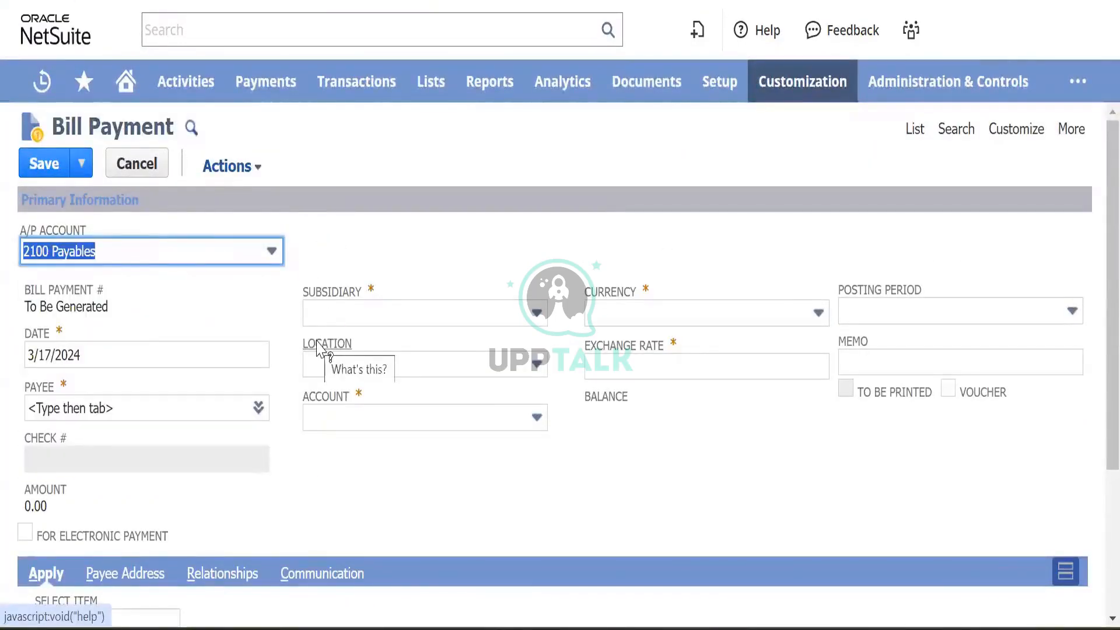
scroll(321, 350, "down", 3)
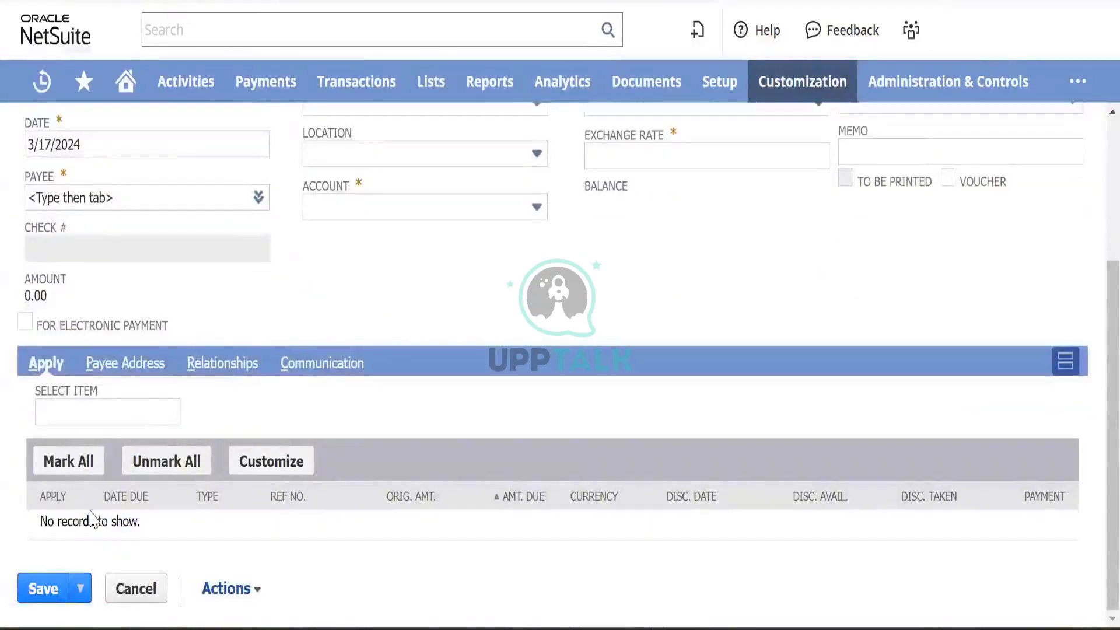
scroll(223, 372, "up", 4)
scroll(223, 371, "down", 3)
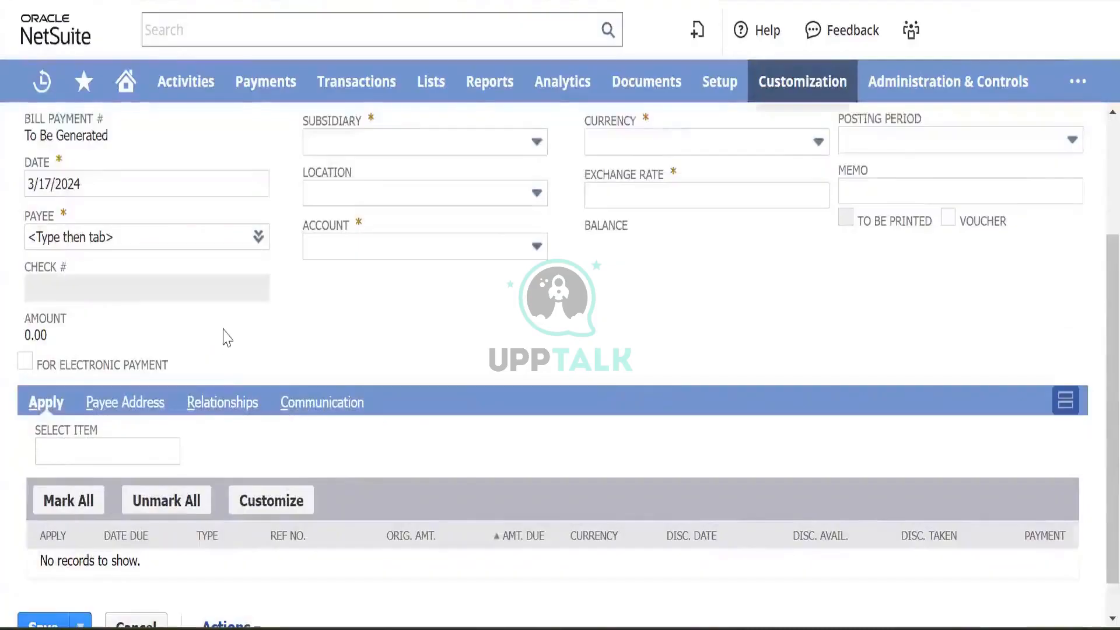
scroll(227, 337, "up", 3)
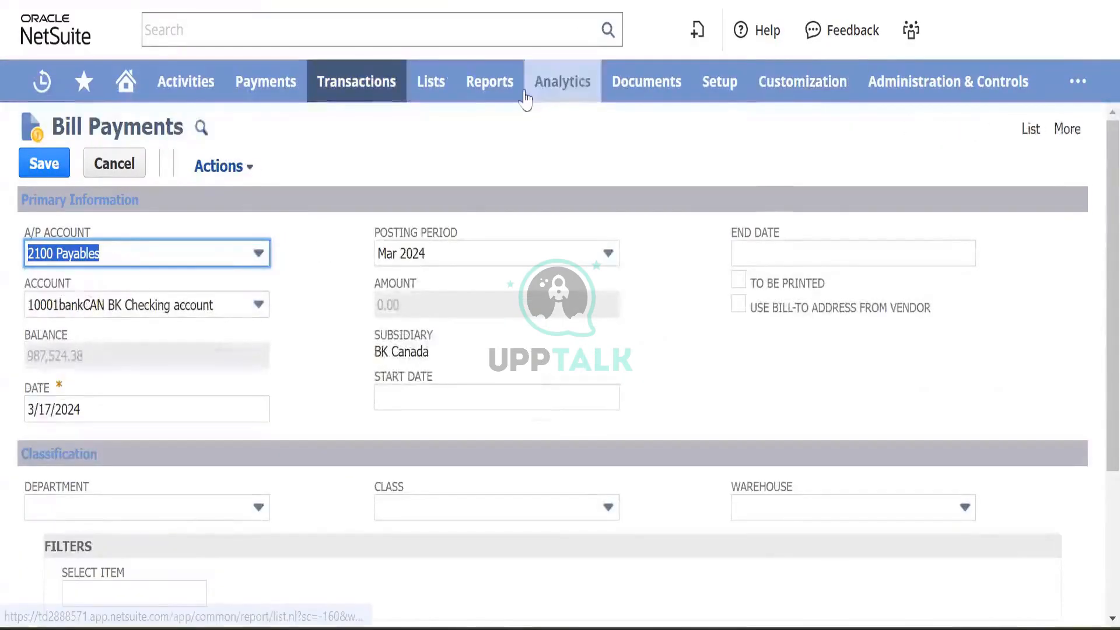
scroll(285, 258, "down", 4)
scroll(285, 258, "up", 4)
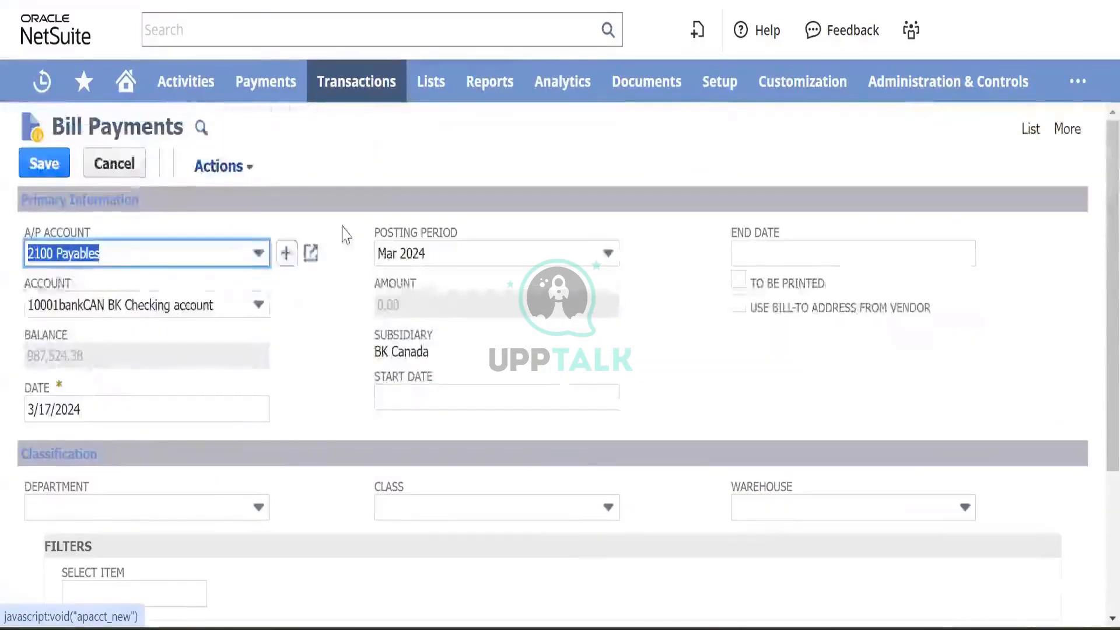
scroll(327, 256, "down", 3)
scroll(328, 259, "up", 3)
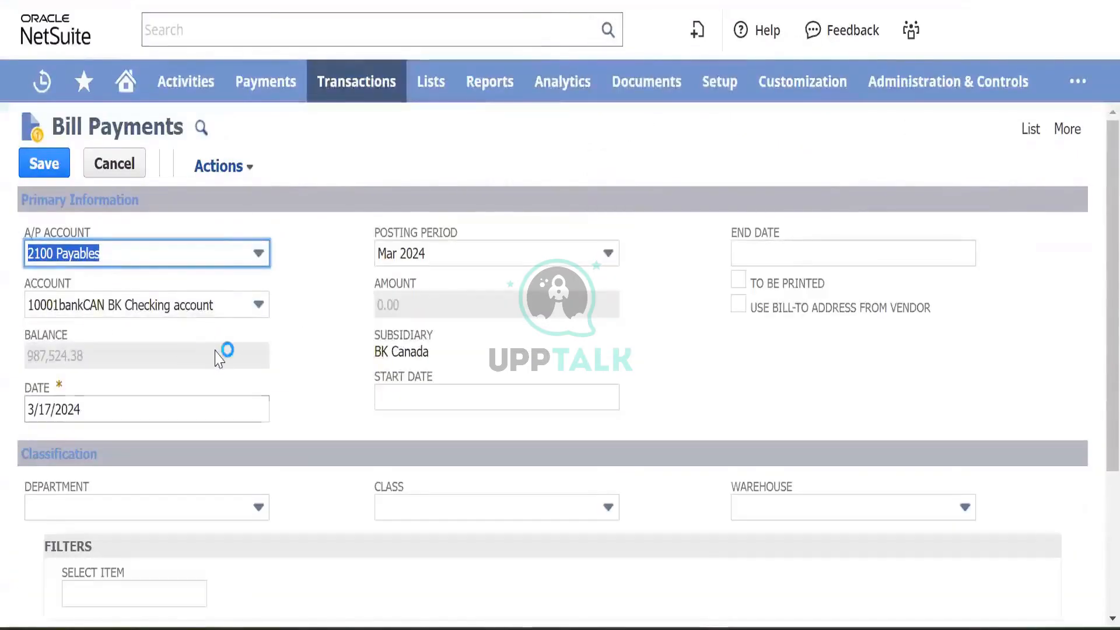
scroll(269, 377, "down", 4)
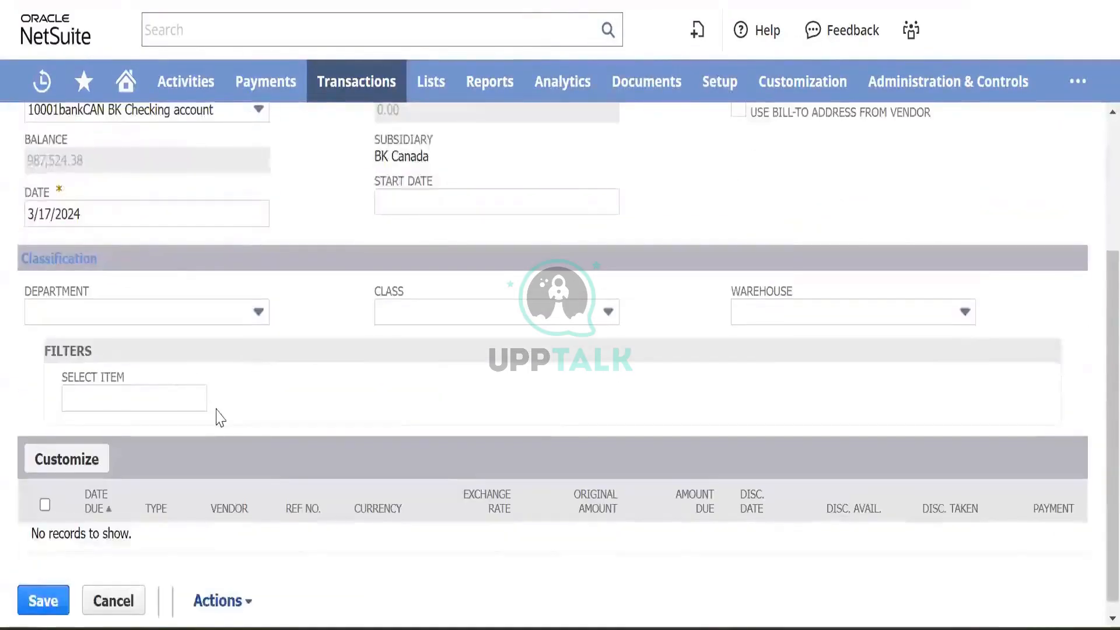
scroll(219, 418, "up", 2)
left_click(137, 321)
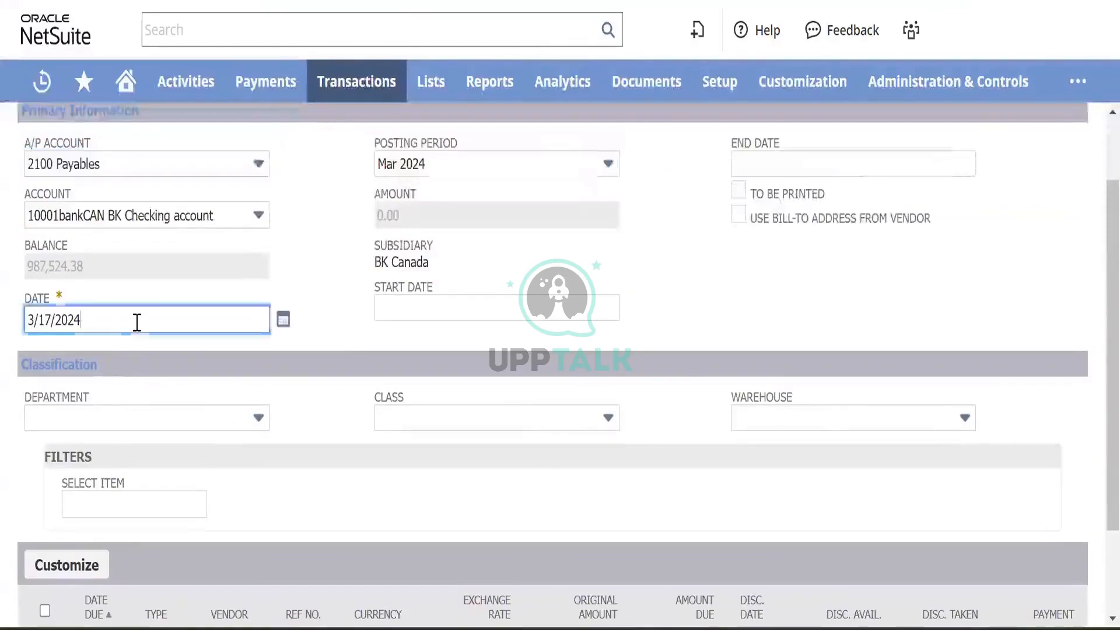
key("BackSpace")
key("BackSpace")
key("BackSpace")
key("BackSpace")
key("BackSpace")
key("BackSpace")
key("BackSpace")
key("BackSpace")
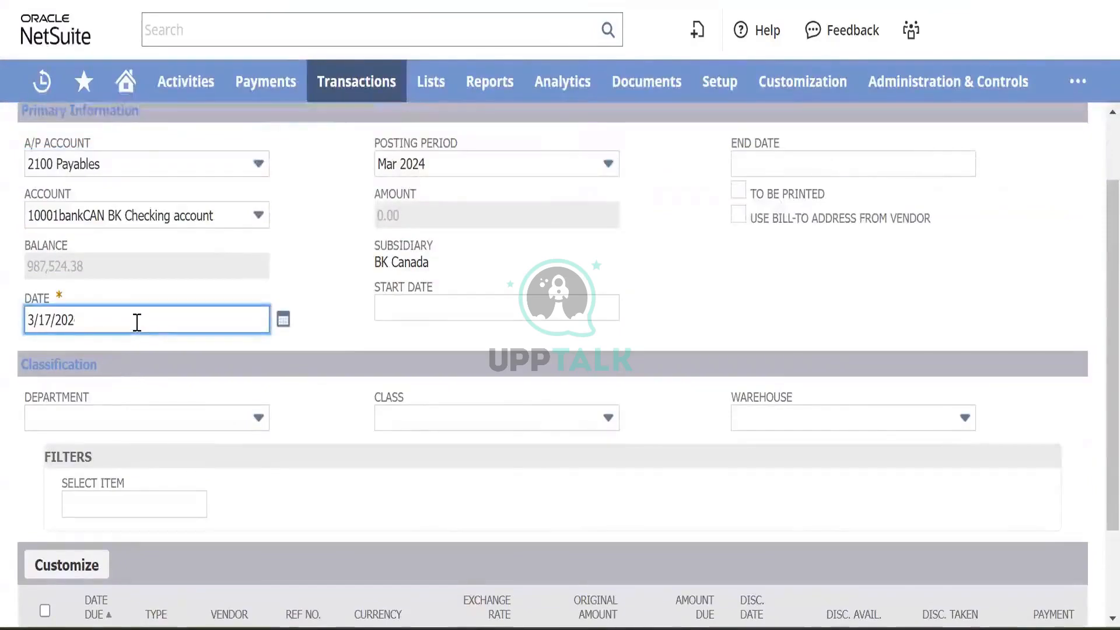
type("10/")
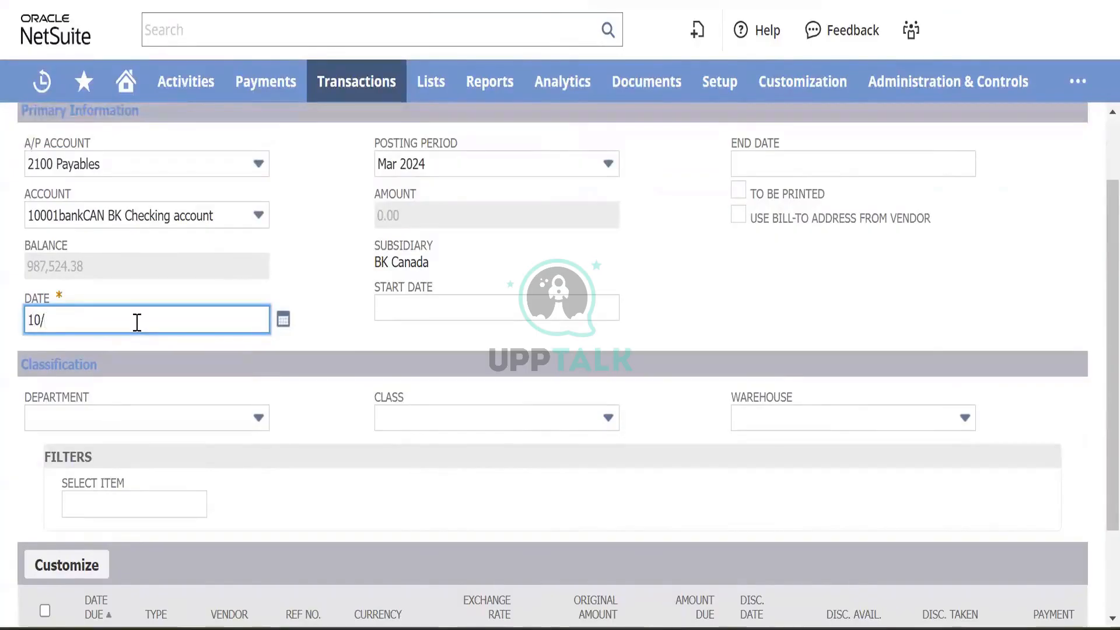
type("4")
type("/2024")
key("Tab")
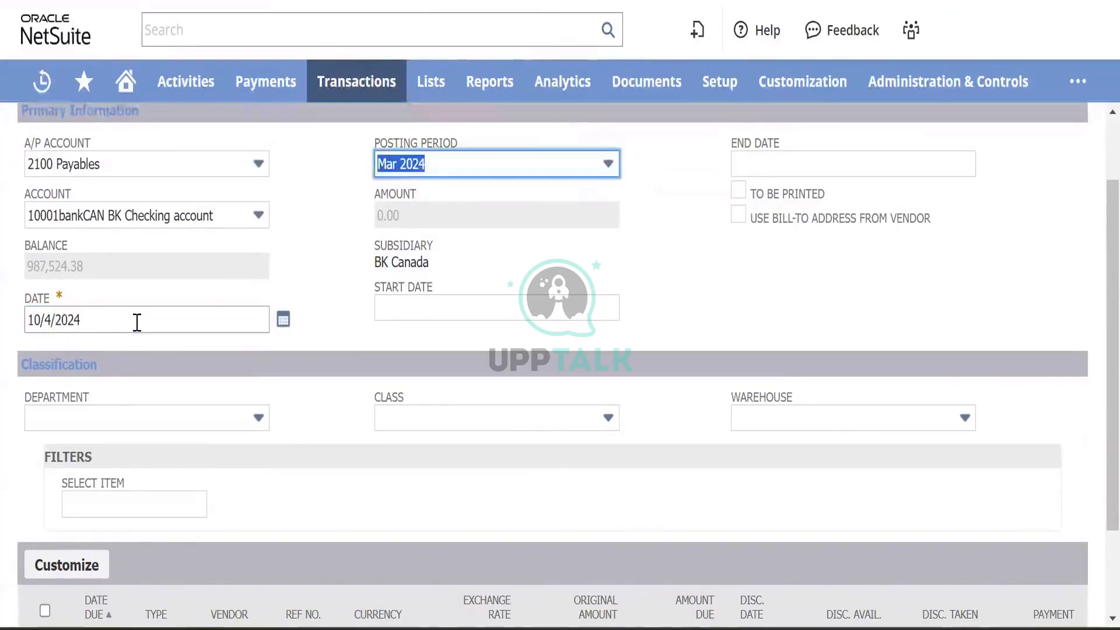
mouse_move(206, 324)
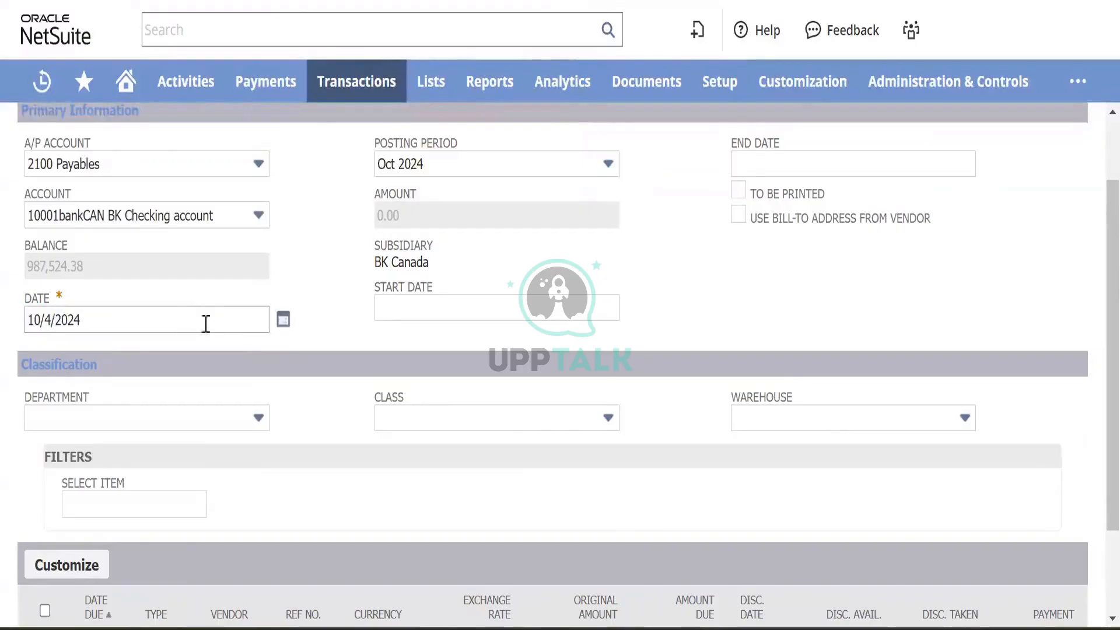
left_click(146, 312)
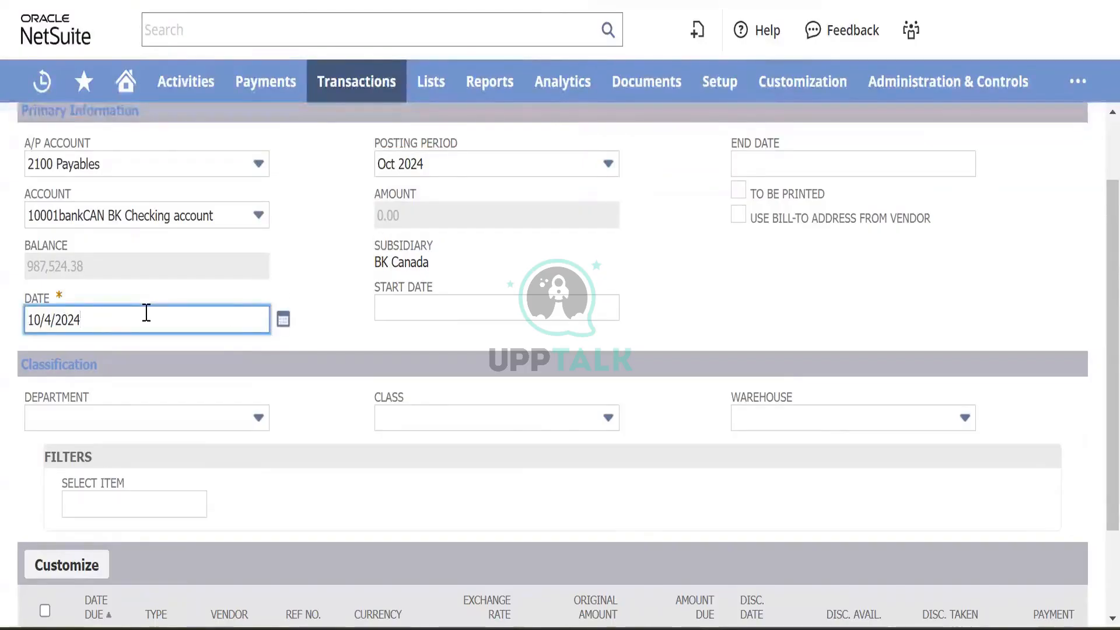
key("BackSpace")
key("BackSpace")
key("BackSpace")
key("BackSpace")
key("BackSpace")
key("BackSpace")
key("BackSpace")
key("BackSpace")
type("4")
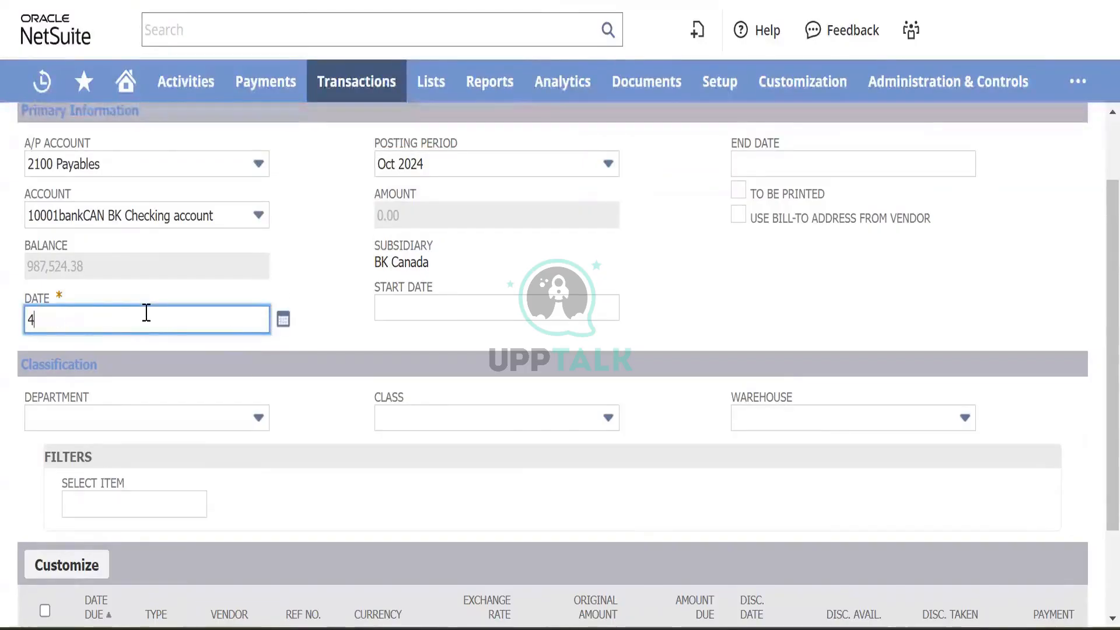
type("/10/2024")
key("Tab")
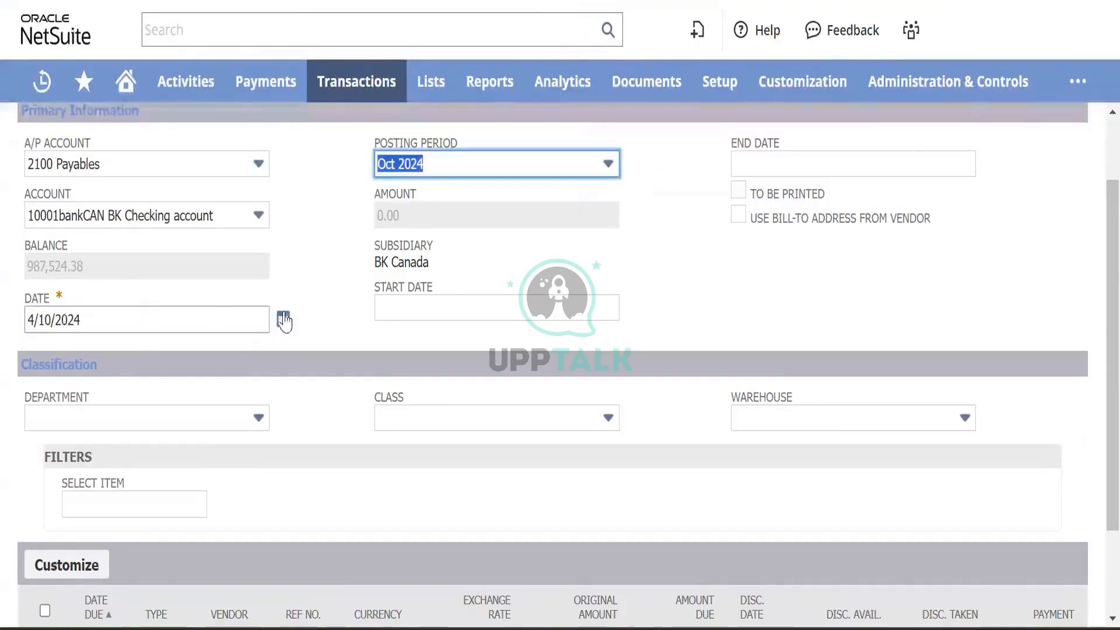
scroll(285, 321, "down", 2)
scroll(285, 321, "up", 3)
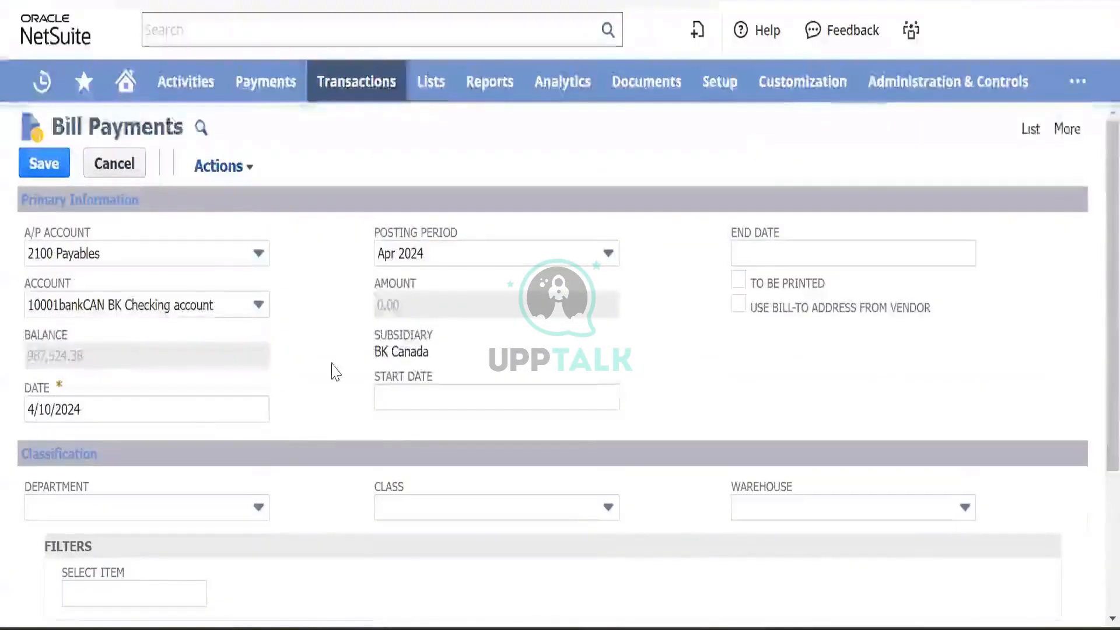
scroll(335, 371, "down", 3)
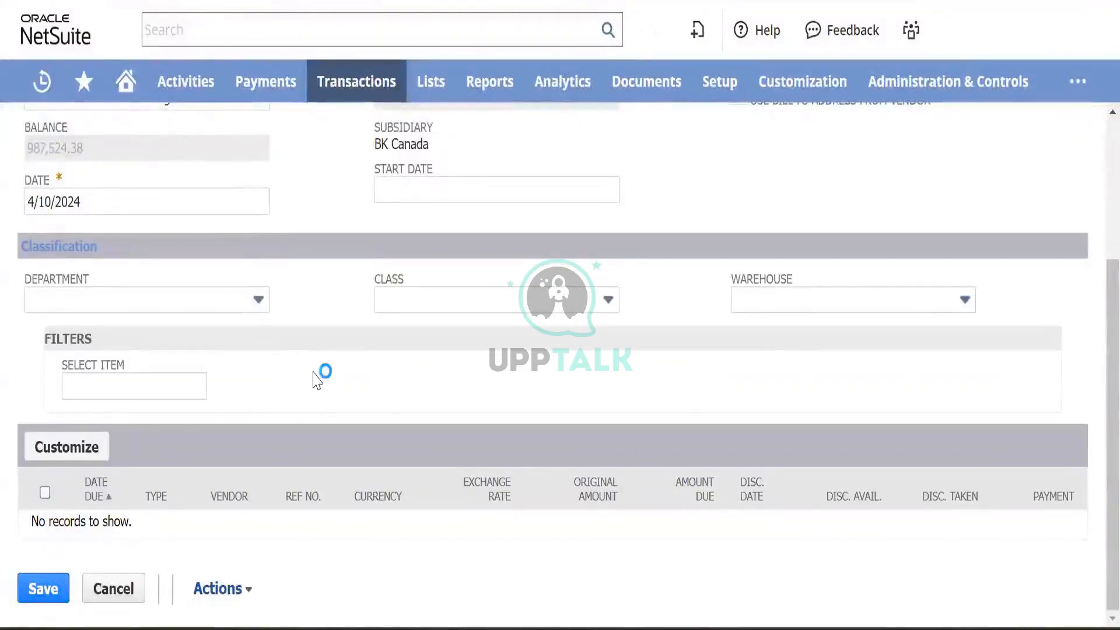
scroll(316, 379, "up", 2)
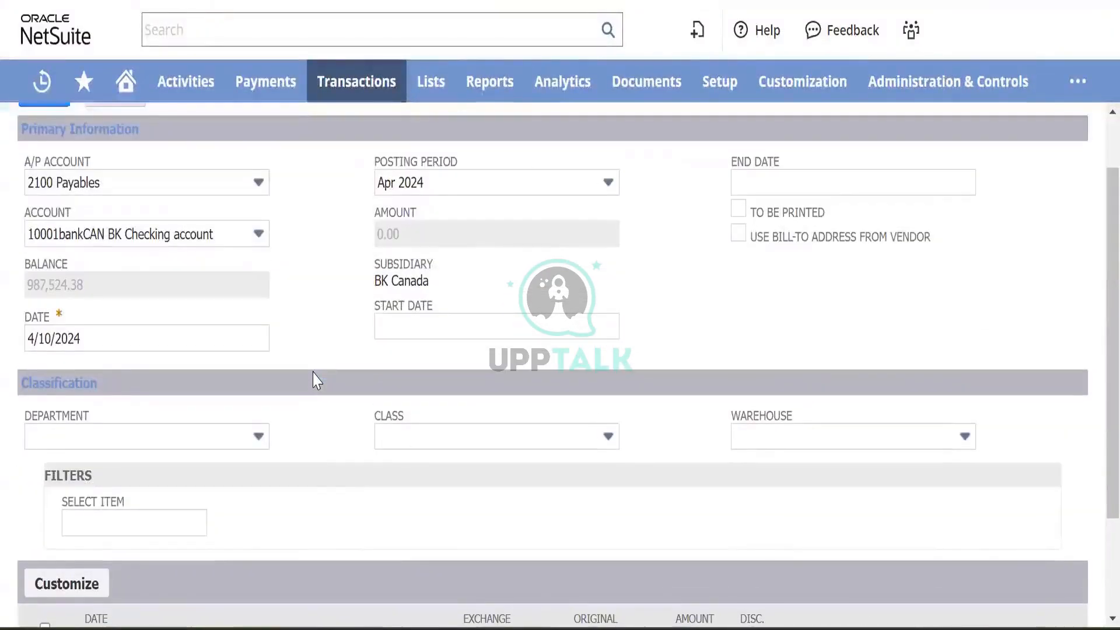
scroll(316, 380, "down", 2)
scroll(316, 380, "up", 3)
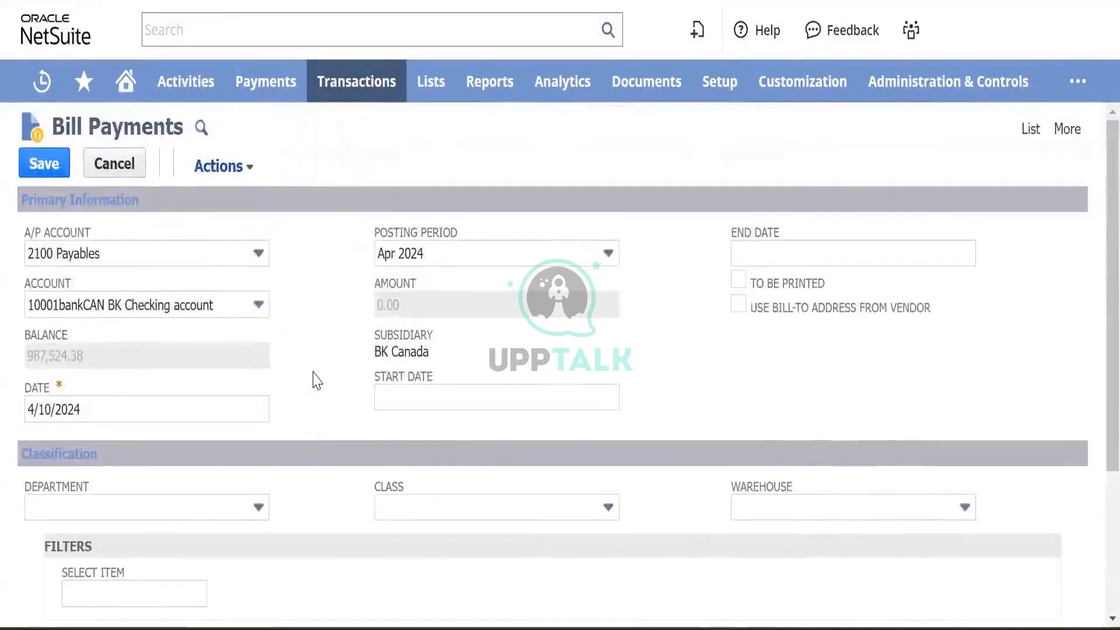
scroll(316, 380, "down", 3)
scroll(316, 381, "up", 3)
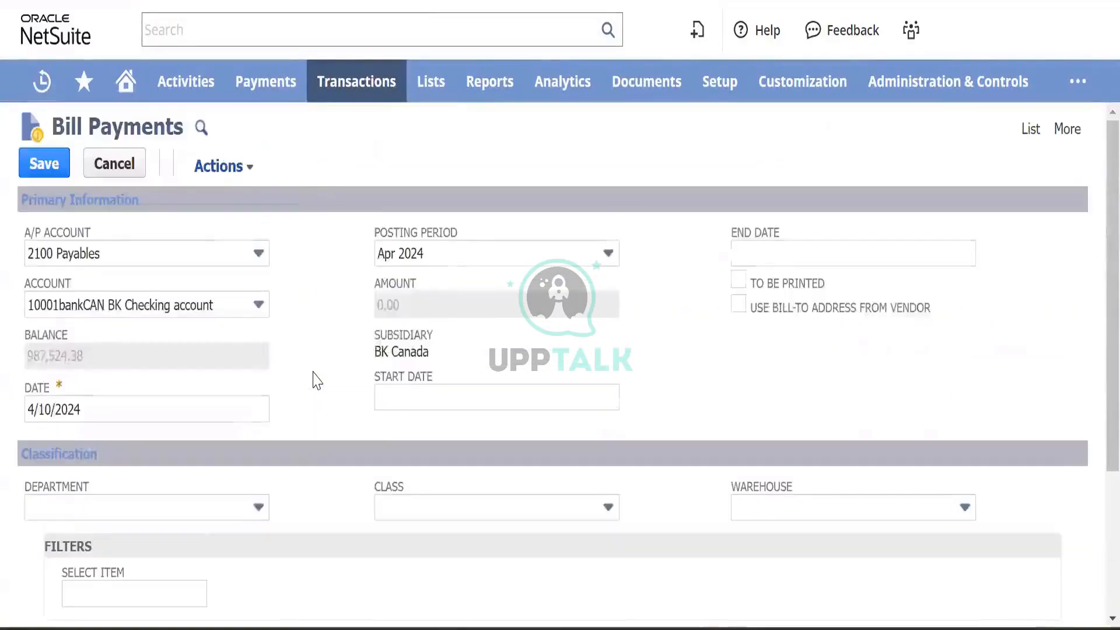
left_click(232, 256)
left_click(231, 257)
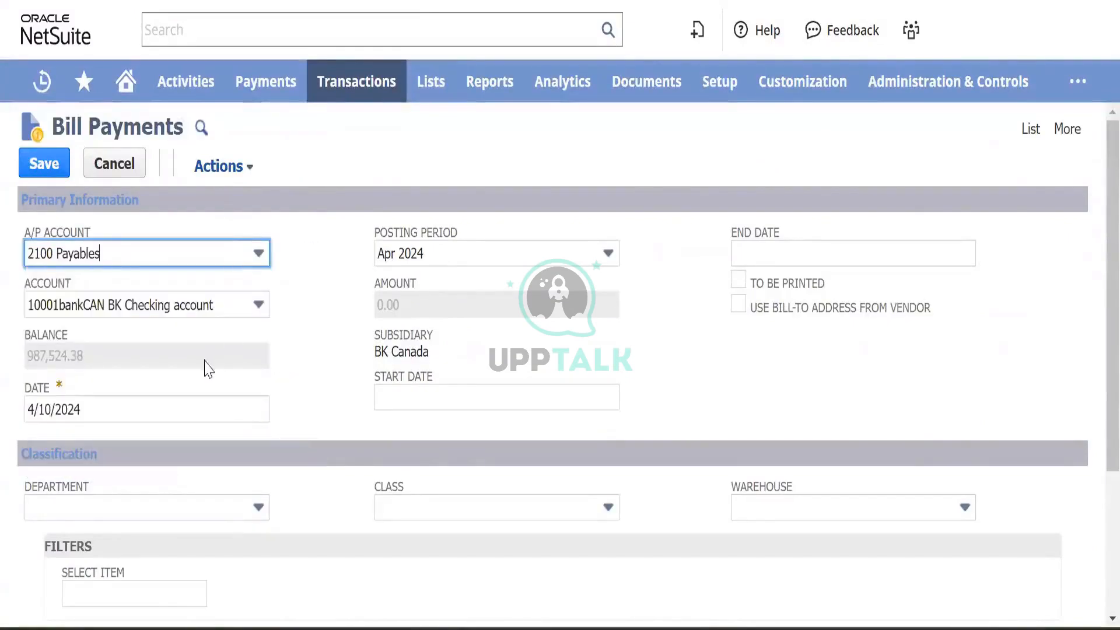
scroll(315, 355, "down", 3)
scroll(318, 359, "up", 3)
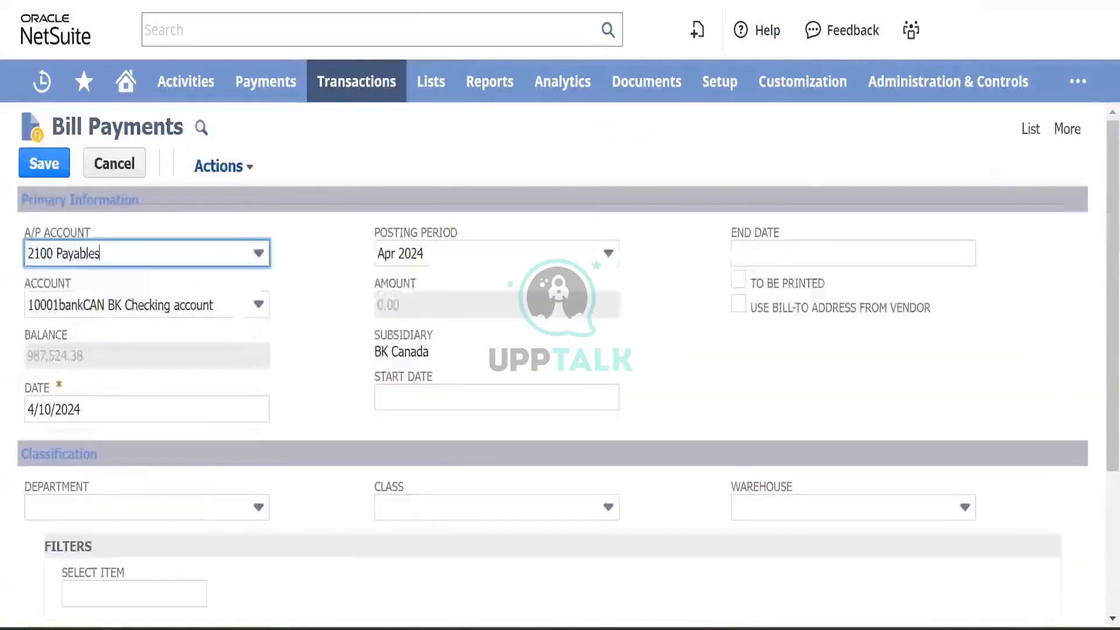
- On the bill payment form, choose Magna Services as payee and keep BK Checking as the account
left_click(648, 1)
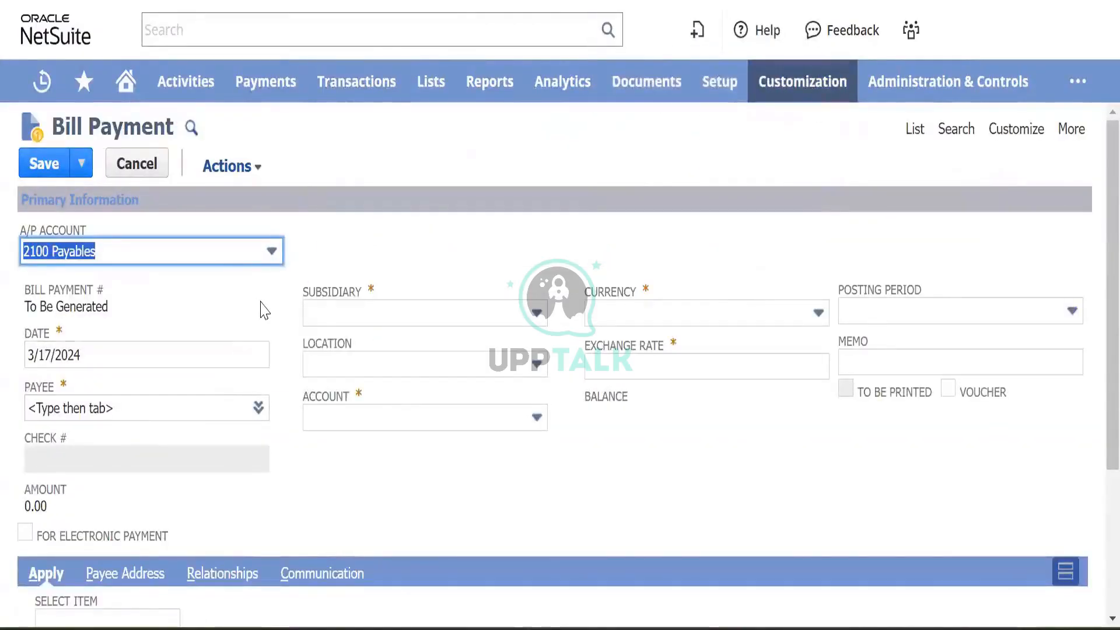
scroll(264, 311, "down", 1)
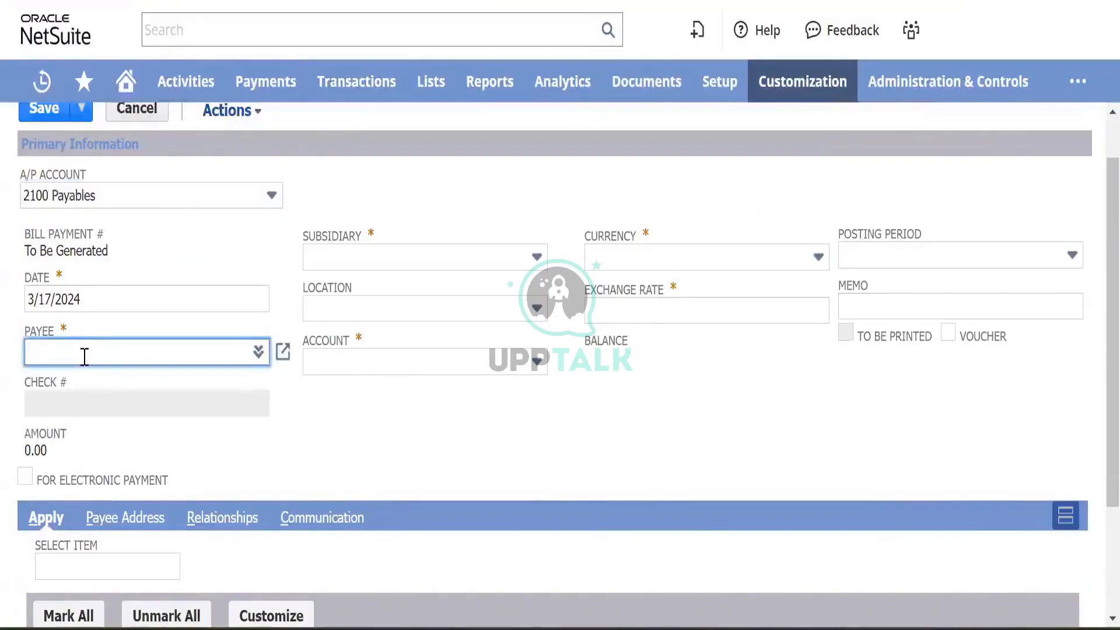
type("agna")
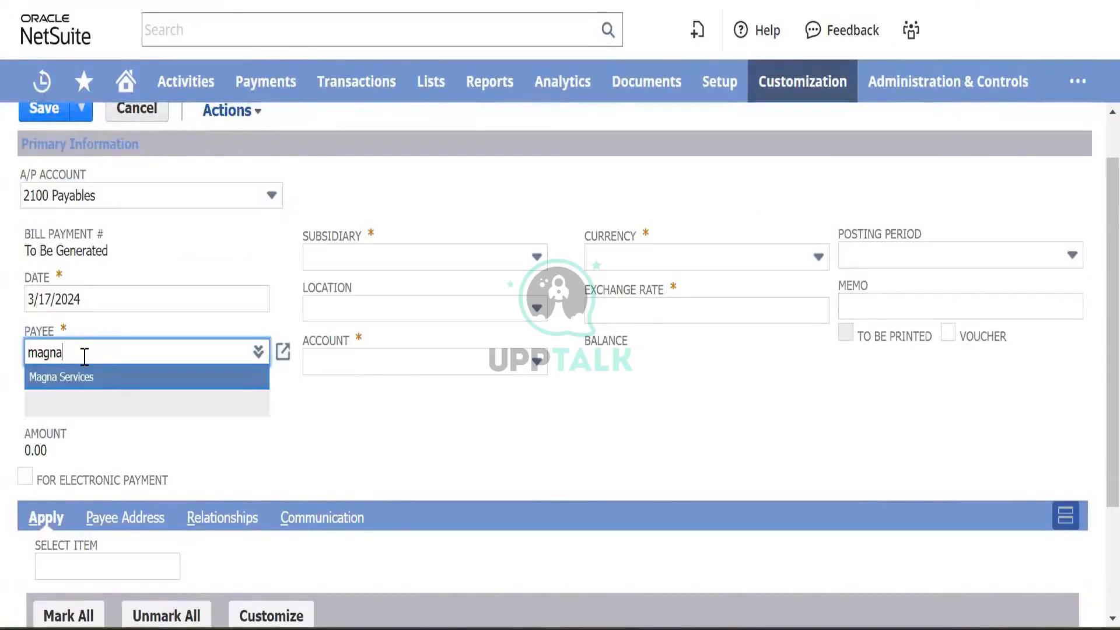
left_click(97, 375)
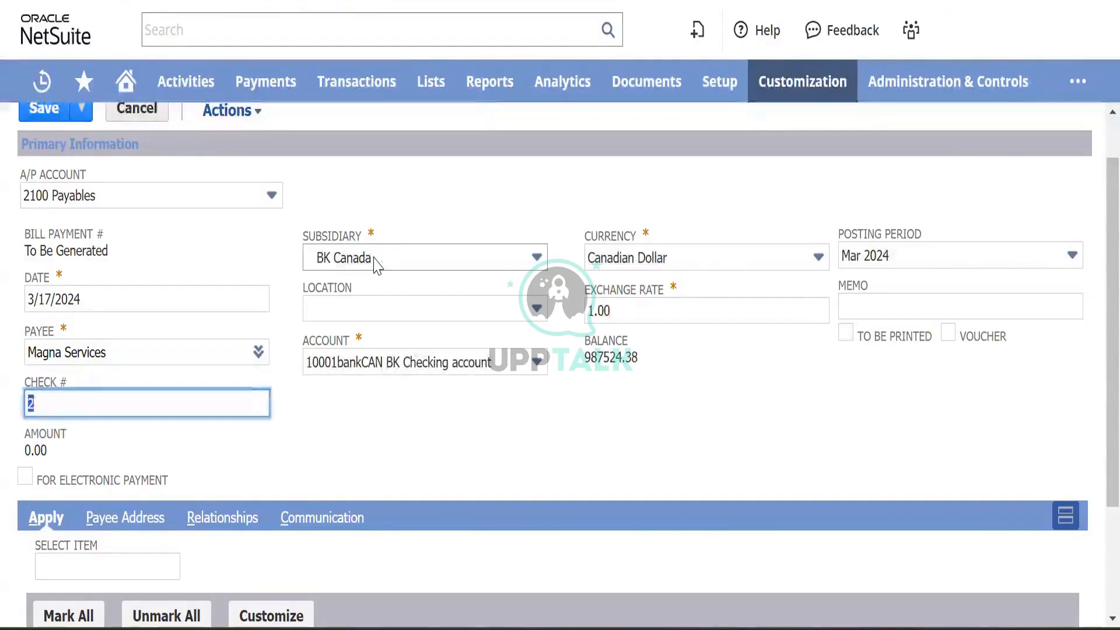
left_click(508, 371)
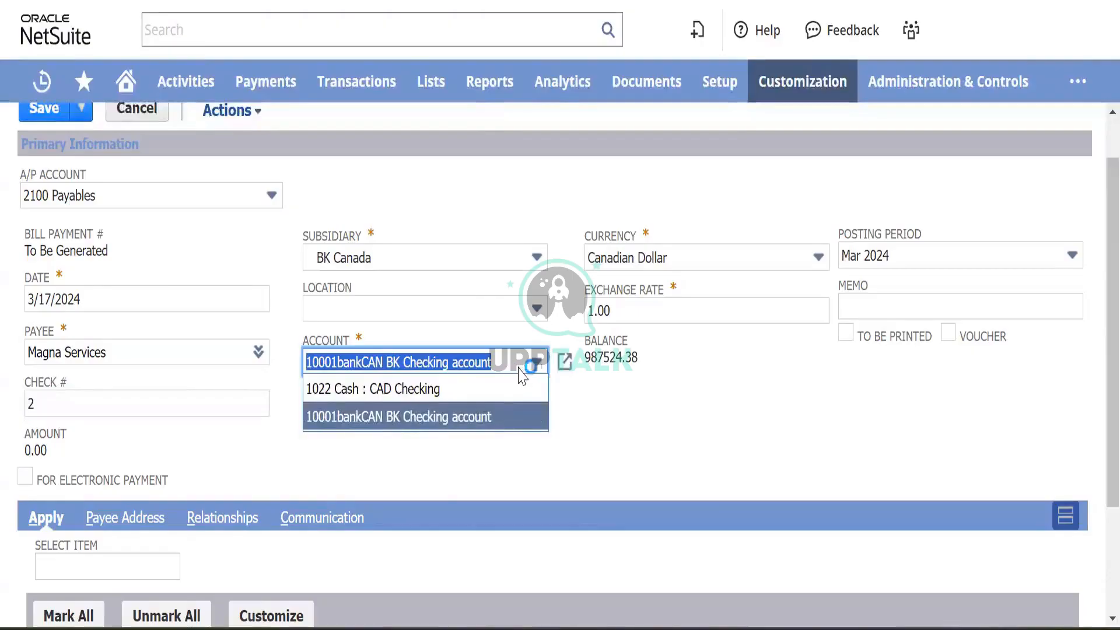
left_click(484, 416)
scroll(485, 418, "down", 3)
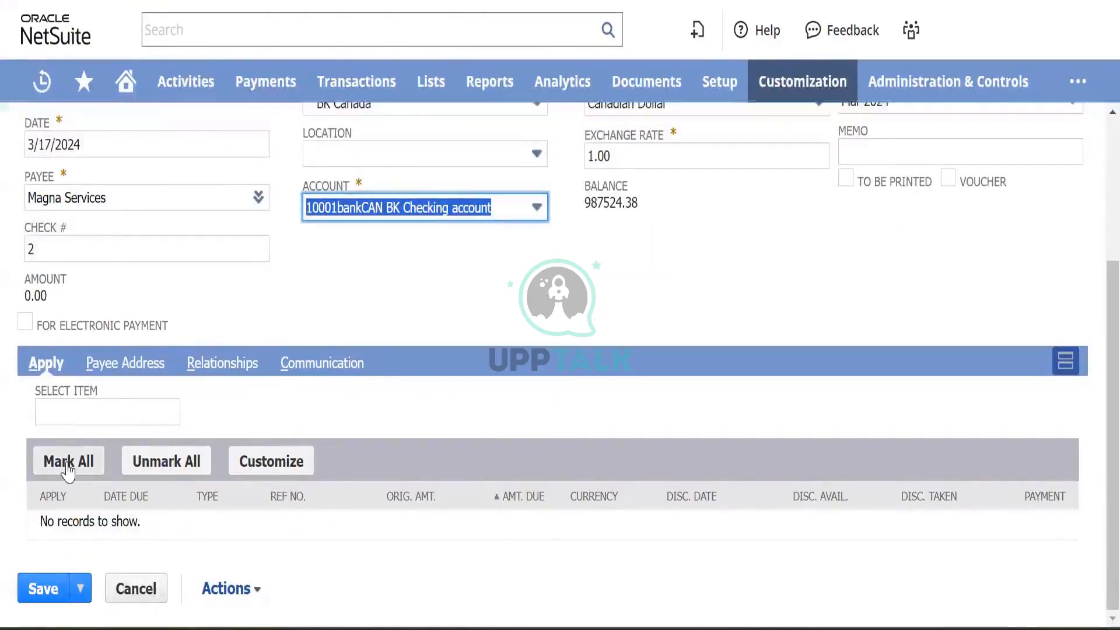
scroll(314, 297, "up", 3)
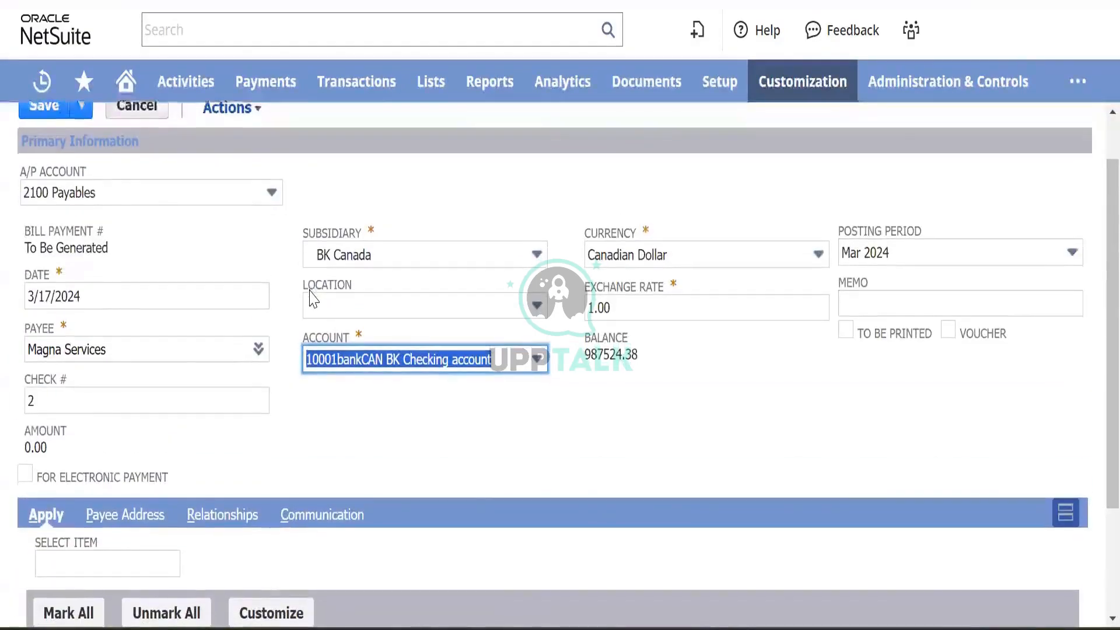
scroll(313, 297, "down", 1)
- Change the subsidiary to BK Nova Scotia, leaving the paying account empty
left_click(423, 193)
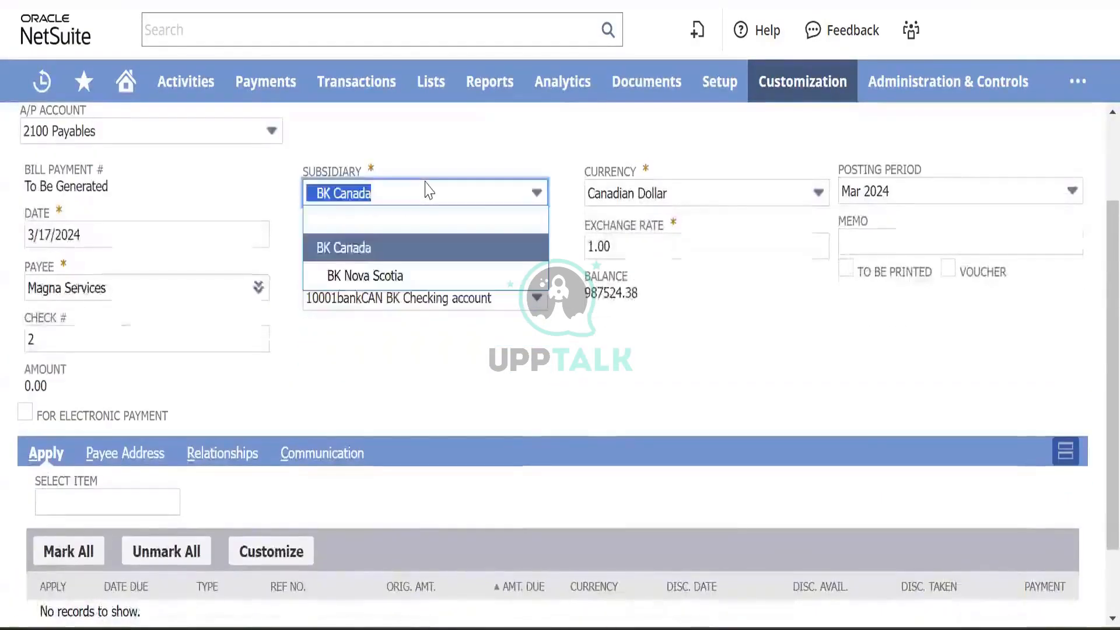
left_click(376, 275)
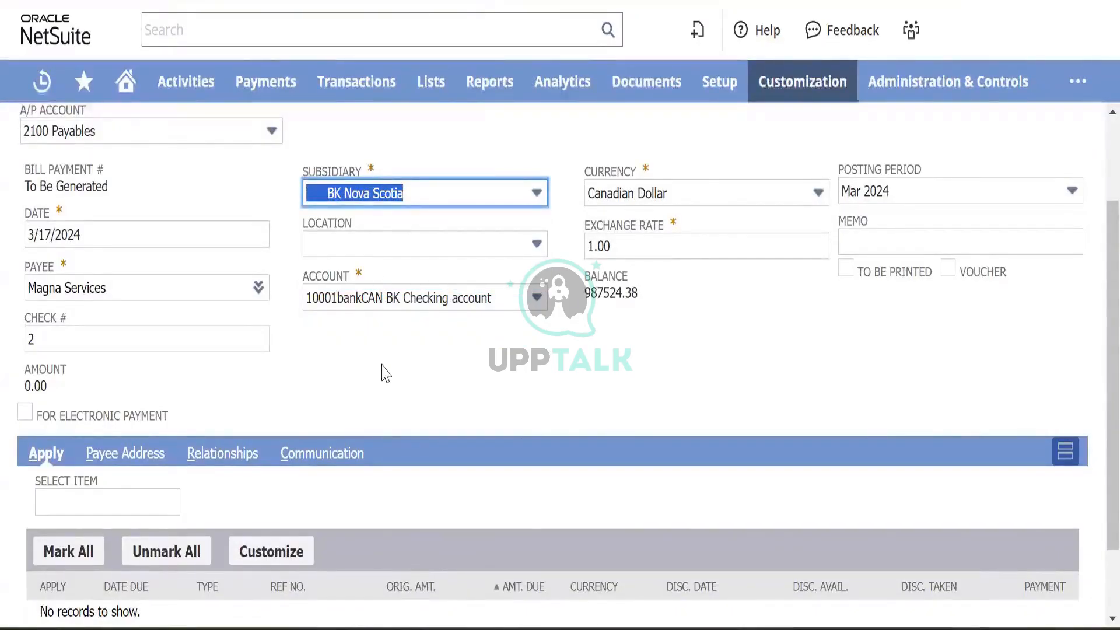
scroll(385, 373, "down", 2)
scroll(386, 373, "up", 3)
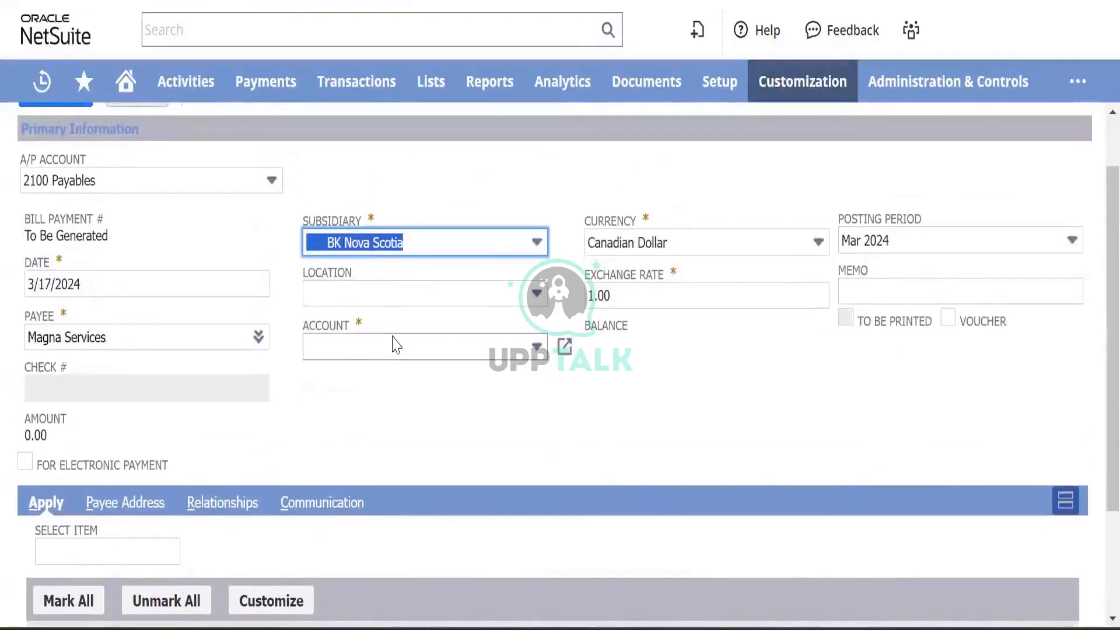
left_click(396, 345)
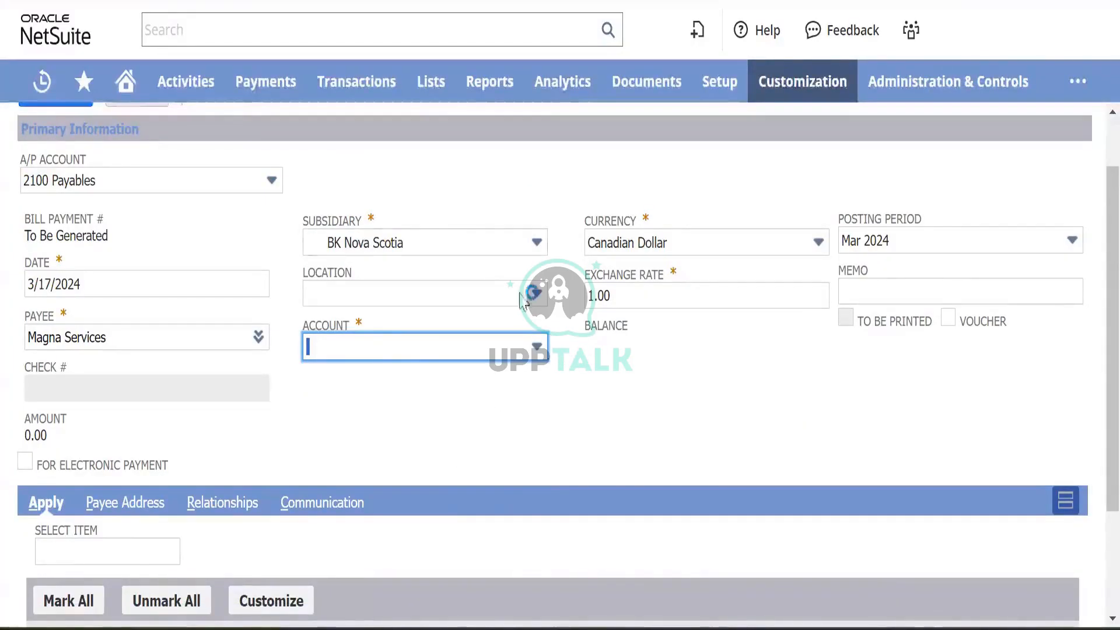
- Open a new account form in a separate tab and enter account number 100050
mouse_move(430, 88)
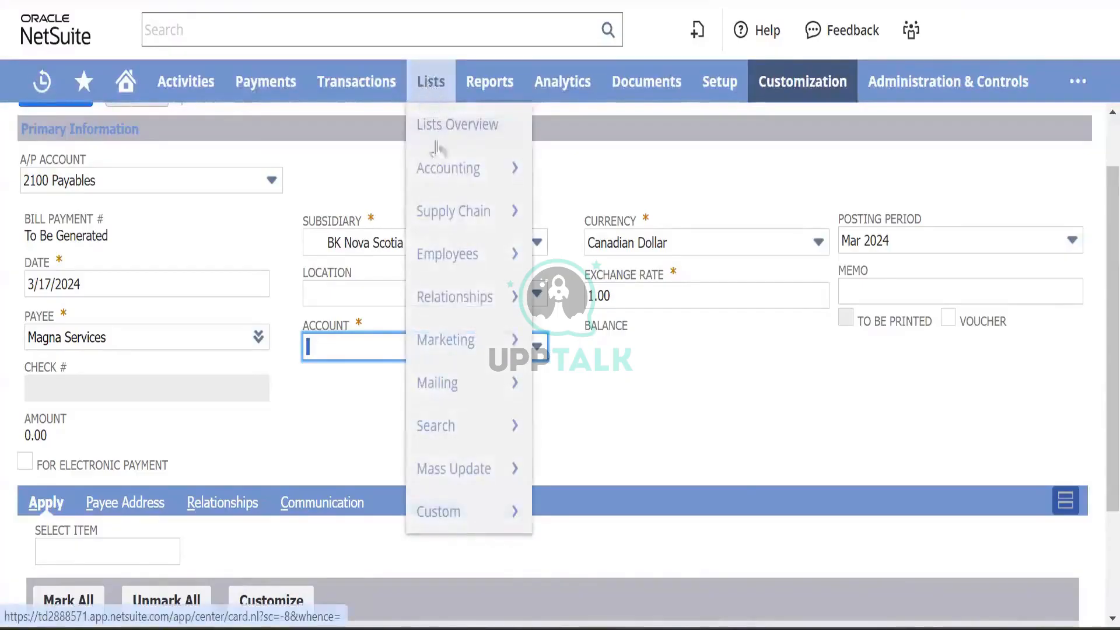
mouse_move(445, 175)
mouse_move(600, 113)
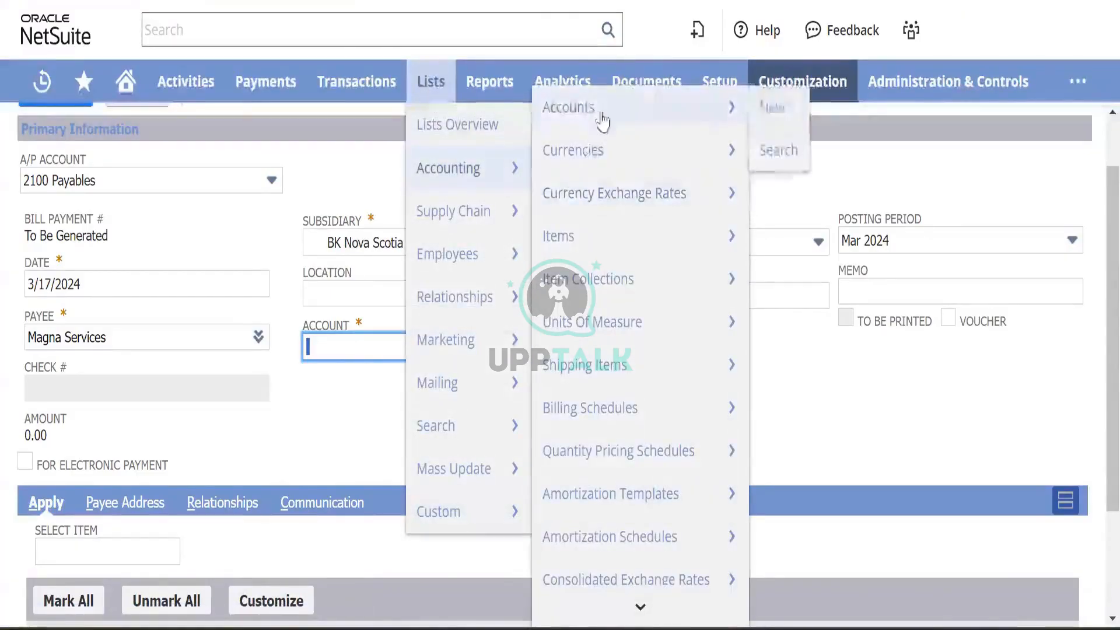
right_click(769, 124)
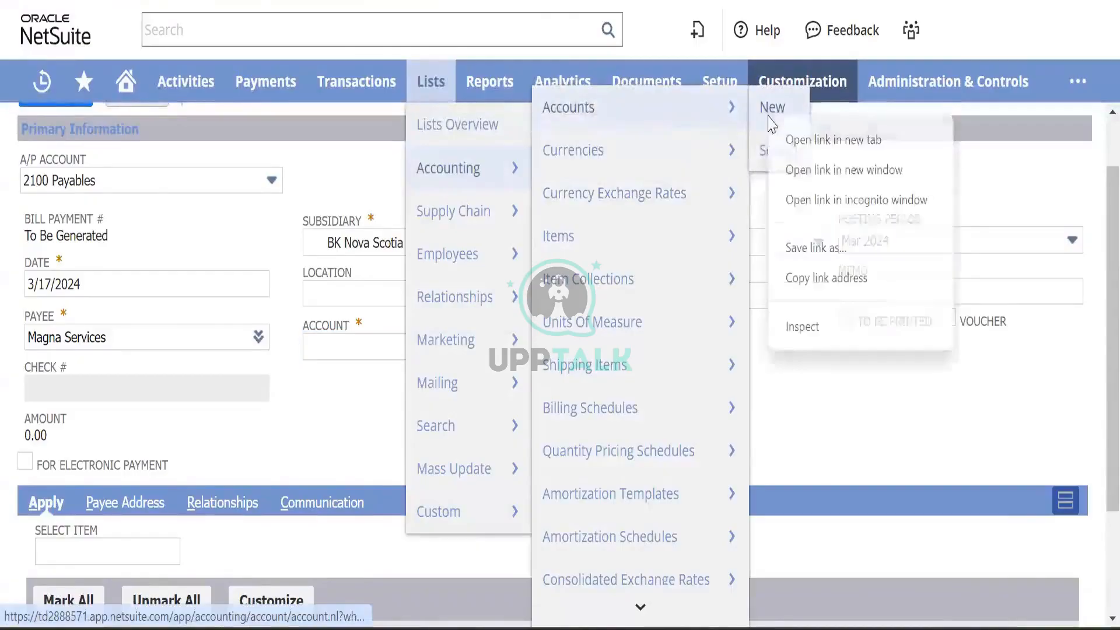
left_click(843, 166)
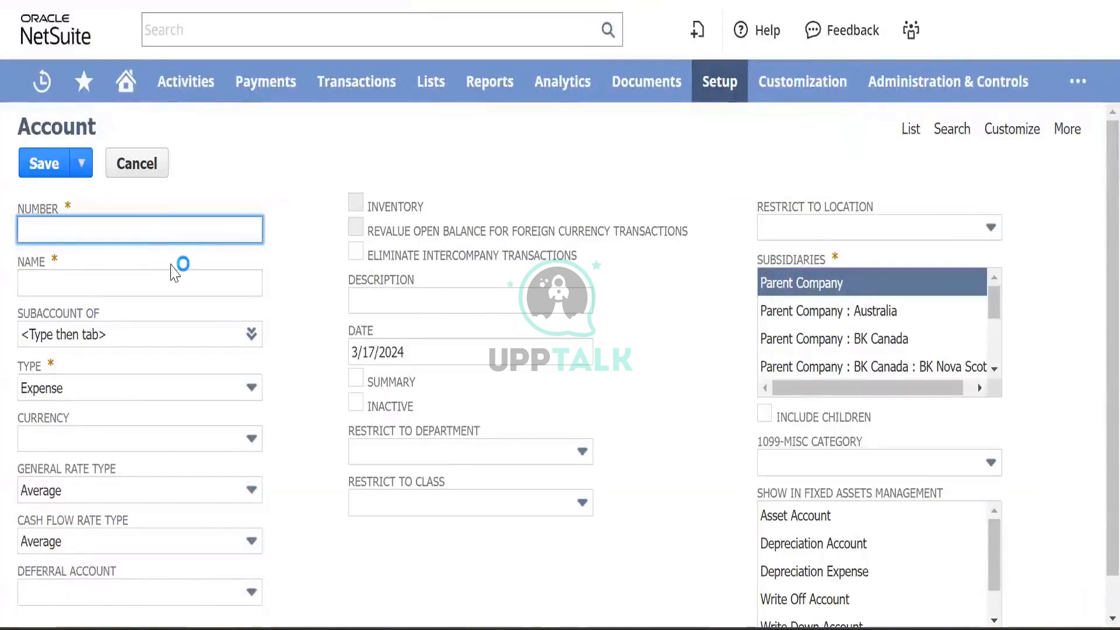
type("HBC")
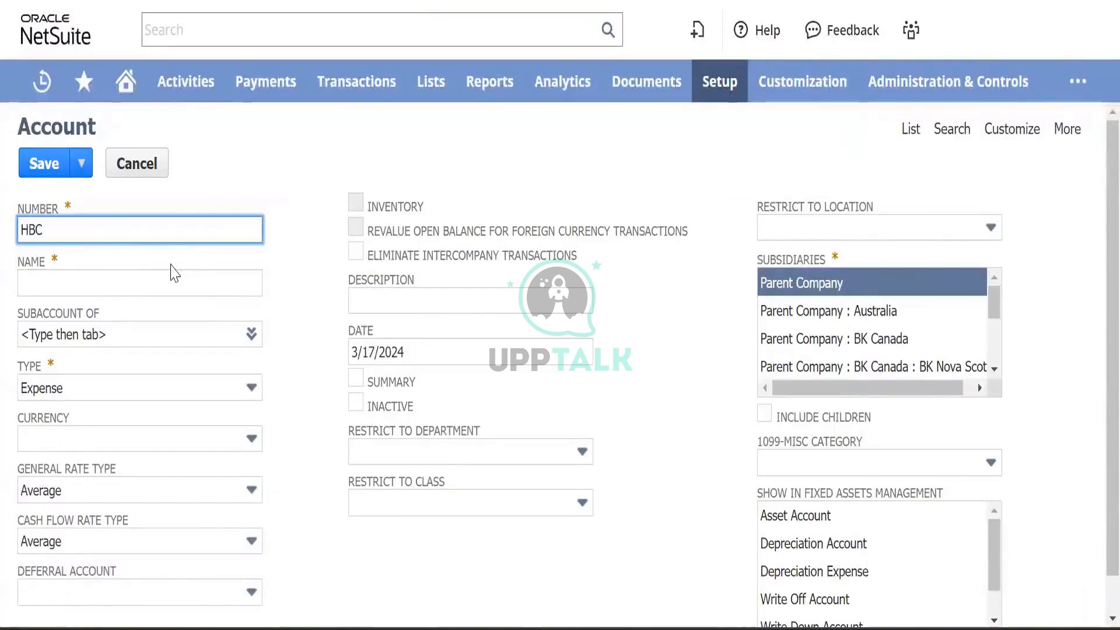
key("BackSpace")
key("BackSpace")
key("BackSpace")
mouse_move(436, 96)
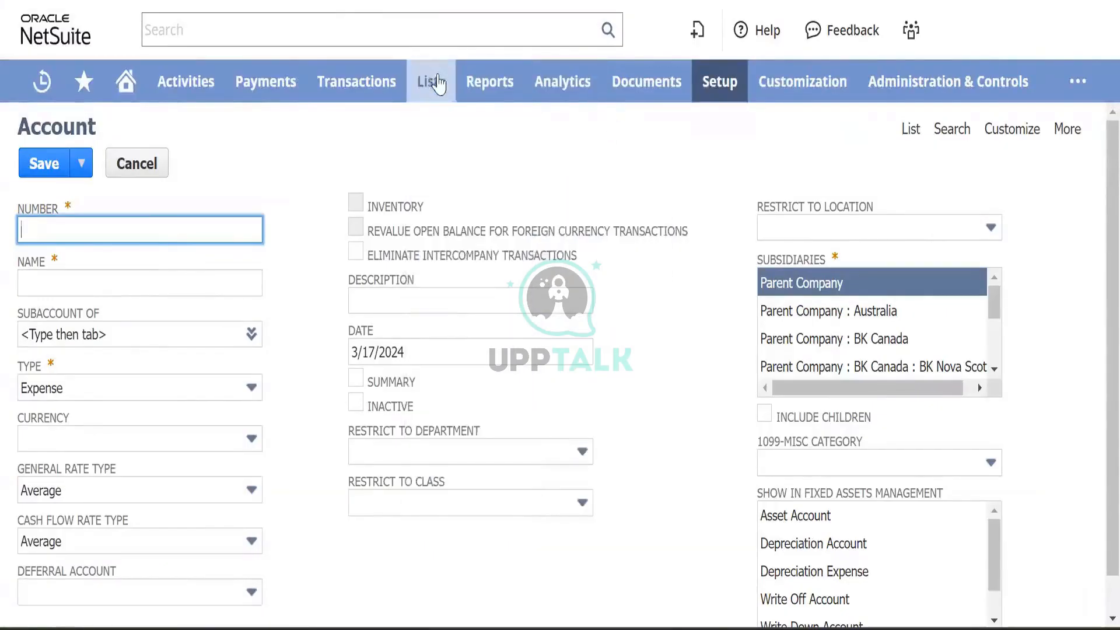
mouse_move(461, 168)
mouse_move(591, 115)
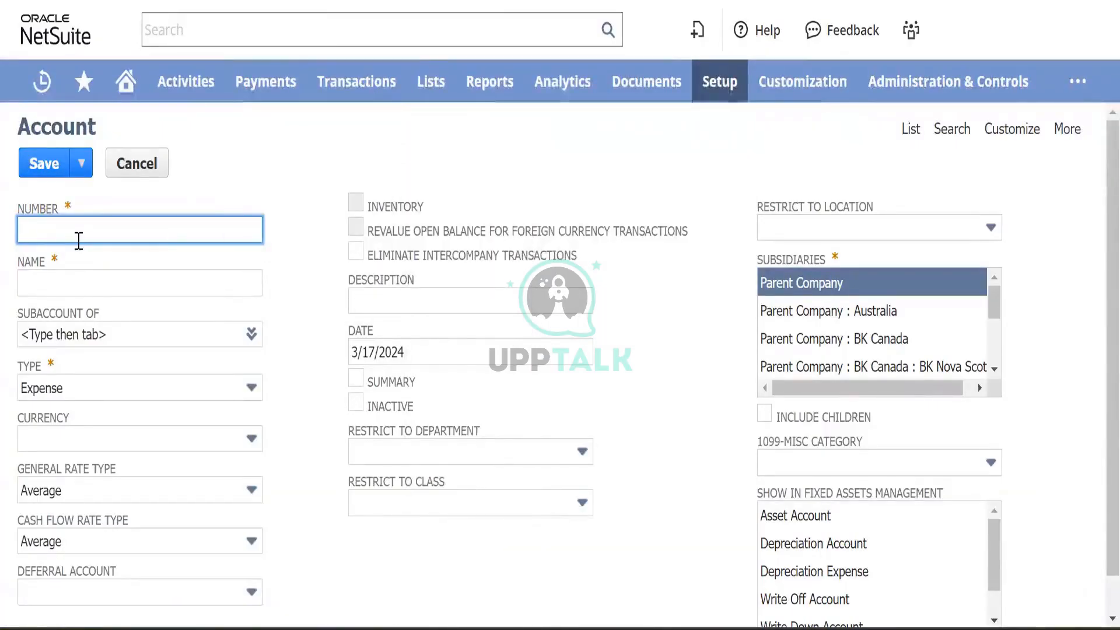
type("1000")
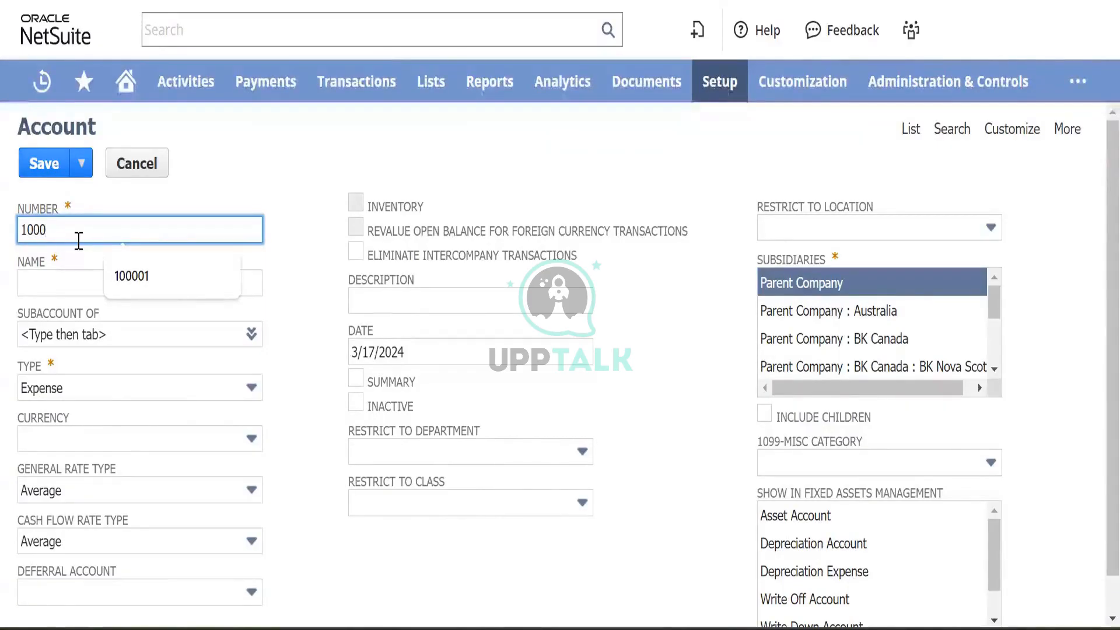
type("50")
key("Tab")
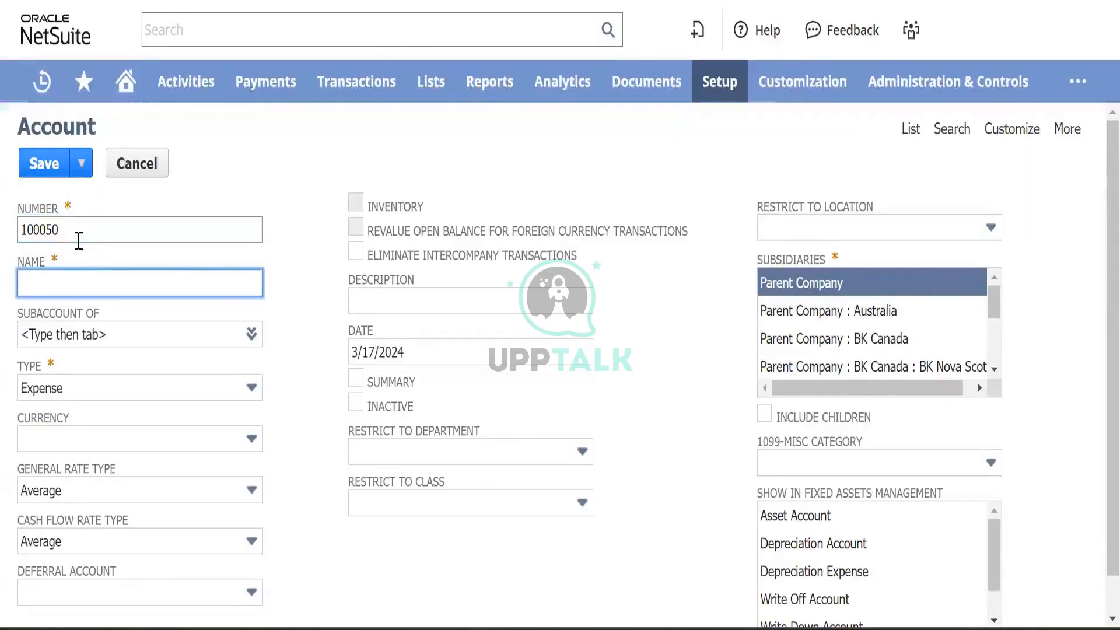
- Name the account HSBC Bank - CAD and make it a Primary Bank account
type("HSBC Ban")
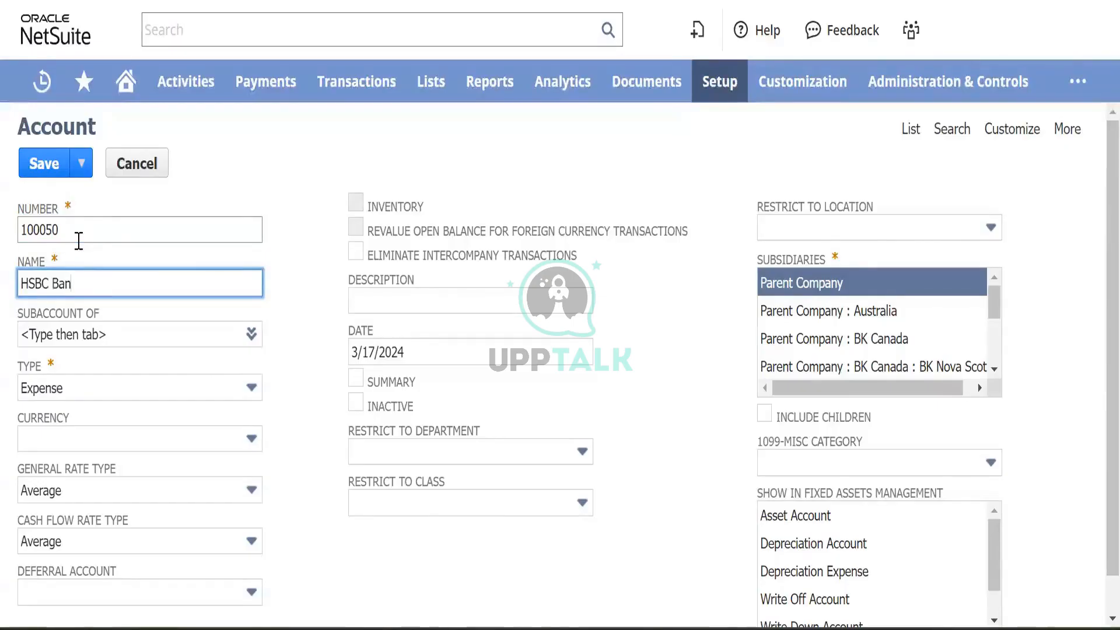
type("k - CAD")
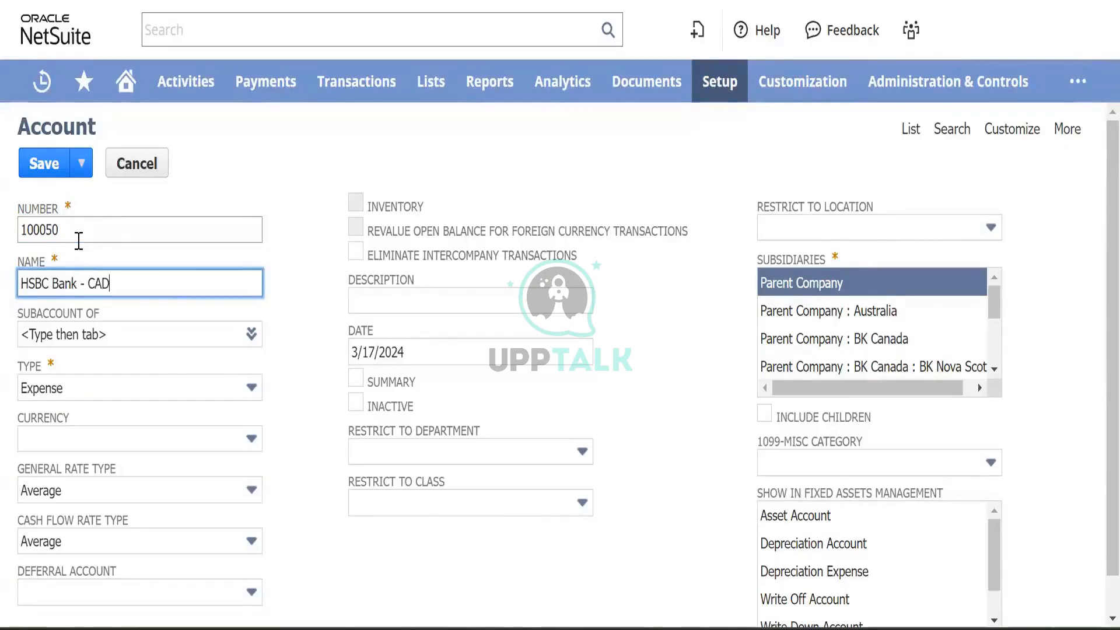
key("Tab")
key("Tab")
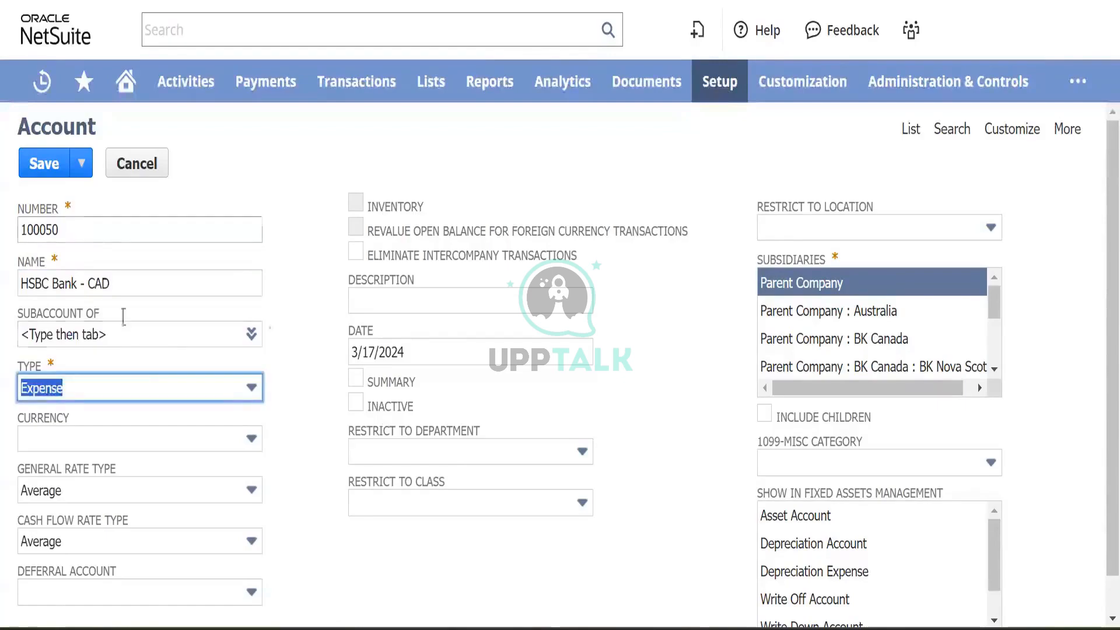
left_click(158, 389)
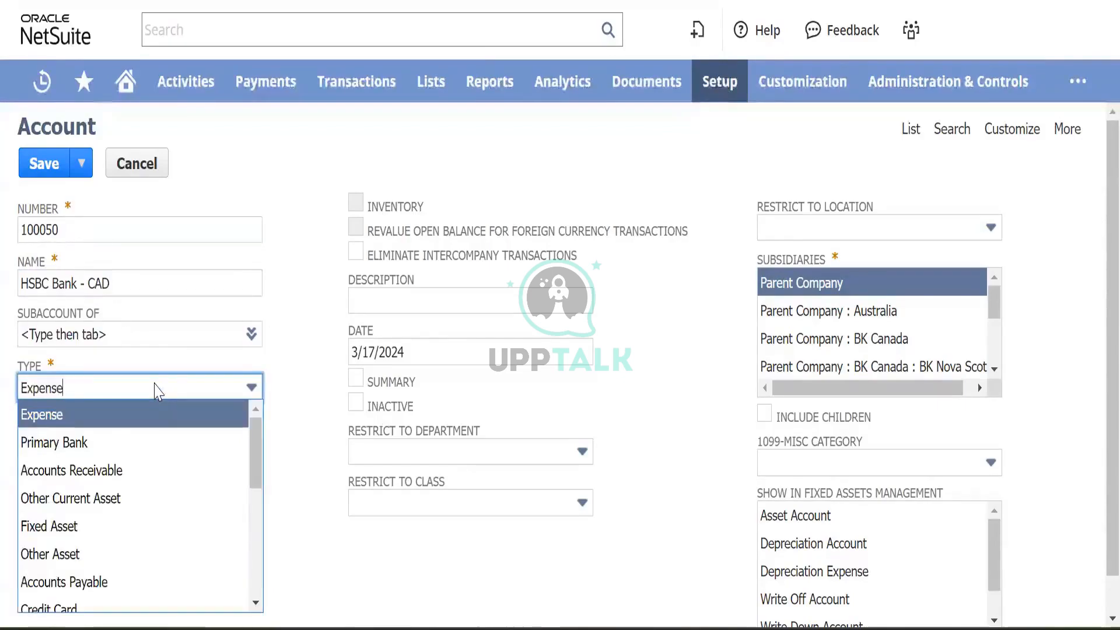
left_click(120, 444)
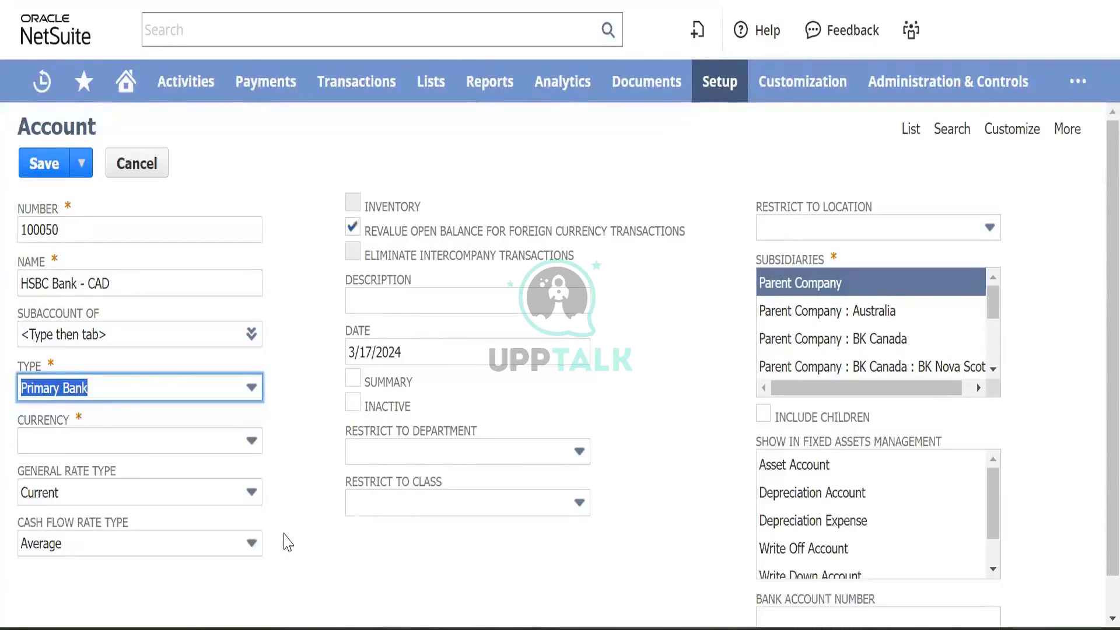
scroll(286, 542, "down", 1)
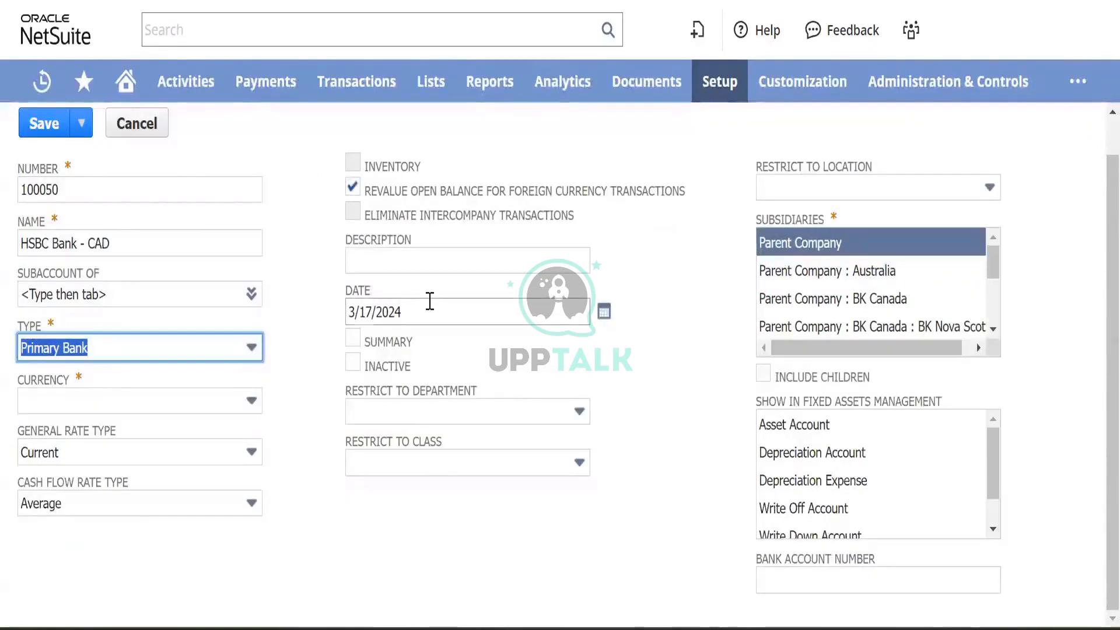
left_click(430, 301)
key("Tab")
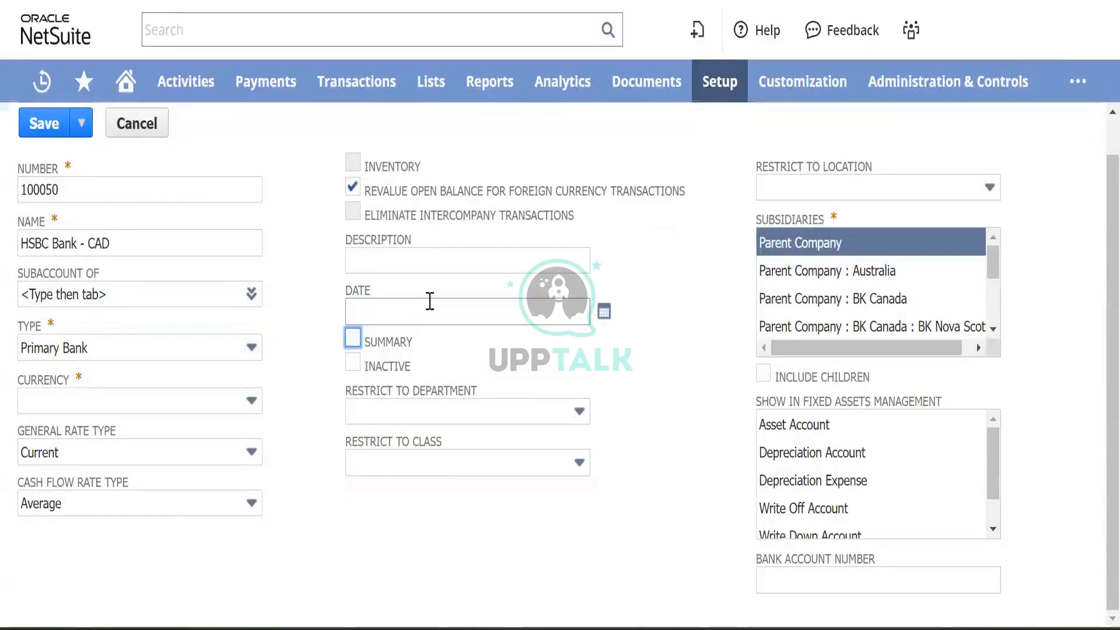
- Assign subsidiary BK Nova Scotia and currency Canadian Dollar, then save the account
left_click(856, 327)
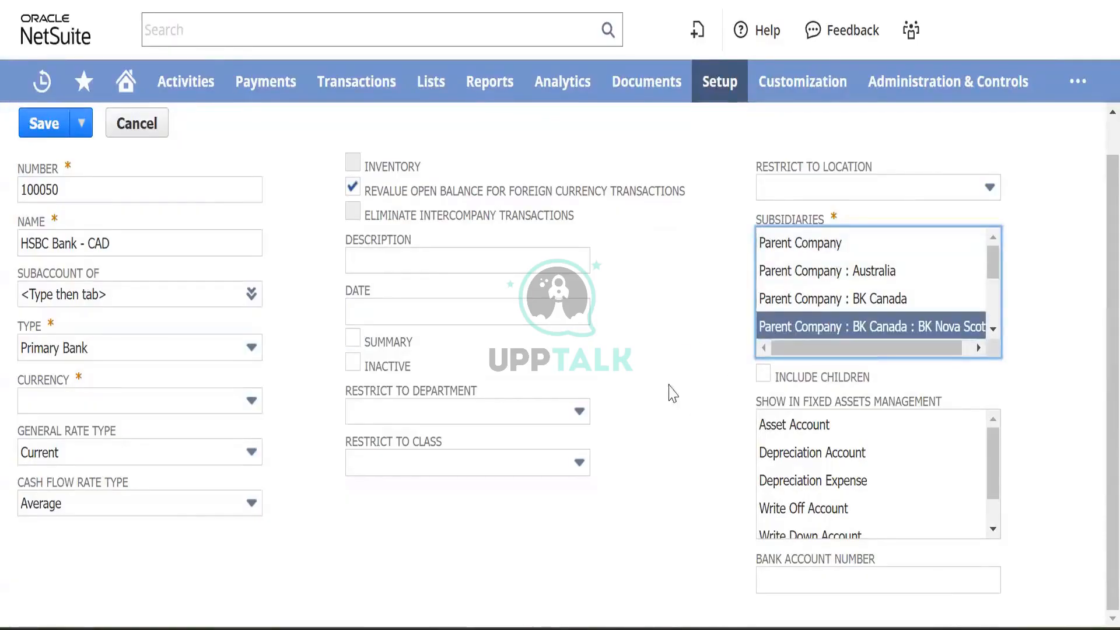
scroll(671, 315, "up", 1)
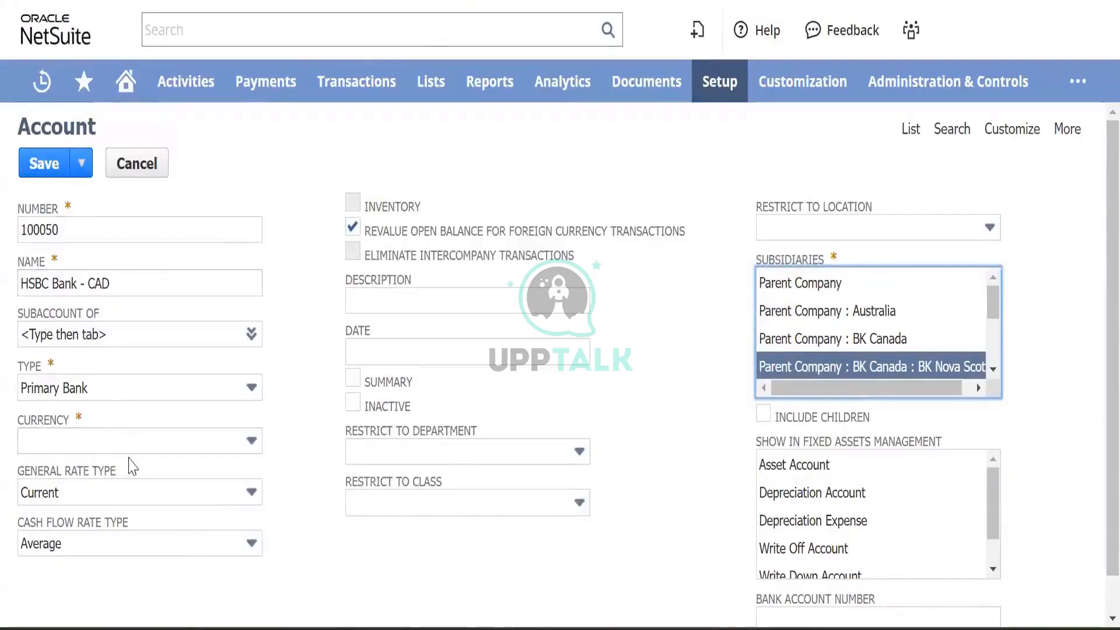
left_click(172, 440)
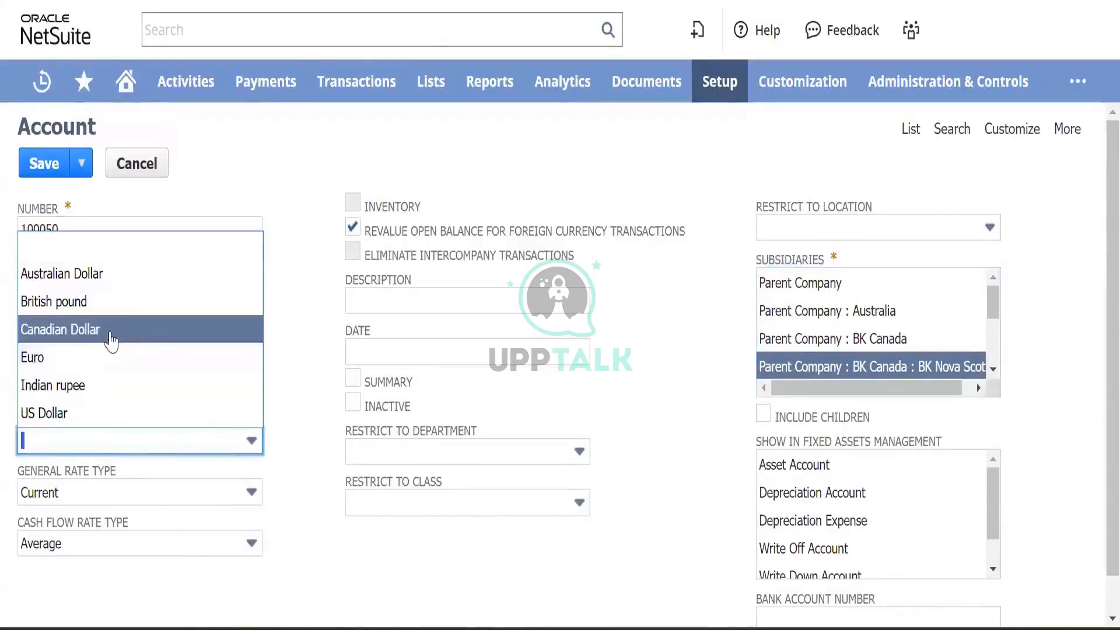
left_click(64, 329)
left_click(303, 350)
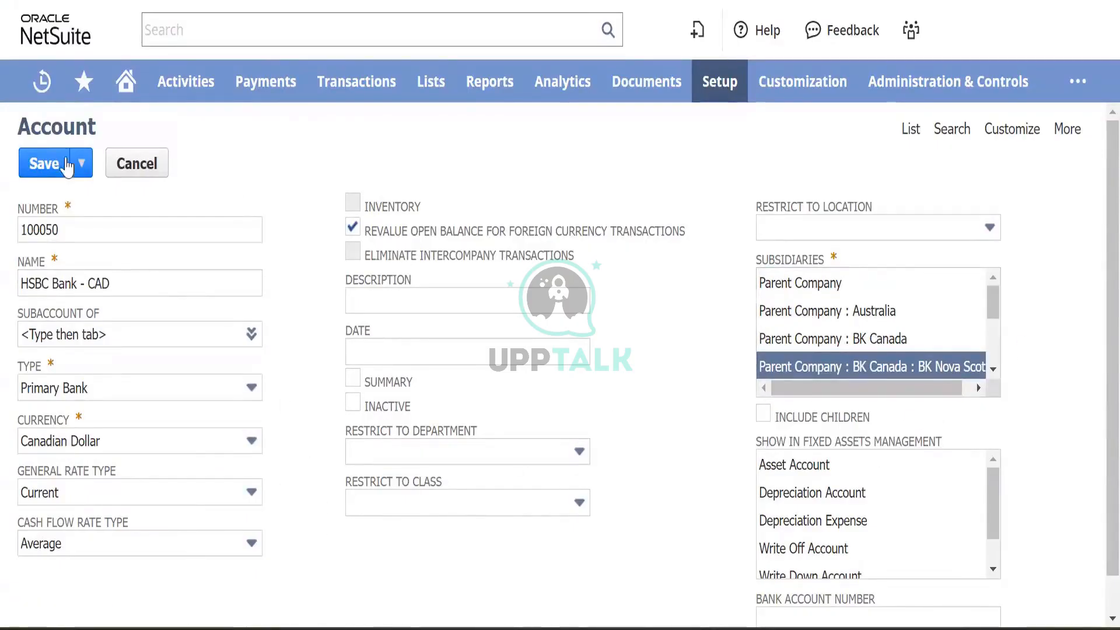
left_click(47, 169)
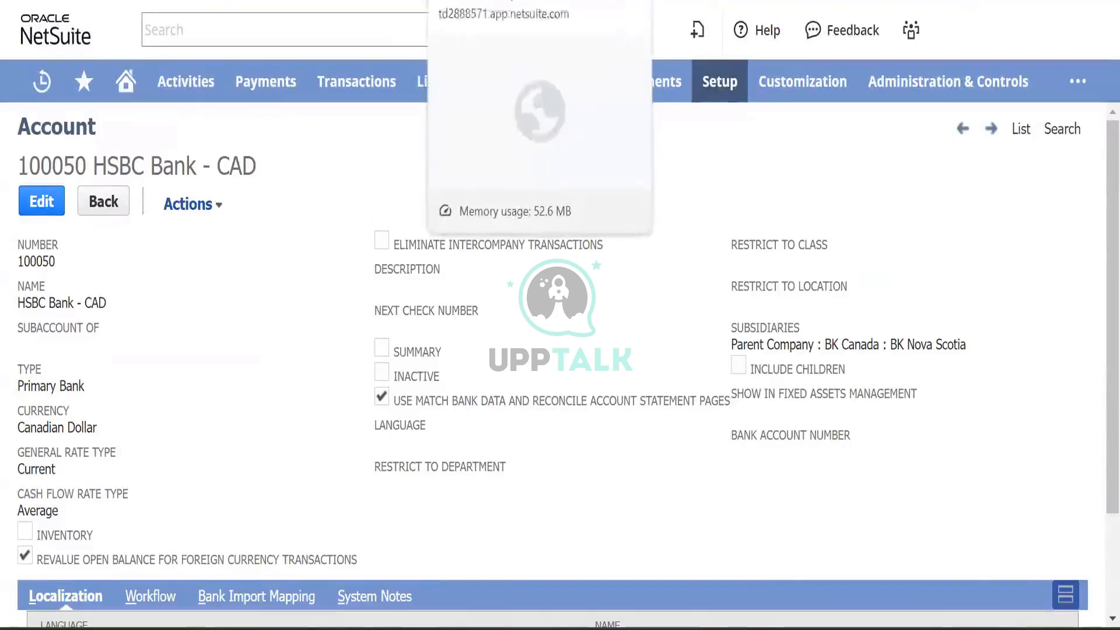
- Switch back to the Magna Services bill payment tab
left_click(497, 1)
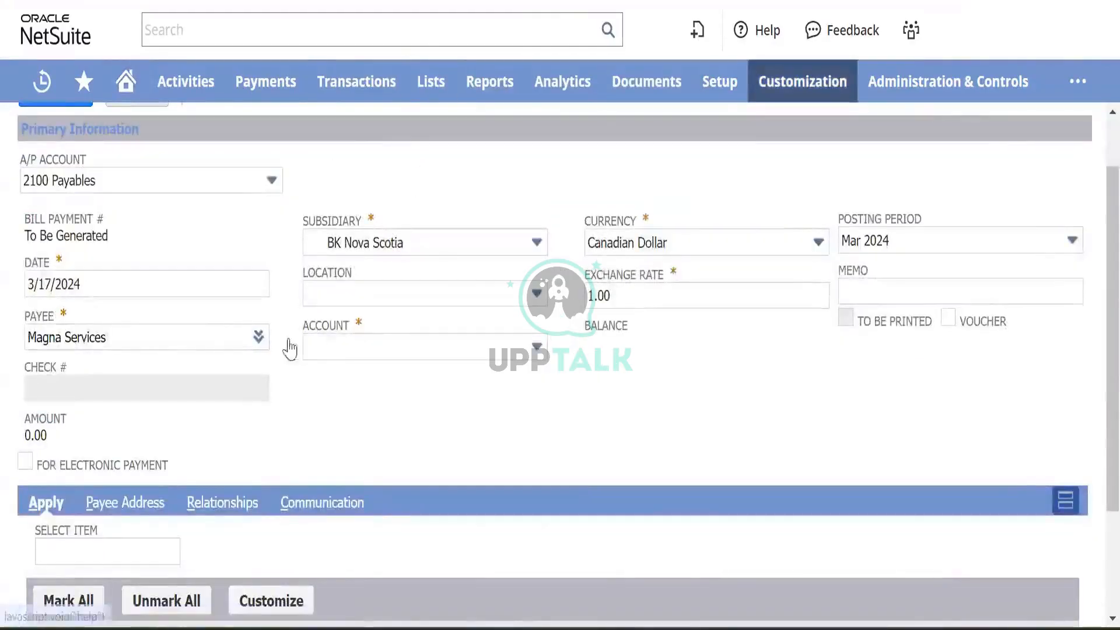
- Reload the bill payment form and set payee Magna Services with subsidiary BK Nova Scotia
scroll(300, 308, "up", 1)
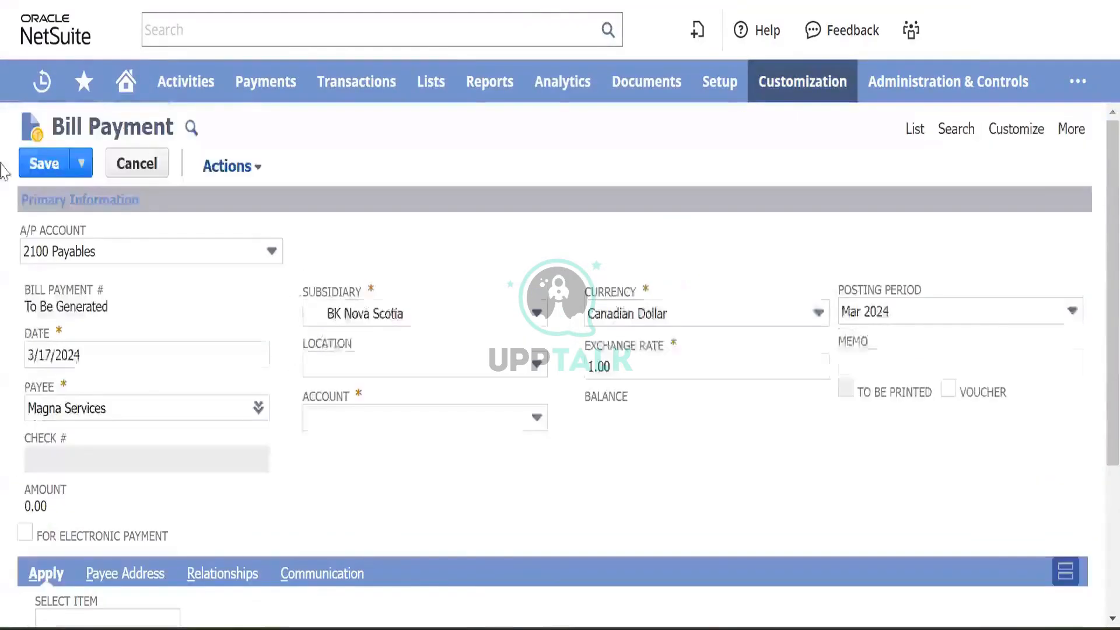
key("F5")
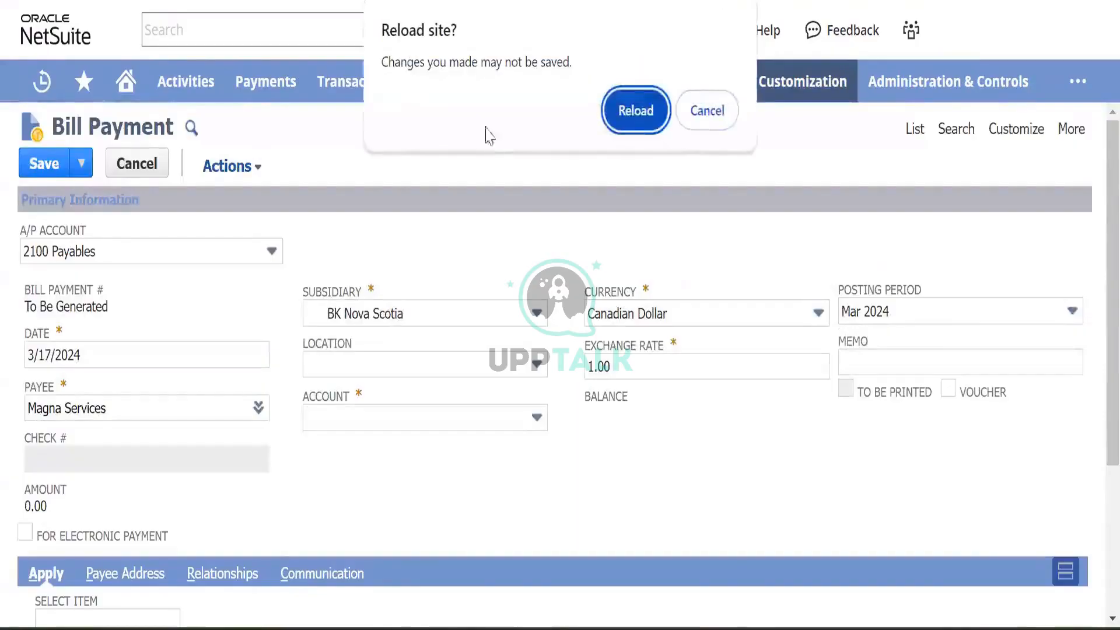
left_click(628, 125)
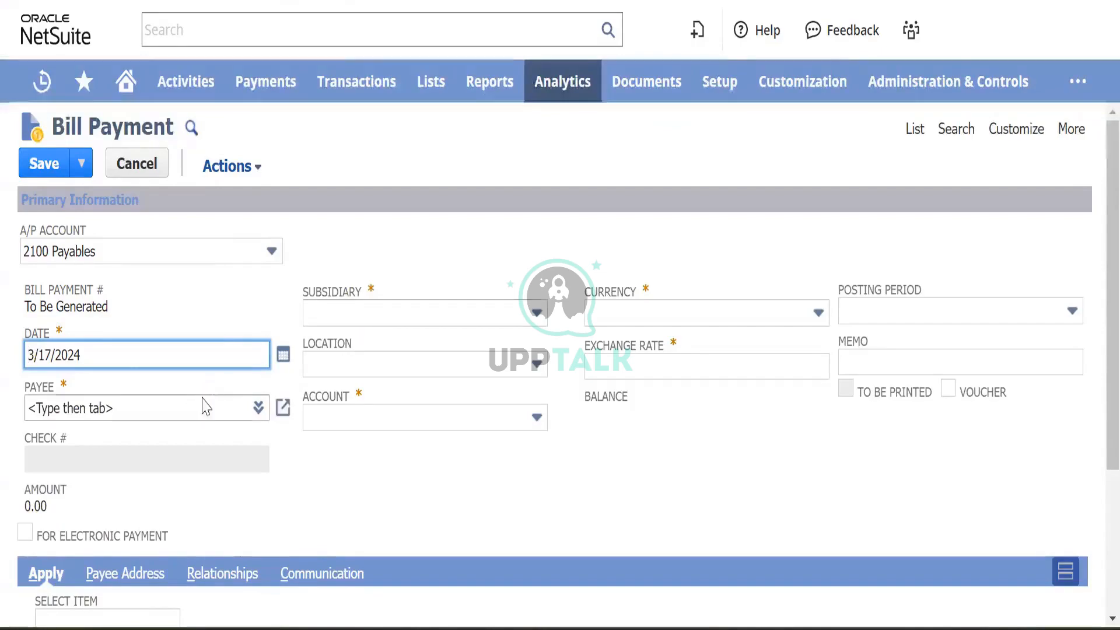
left_click(103, 406)
type("magna")
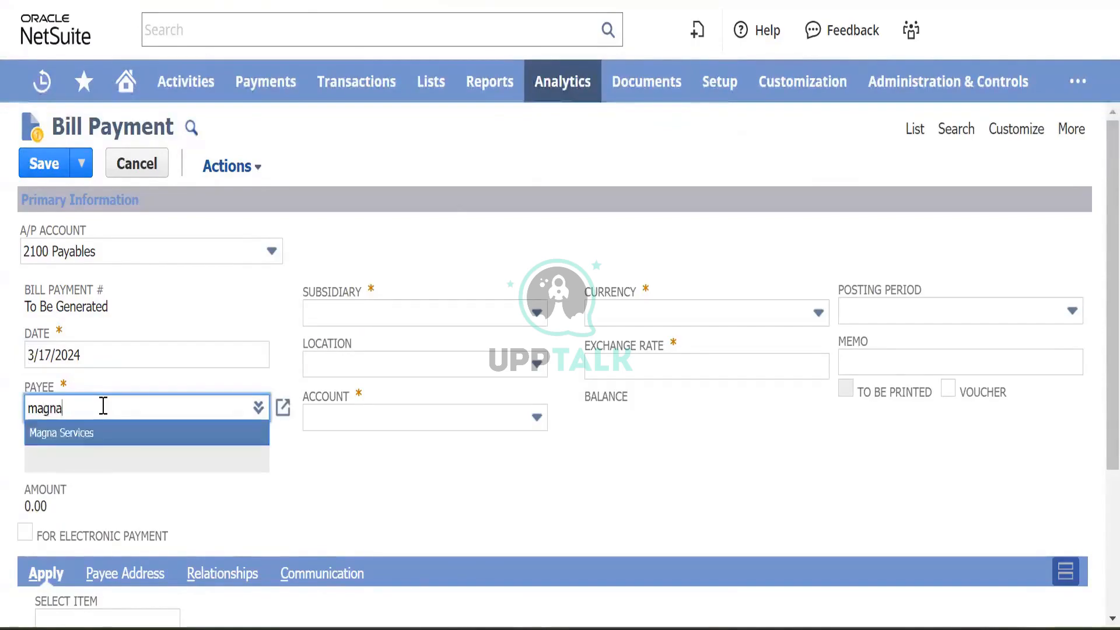
key("Tab")
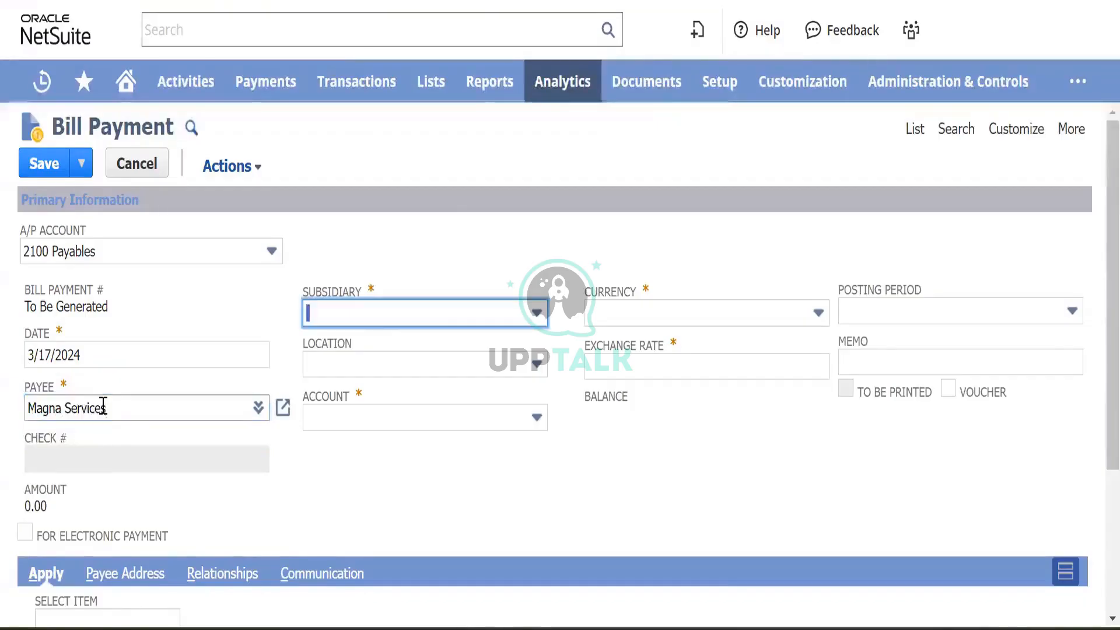
left_click(433, 327)
left_click(396, 394)
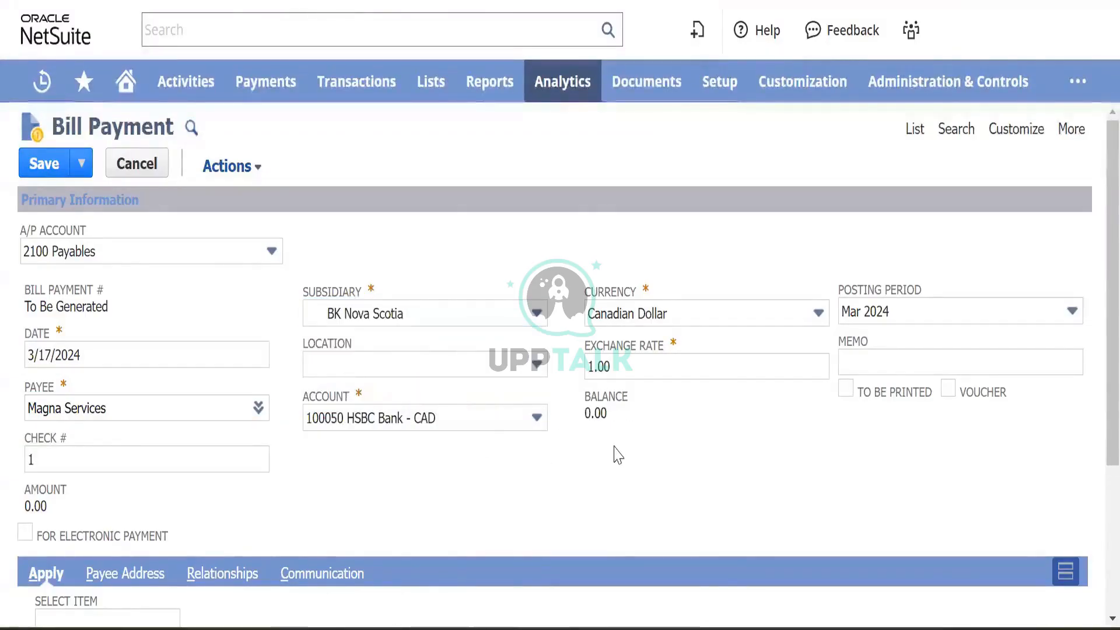
scroll(615, 454, "down", 4)
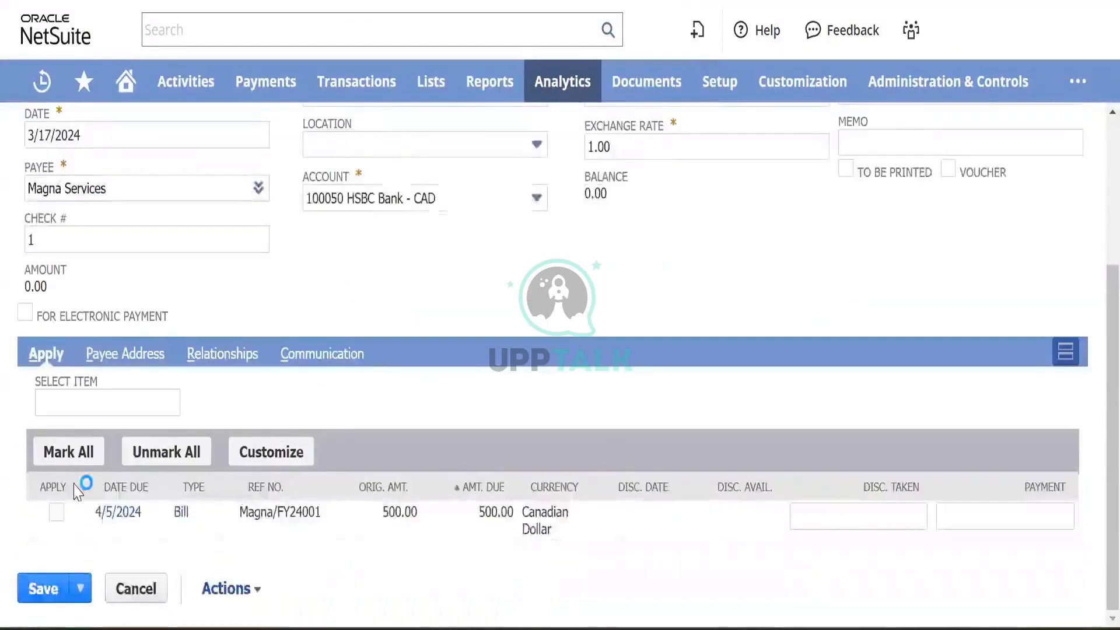
- Apply a 300.00 partial payment to bill Magna/FY24001 and save the payment
left_click(56, 512)
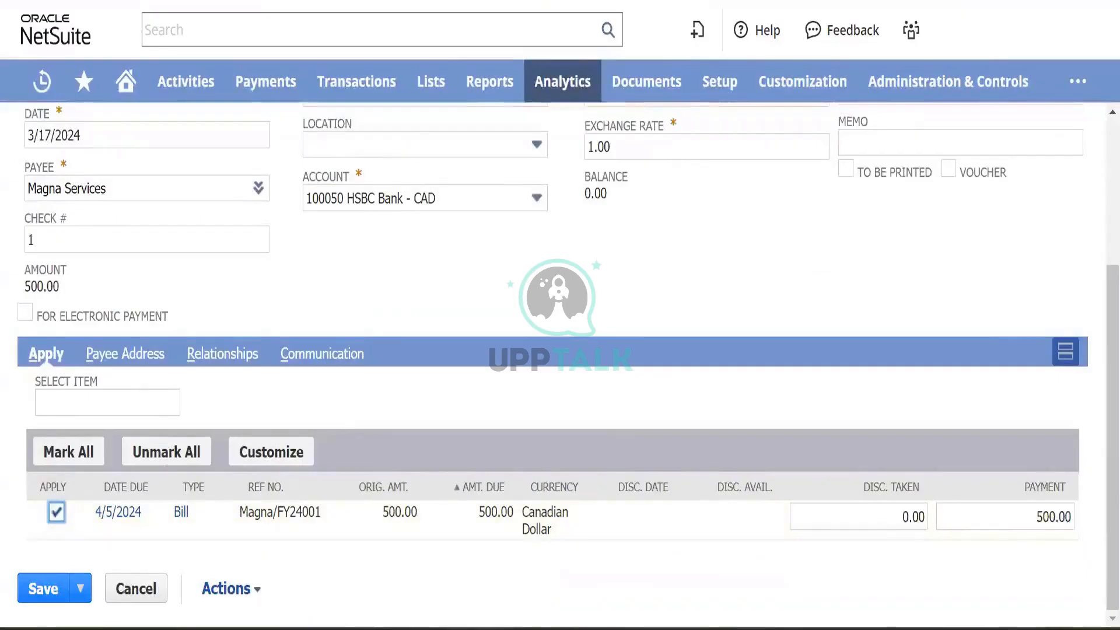
left_click(966, 517)
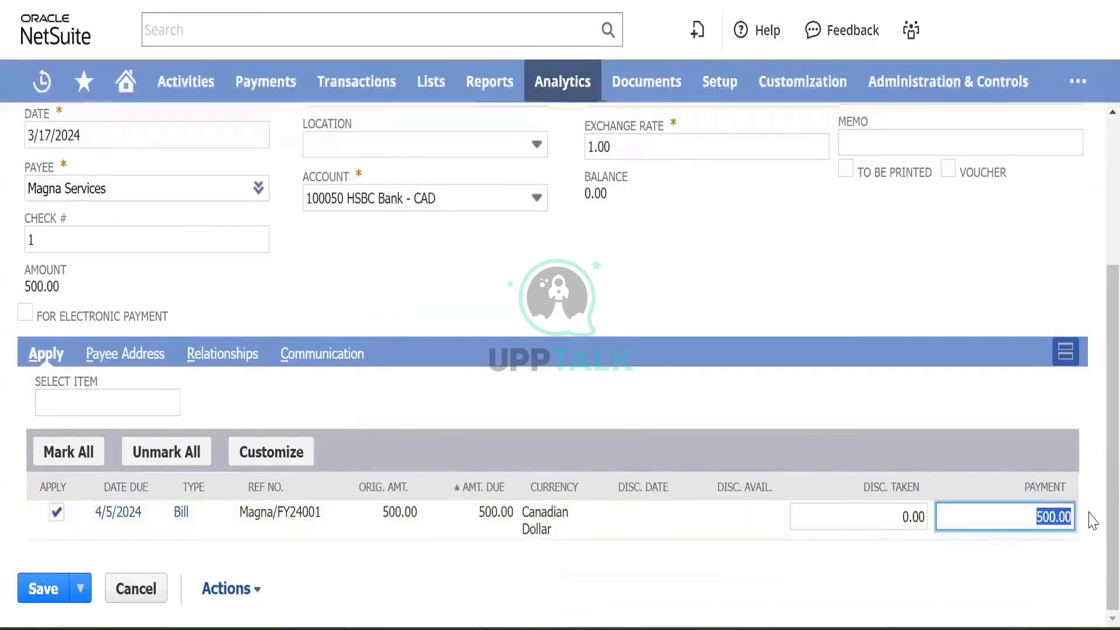
type("300")
left_click(1094, 520)
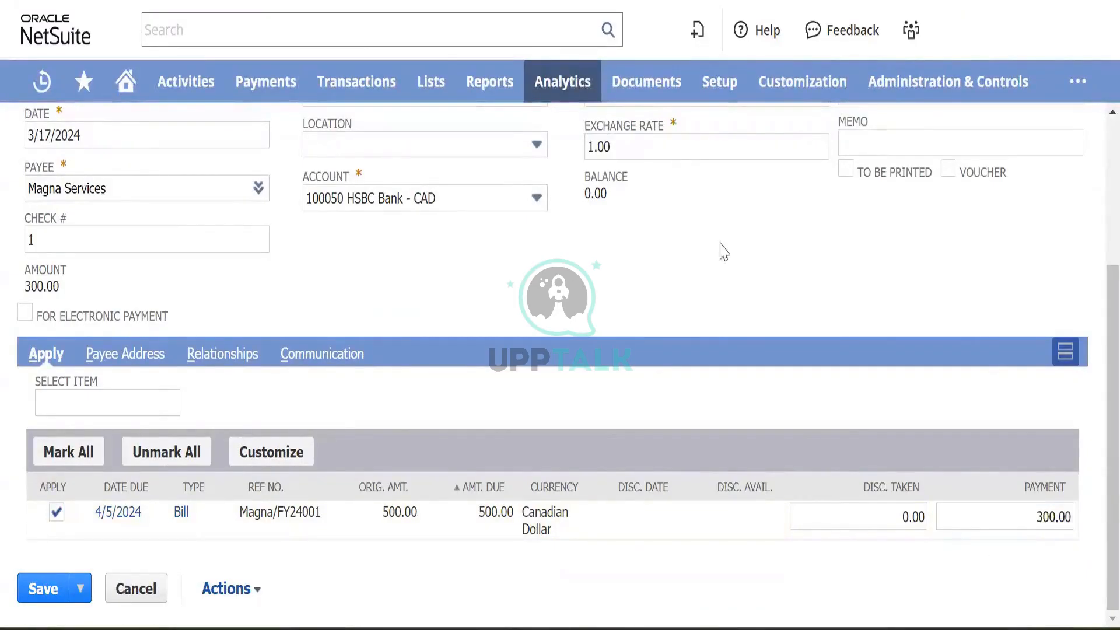
scroll(362, 310, "up", 4)
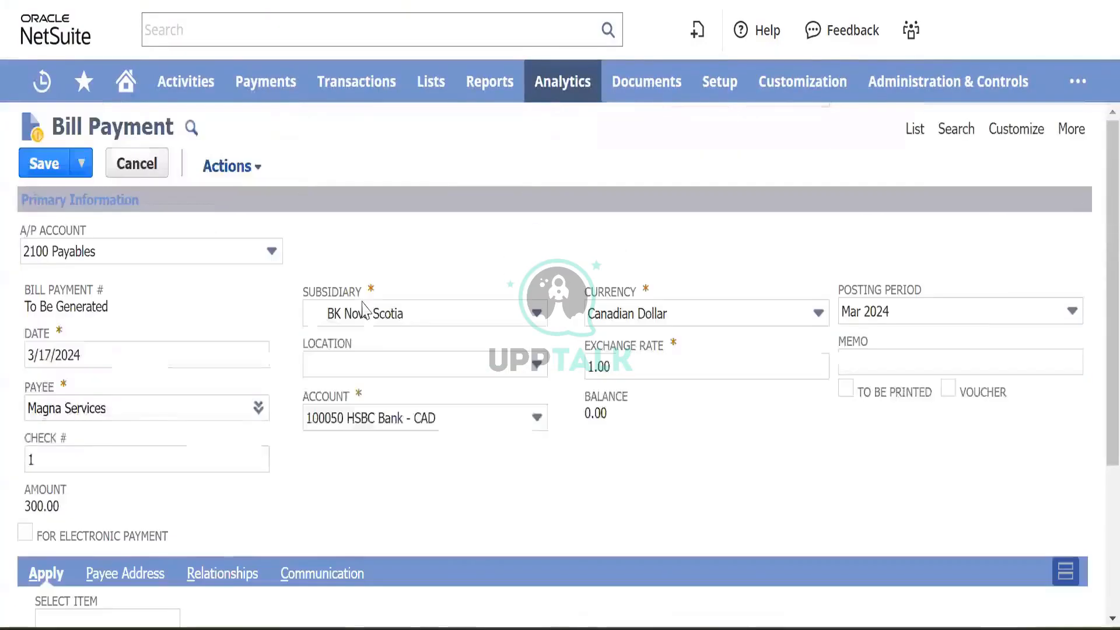
left_click(52, 171)
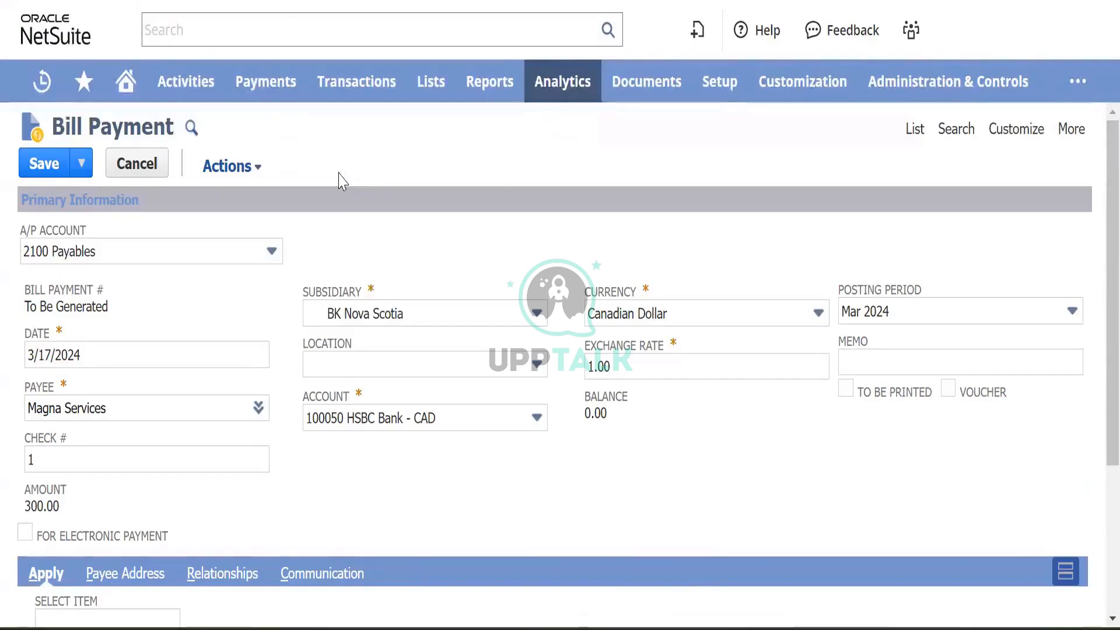
scroll(342, 181, "down", 3)
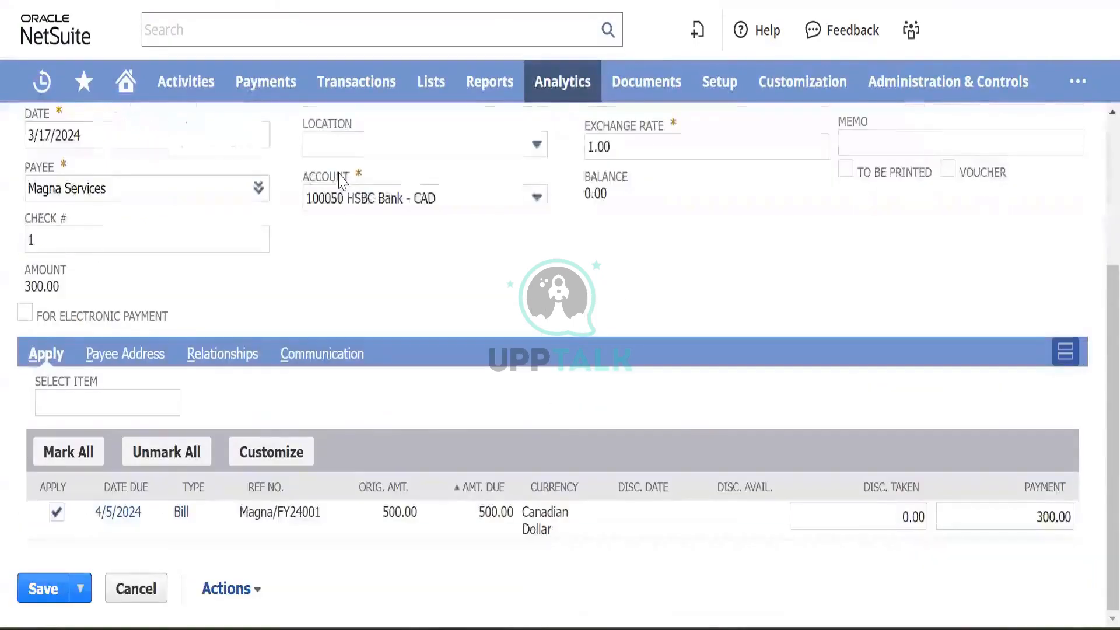
scroll(344, 182, "up", 1)
scroll(344, 182, "up", 3)
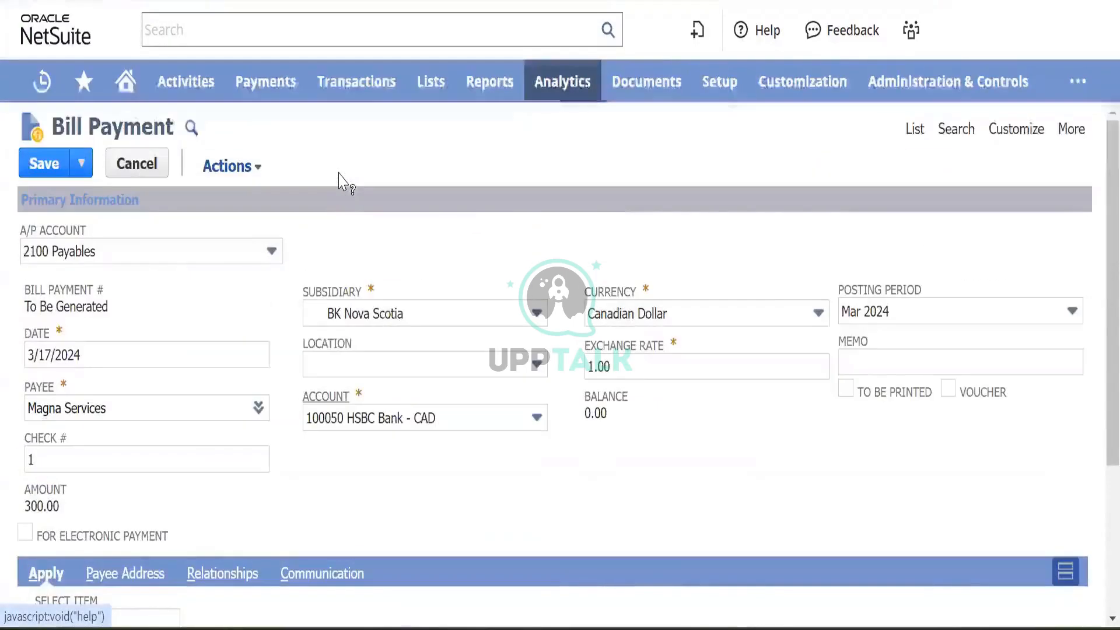
left_click(48, 168)
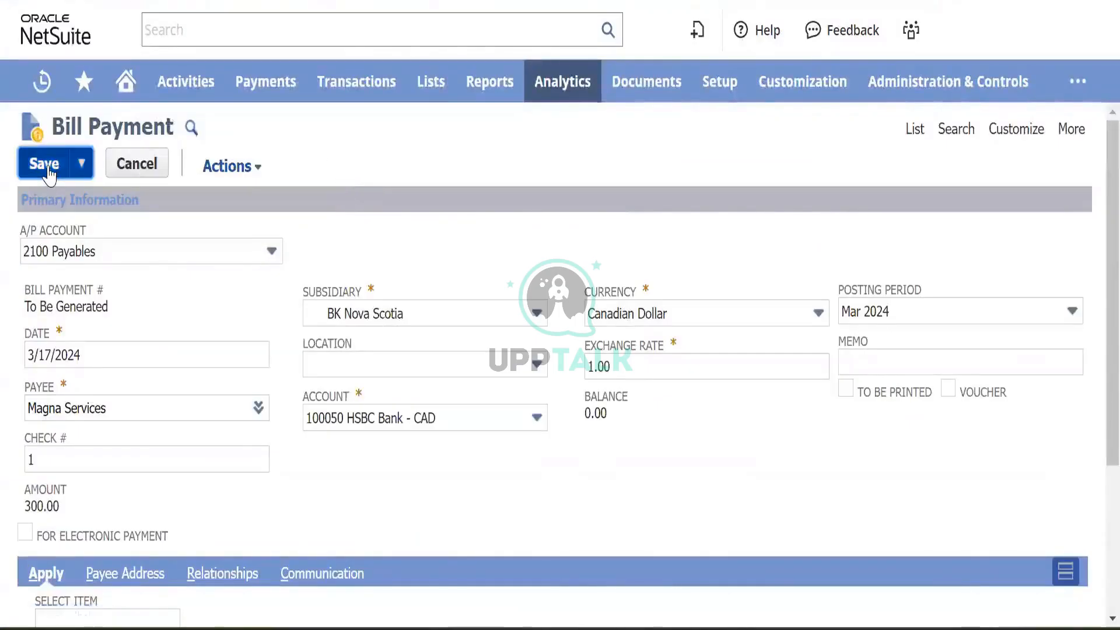
- Dismiss the already-submitted warning so the 300.00 Magna Services payment is saved
left_click(692, 106)
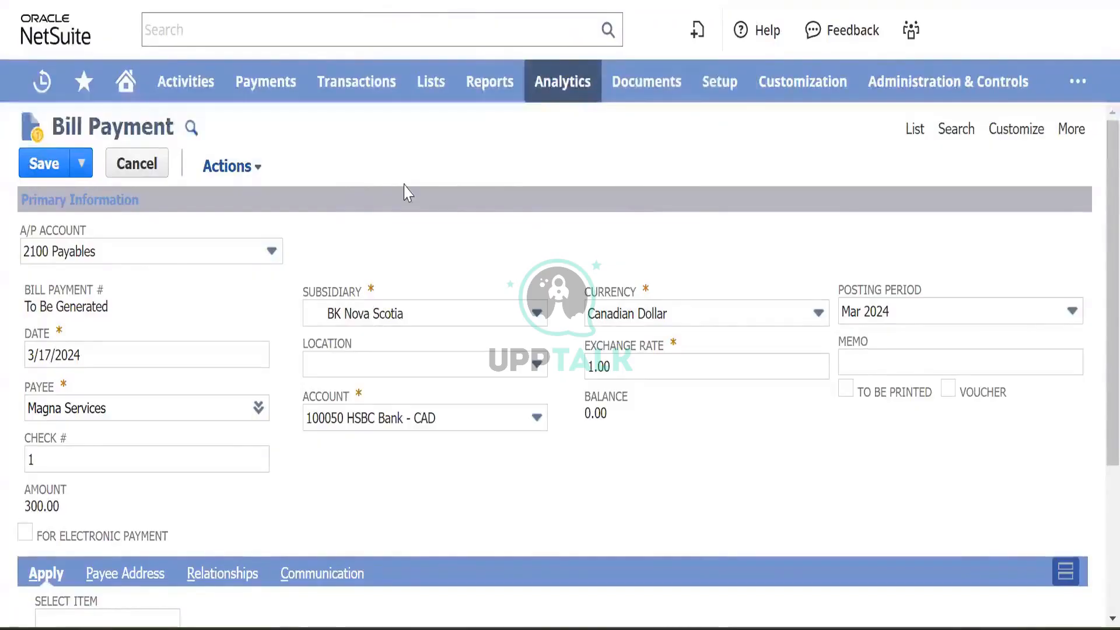
scroll(405, 190, "down", 4)
scroll(405, 191, "up", 4)
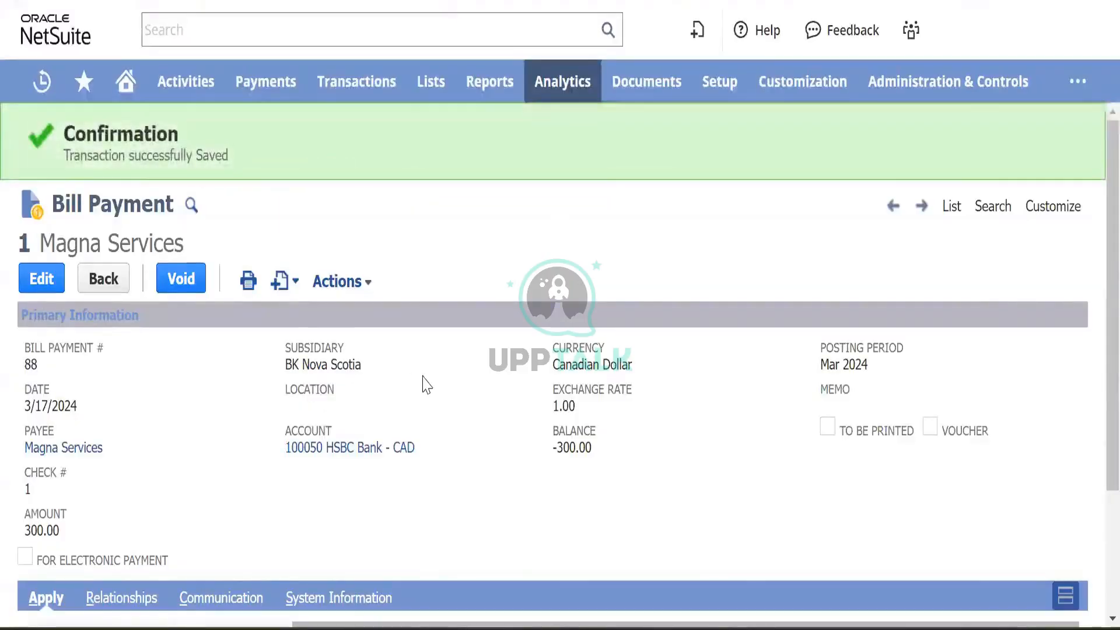
scroll(425, 383, "down", 3)
scroll(409, 233, "up", 1)
- View the payment's GL impact: HSBC Bank - CAD credited, 2100 Payables debited
left_click(344, 165)
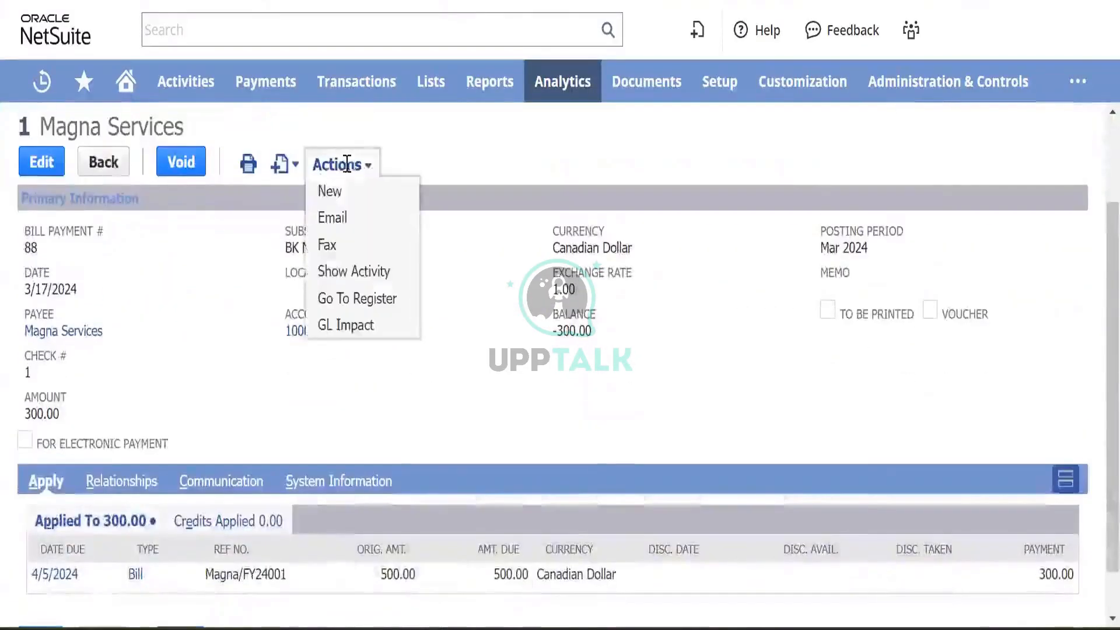
left_click(357, 327)
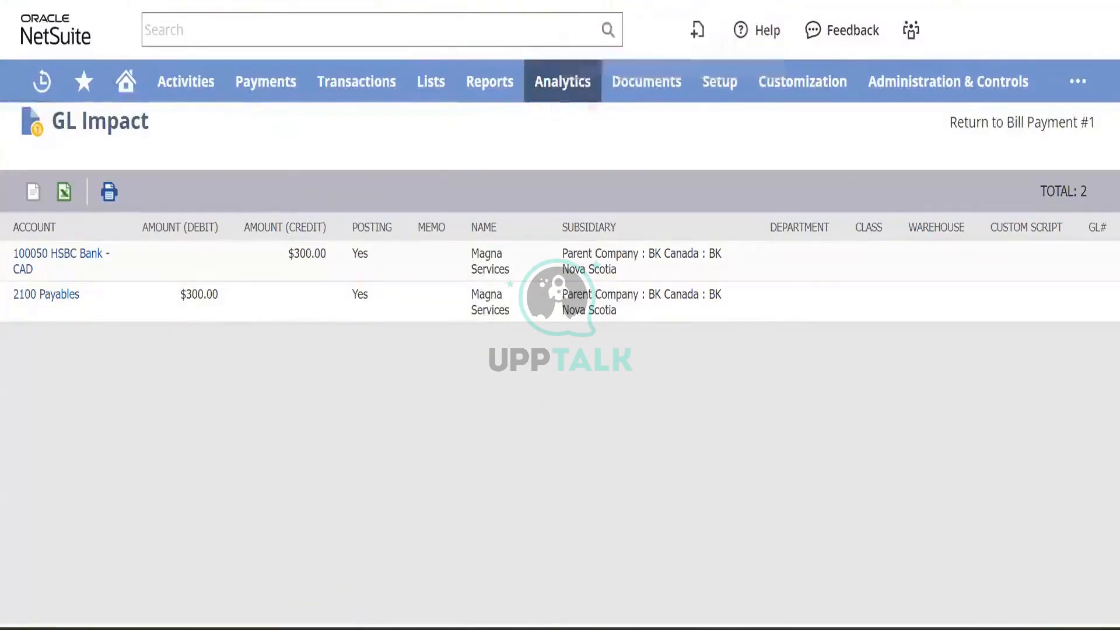
left_click(619, 0)
left_click(619, 0)
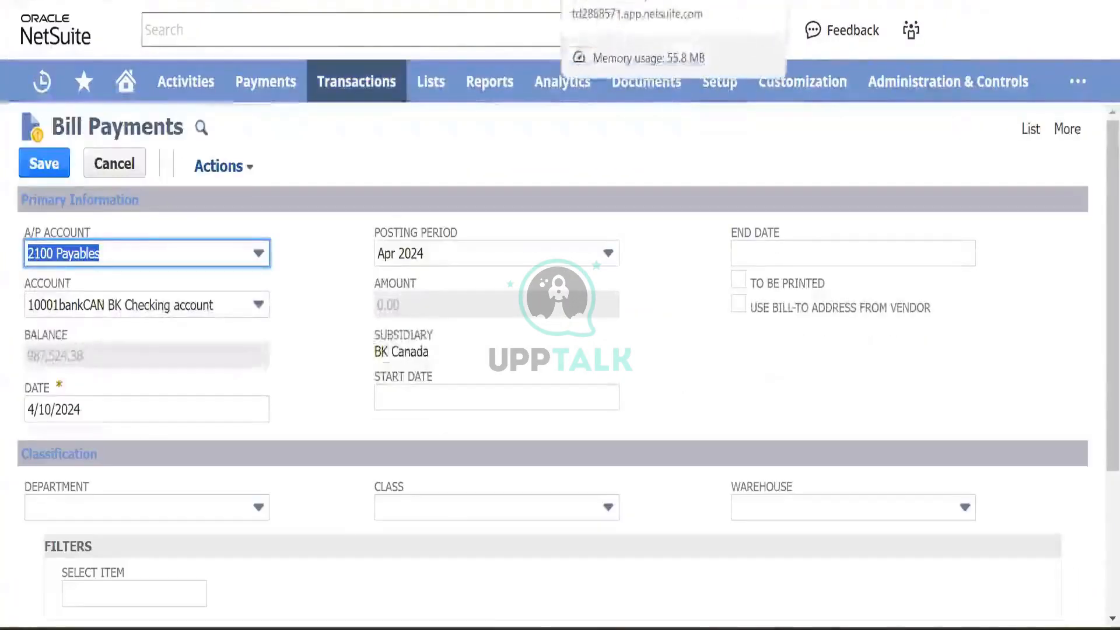
- Show the purchase order PO121 for 500.00 among bill Magna/FY24001's related records
left_click(618, 0)
left_click(624, 114)
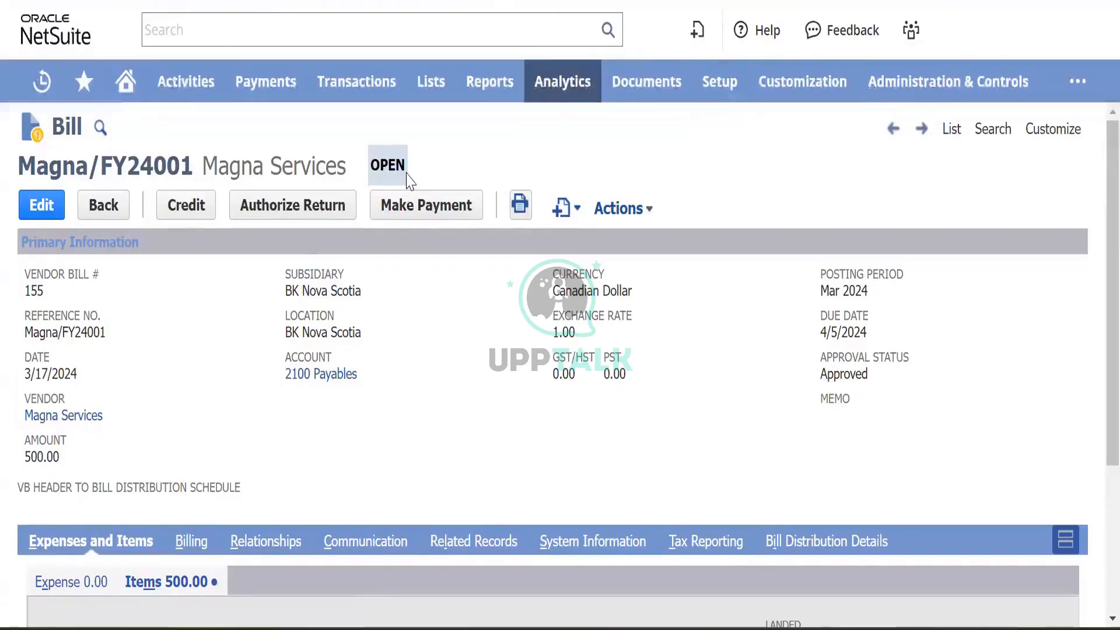
scroll(399, 368, "down", 3)
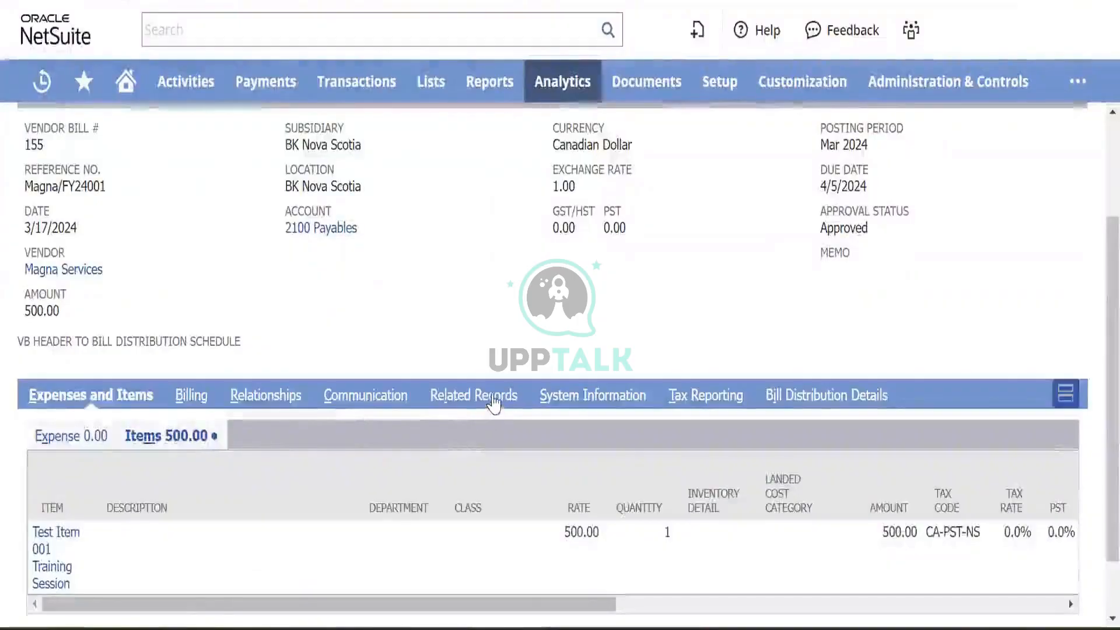
left_click(490, 399)
scroll(374, 338, "down", 1)
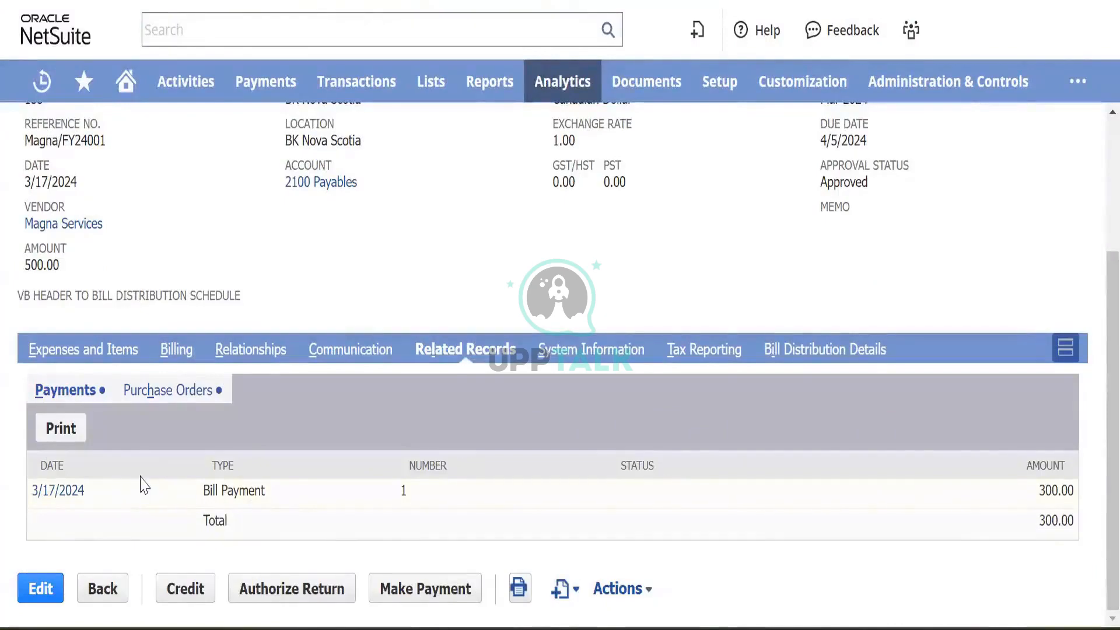
left_click(184, 389)
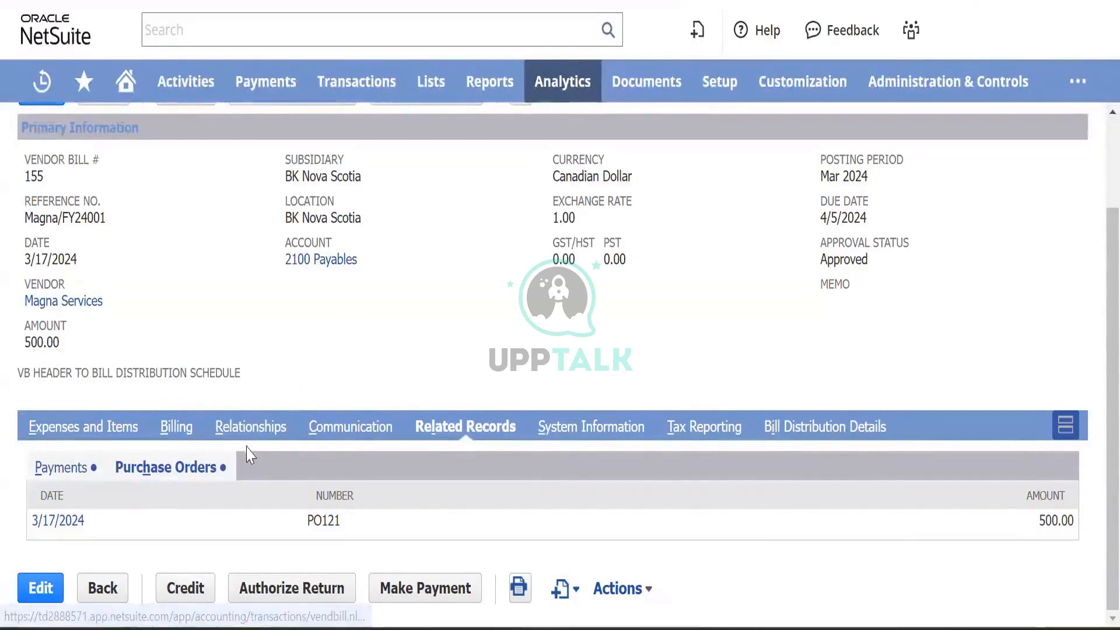
- Bring up bill Magna/FY24001 for Magna Services, still open at 500.00 CAD, due 4/5/2024
left_click(325, 269)
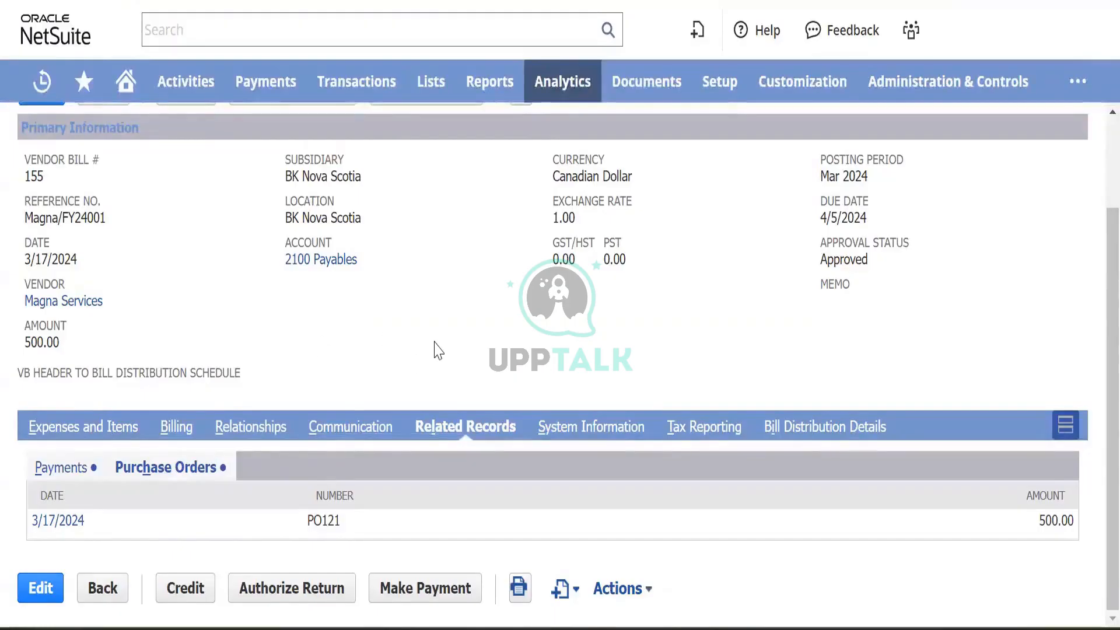
scroll(438, 351, "up", 2)
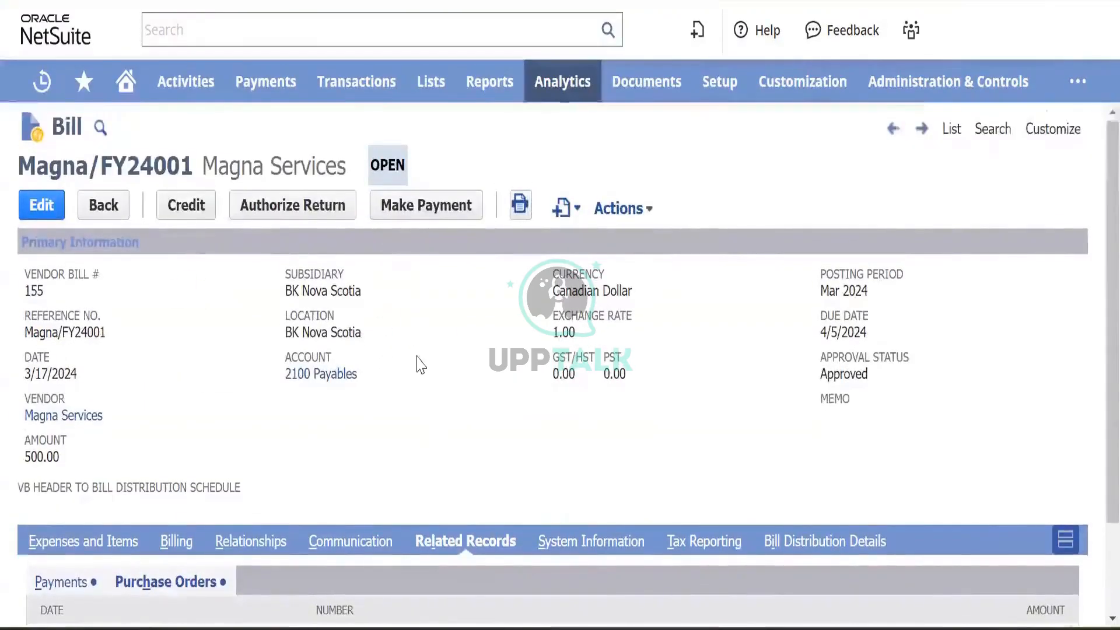
scroll(419, 364, "down", 1)
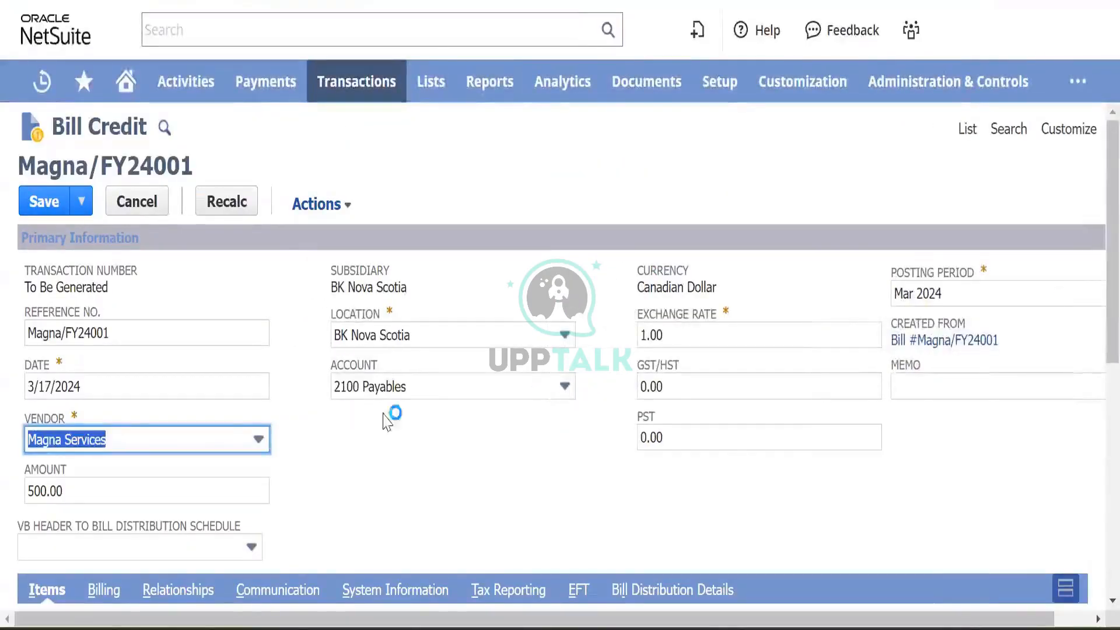
- Open the A/P Aging summary report from Reports > Vendors/Payables in a new tab
mouse_move(292, 394)
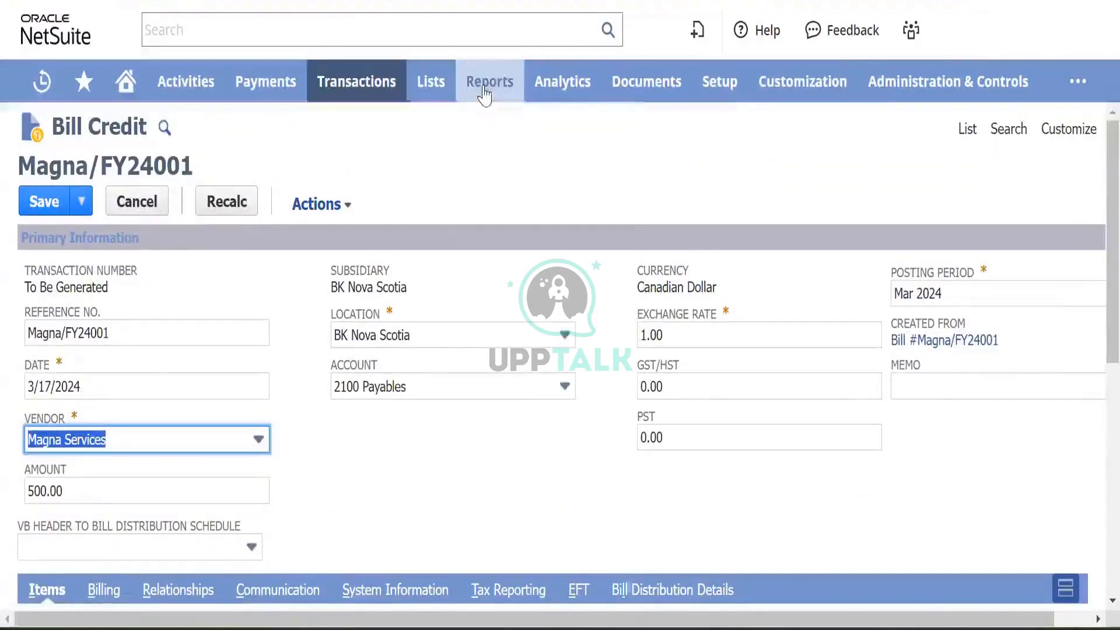
mouse_move(484, 97)
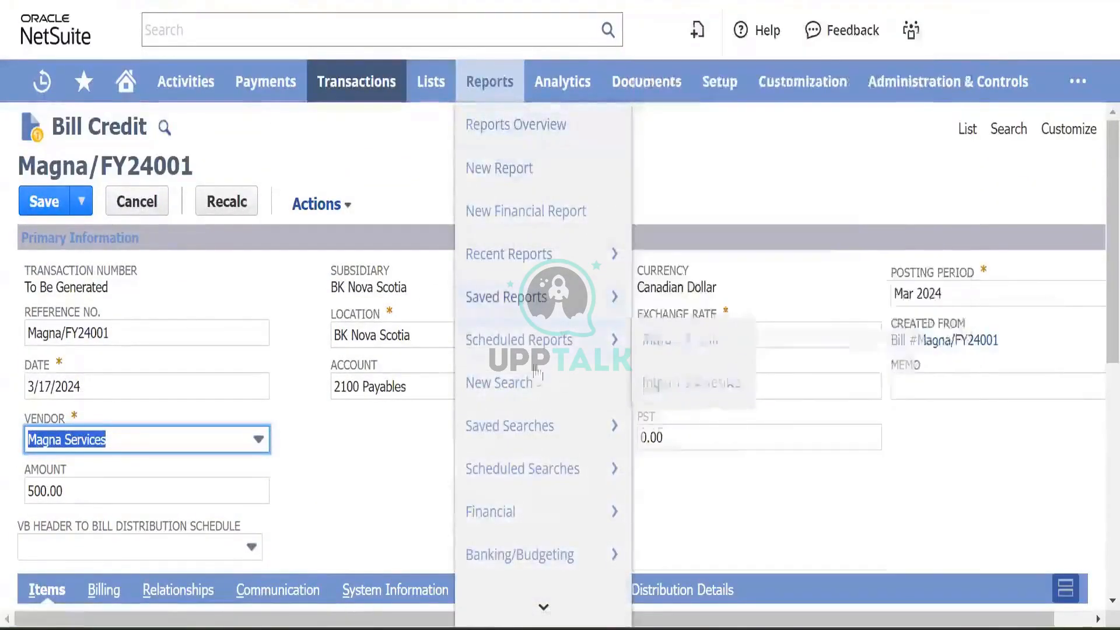
scroll(539, 485, "down", 3)
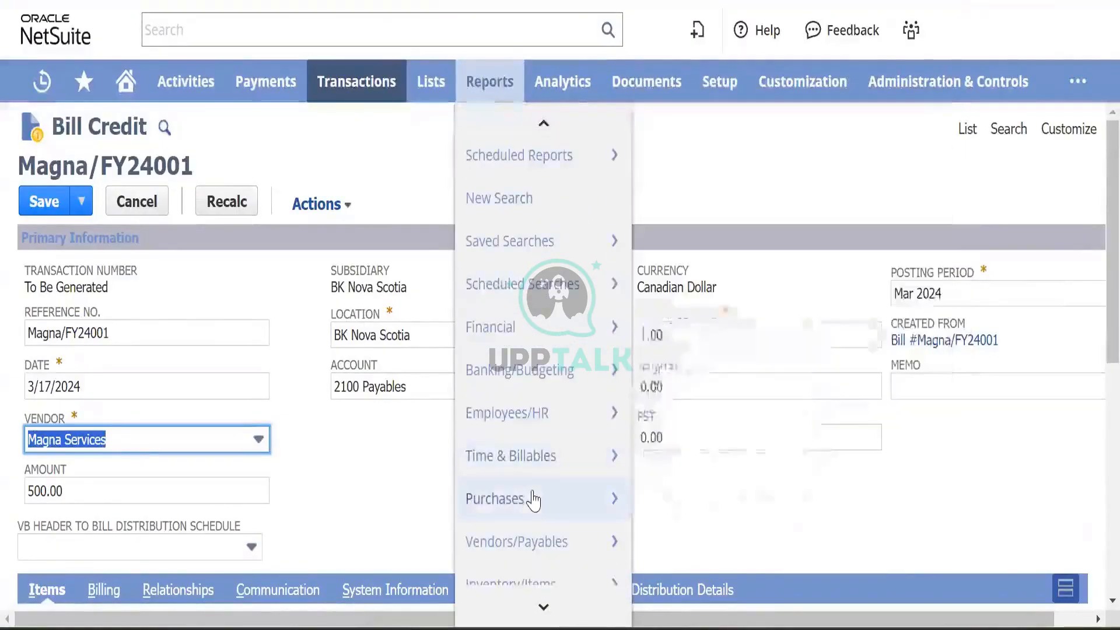
mouse_move(537, 497)
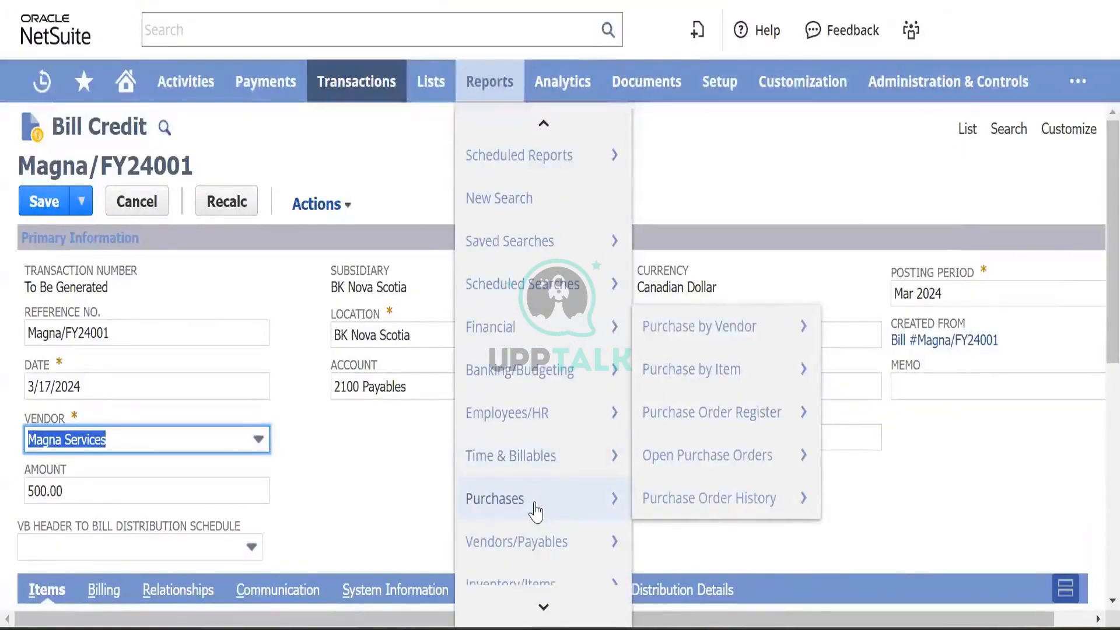
mouse_move(540, 542)
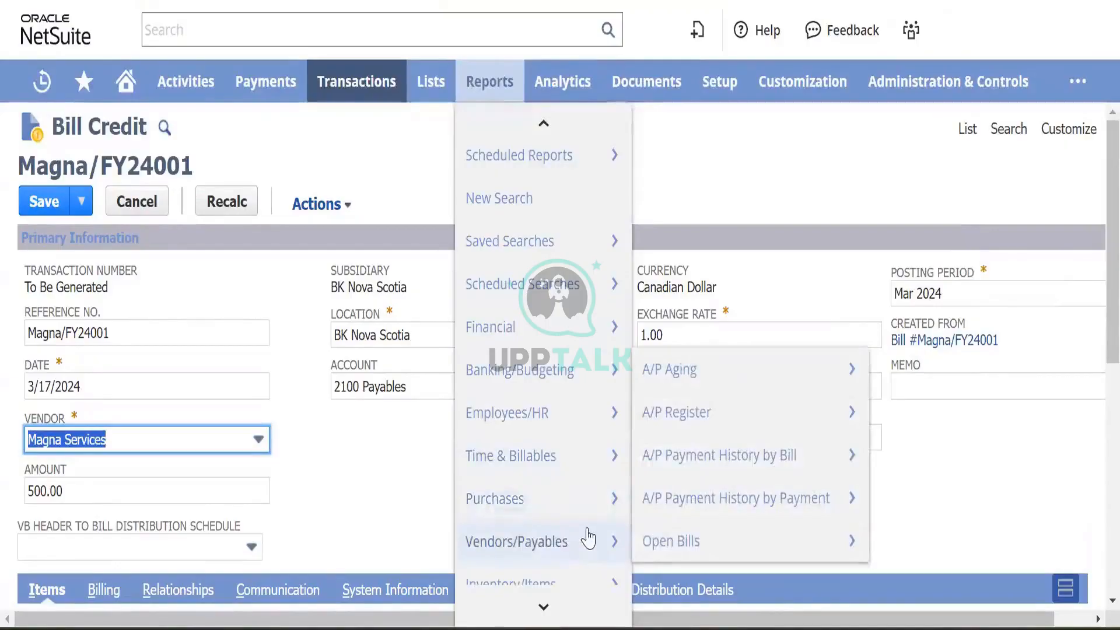
right_click(694, 370)
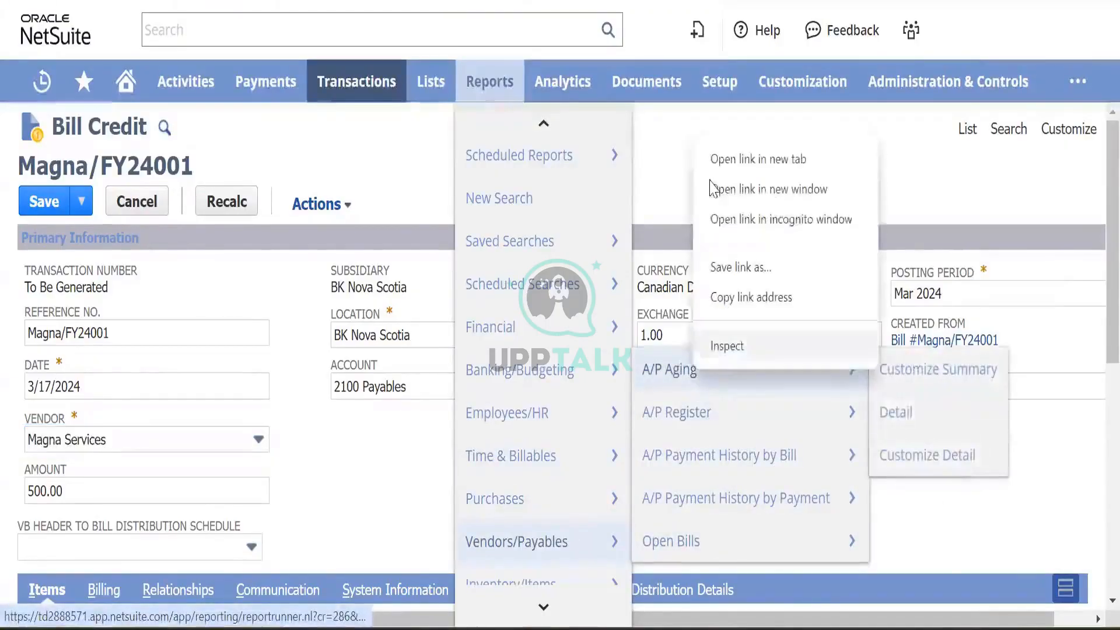
left_click(743, 163)
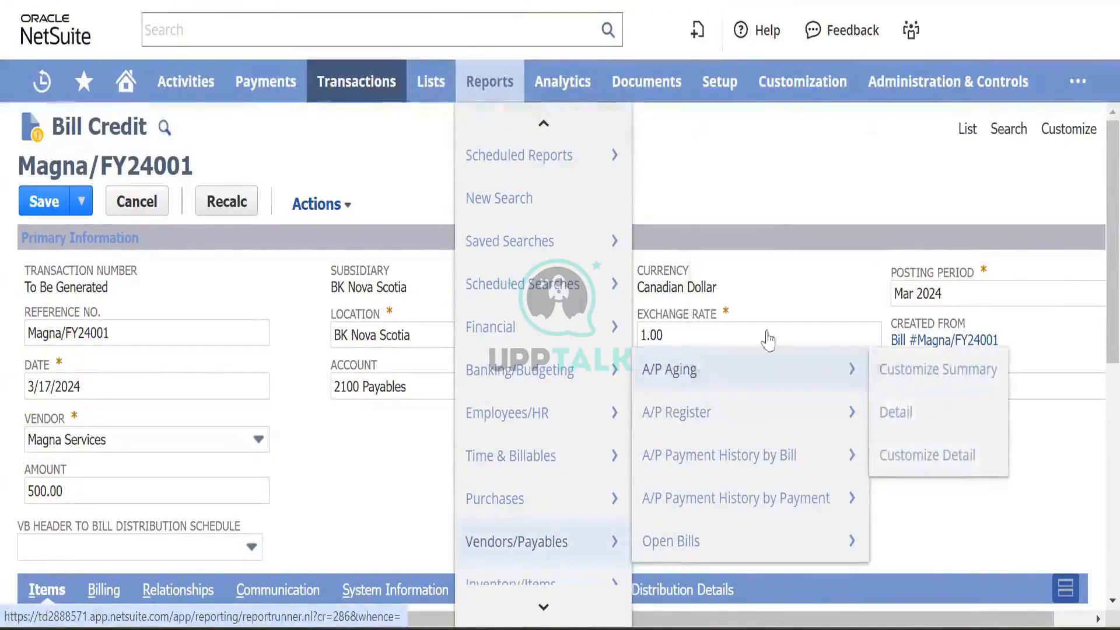
- Open the A/P Register in another new tab and go to the A/P Aging Summary tab
right_click(723, 410)
left_click(752, 198)
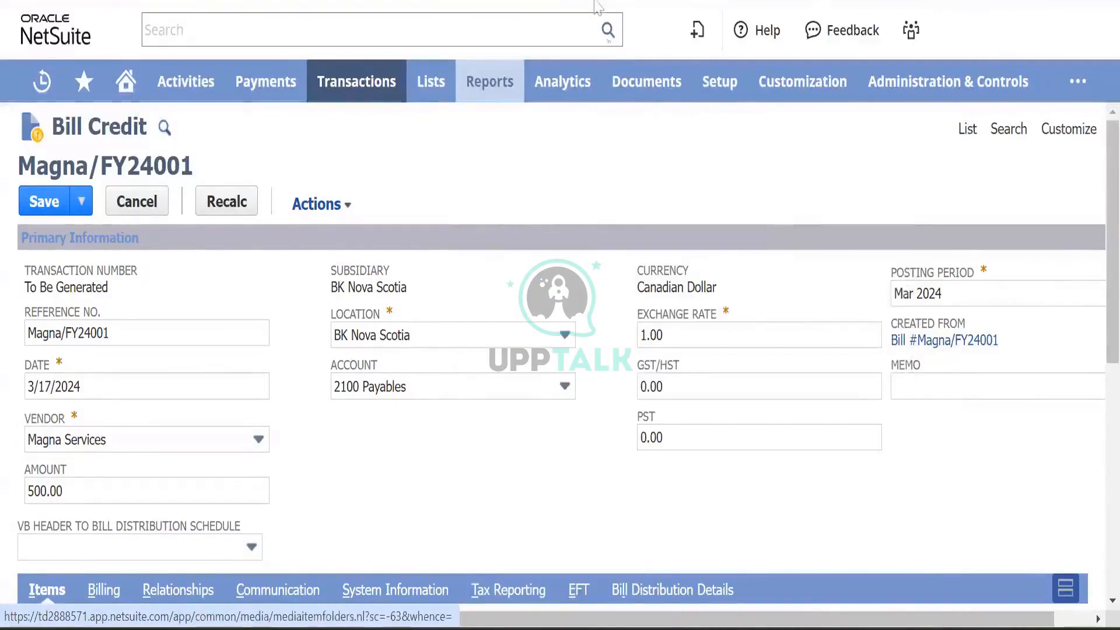
key("ctrl+Tab")
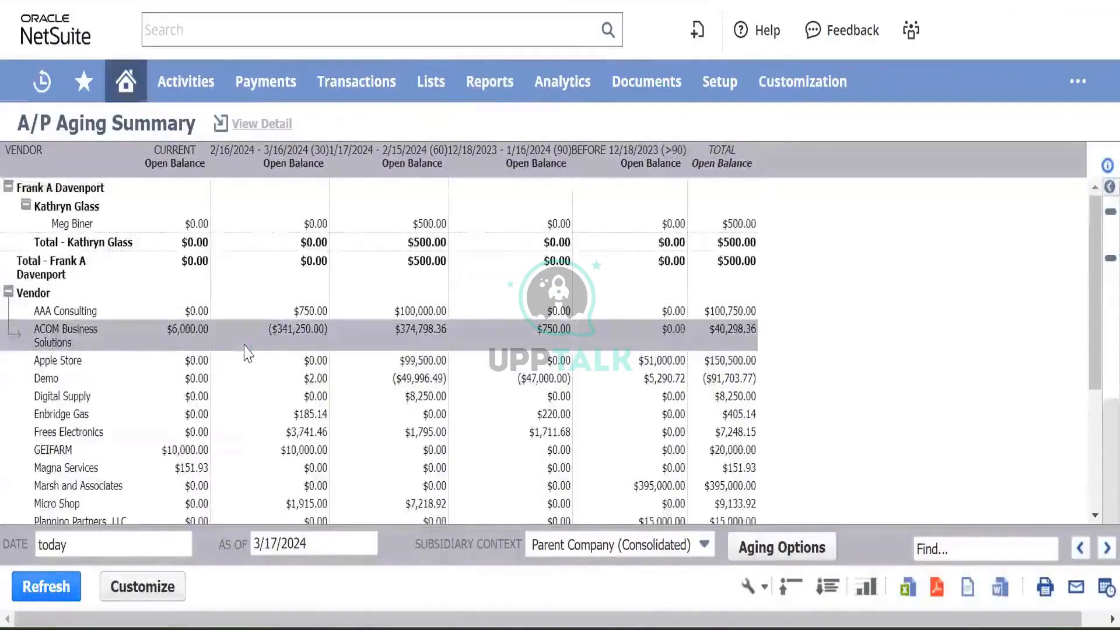
- Search the aging report for 'magna' and mark the Magna Services row
scroll(245, 353, "down", 3)
scroll(246, 351, "up", 3)
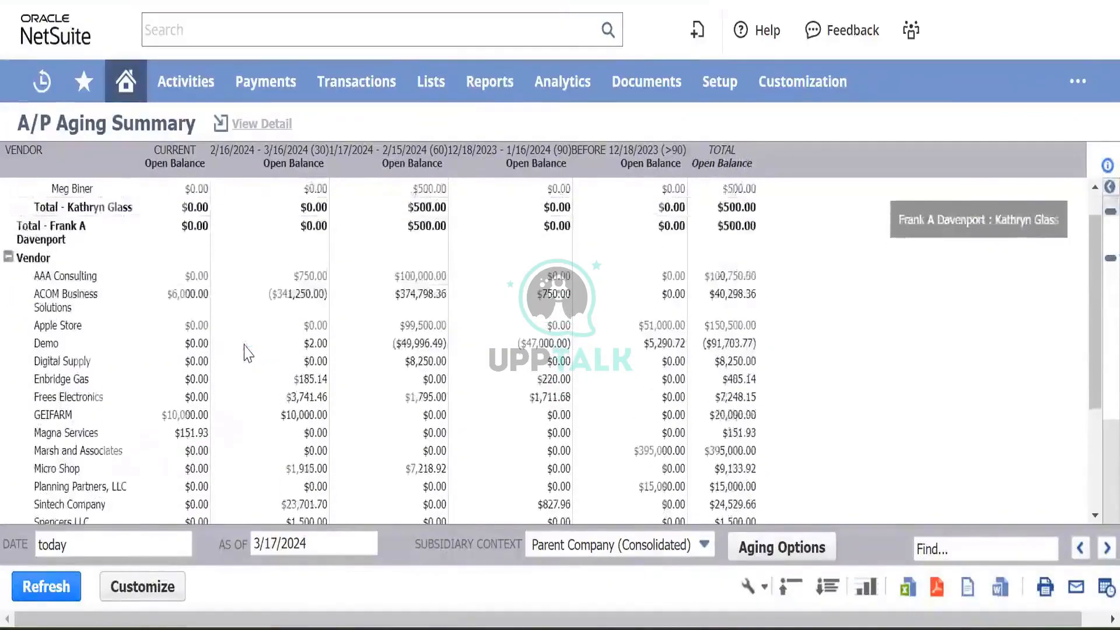
left_click(949, 546)
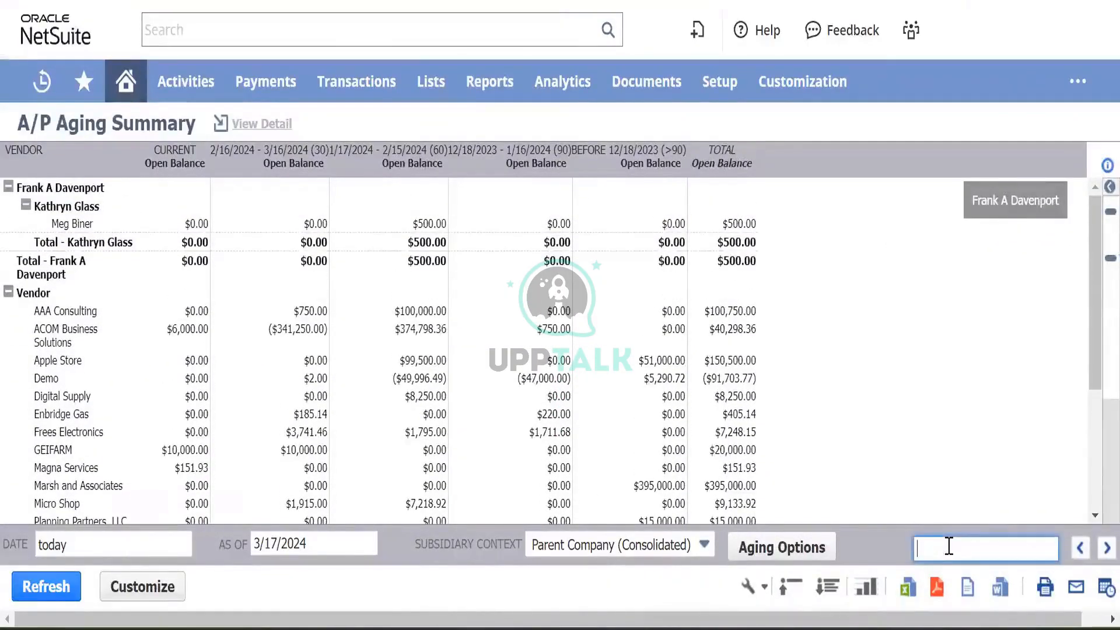
type("magn")
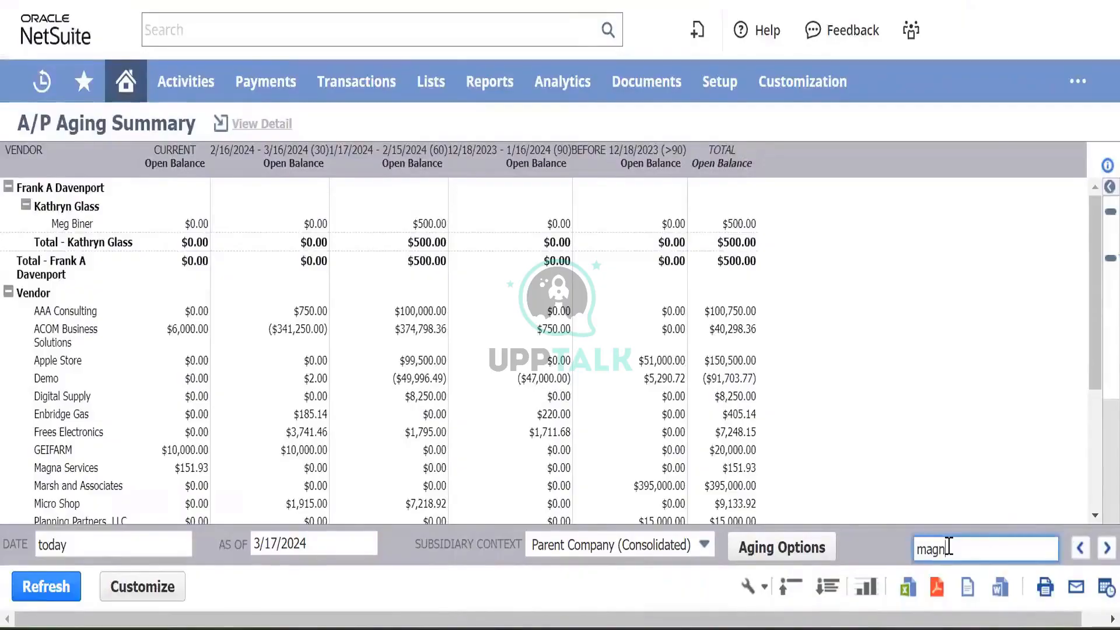
type("a")
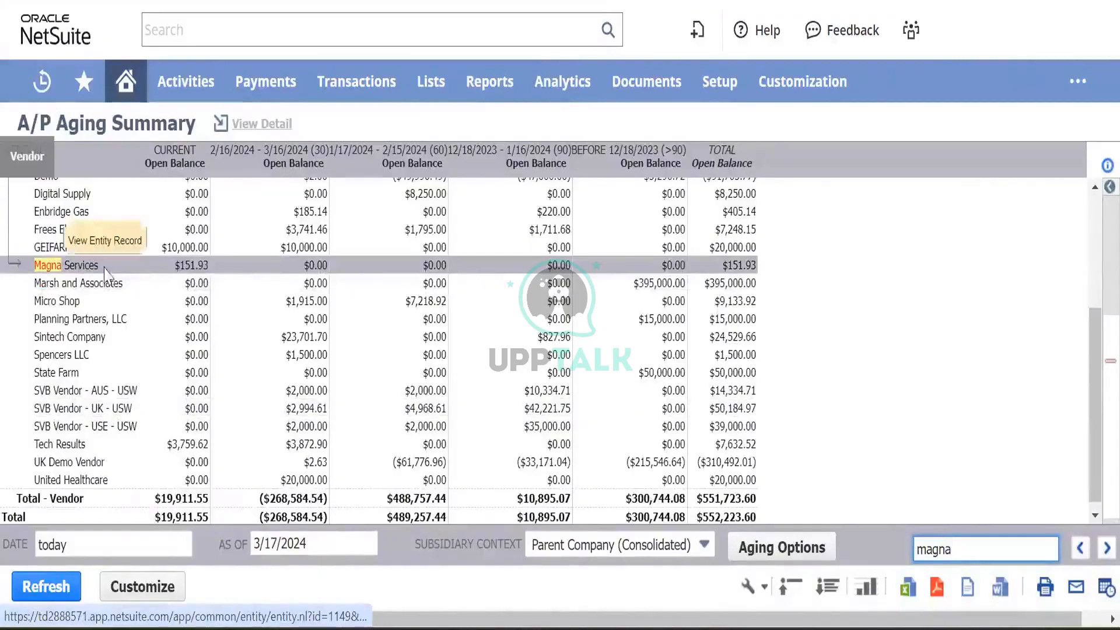
scroll(195, 275, "up", 1)
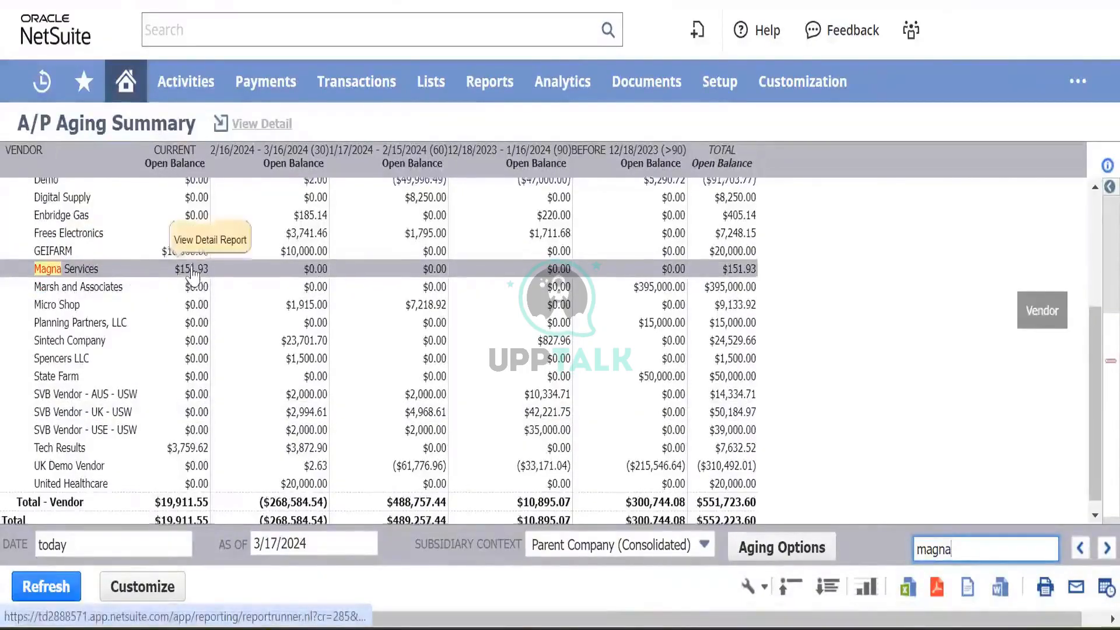
left_click(188, 281)
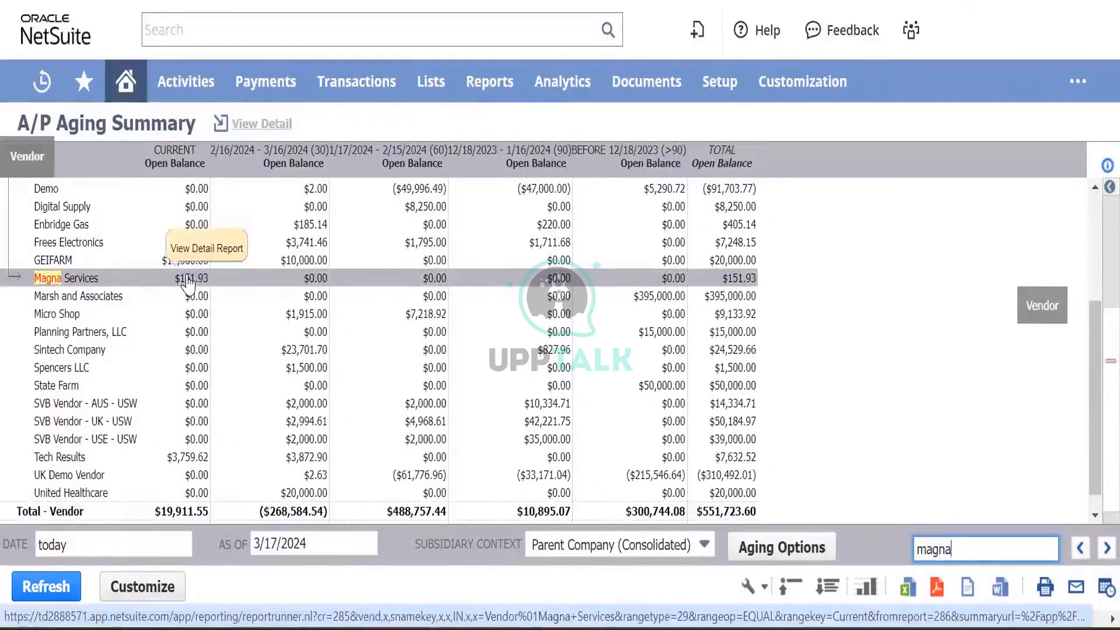
- Set the report's subsidiary context to BK Nova Scotia and refresh it
left_click(704, 546)
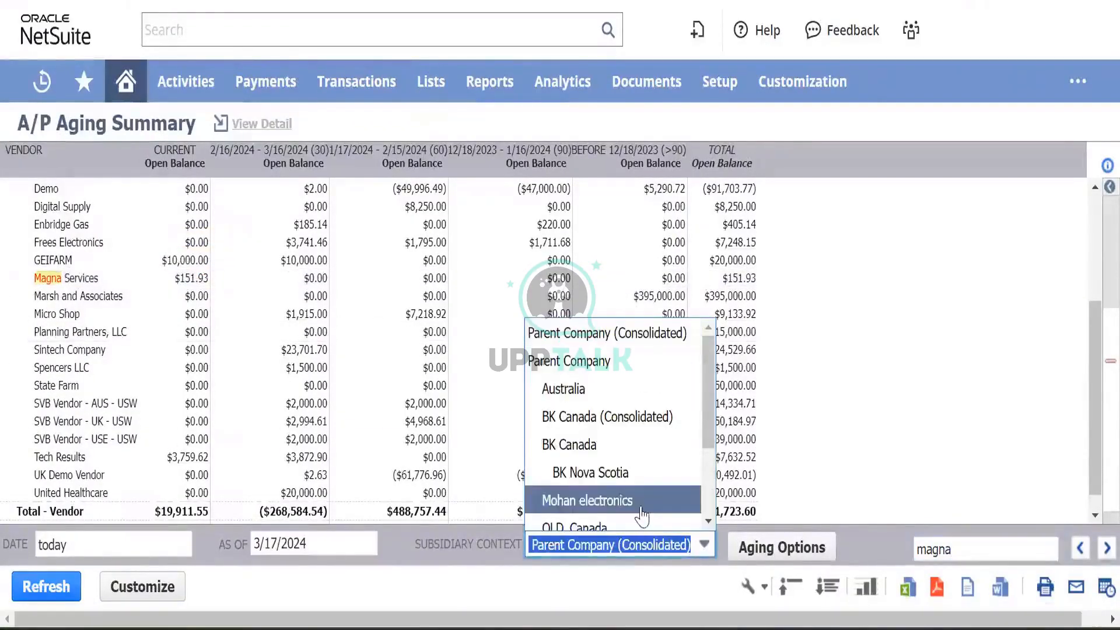
left_click(607, 472)
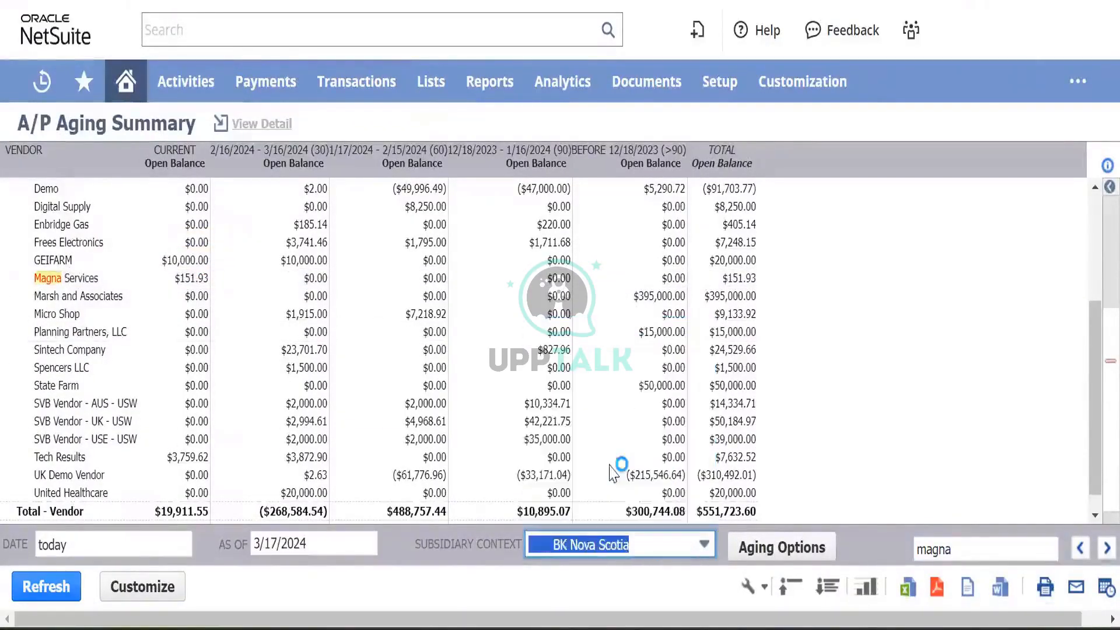
left_click(39, 594)
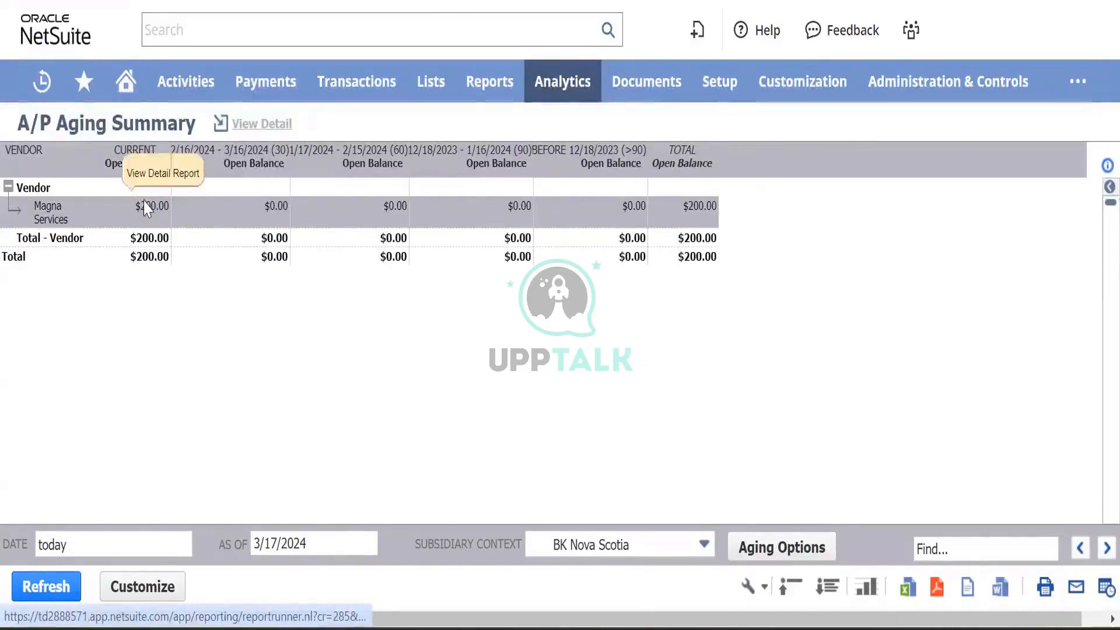
- Open the Magna Services $200.00 A/P Aging Detail in a new tab
right_click(145, 208)
left_click(173, 225)
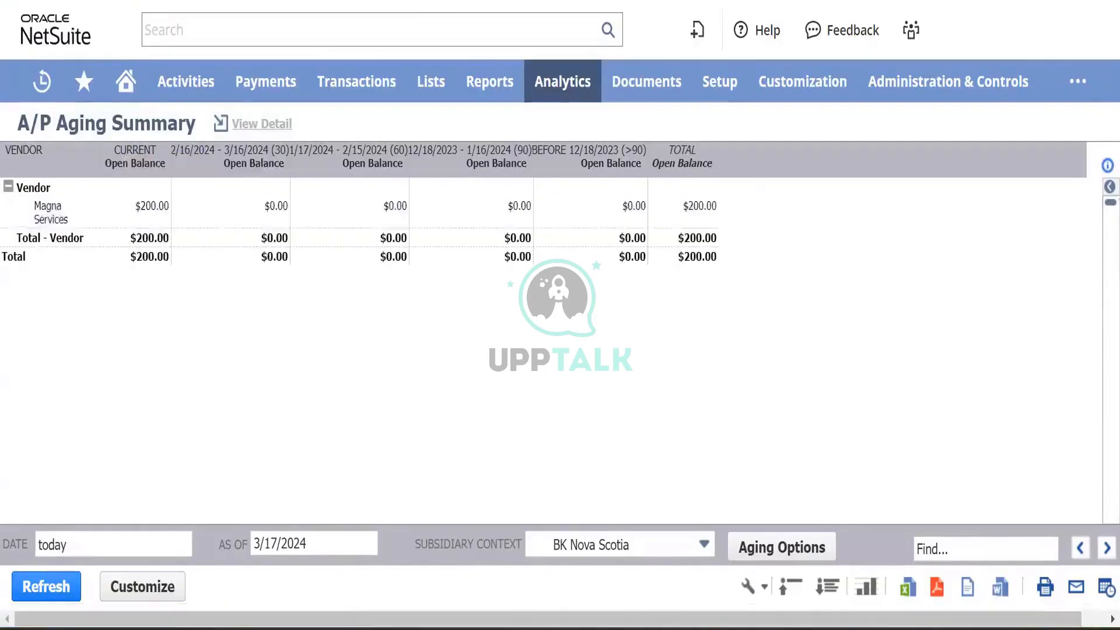
left_click(638, 2)
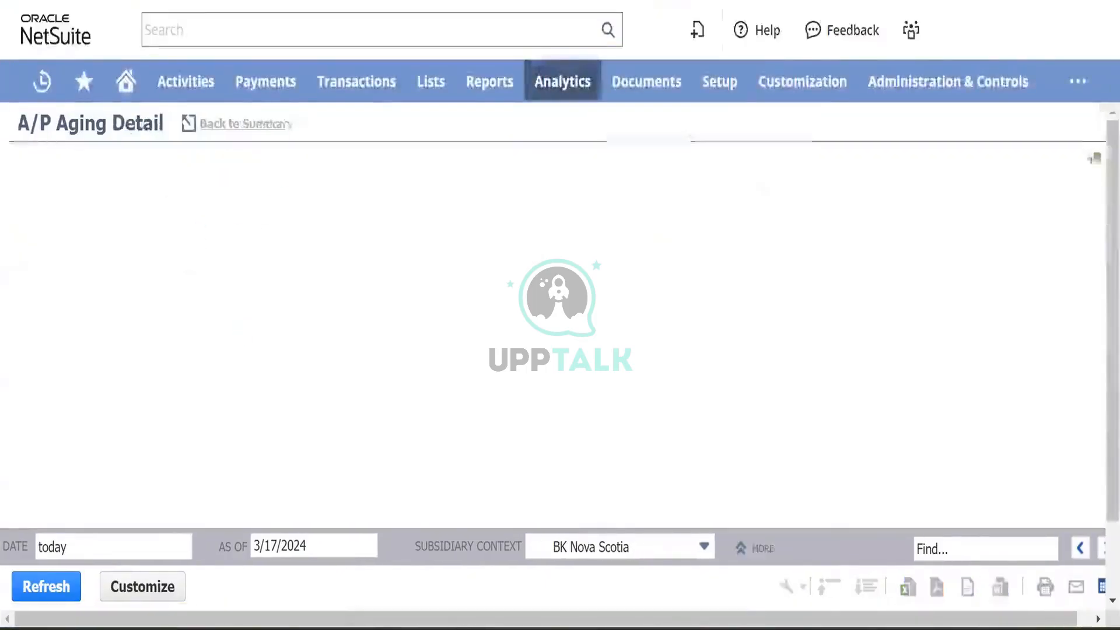
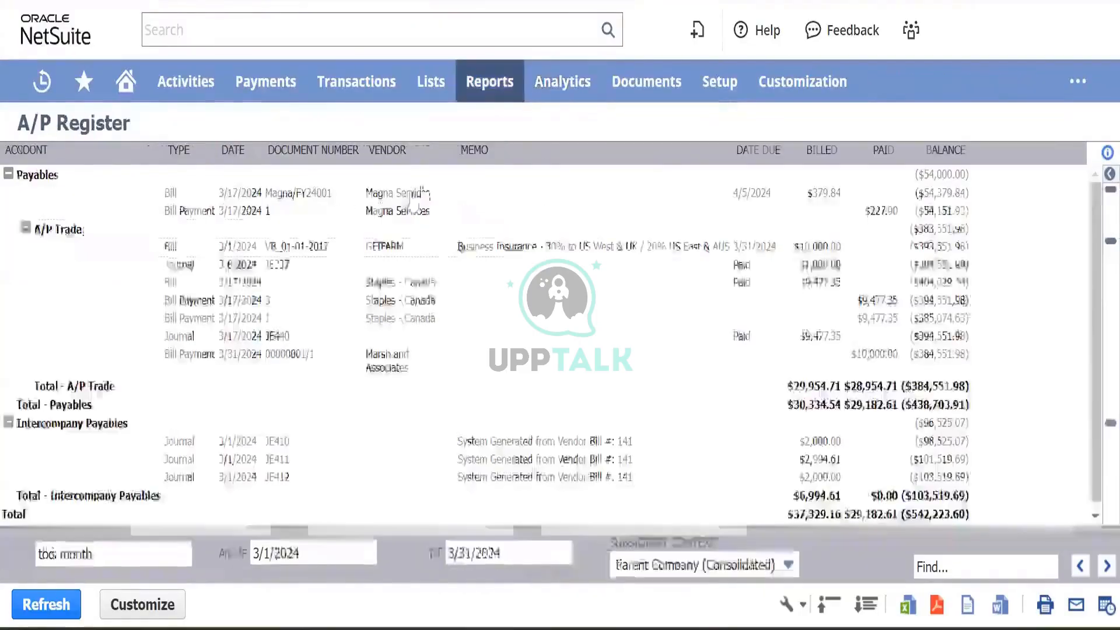
- Set the A/P Register's subsidiary context to BK Nova Scotia and refresh it
left_click(718, 565)
left_click(671, 492)
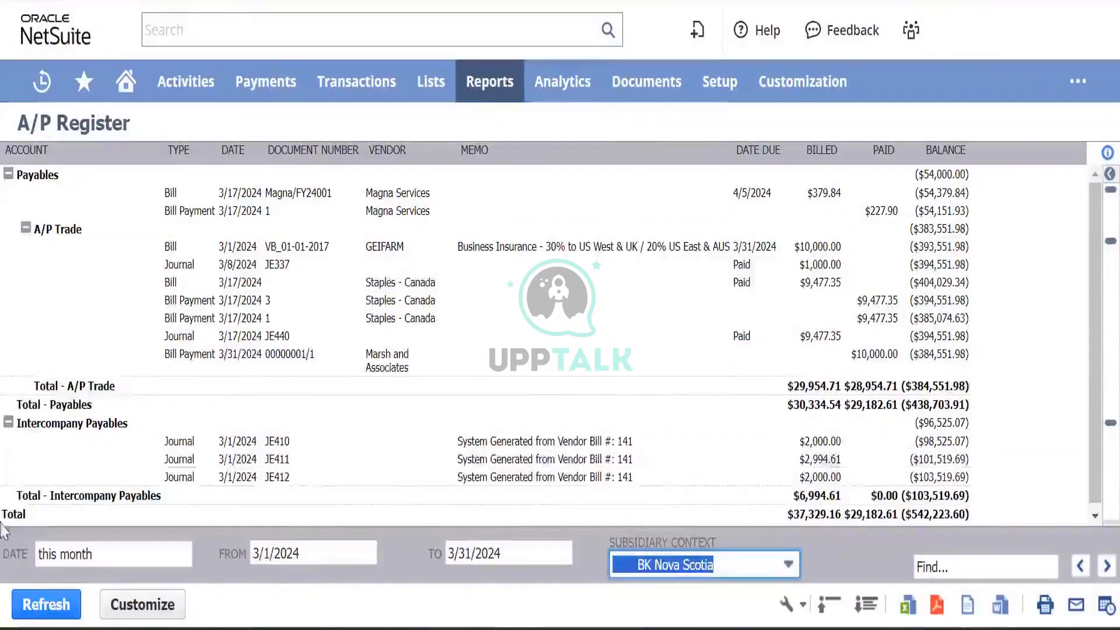
left_click(46, 605)
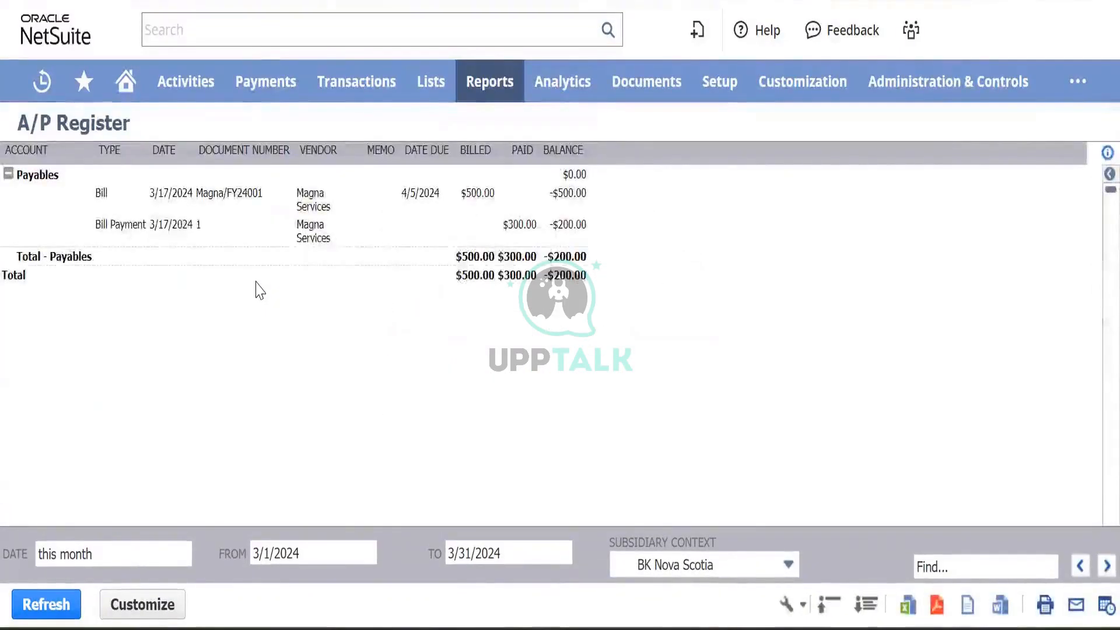
- Open the $500.00 Magna Services bill and its bill payment, then go to the Magna/FY24001 bill credit
left_click(467, 196)
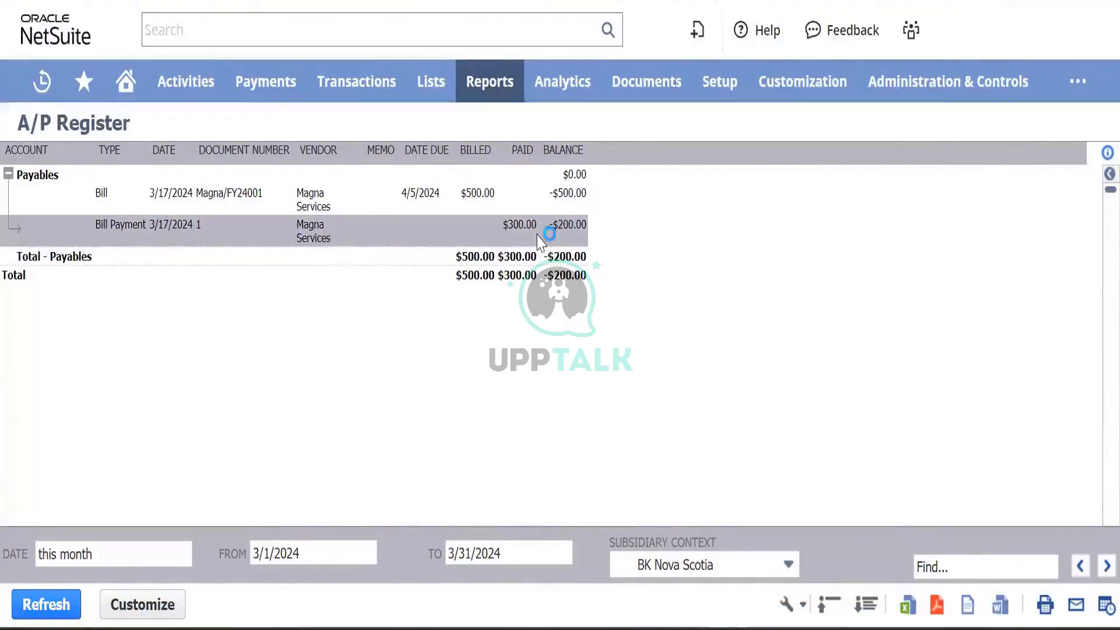
left_click(579, 231)
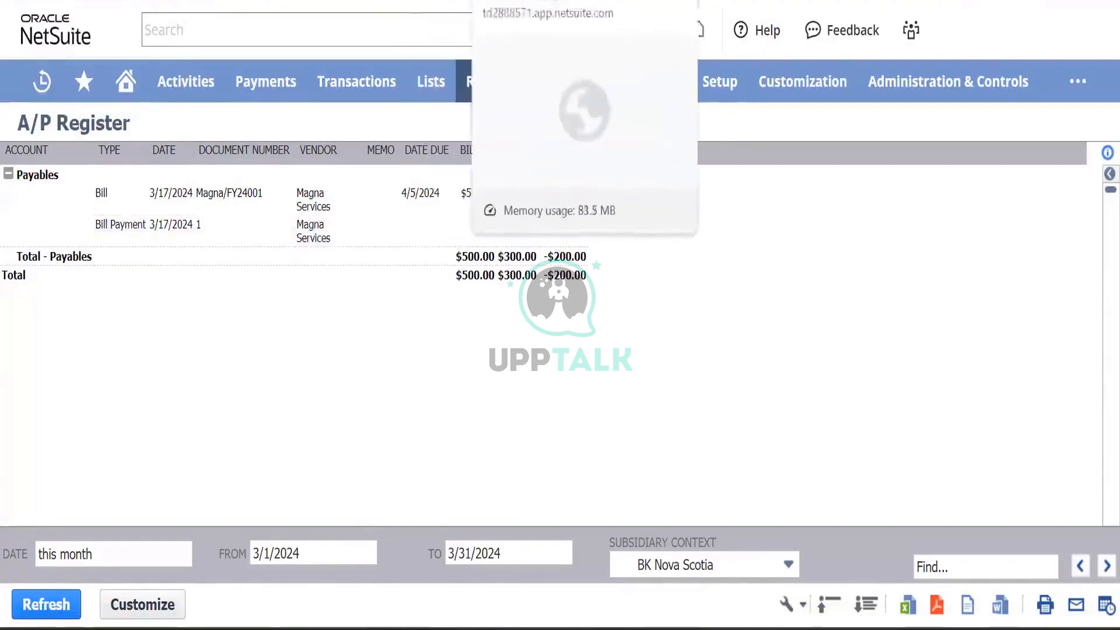
left_click(536, 1)
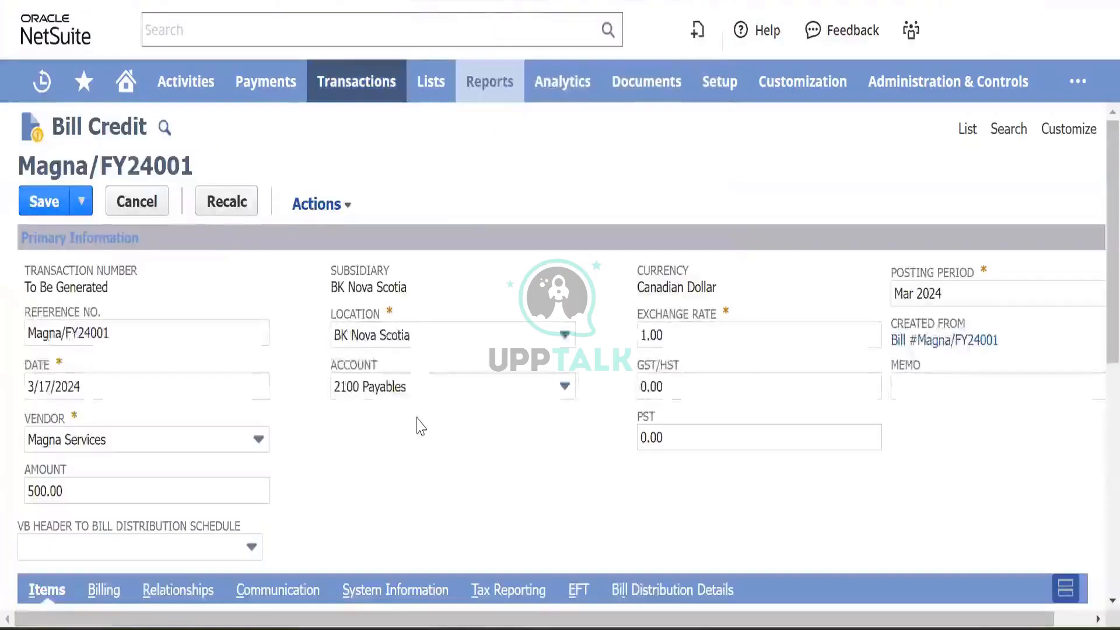
- Change the Test Item 001 line's rate to 200.00 and commit the line
scroll(420, 424, "down", 1)
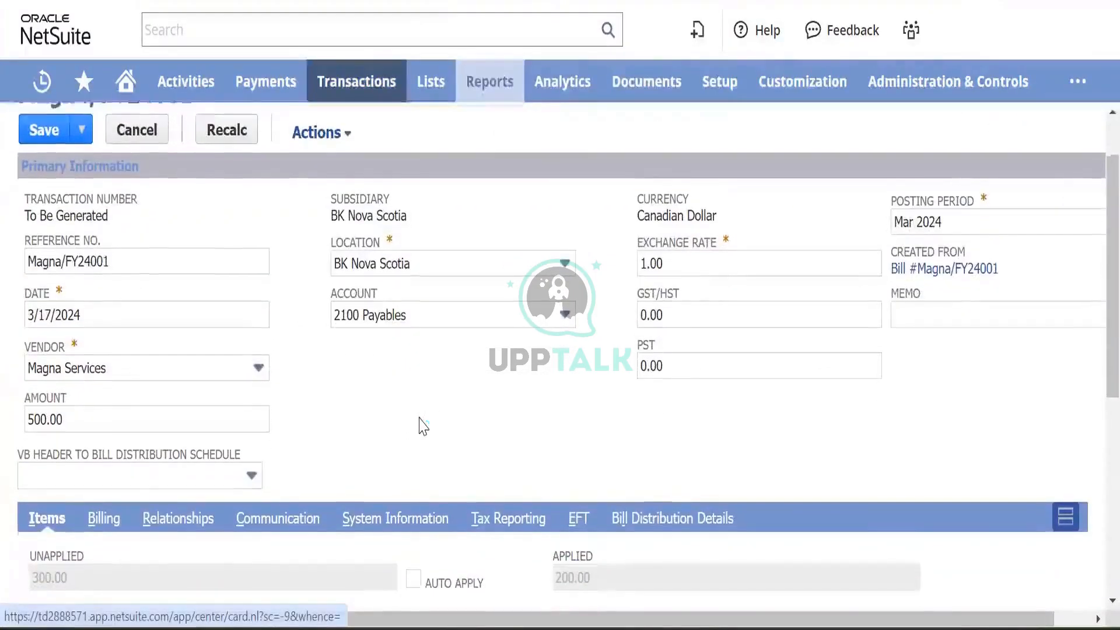
scroll(420, 426, "up", 1)
scroll(583, 374, "right", 1)
scroll(672, 361, "left", 1)
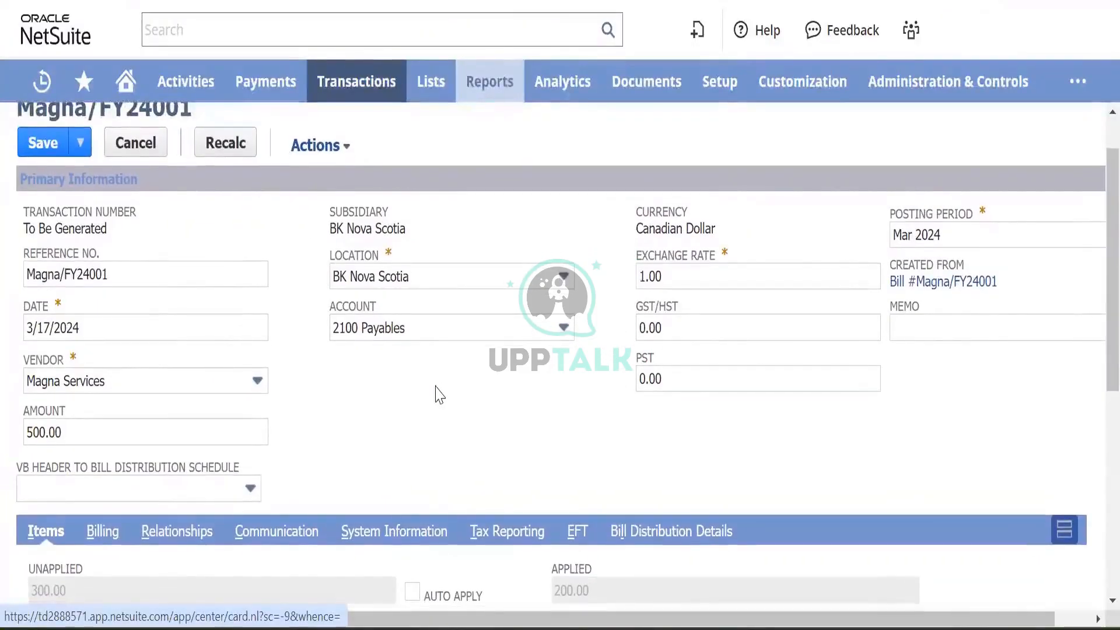
scroll(439, 394, "down", 7)
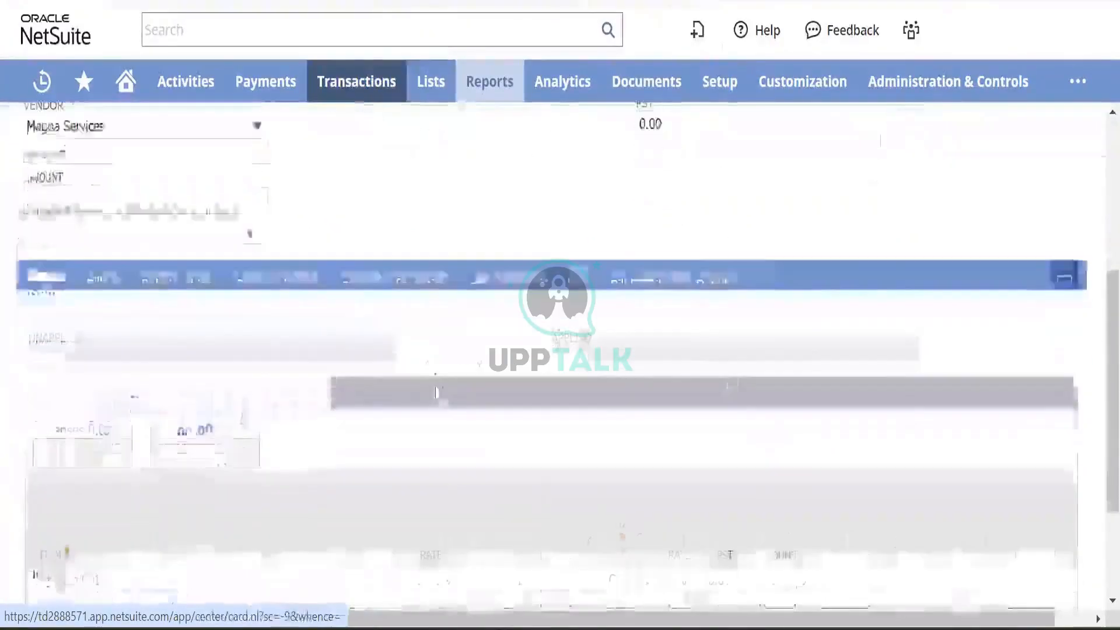
scroll(438, 394, "right", 1)
scroll(251, 351, "left", 1)
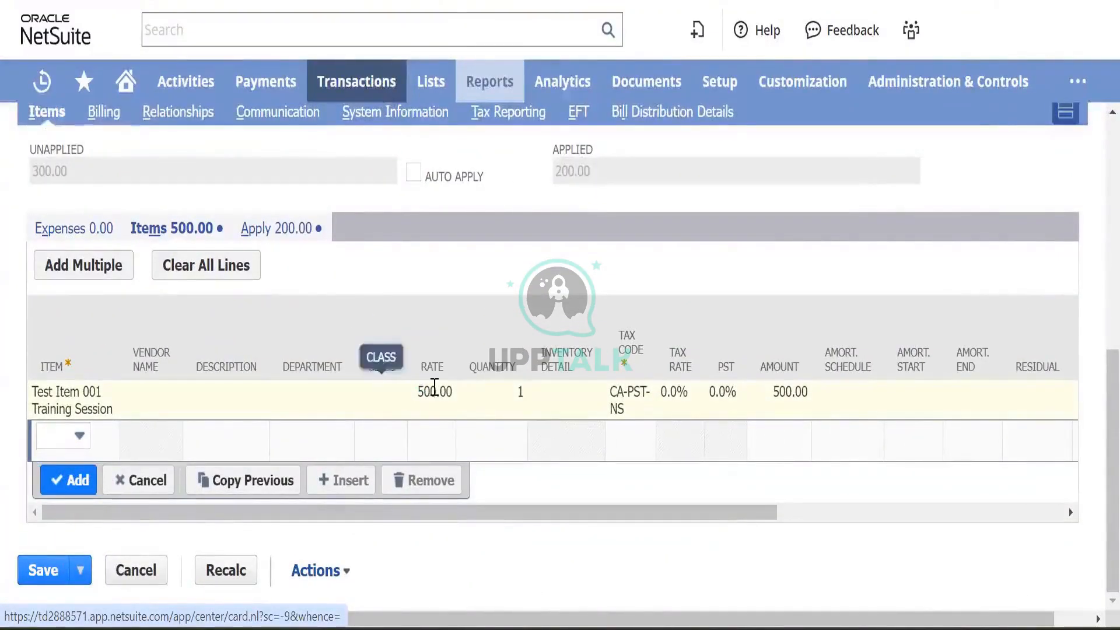
left_click(439, 401)
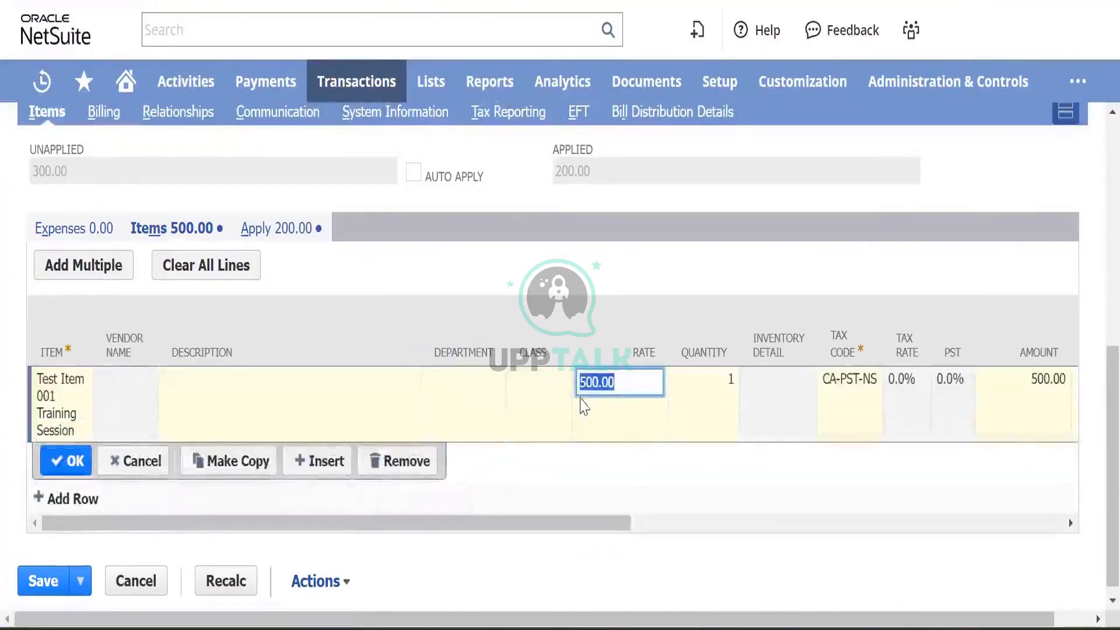
type("2")
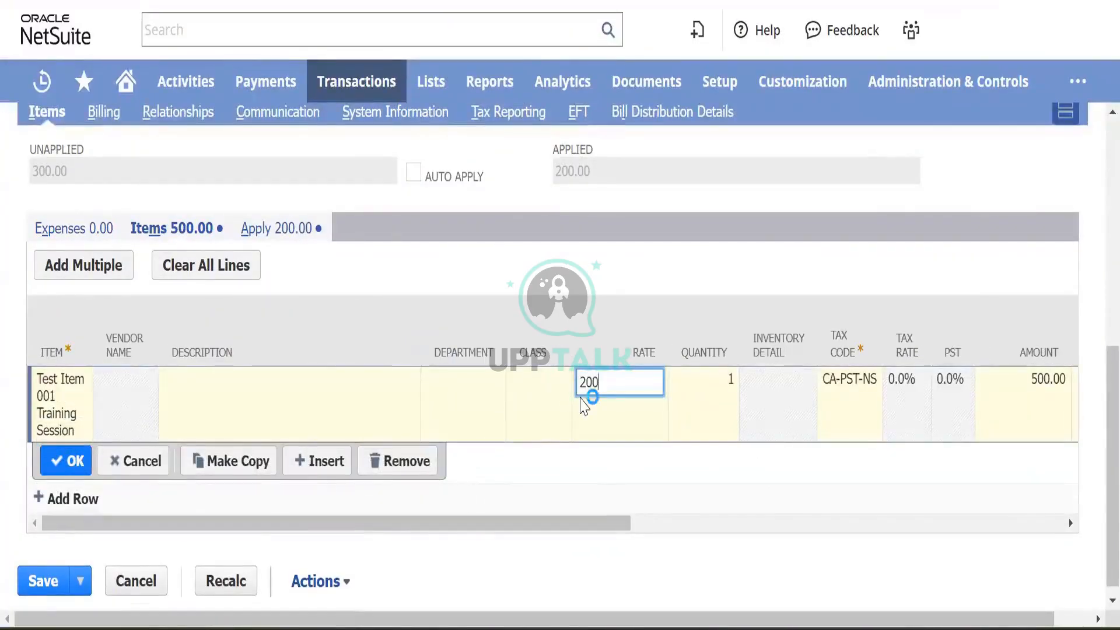
key("Tab")
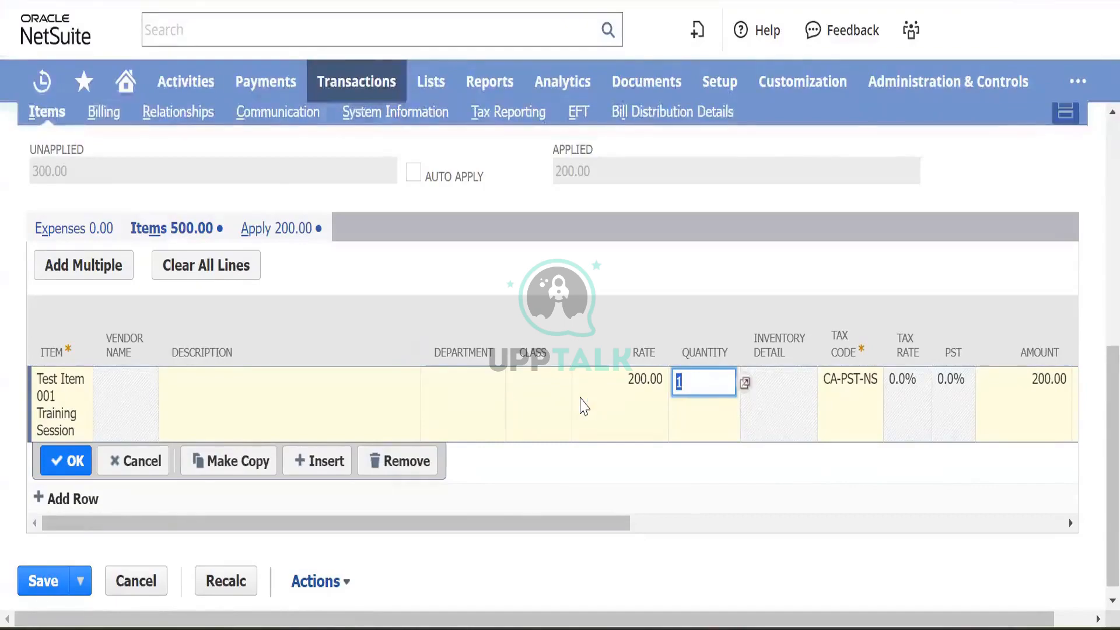
left_click(58, 462)
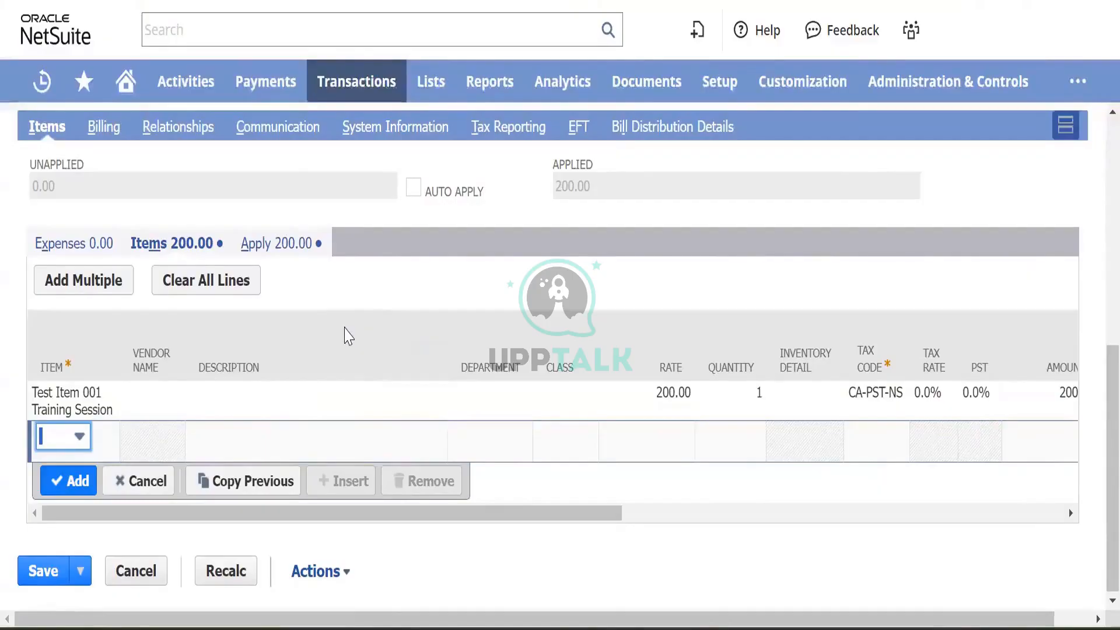
- Check on the Apply subtab that the 200.00 credit is applied to bill Magna/FY24001
scroll(412, 275, "up", 8)
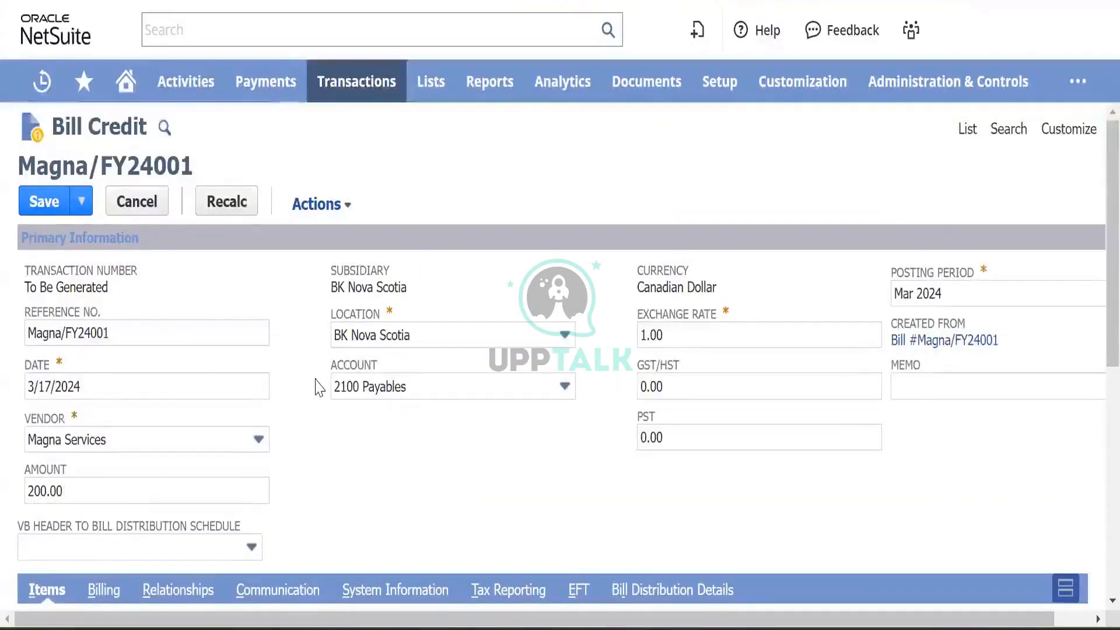
scroll(320, 380, "down", 5)
scroll(320, 380, "up", 5)
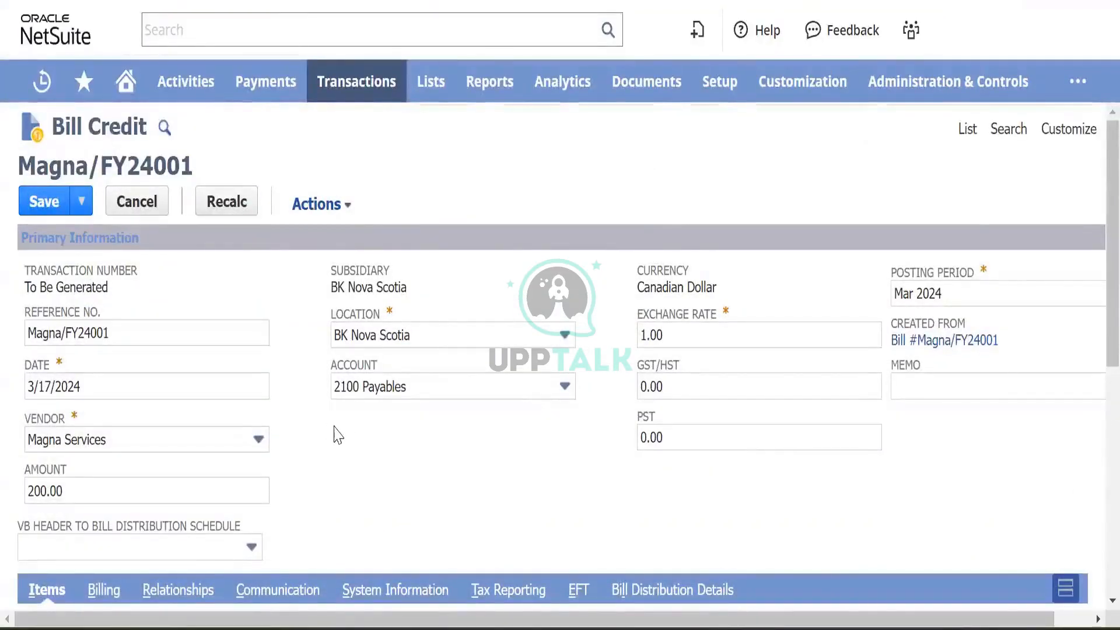
scroll(339, 436, "down", 8)
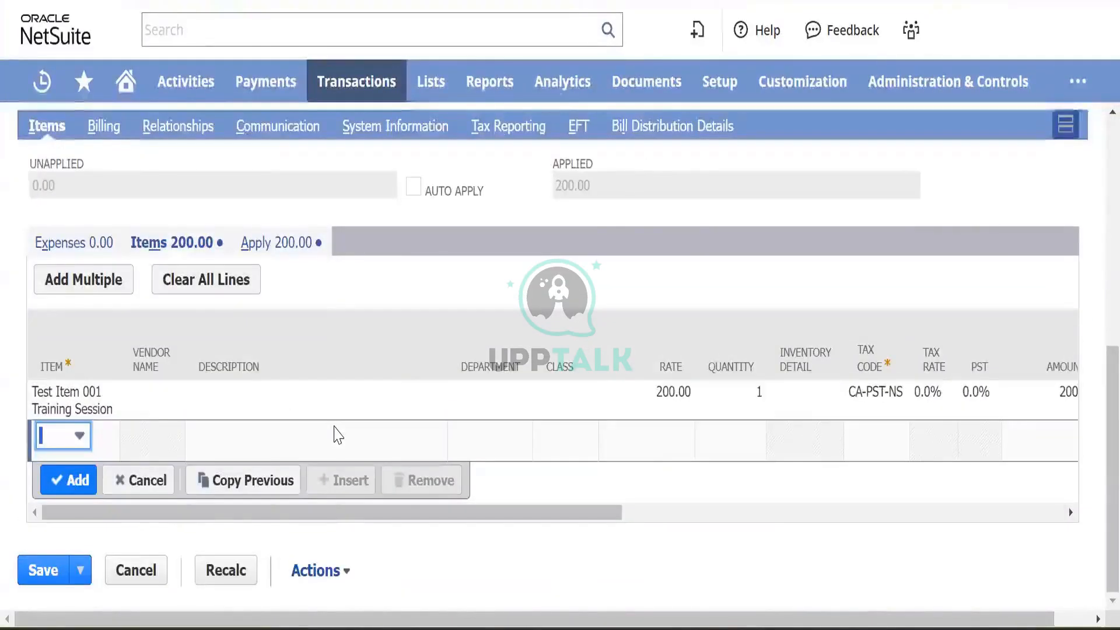
scroll(338, 436, "up", 2)
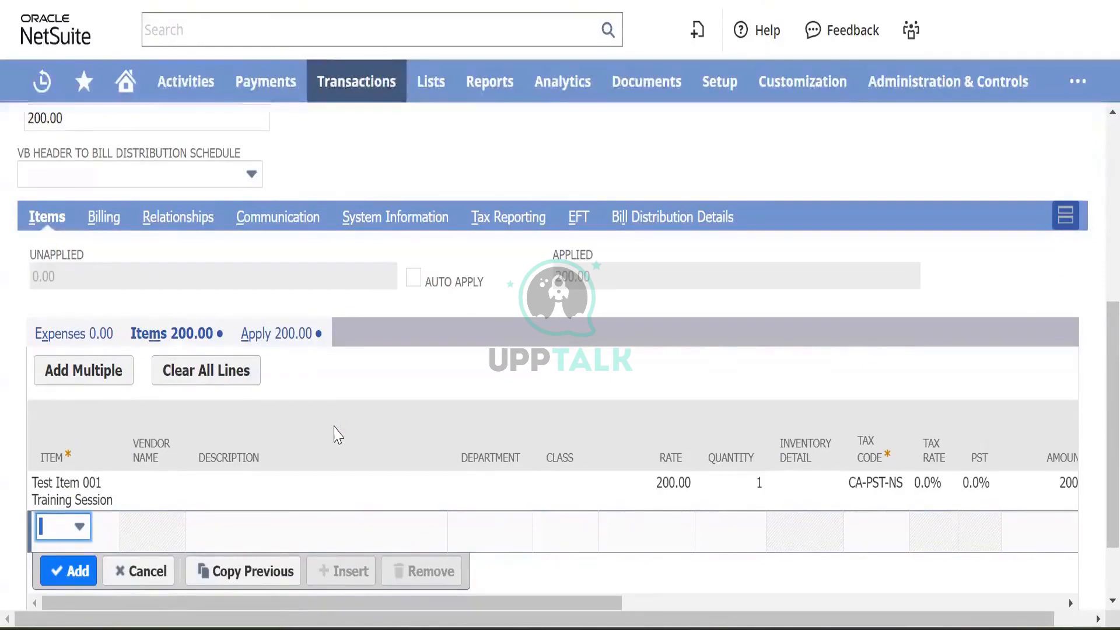
scroll(339, 435, "down", 2)
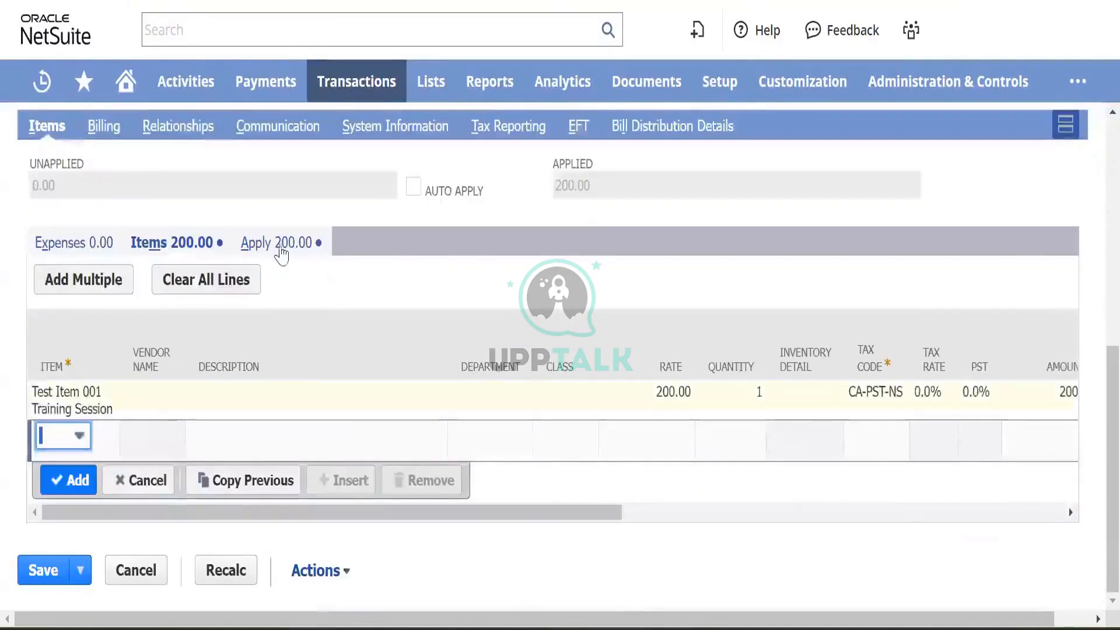
left_click(288, 245)
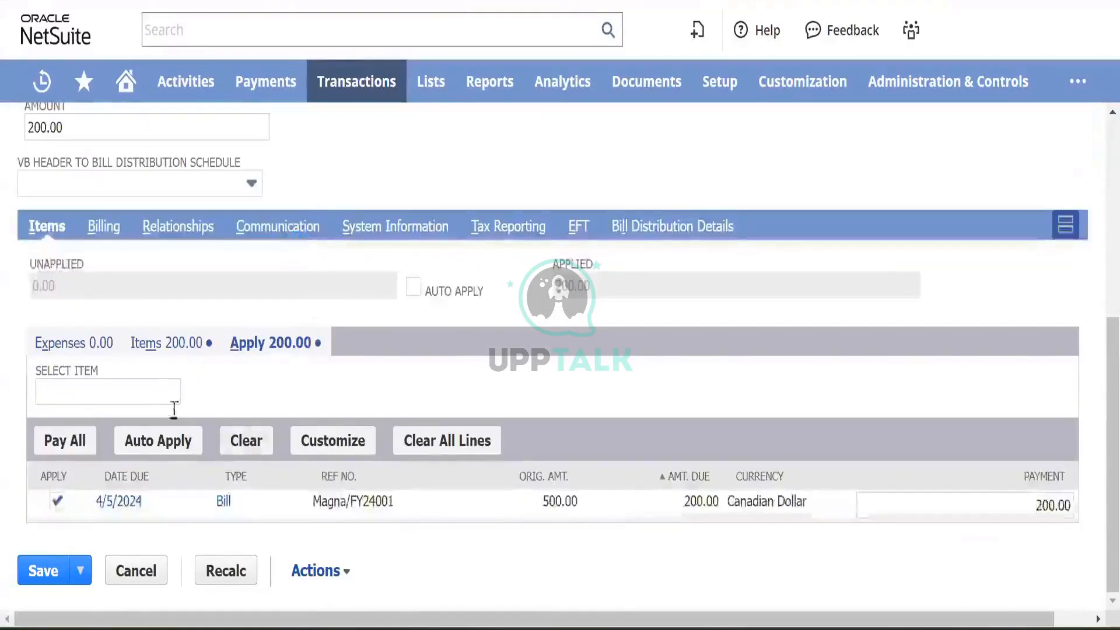
left_click(155, 344)
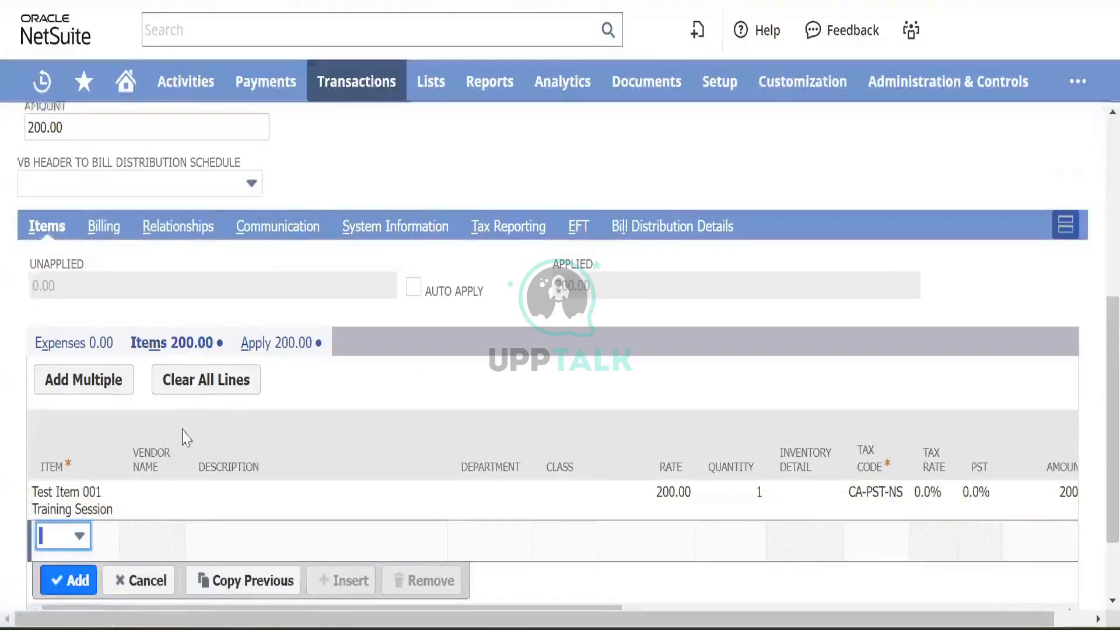
- Recalculate the bill credit totals and return to its Items lines
scroll(213, 435, "down", 2)
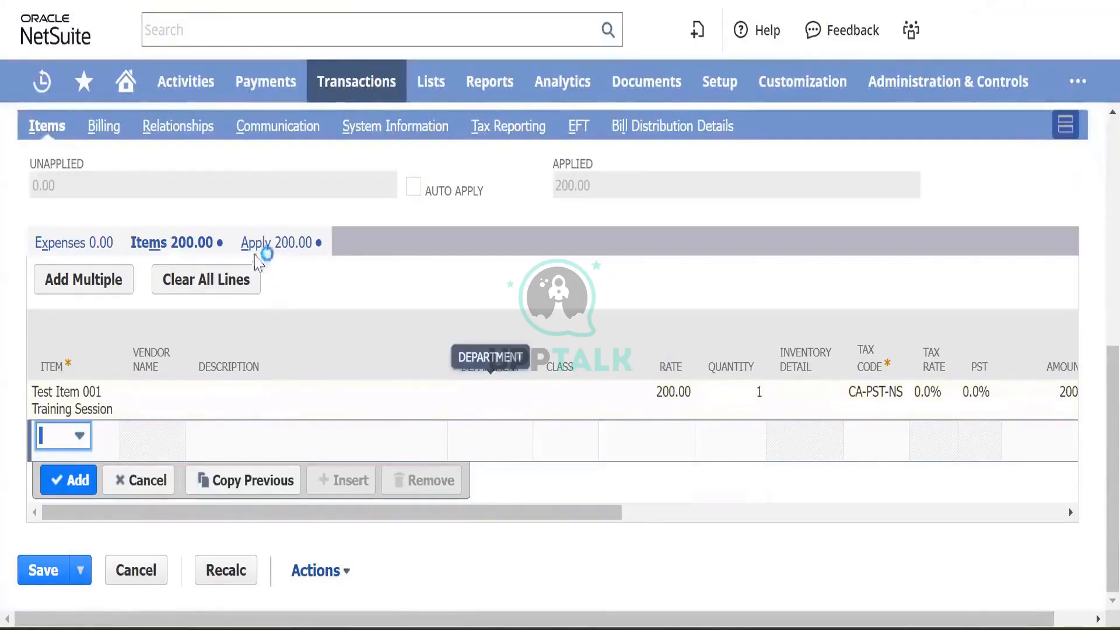
left_click(272, 244)
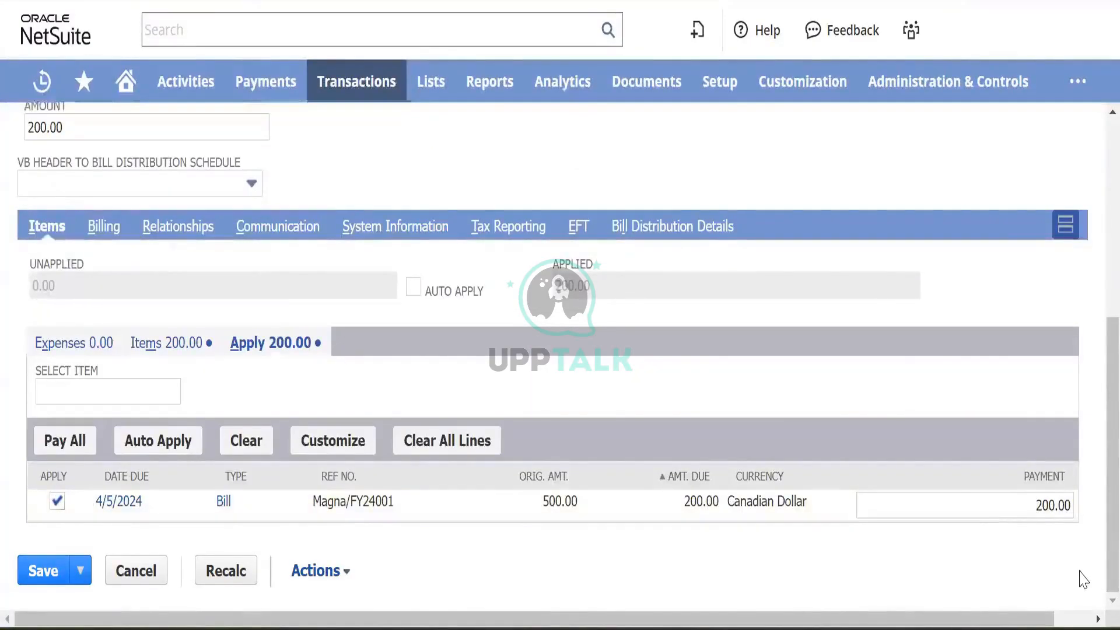
left_click(251, 571)
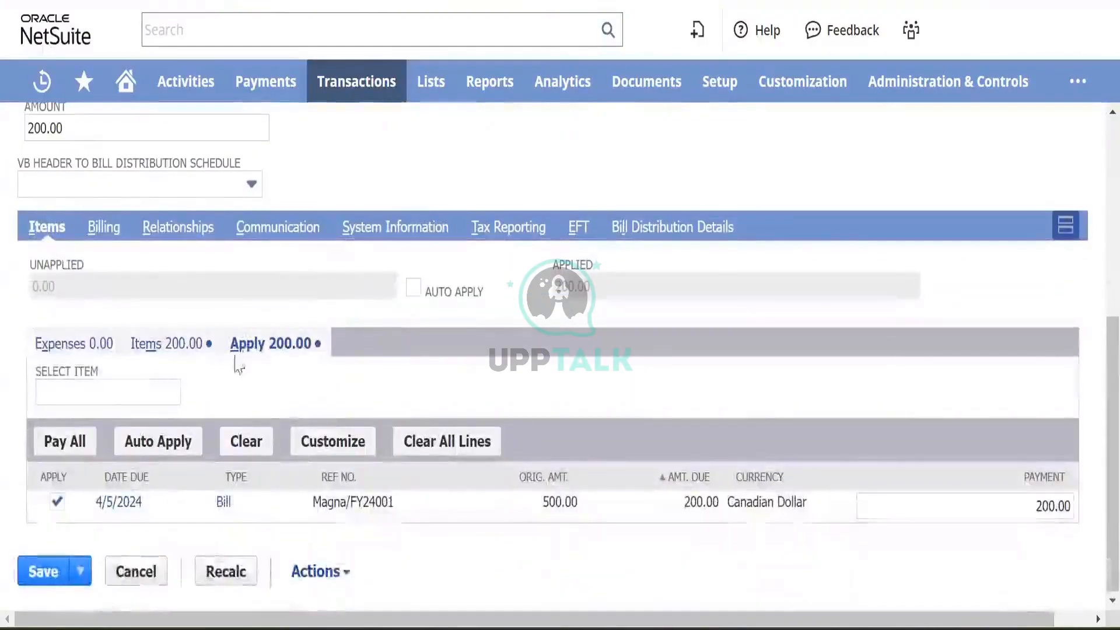
left_click(176, 349)
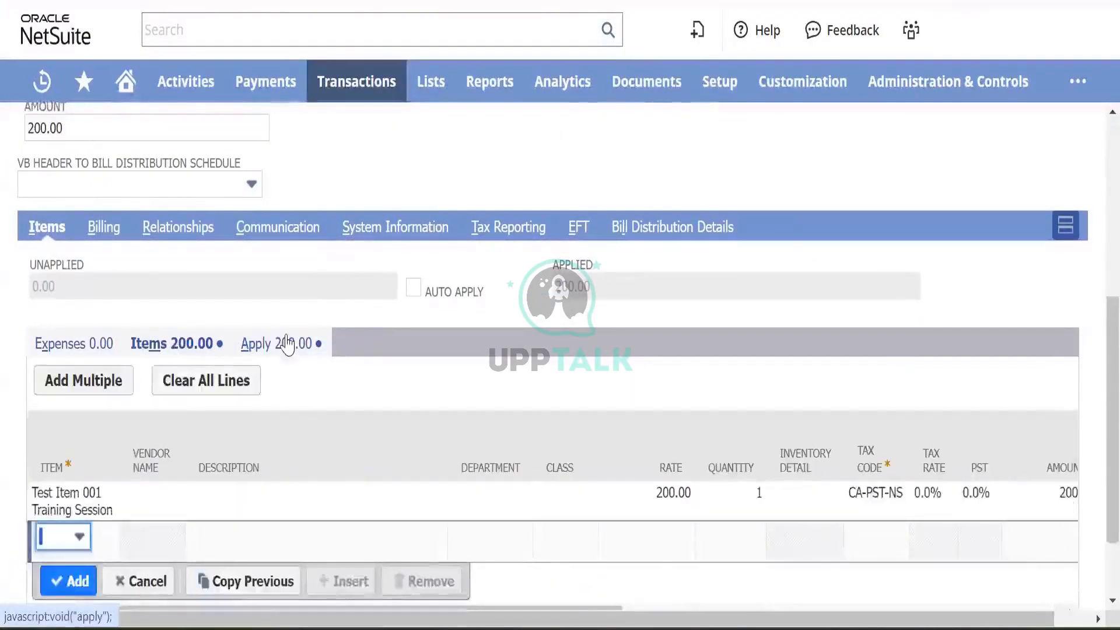
scroll(288, 343, "down", 2)
scroll(288, 343, "up", 2)
scroll(288, 343, "up", 5)
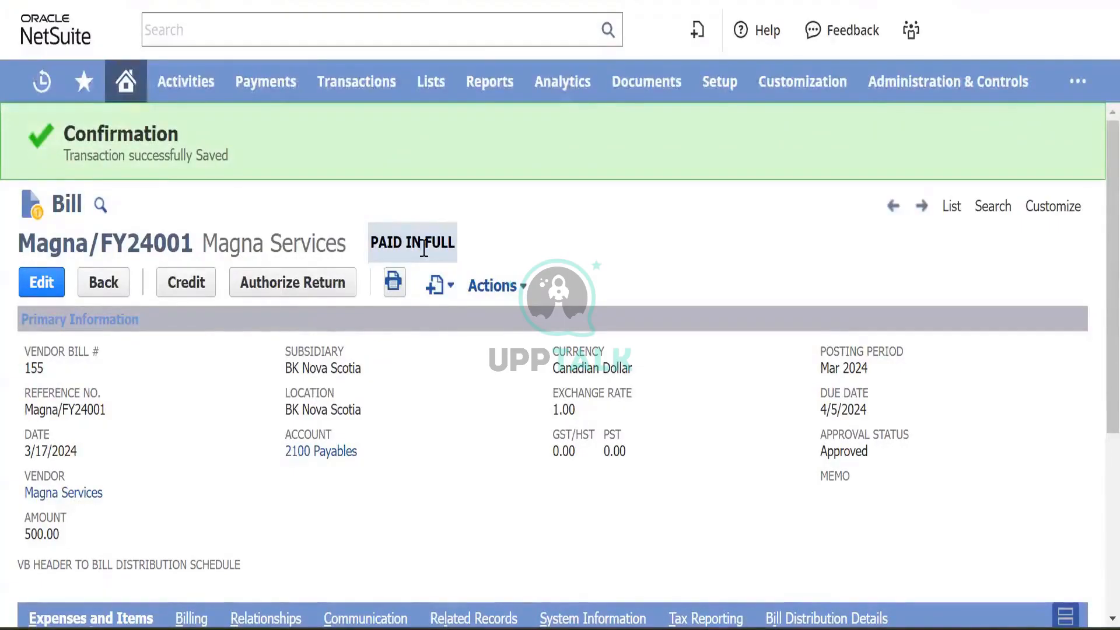
- Reload the A/P Register, confirming form resubmission, to show the $0.00 payables balance
scroll(326, 375, "down", 5)
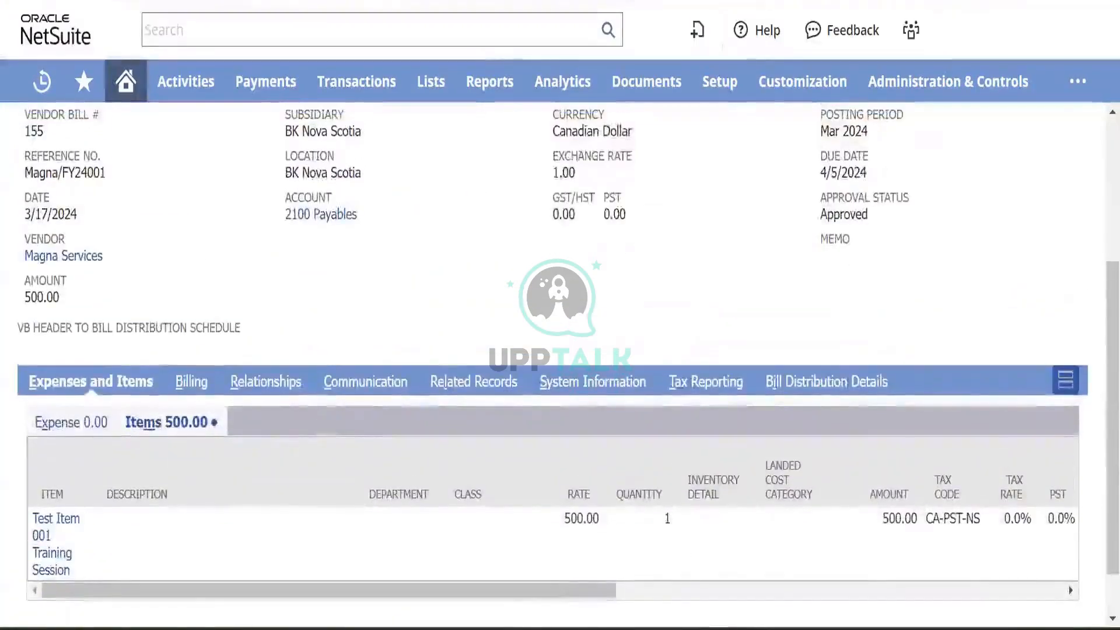
left_click(572, 2)
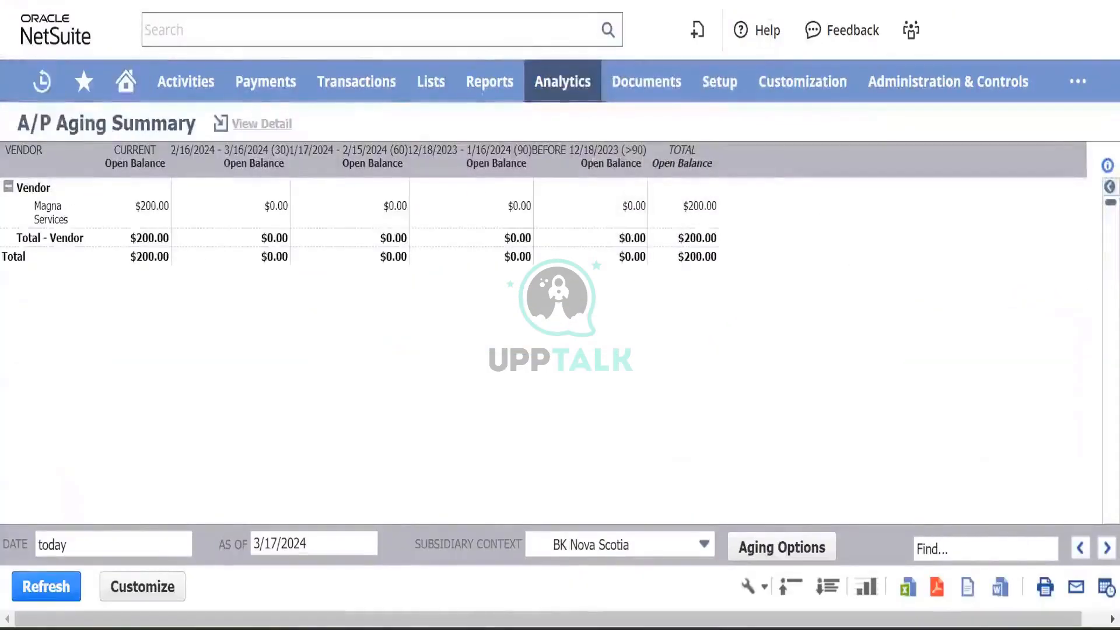
key("F5")
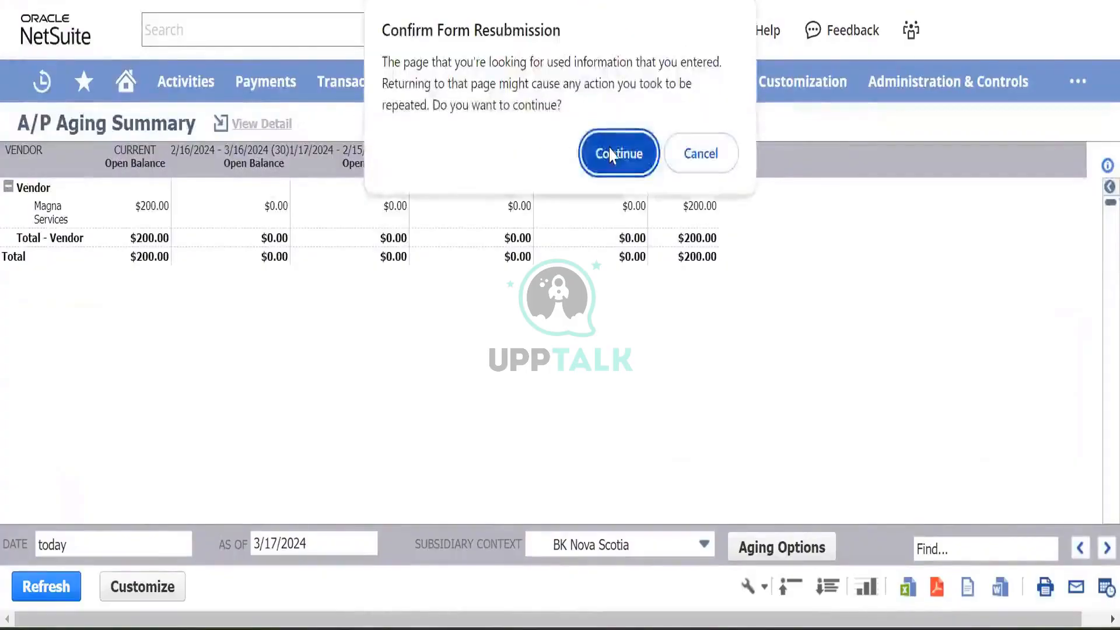
left_click(617, 151)
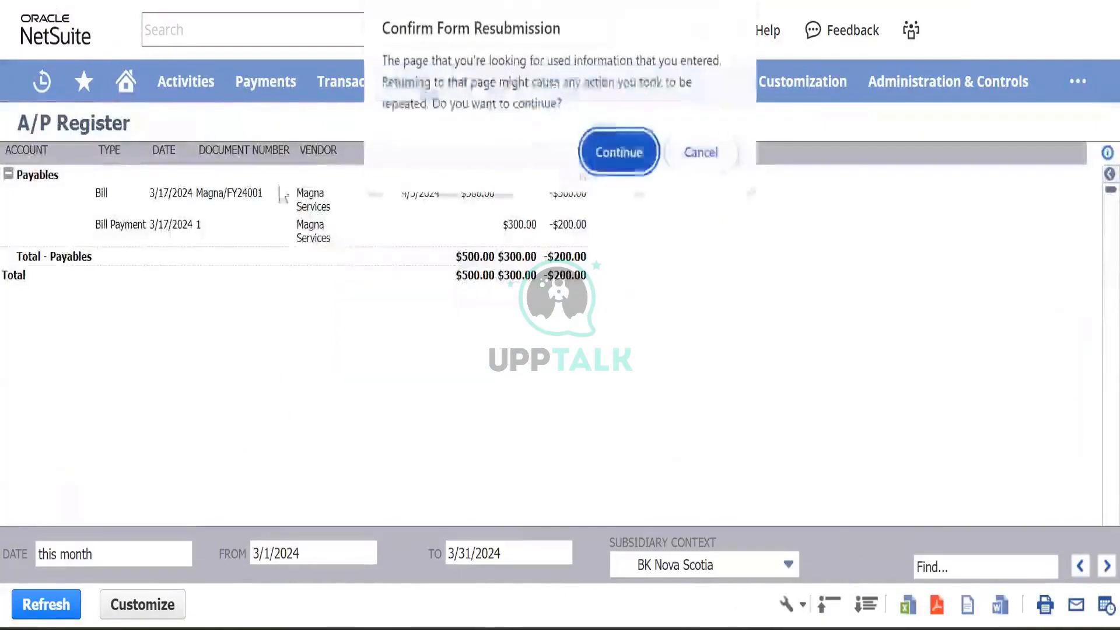
left_click(617, 153)
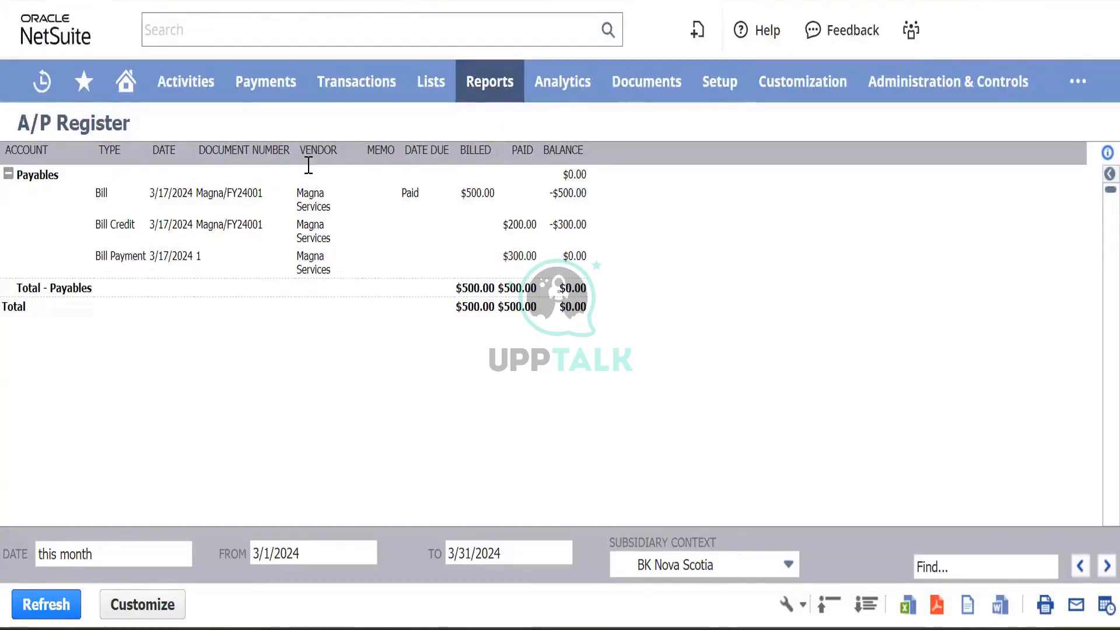
mouse_move(353, 81)
mouse_move(346, 207)
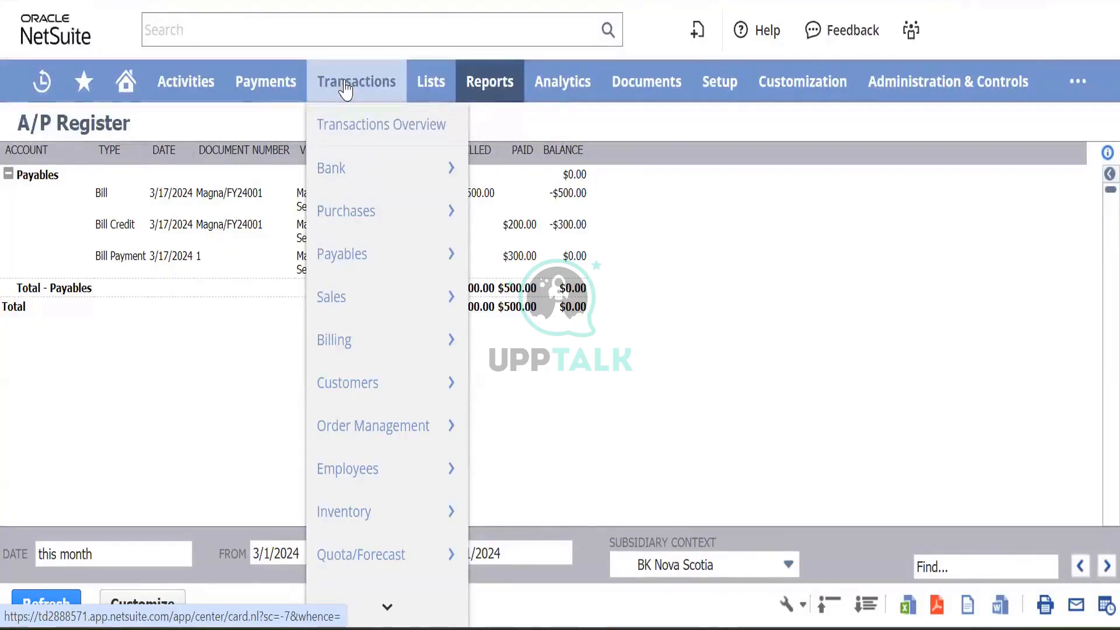
mouse_move(351, 178)
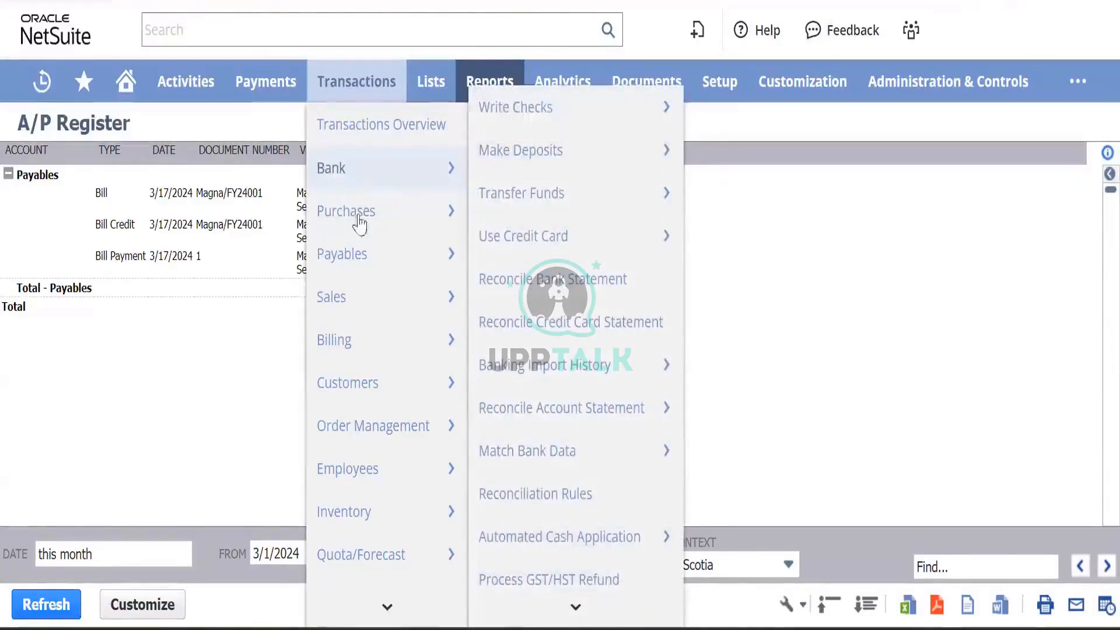
mouse_move(370, 255)
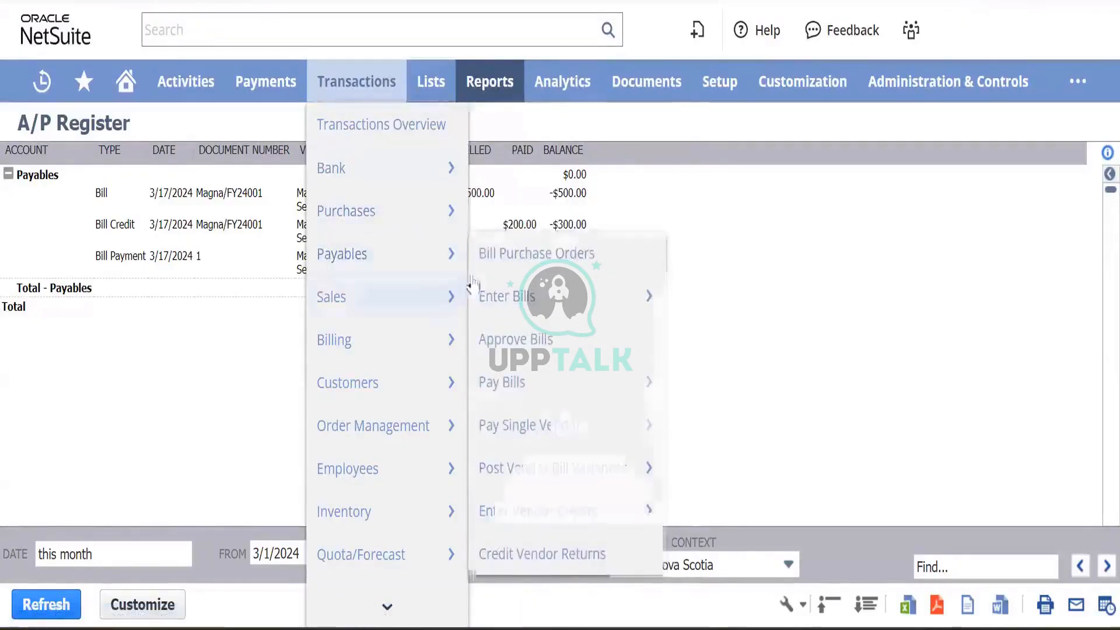
mouse_move(445, 255)
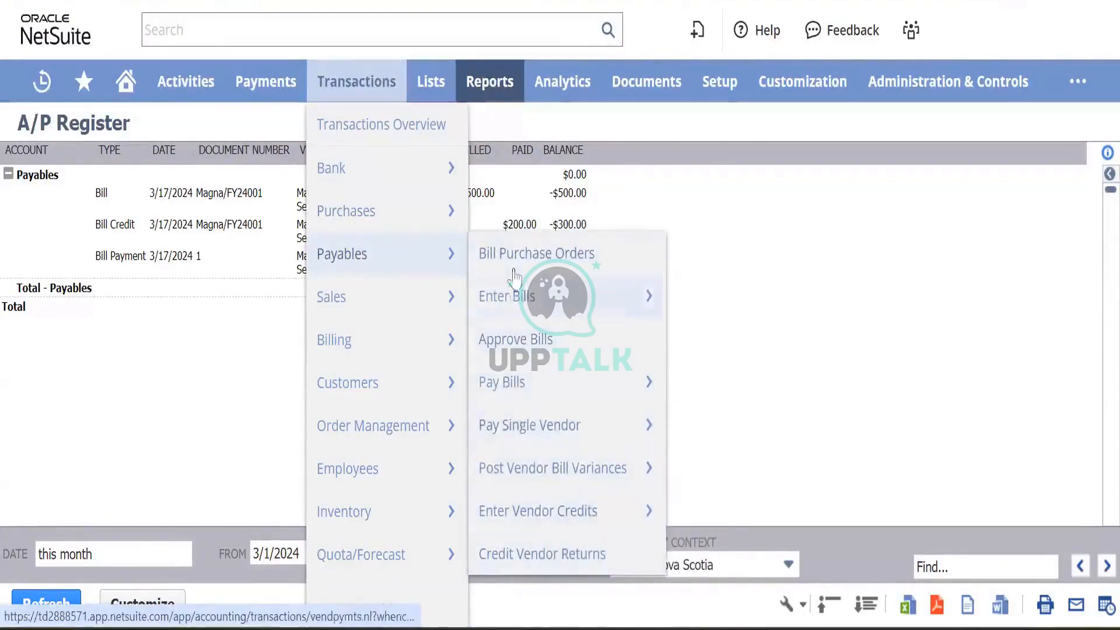
mouse_move(433, 227)
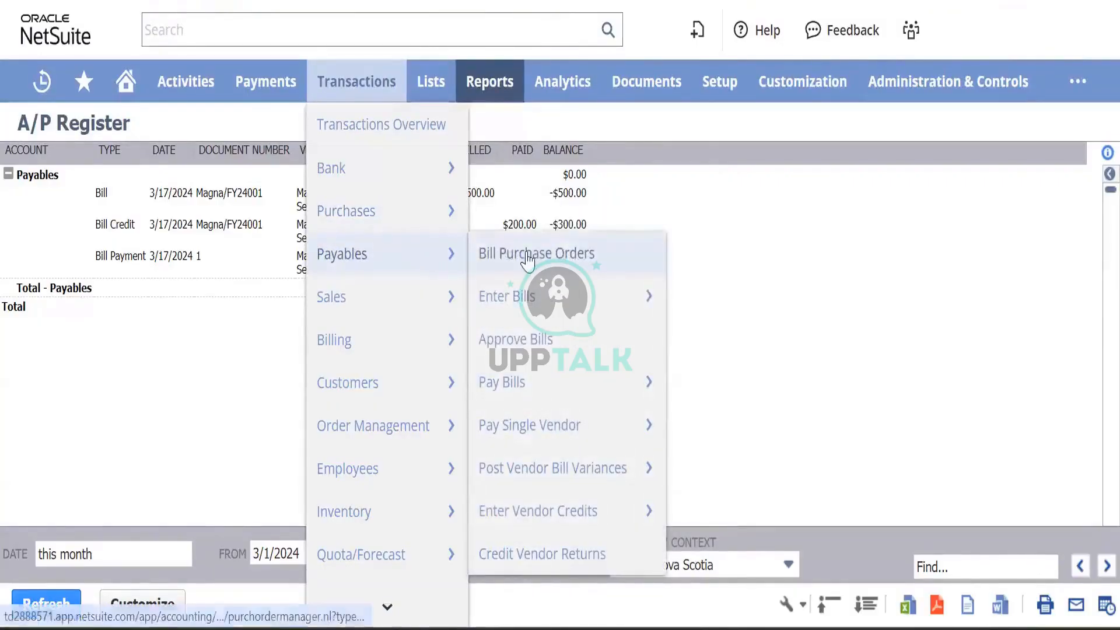
mouse_move(559, 470)
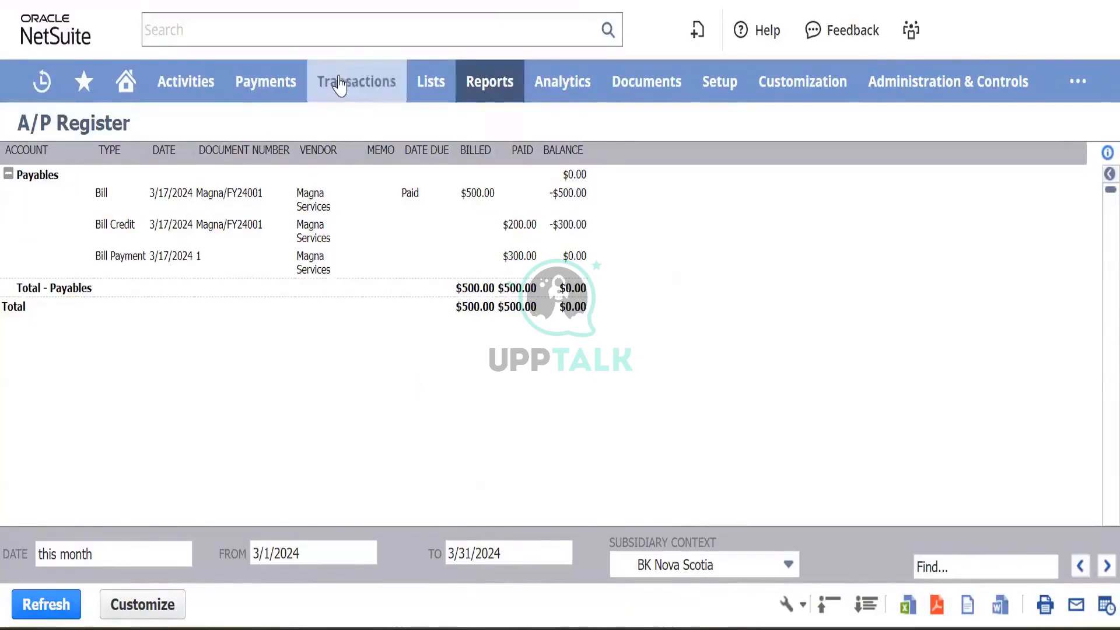
- Wait for the session to expire and the logged-out notice to appear
mouse_move(340, 86)
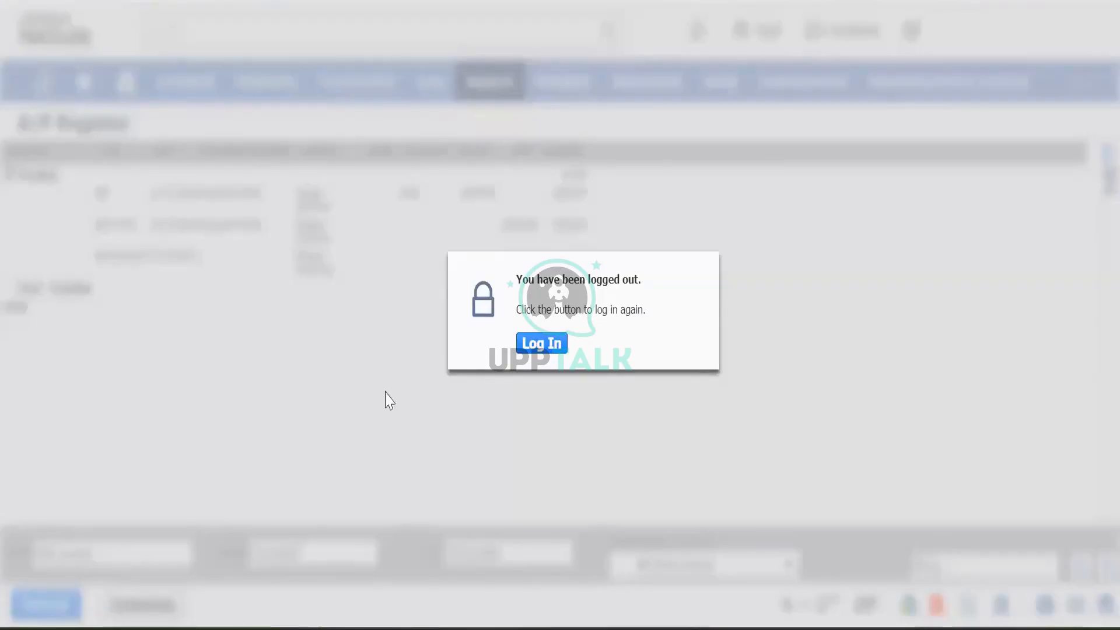
- Log back in to return to the Home dashboard
left_click(542, 344)
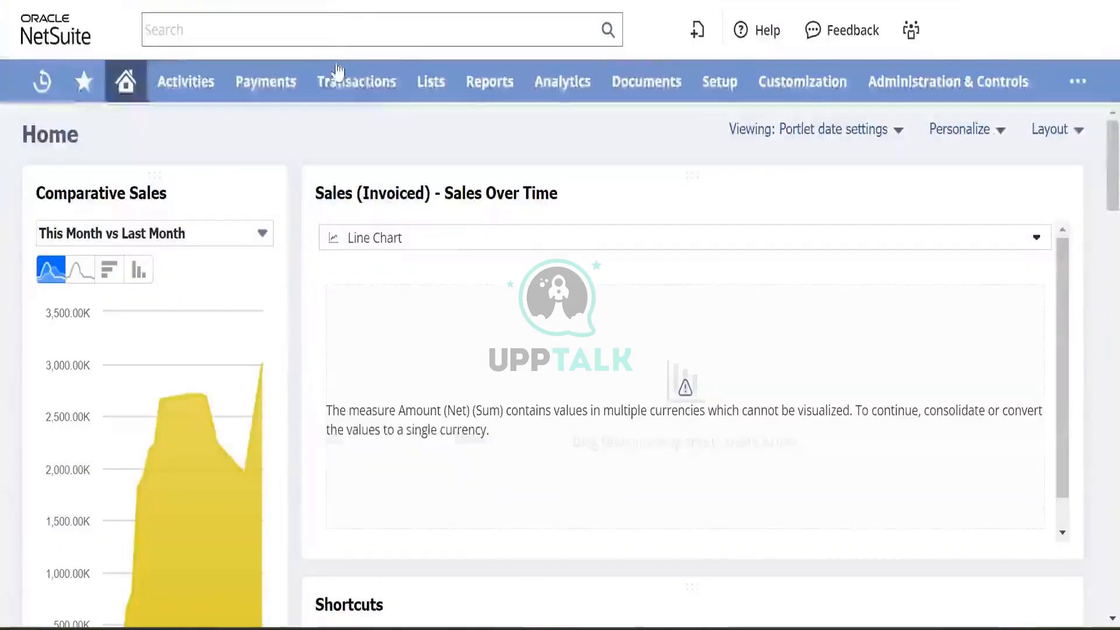
- Open the Transactions > Payables > Enter Bills list to reach bill Magna/FY24001
mouse_move(338, 72)
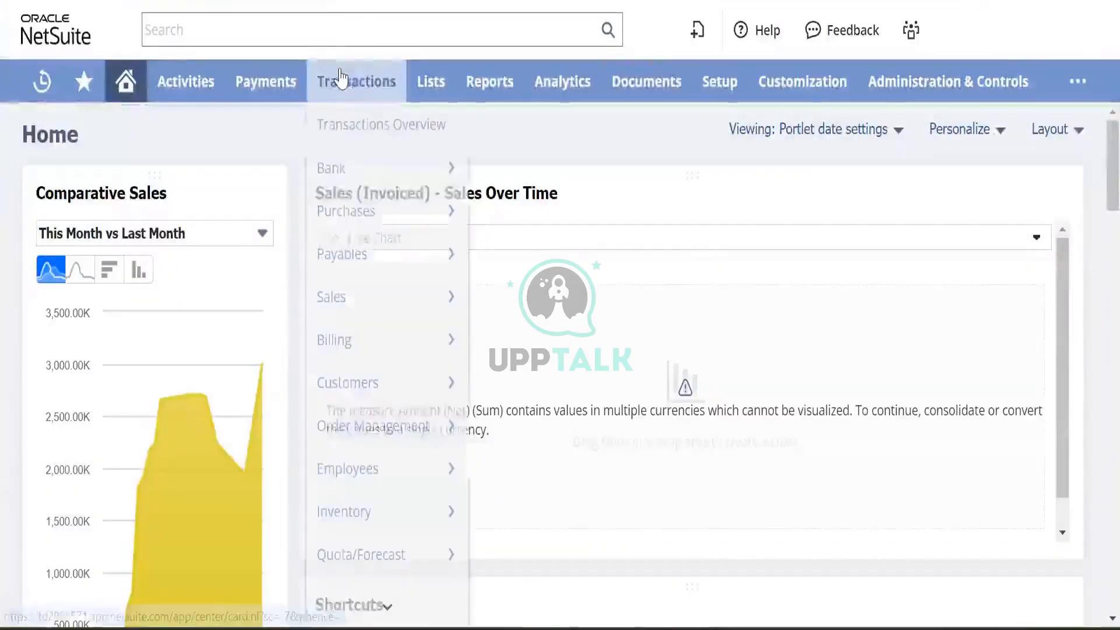
mouse_move(373, 209)
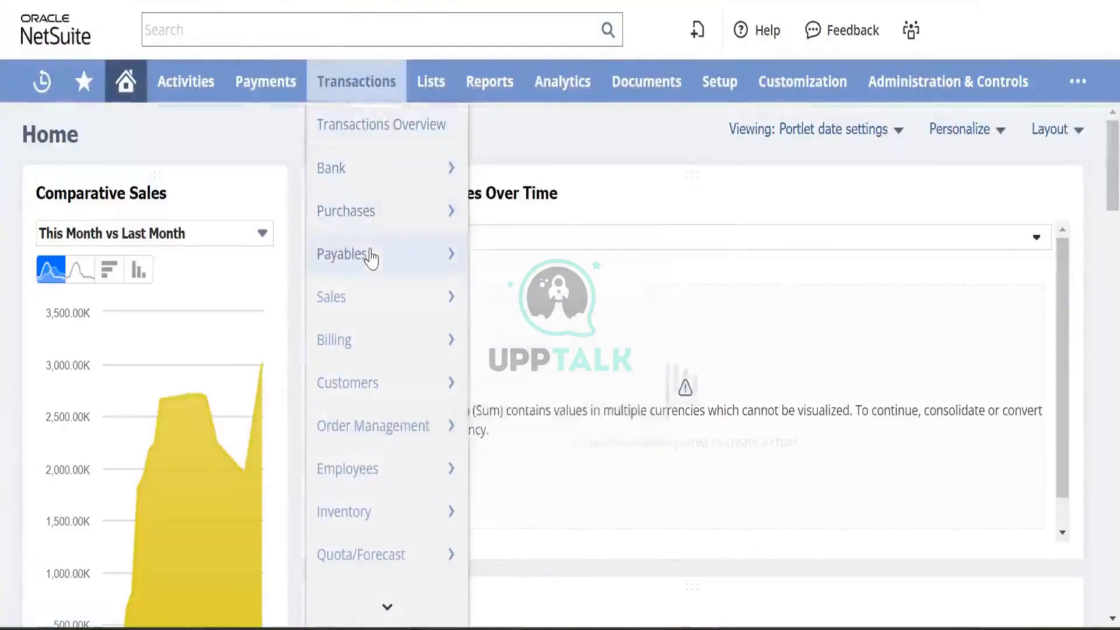
mouse_move(356, 254)
mouse_move(525, 296)
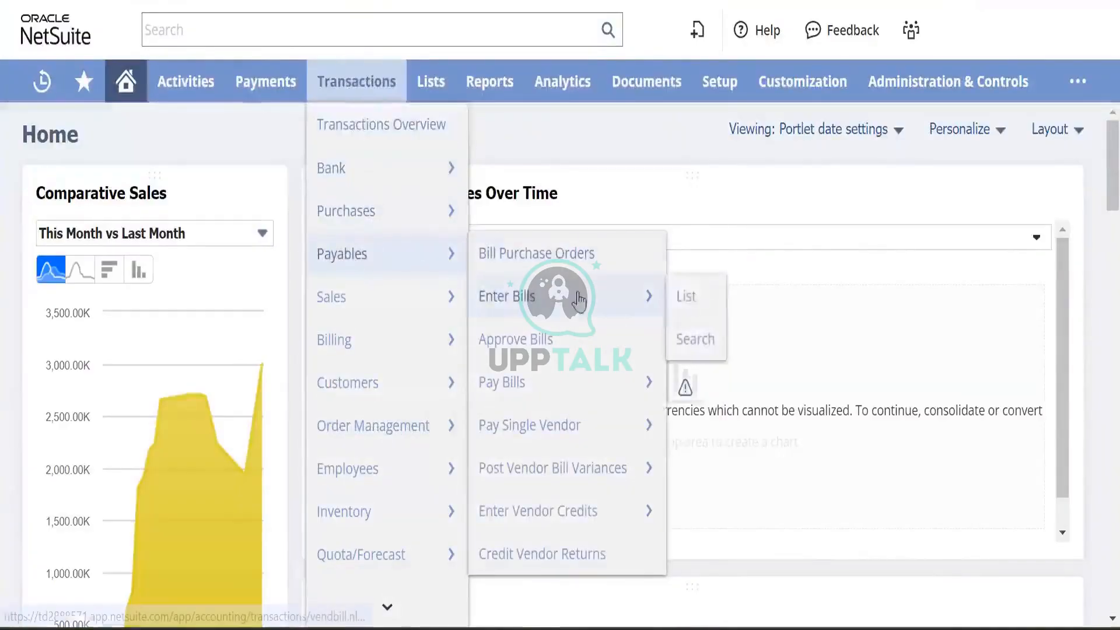
left_click(694, 296)
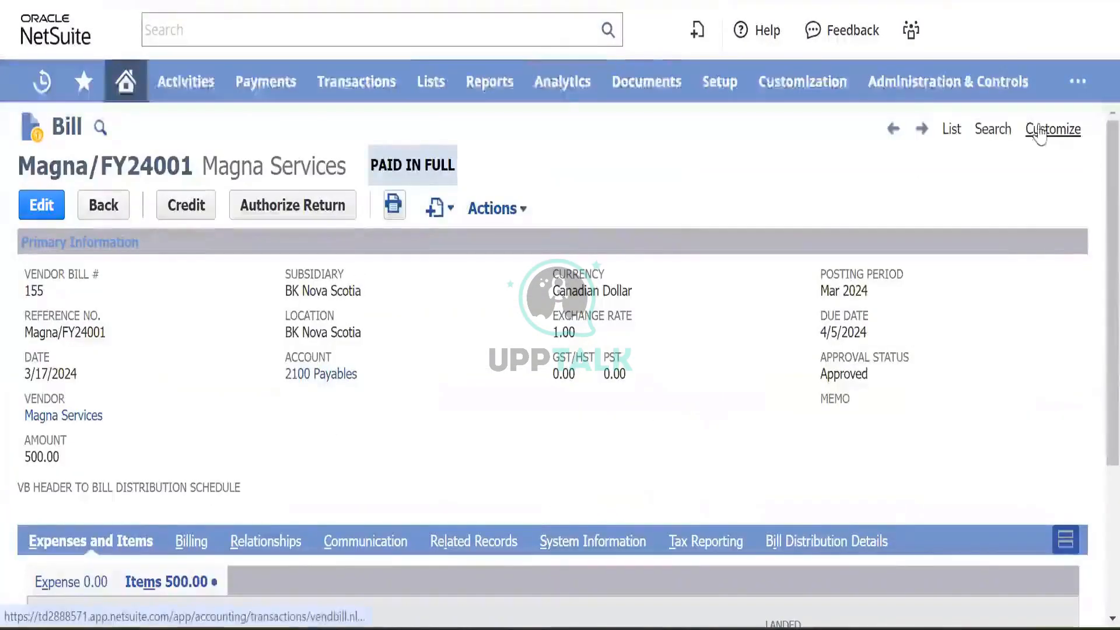
- Browse the Customization > Lists, Records, & Fields menu down to Transaction Body Fields
mouse_move(1038, 131)
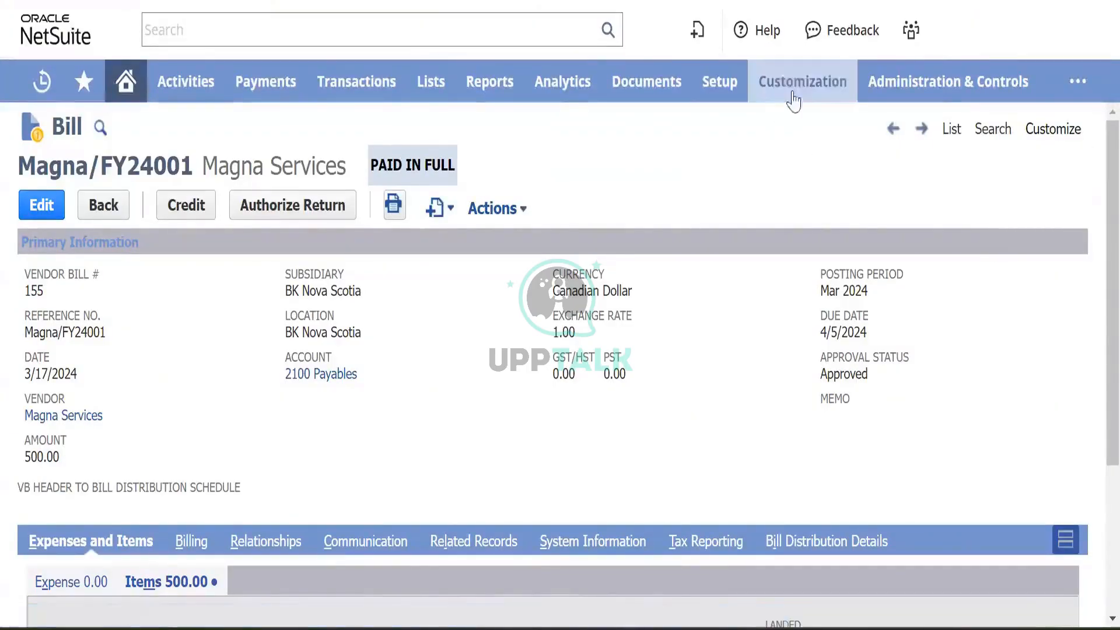
mouse_move(800, 94)
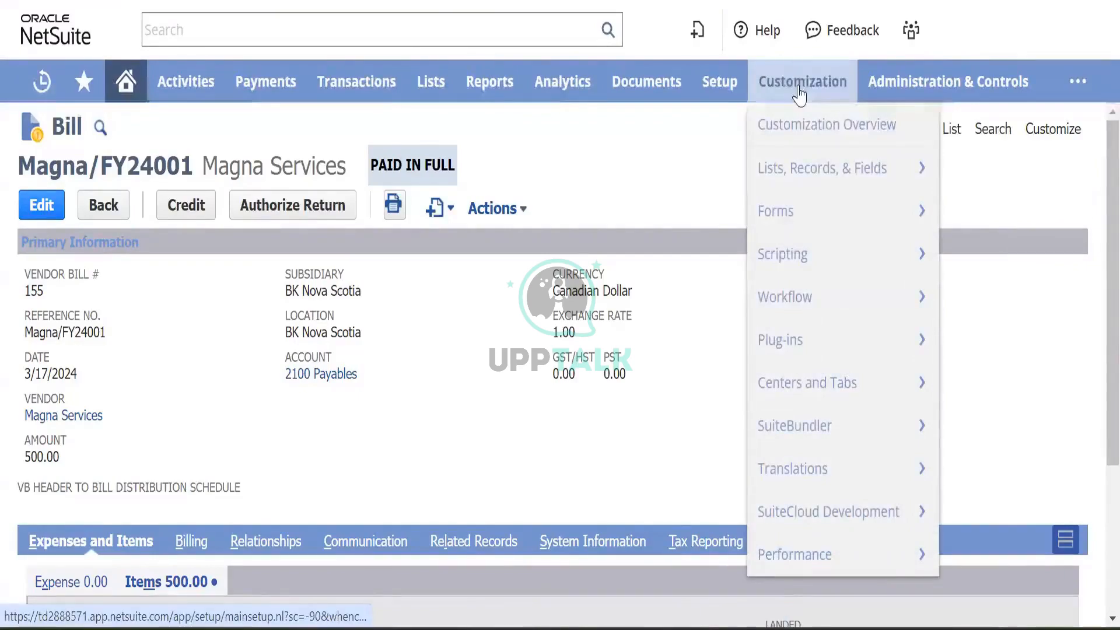
mouse_move(804, 179)
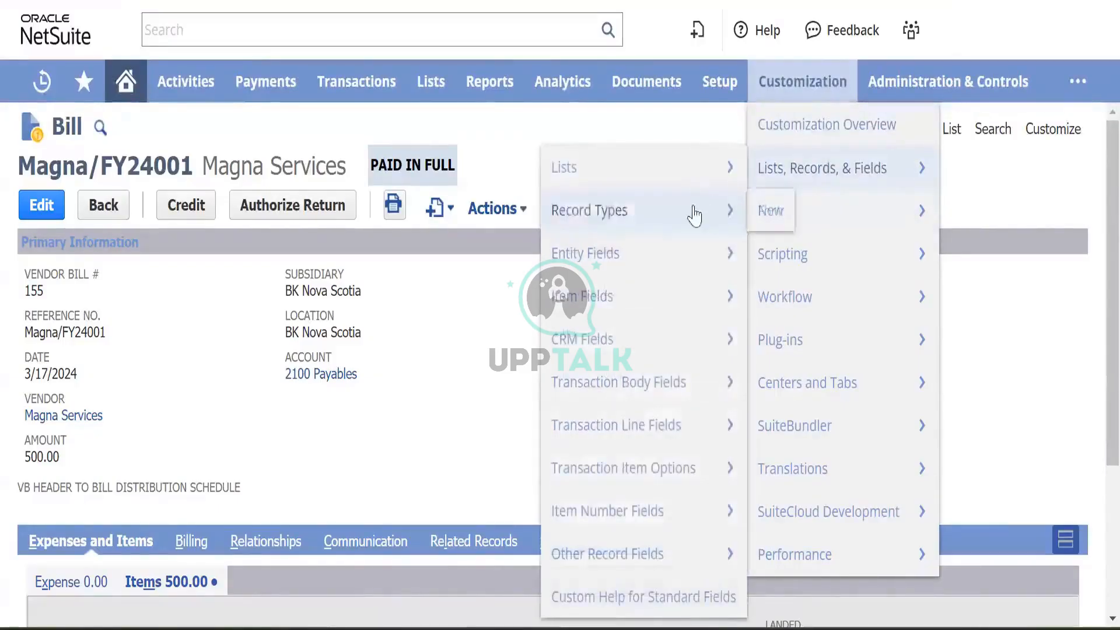
mouse_move(601, 265)
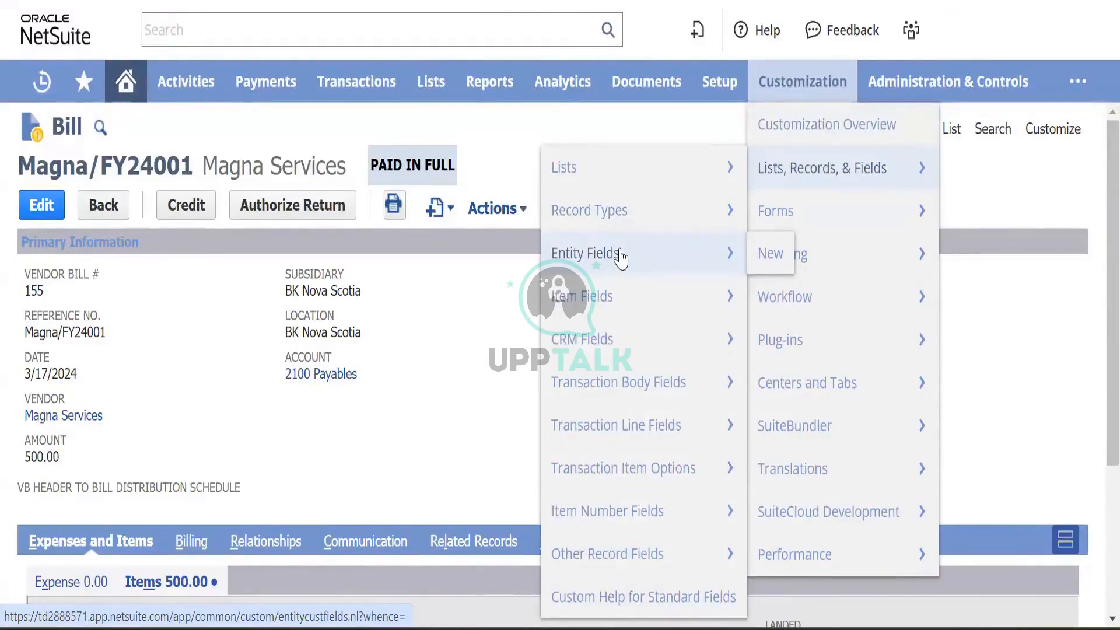
mouse_move(626, 307)
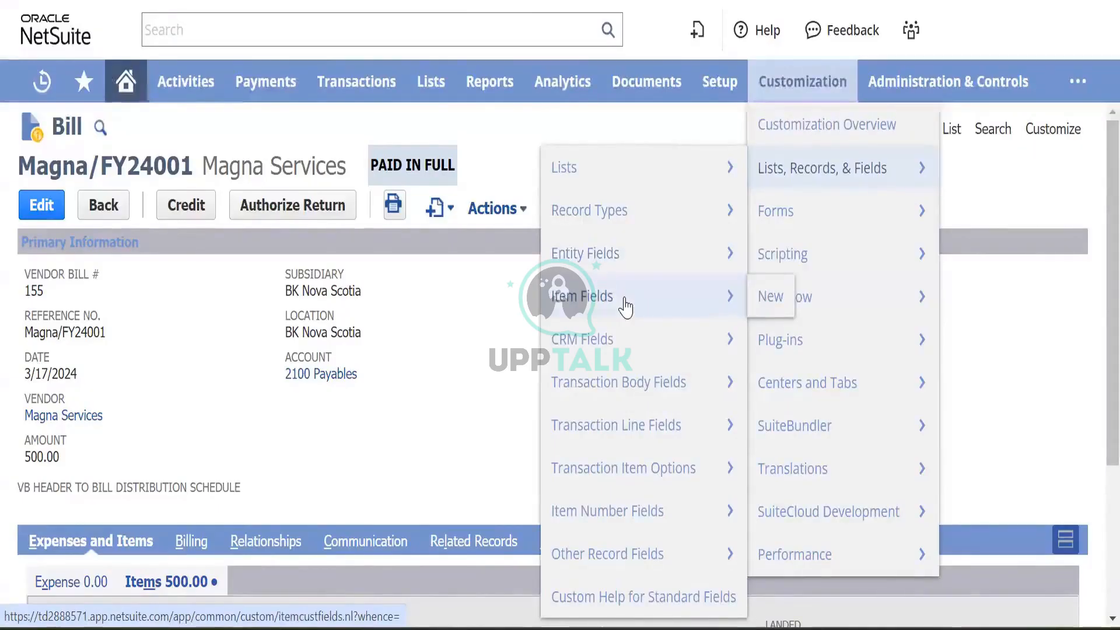
mouse_move(638, 337)
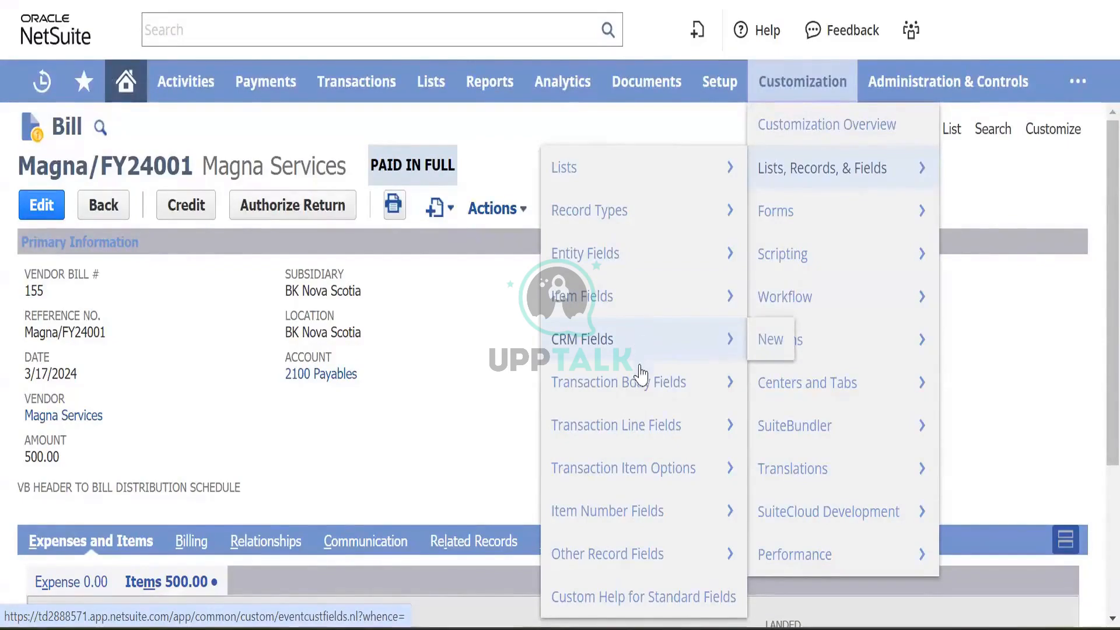
mouse_move(644, 390)
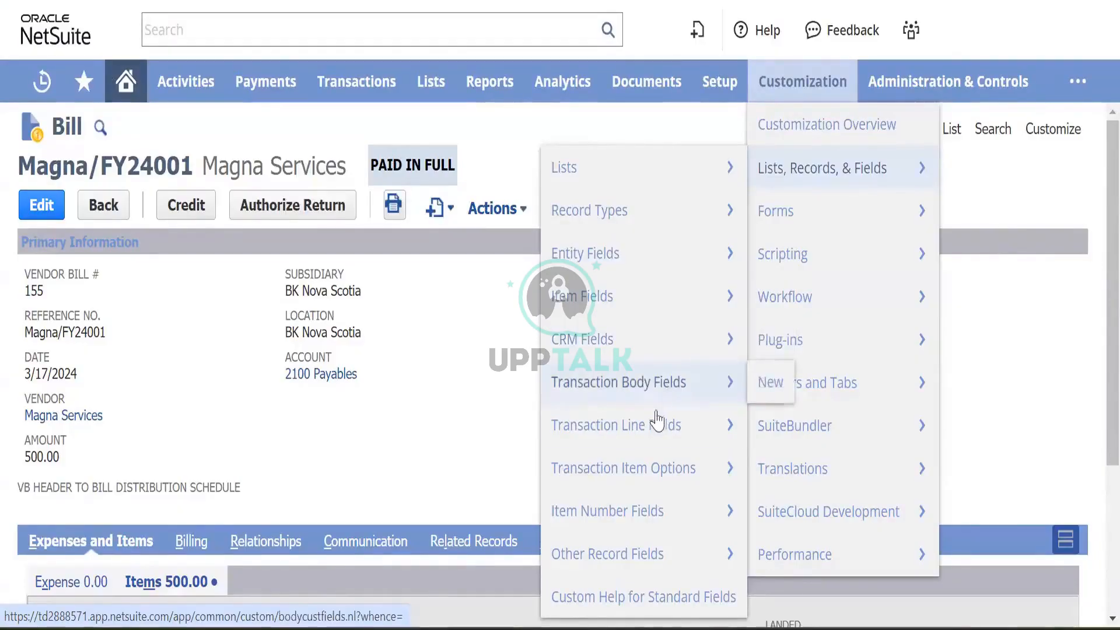
mouse_move(659, 435)
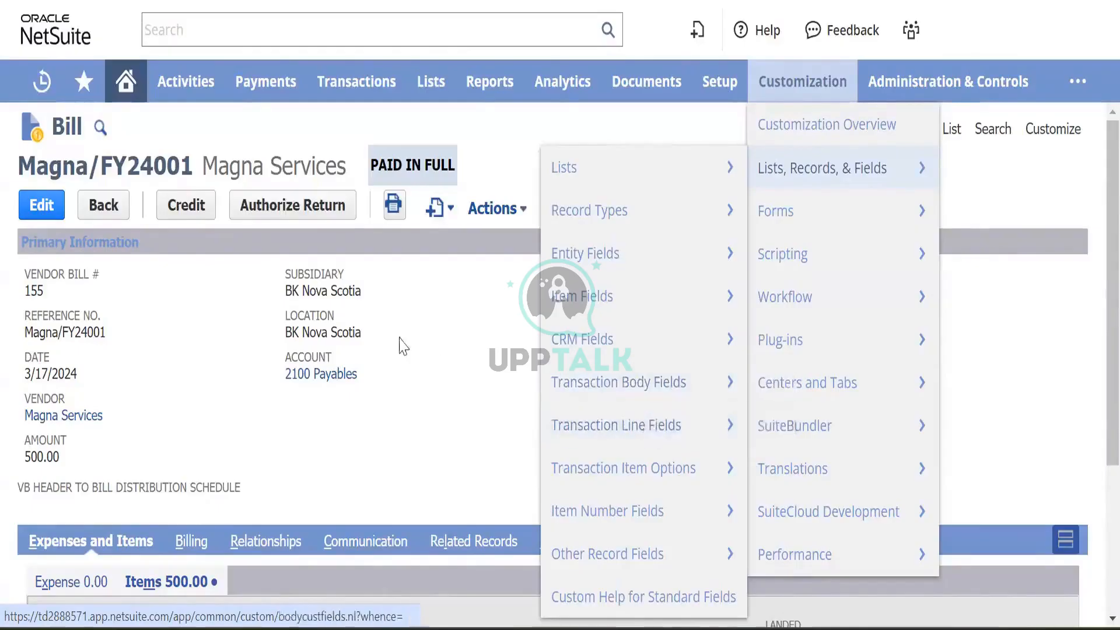
- Scroll through the paid Magna/FY24001 bill's lines and totals
scroll(390, 365, "down", 1)
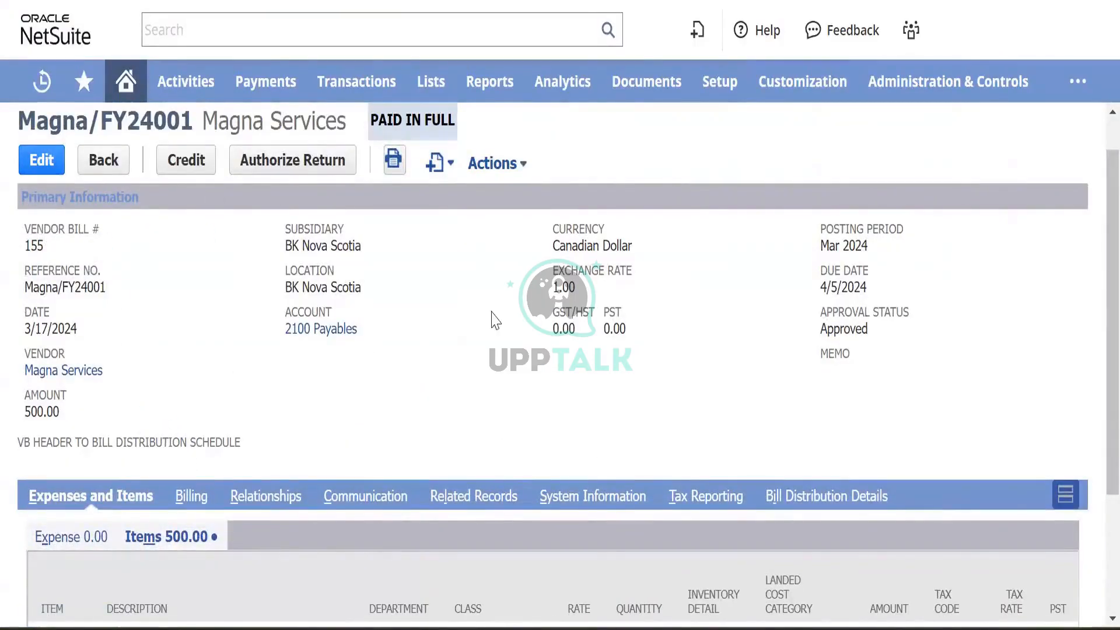
scroll(281, 377, "down", 3)
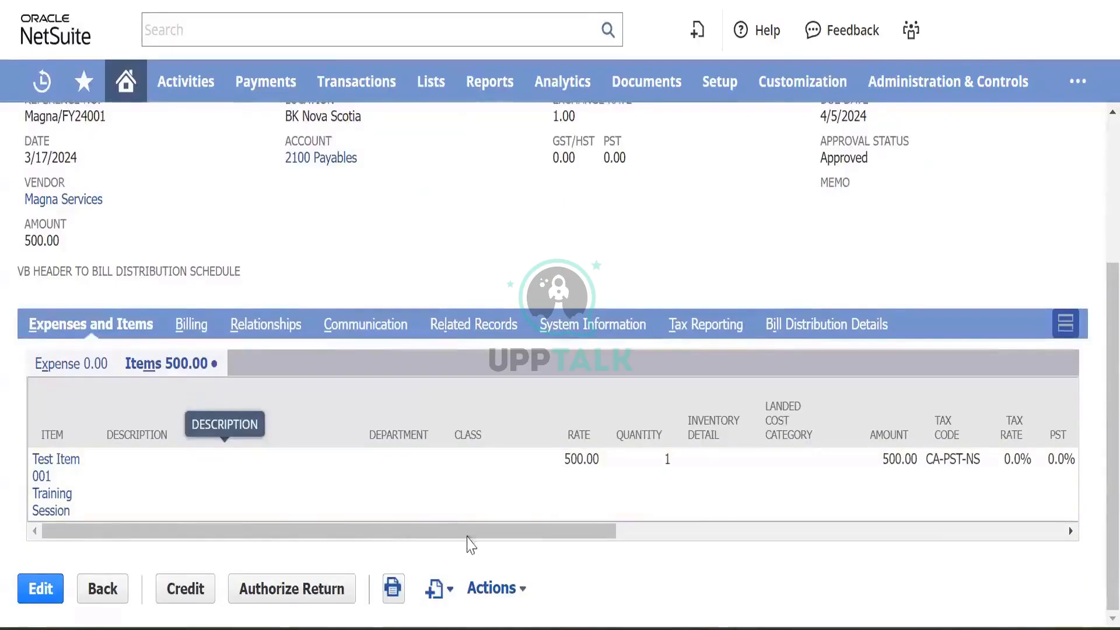
left_click_drag(489, 538, 408, 523)
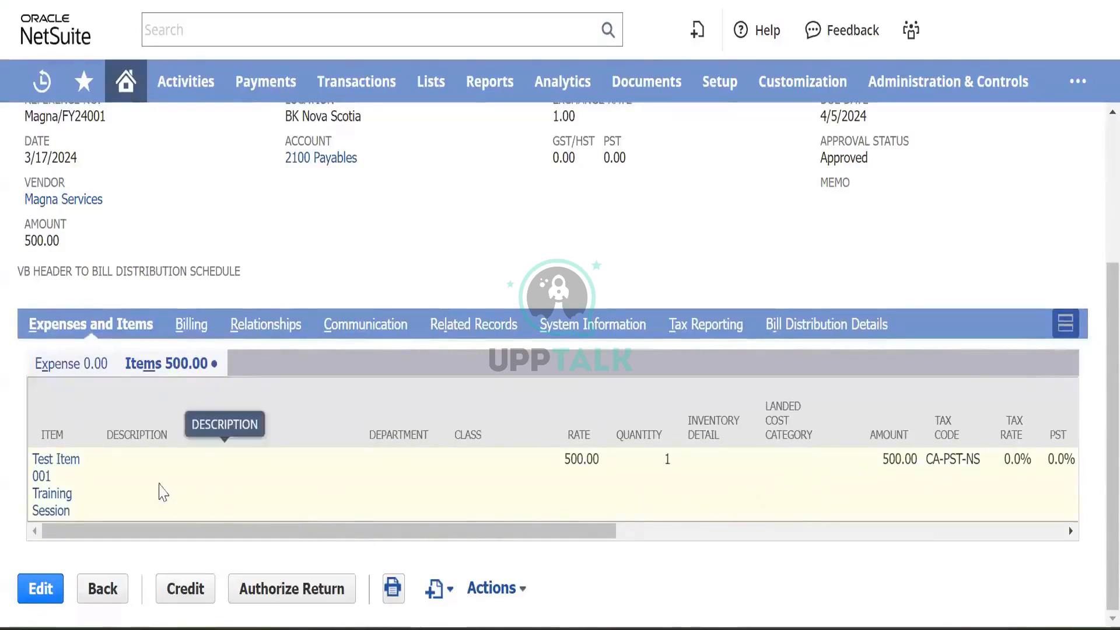
scroll(369, 213, "up", 1)
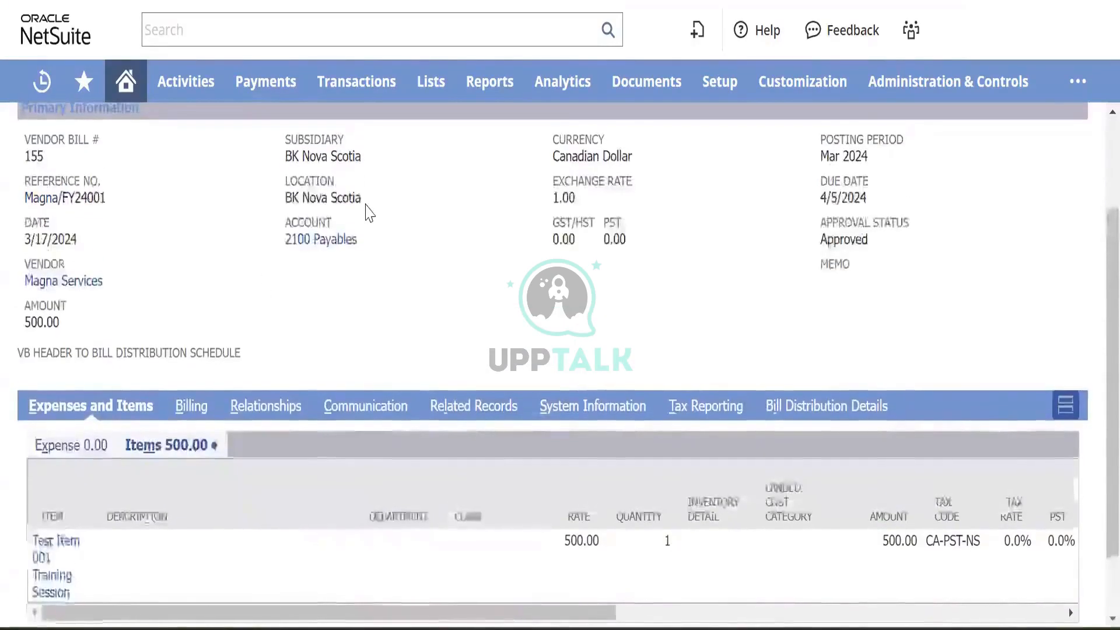
scroll(368, 213, "down", 1)
scroll(362, 224, "up", 3)
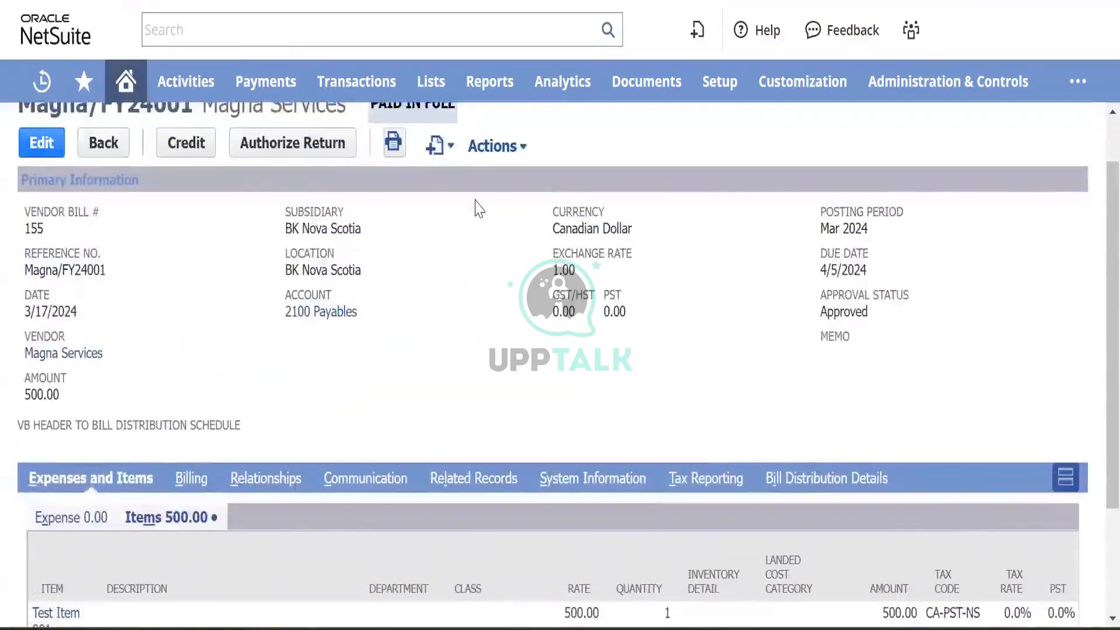
scroll(318, 292, "down", 3)
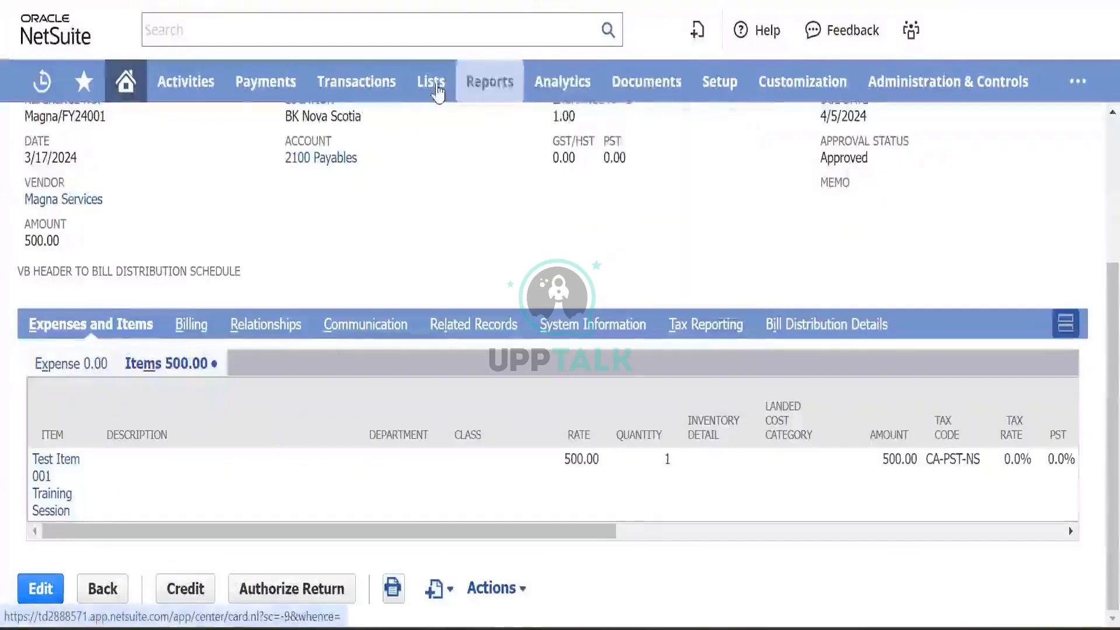
- Review the bill's vendor billing, discount and contacts subtabs
mouse_move(764, 82)
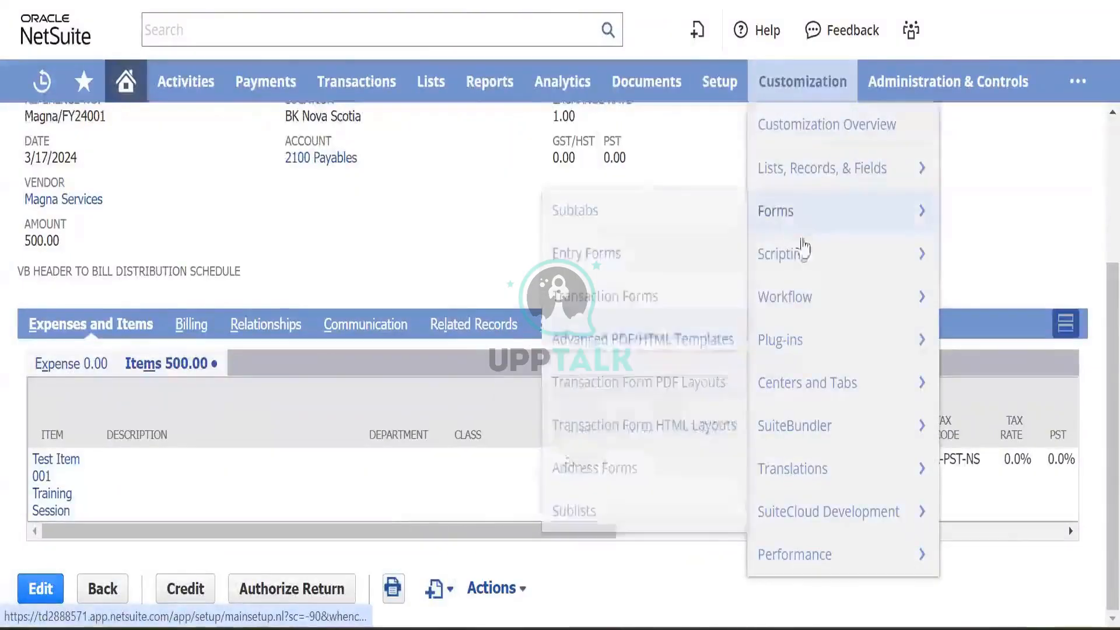
mouse_move(775, 180)
mouse_move(660, 317)
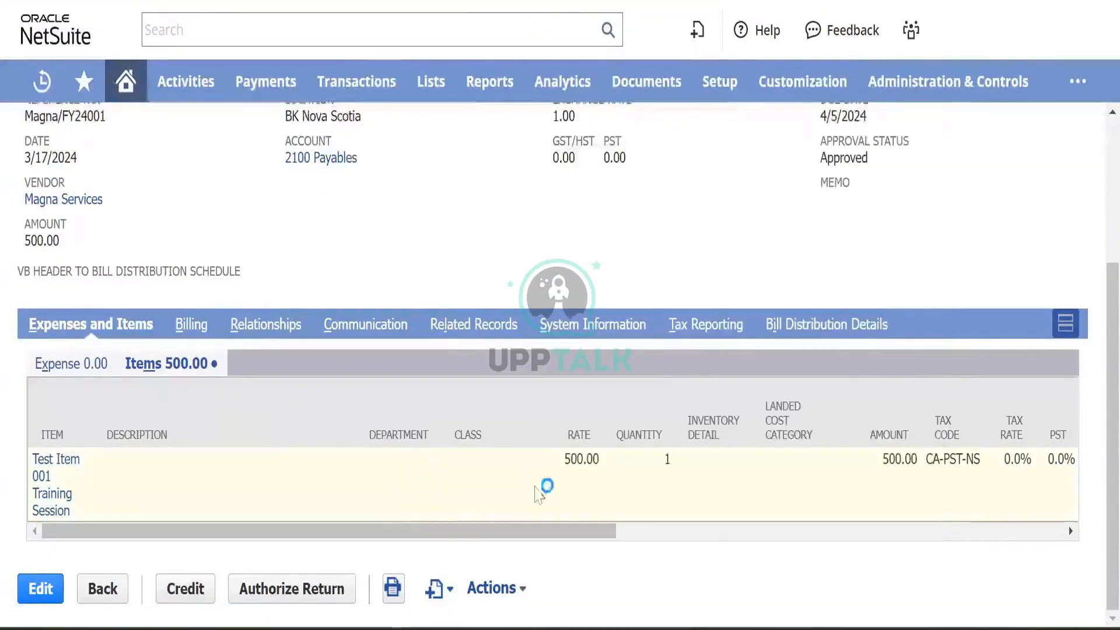
scroll(757, 480, "right", 6)
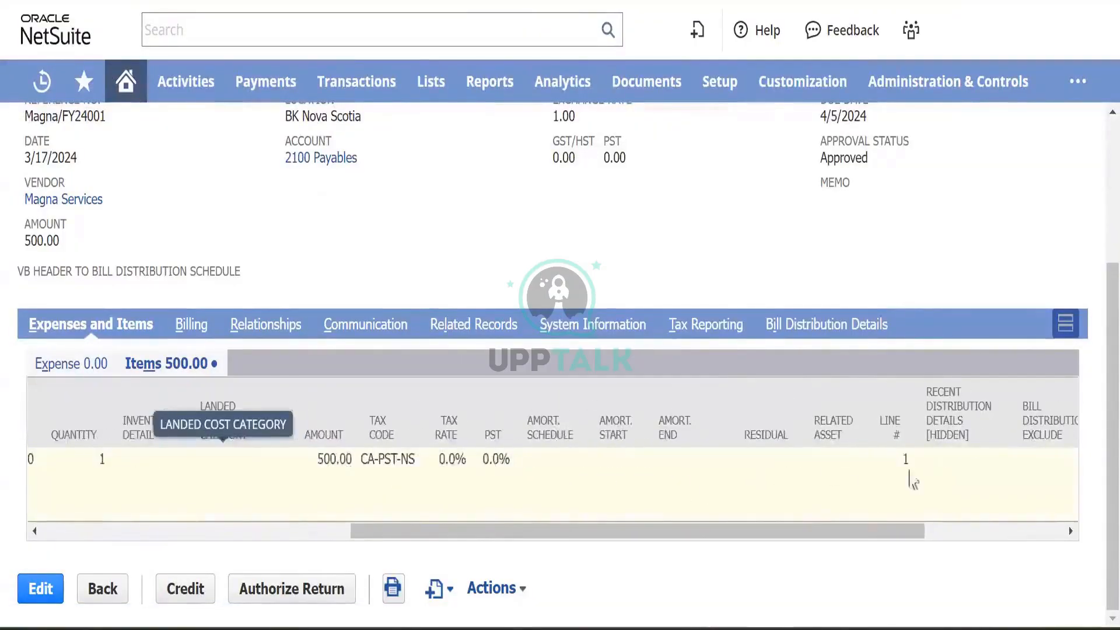
scroll(692, 490, "left", 3)
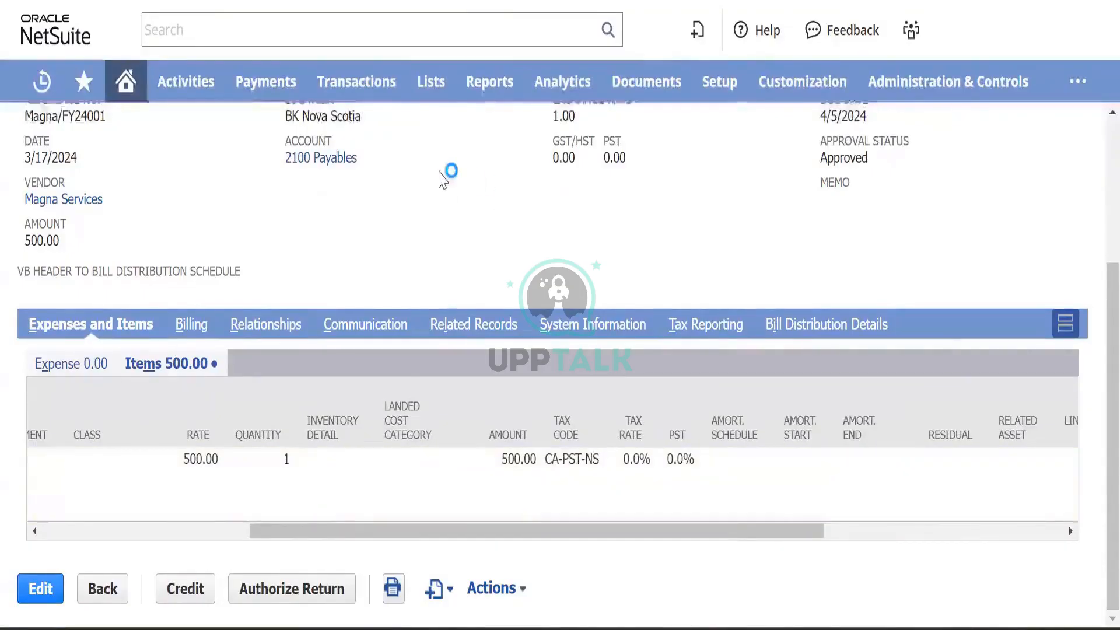
scroll(444, 178, "up", 3)
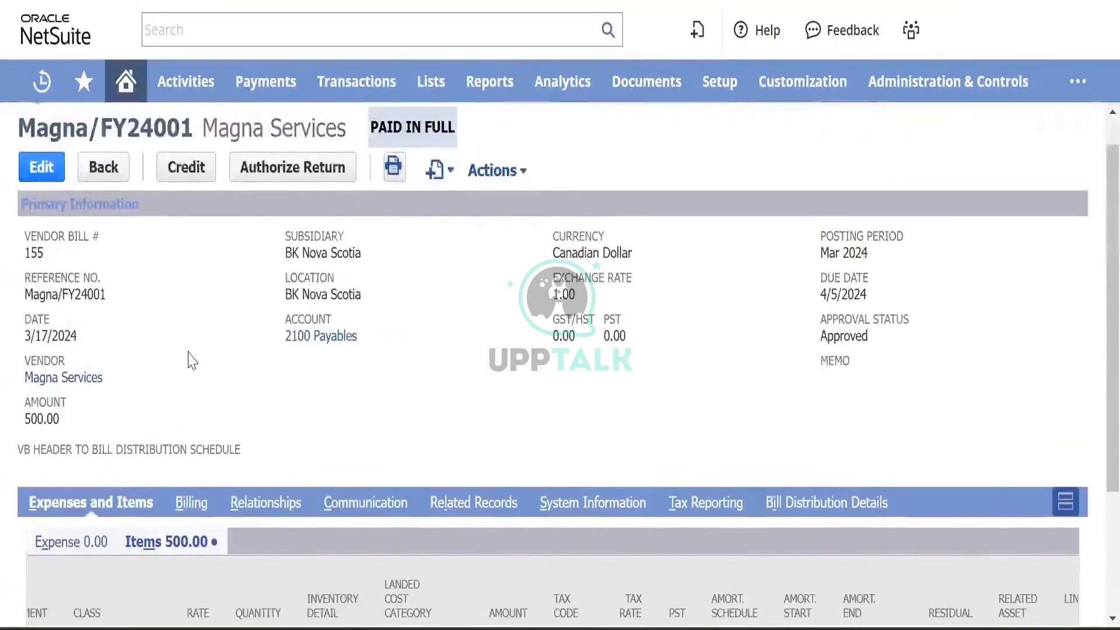
scroll(188, 360, "down", 1)
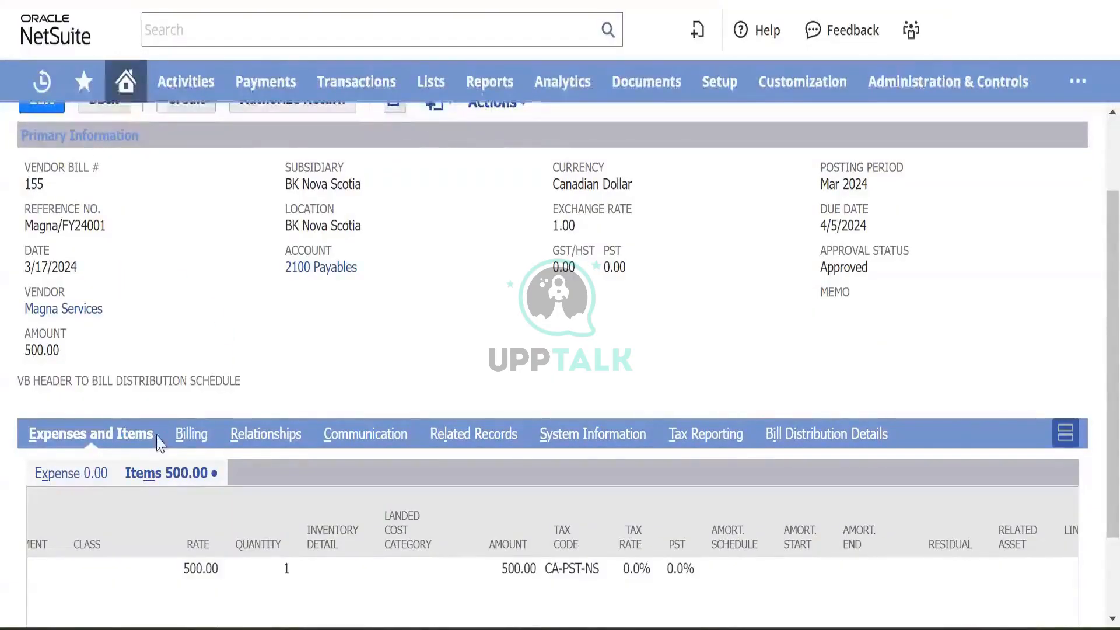
left_click(189, 435)
scroll(287, 507, "down", 1)
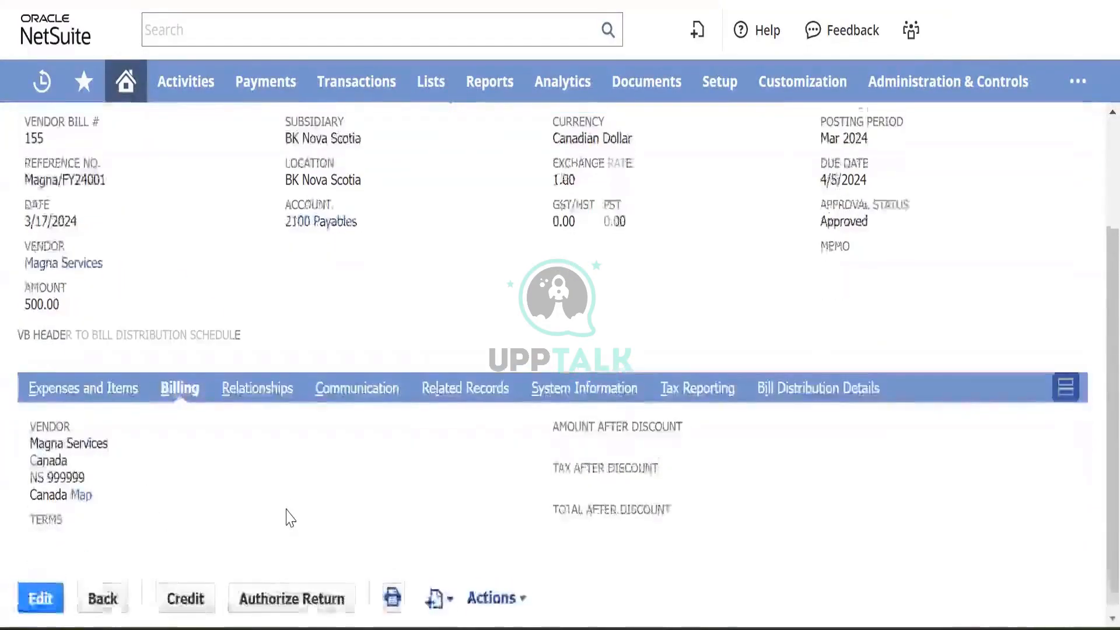
scroll(287, 507, "up", 2)
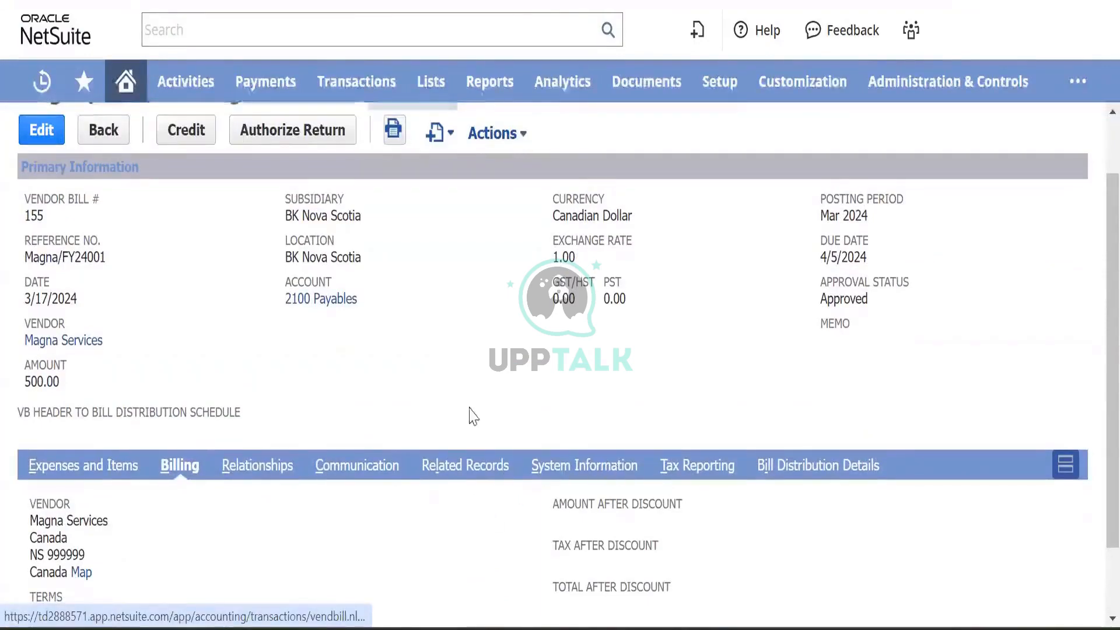
left_click(260, 467)
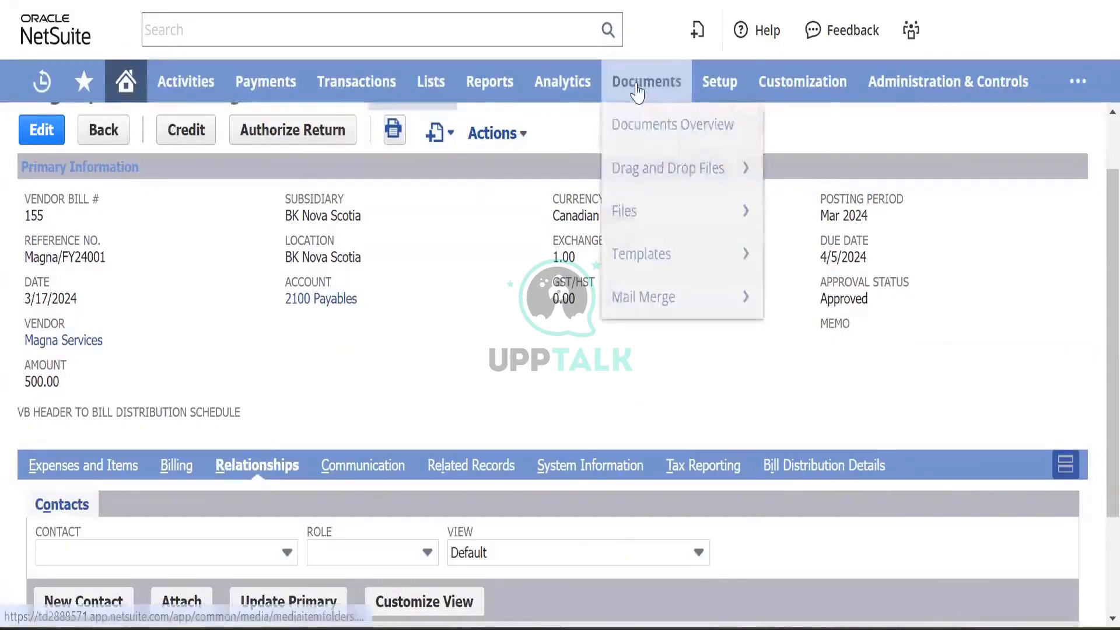
- Start a new field via Customization > Lists, Records, & Fields > Transaction Body Fields > New
mouse_move(738, 96)
mouse_move(802, 85)
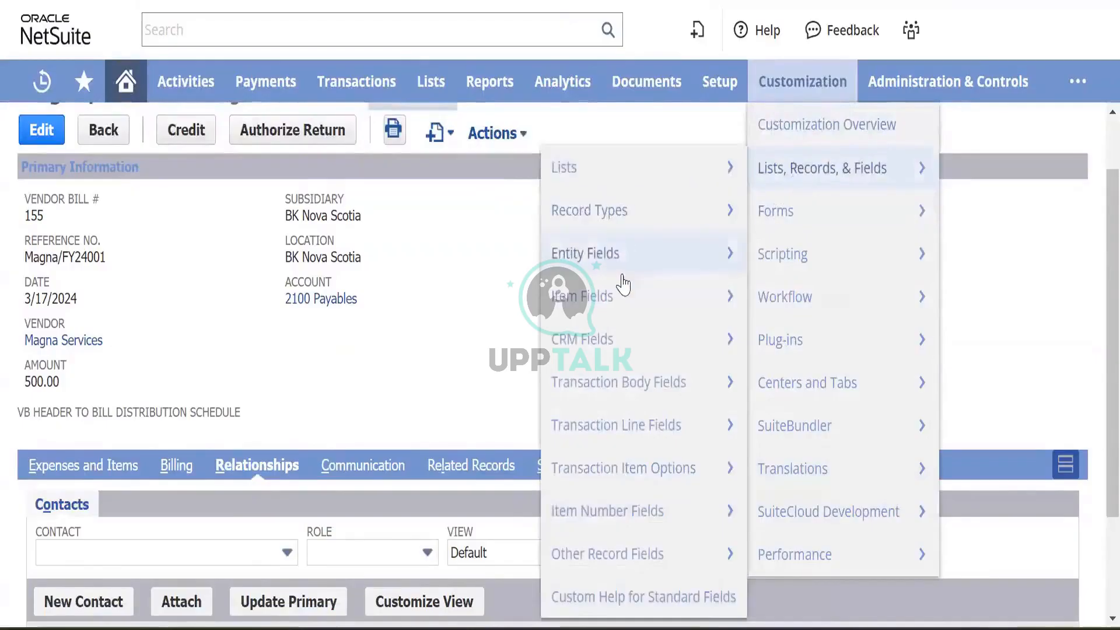
mouse_move(627, 384)
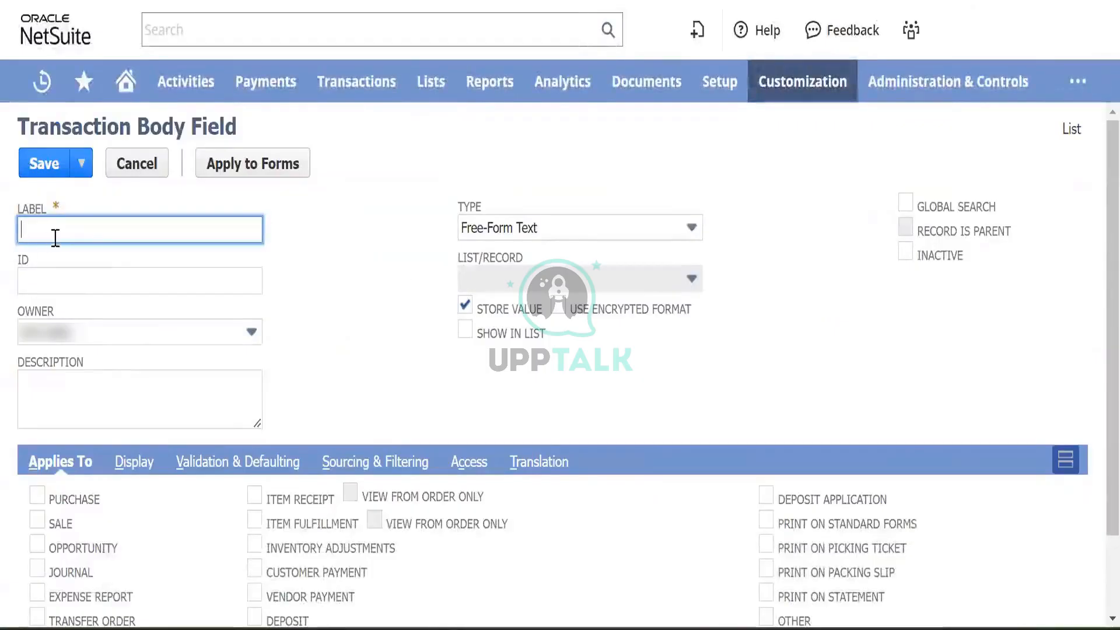
- Label the field 'Invoice Date' and describe it as 'Enter the date of the invoice received from the vendor'
scroll(137, 343, "down", 2)
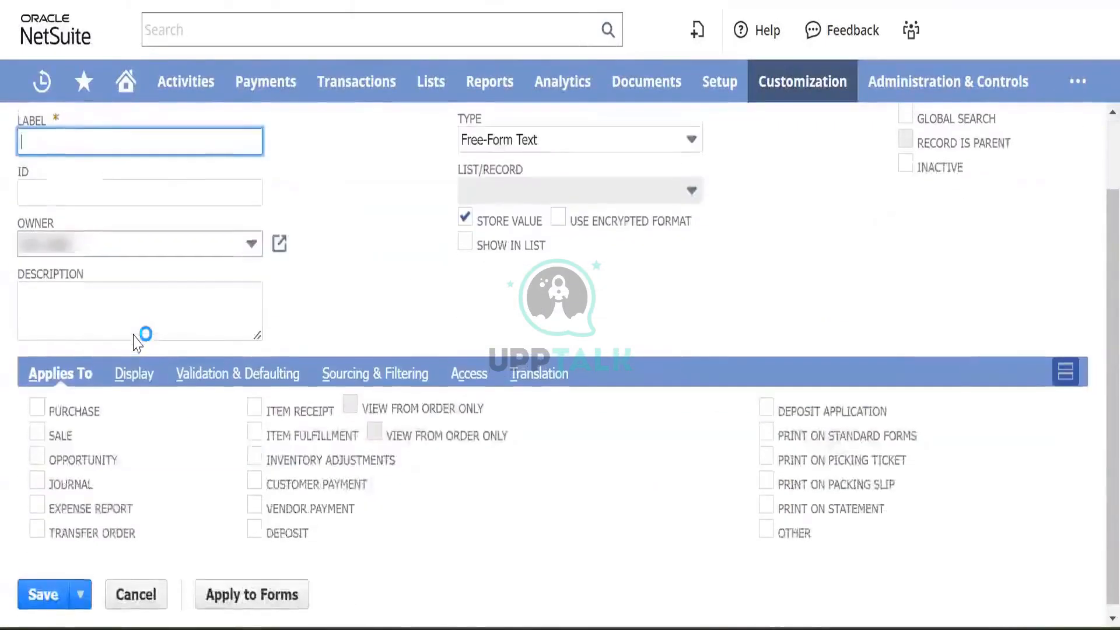
scroll(138, 338, "up", 2)
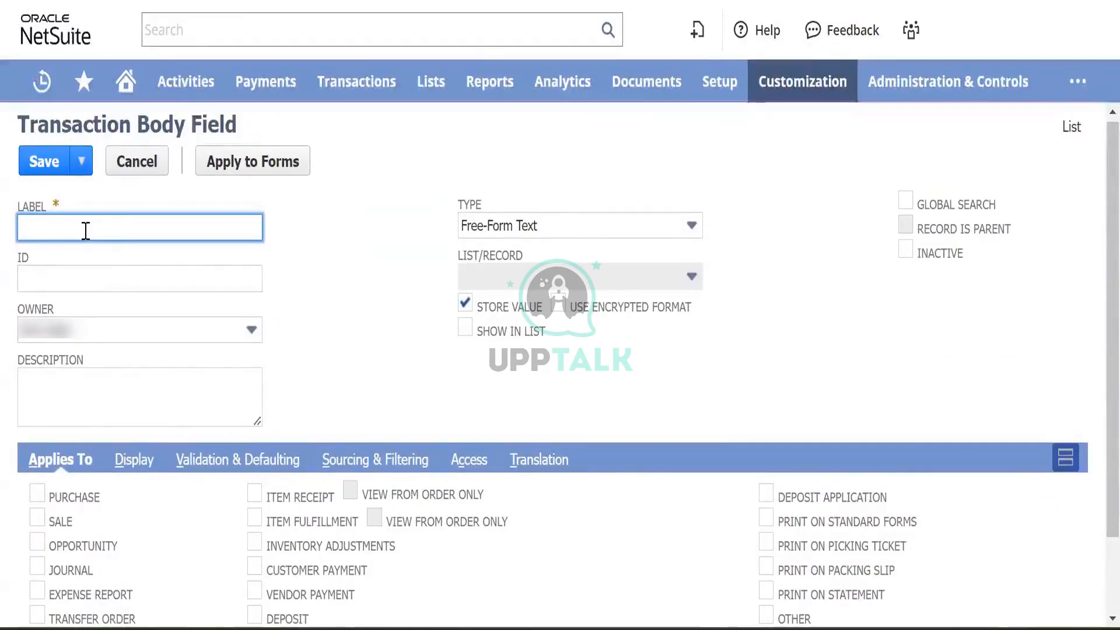
type("I")
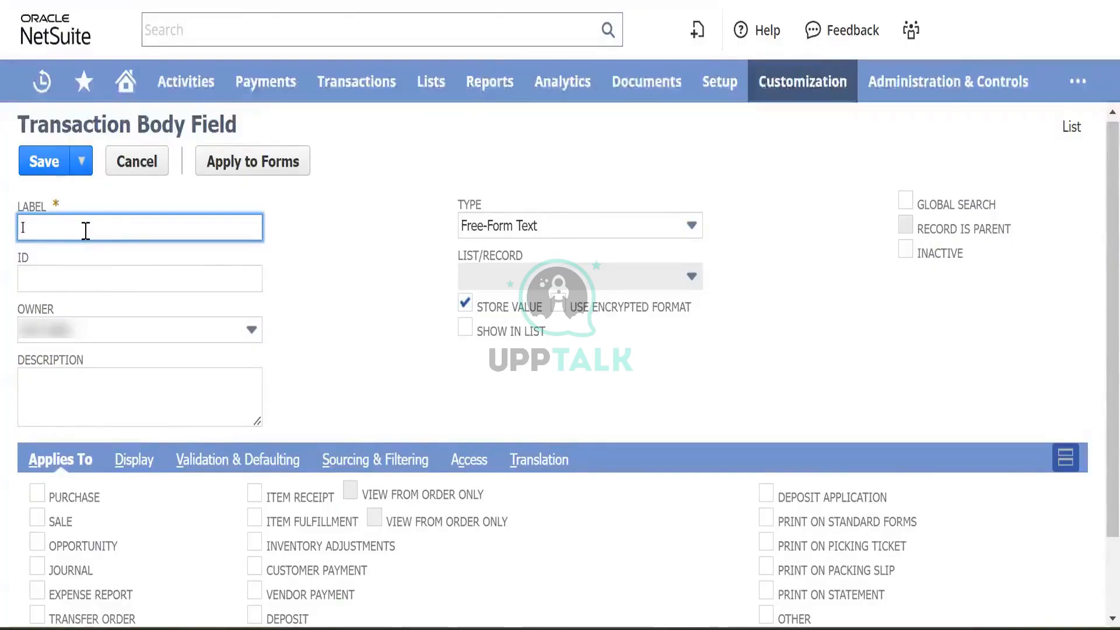
type("nvoice Date")
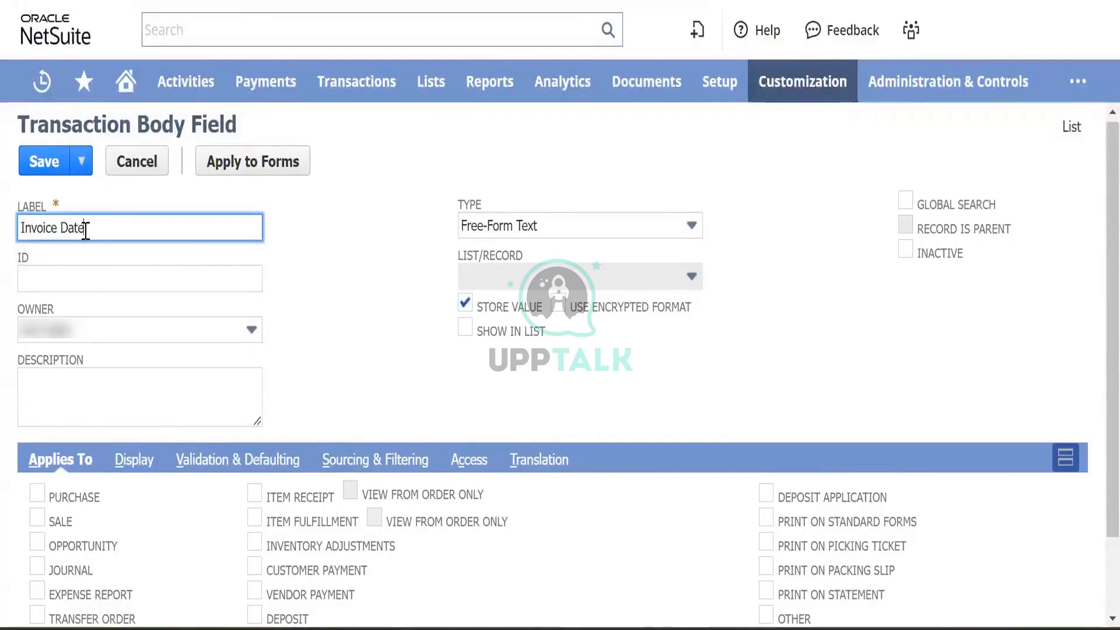
key("Tab")
key("Tab")
key("Tab")
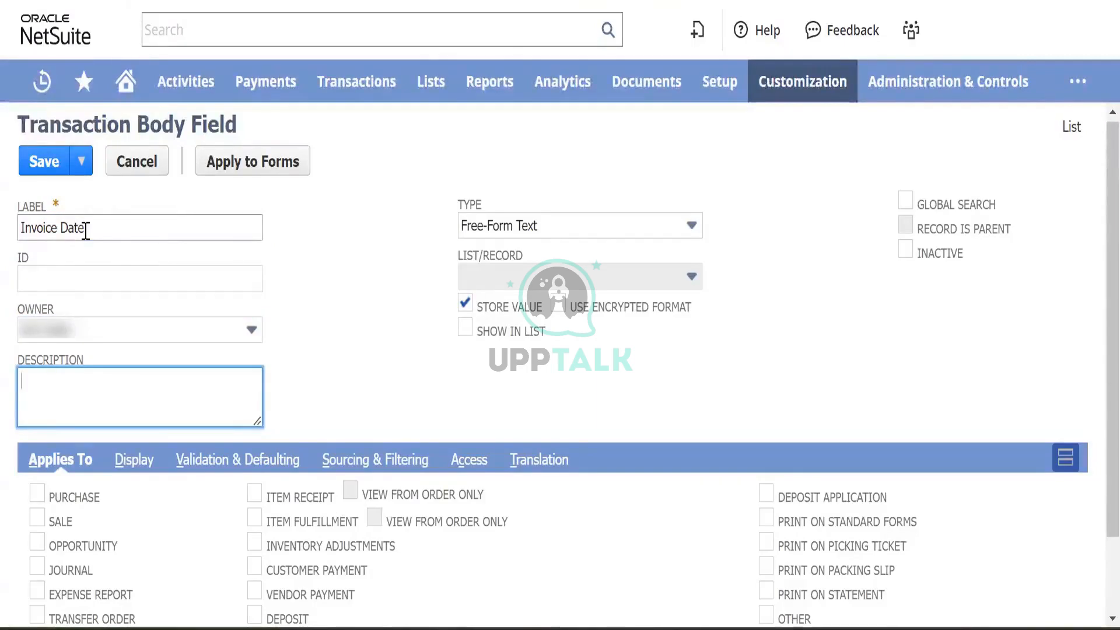
type("Entrr")
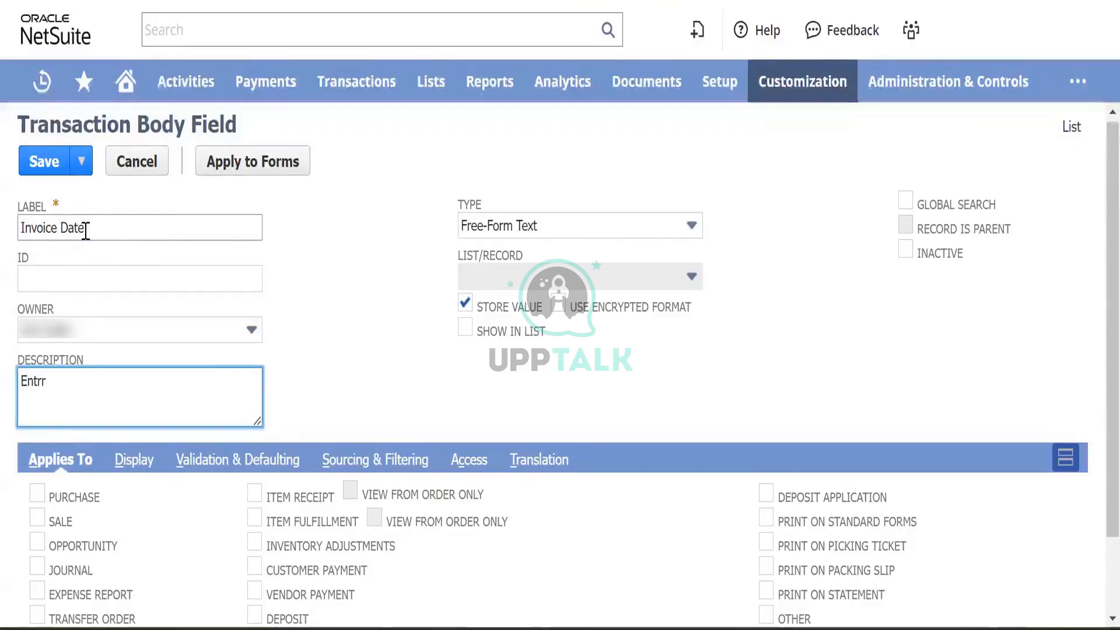
key("BackSpace")
key("BackSpace")
type("er the date of th")
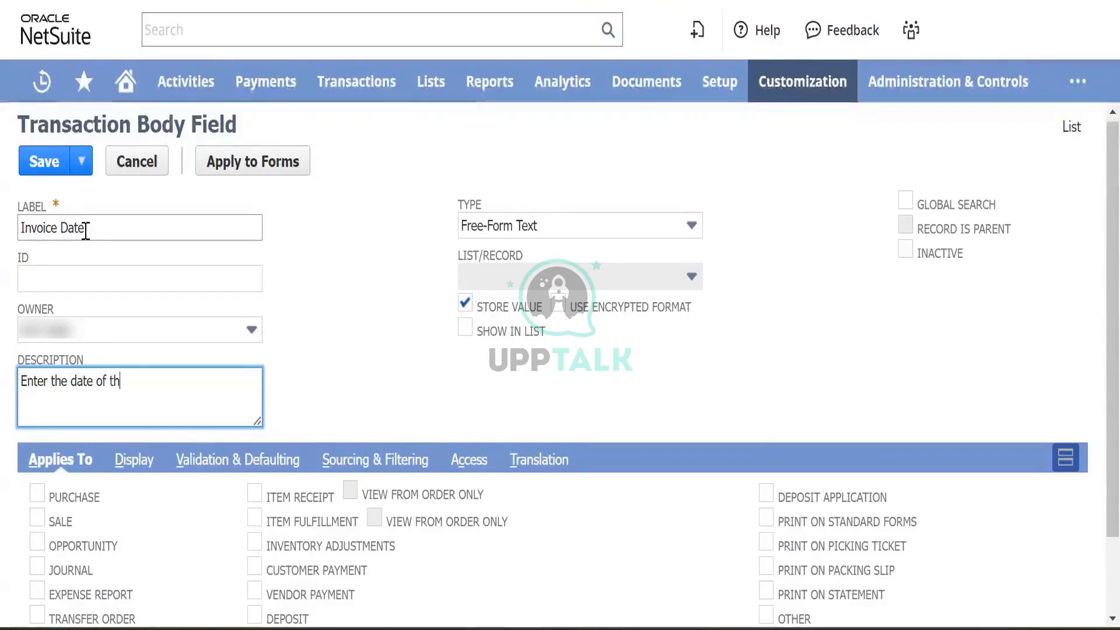
type("e in")
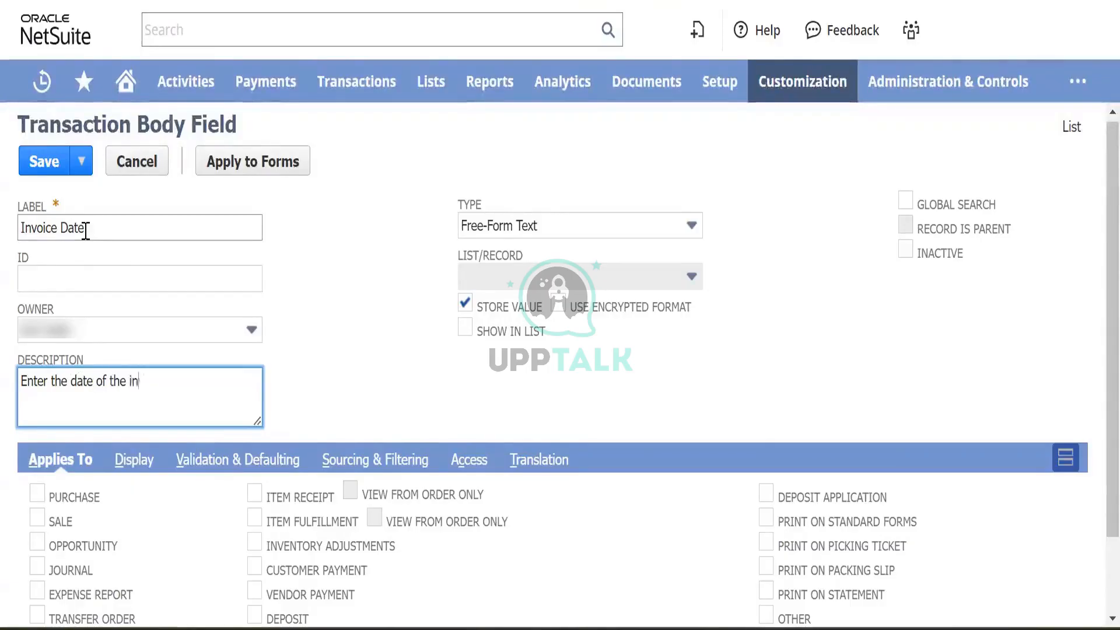
type("voice ")
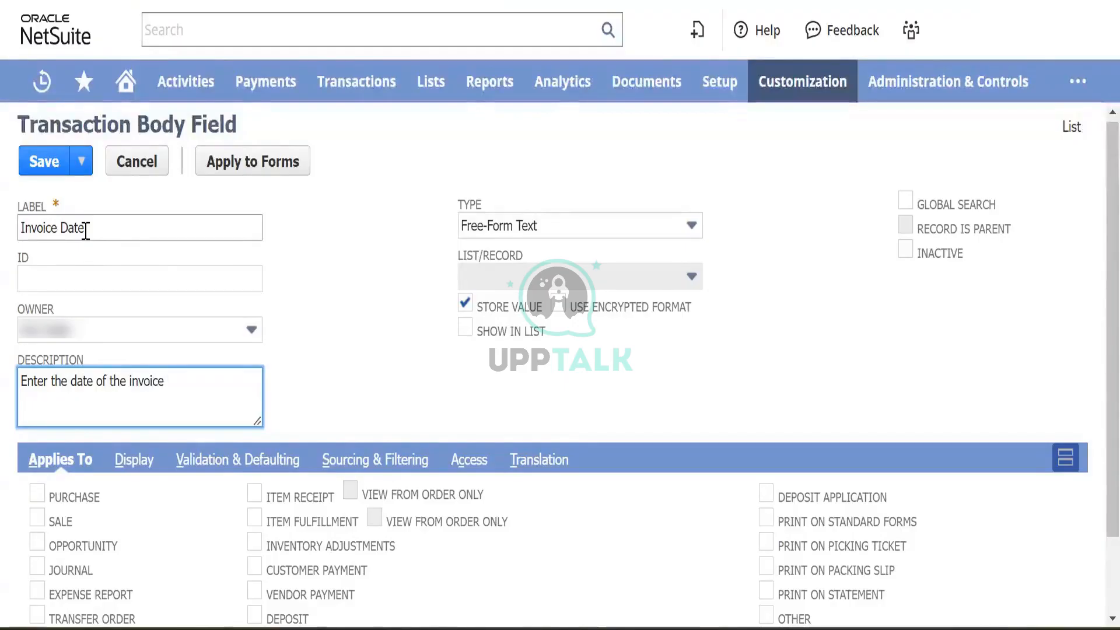
type("receive")
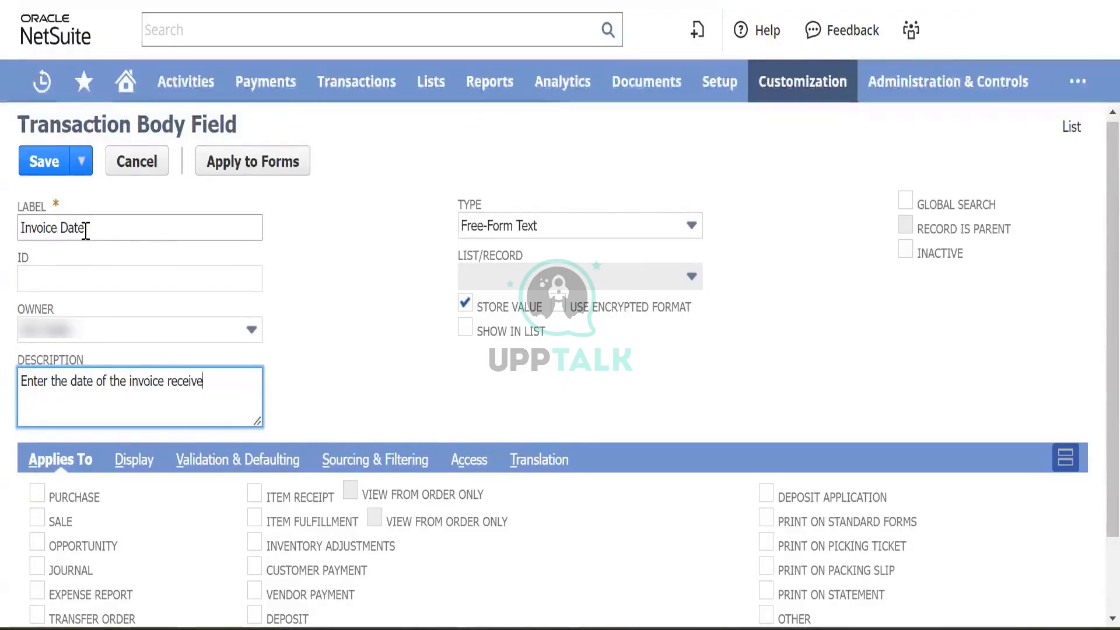
type("d from ")
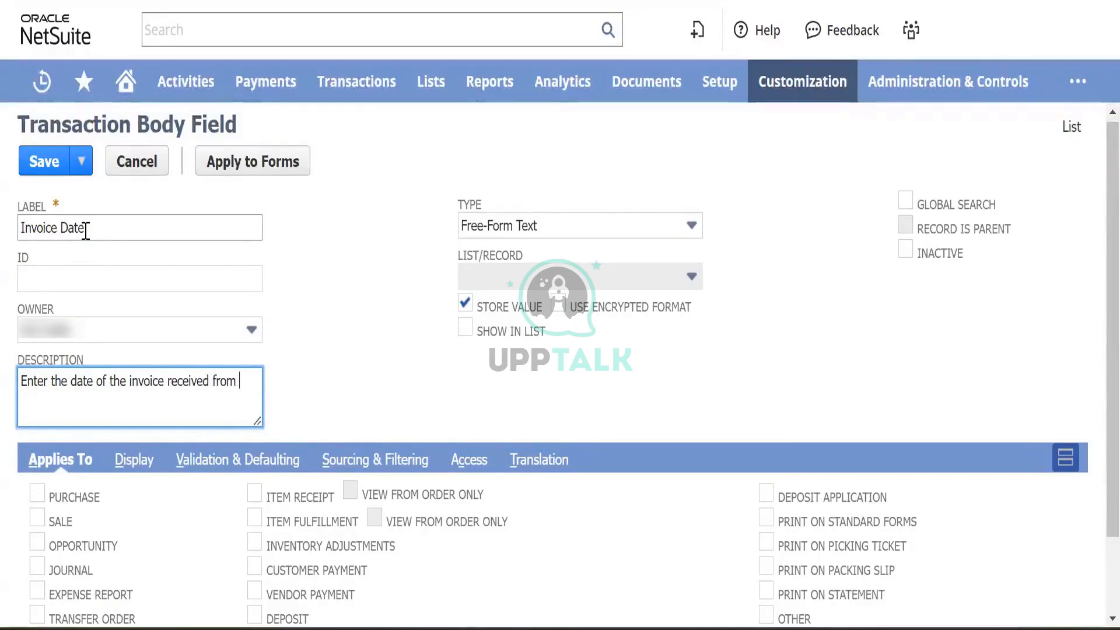
type("the vendor")
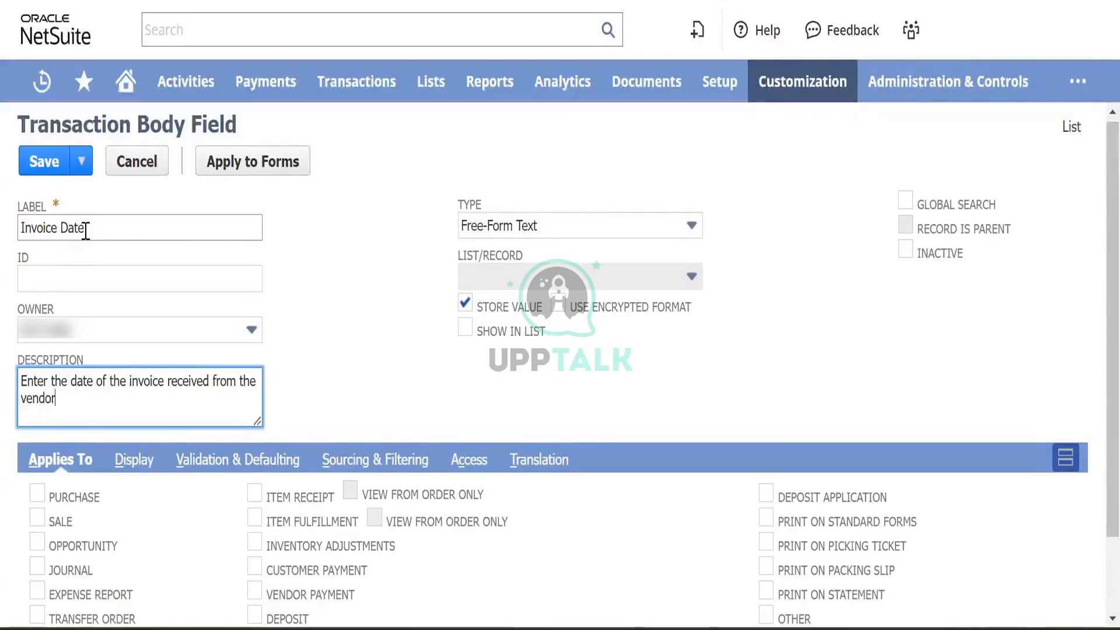
key("Tab")
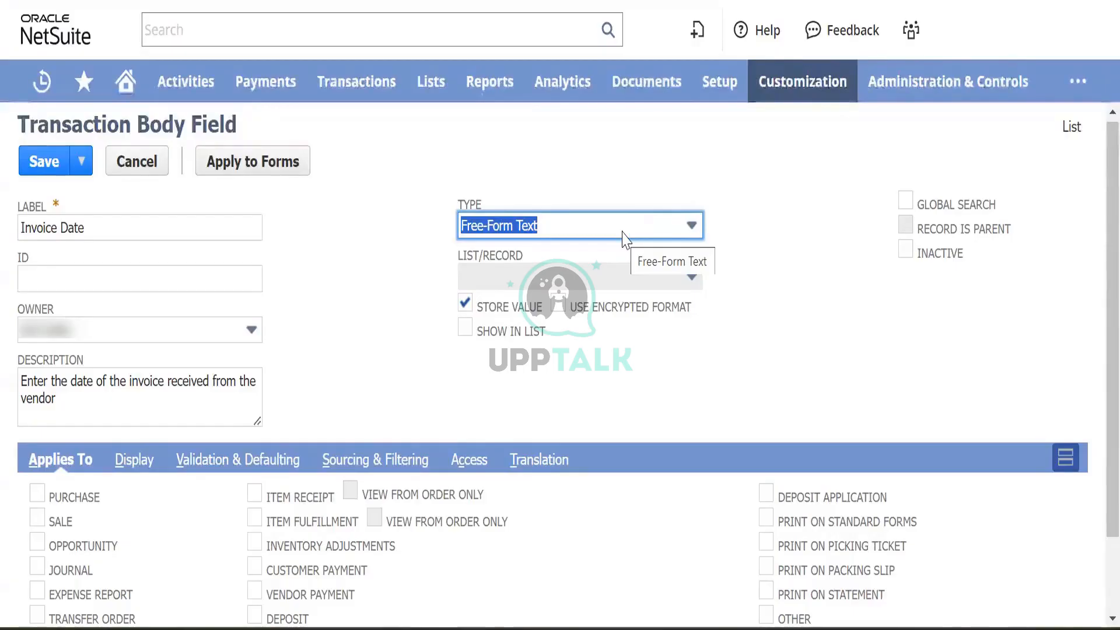
- Set the Invoice Date field's type to Date/Time
left_click(624, 231)
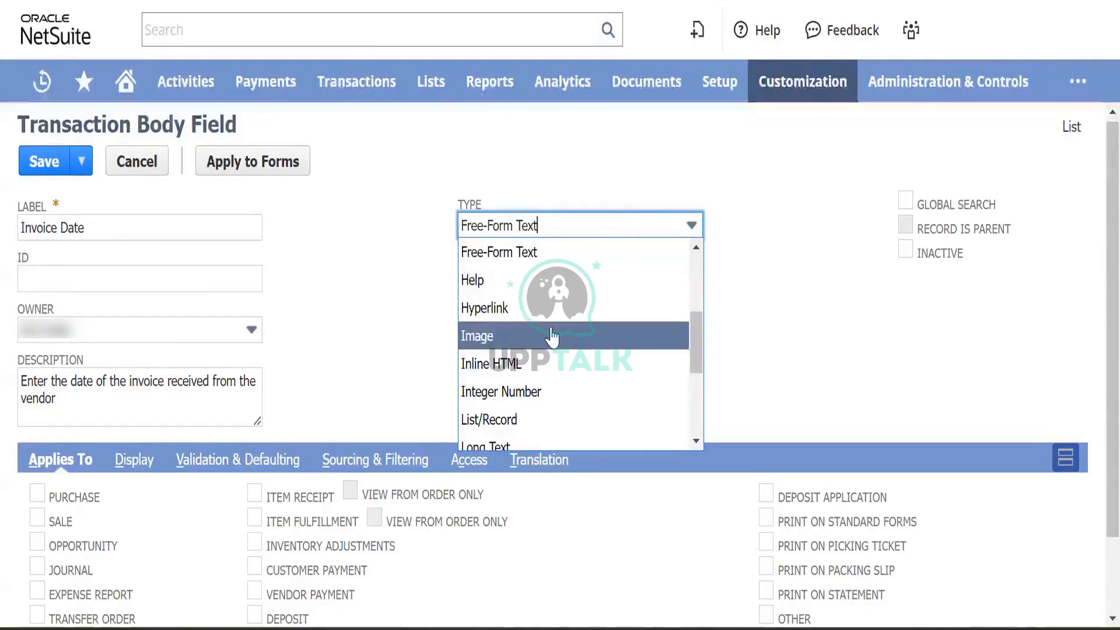
scroll(548, 330, "down", 2)
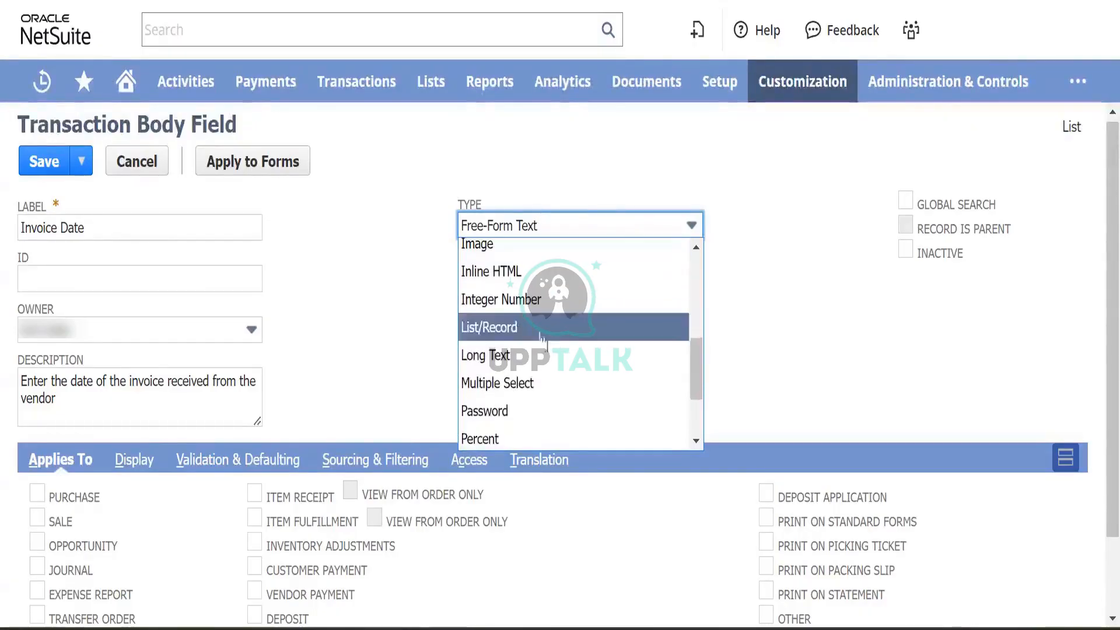
scroll(547, 362, "down", 1)
scroll(547, 362, "down", 1)
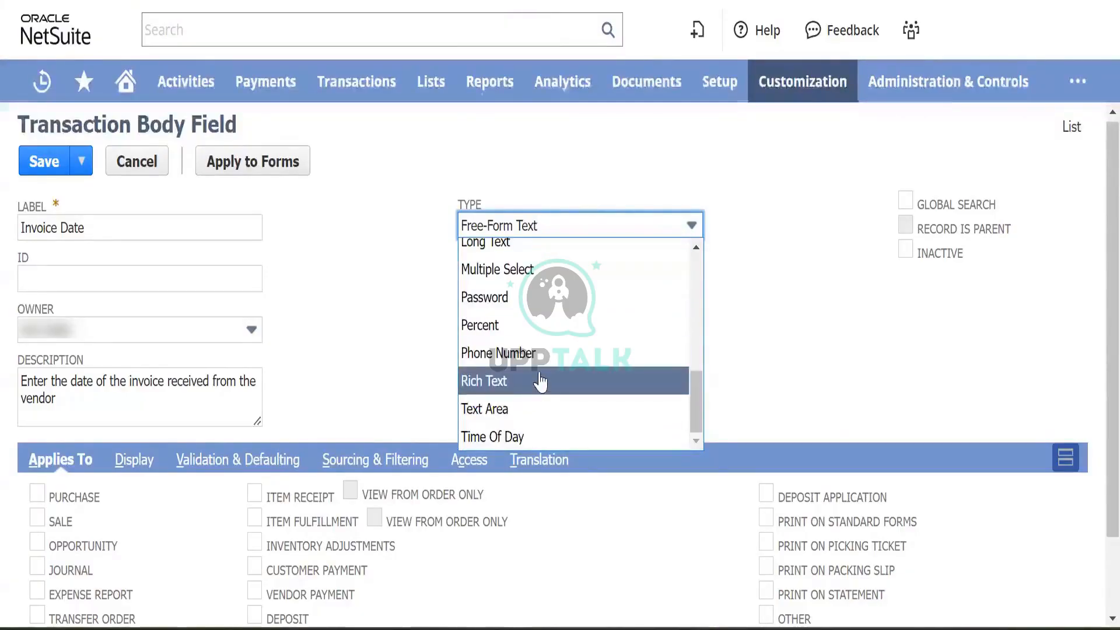
scroll(534, 385, "up", 4)
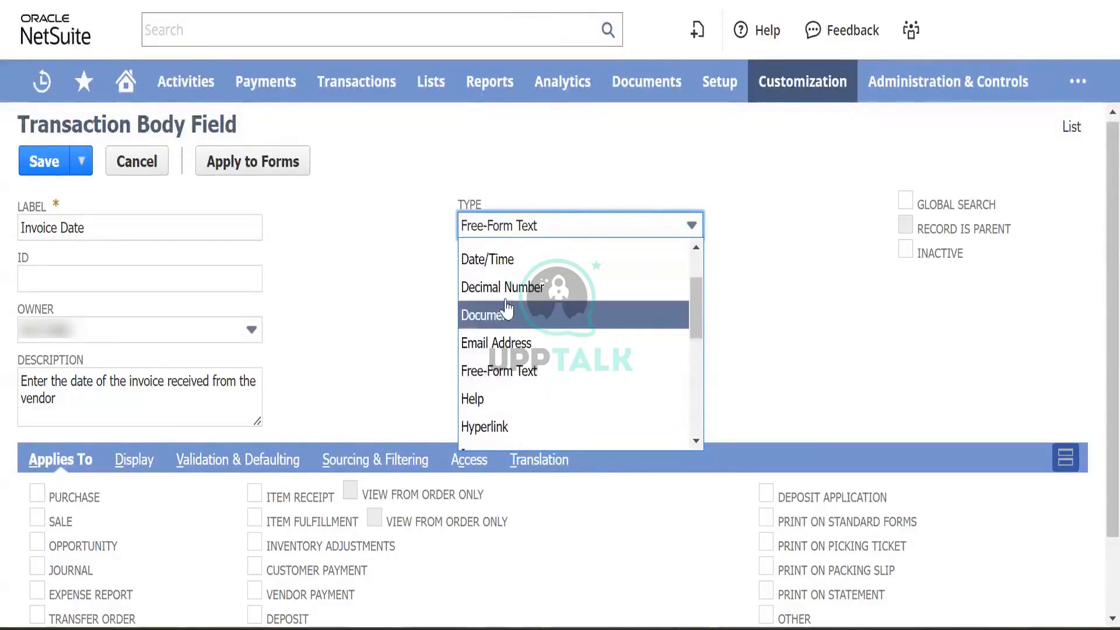
left_click(501, 263)
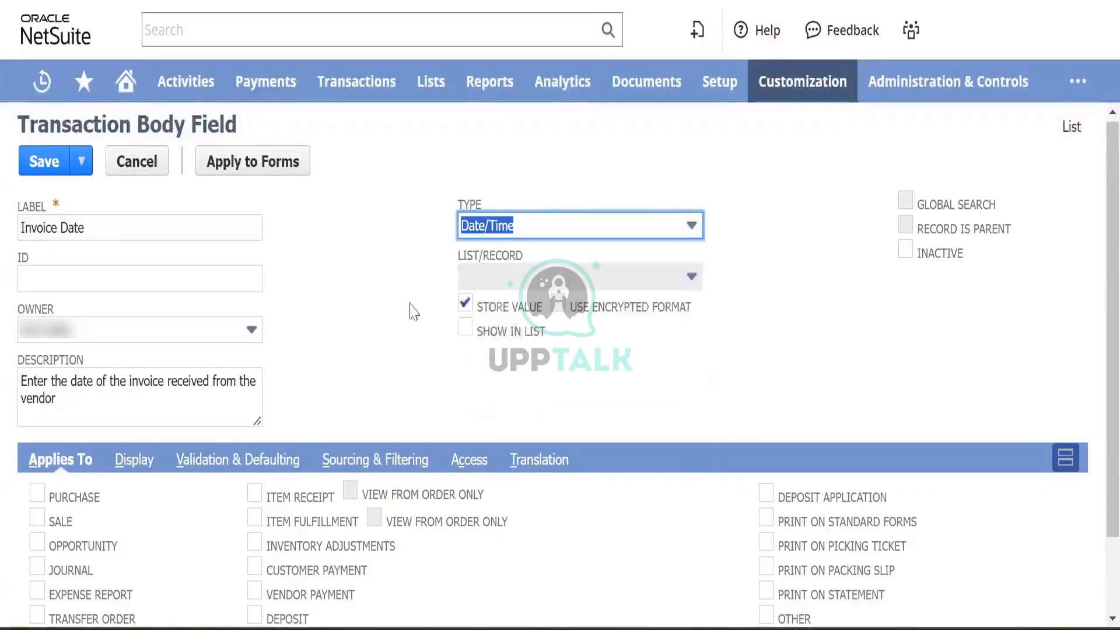
- Try the List/Record type and browse its record choices without picking one
left_click(589, 222)
scroll(543, 309, "down", 2)
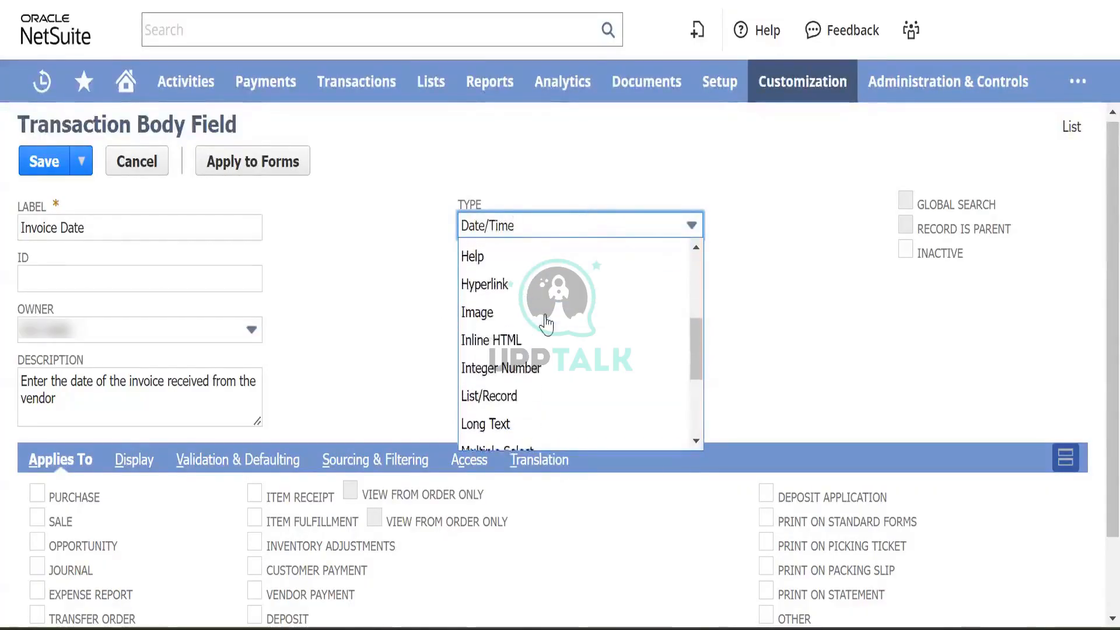
scroll(546, 324, "down", 2)
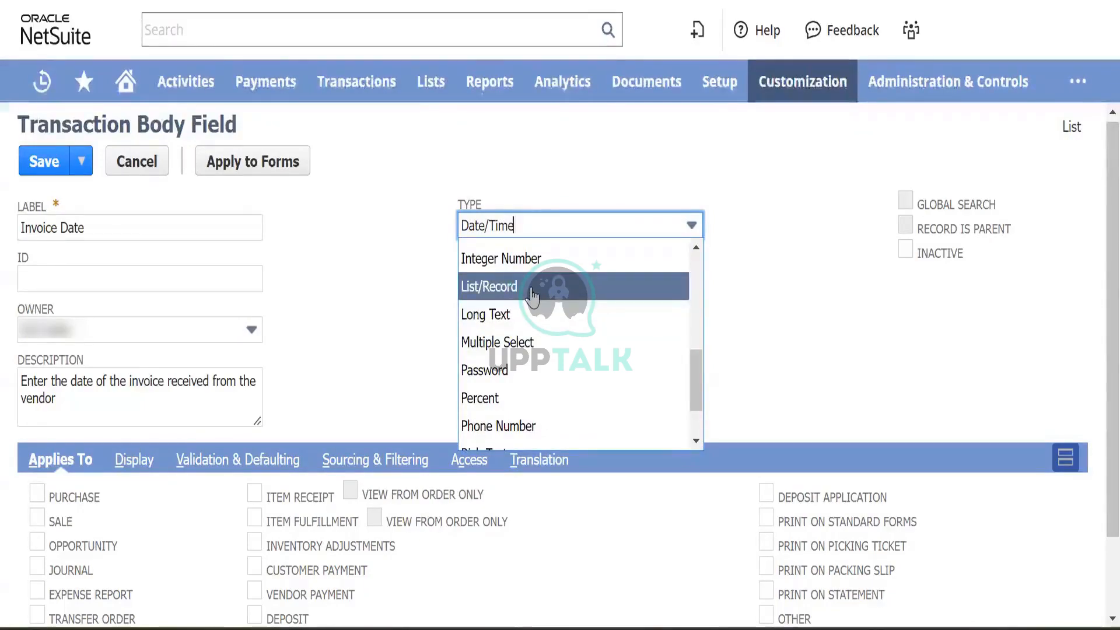
left_click(533, 287)
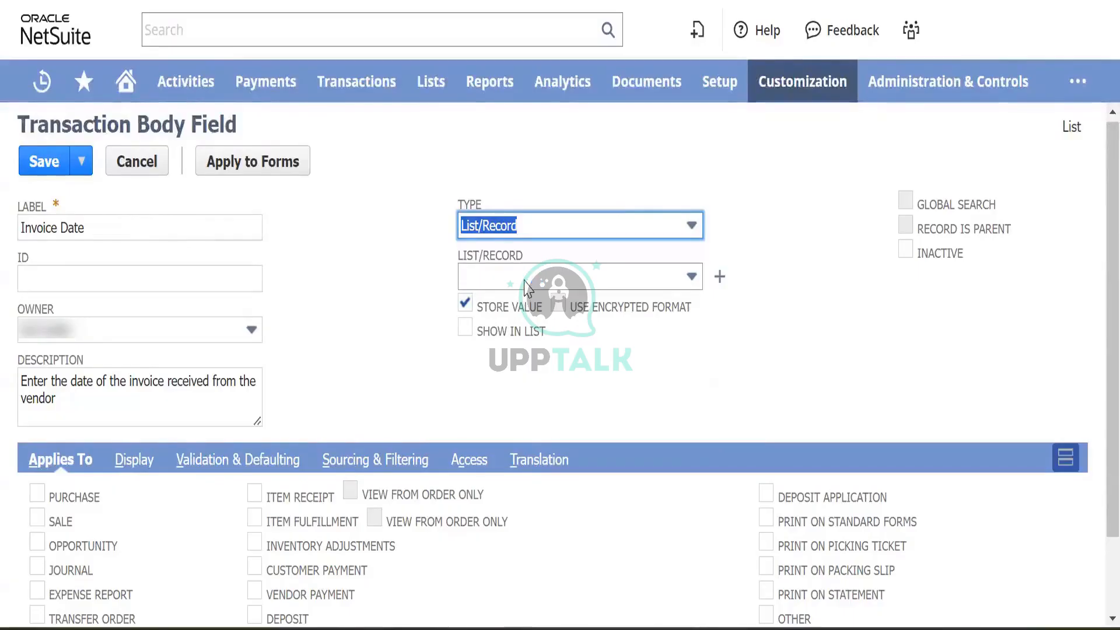
left_click(568, 285)
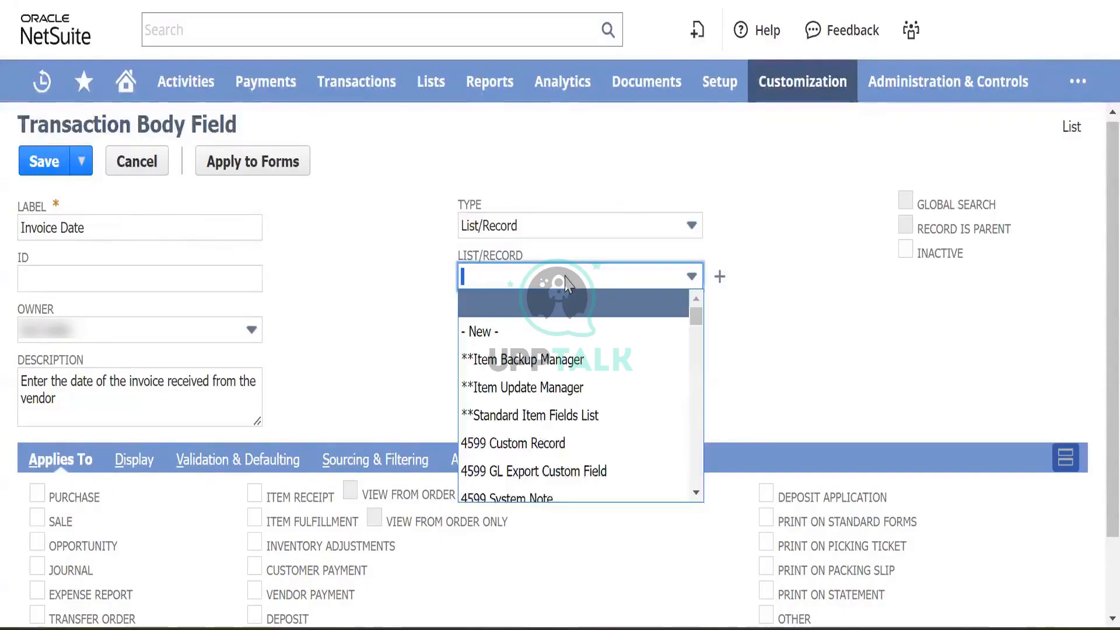
left_click(415, 295)
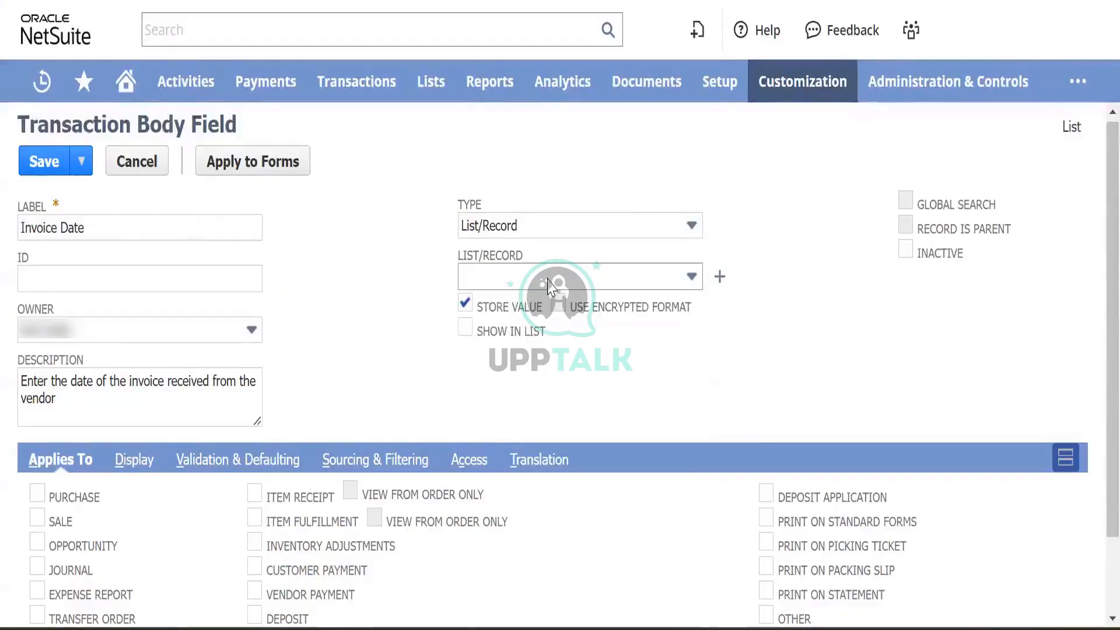
left_click(496, 221)
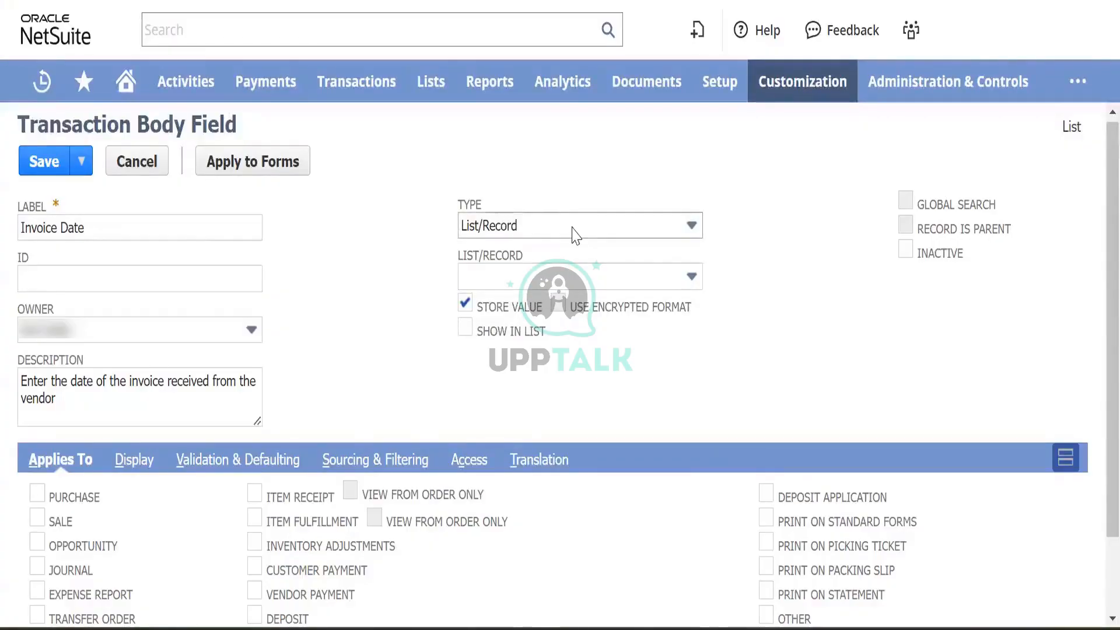
left_click(601, 275)
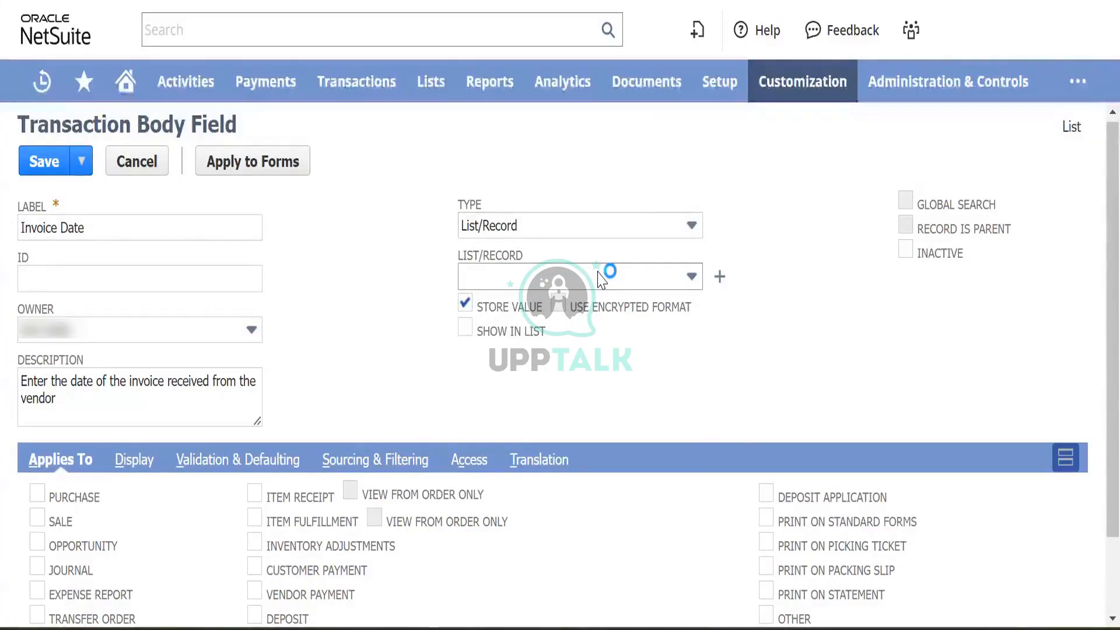
scroll(591, 383, "down", 3)
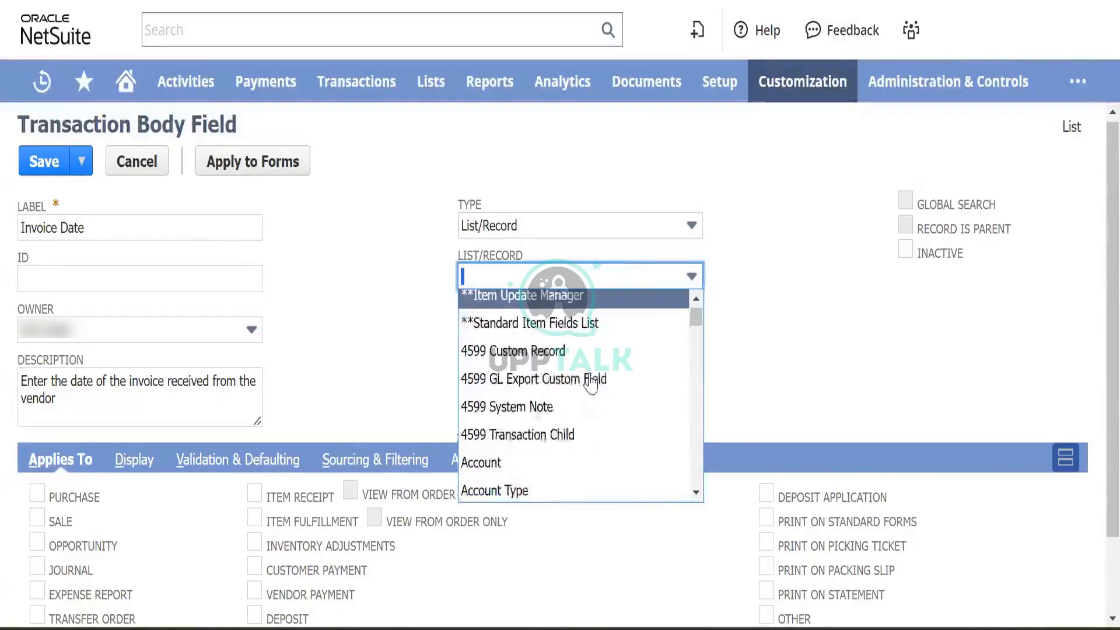
scroll(590, 315, "up", 3)
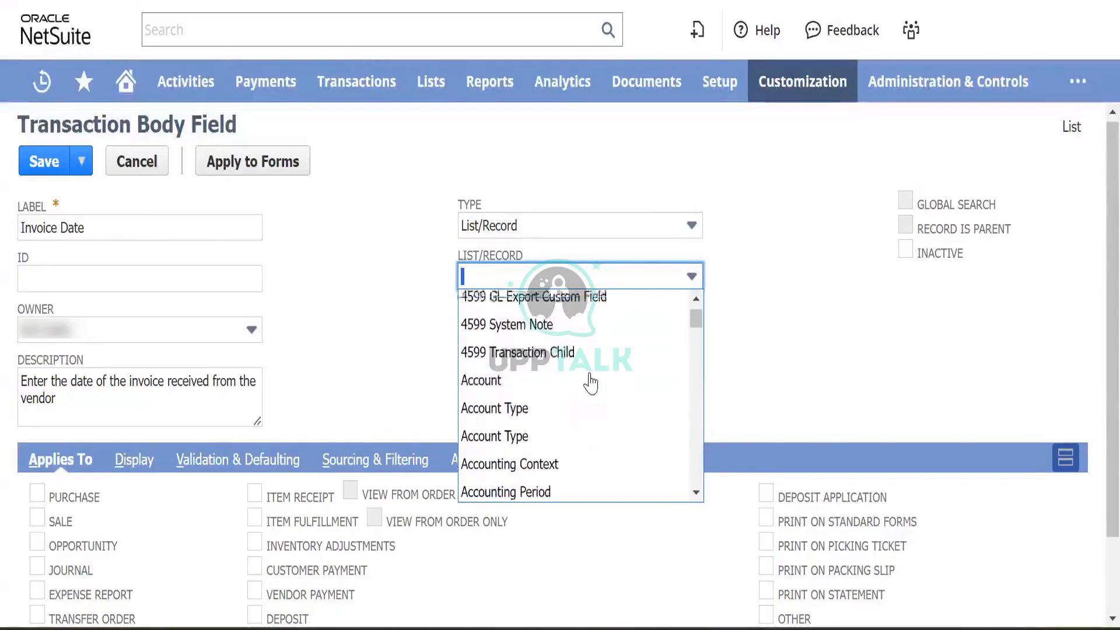
left_click(367, 310)
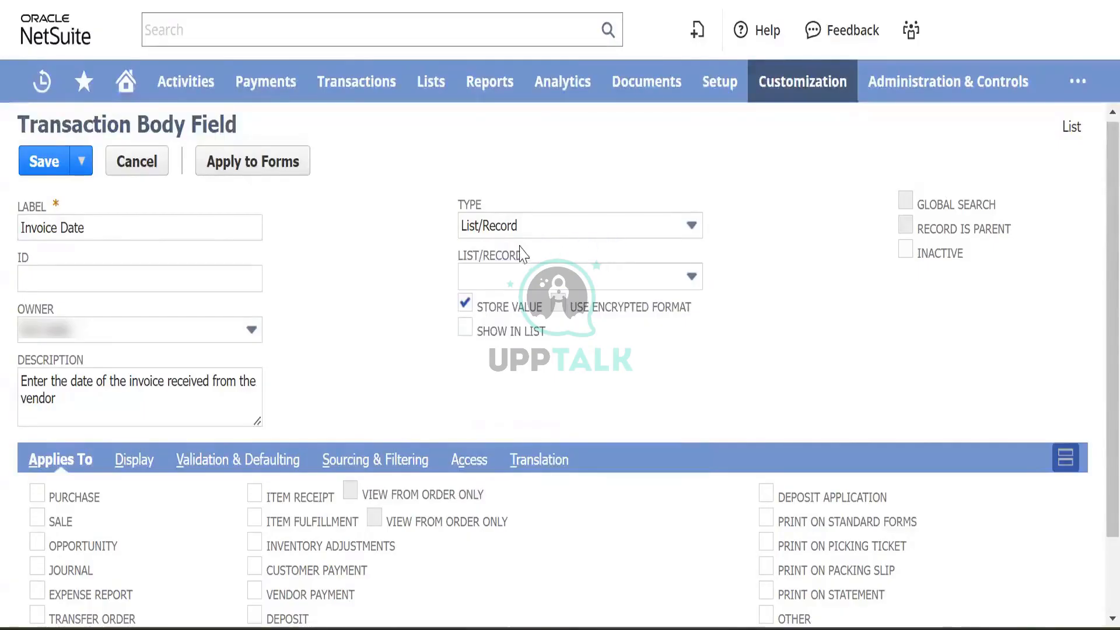
- Change the field type back to Date/Time
left_click(555, 231)
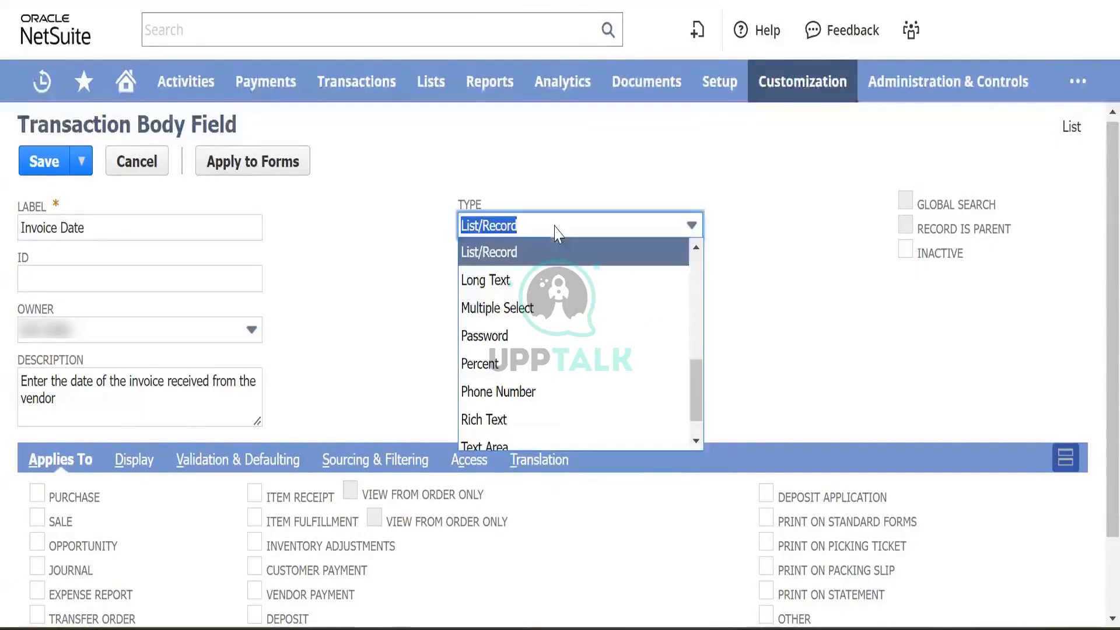
scroll(560, 303, "up", 3)
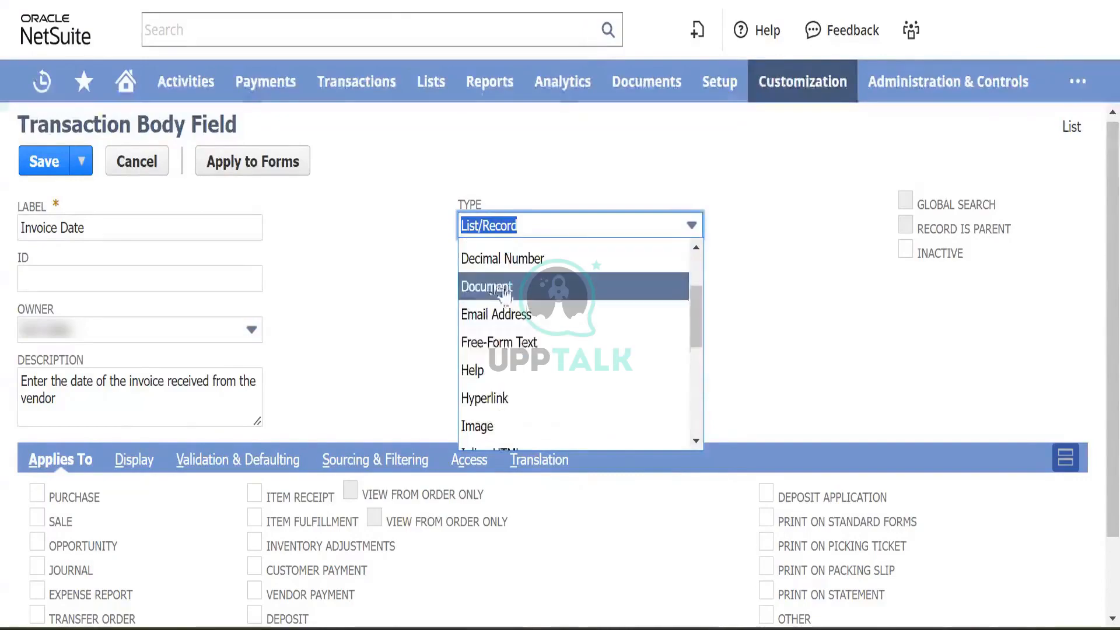
scroll(520, 315, "up", 2)
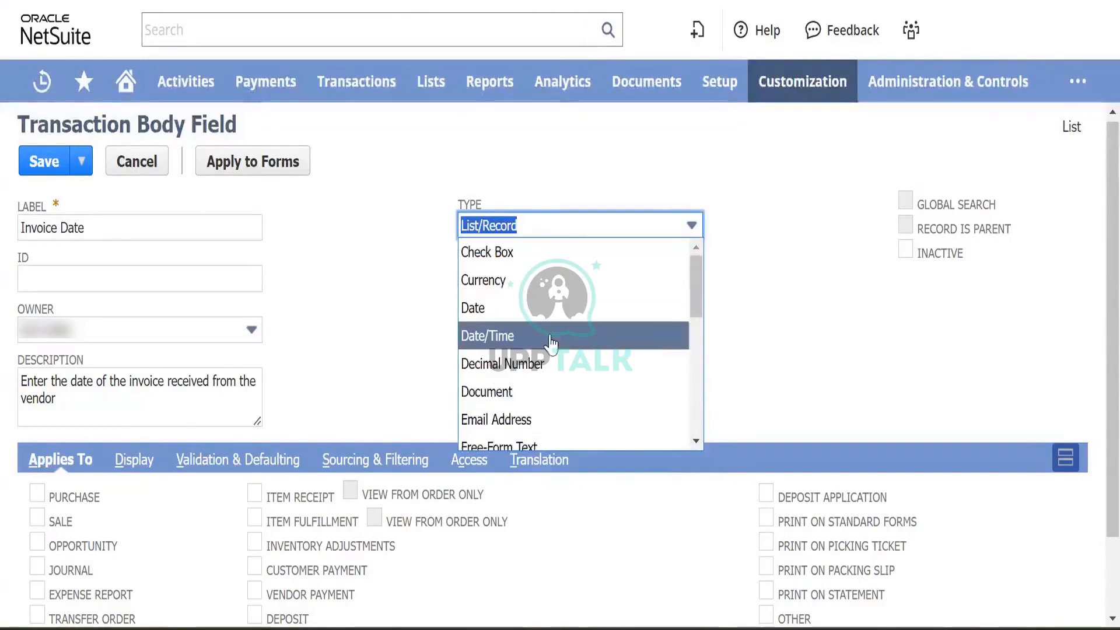
scroll(528, 310, "down", 1)
left_click(535, 313)
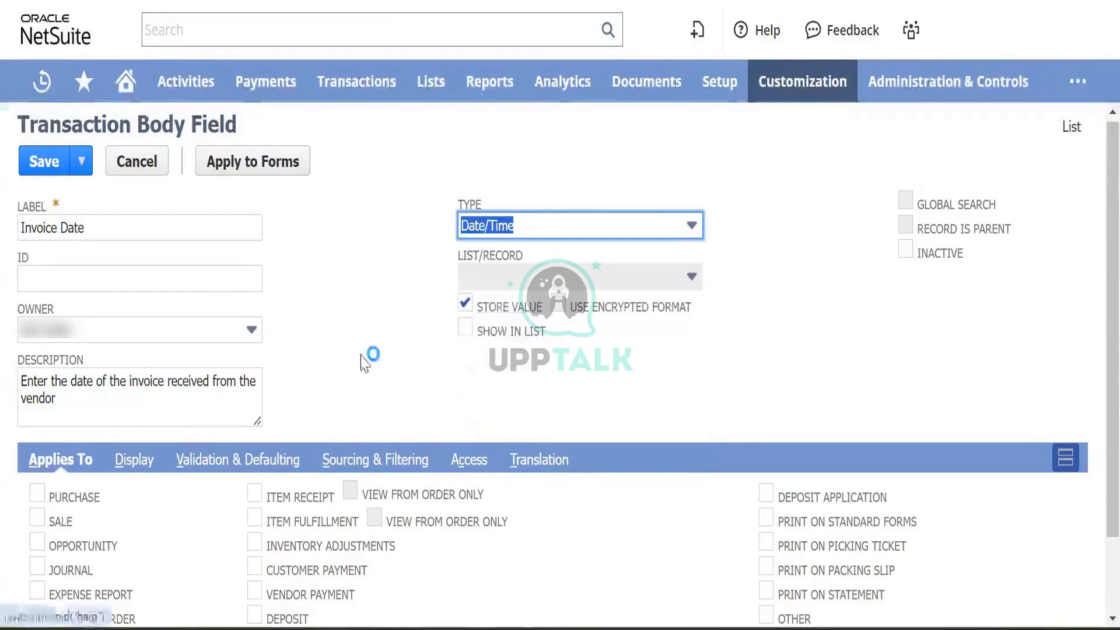
- Apply the Invoice Date field to Purchase, checking that option's field help
scroll(359, 364, "down", 2)
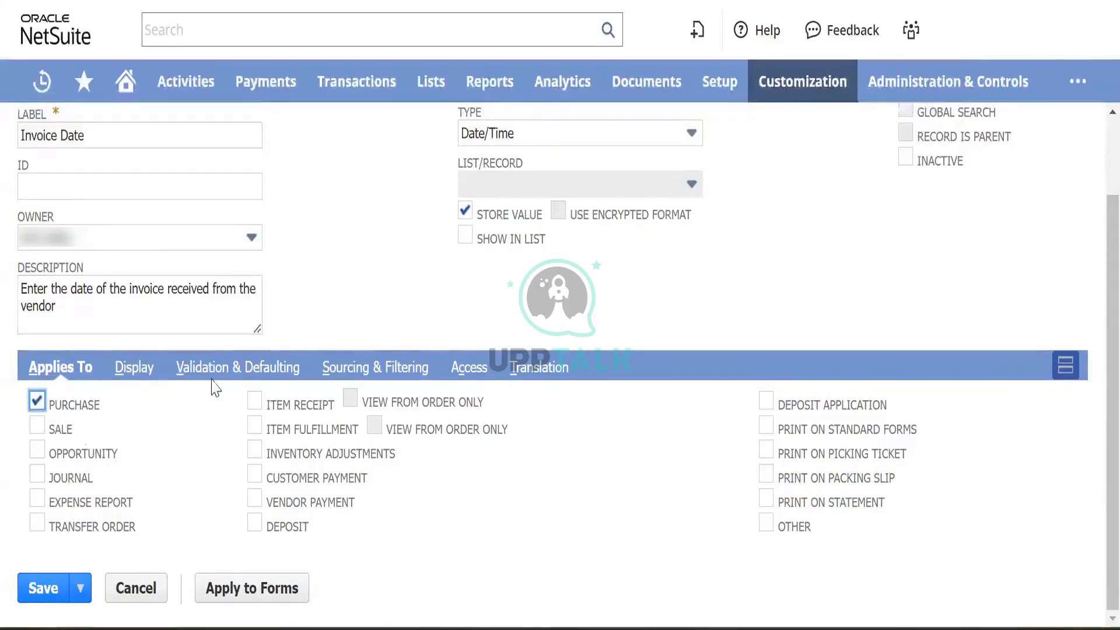
left_click(75, 409)
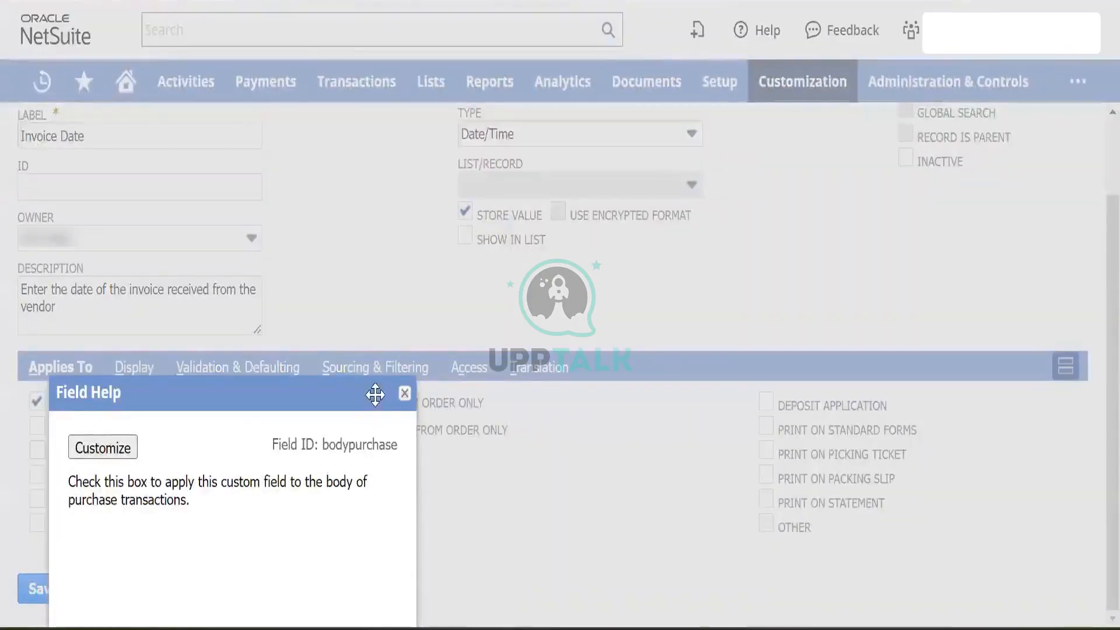
left_click(405, 394)
scroll(387, 263, "up", 3)
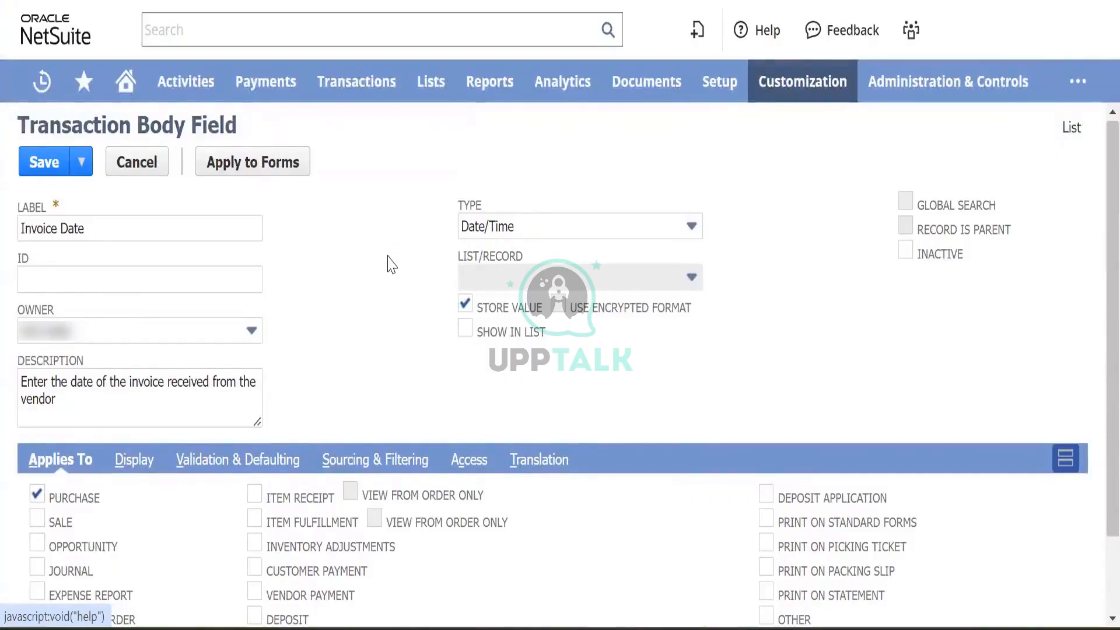
scroll(379, 277, "down", 2)
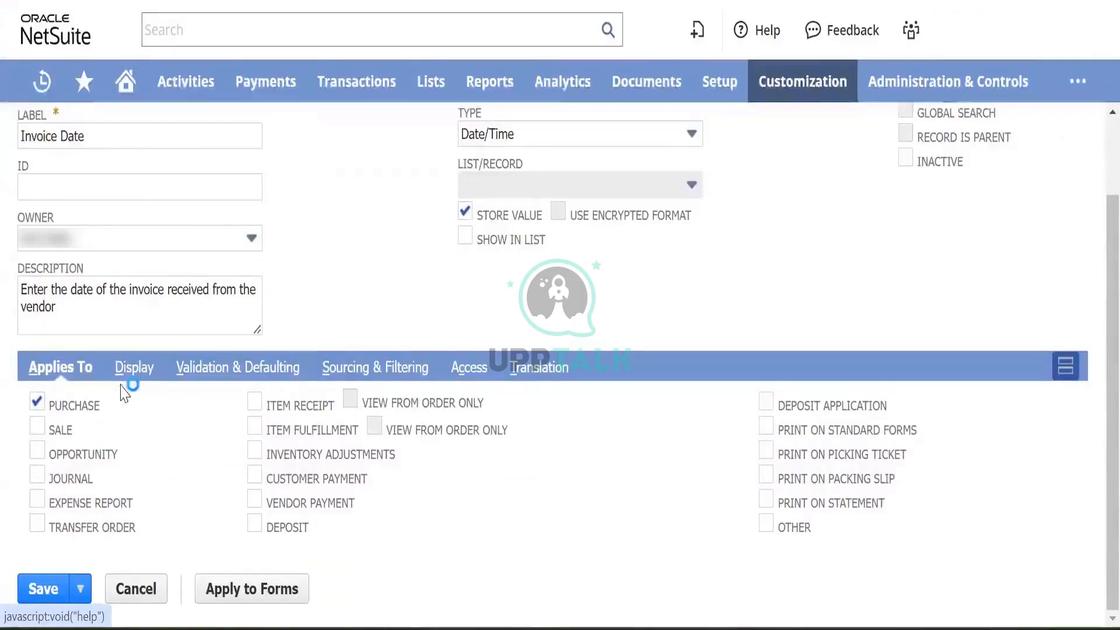
- Place the field on the Main subtab, inserted before Reference No
left_click(139, 373)
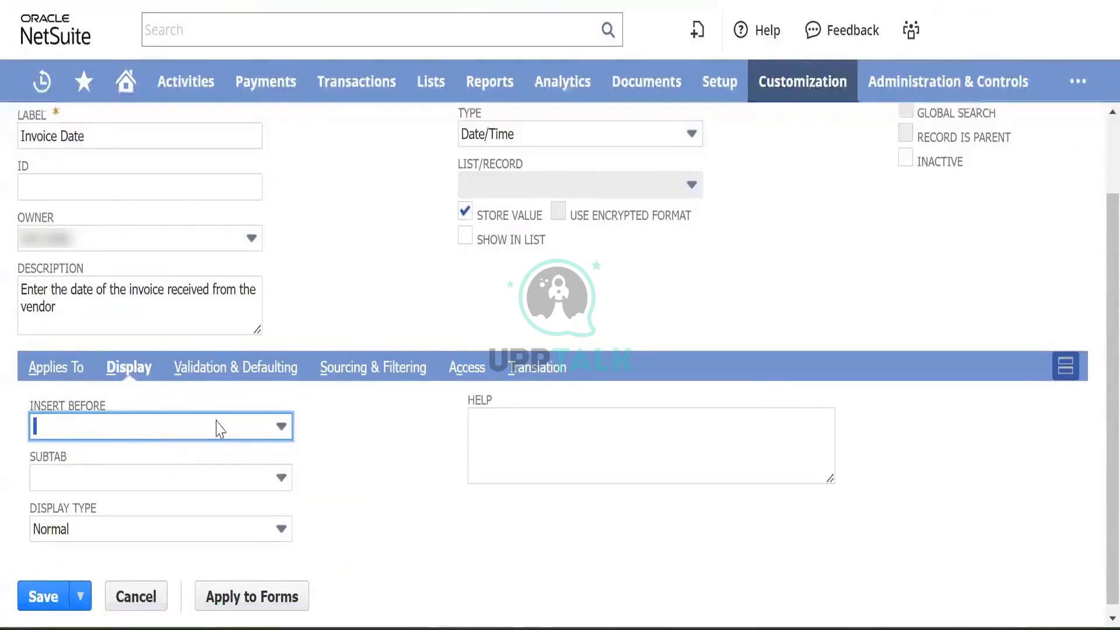
left_click(243, 477)
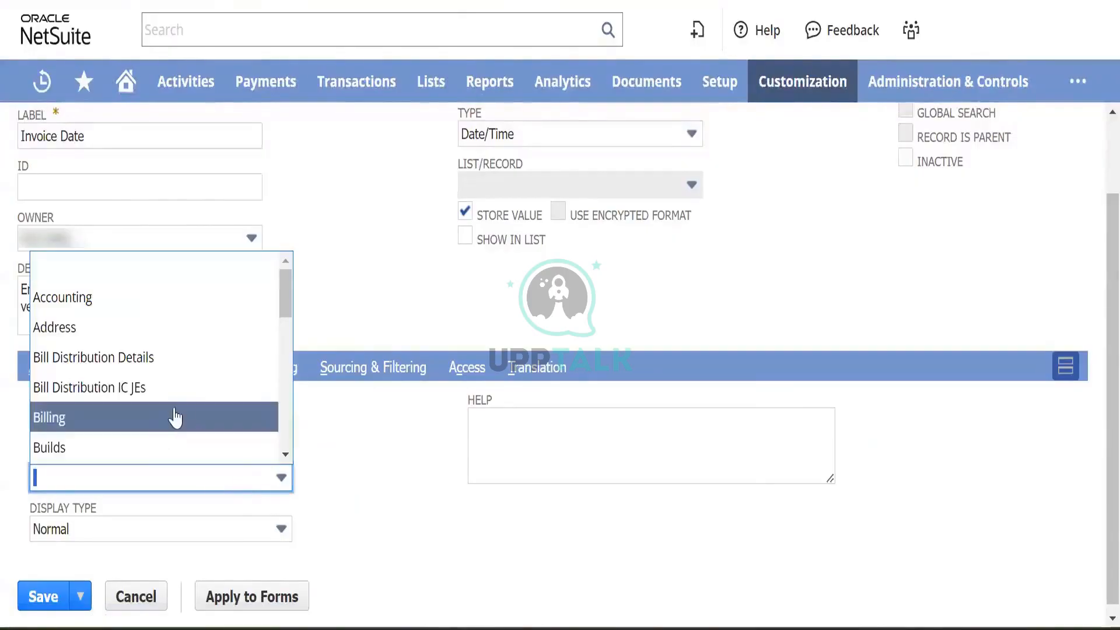
scroll(184, 411, "down", 6)
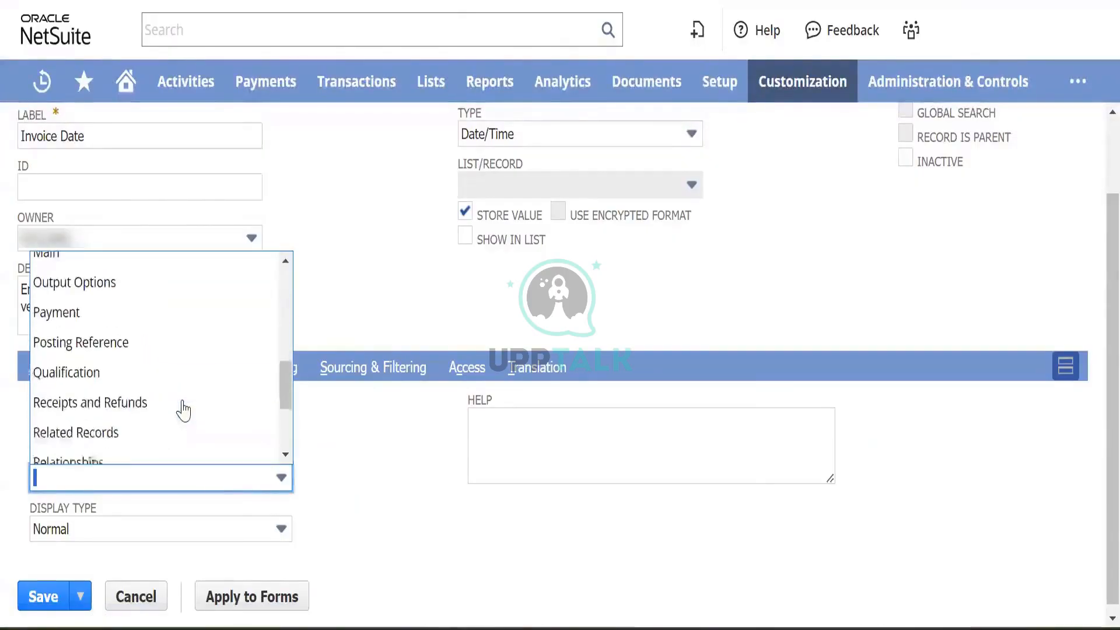
scroll(183, 409, "up", 2)
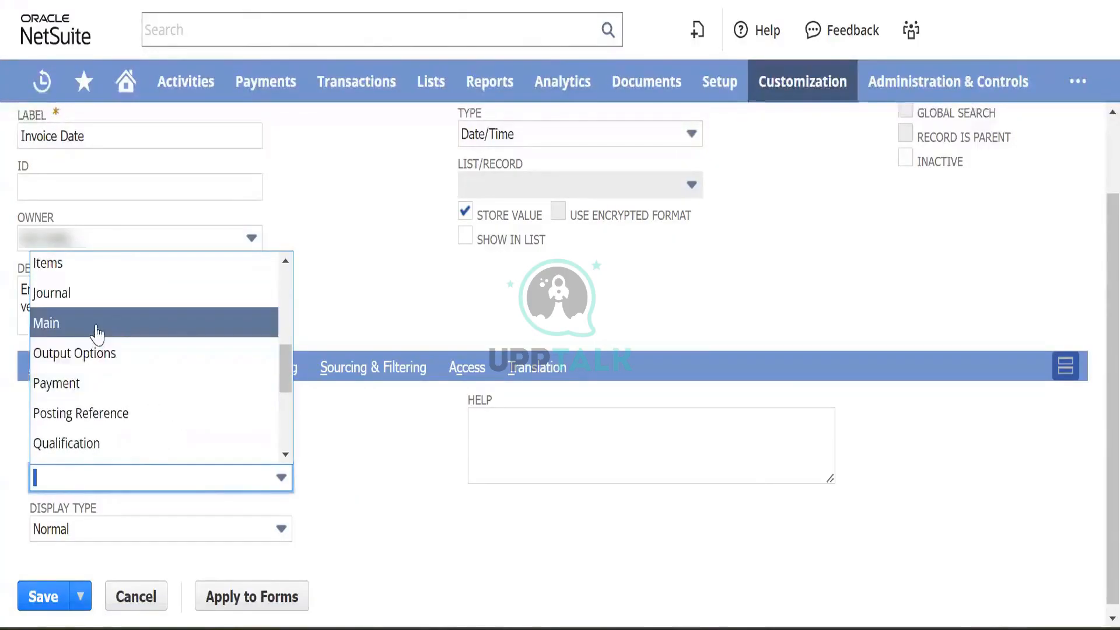
left_click(97, 324)
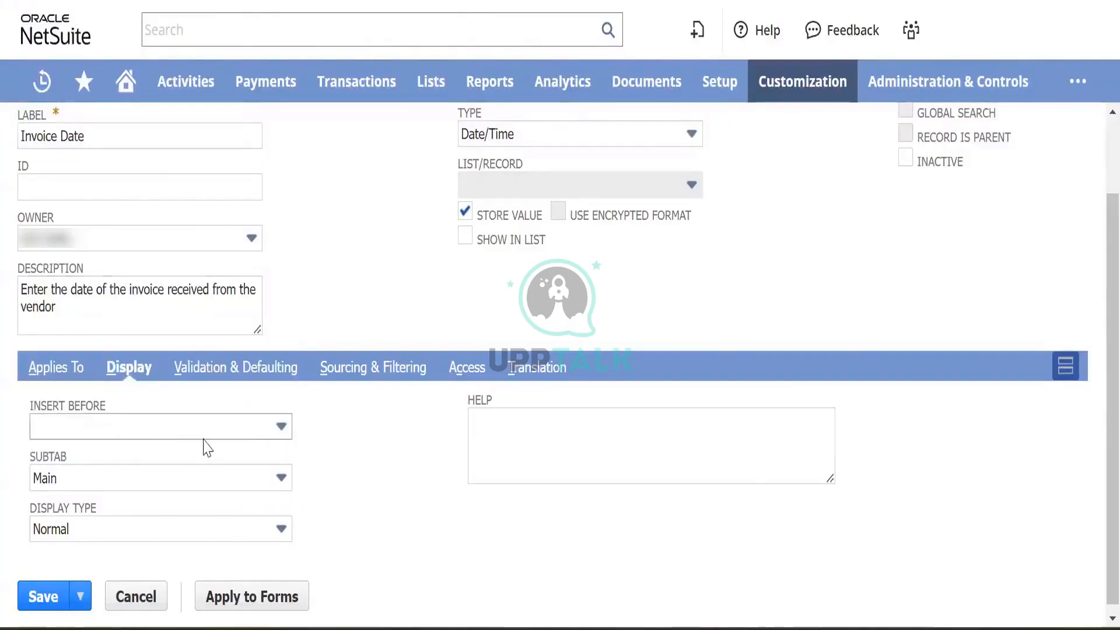
left_click(227, 436)
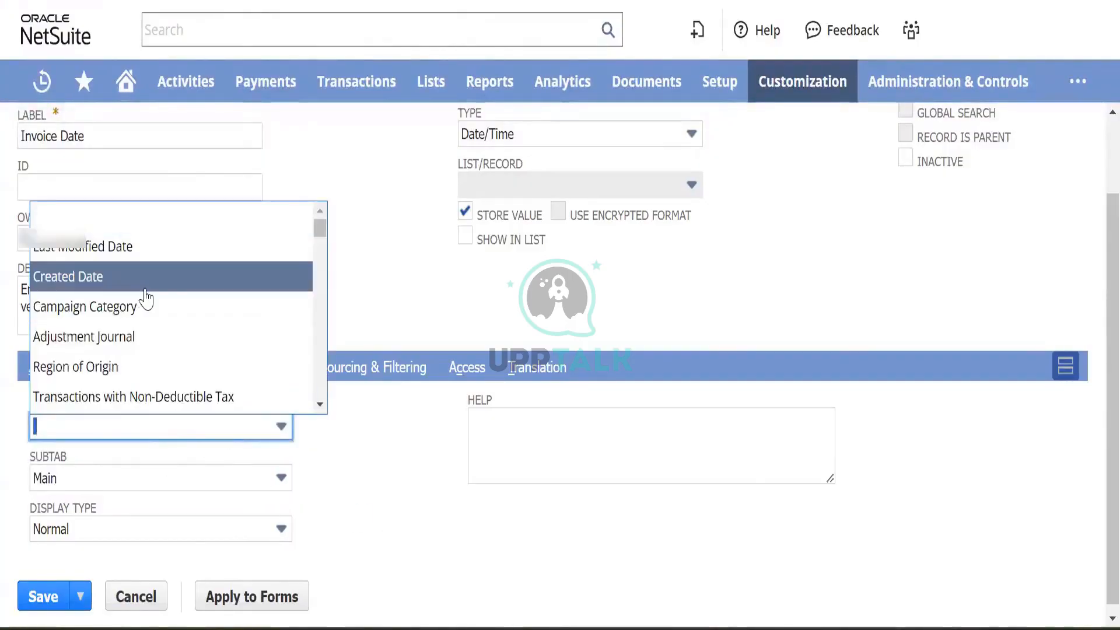
scroll(149, 299, "down", 4)
scroll(149, 299, "up", 4)
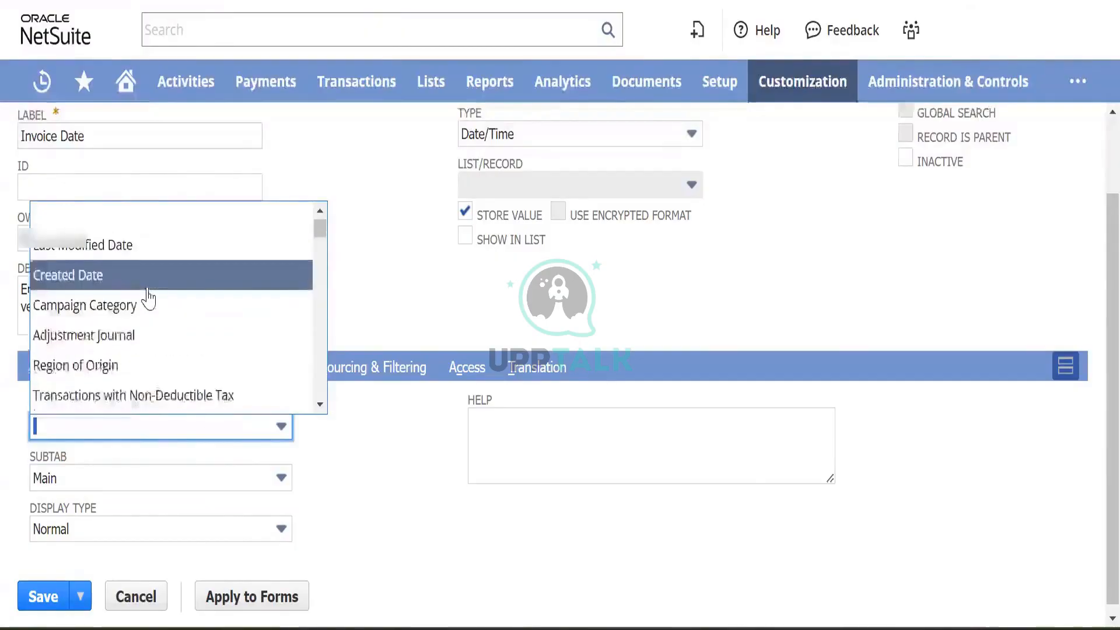
scroll(150, 299, "down", 2)
scroll(149, 298, "down", 8)
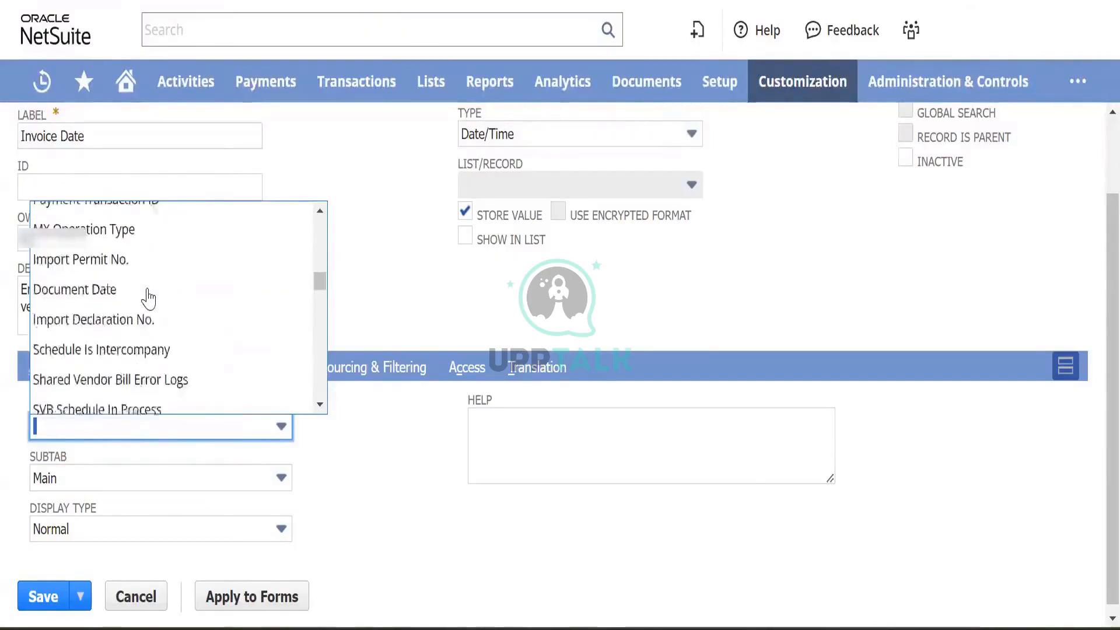
scroll(149, 299, "down", 10)
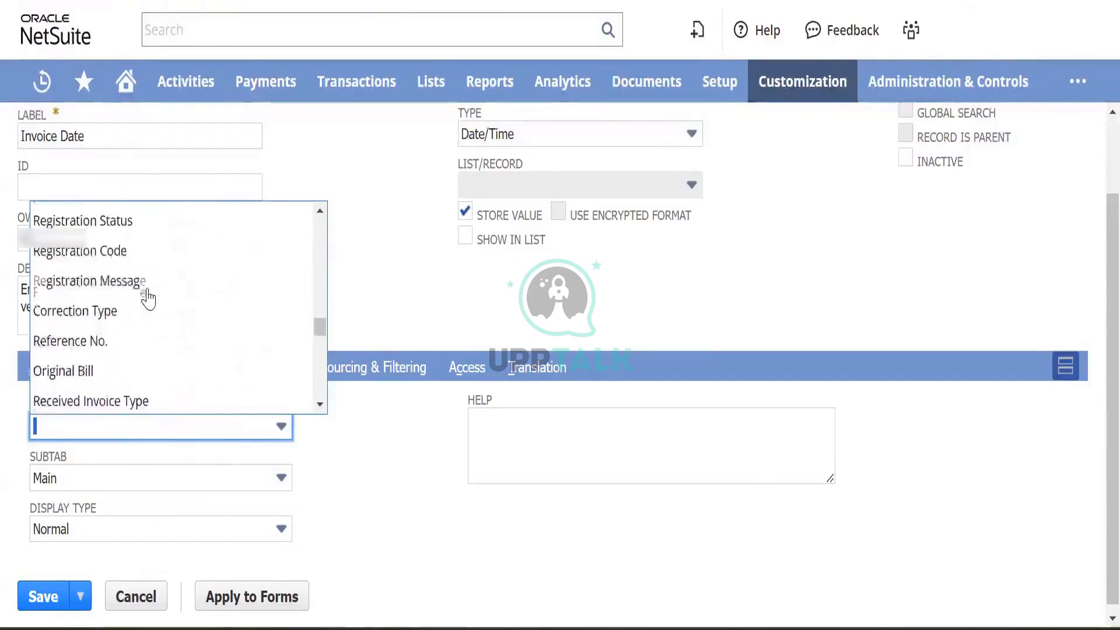
scroll(147, 297, "up", 3)
scroll(160, 317, "down", 1)
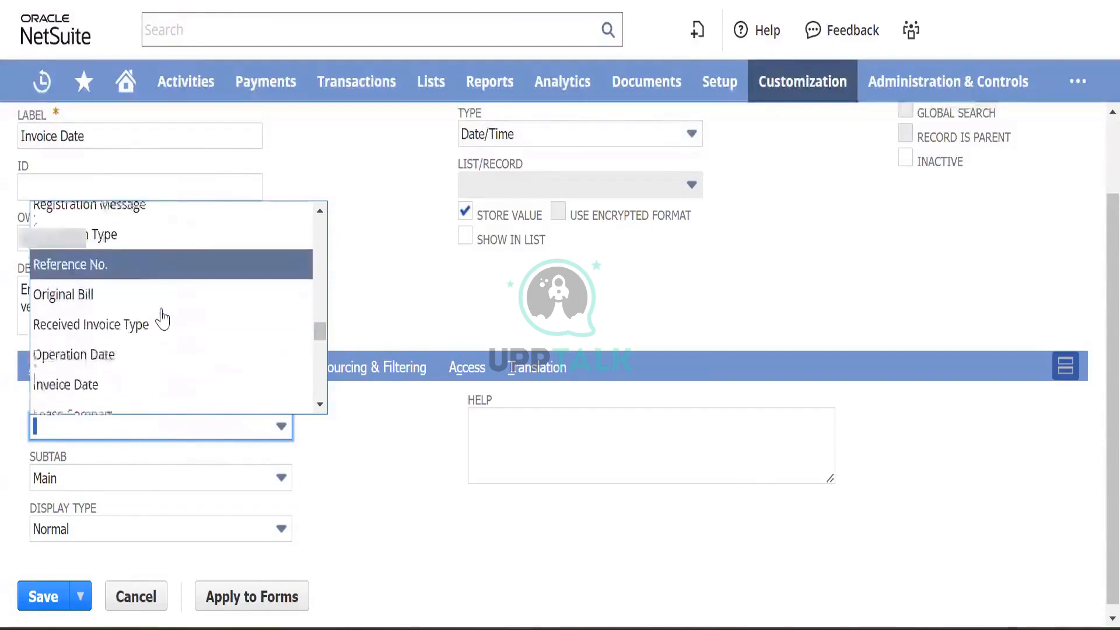
scroll(156, 316, "up", 1)
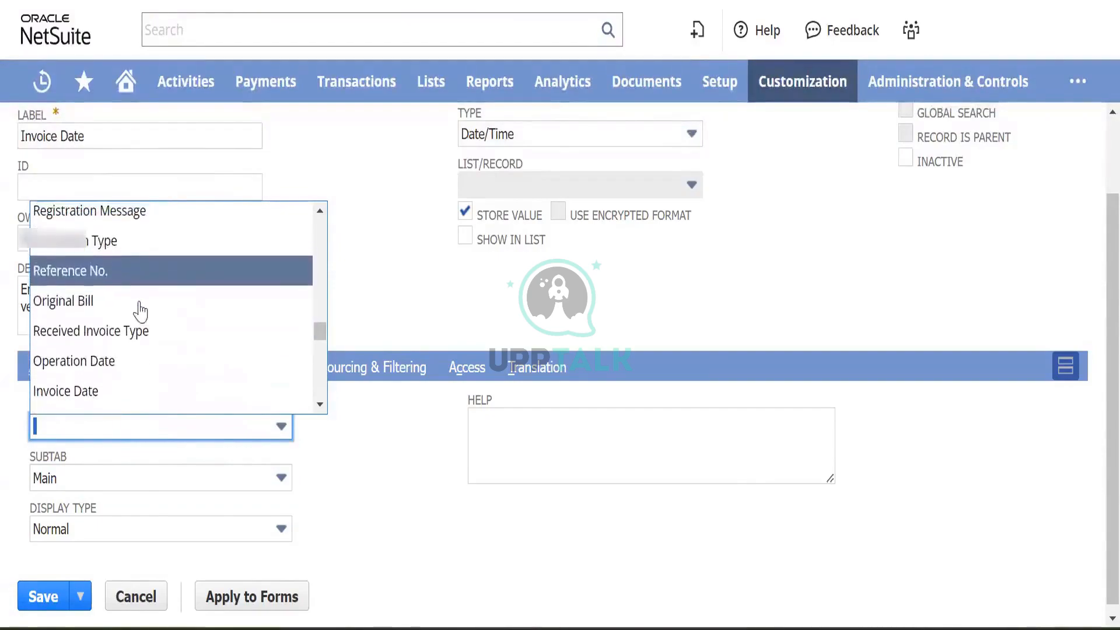
left_click(128, 280)
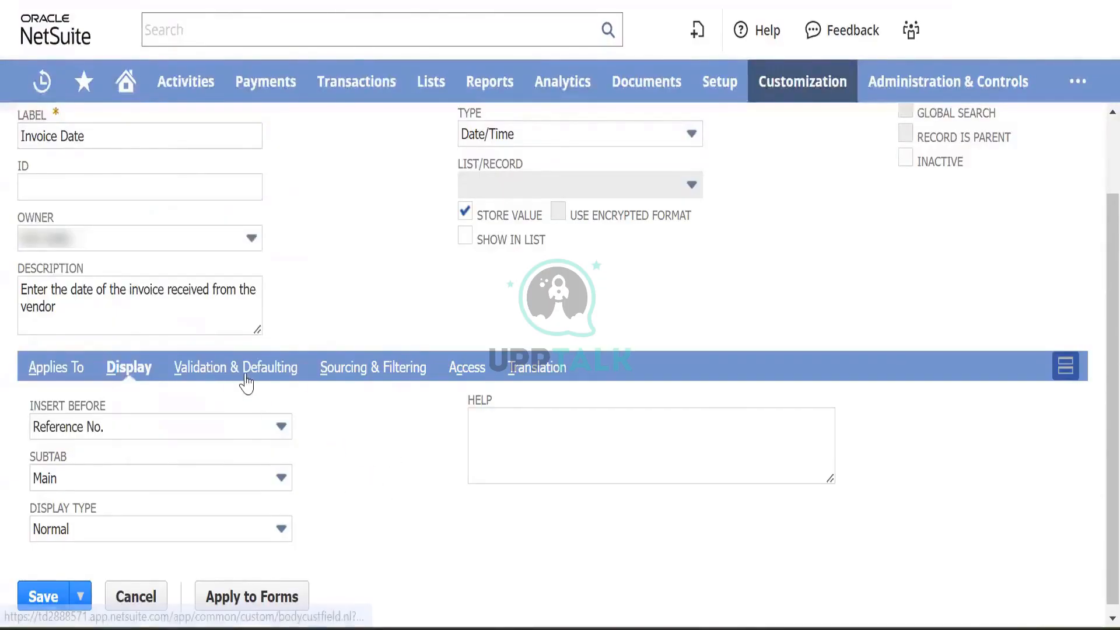
- Keep Normal as the display type and save the Invoice Date field
scroll(404, 480, "down", 1)
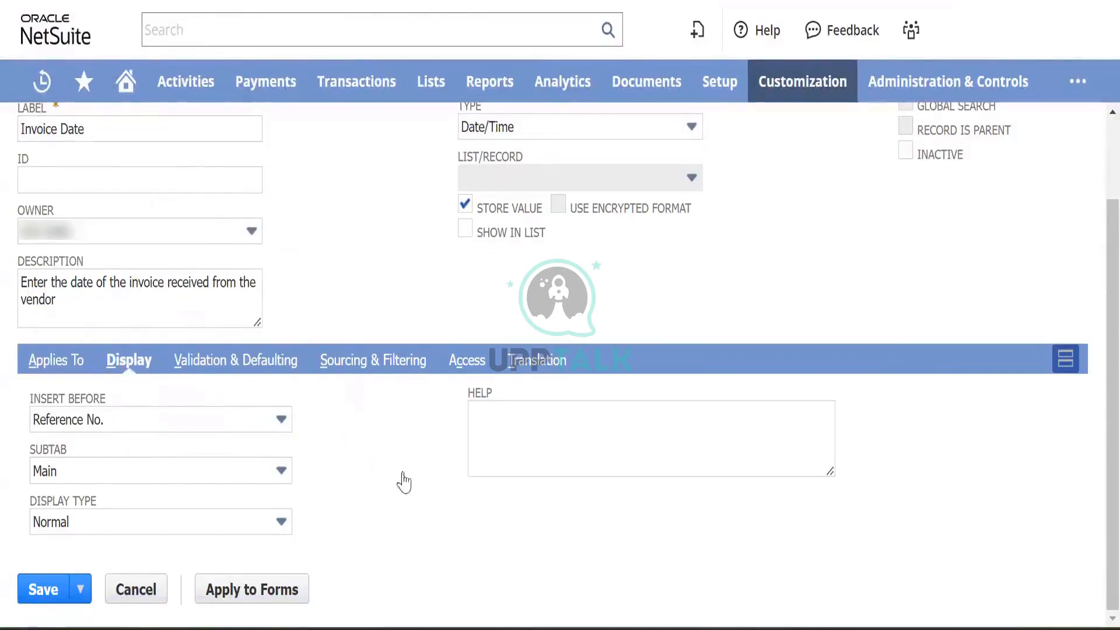
left_click(135, 527)
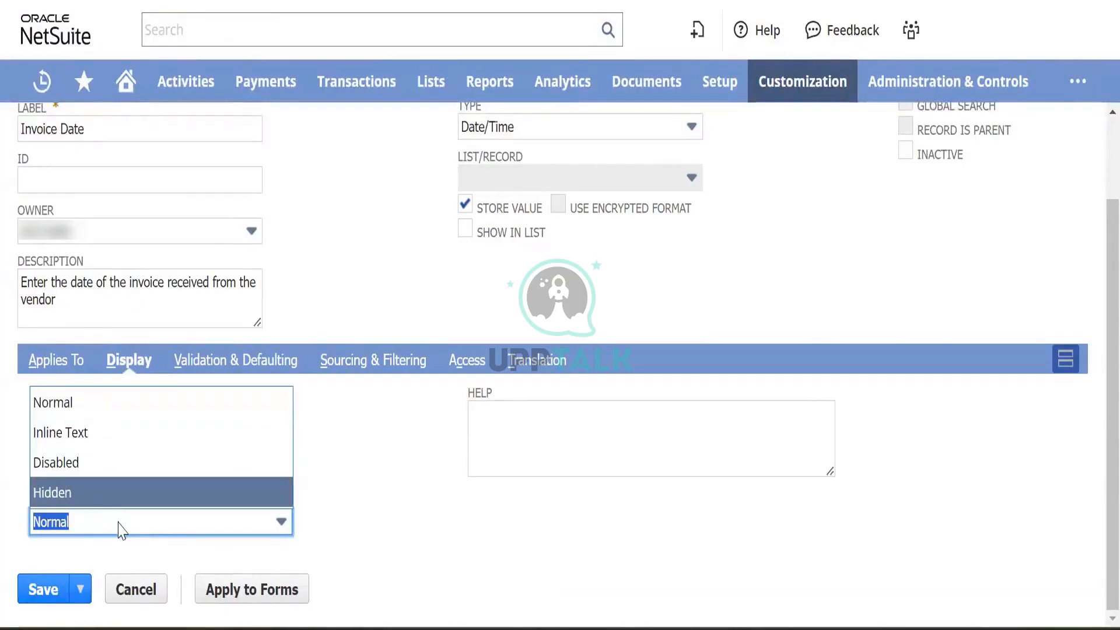
left_click(100, 407)
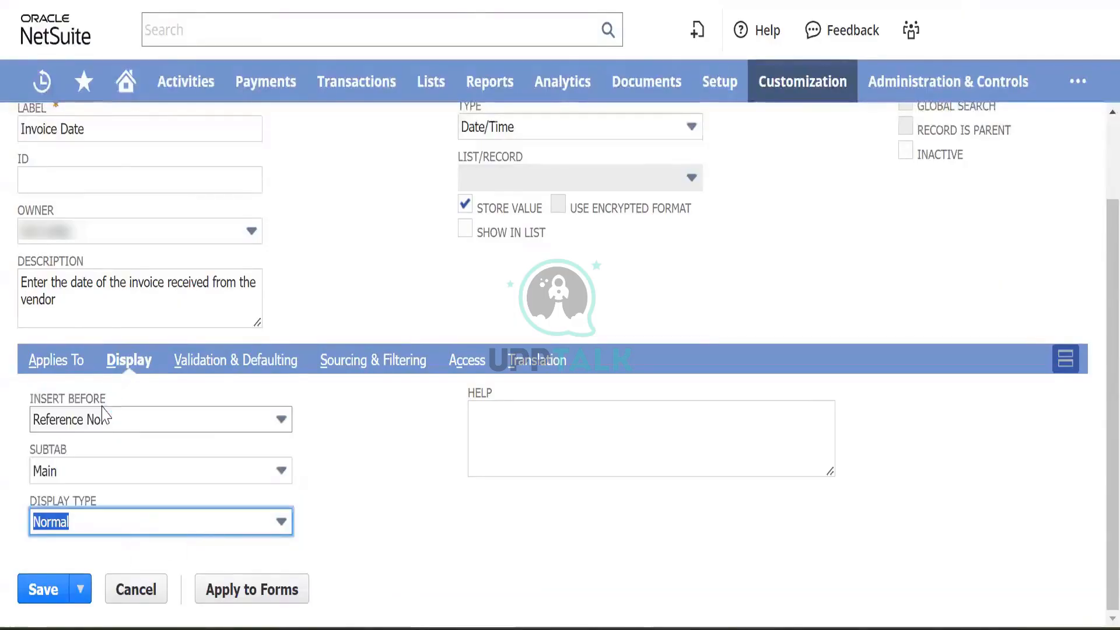
left_click(376, 495)
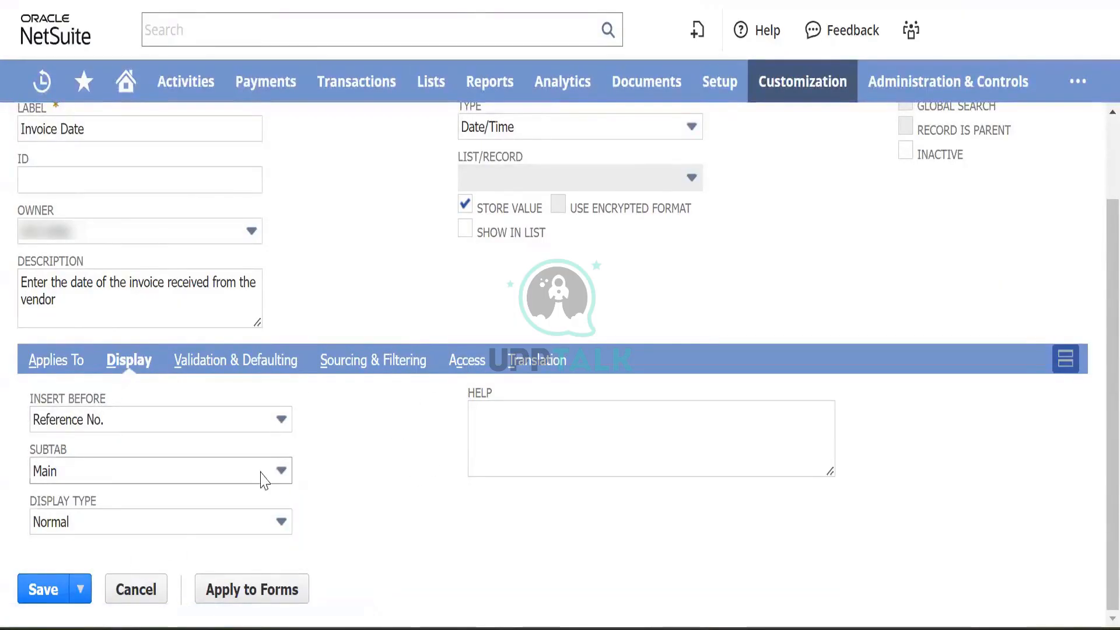
left_click(46, 590)
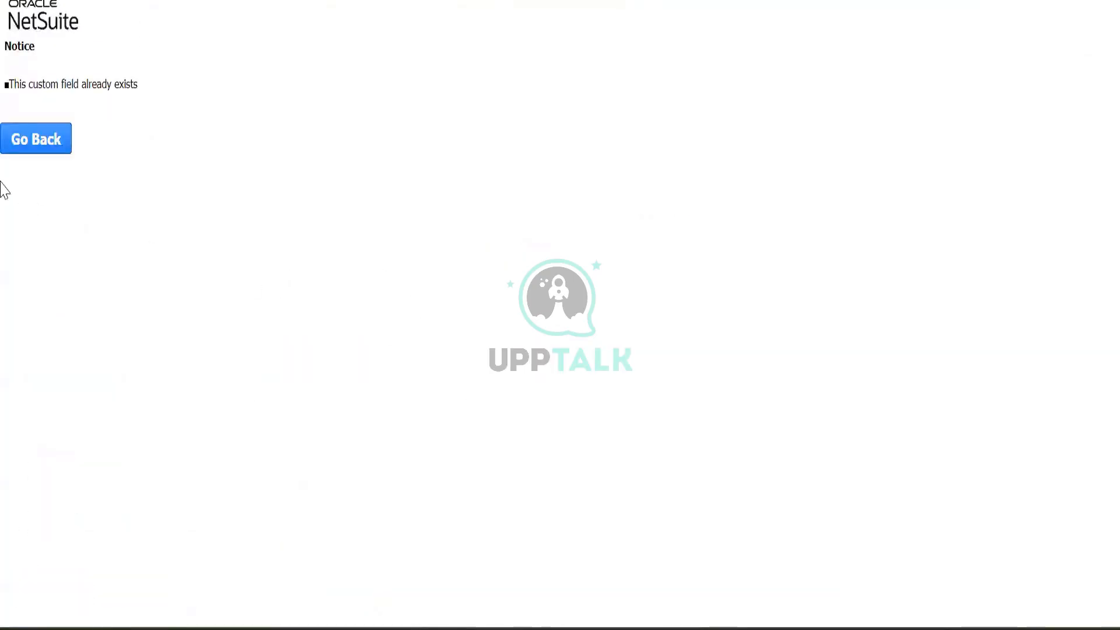
- Return to the field form and relabel the field 'Invoice Date 1'
left_click(38, 138)
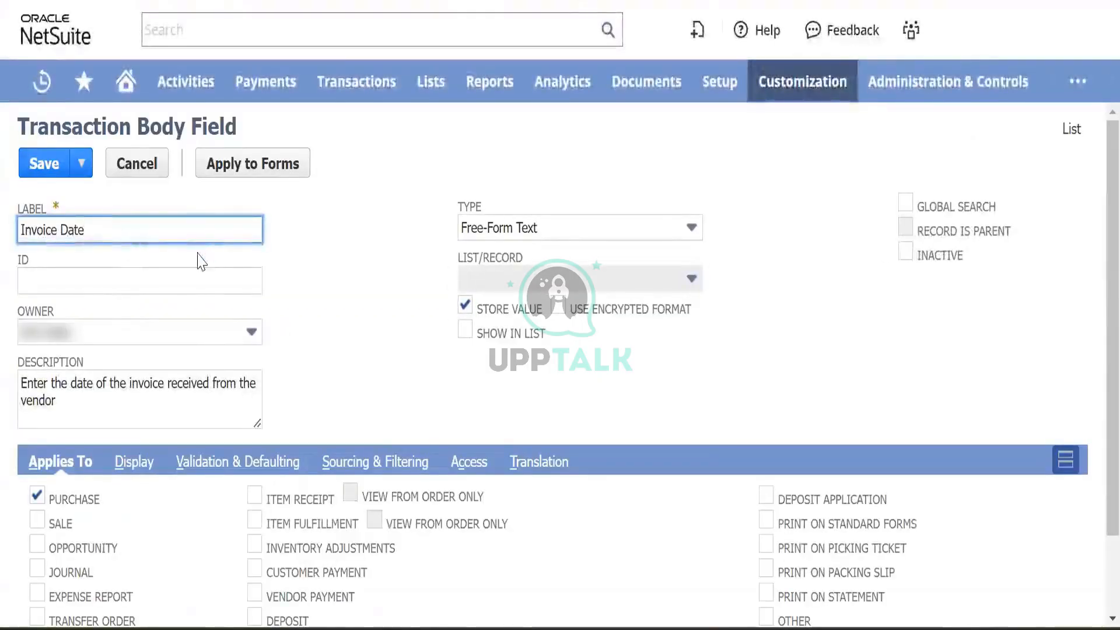
type("1")
key("Tab")
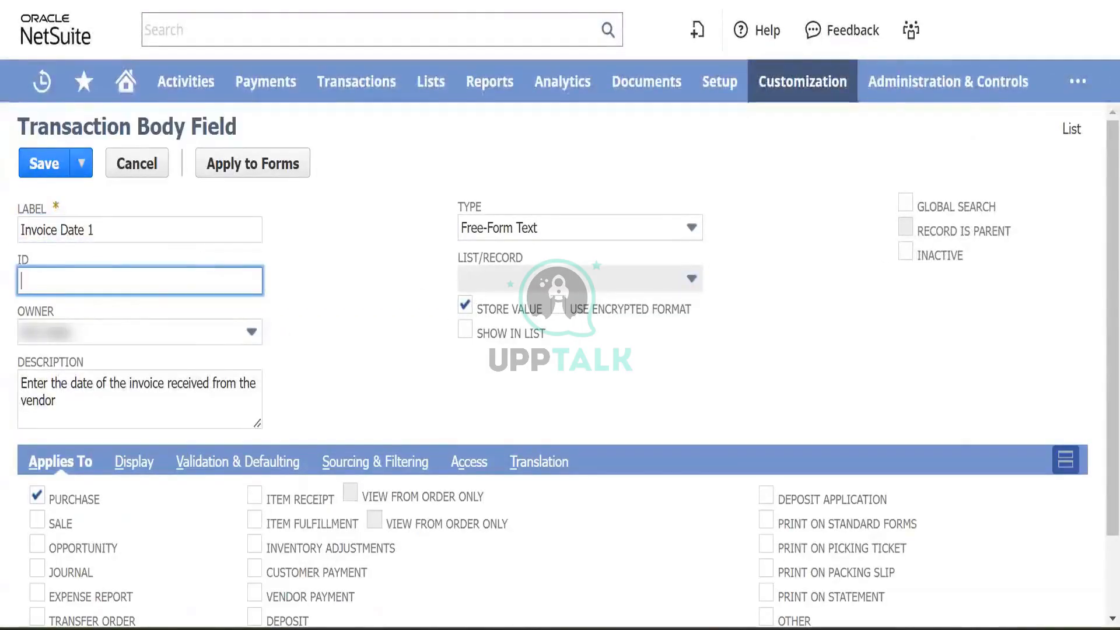
scroll(388, 428, "down", 2)
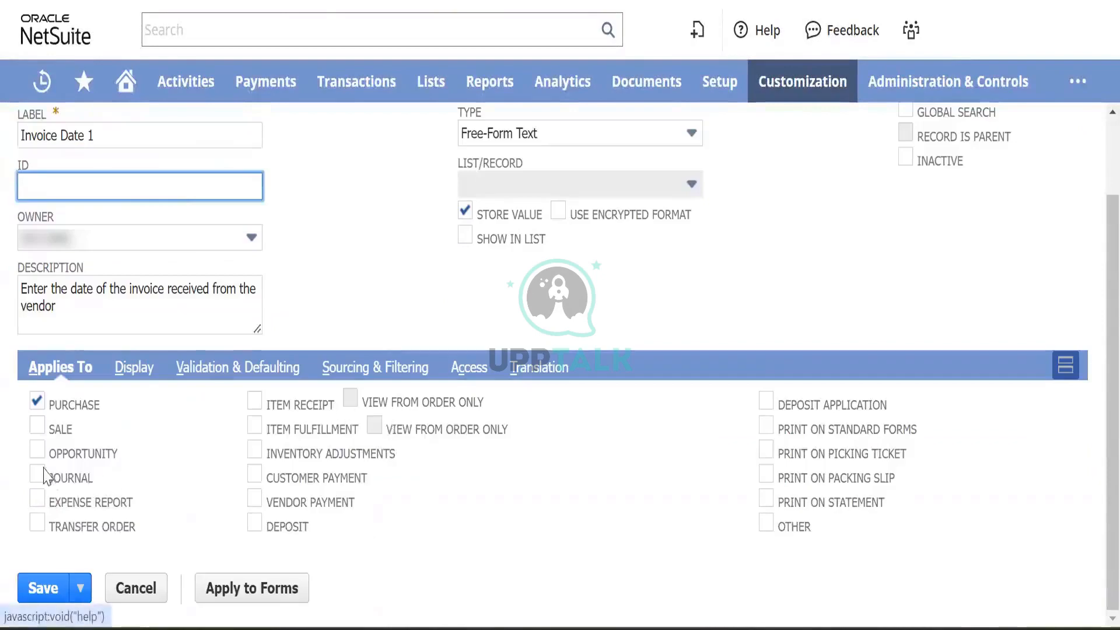
- Put Invoice Date 1 on the Main subtab and browse the Insert Before list
left_click(139, 370)
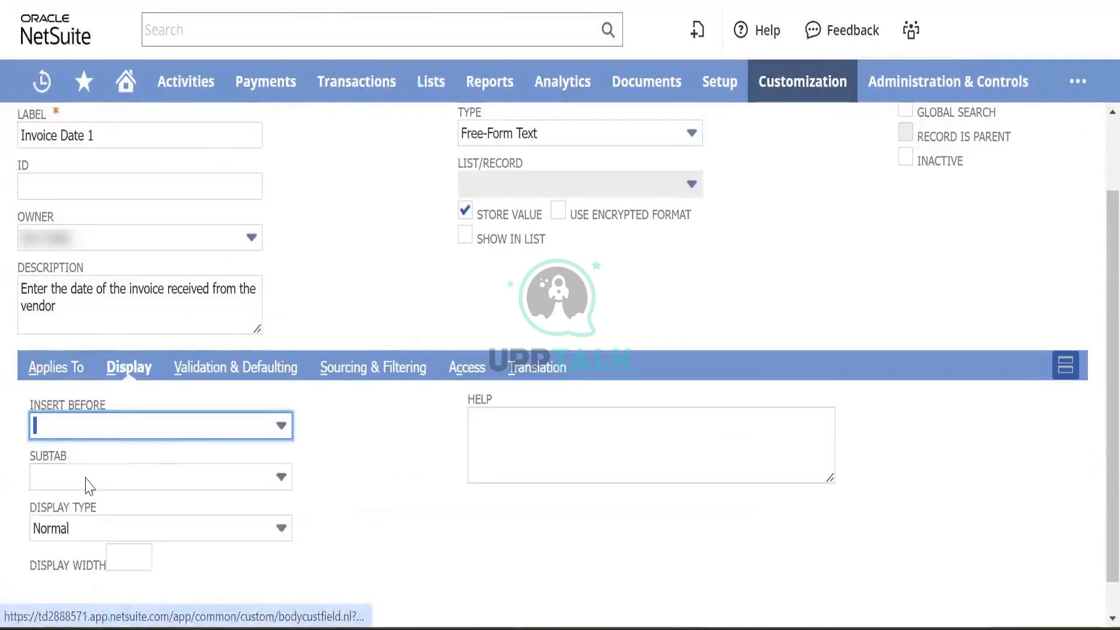
left_click(188, 478)
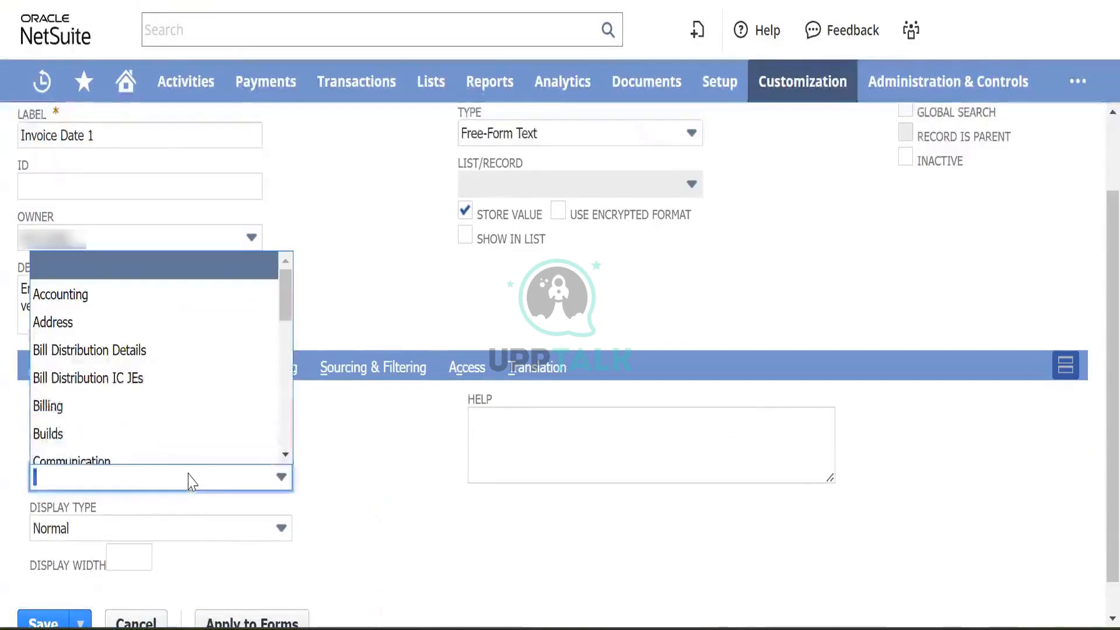
type("Main")
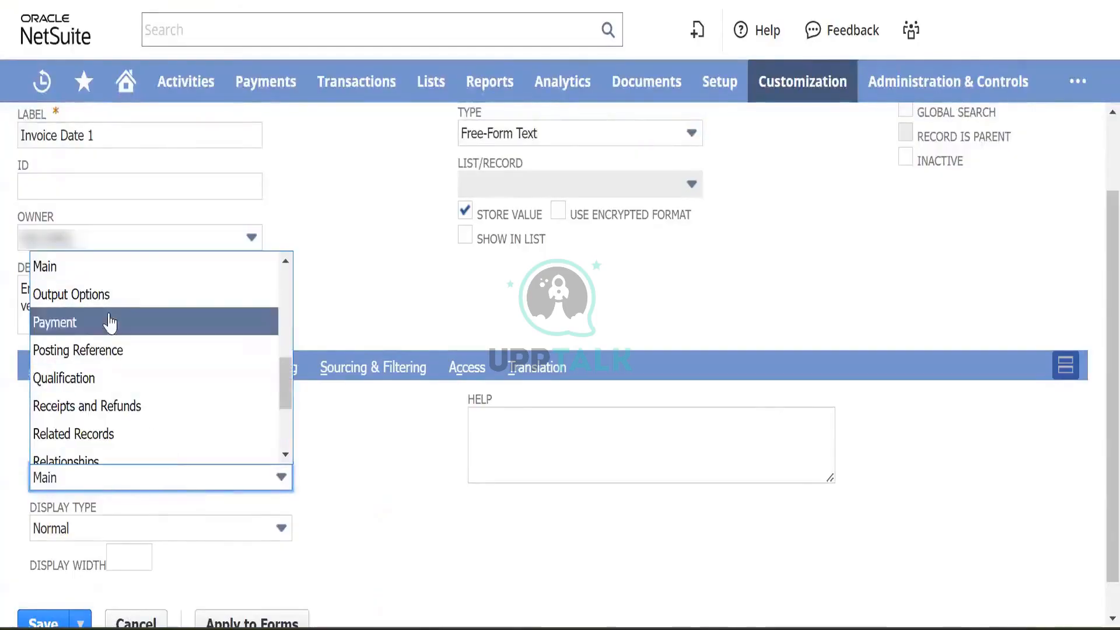
left_click(127, 274)
left_click(197, 427)
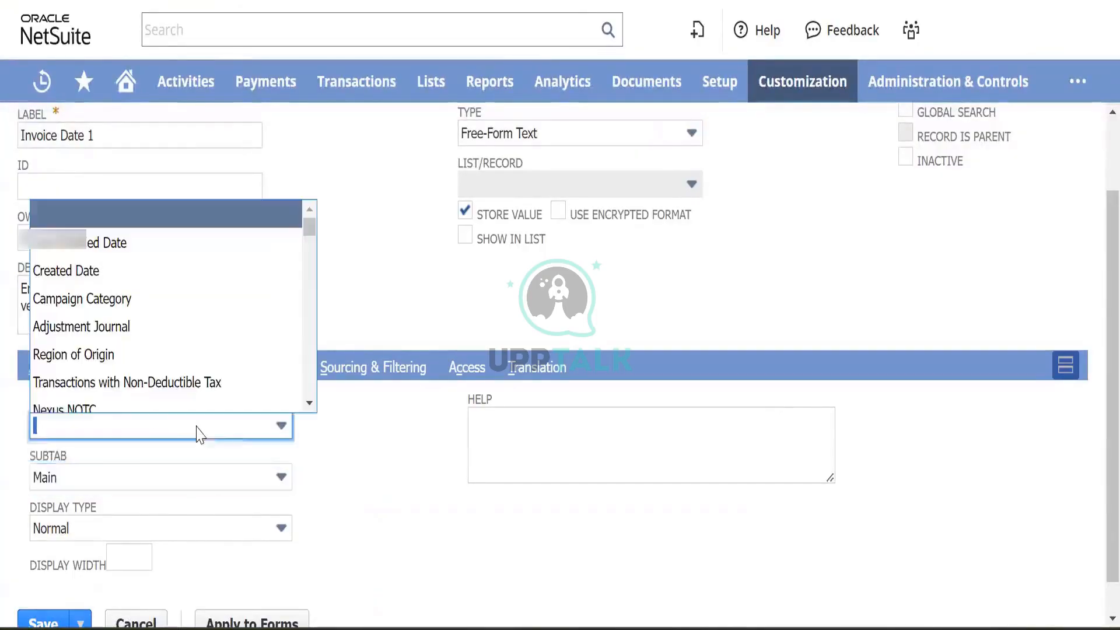
scroll(128, 356, "down", 5)
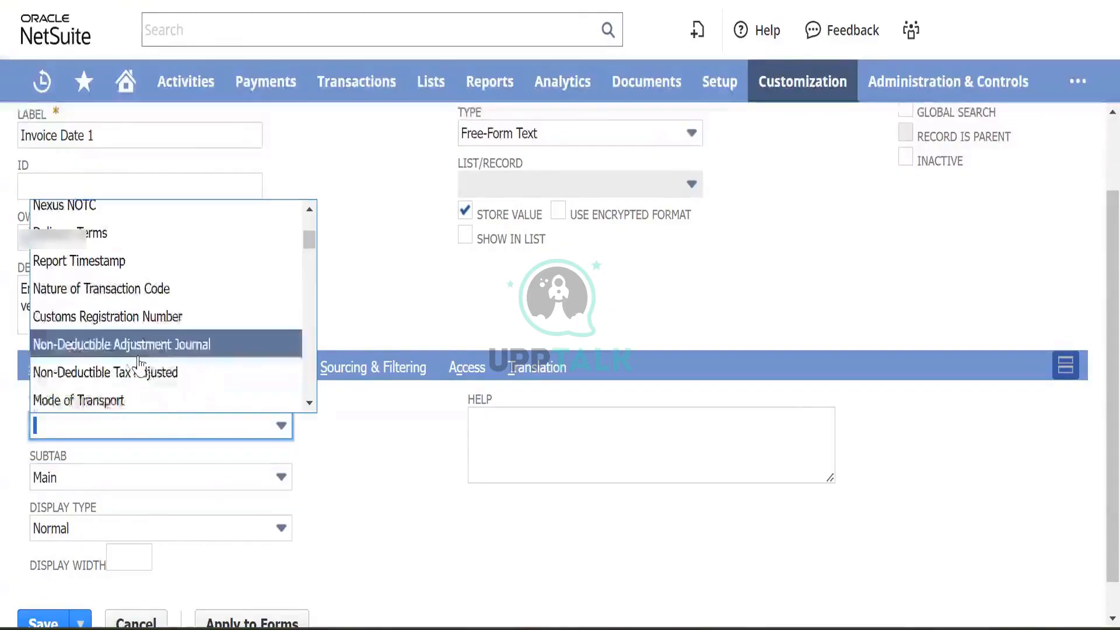
scroll(141, 366, "down", 5)
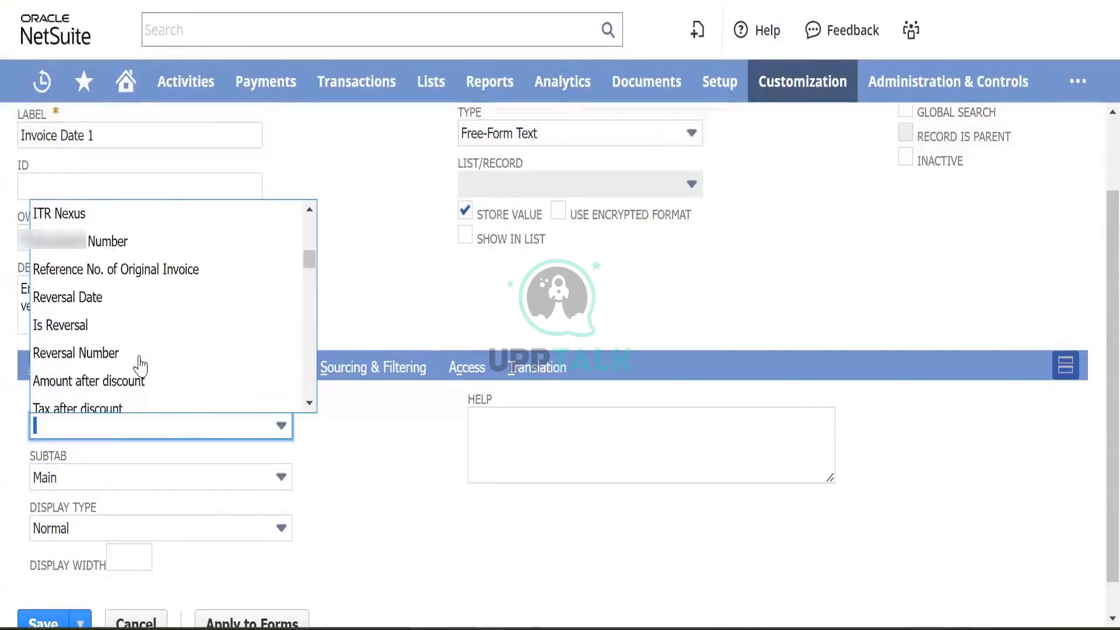
scroll(140, 366, "down", 3)
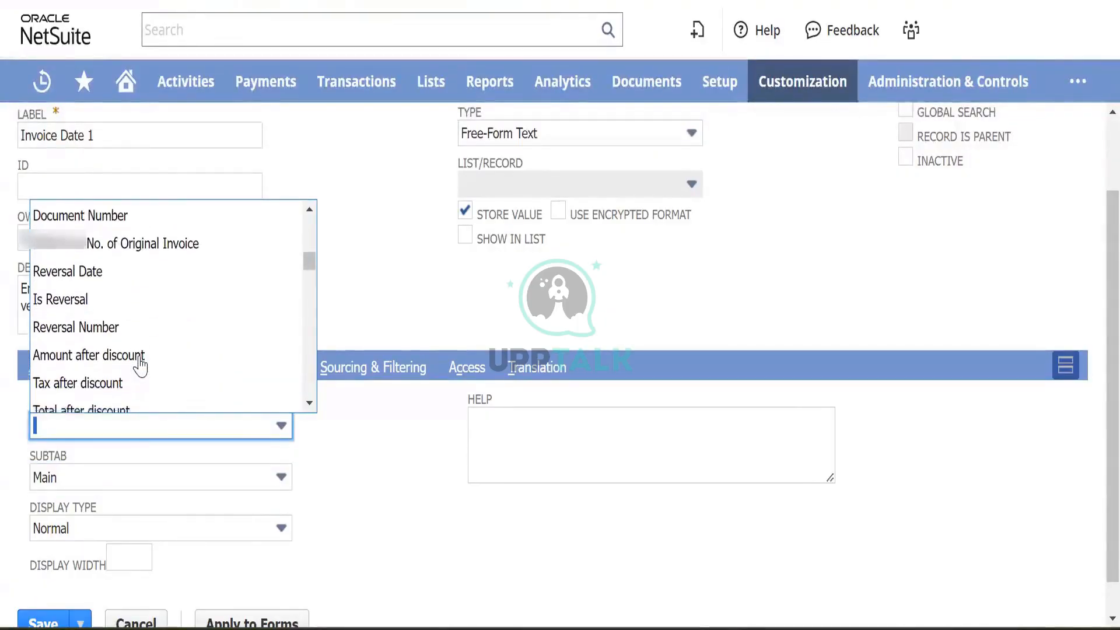
scroll(140, 366, "up", 5)
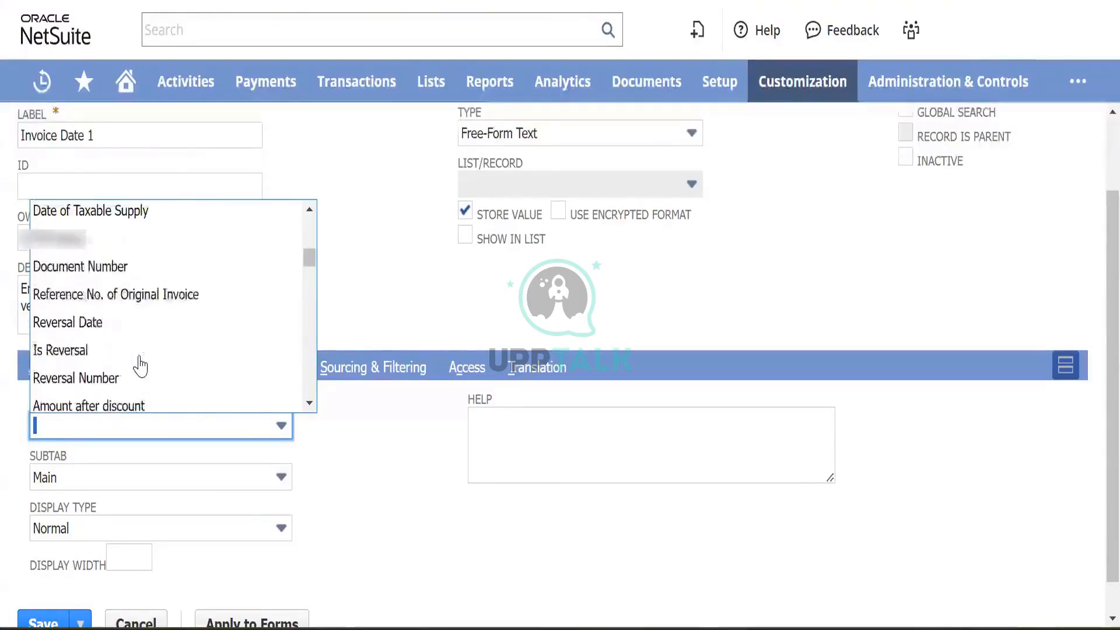
scroll(140, 366, "up", 3)
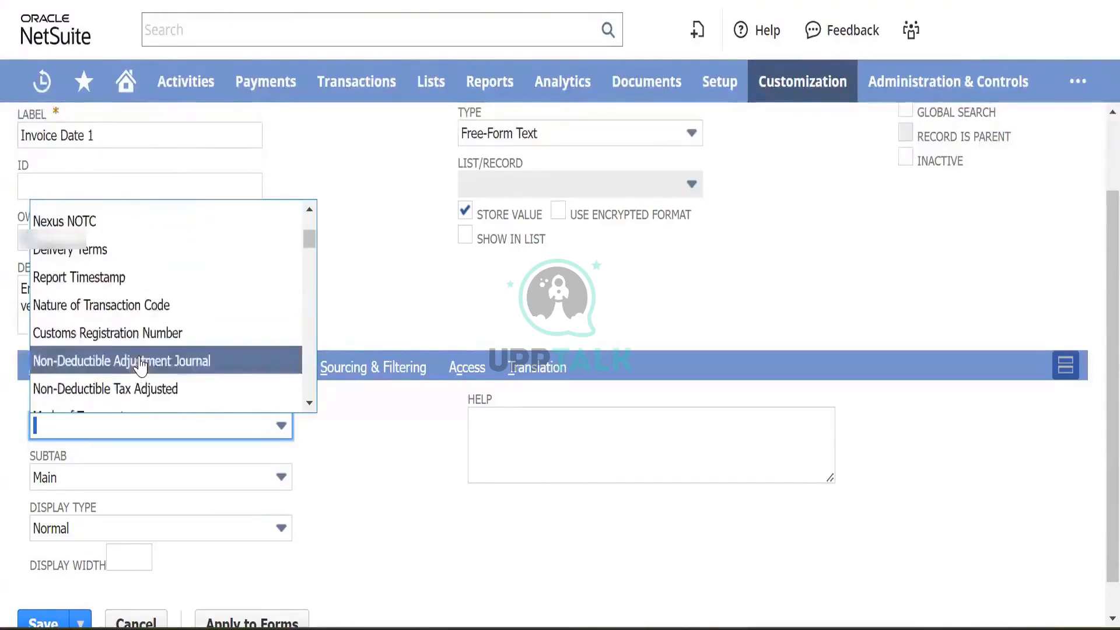
scroll(141, 367, "down", 10)
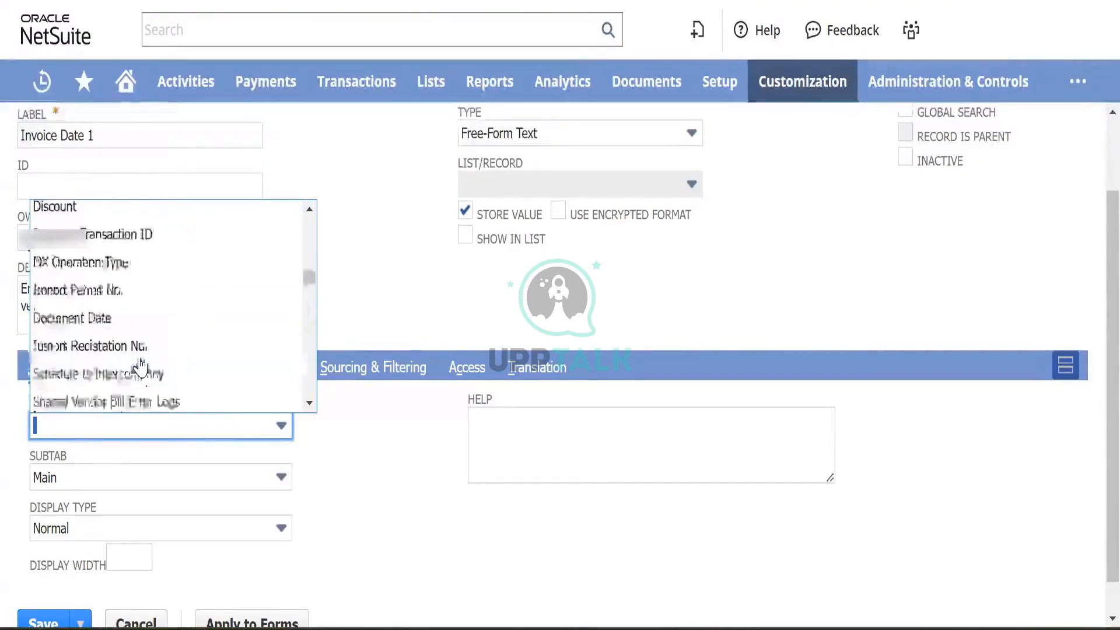
scroll(140, 366, "down", 3)
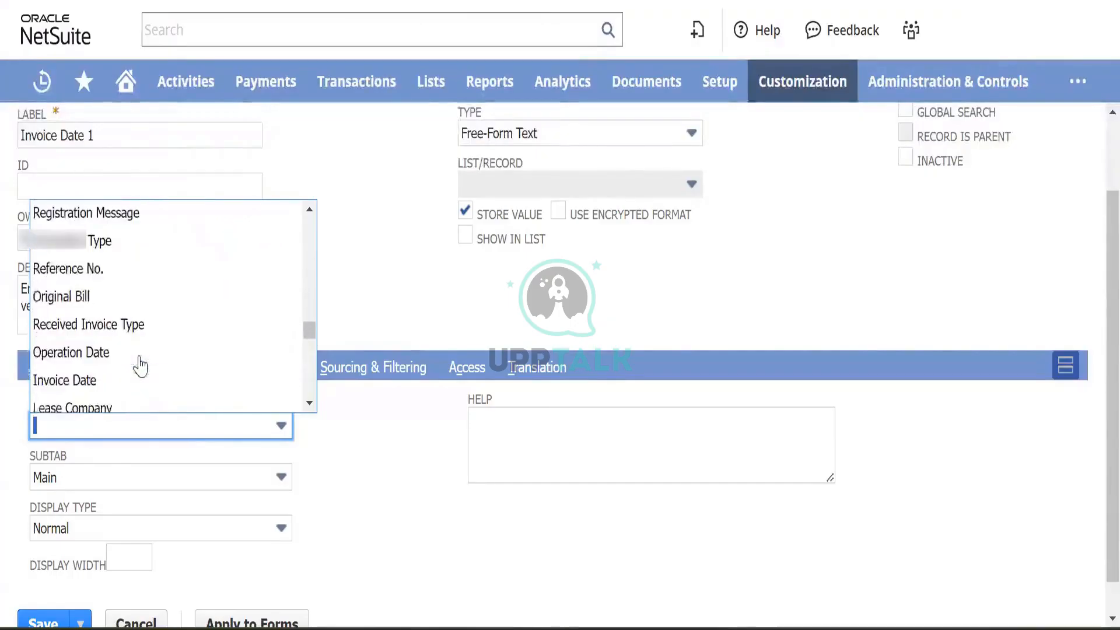
scroll(140, 366, "up", 1)
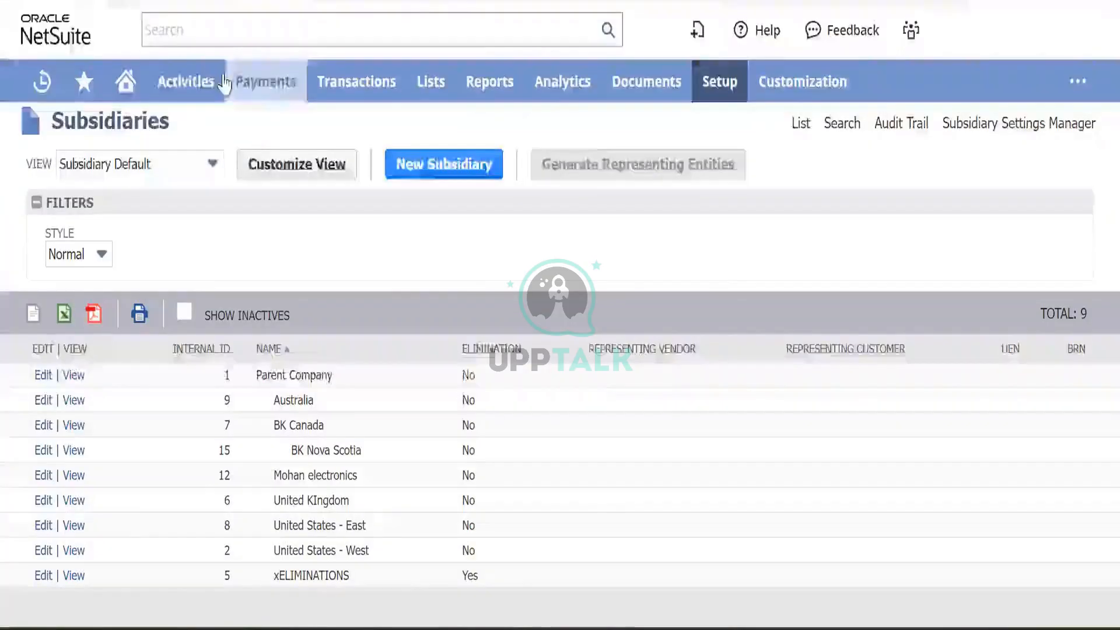
- Log back in and head to Transactions > Payables > Enter Bills
left_click(263, 81)
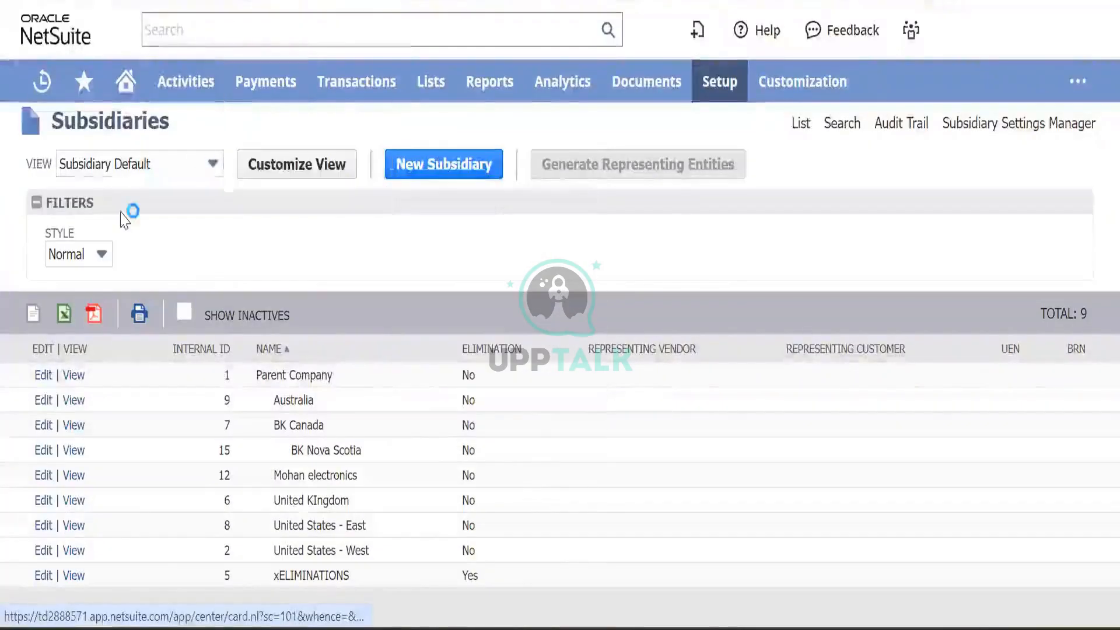
mouse_move(350, 85)
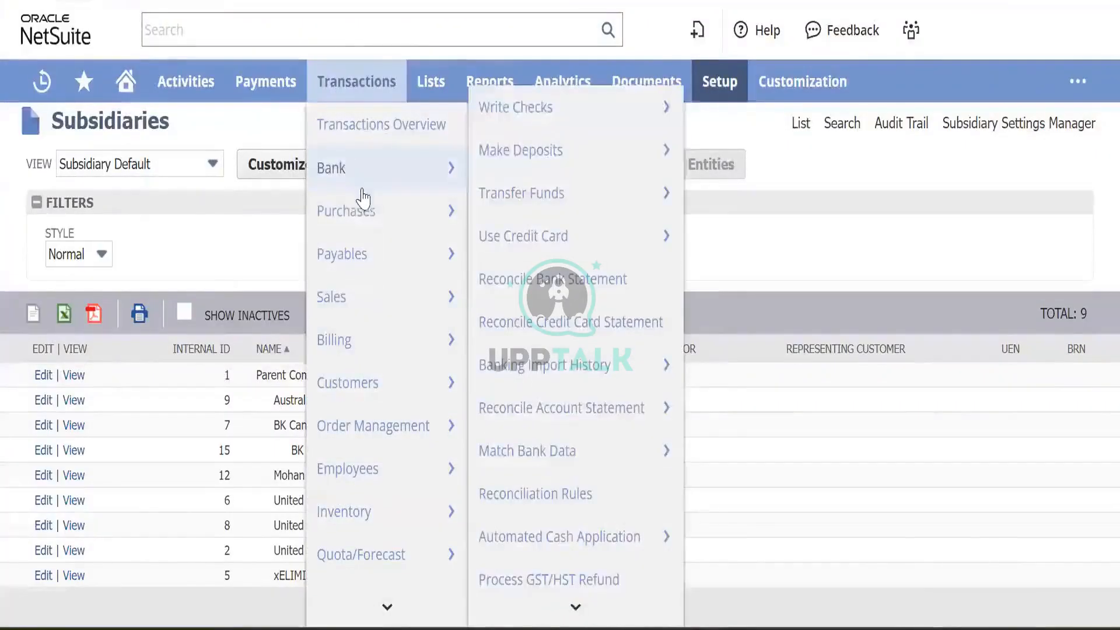
mouse_move(368, 185)
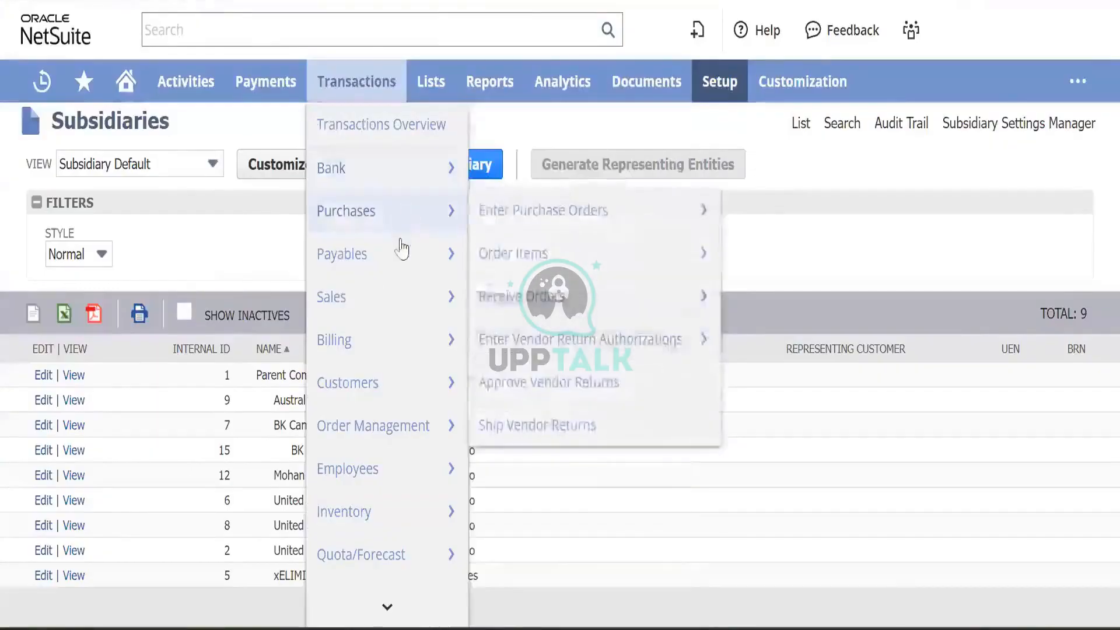
mouse_move(395, 257)
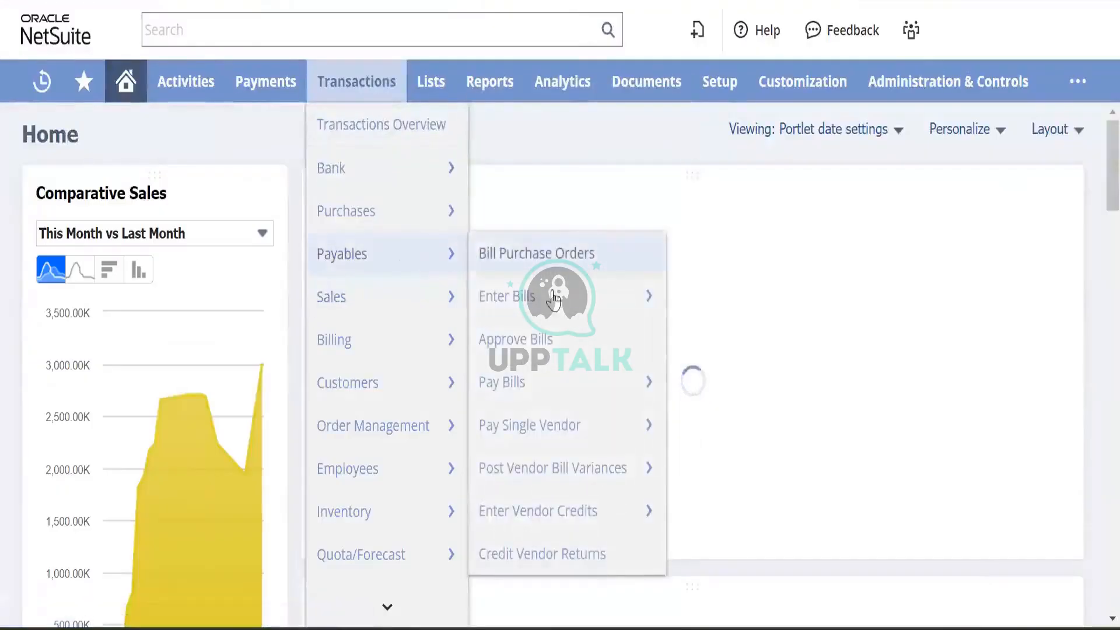
mouse_move(568, 299)
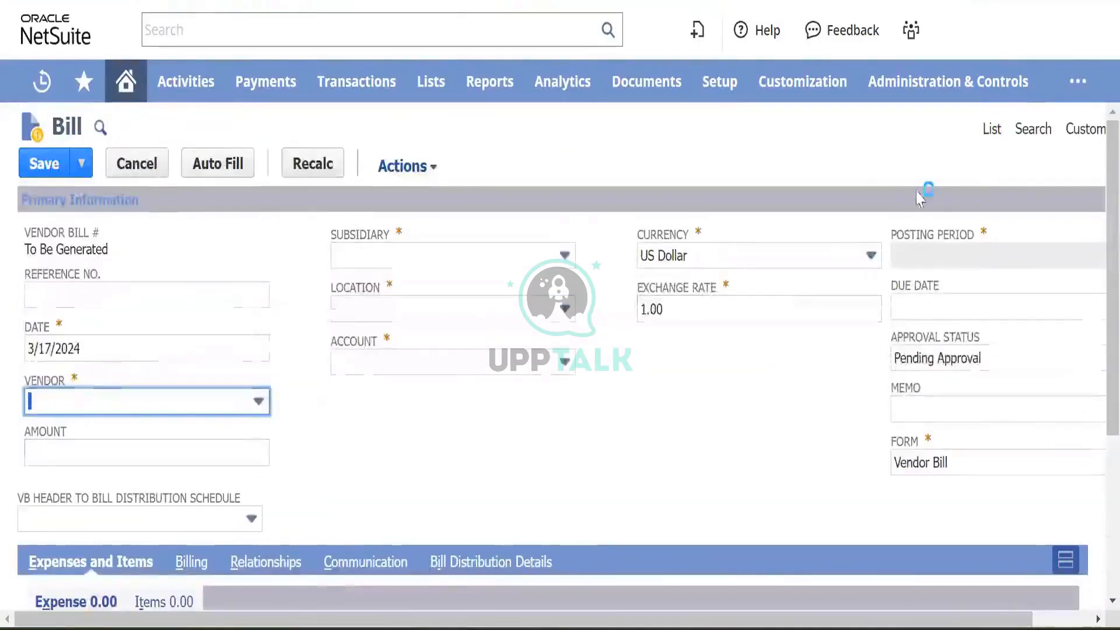
- Choose Custom > Customize Form on the Bill page, confirming Leave site
mouse_move(1075, 143)
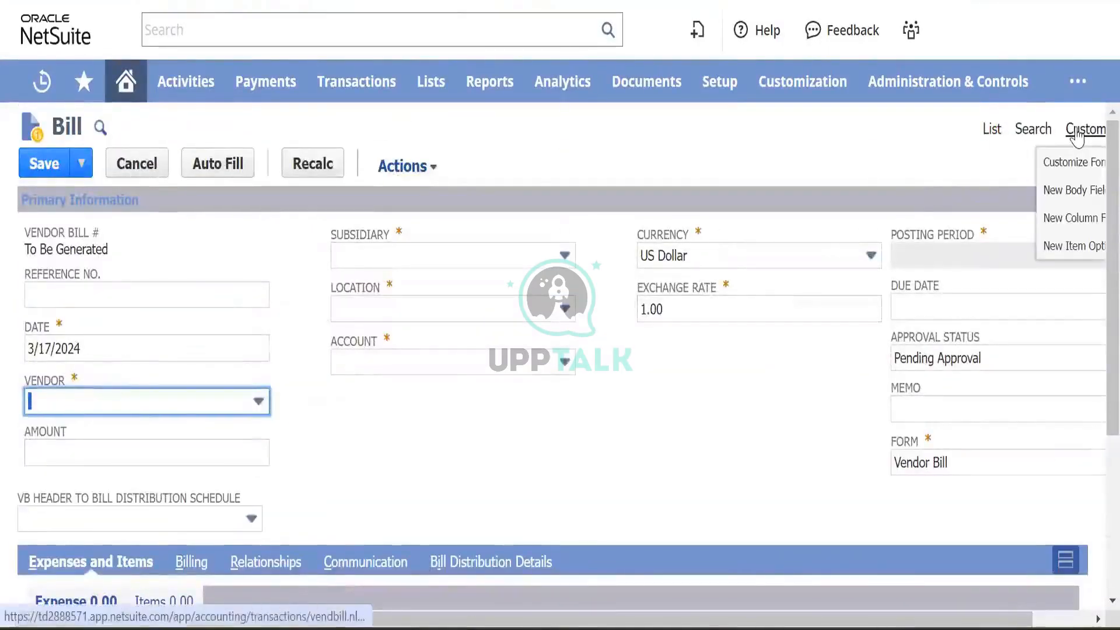
left_click(1076, 165)
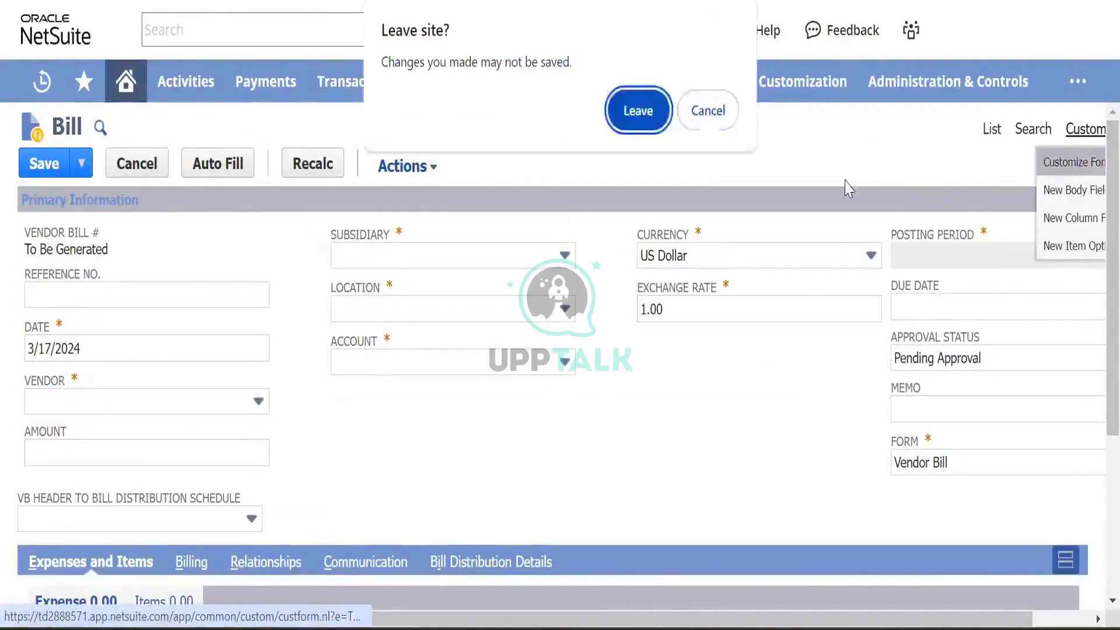
left_click(636, 116)
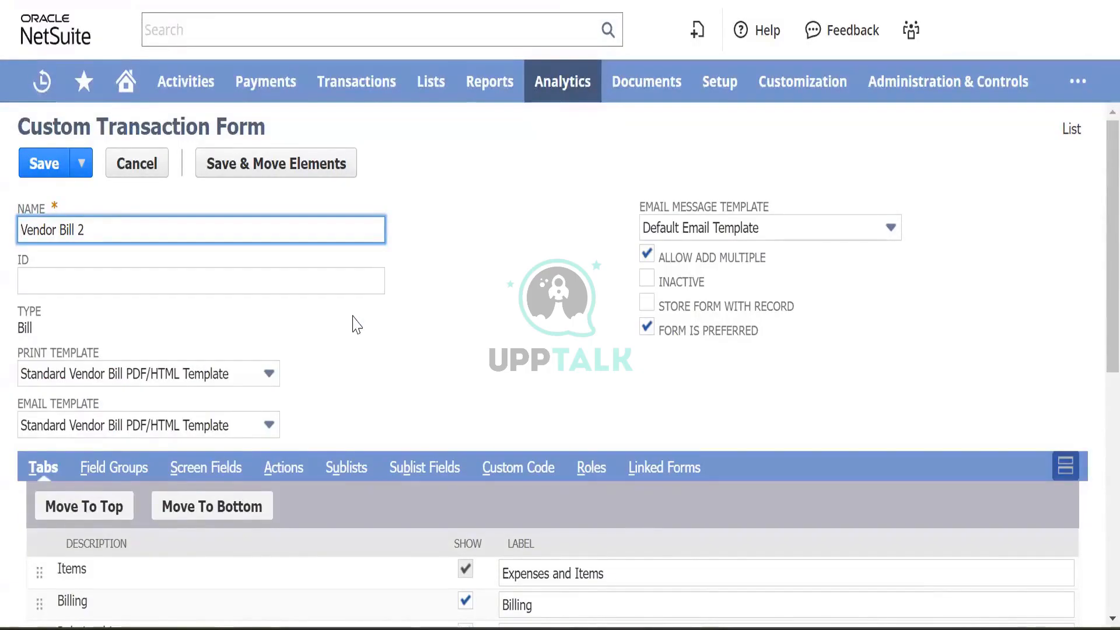
- Show the Vendor Bill 2 Main screen fields and search the page for 'invo'
scroll(354, 324, "down", 3)
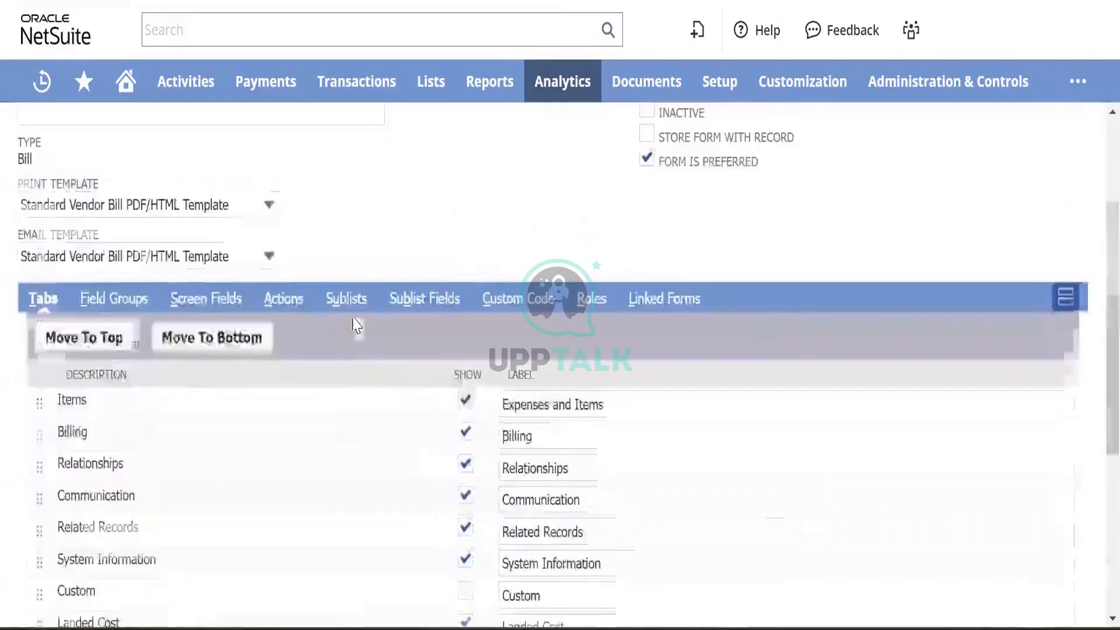
left_click(201, 298)
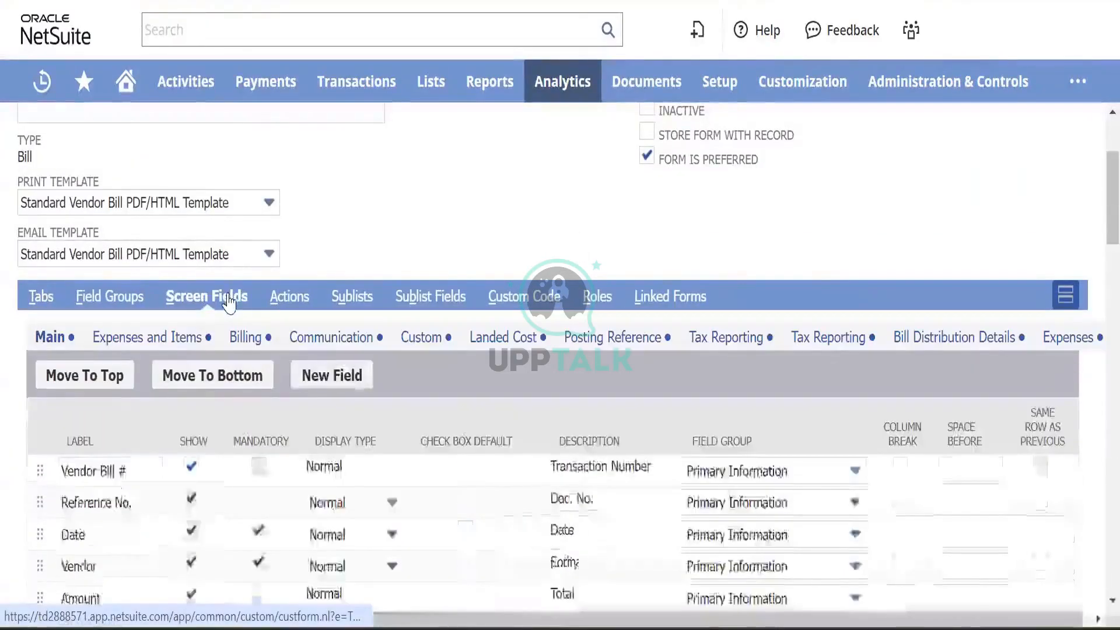
scroll(269, 321, "down", 2)
scroll(268, 321, "down", 3)
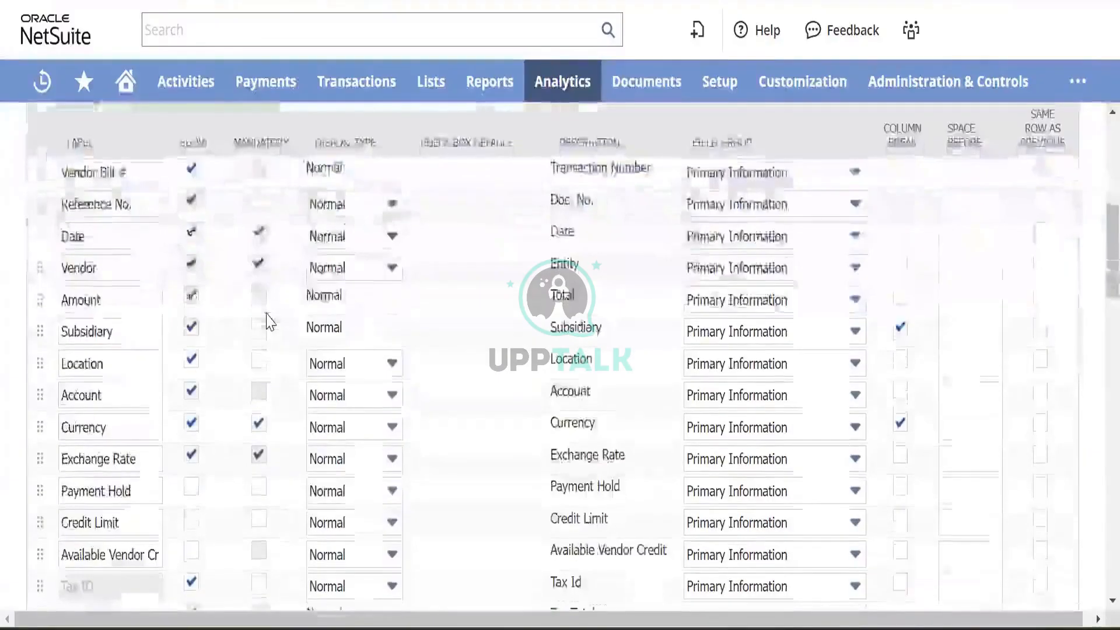
scroll(270, 321, "down", 5)
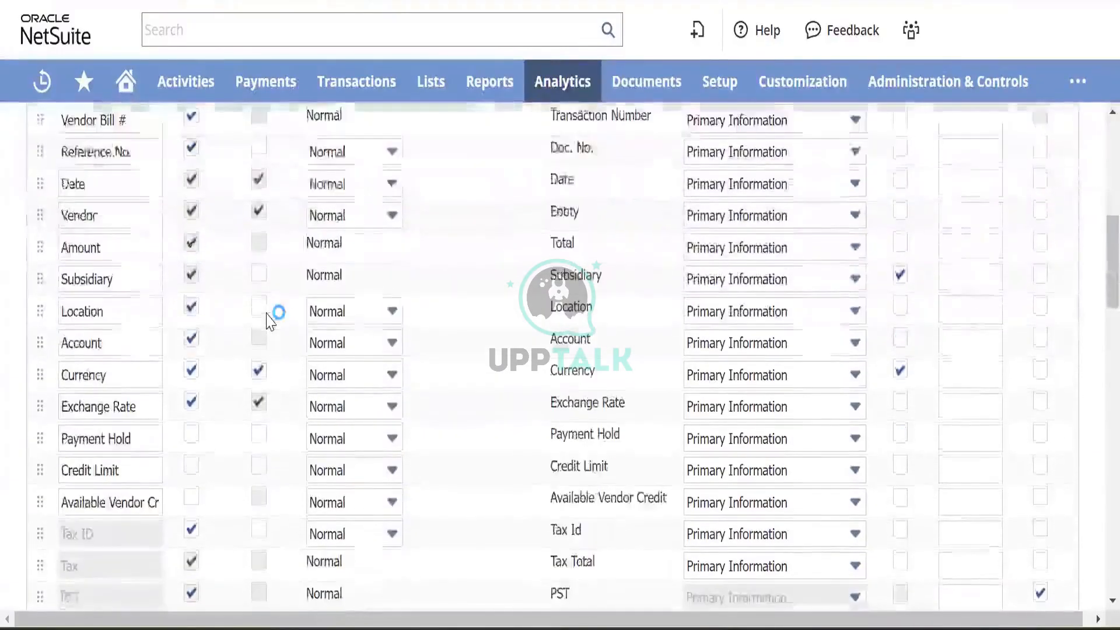
scroll(268, 318, "up", 8)
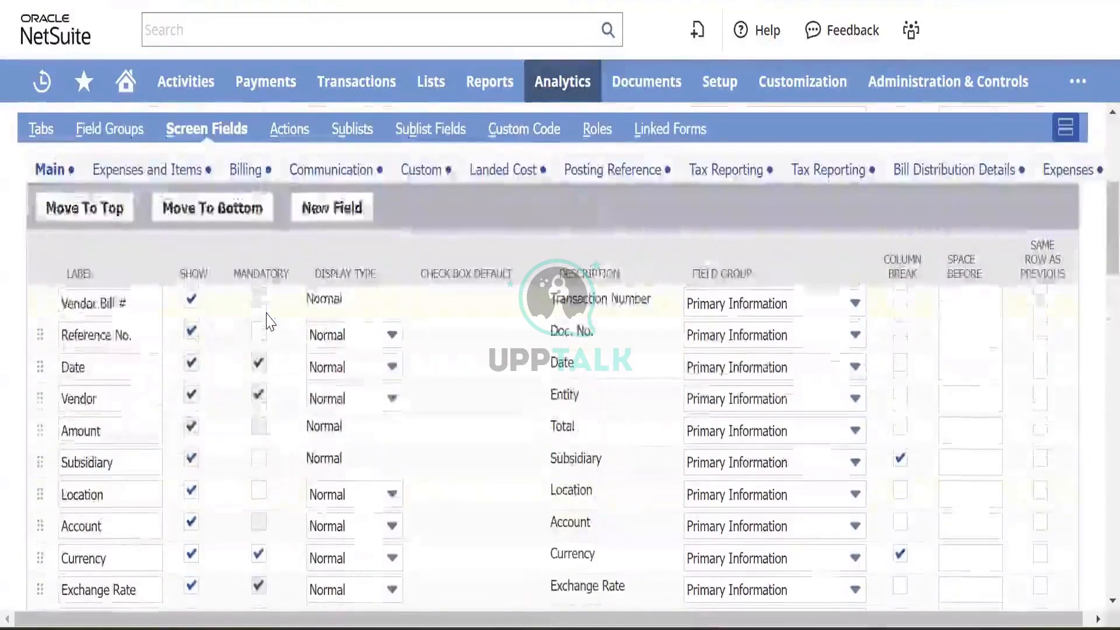
key("ctrl+f")
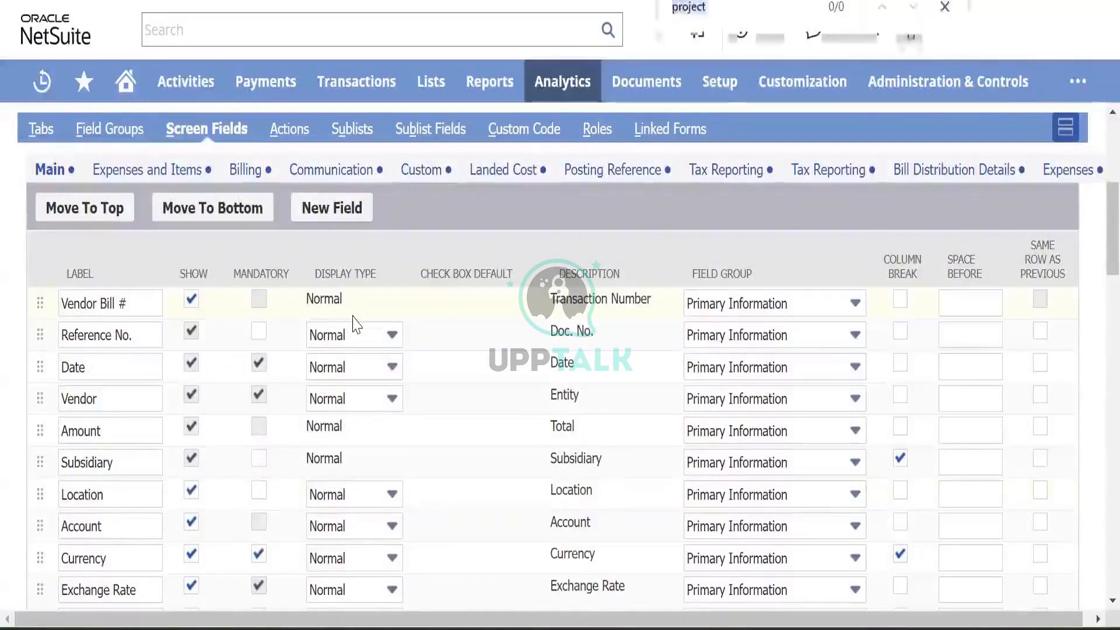
type("in")
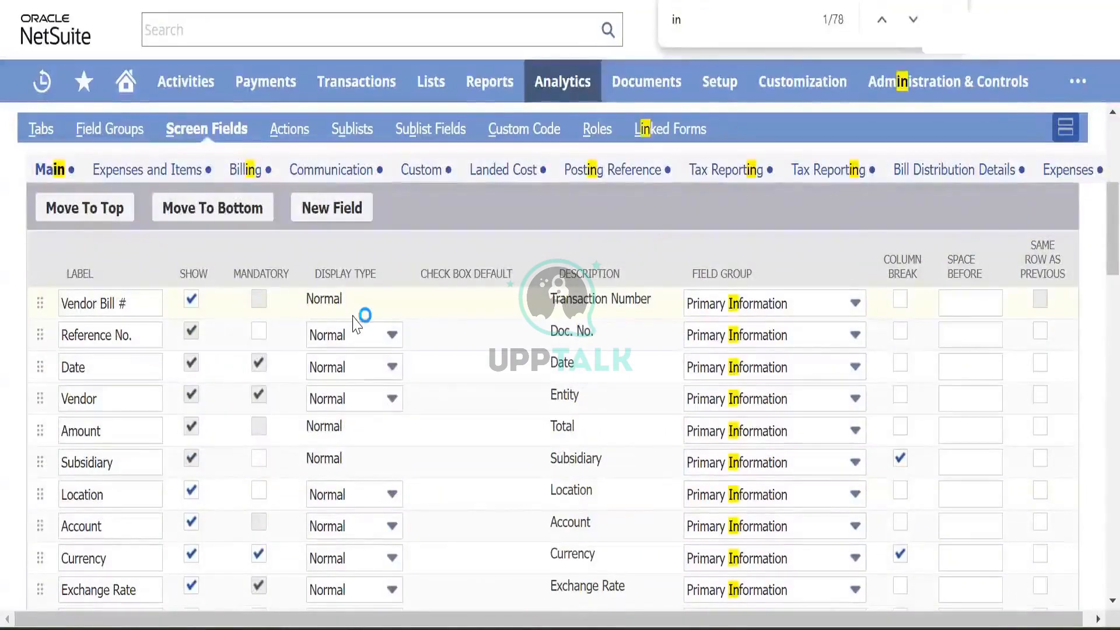
type("voi")
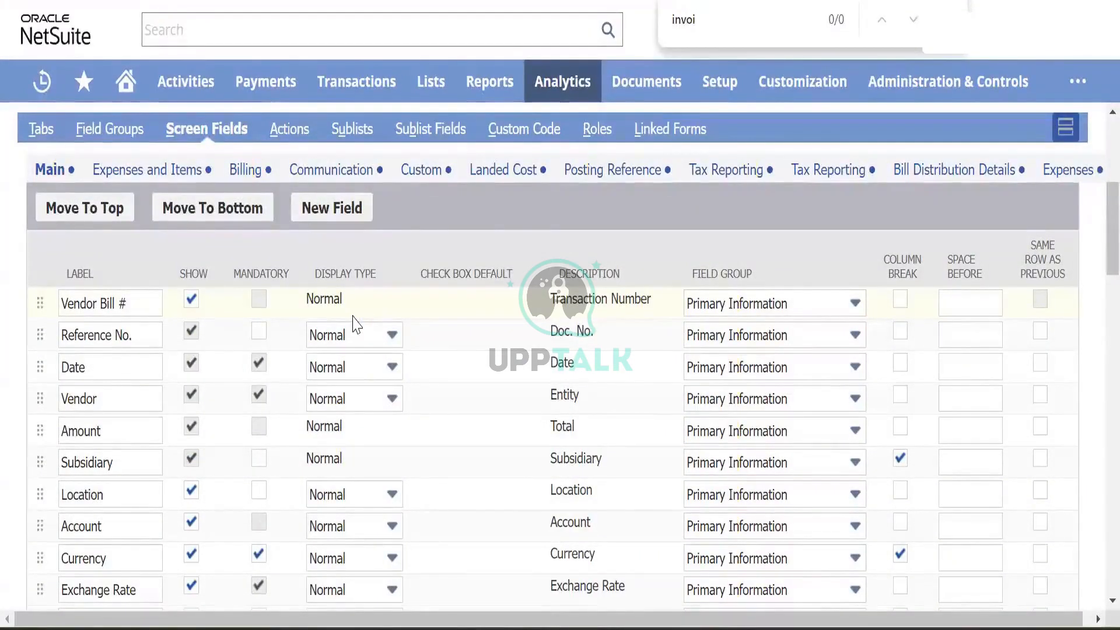
key("BackSpace")
key("BackSpace")
key("BackSpace")
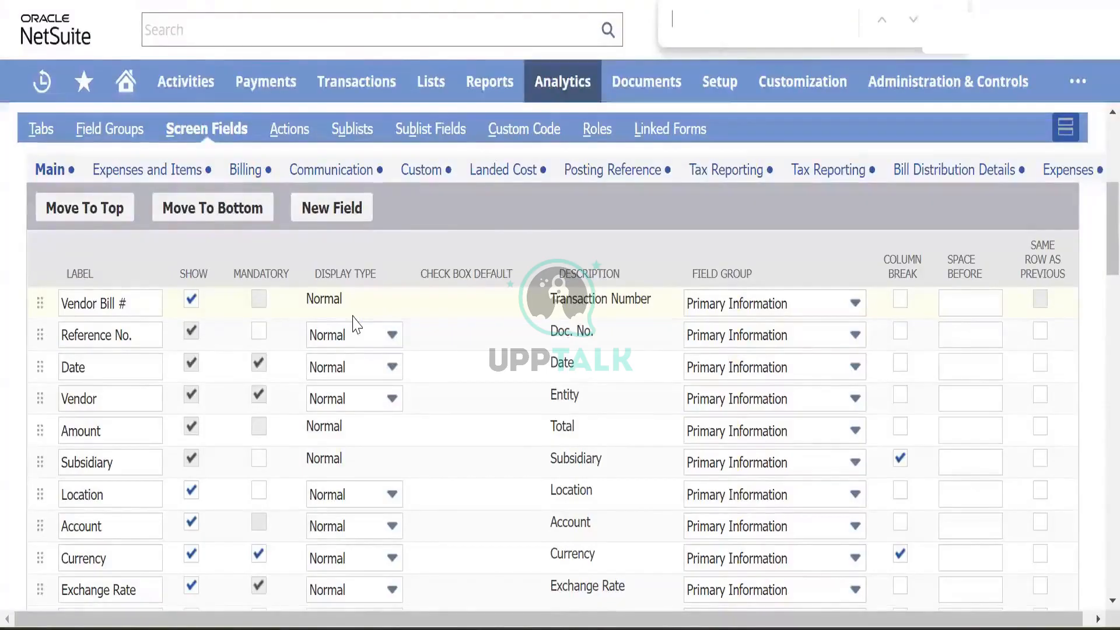
- Browse the Custom, Communication, Expenses and Items, Main and Billing field subtabs
left_click(410, 172)
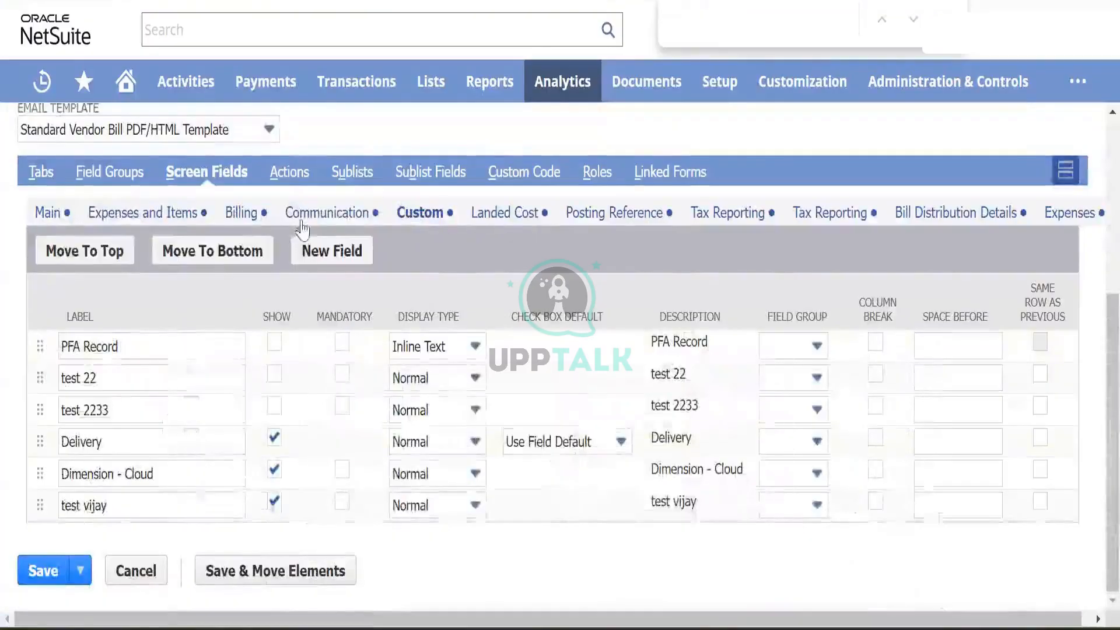
left_click(318, 213)
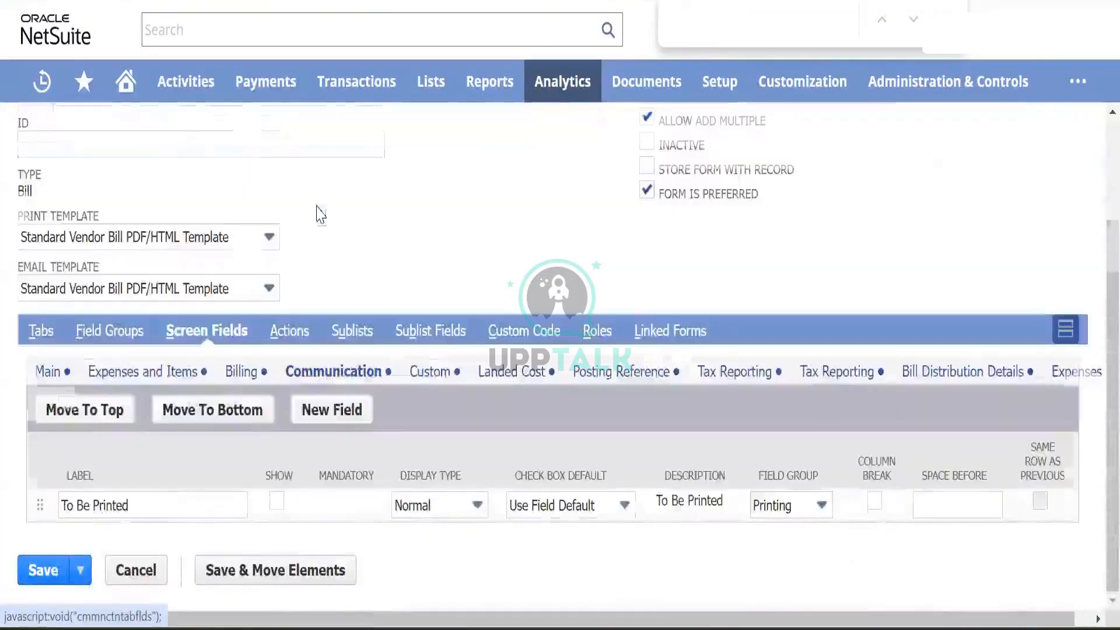
left_click(143, 375)
left_click(49, 379)
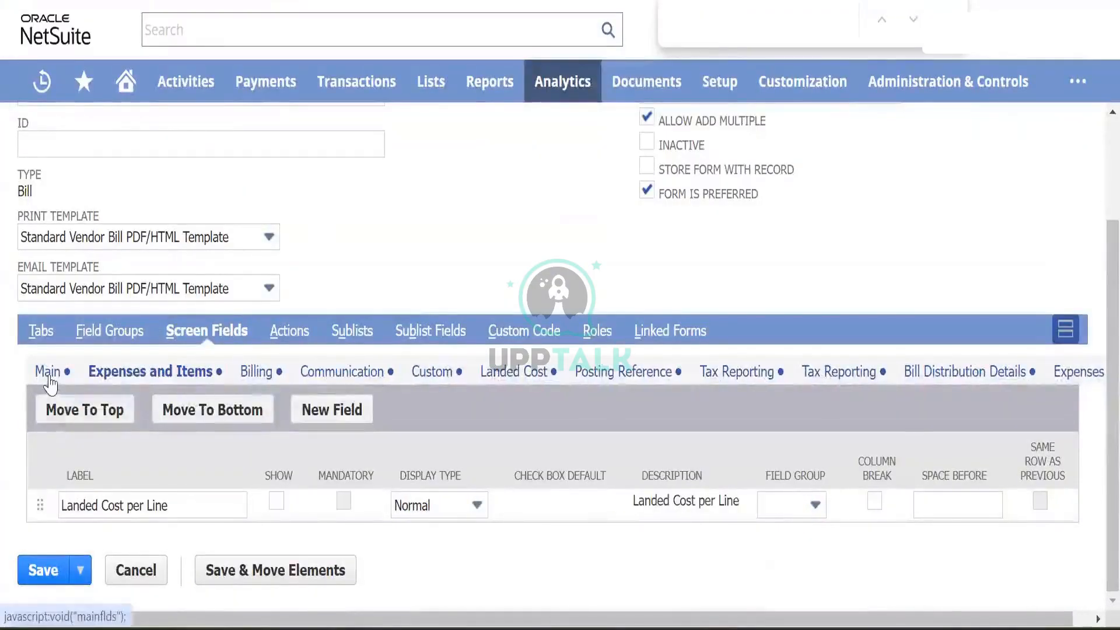
scroll(164, 502, "down", 6)
scroll(165, 505, "up", 8)
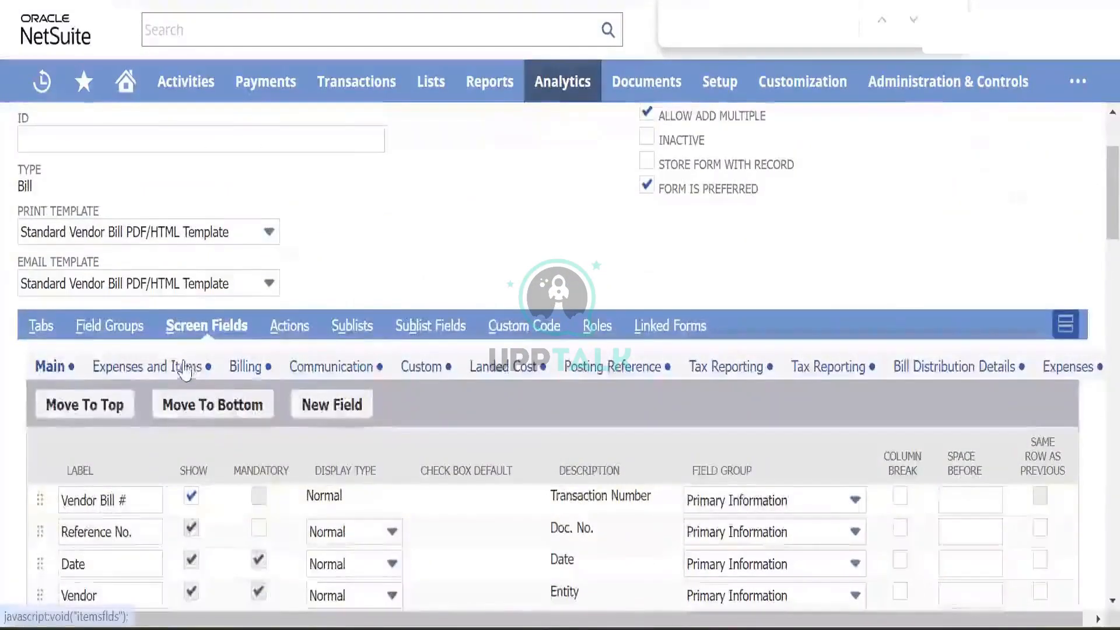
left_click(185, 370)
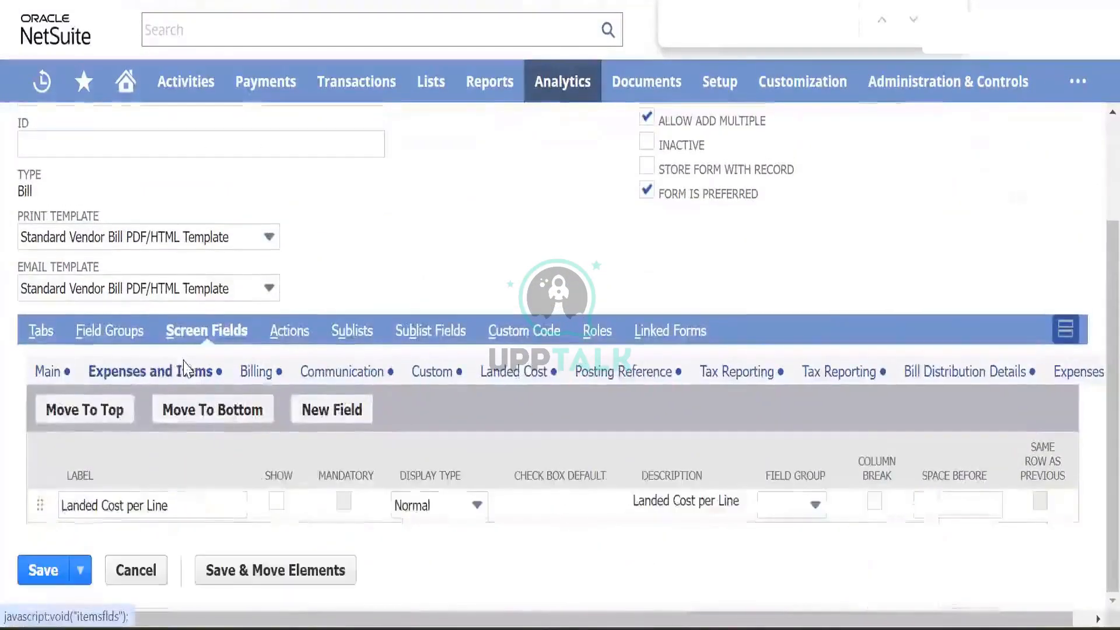
left_click(255, 377)
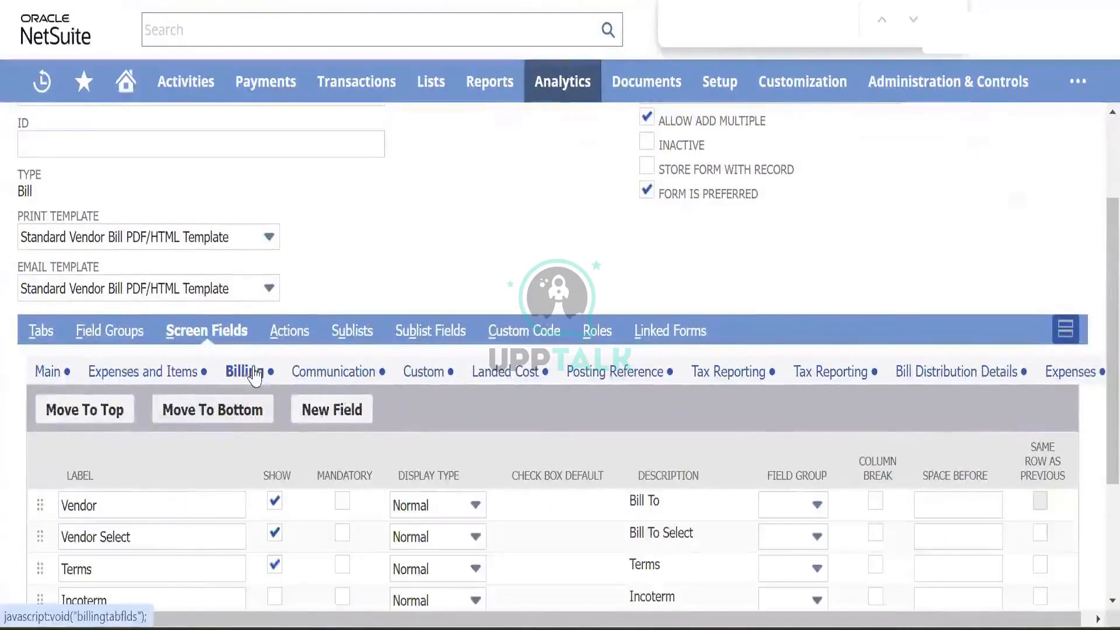
scroll(217, 445, "down", 3)
scroll(217, 445, "up", 4)
scroll(217, 447, "down", 3)
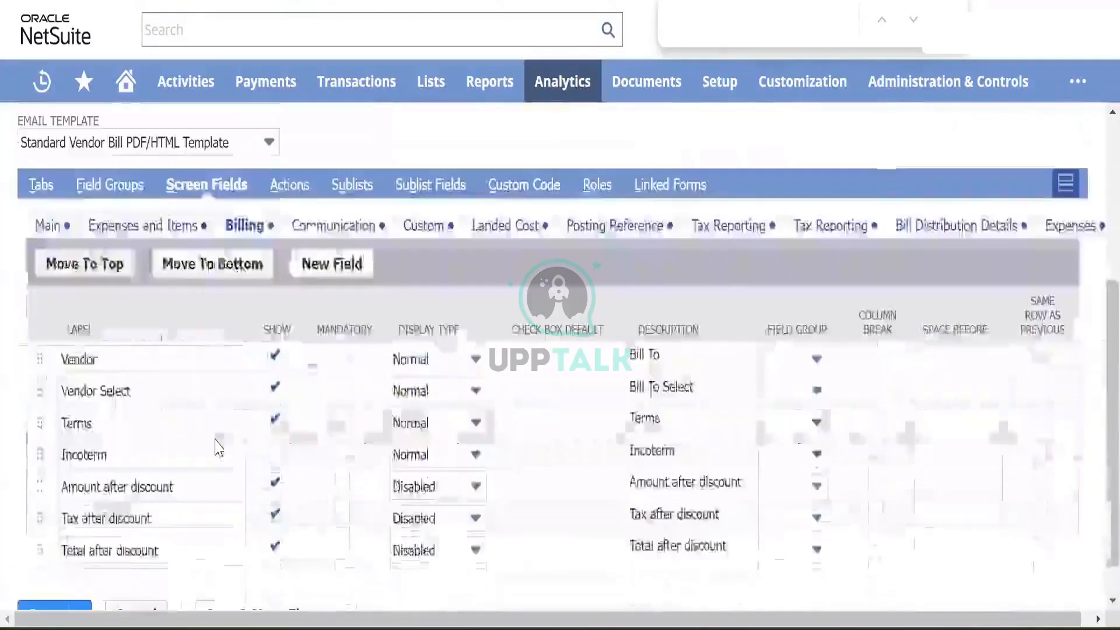
scroll(217, 447, "up", 2)
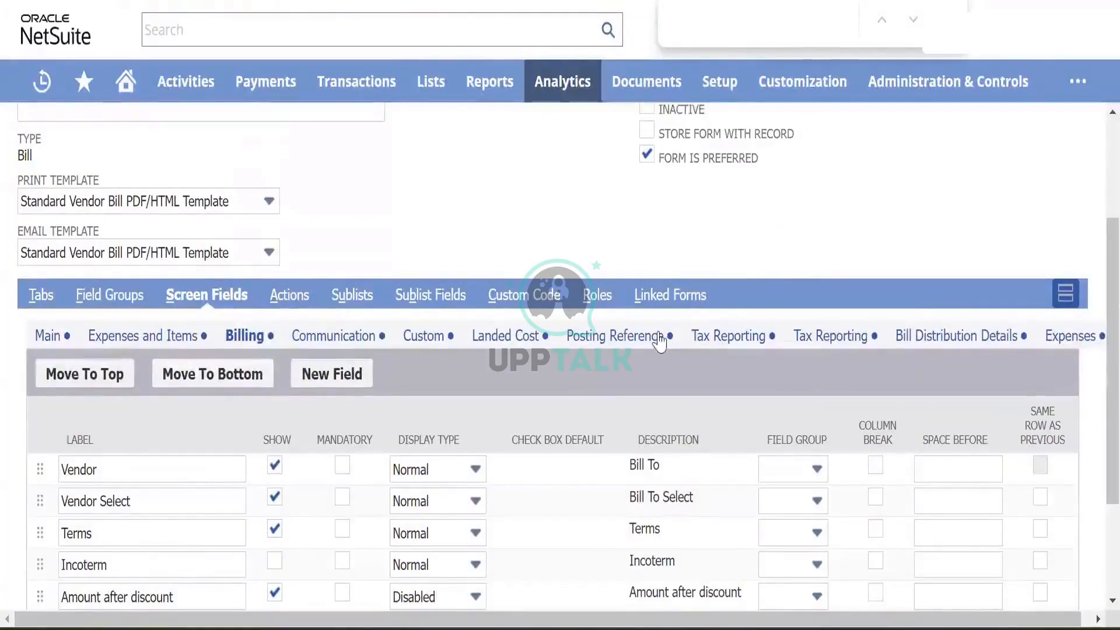
- Review the Main fields again, then point to Customization > Lists, Records, & Fields
left_click(367, 376)
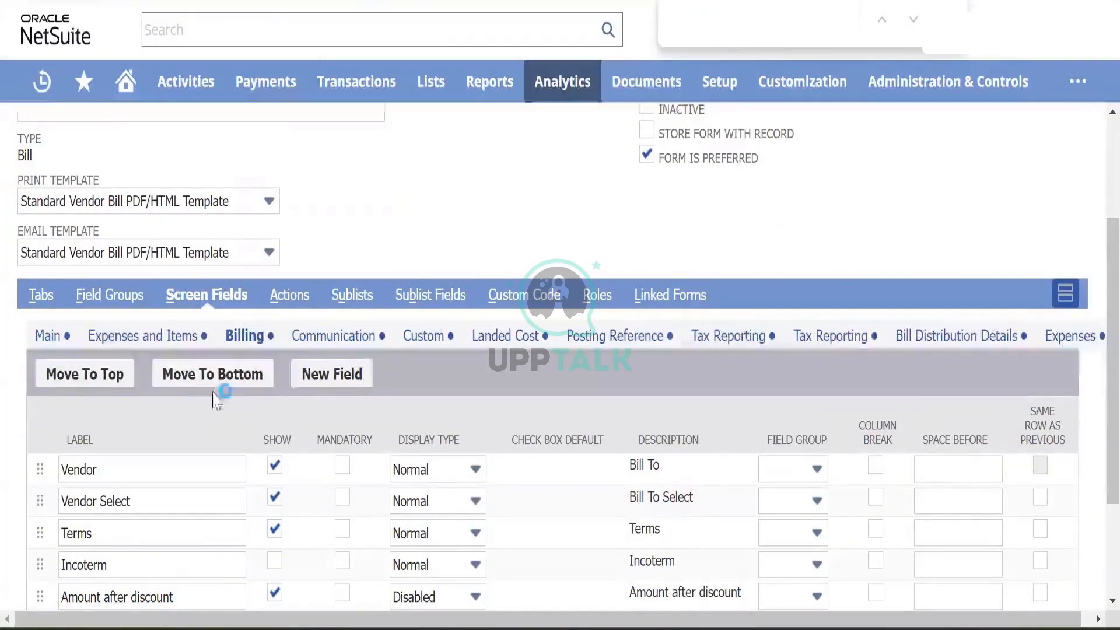
left_click(48, 336)
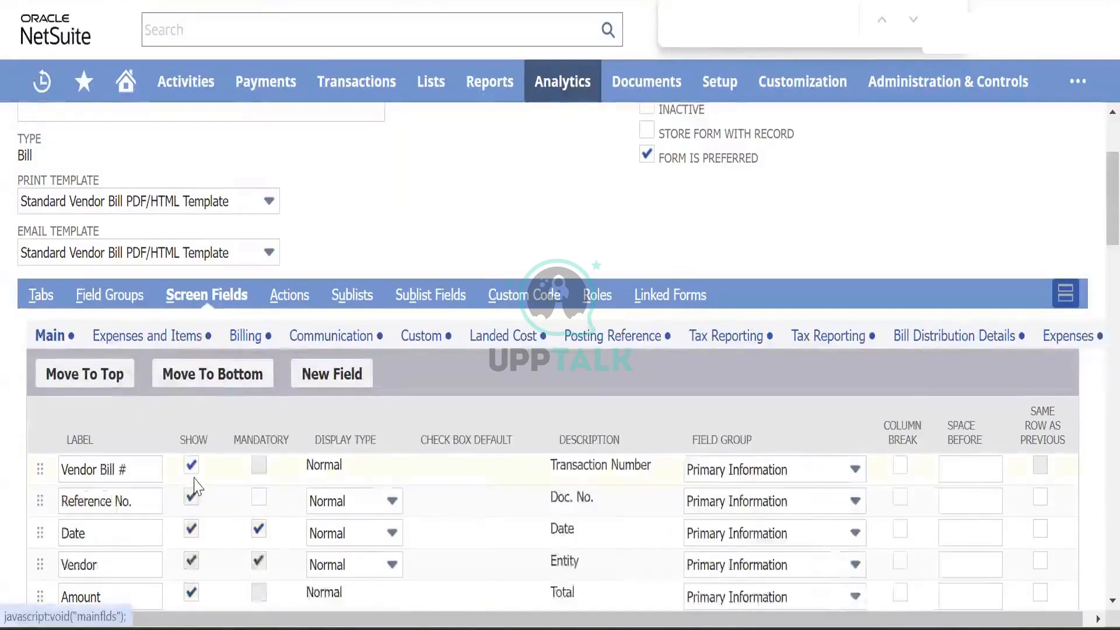
scroll(197, 486, "down", 4)
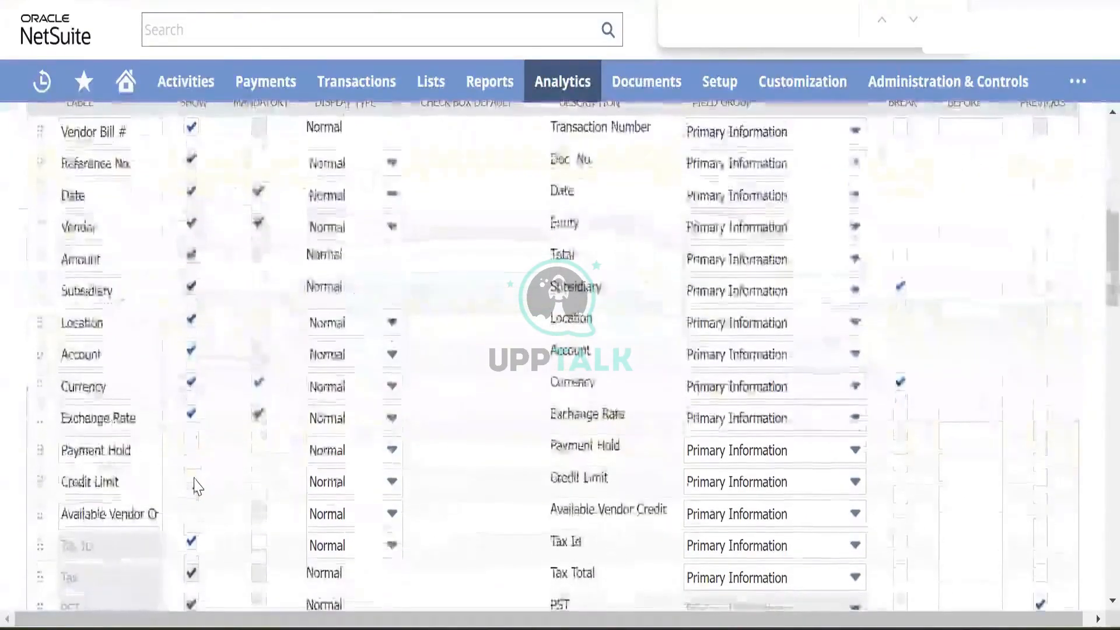
scroll(195, 486, "down", 15)
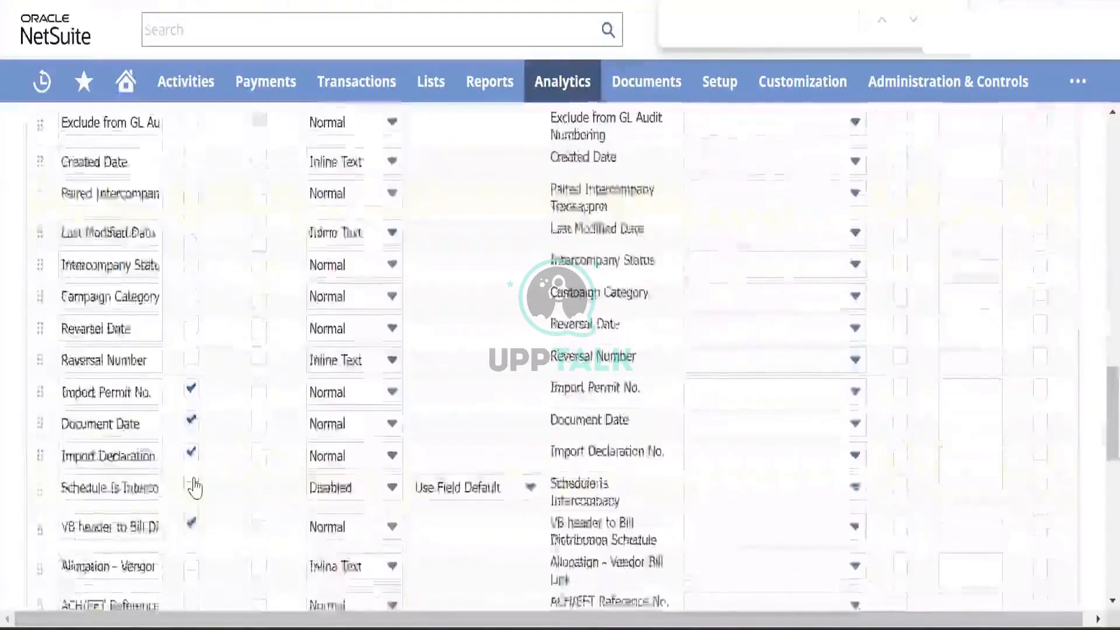
scroll(195, 485, "down", 5)
scroll(196, 485, "up", 15)
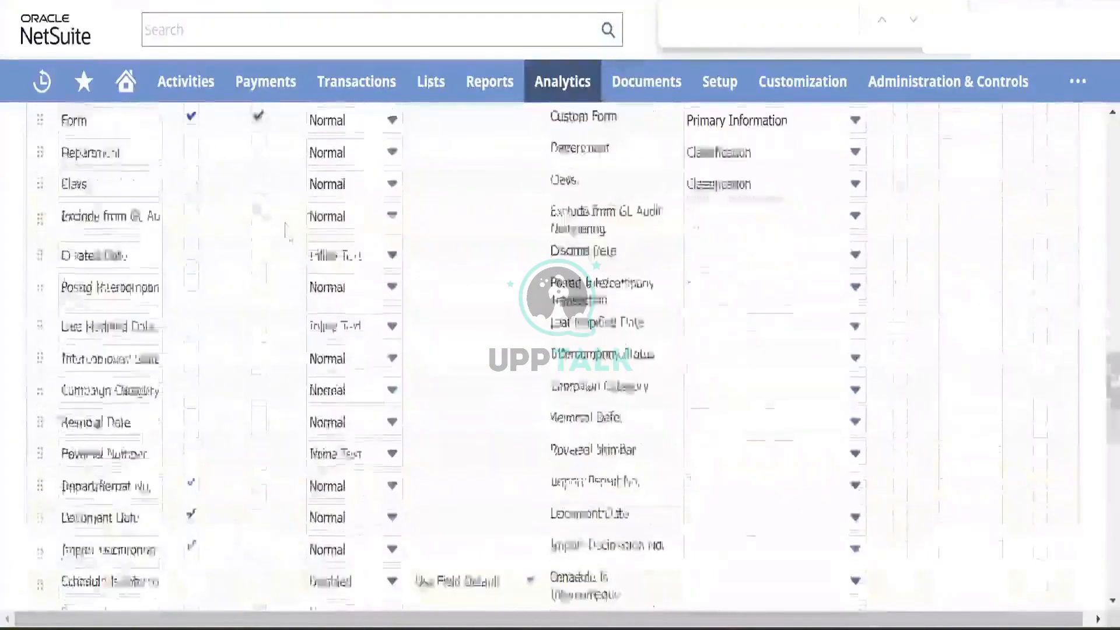
scroll(640, 125, "up", 12)
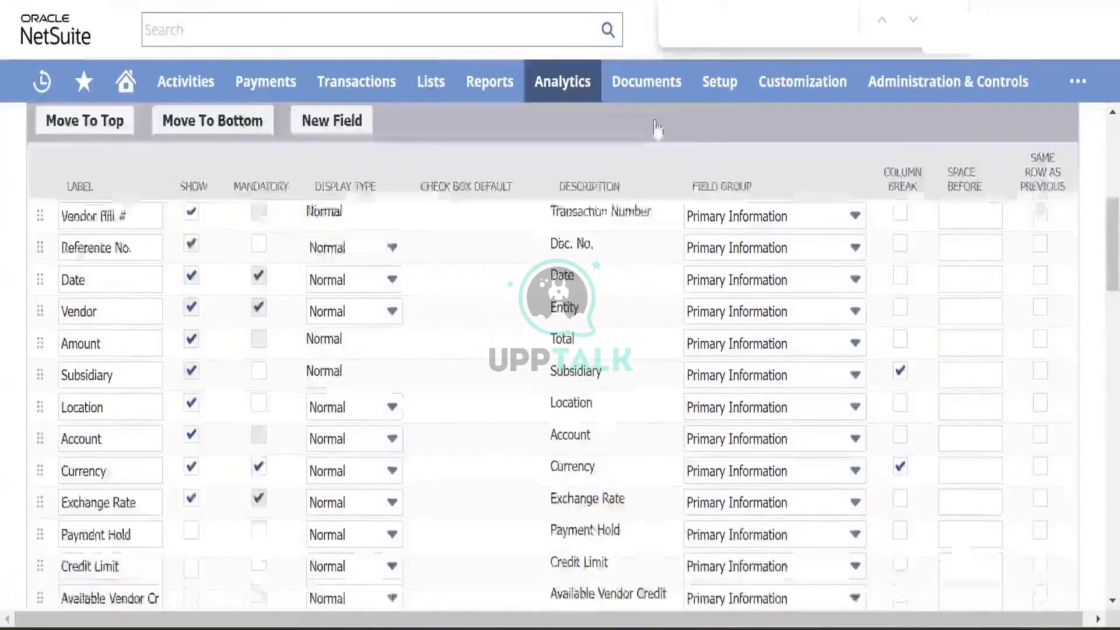
scroll(596, 175, "up", 4)
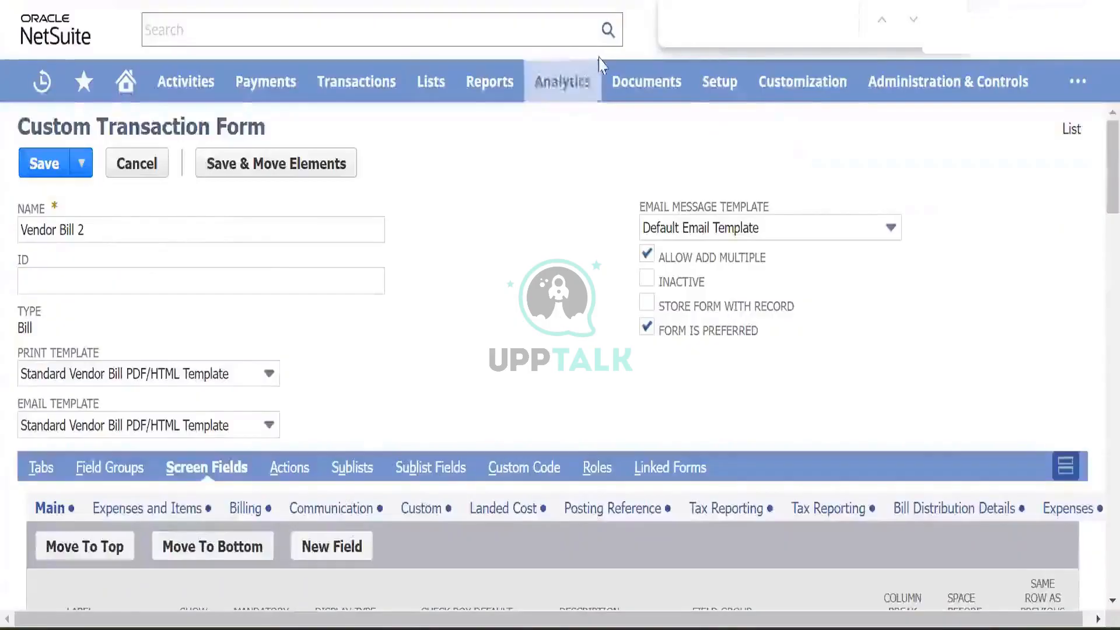
mouse_move(770, 93)
mouse_move(787, 179)
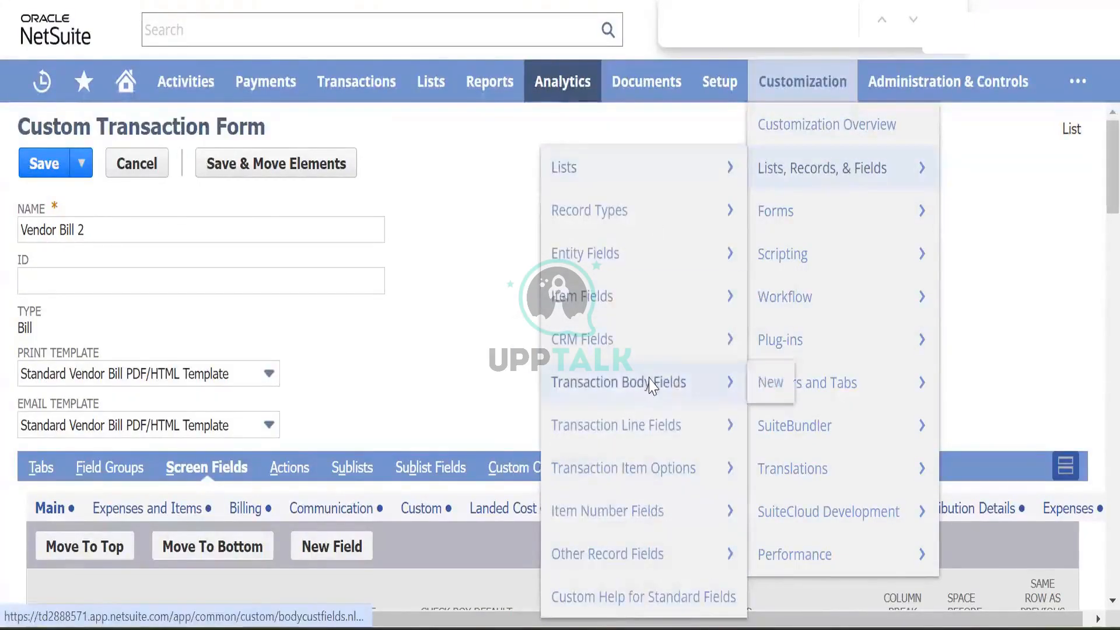
- Open Transaction Body Fields and search 'invoi' to find custbody_sii_invoice_date
left_click(647, 382)
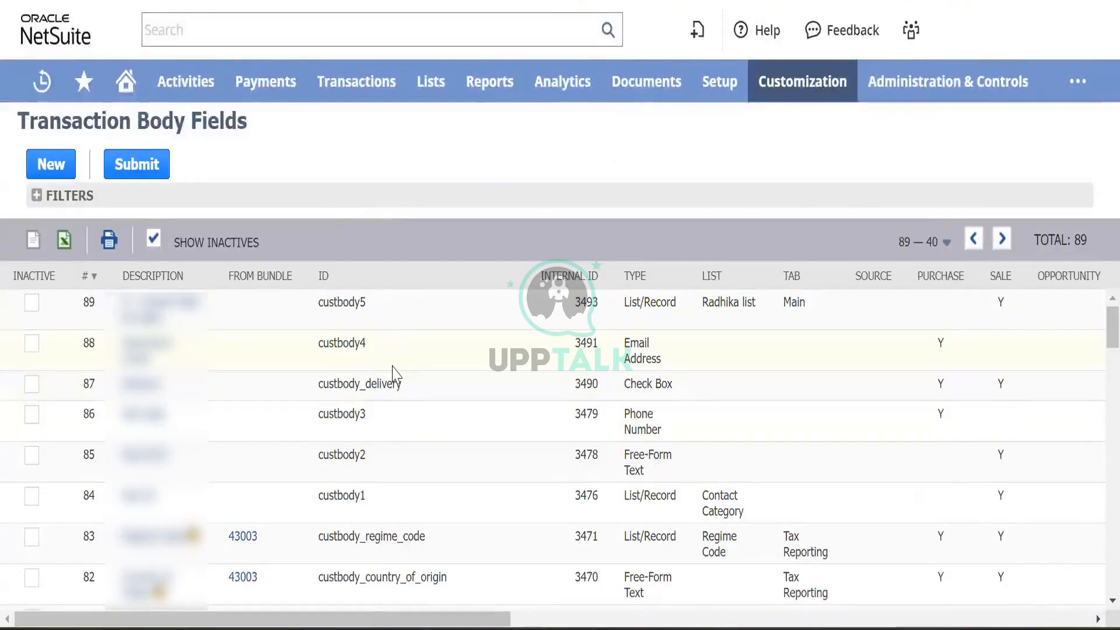
scroll(392, 374, "down", 5)
scroll(392, 373, "up", 5)
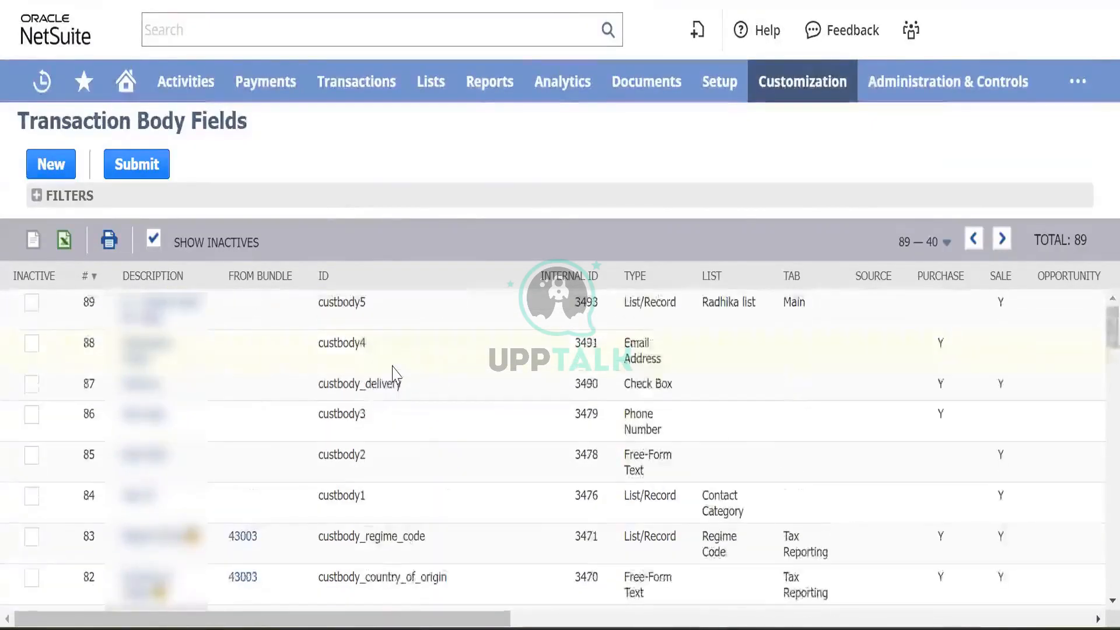
key("ctrl+f")
type("inv")
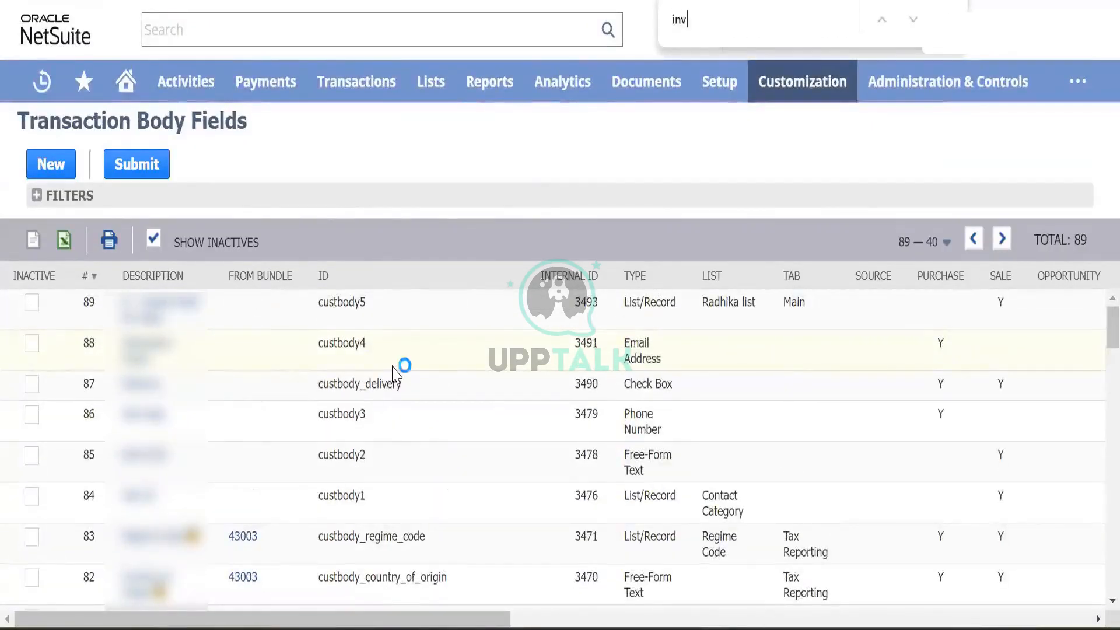
type("oi")
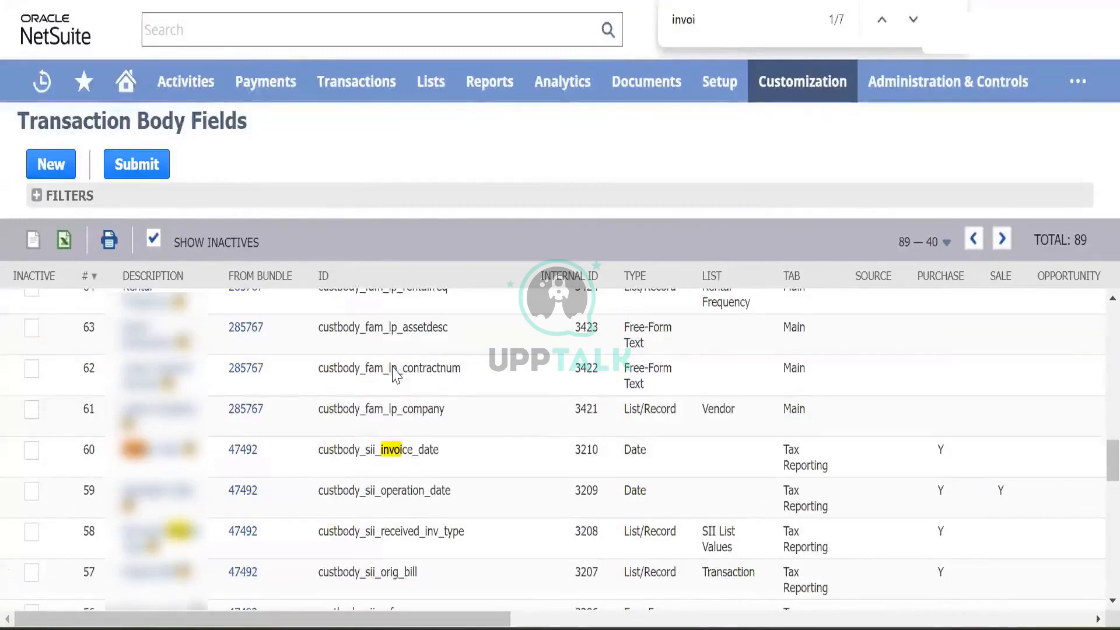
key("Return")
key("Return")
key("Return")
key("Return")
key("Return")
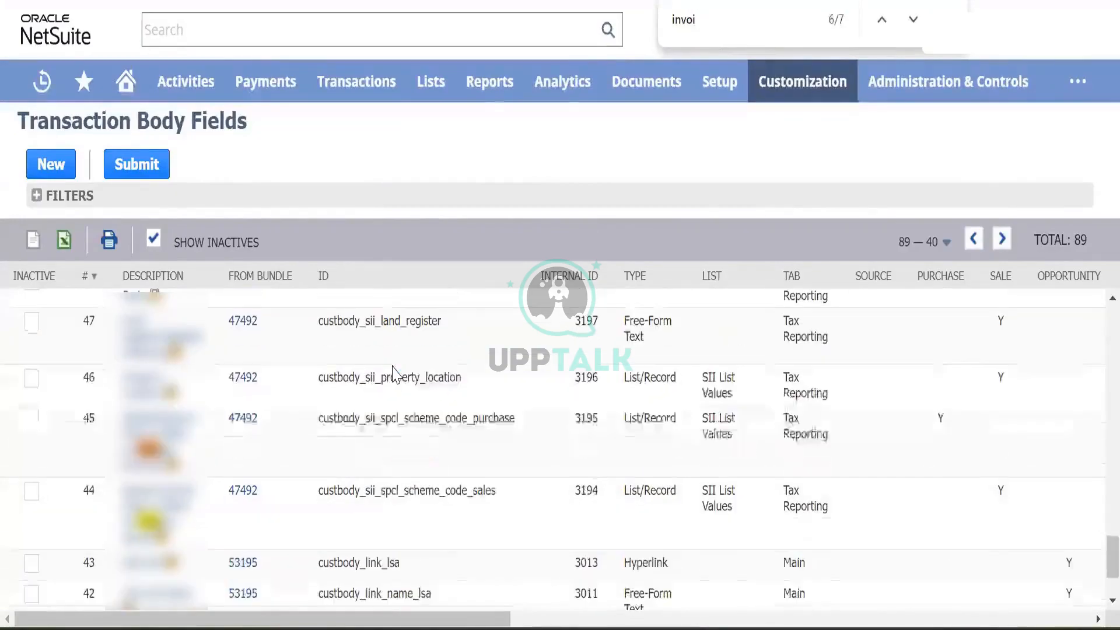
key("Return")
key("Return")
key("Return")
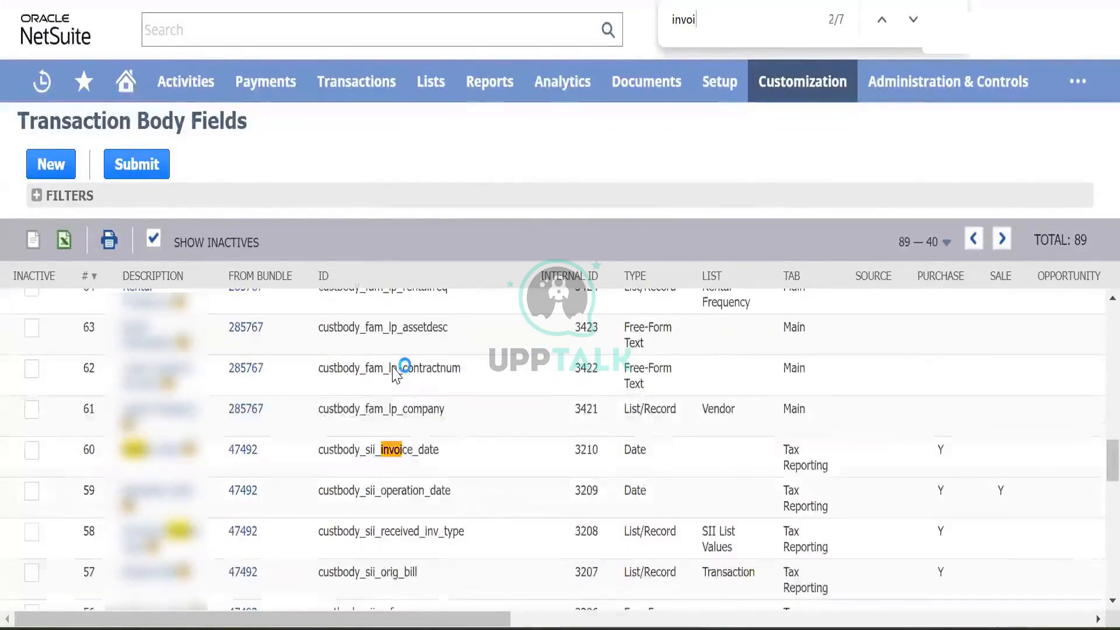
- Start a new transaction body field labelled 'Test Field R' that applies to Purchase transactions
left_click(53, 164)
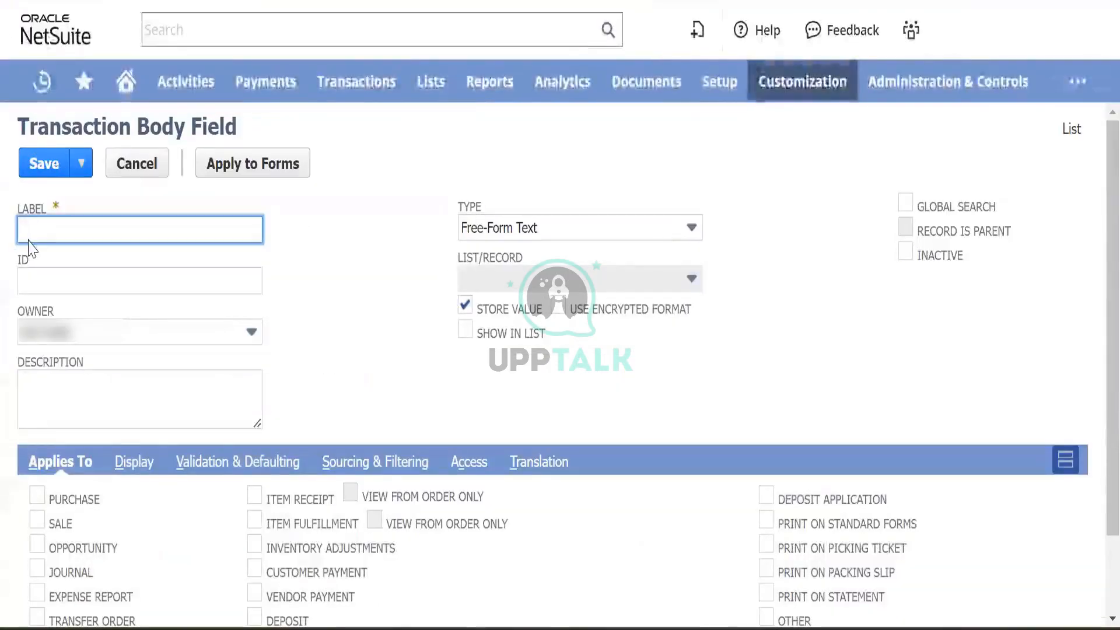
type("Test Fiel")
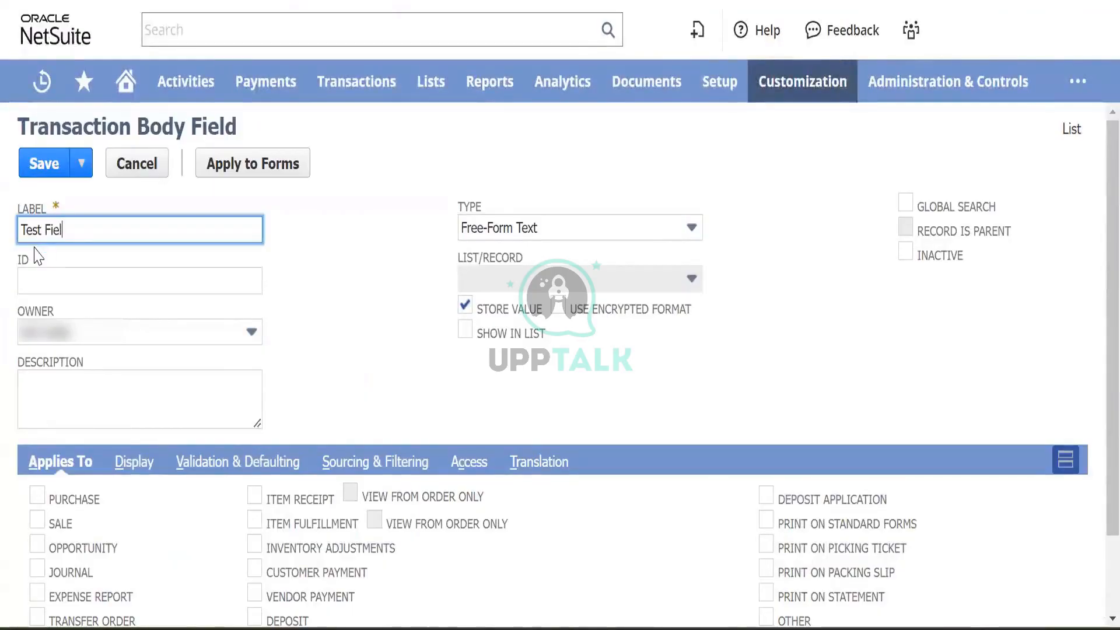
type("d Ranjit")
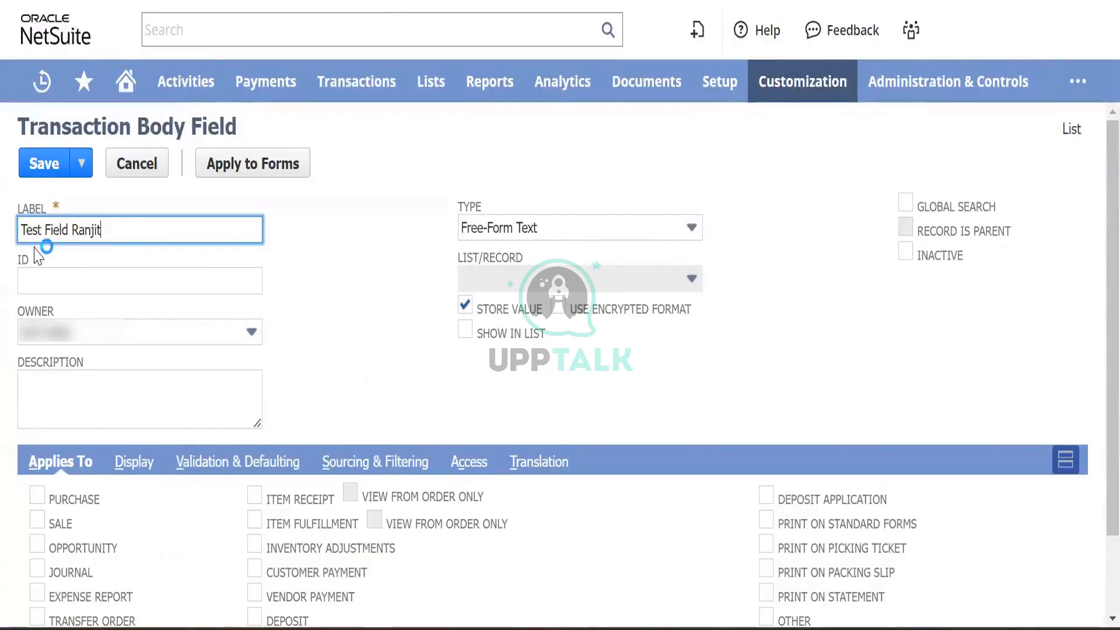
key("Tab")
key("Tab")
key("Tab")
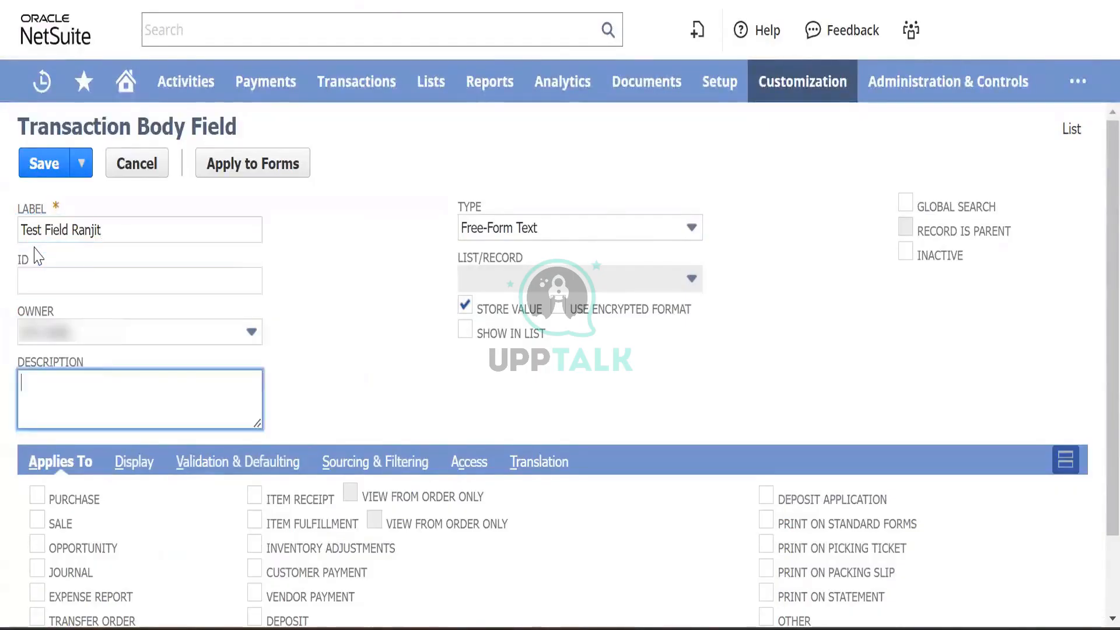
key("Tab")
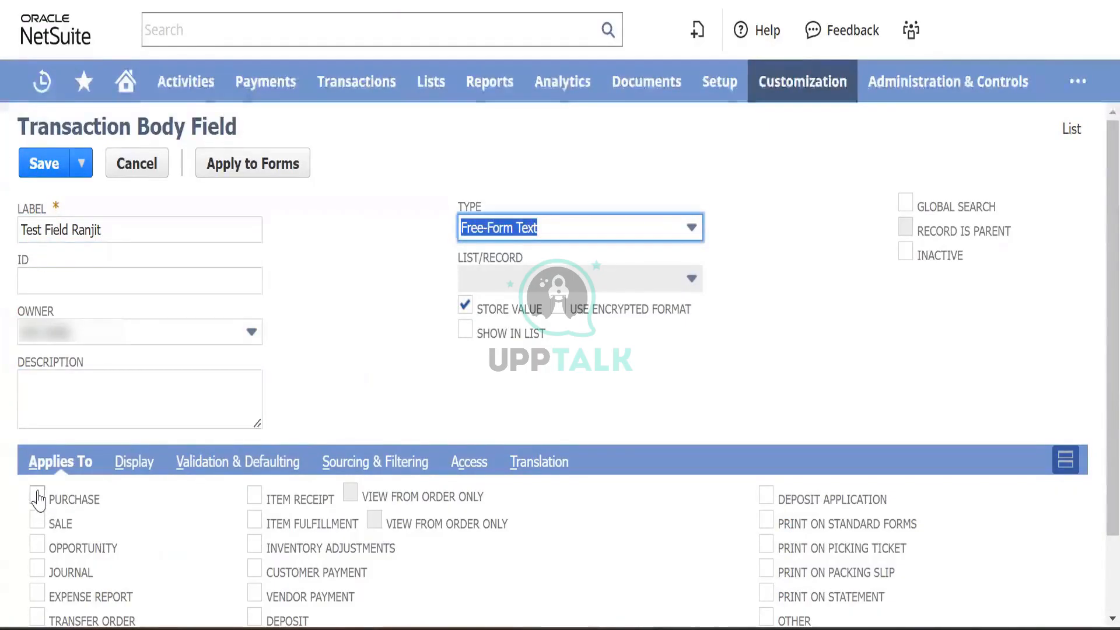
left_click(37, 497)
- Set the field's display subtab to Main
left_click(134, 464)
scroll(234, 444, "down", 2)
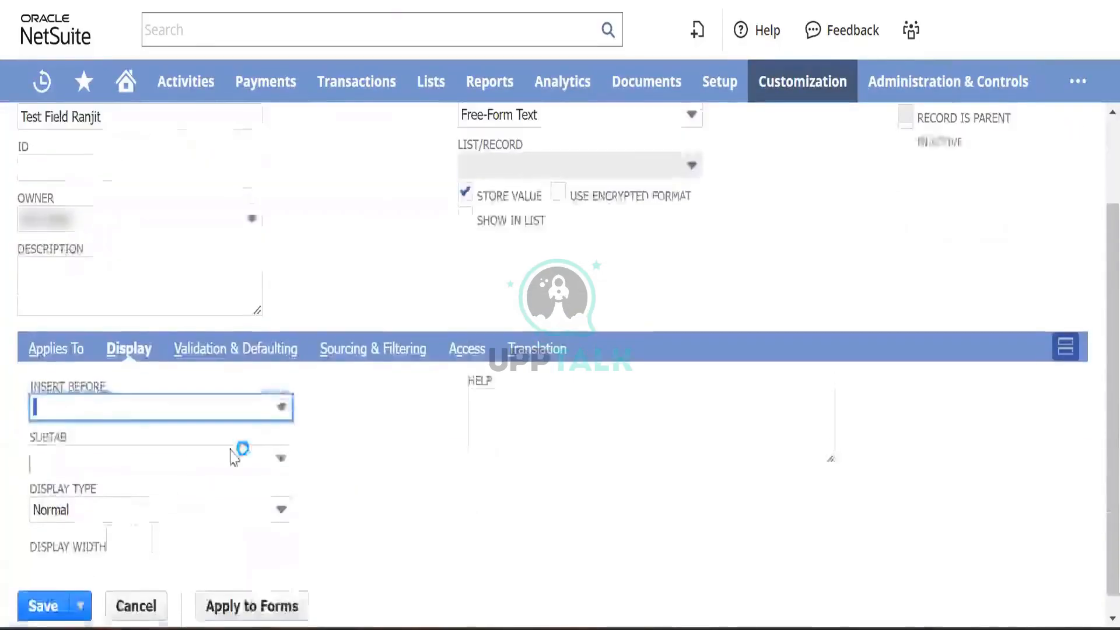
left_click(245, 475)
type("Main")
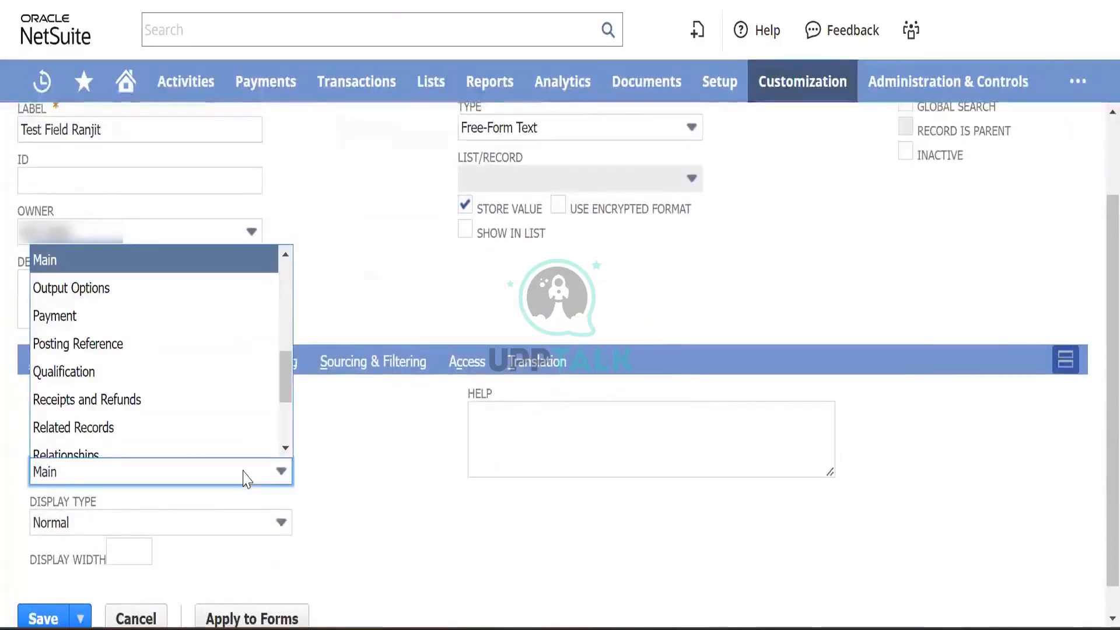
key("Tab")
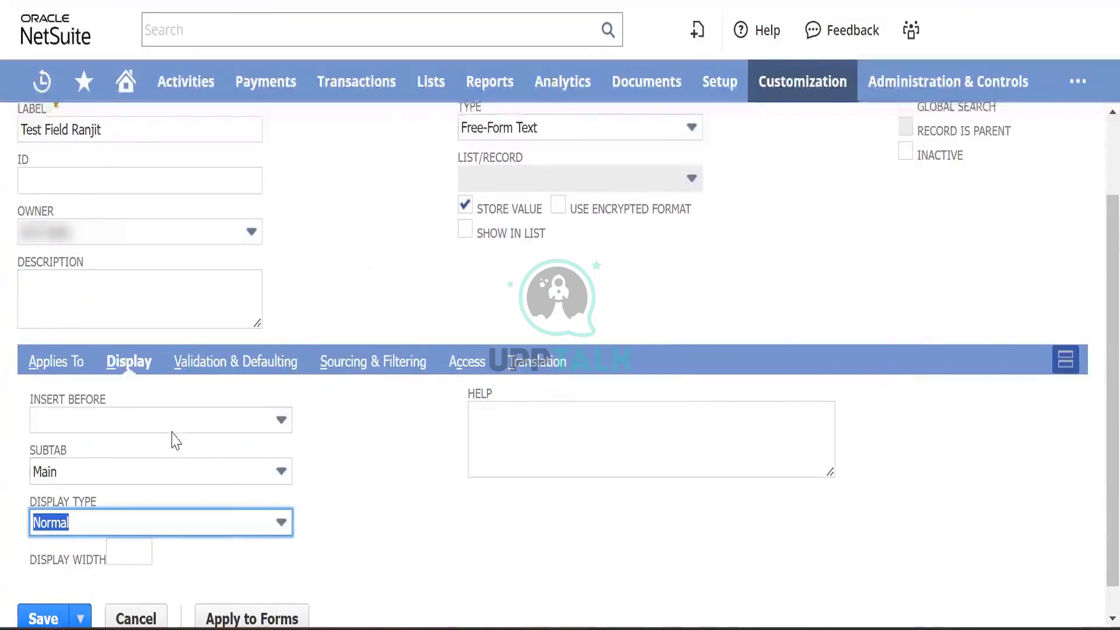
- Place the field before Reference No. and save it
left_click(201, 423)
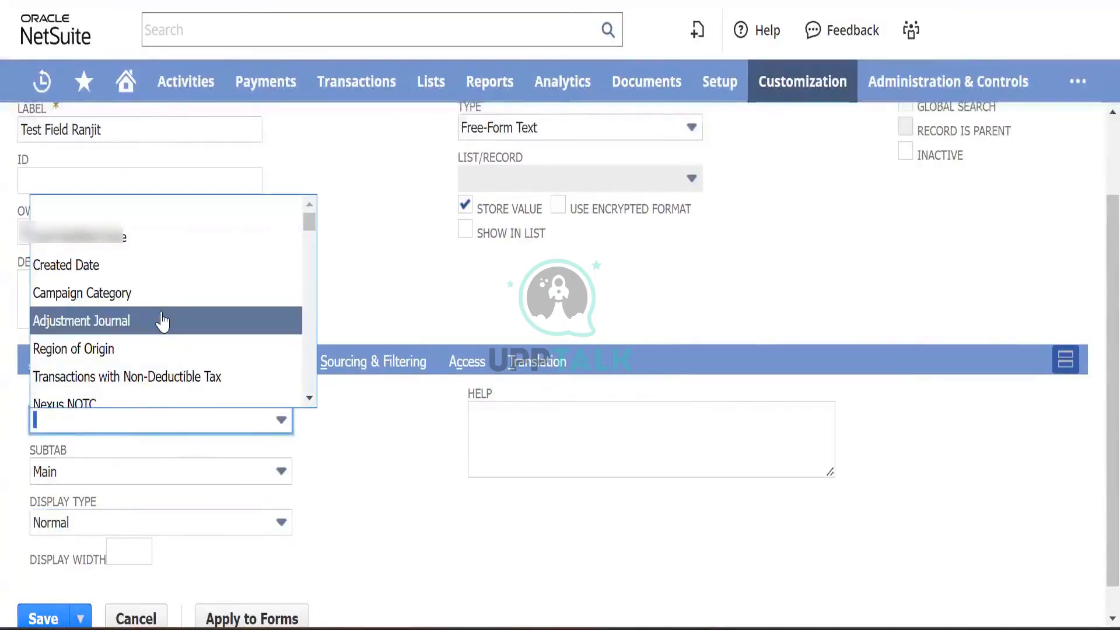
key("ctrl+f")
type("re")
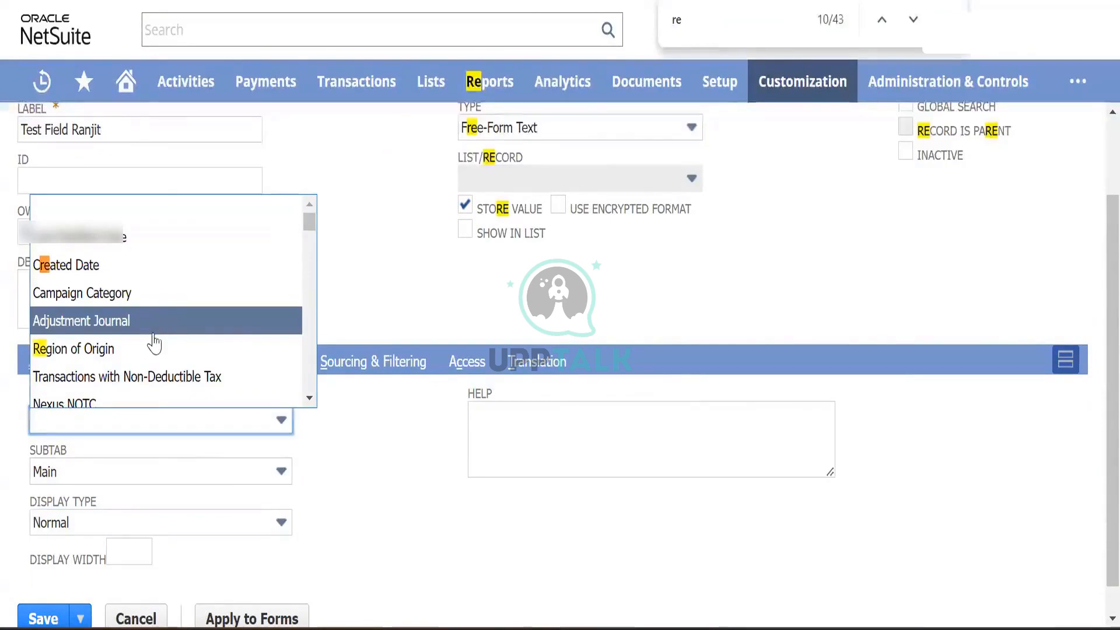
type("fe")
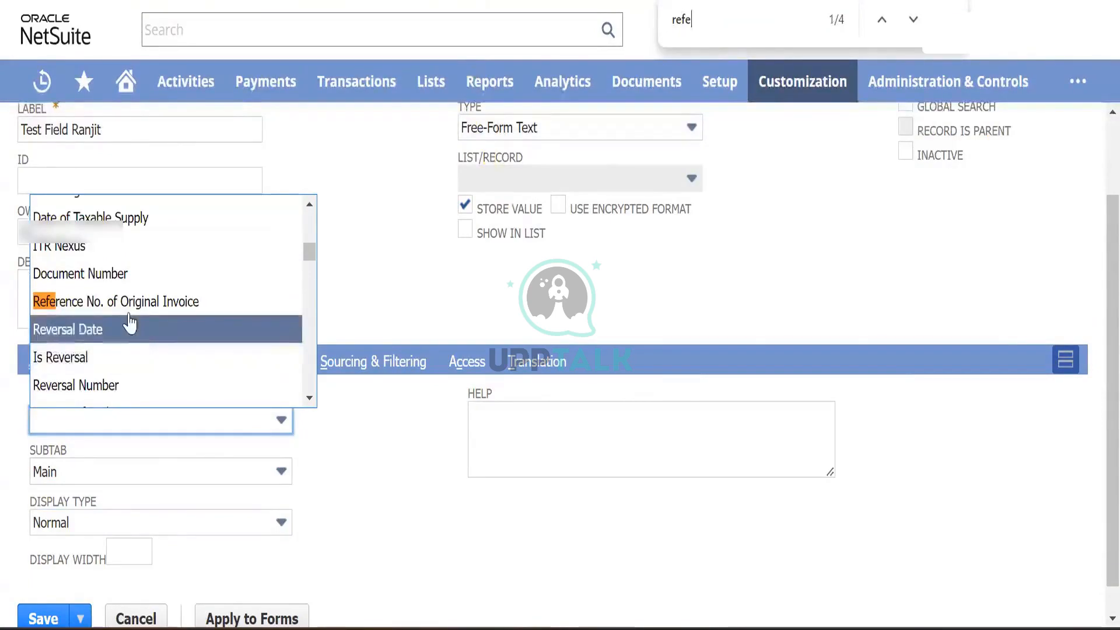
key("Return")
key("Return")
key("Return")
key("Return")
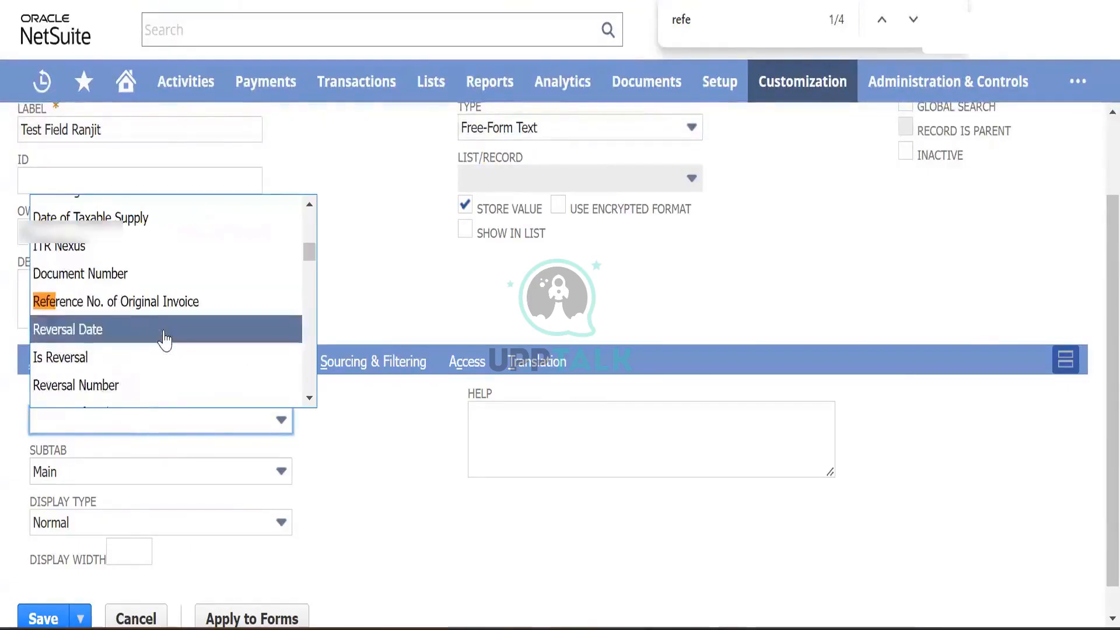
key("Return")
key("Return")
key("Return")
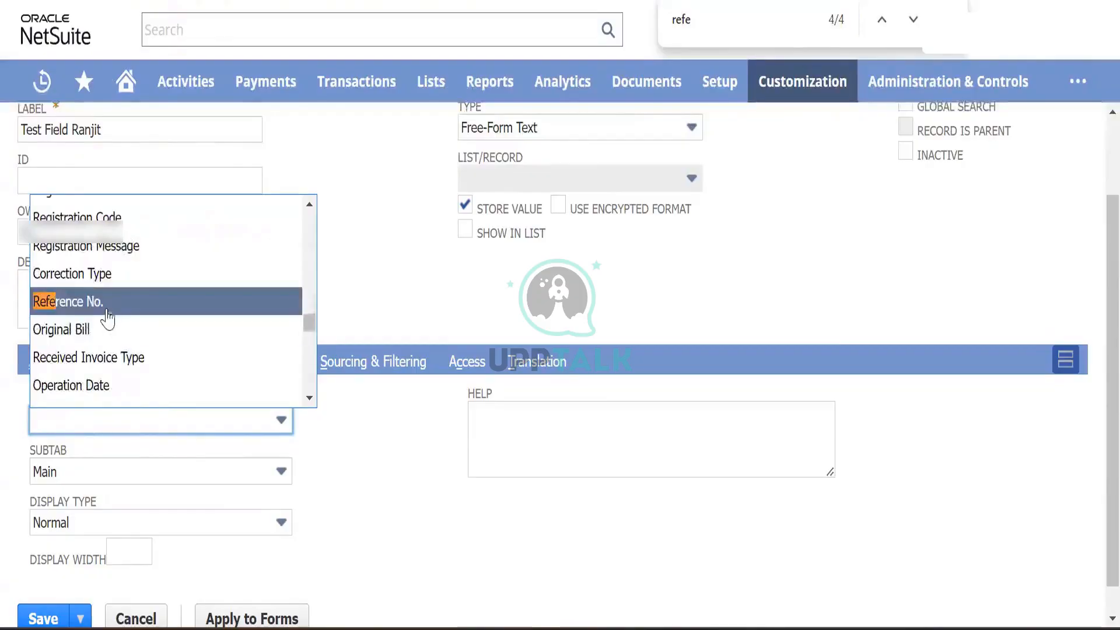
left_click(108, 304)
scroll(365, 519, "down", 1)
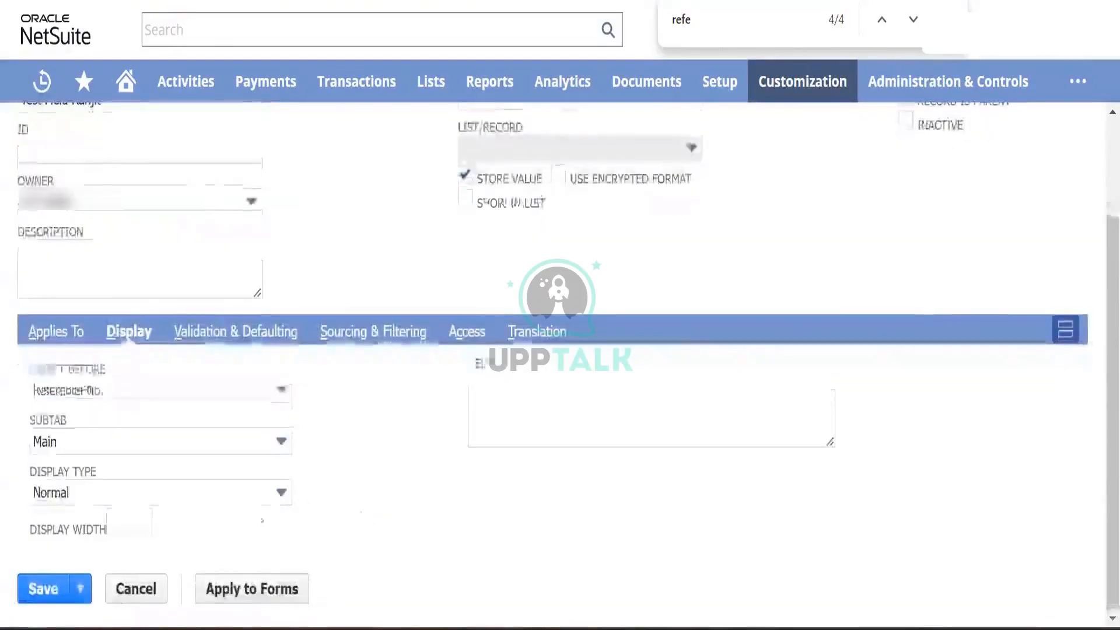
scroll(106, 433, "up", 2)
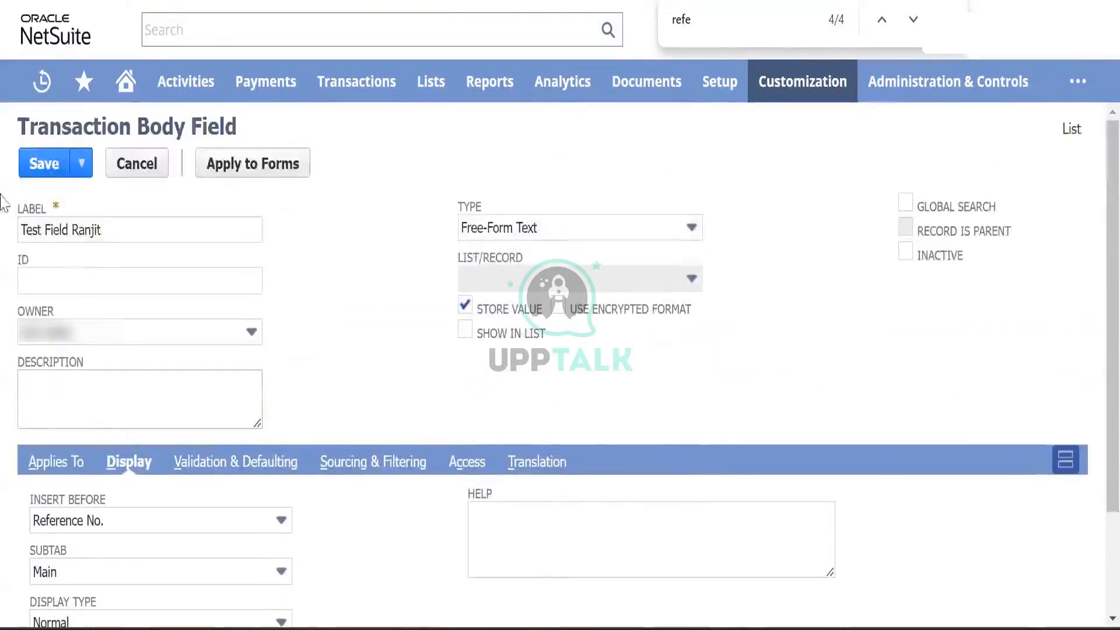
left_click(43, 169)
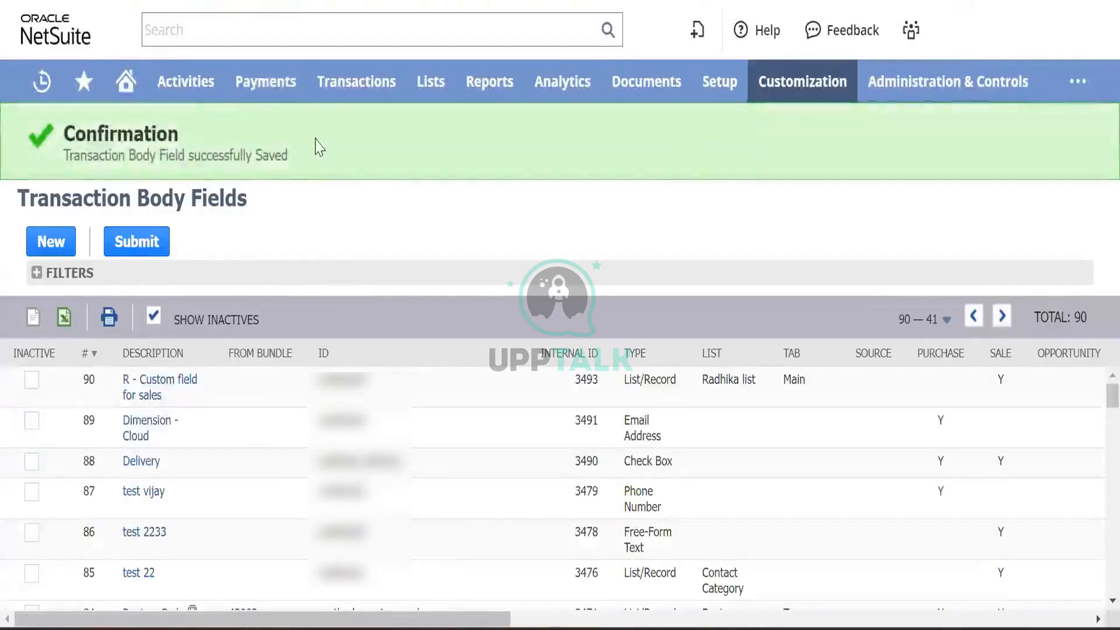
- Open a new vendor bill via Enter Bills and click into the new Test Field box
mouse_move(354, 75)
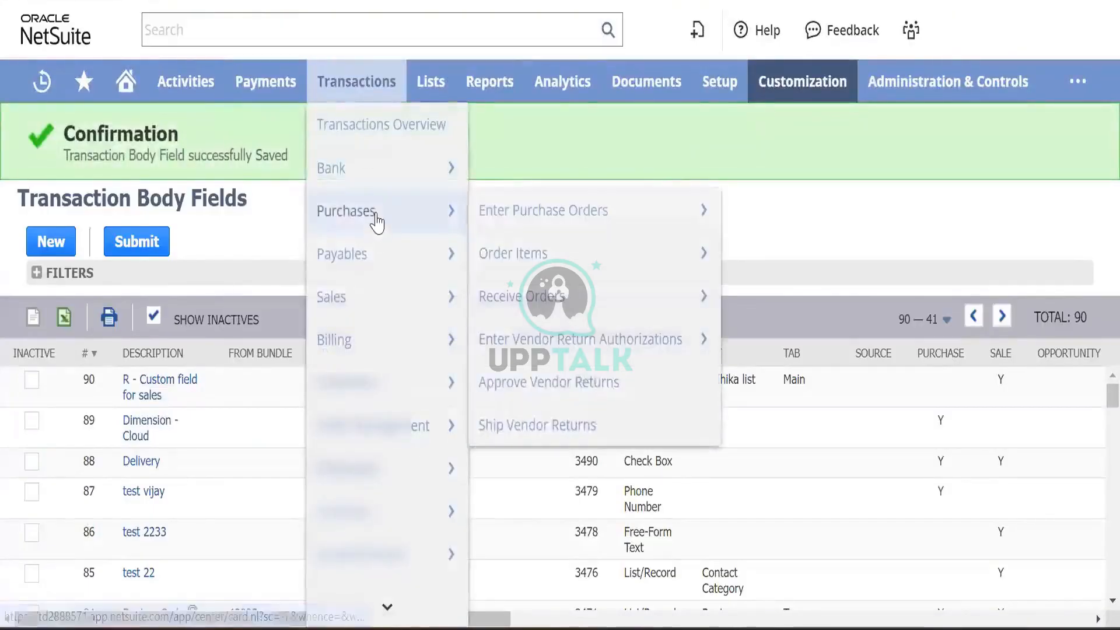
mouse_move(402, 260)
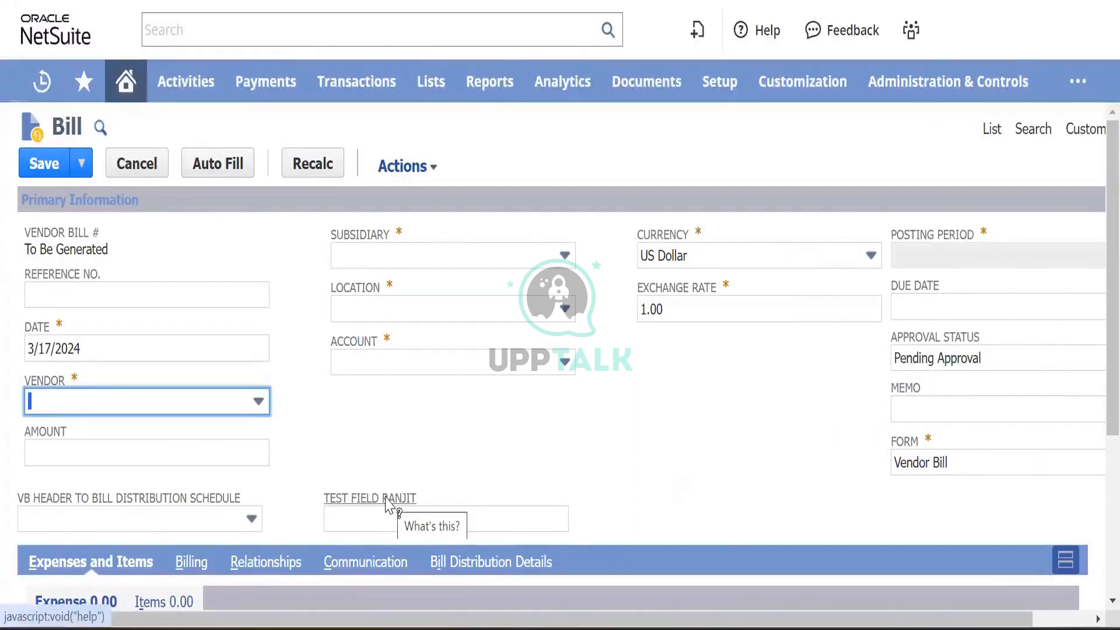
left_click(372, 515)
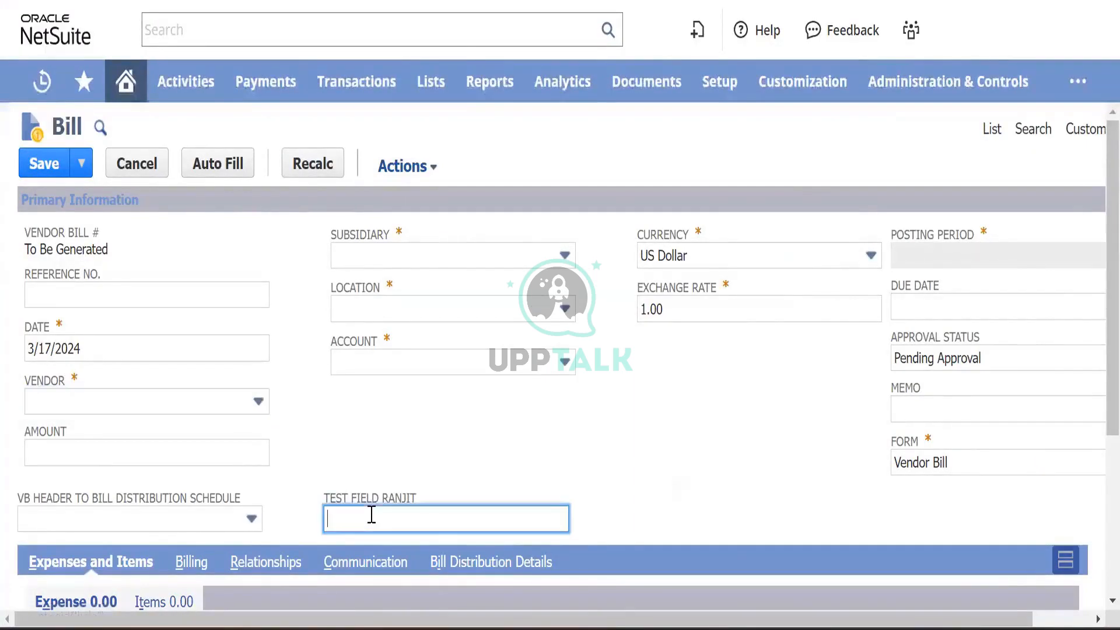
mouse_move(804, 94)
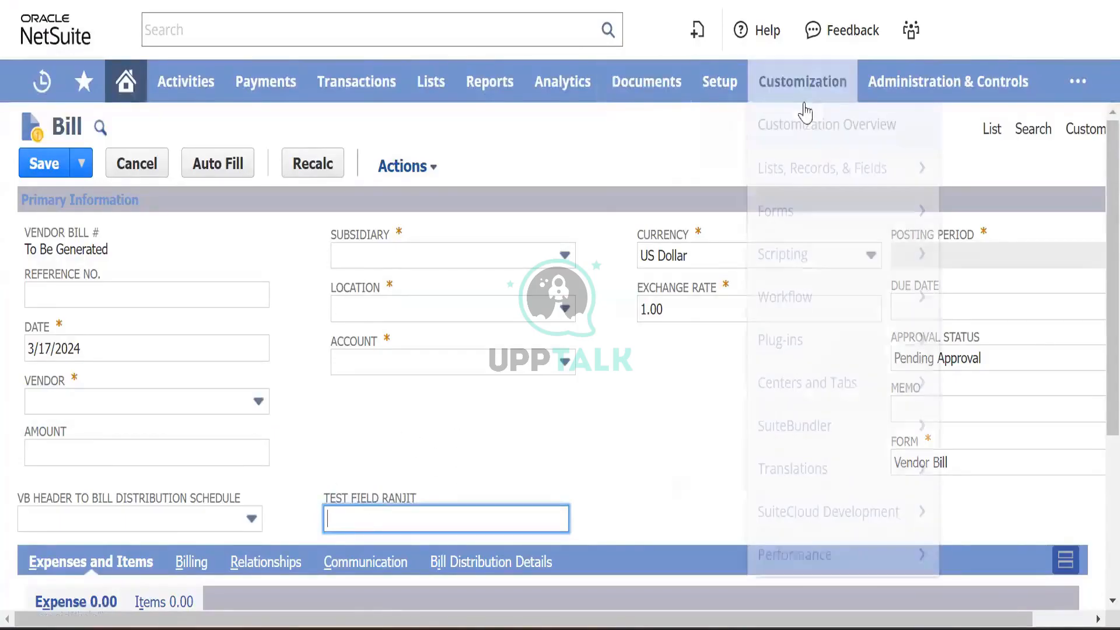
mouse_move(822, 173)
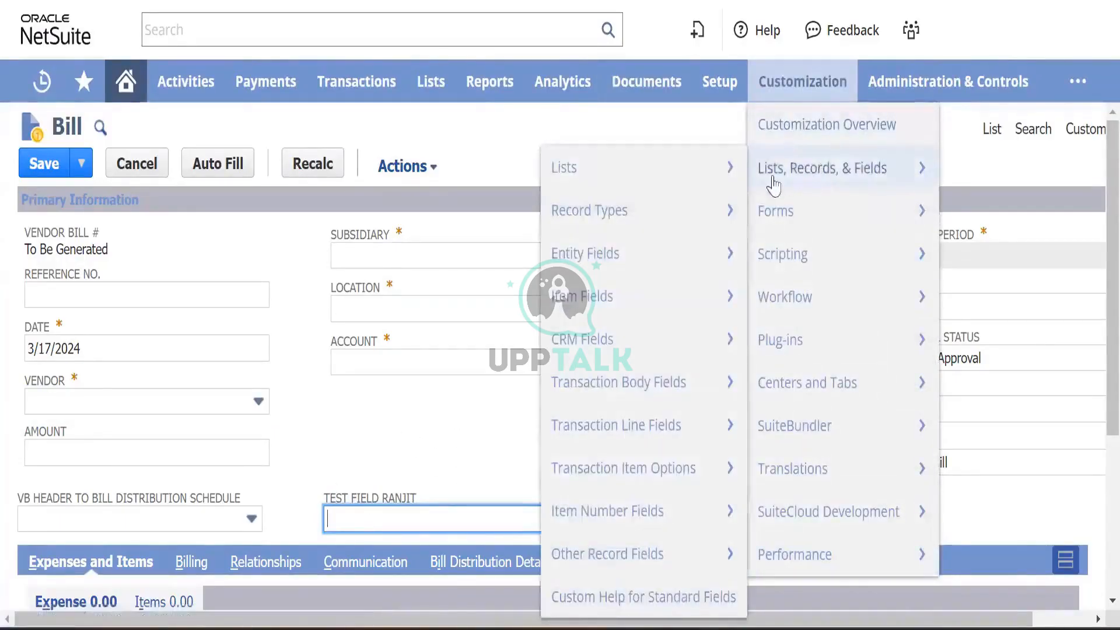
mouse_move(626, 274)
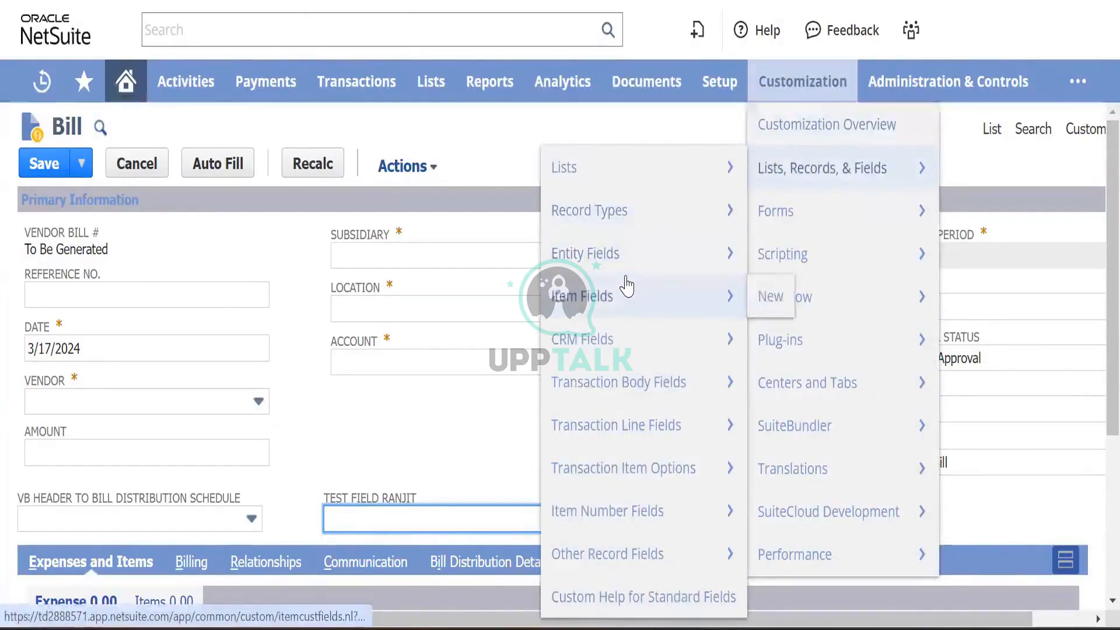
mouse_move(642, 382)
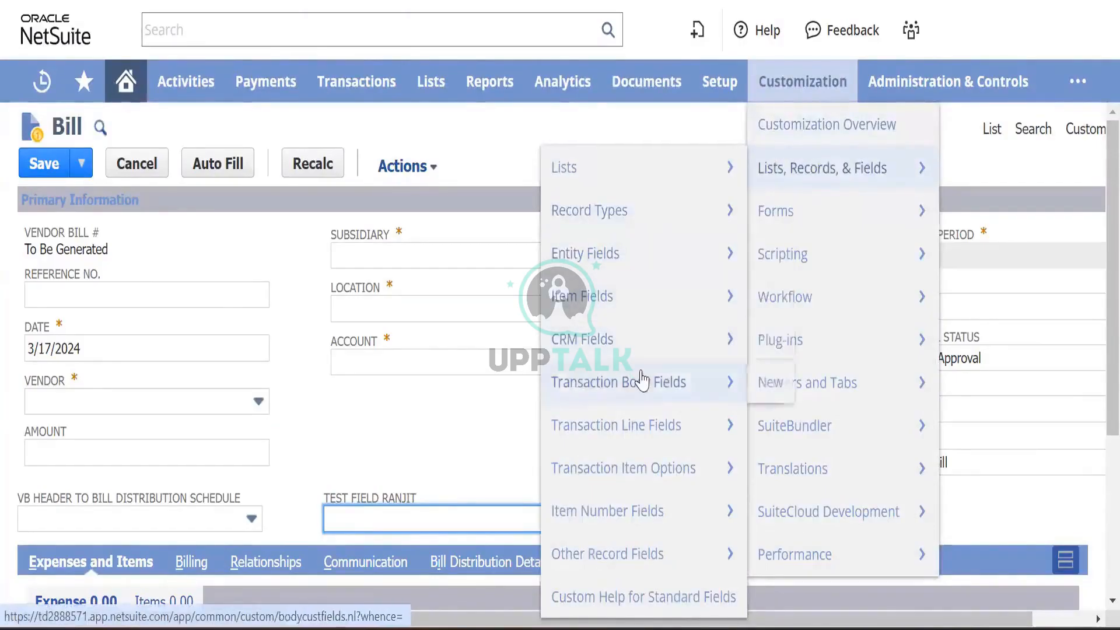